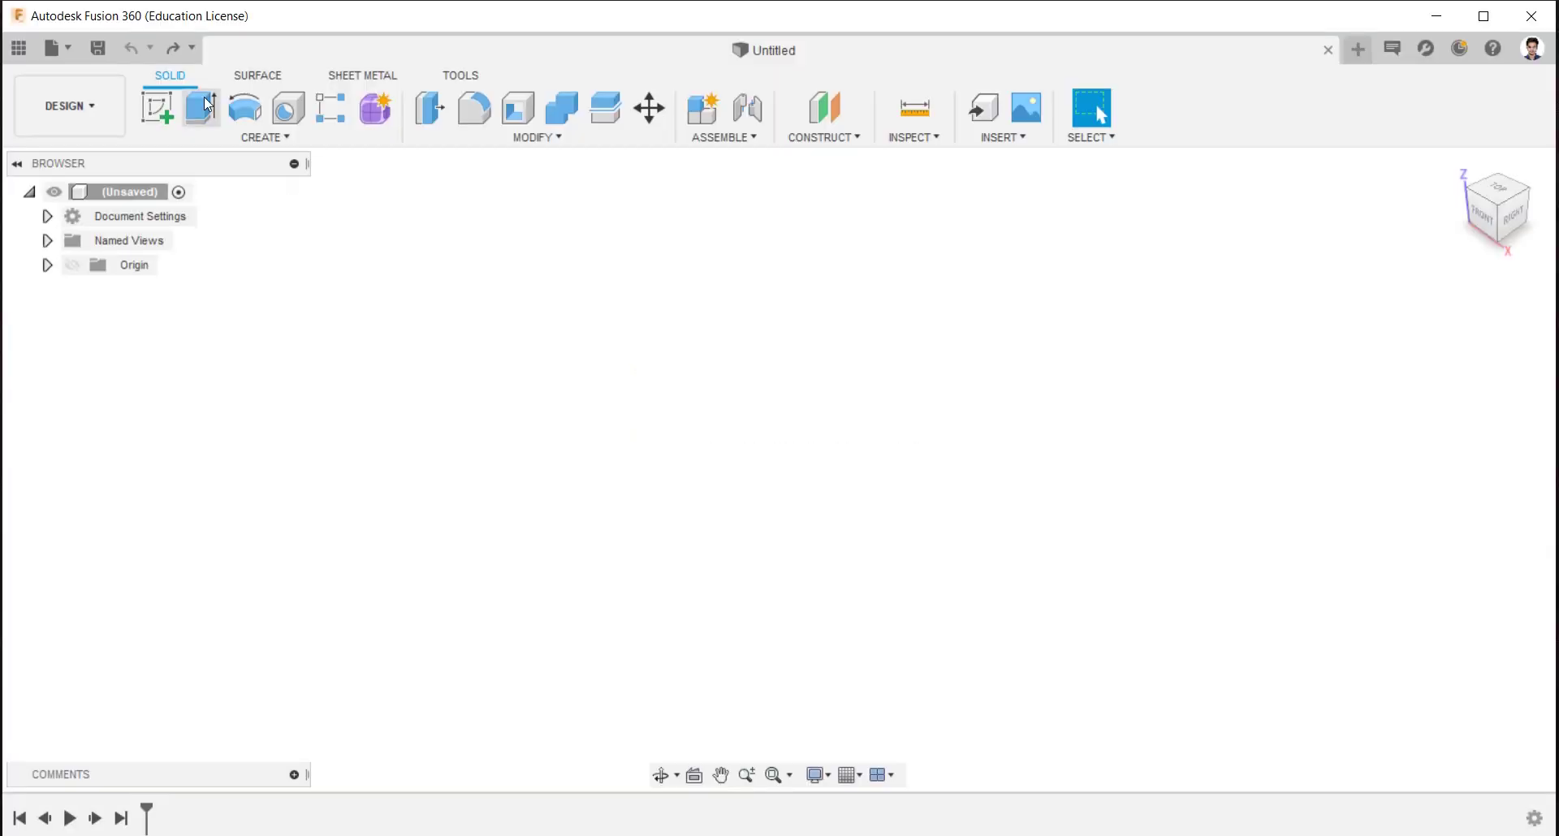
Start a new sketch on the vertical origin plane, centred on the origin
left_click(156, 107)
left_click(841, 380)
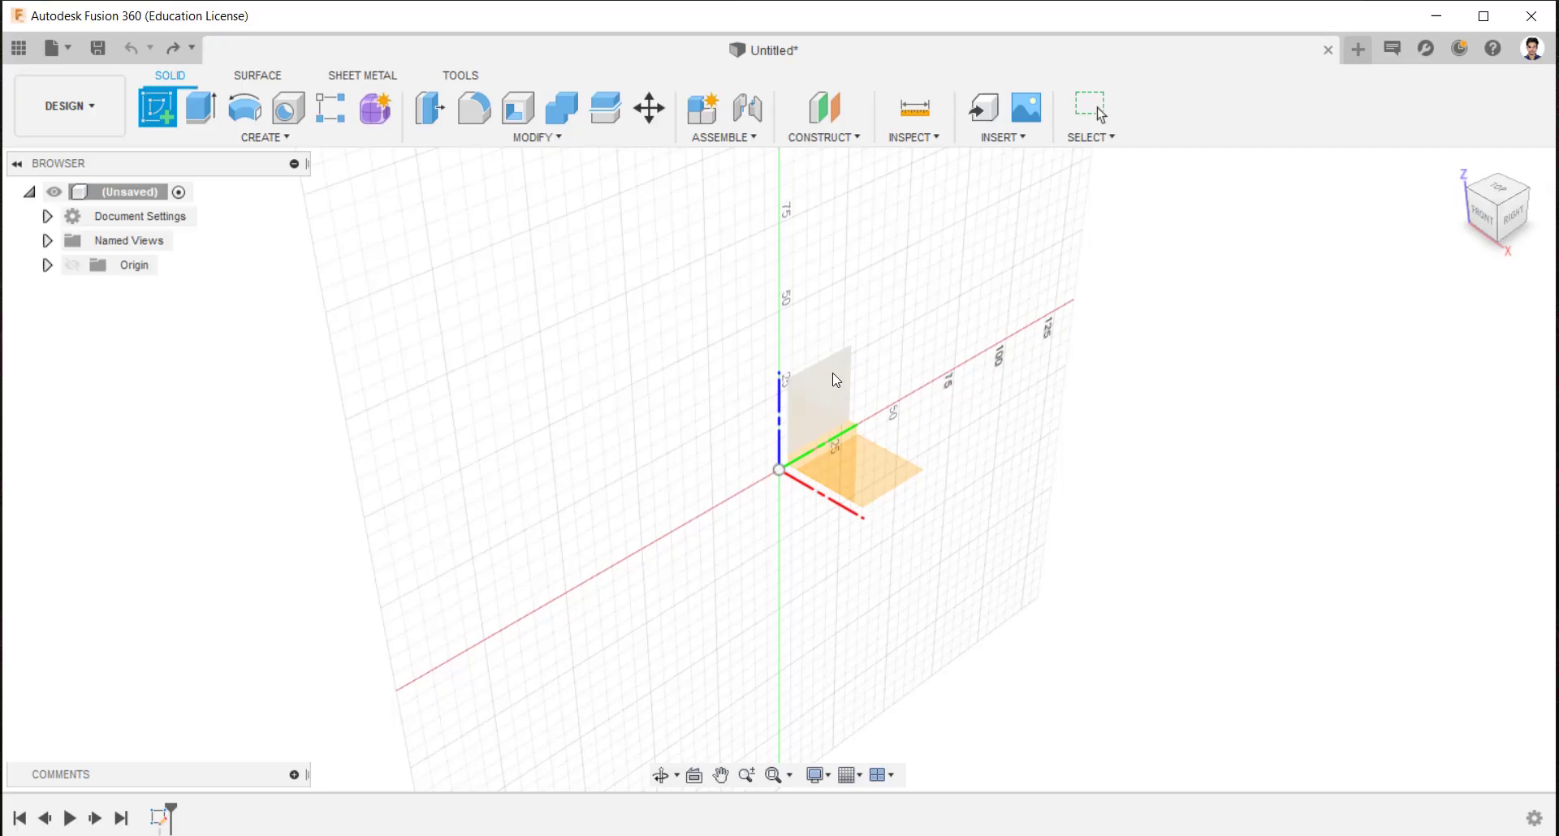
scroll(801, 446, "up", 2)
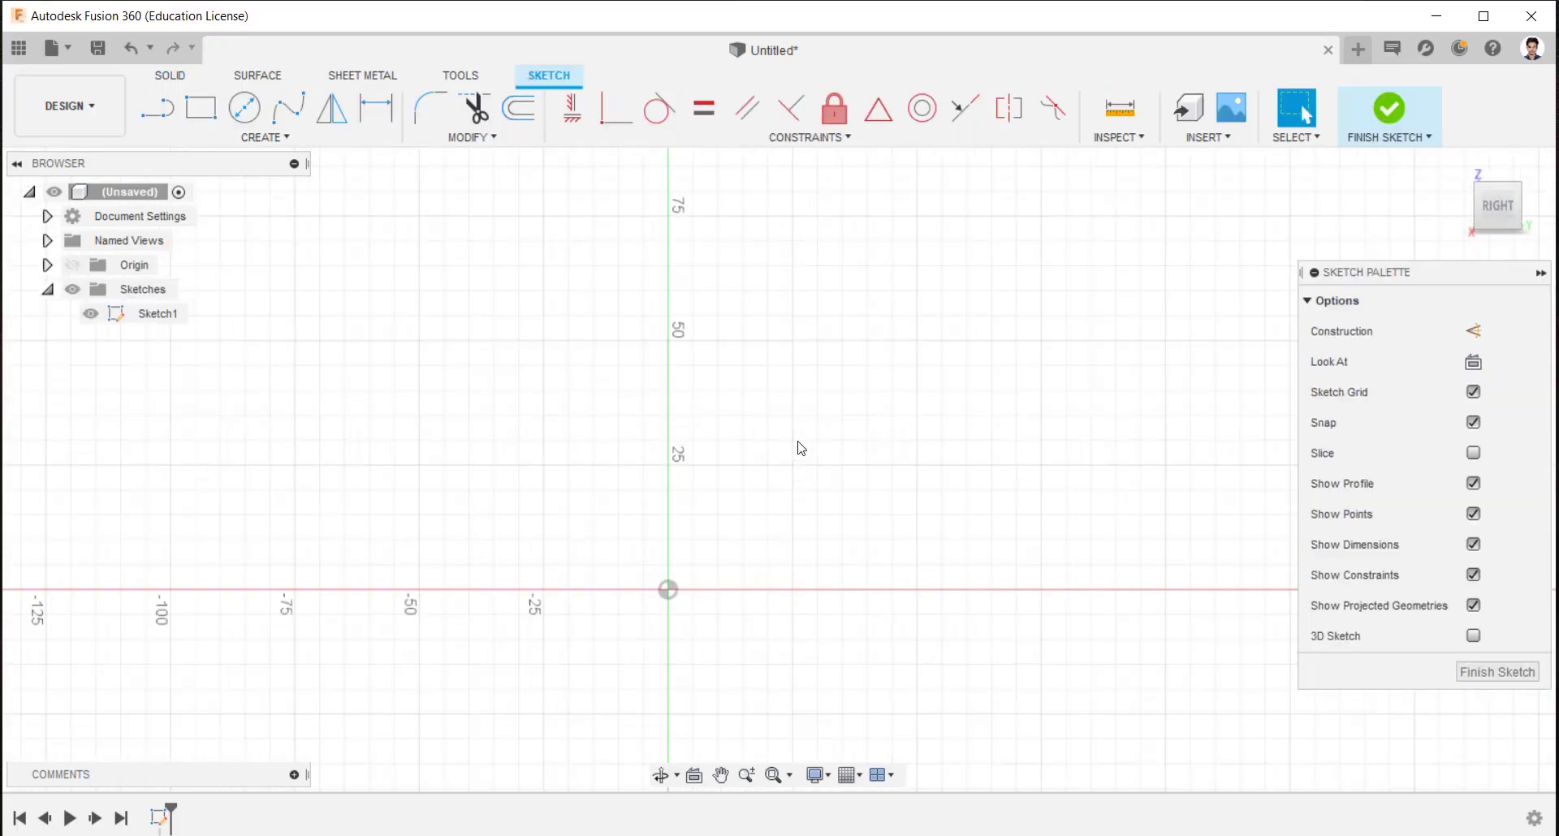
scroll(807, 499, "down", 4)
mouse_move(808, 498)
middle_mouse_down()
mouse_move(850, 418)
mouse_move(792, 400)
middle_mouse_up()
Draw concentric Ø190 and Ø90 circles centred at the origin
key("c")
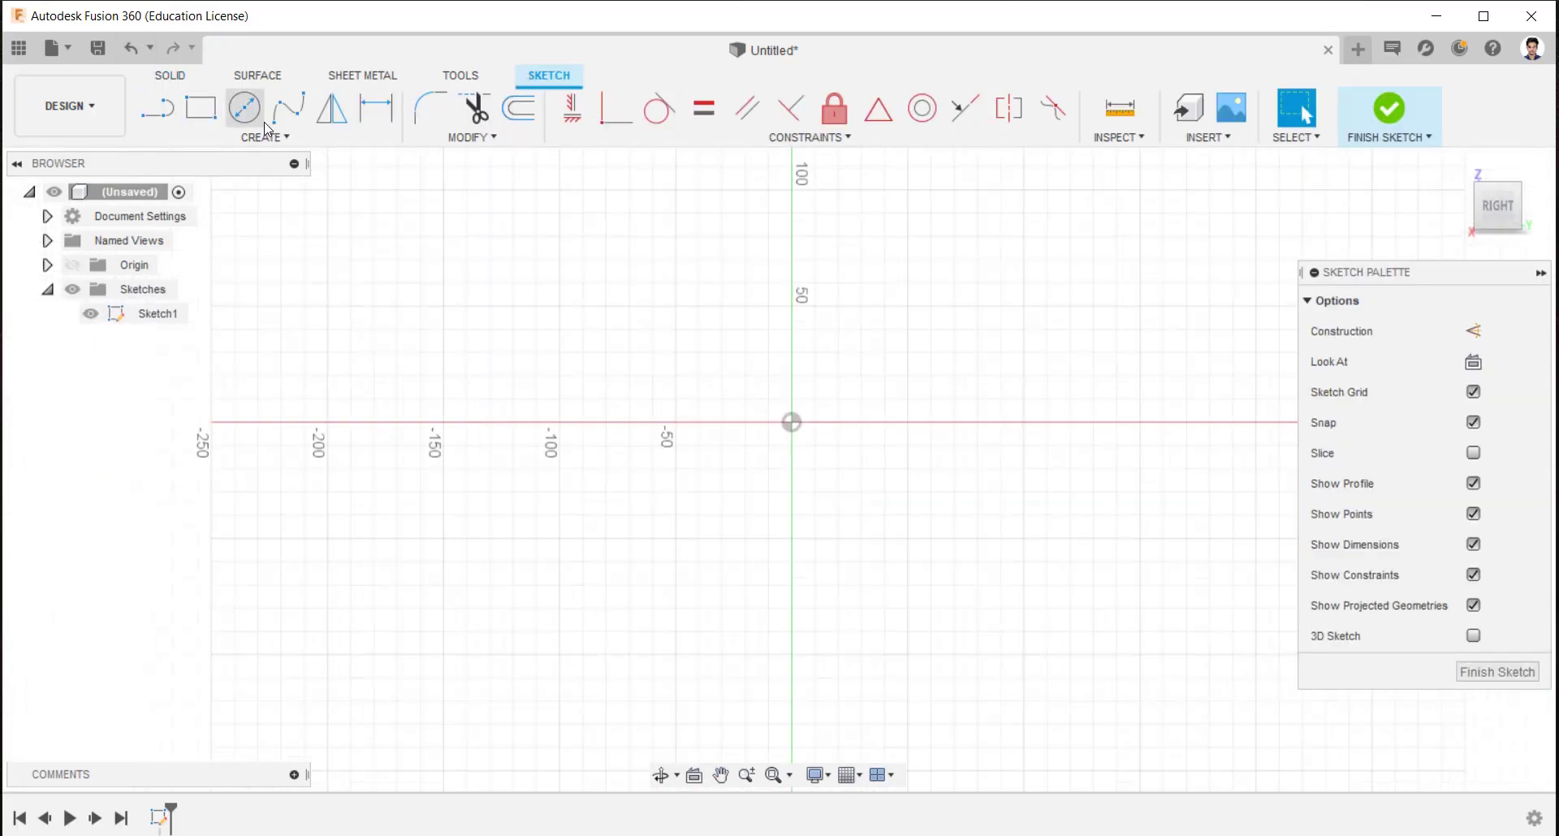
left_click(792, 423)
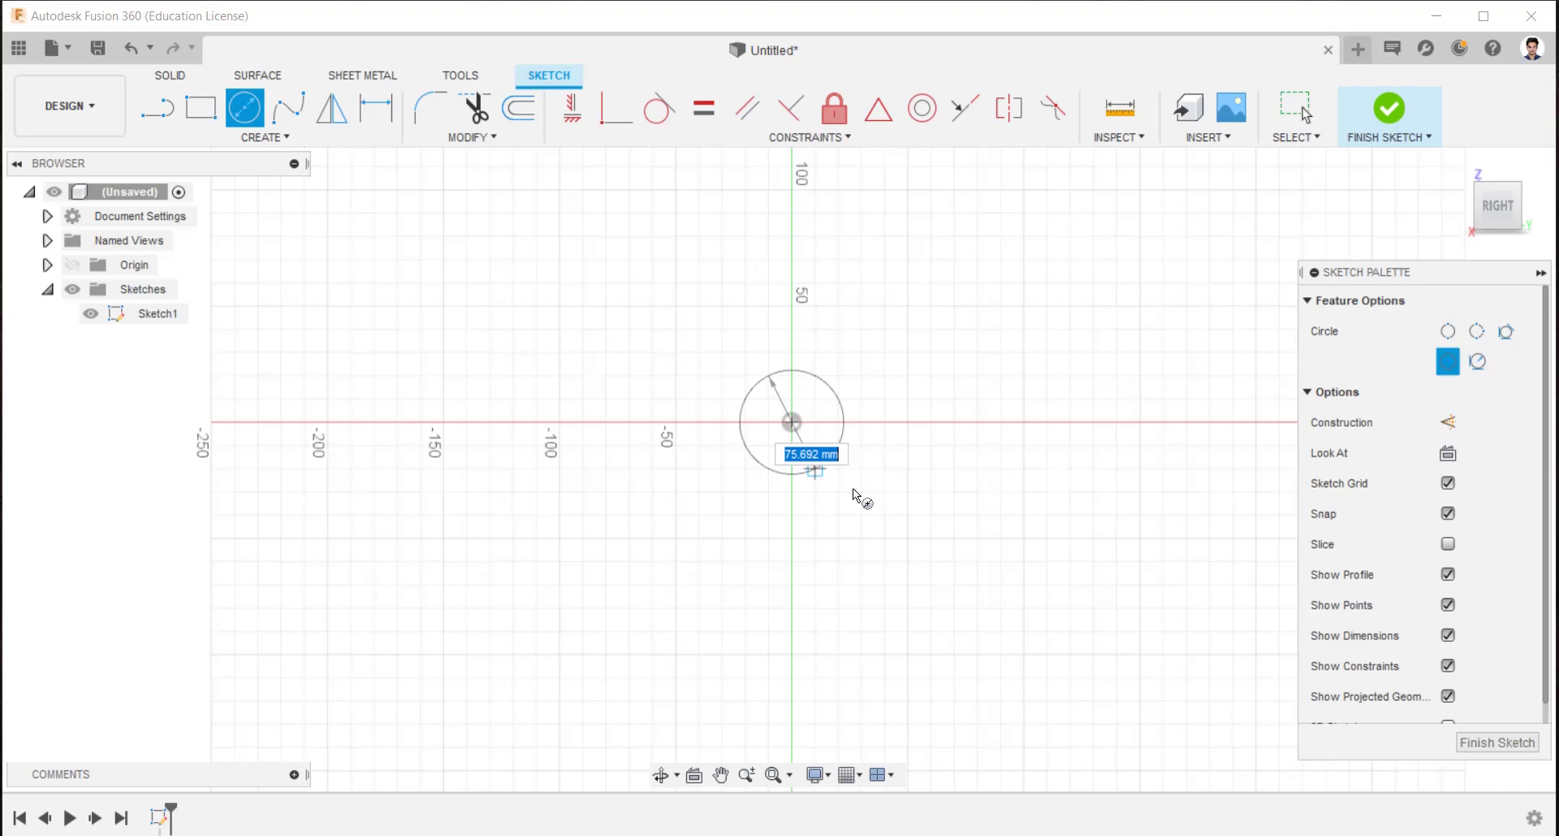
type("190")
key("Return")
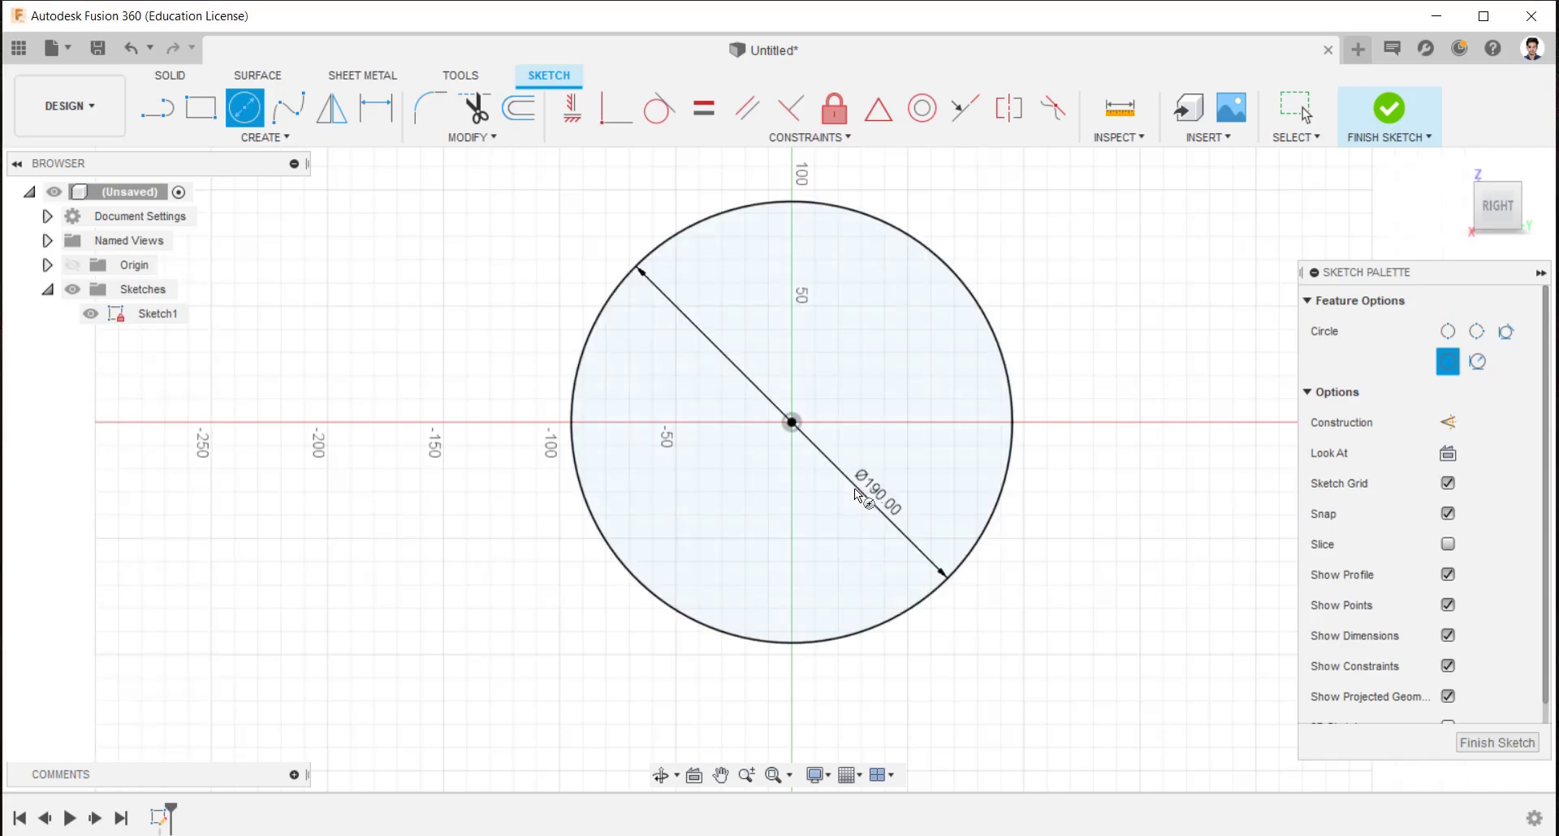
left_click(791, 423)
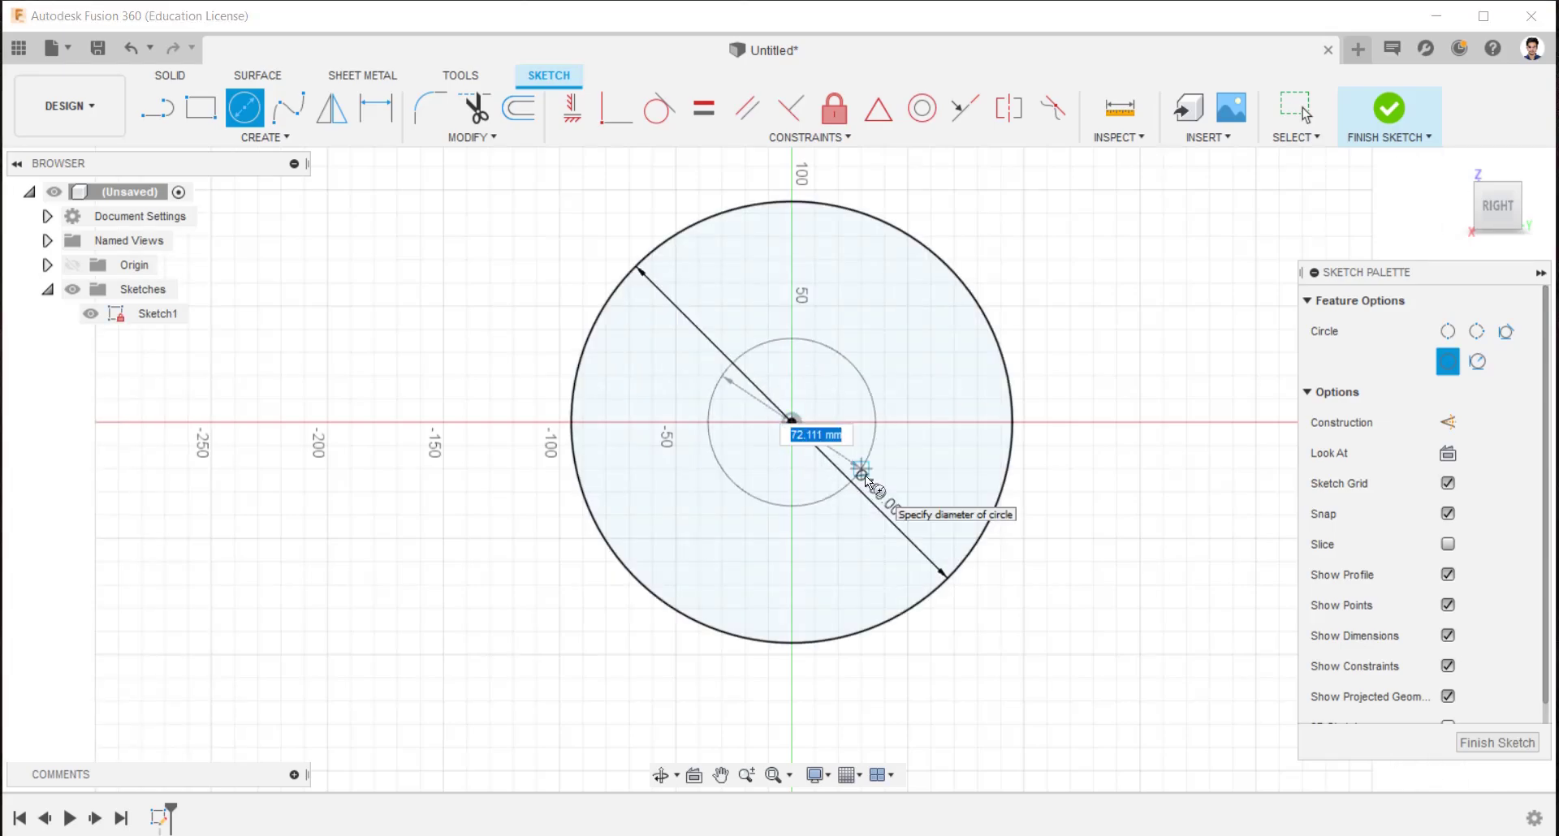
type("90")
key("Return")
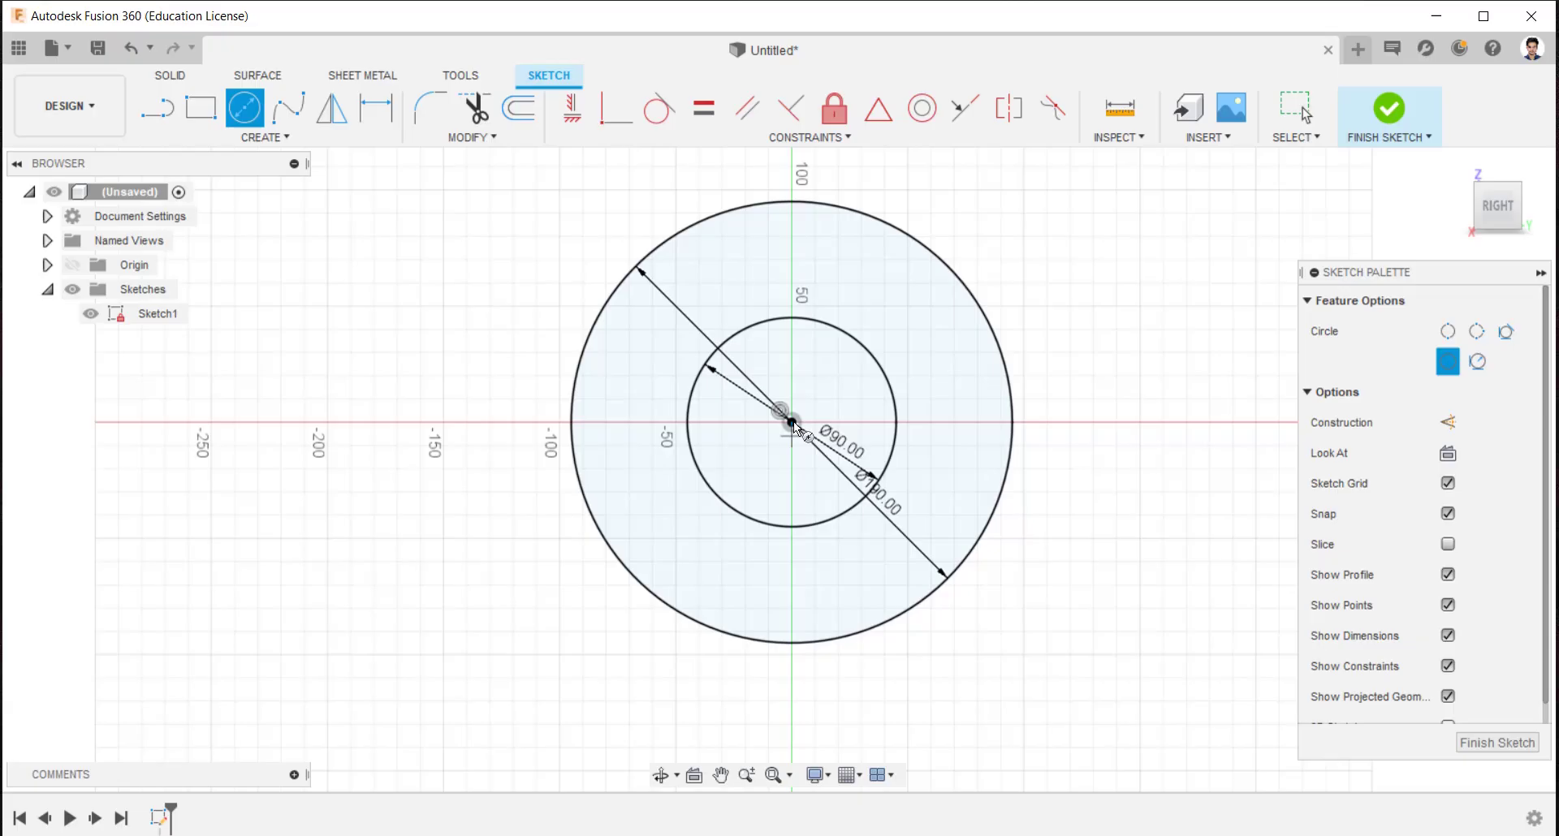
Add concentric Ø45 and Ø140 circles at the origin
left_click(791, 423)
type("45")
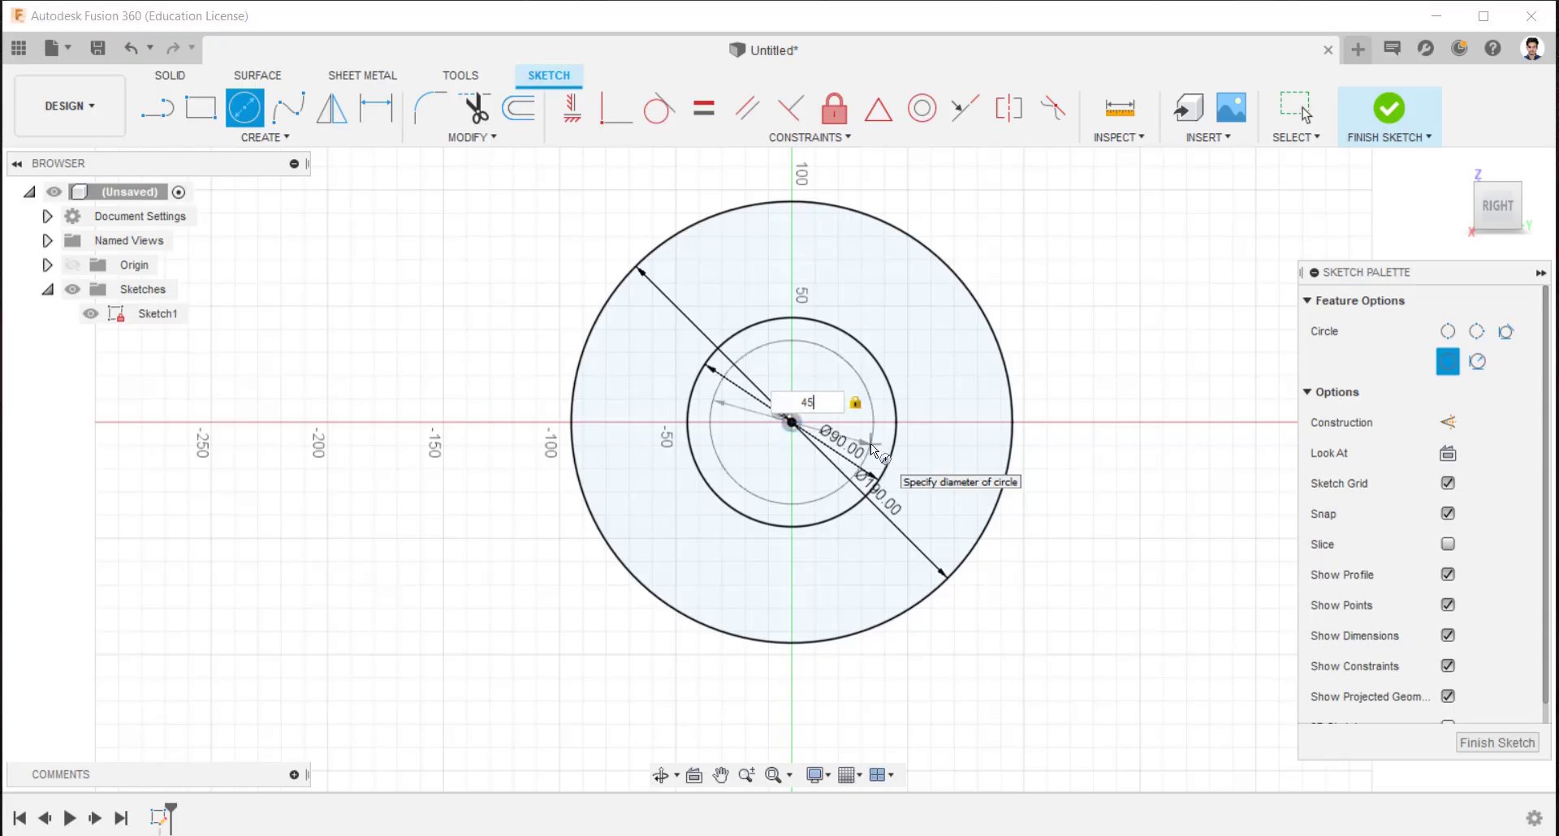
key("Return")
left_click(791, 423)
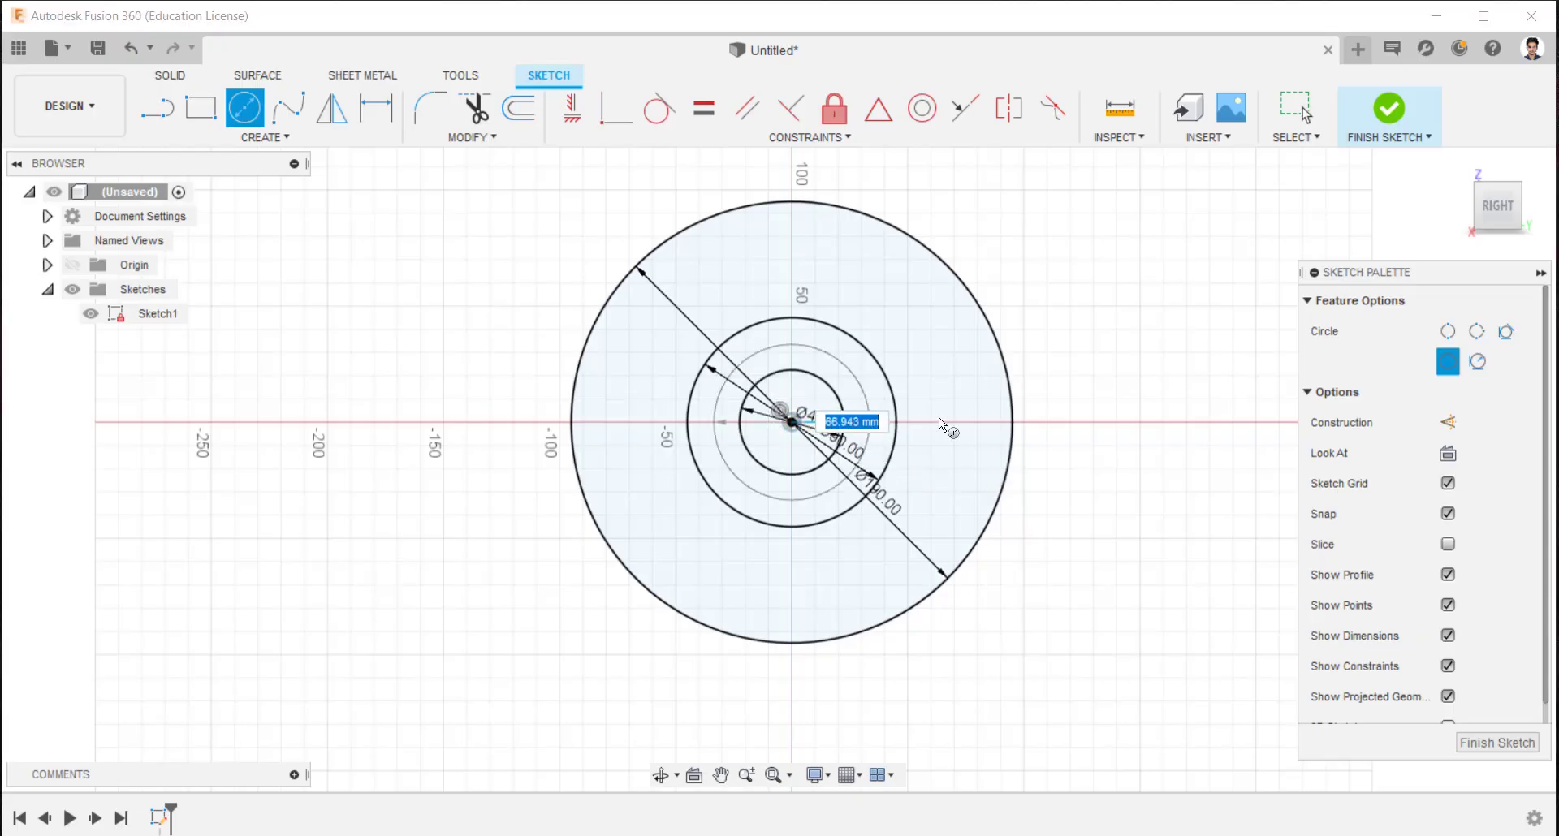
type("140")
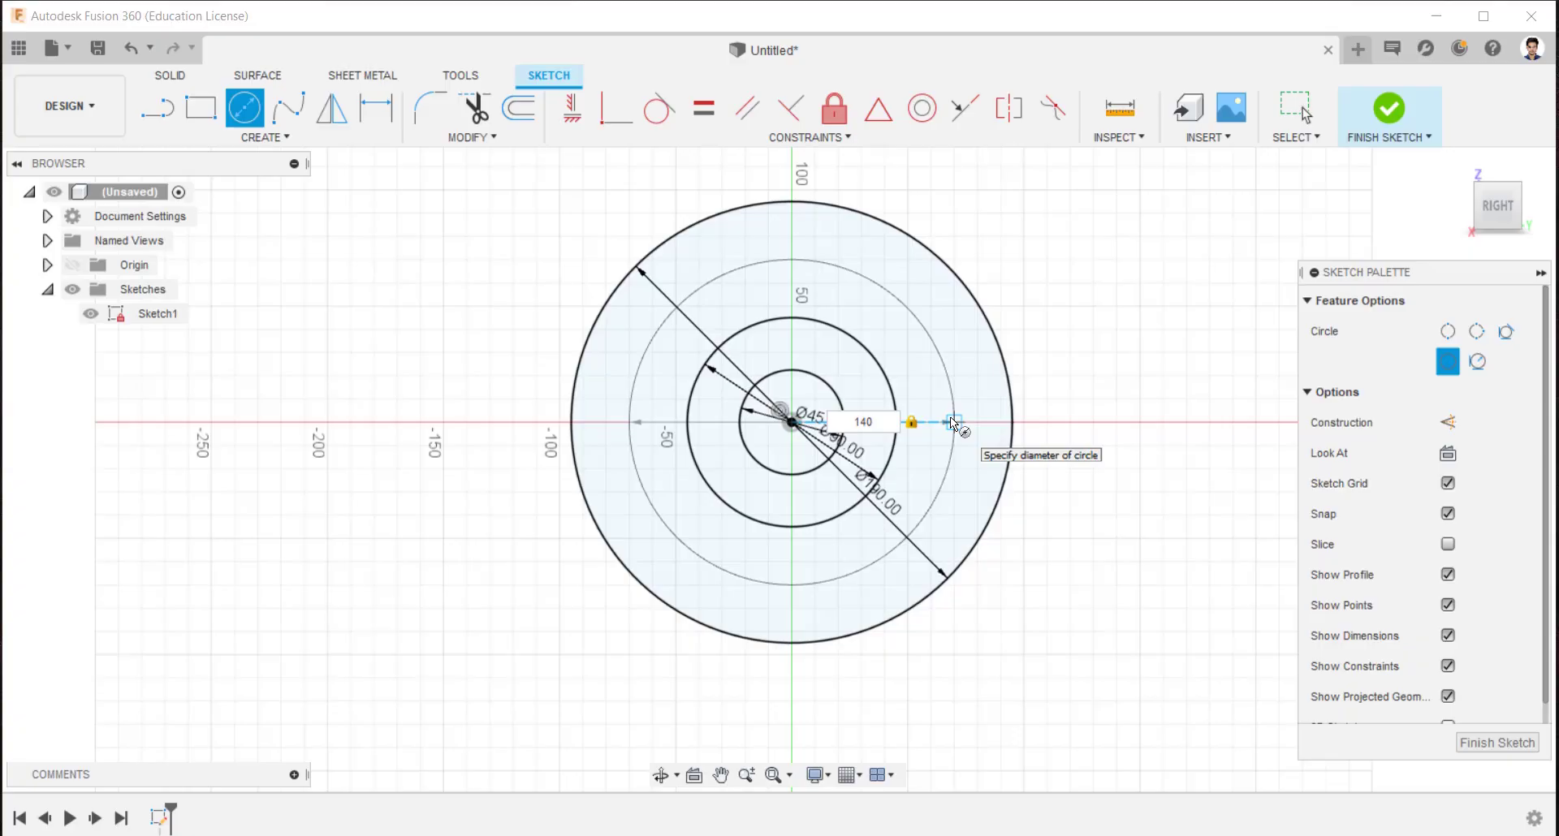
key("Return")
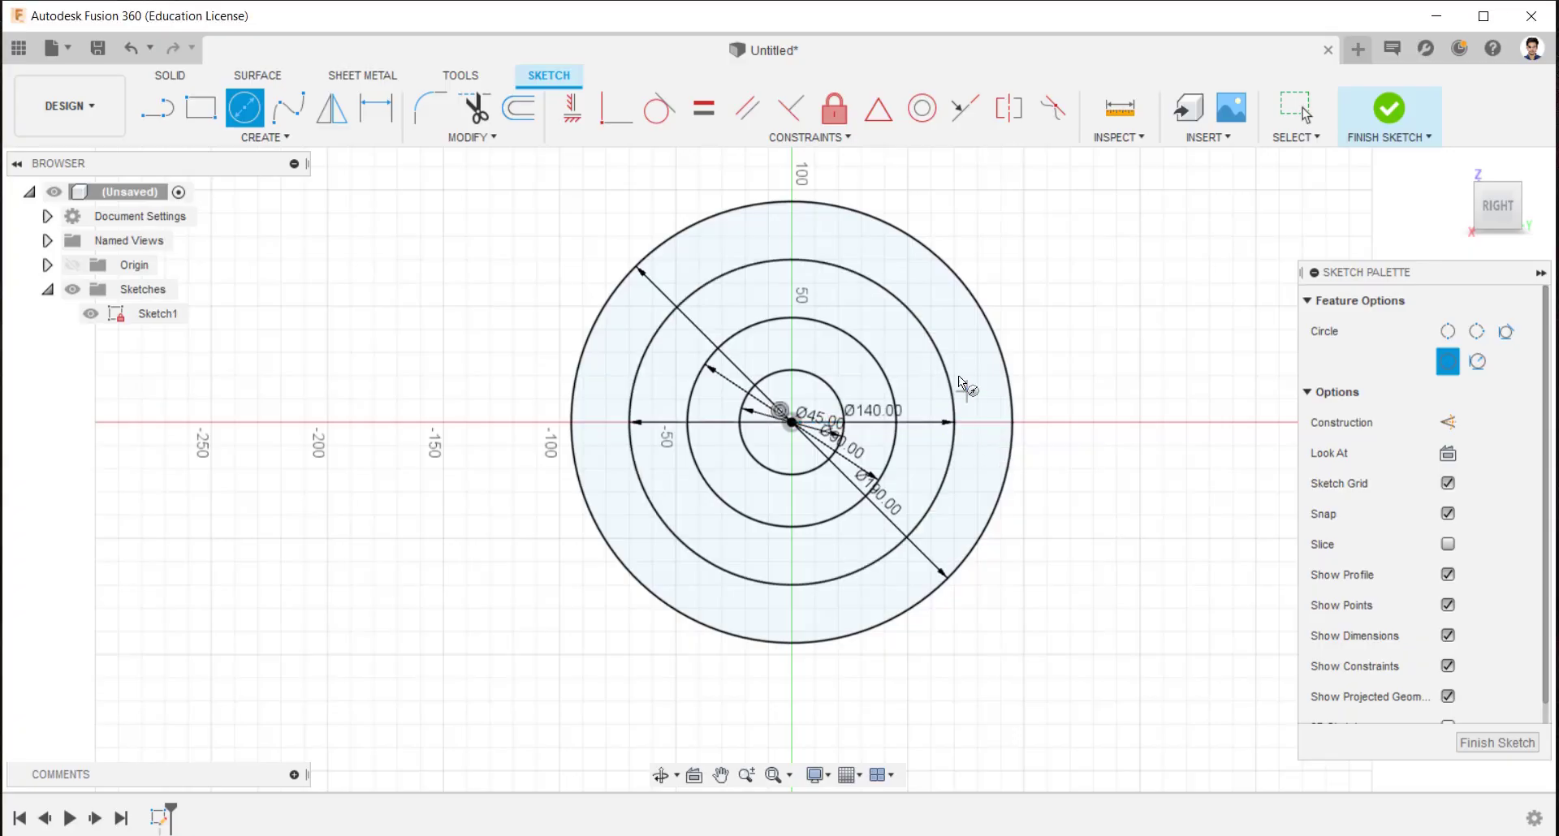
Draw a Ø12 circle above the centre on the vertical axis
left_click(792, 259)
type("12")
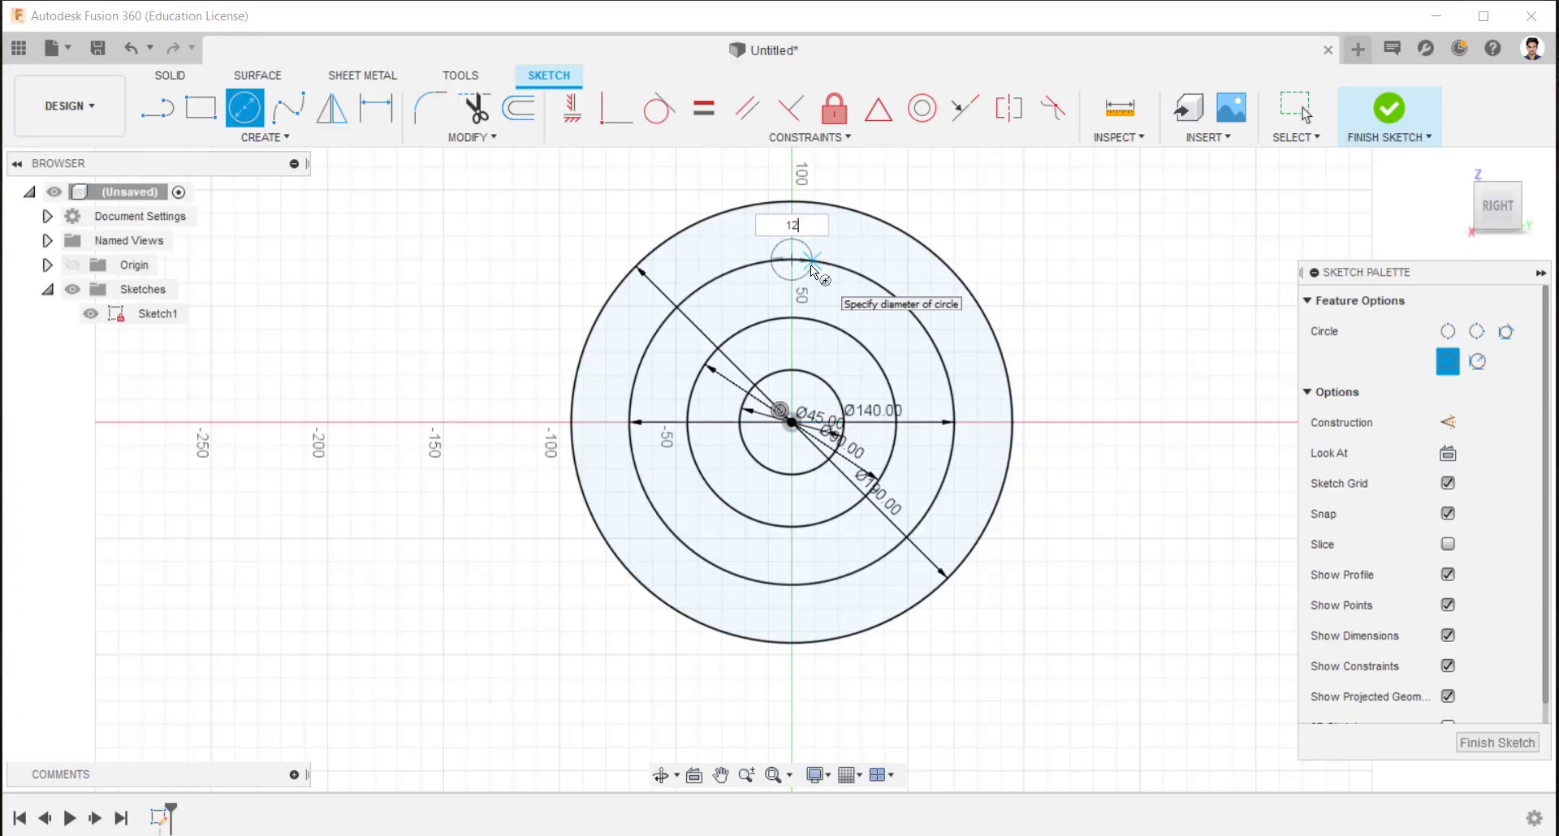
key("Return")
key("Escape")
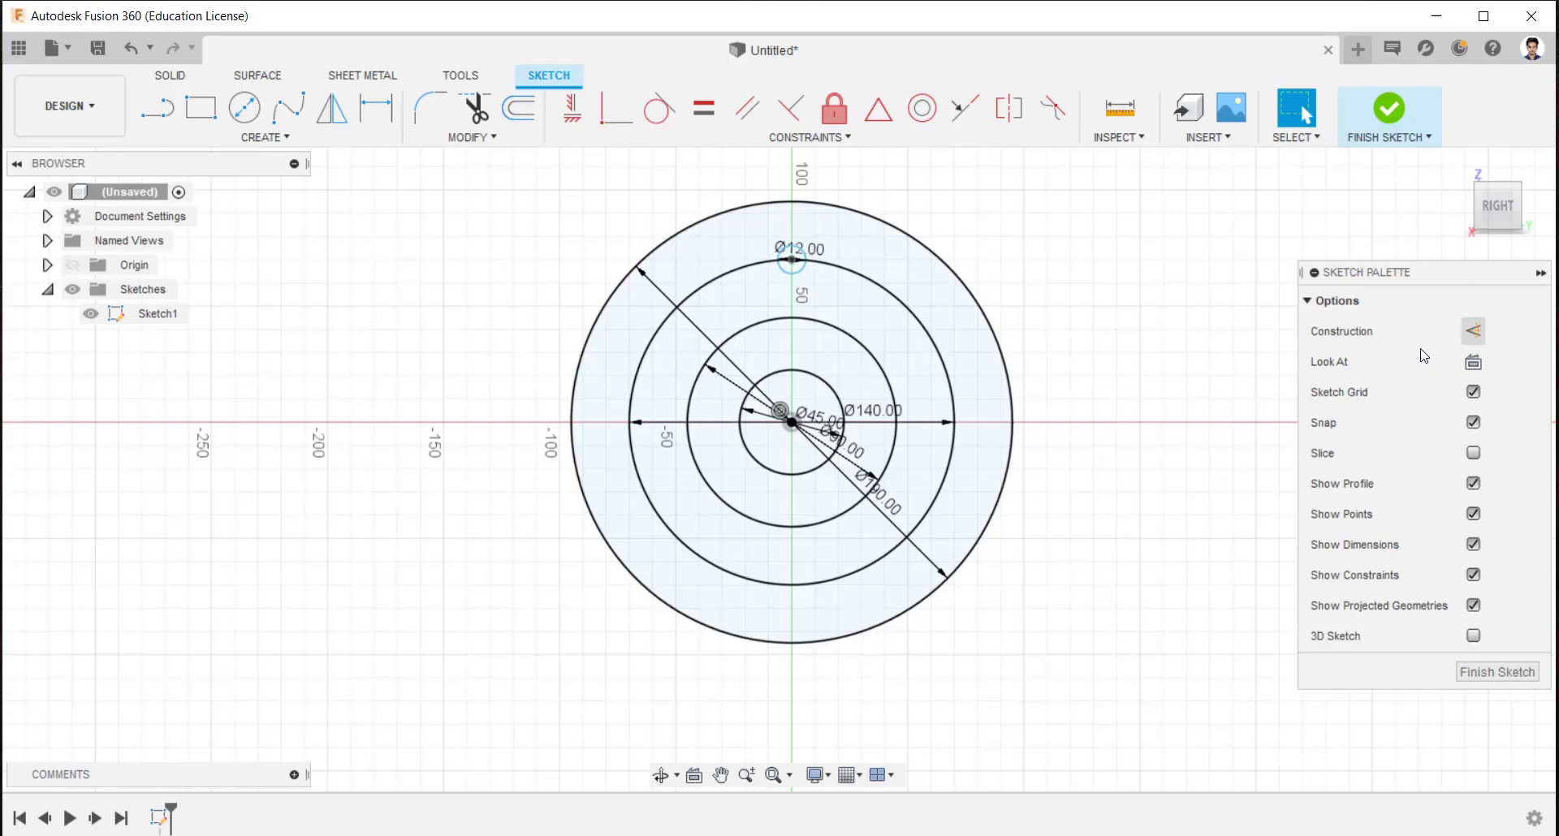
Make the Ø140 circle construction geometry and pattern the Ø12 circle four times around it
left_click(934, 340)
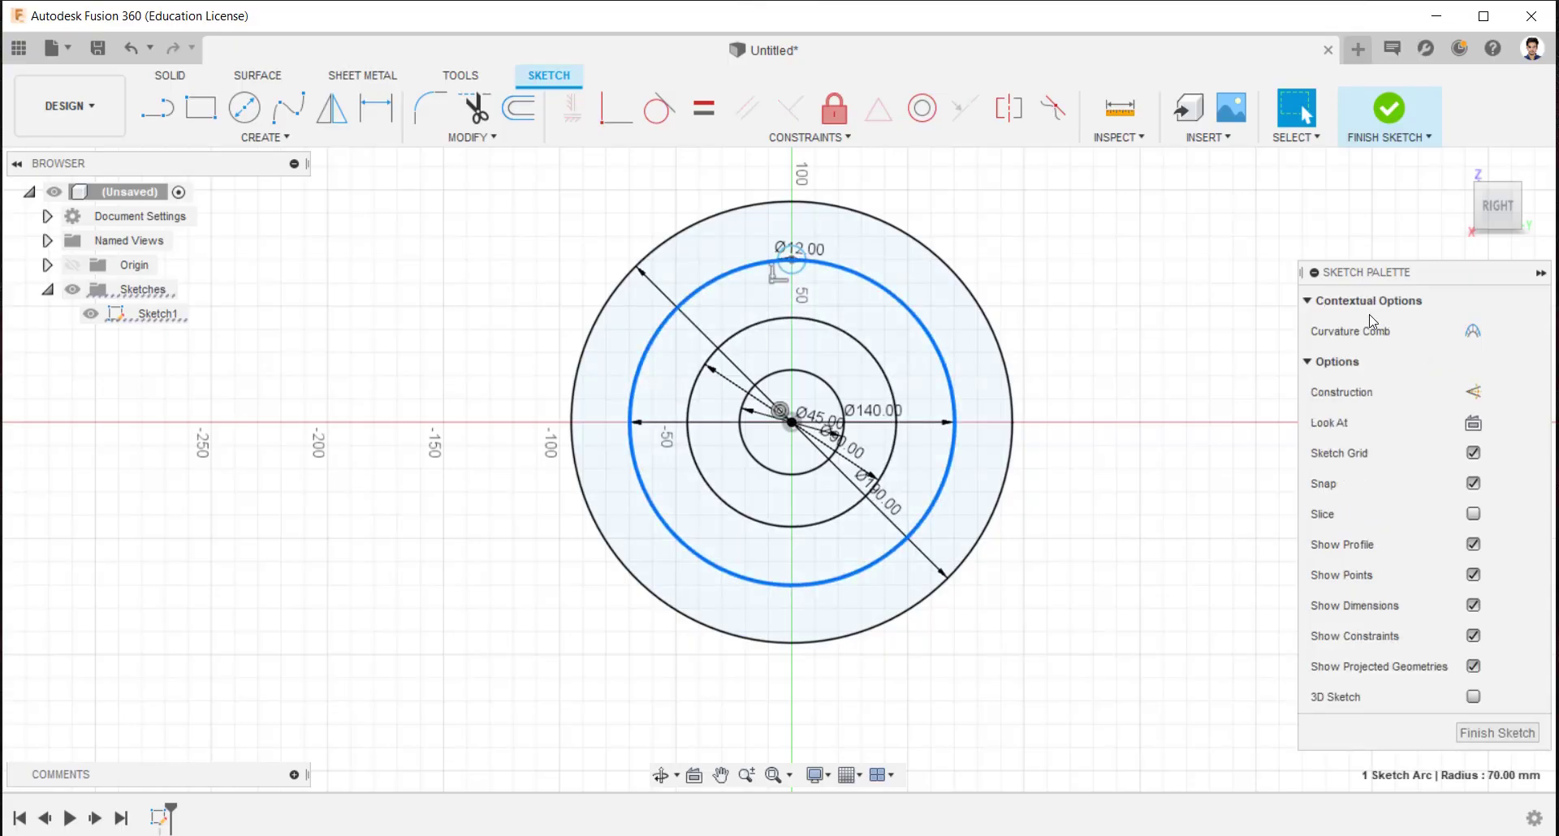
left_click(1473, 392)
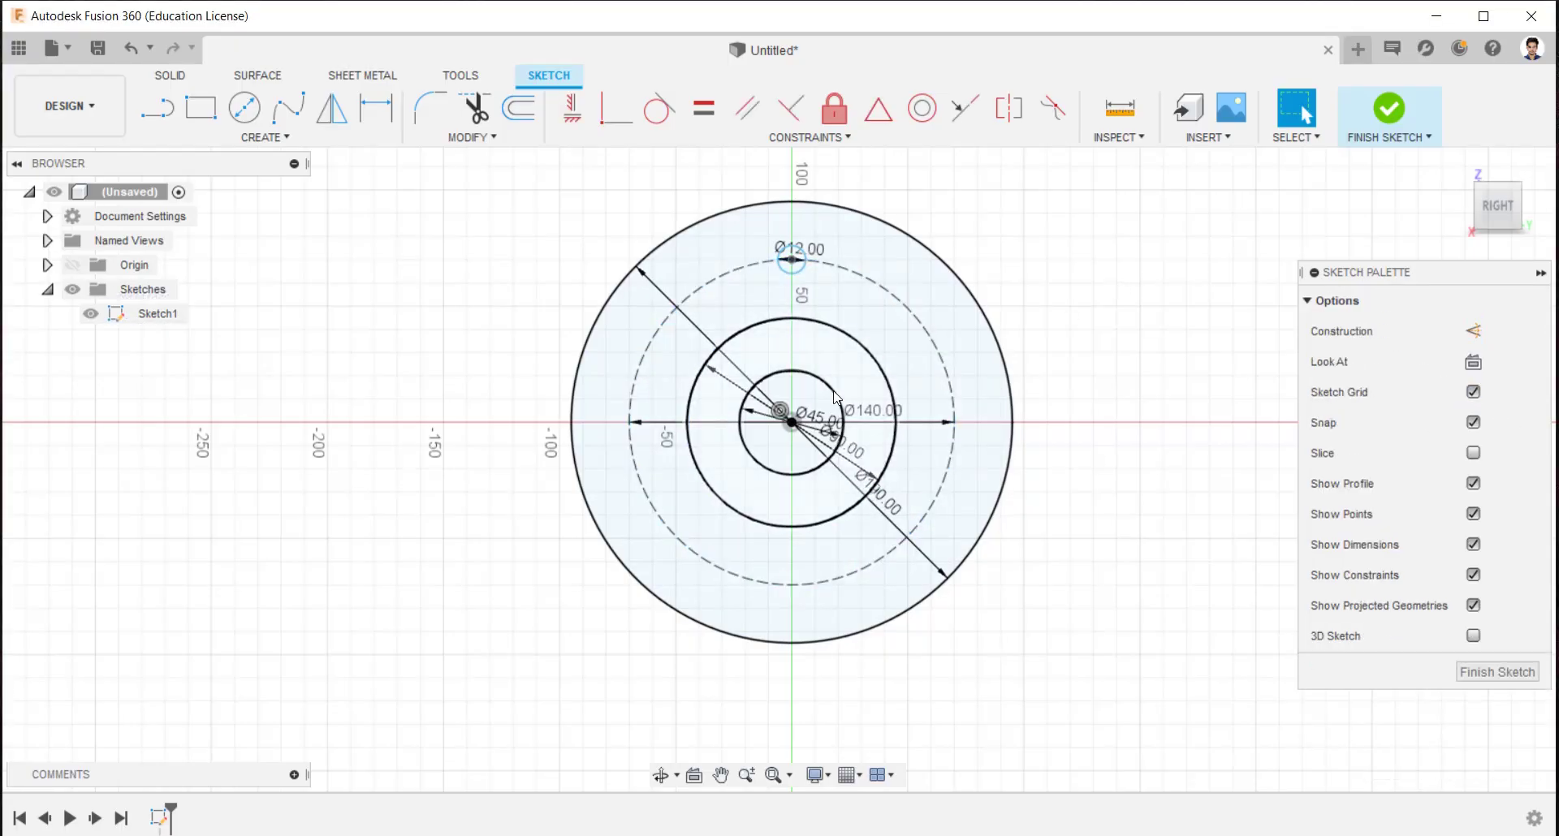
left_click(195, 144)
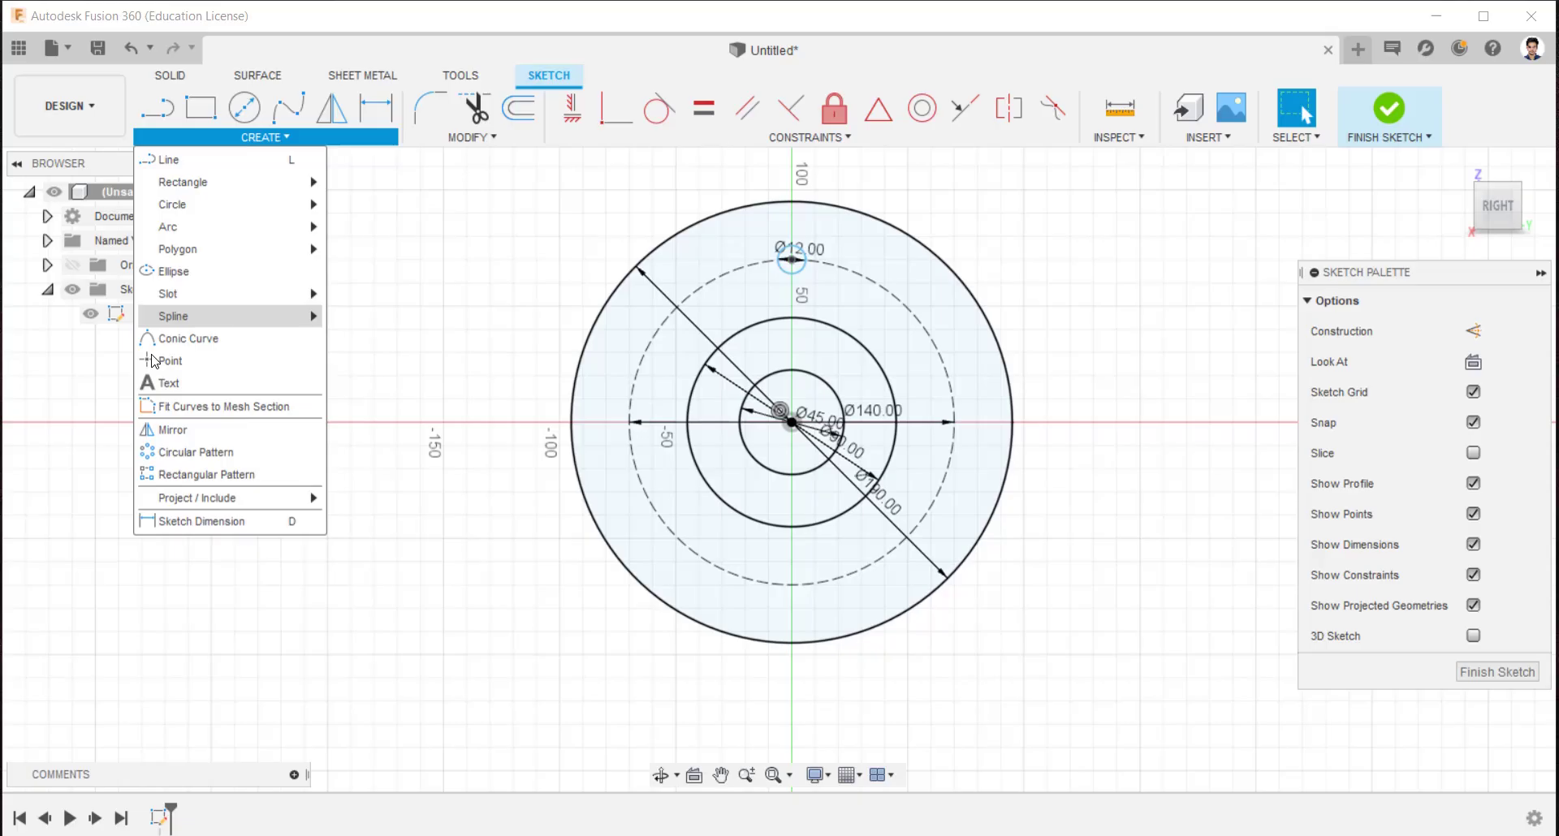
left_click(156, 455)
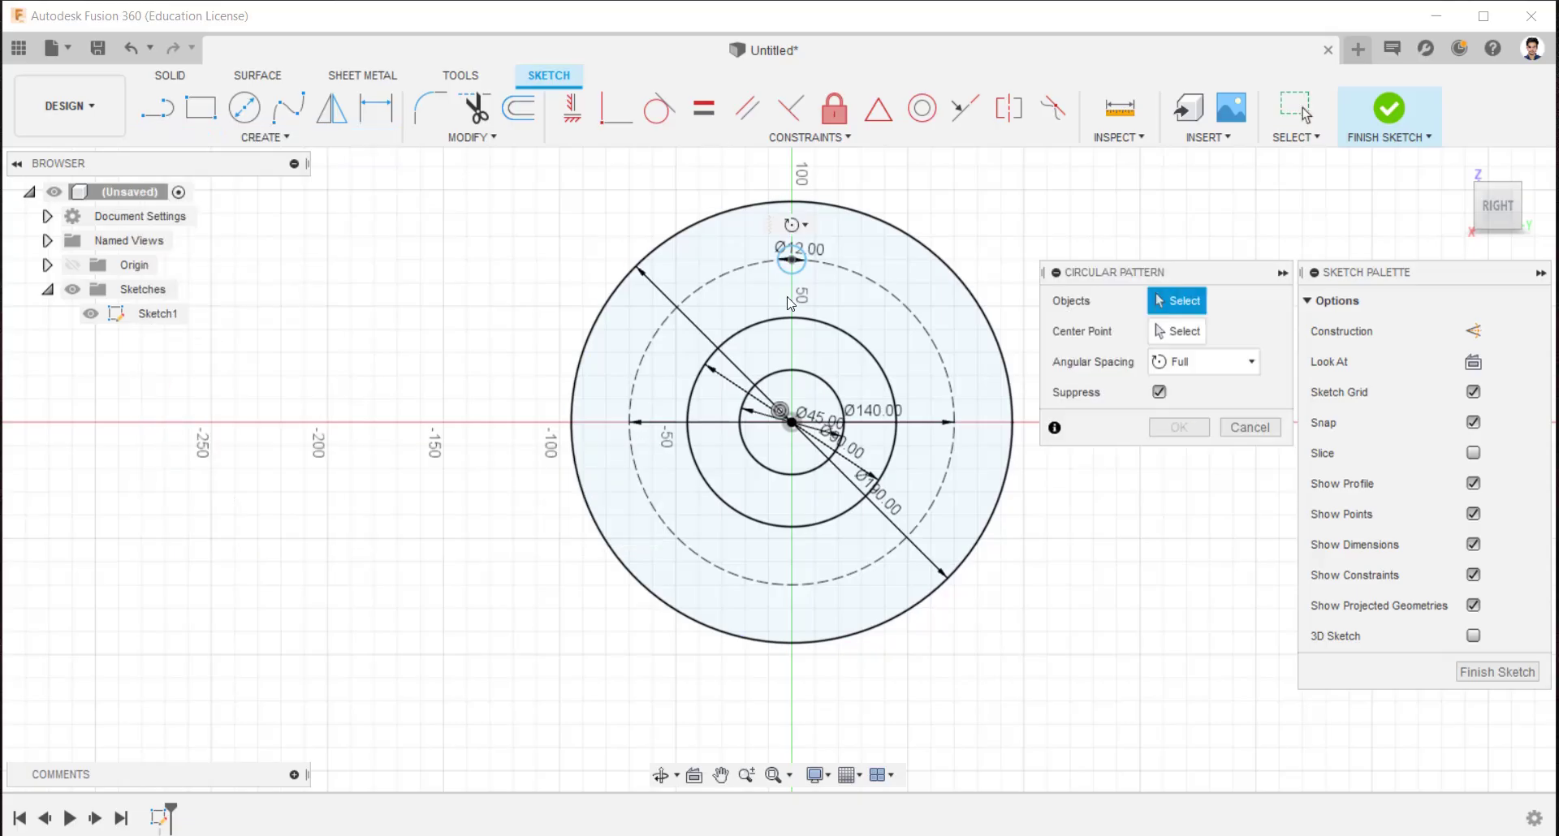
left_click(797, 254)
left_click(1169, 335)
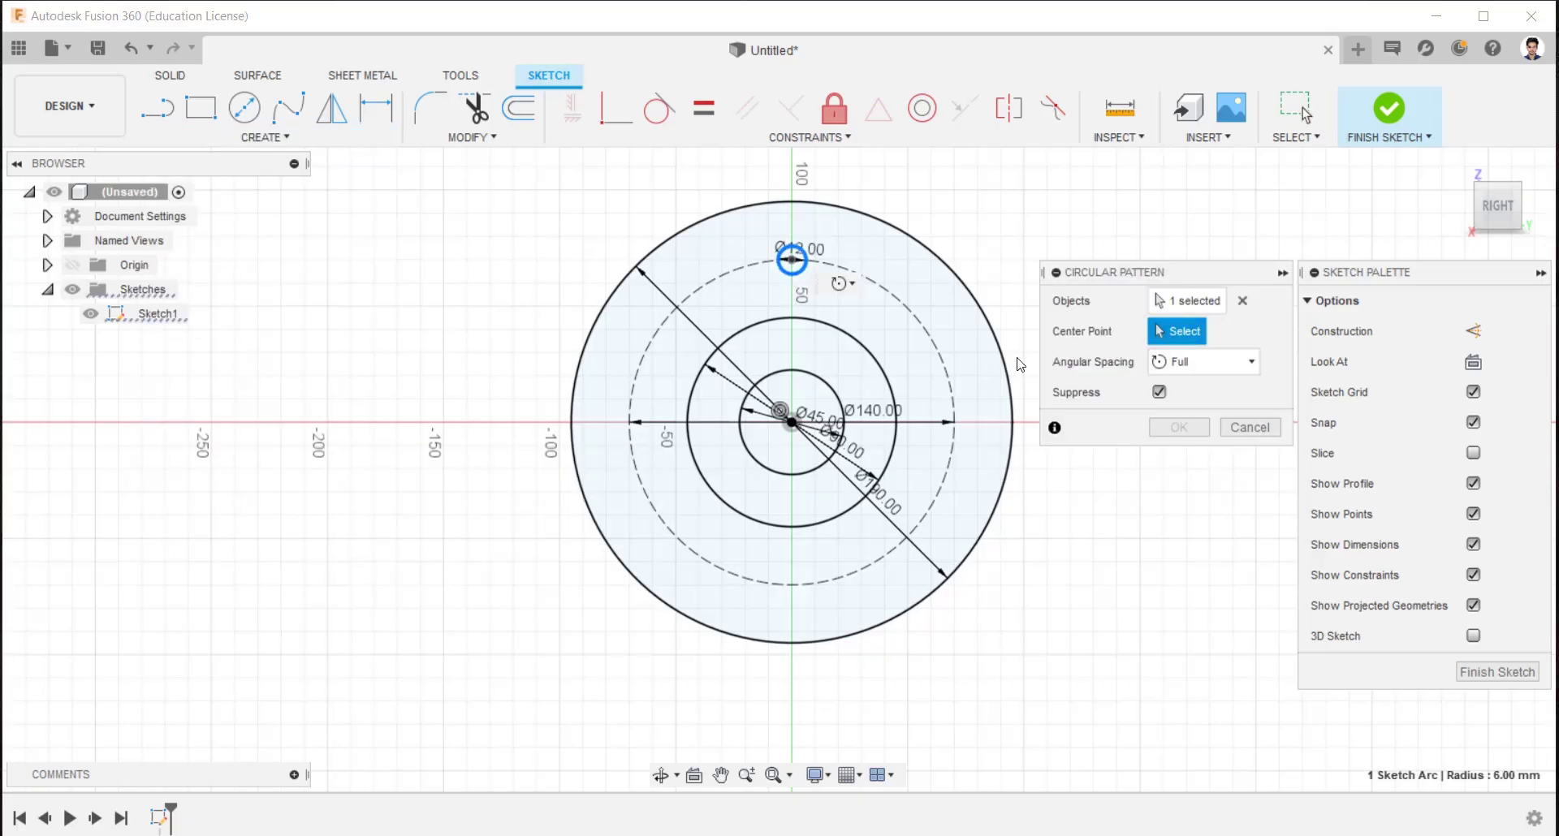
left_click(934, 341)
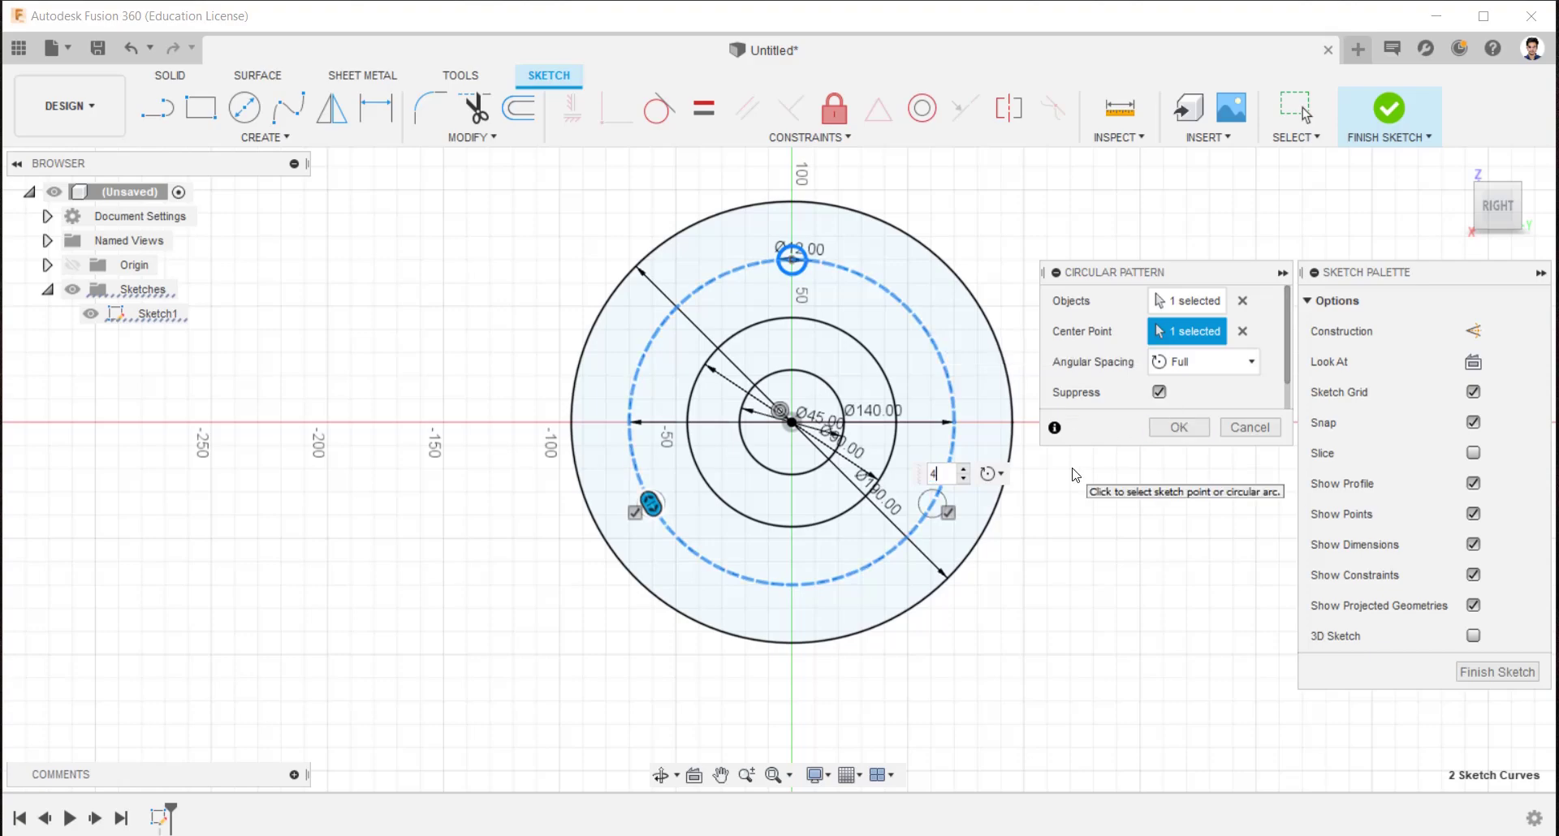
type("4")
key("Return")
middle_click_drag(1058, 477, 1113, 463, "shift")
Finish the sketch and show it fitted in the home view
left_click(1390, 108)
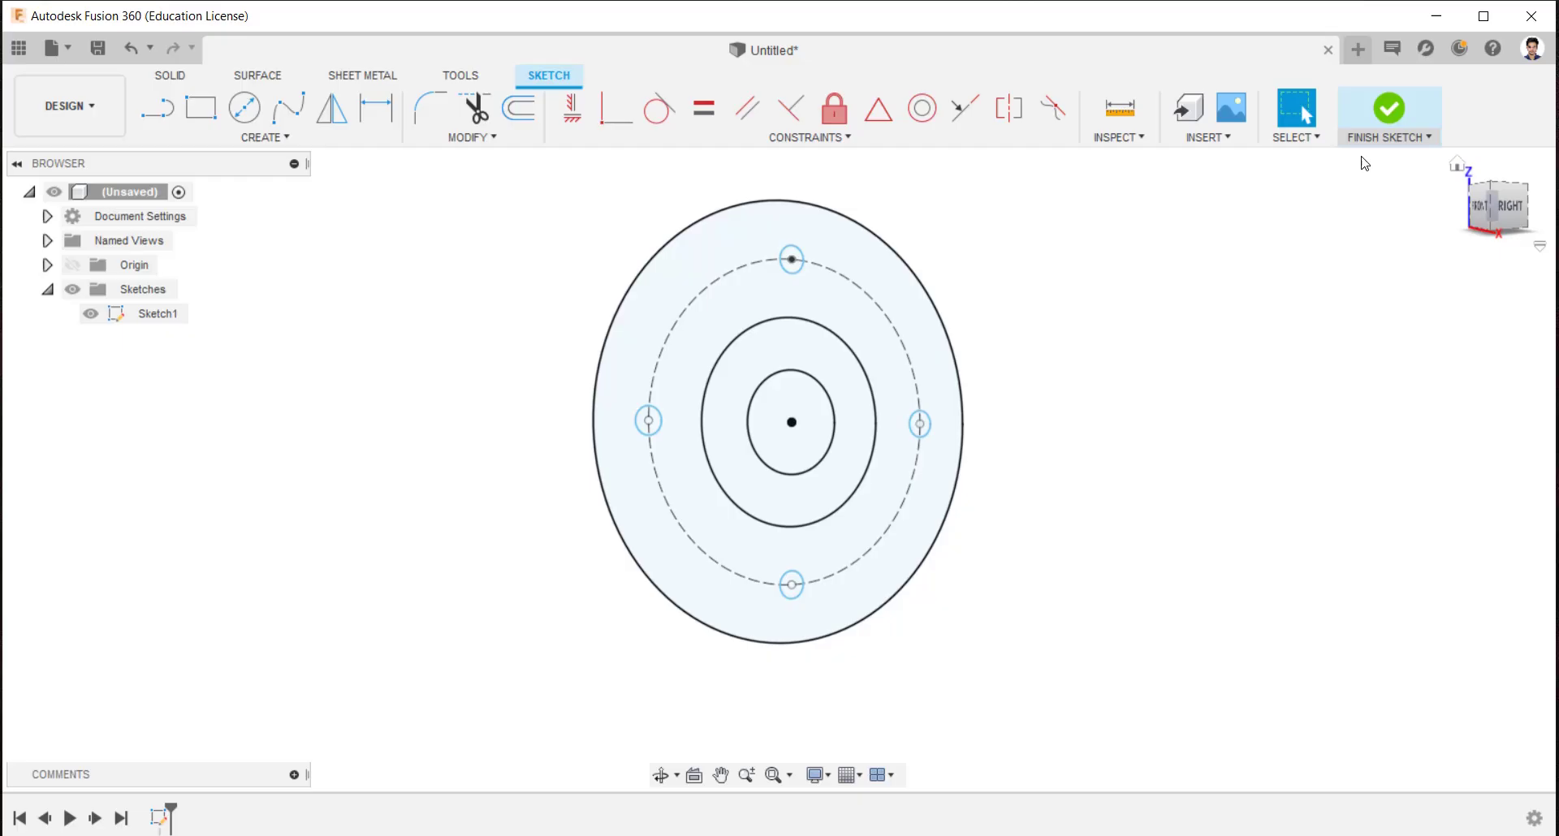
left_click(773, 775)
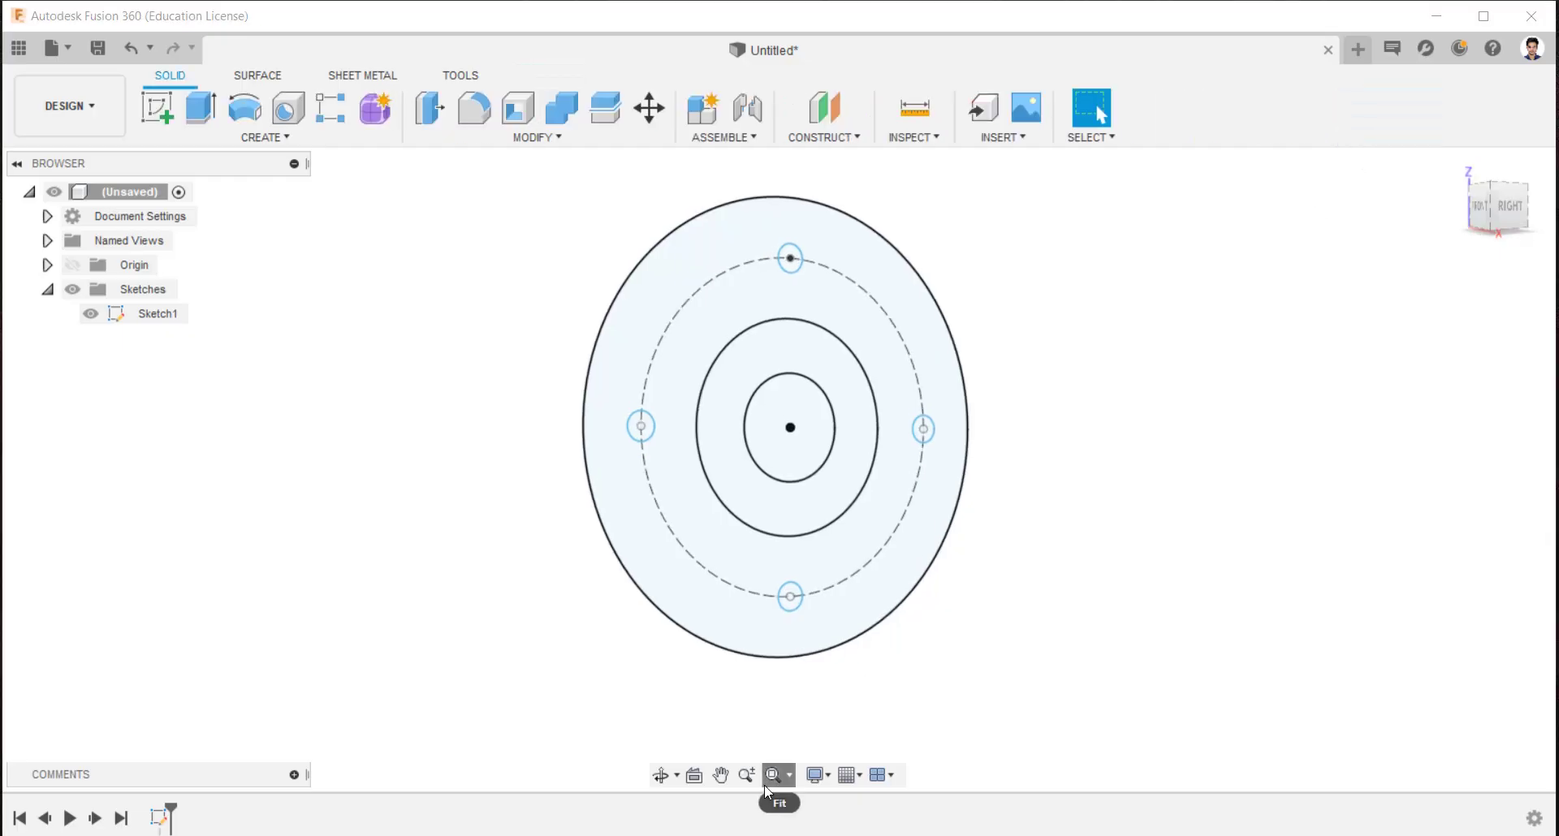
left_click(1458, 164)
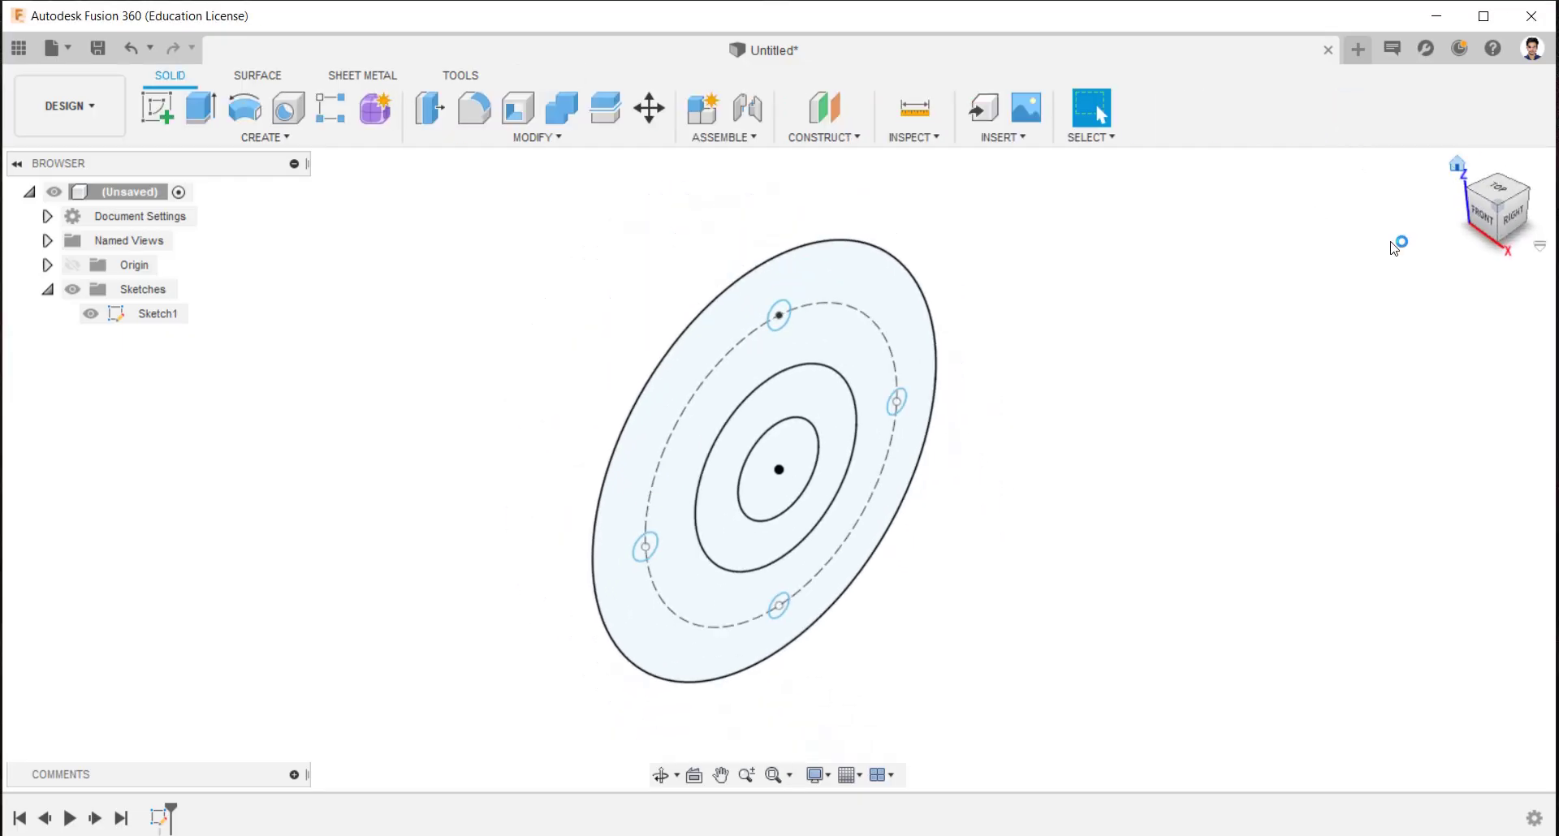
Extrude the outer flange and ring profiles 20 mm as a new body, Body1
key("e")
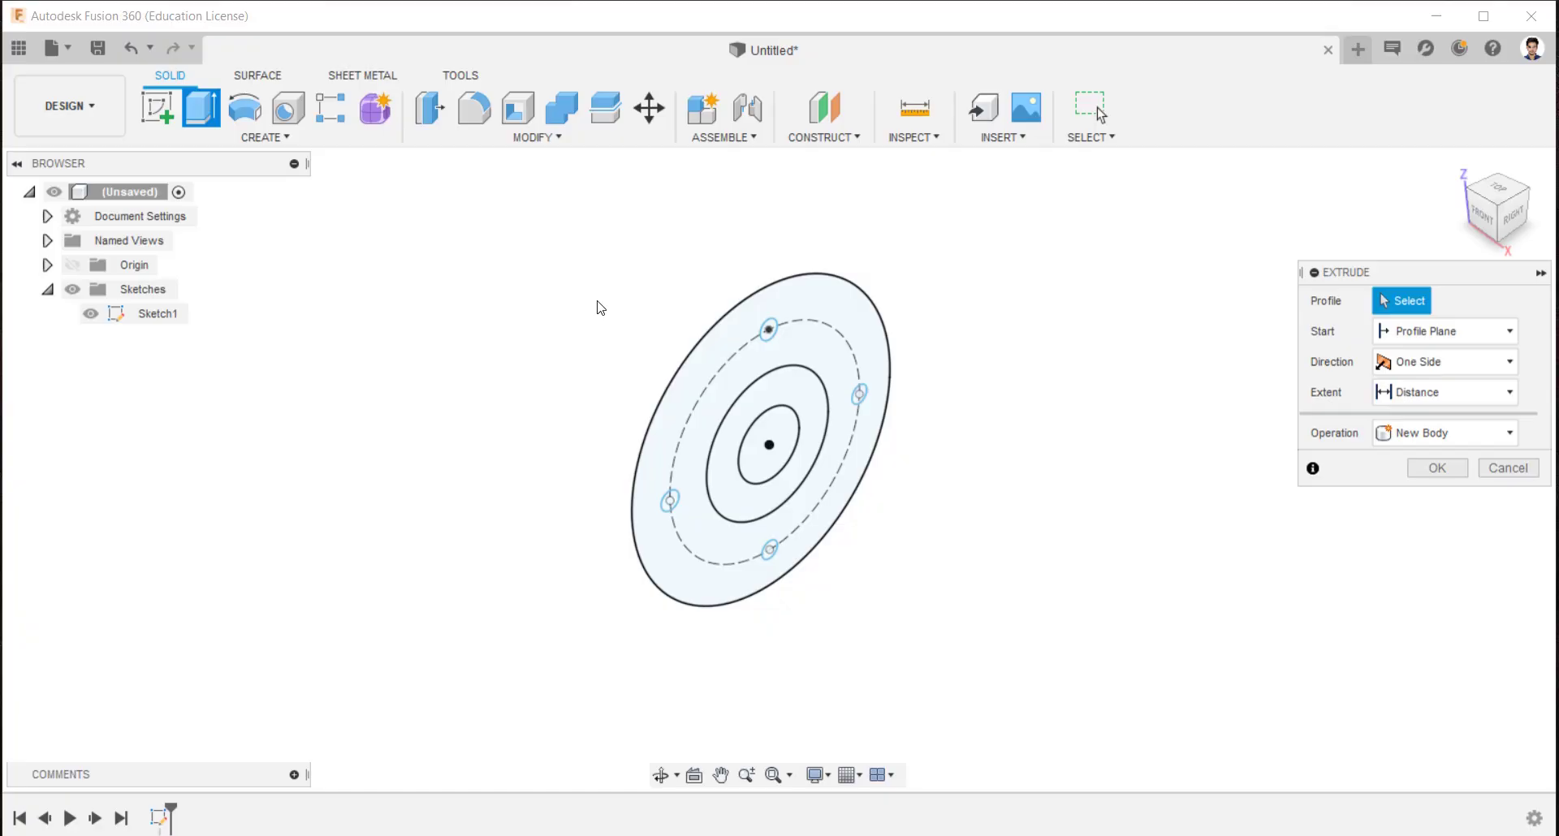
left_click(703, 367)
left_click(808, 423)
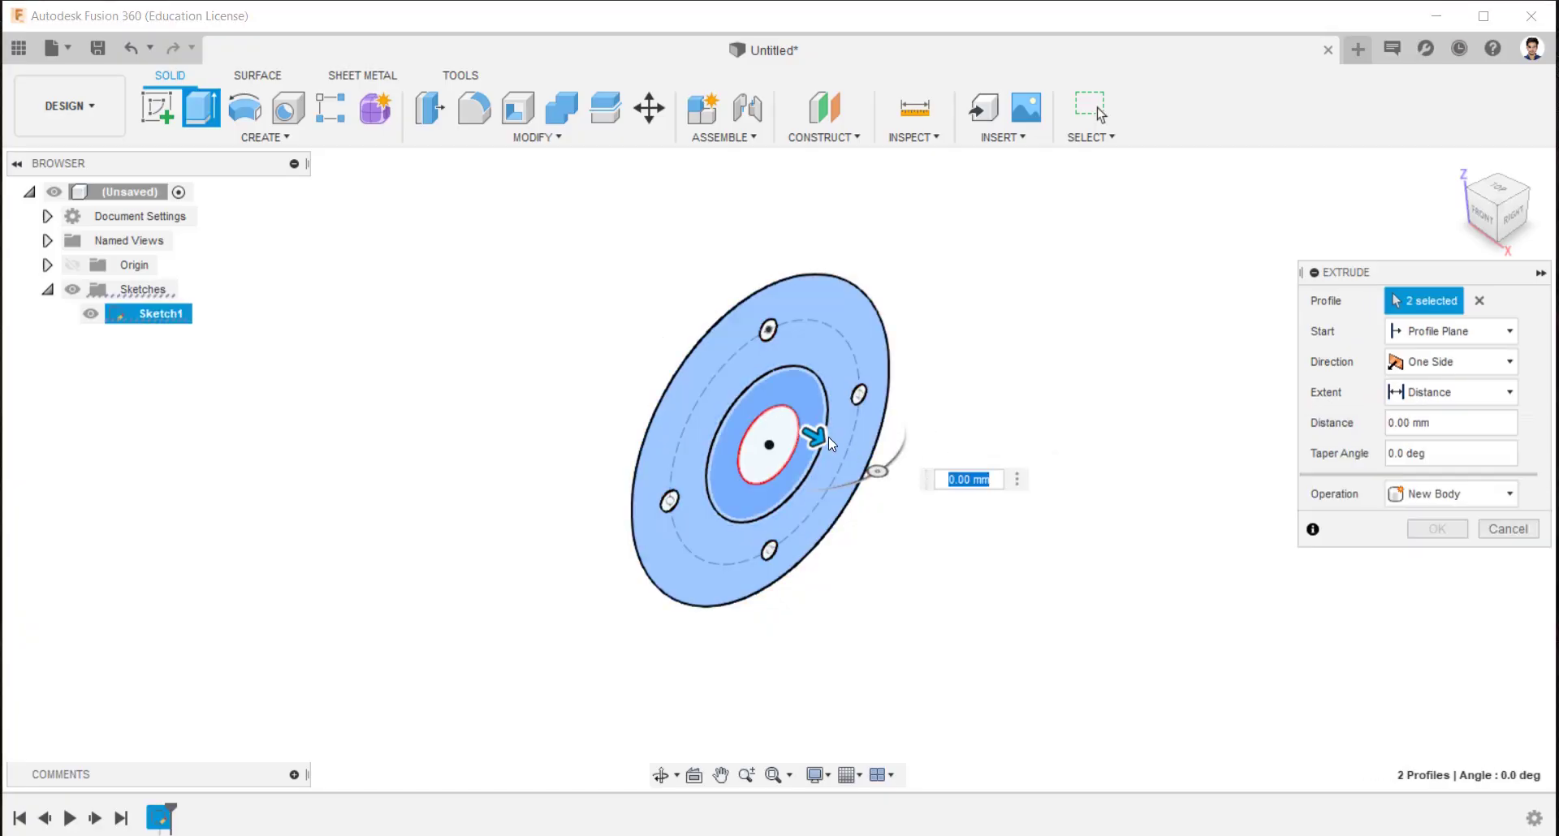
left_click_drag(835, 431, 846, 452)
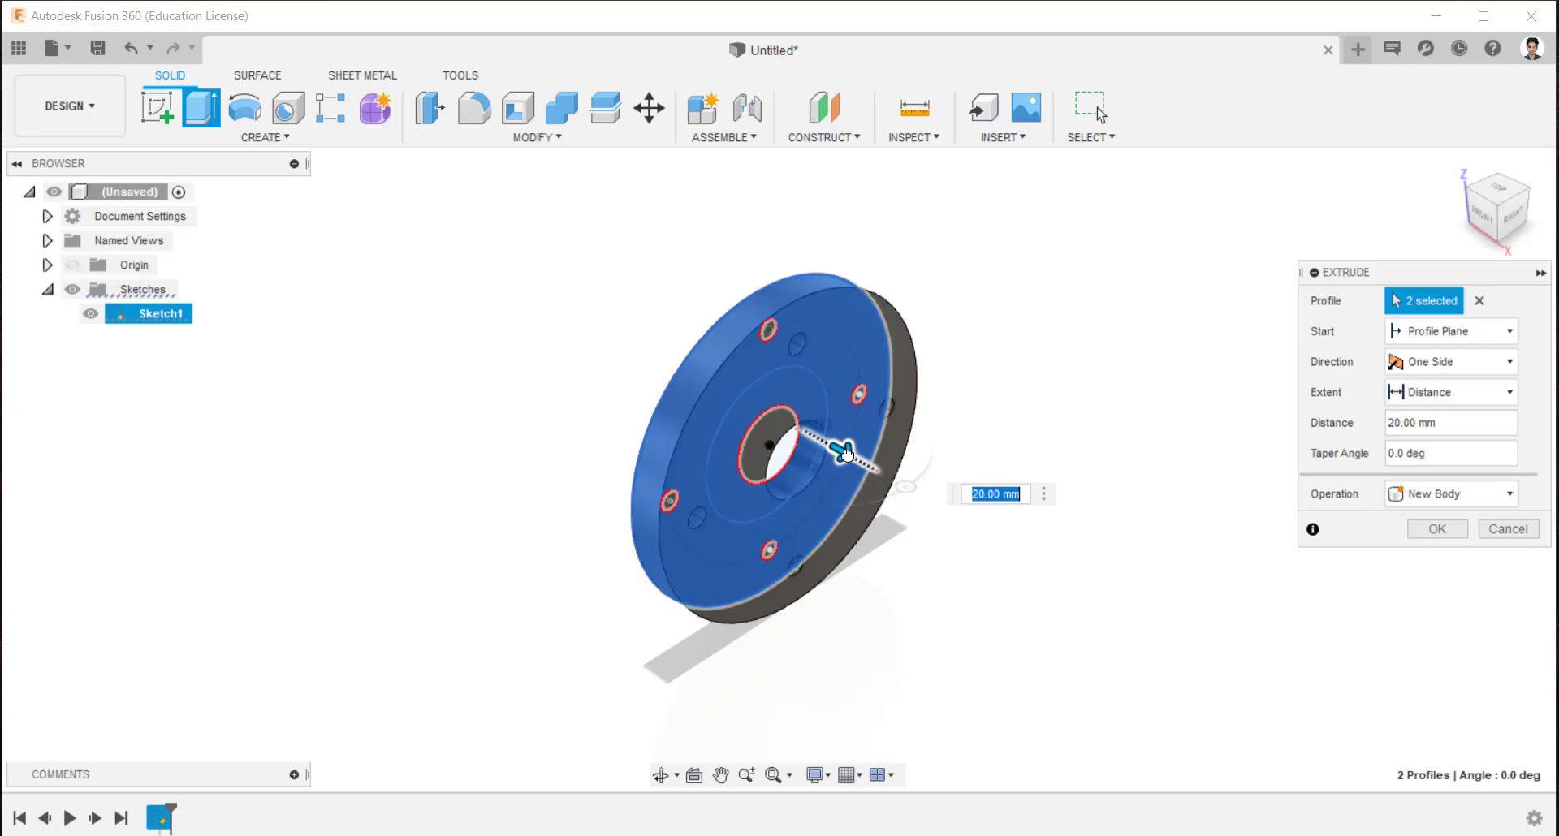
left_click(1437, 529)
middle_click_drag(933, 498, 1088, 475, "shift")
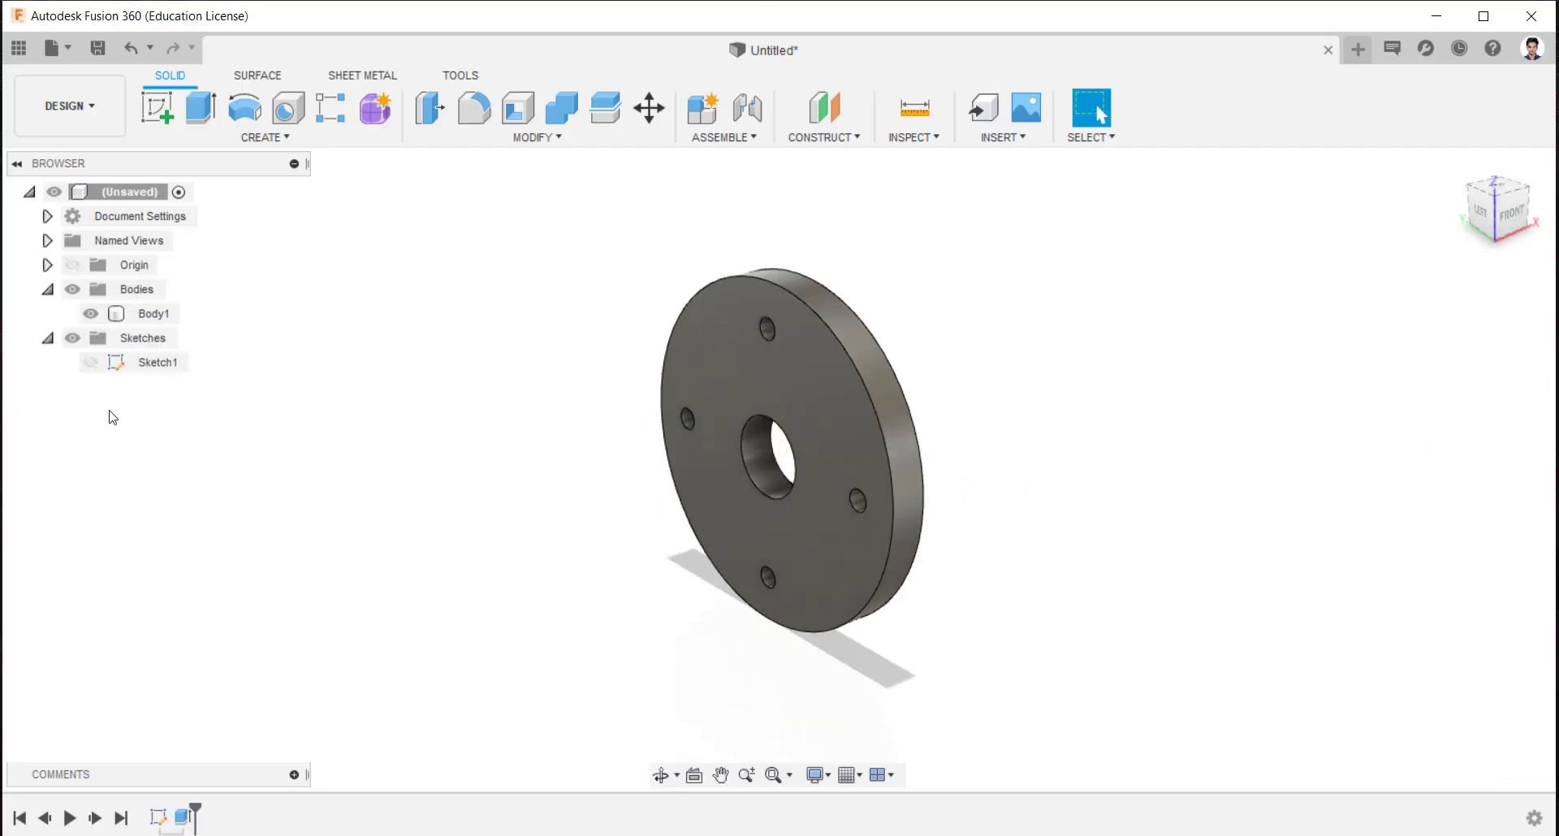
Extrude the Ø45–Ø90 ring 75 mm as a hub joined to the flange
left_click(91, 363)
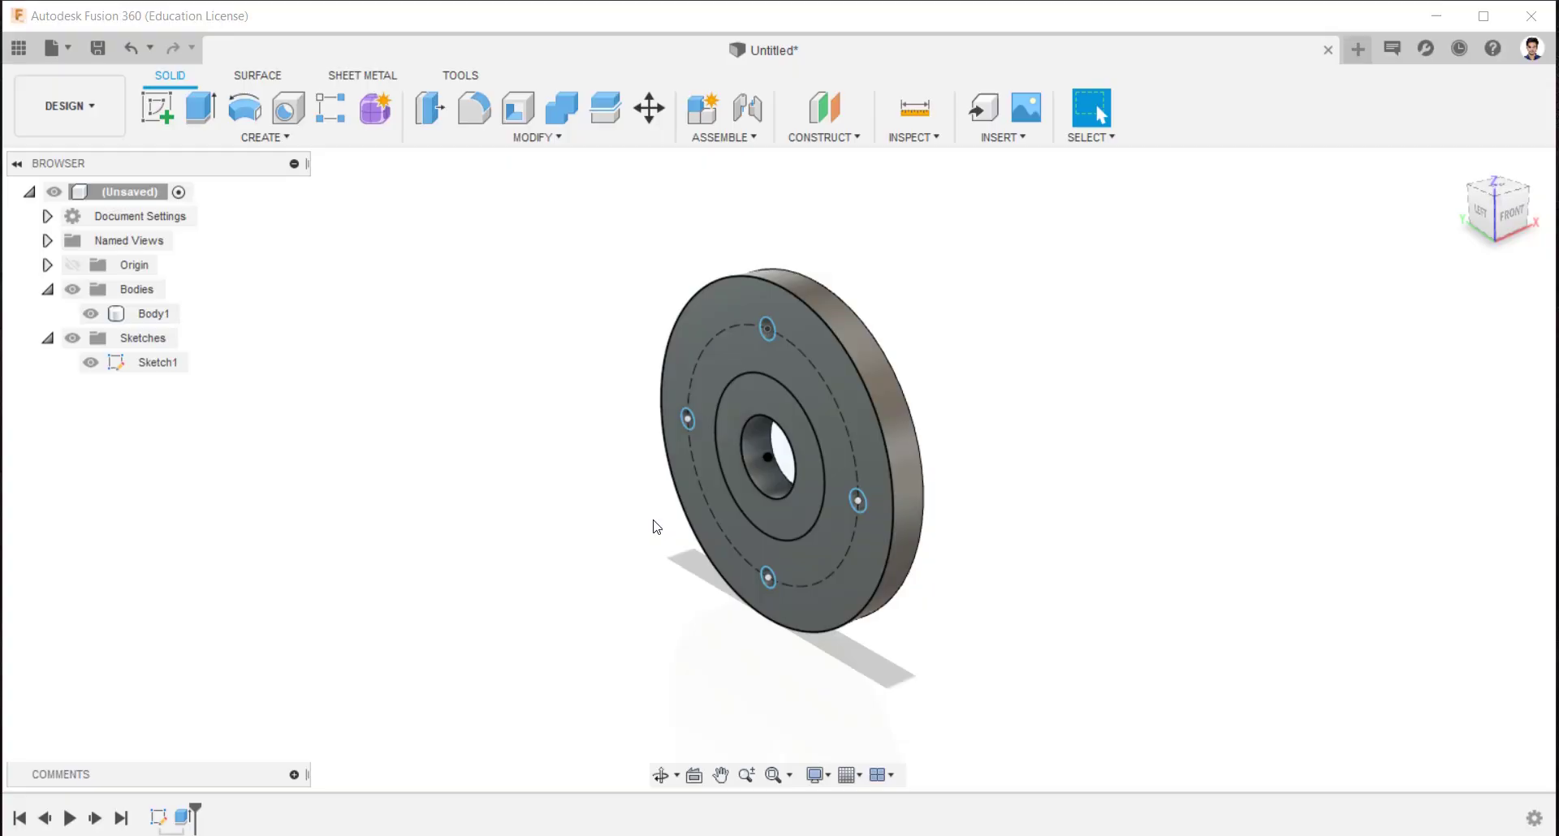
left_click(773, 402)
middle_click_drag(773, 398, 696, 324, "shift")
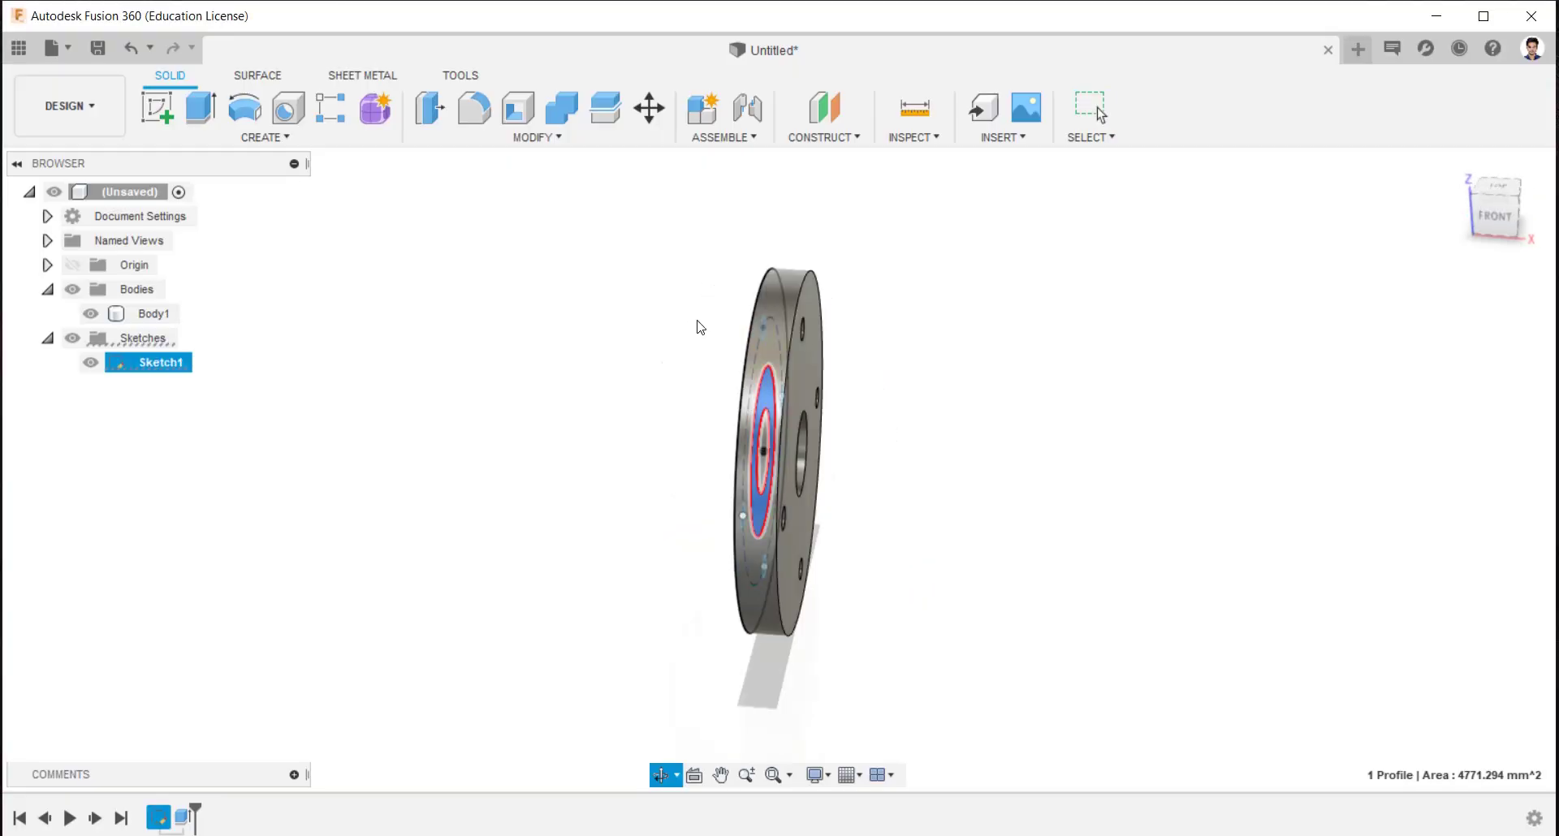
left_click(202, 118)
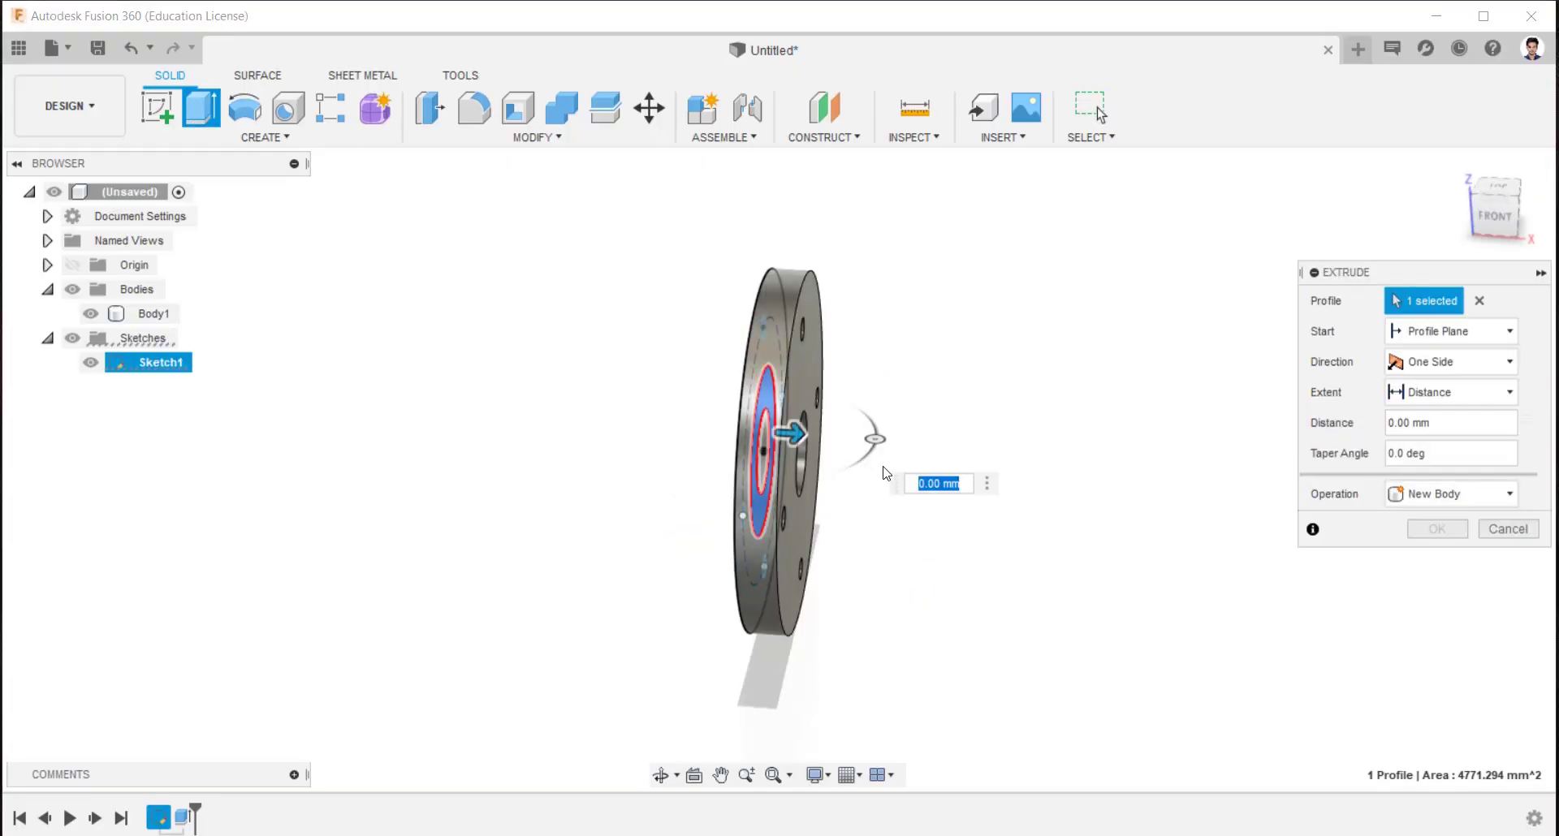
left_click_drag(801, 435, 958, 447)
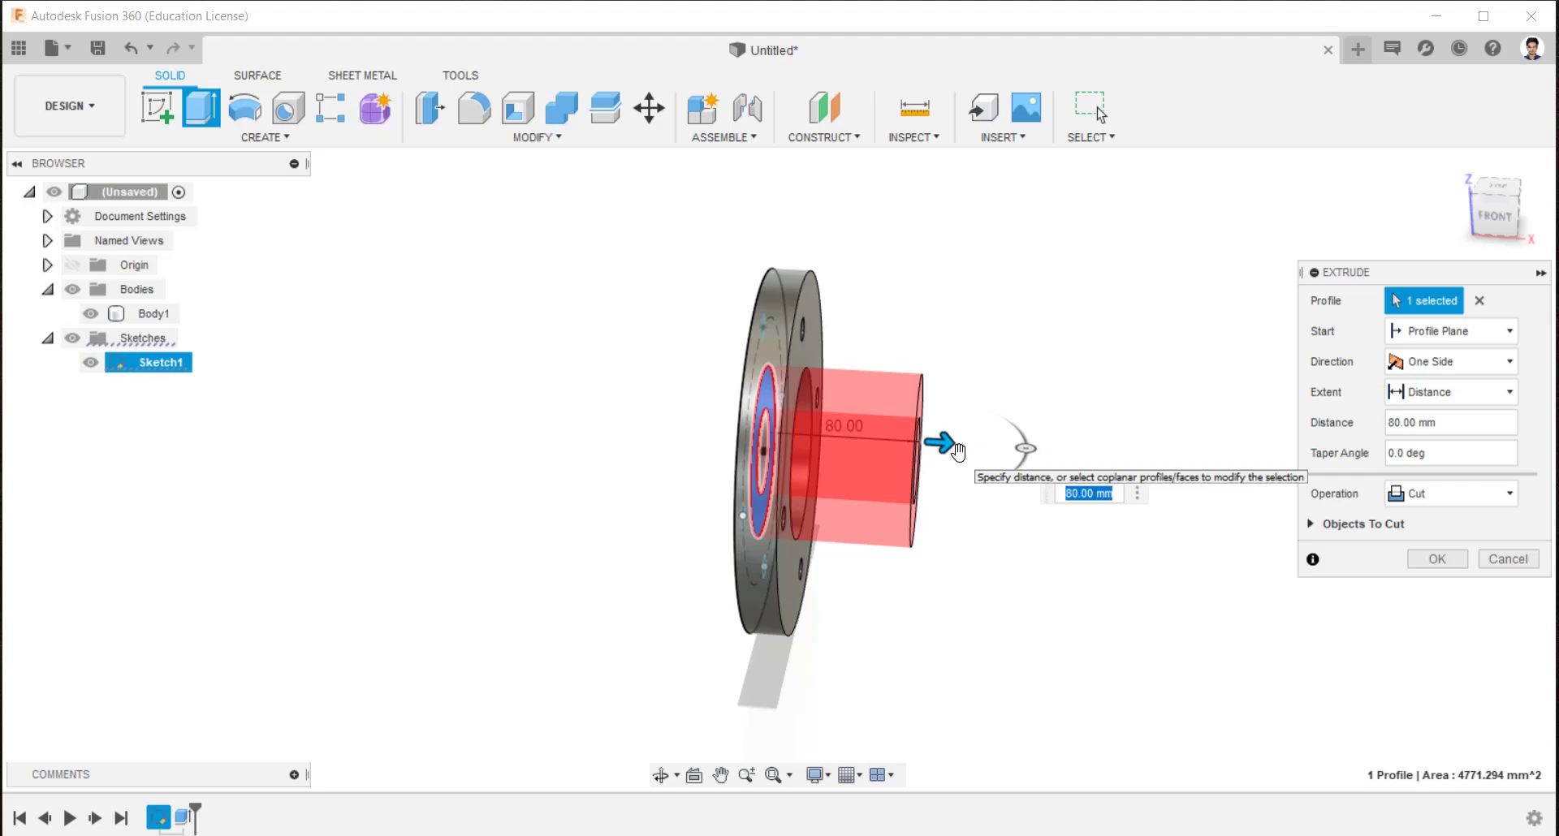
type("75")
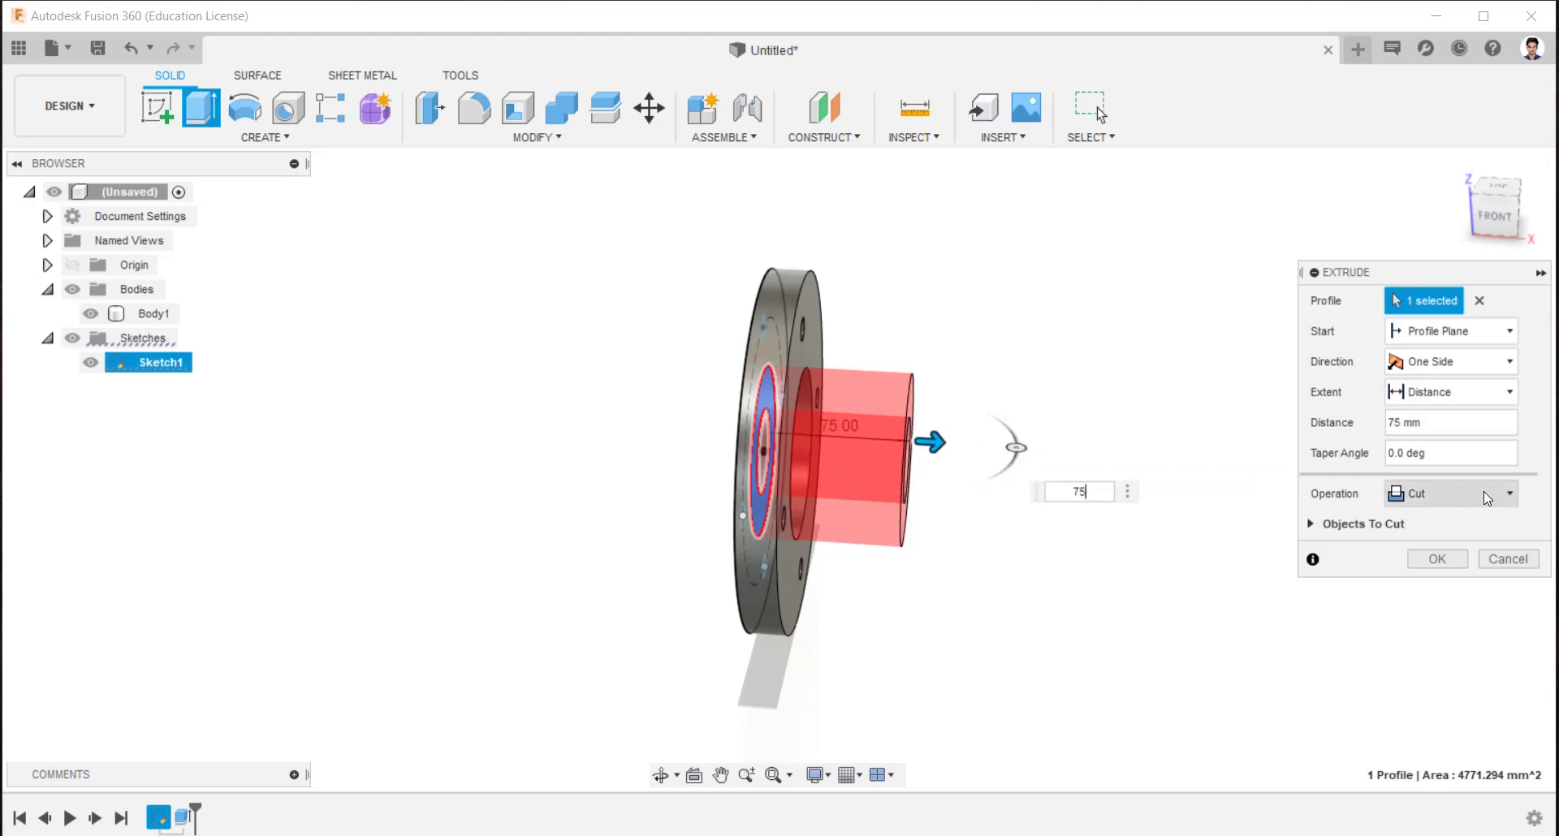
left_click(1460, 493)
left_click(1453, 524)
left_click(1417, 530)
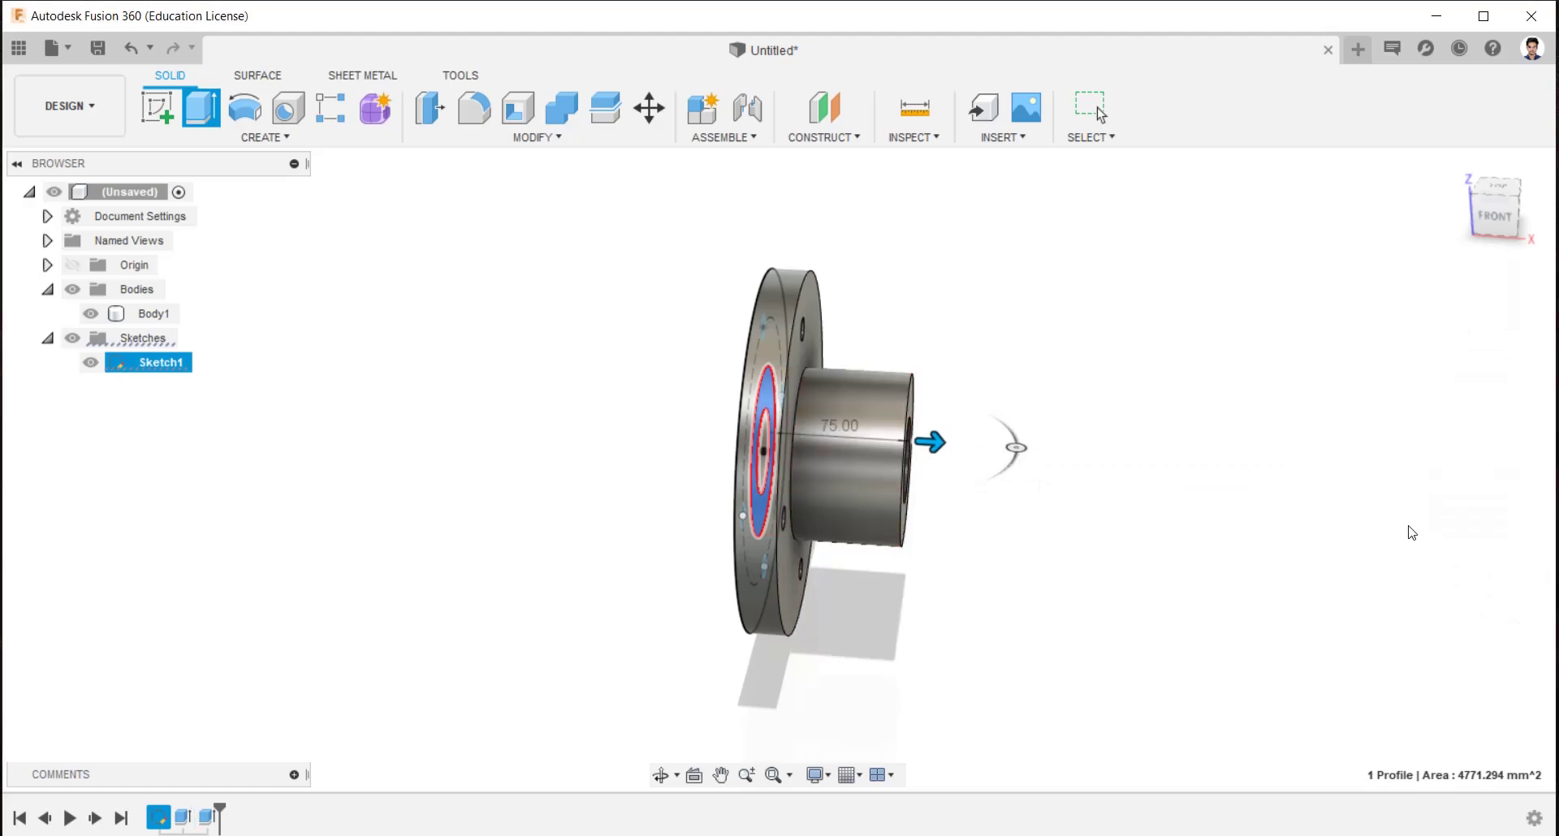
middle_click_drag(1410, 528, 1279, 431, "shift")
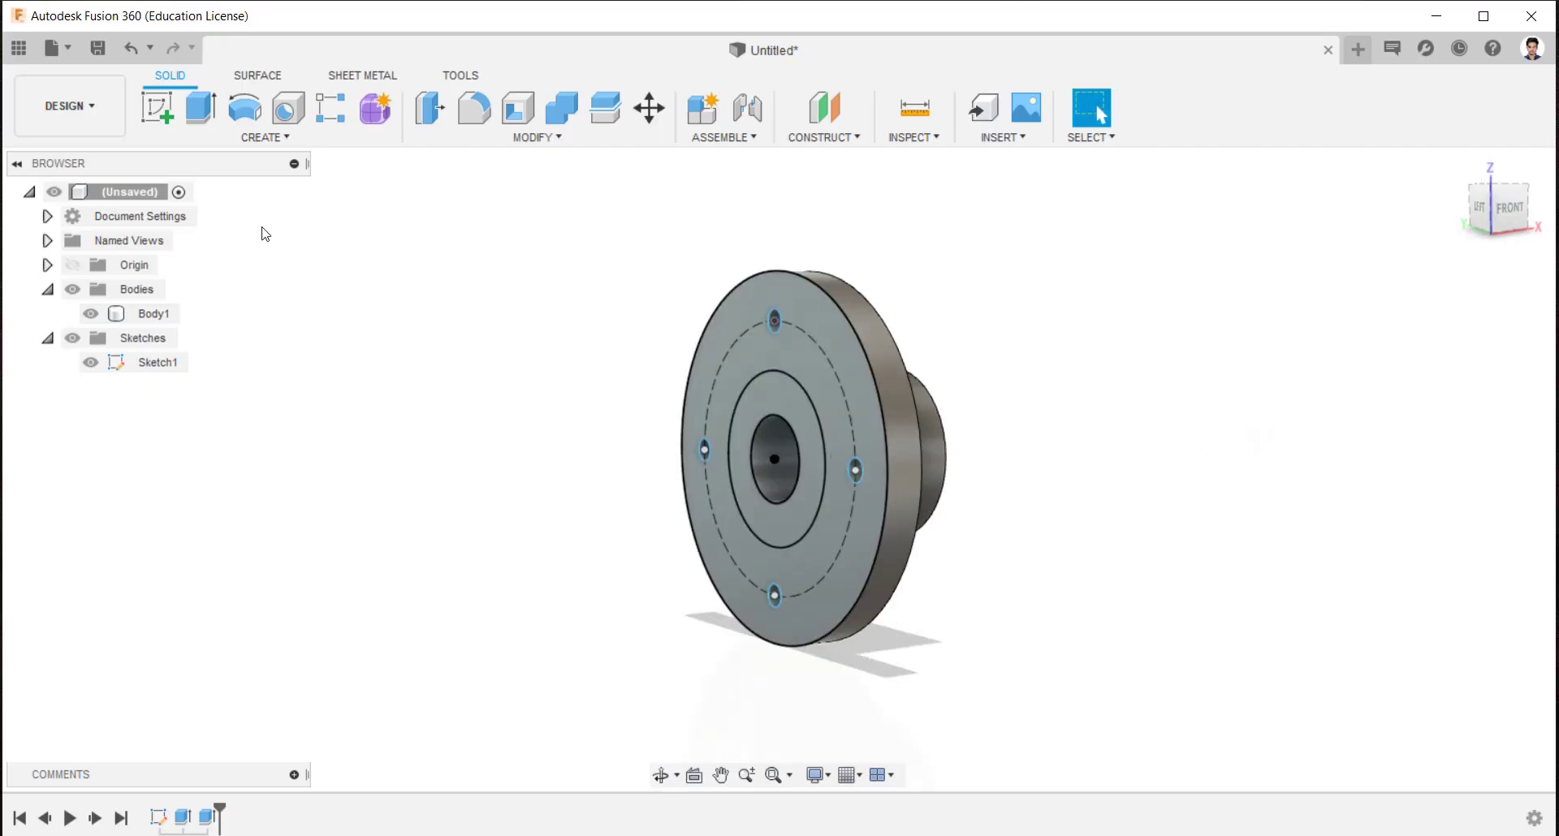
Extrude the Ø45 centre circle 140 mm into a separate shaft body, Body2
left_click(200, 106)
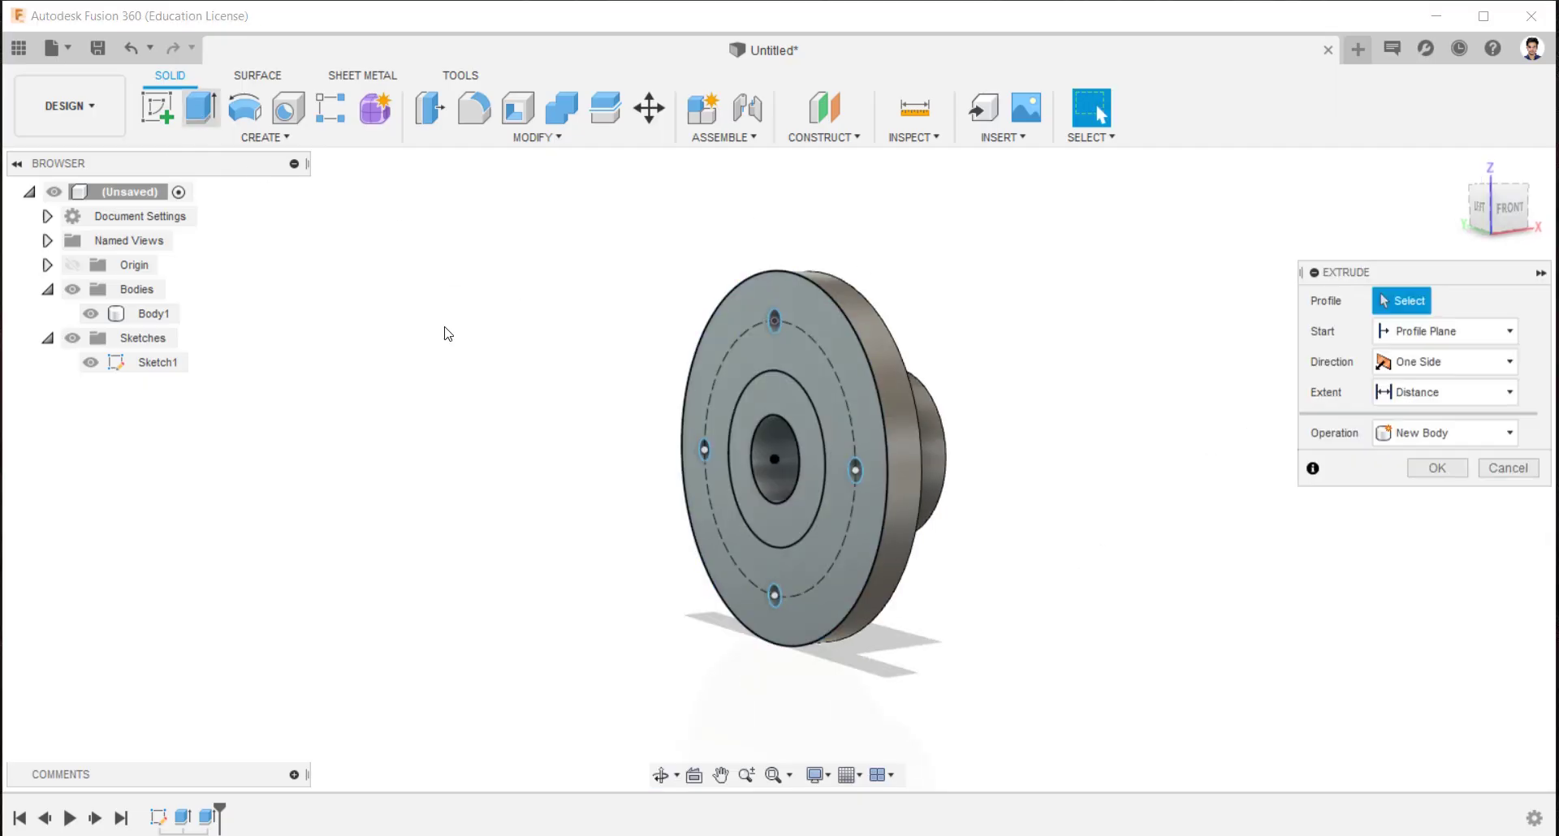
left_click(789, 459)
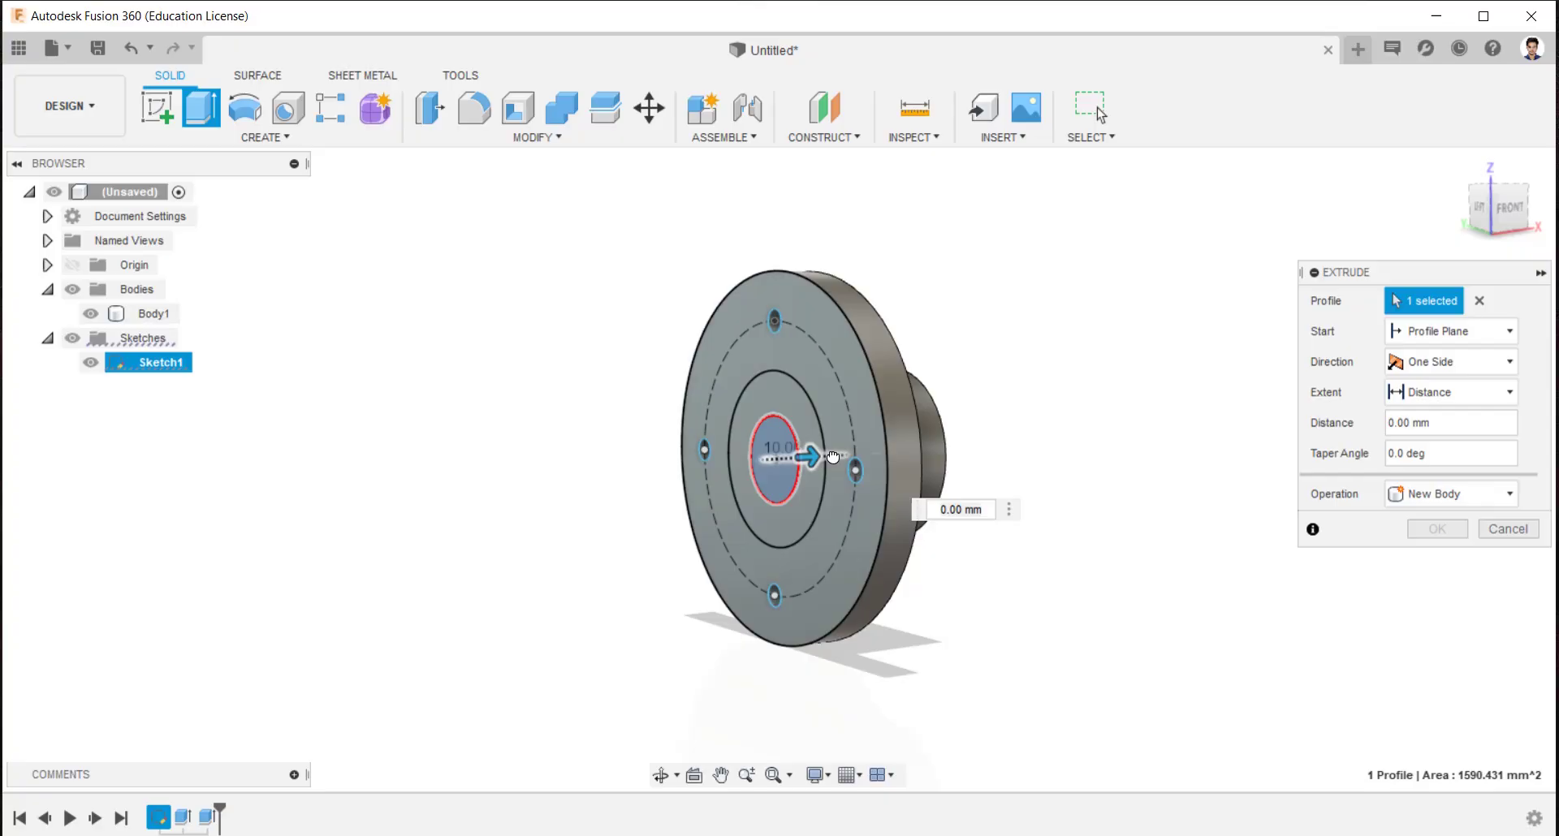
left_click_drag(832, 457, 990, 443)
type("140")
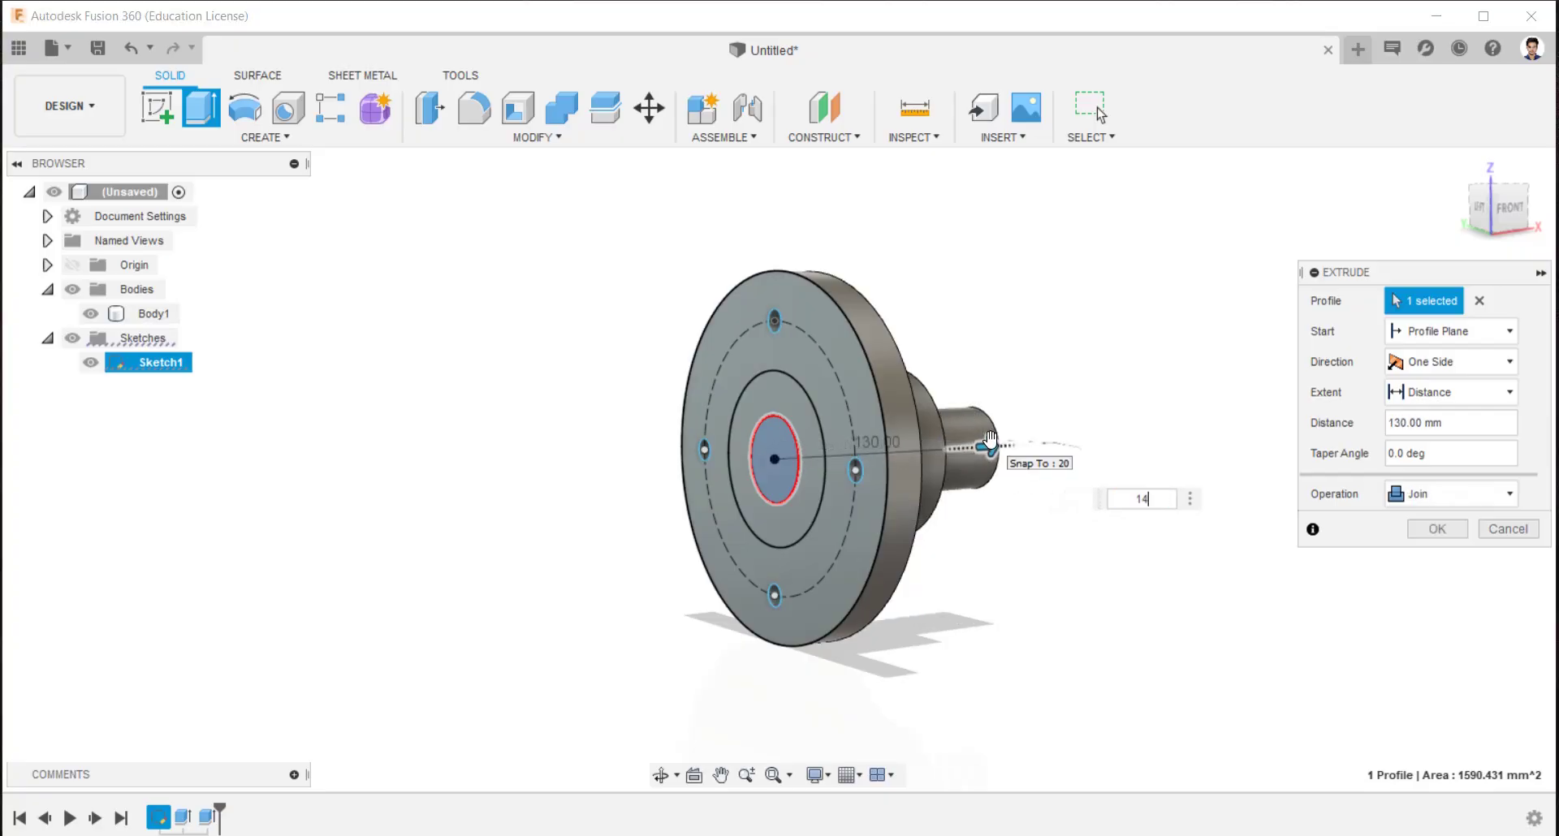
left_click(1484, 494)
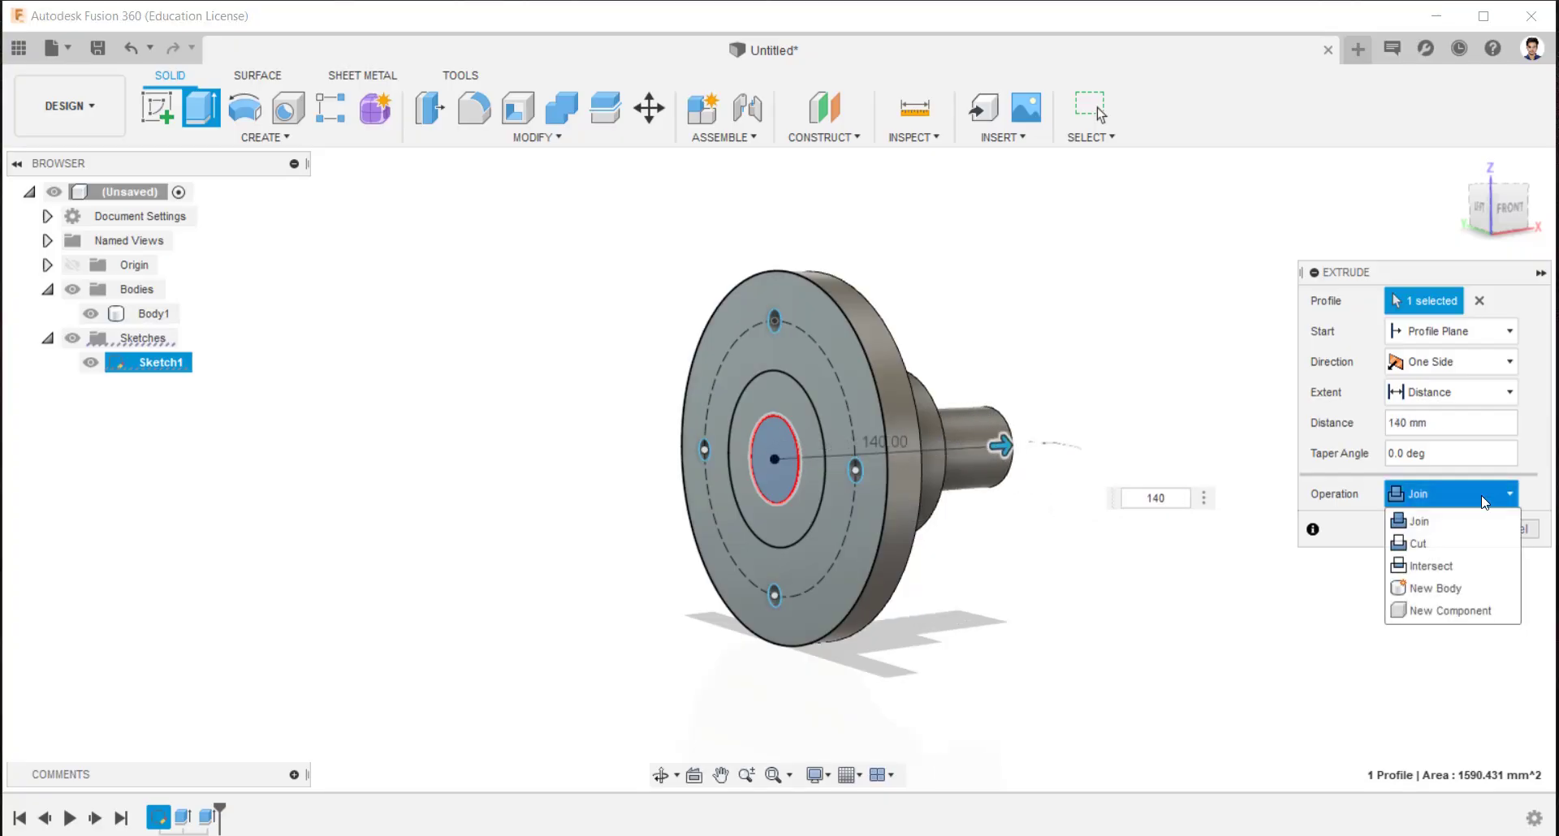
left_click(1437, 589)
left_click(1437, 529)
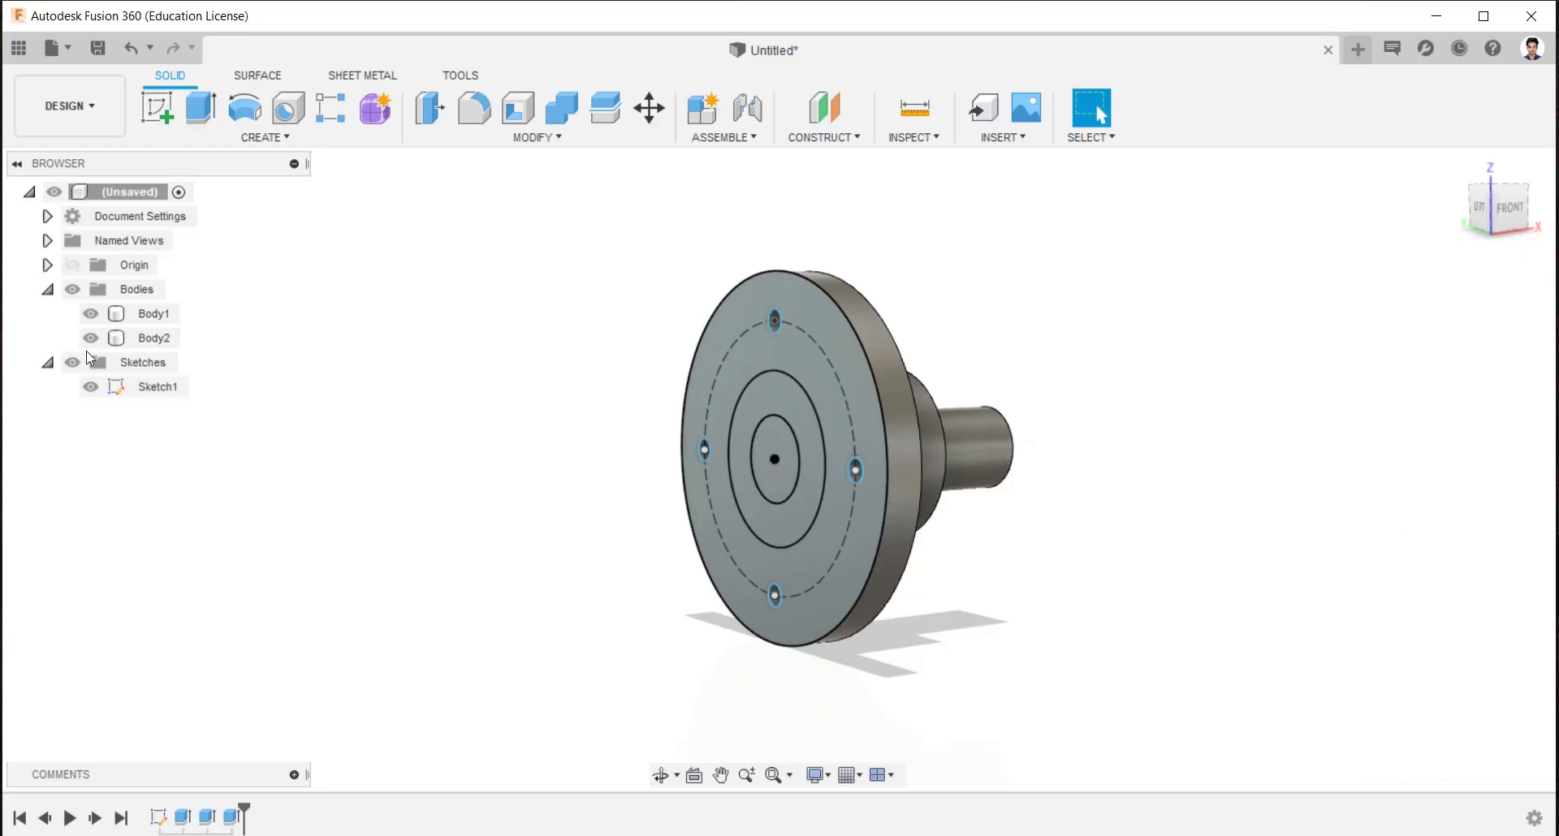
Hide Sketch1 and start a new sketch on the front origin plane
left_click(98, 388)
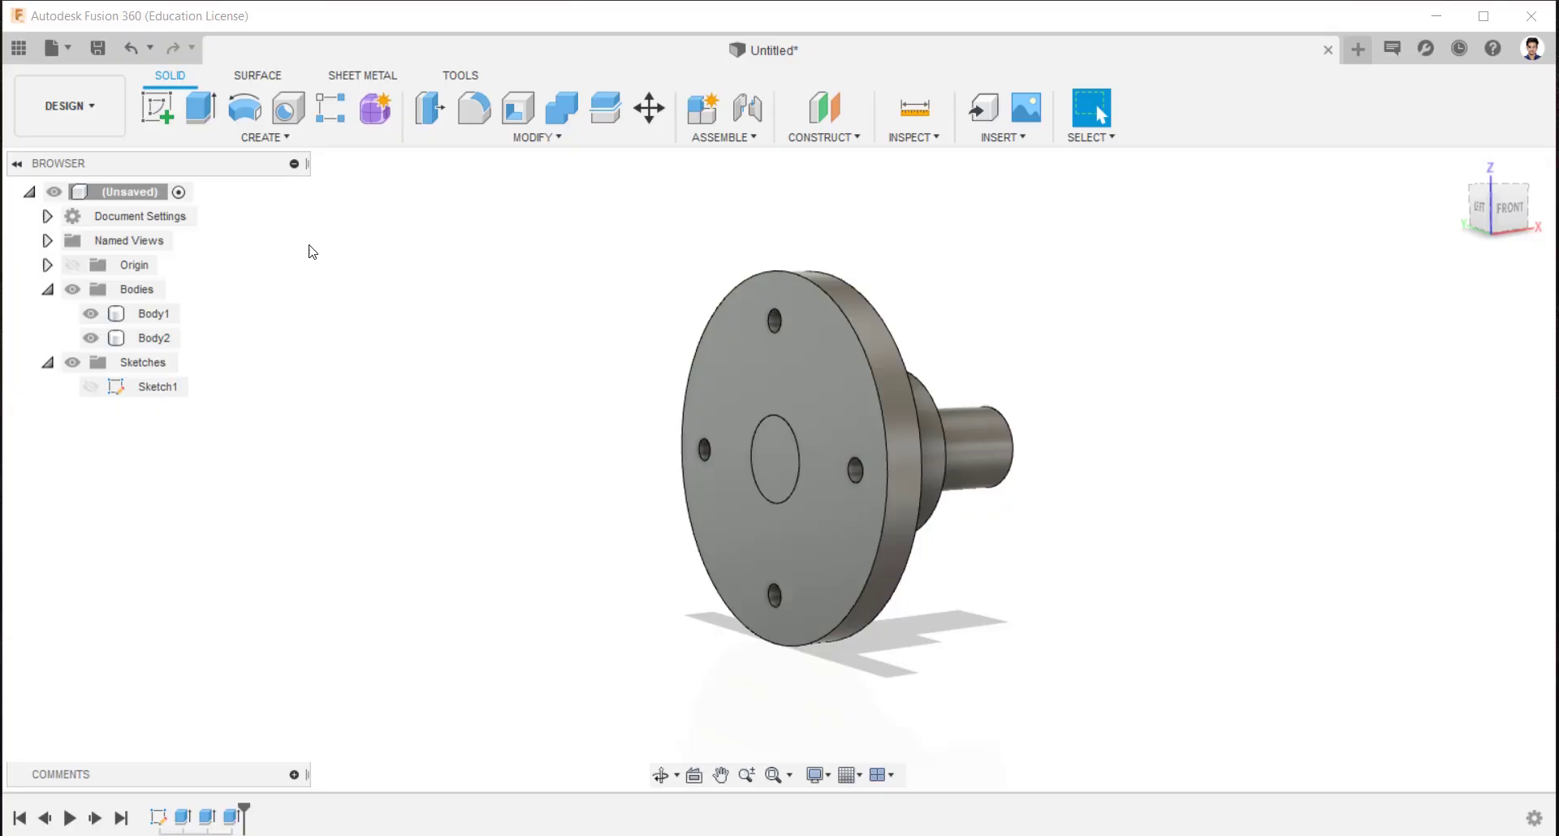
left_click(167, 99)
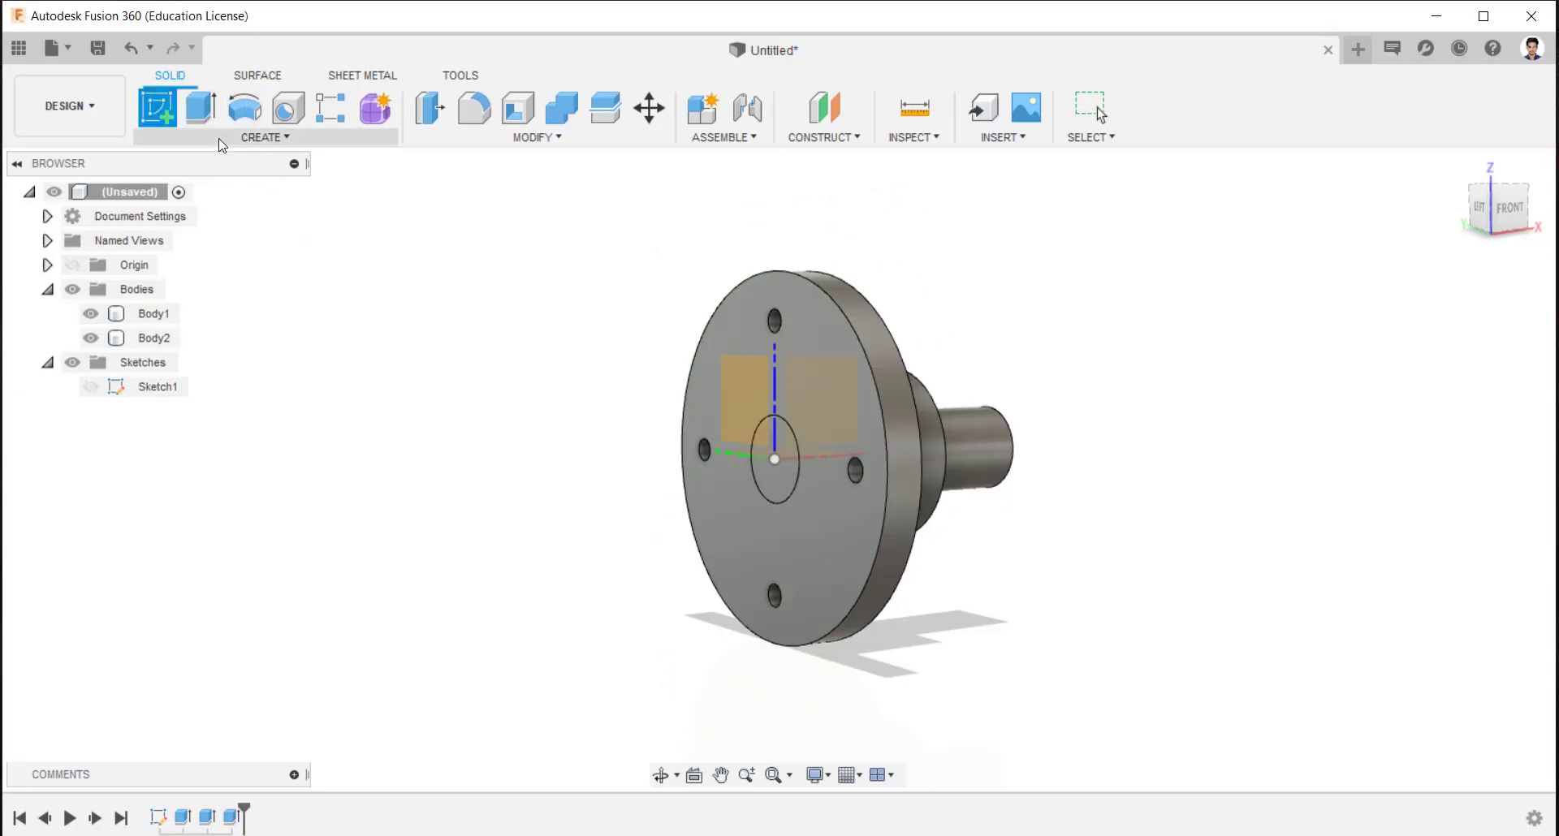
left_click(842, 370)
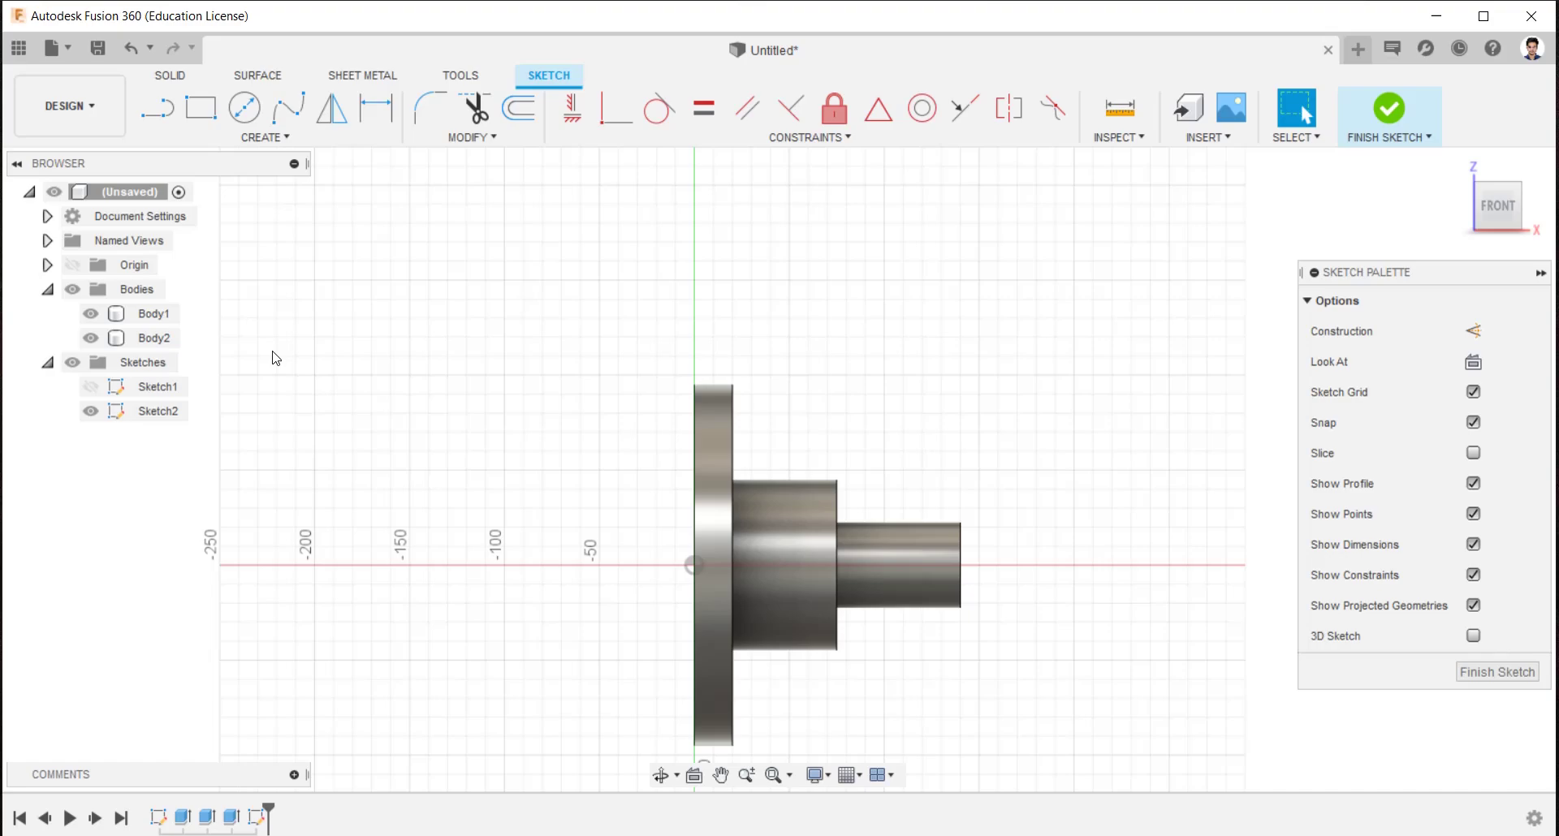
Draw profile lines of 22.5, 47.9, 9 and 80 mm from the origin
key("l")
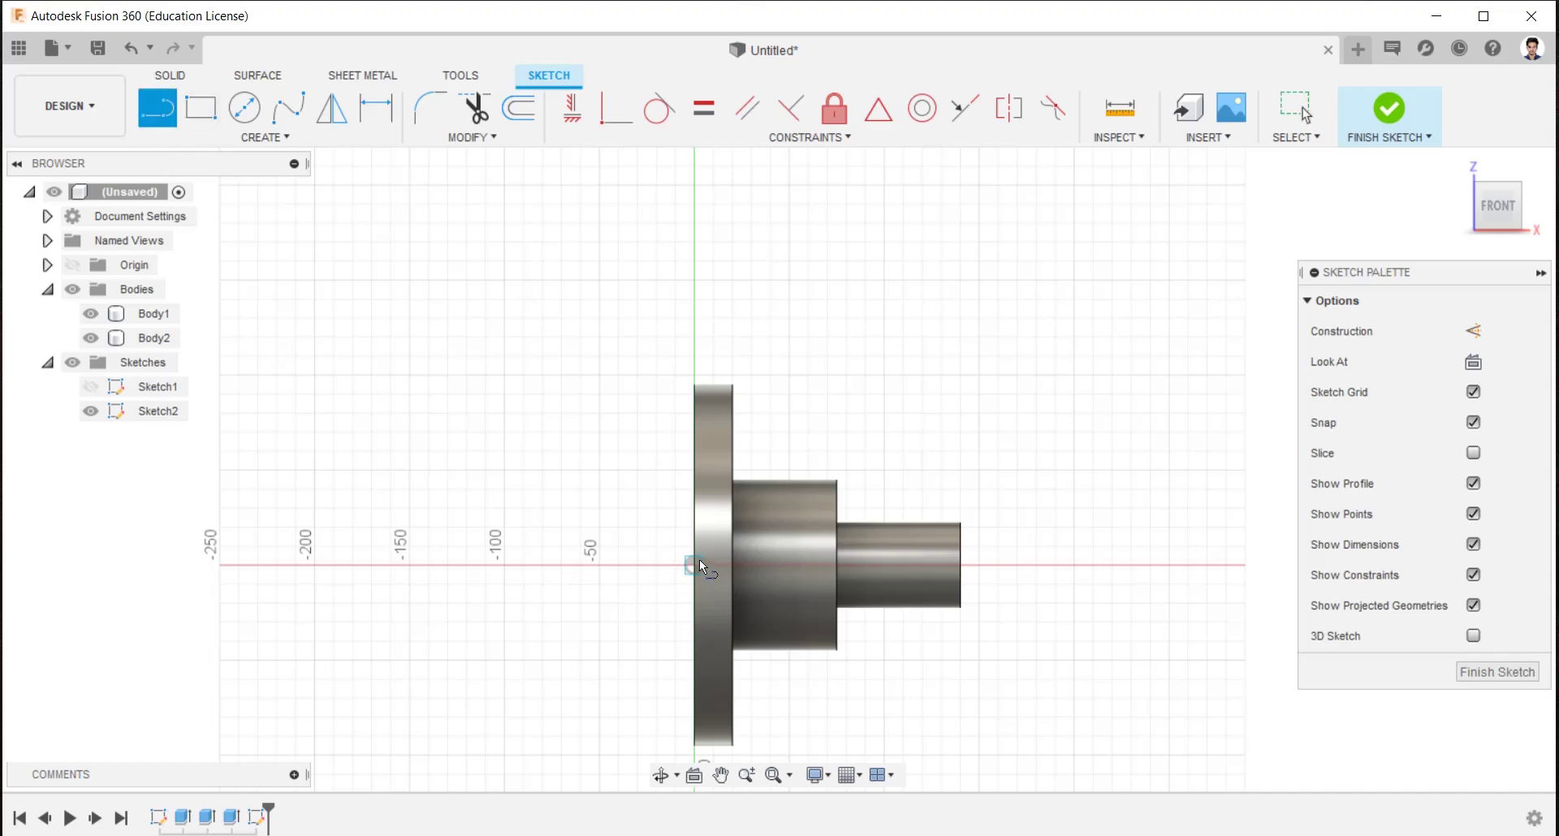
left_click(697, 563)
type("22")
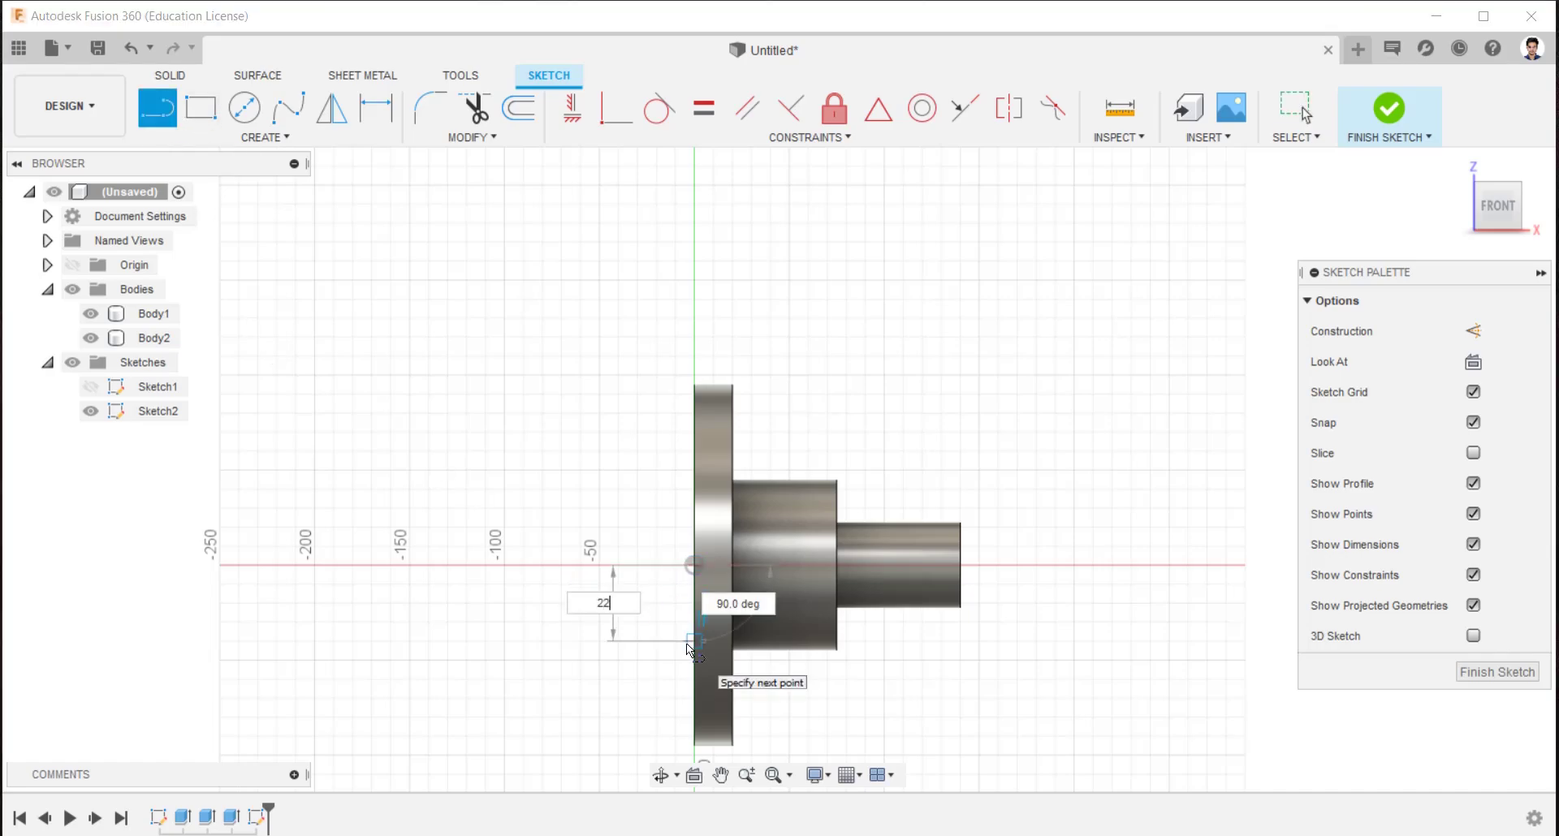
type(".5")
key("Return")
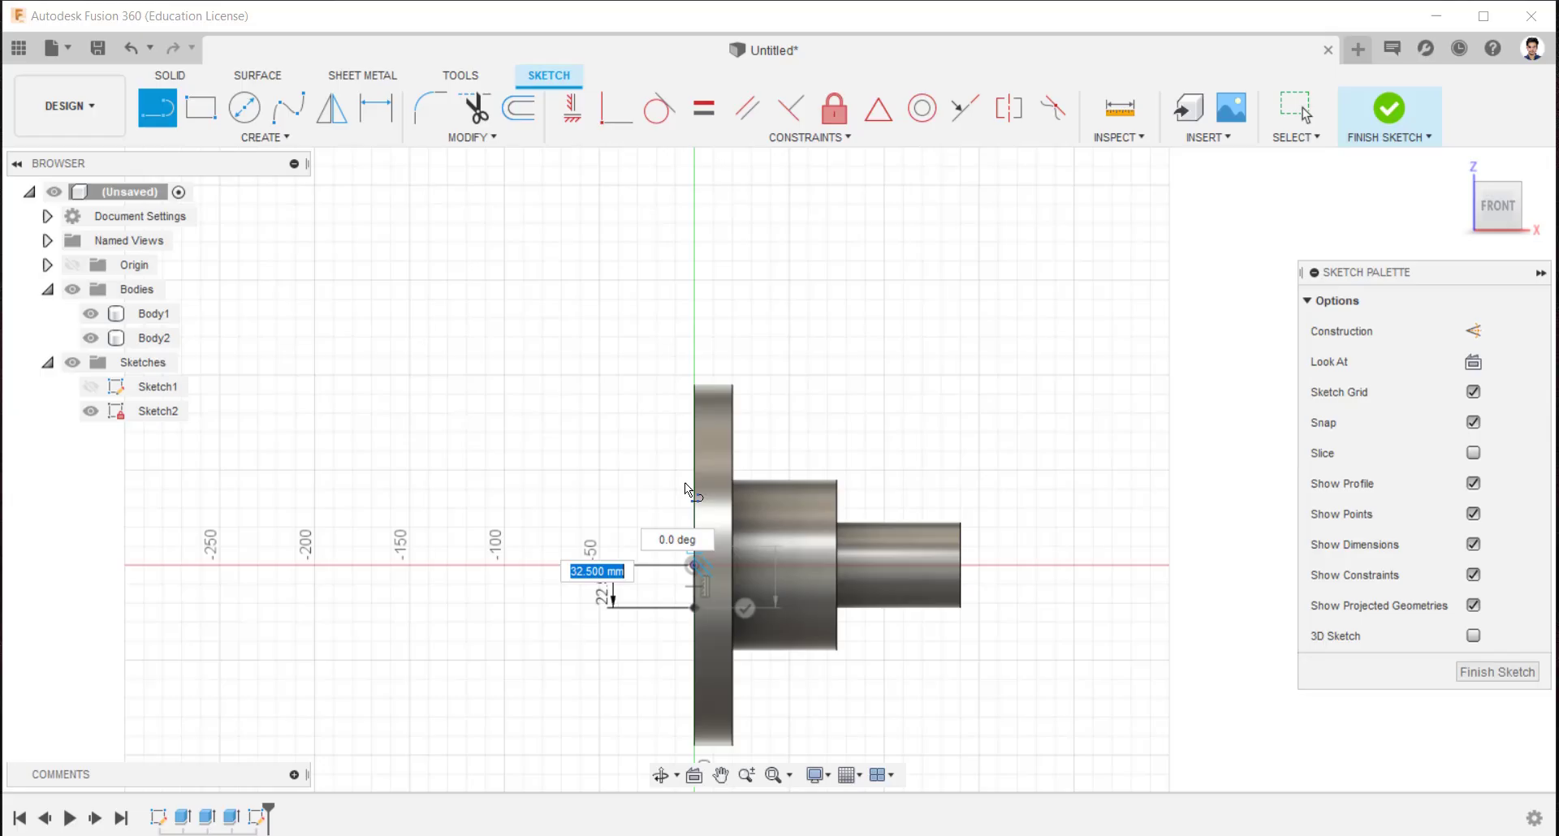
key("BackSpace")
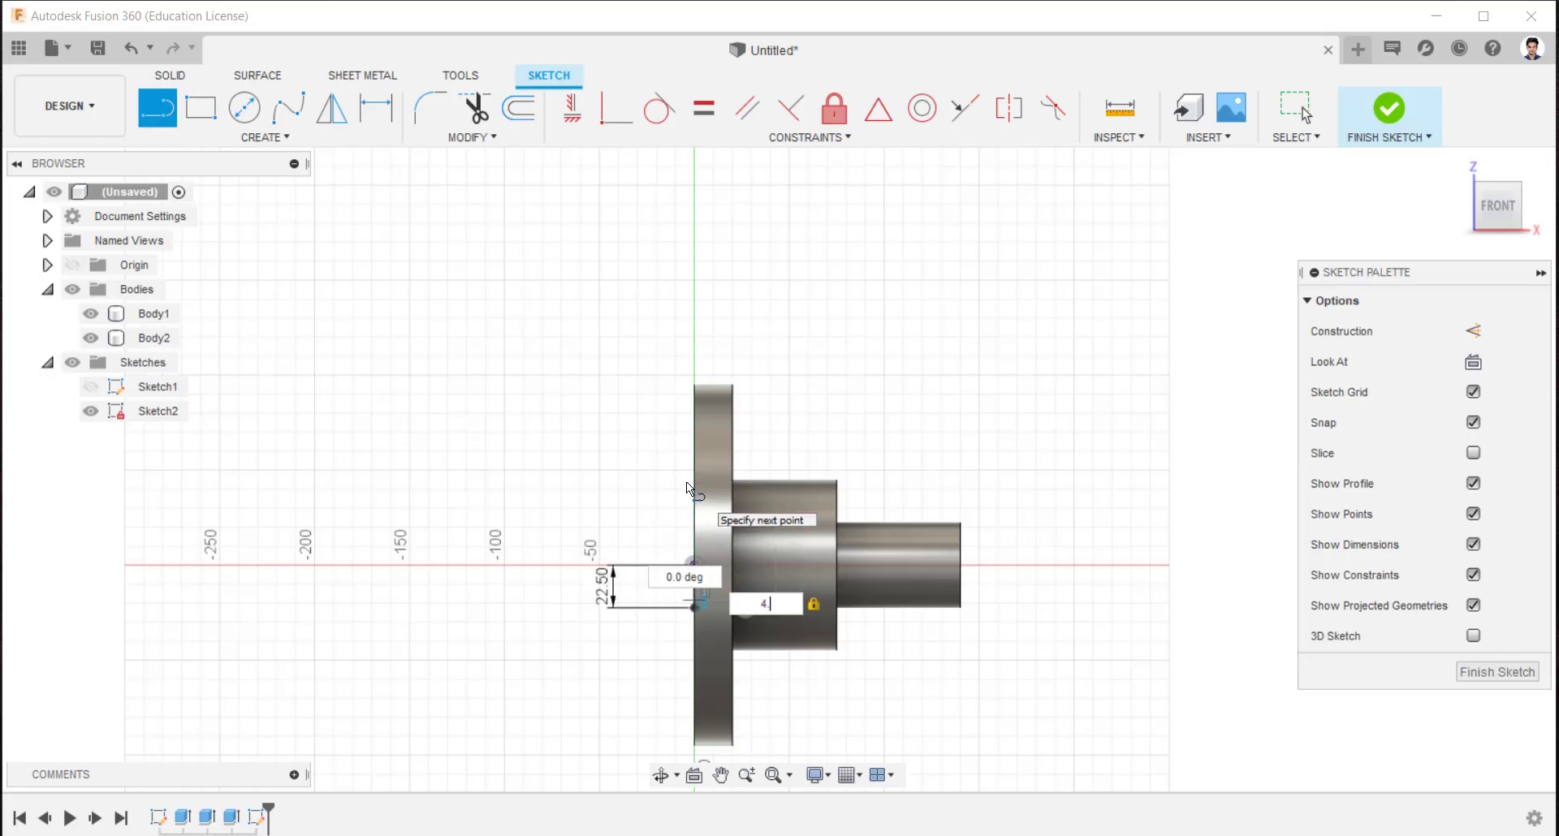
type("47.9")
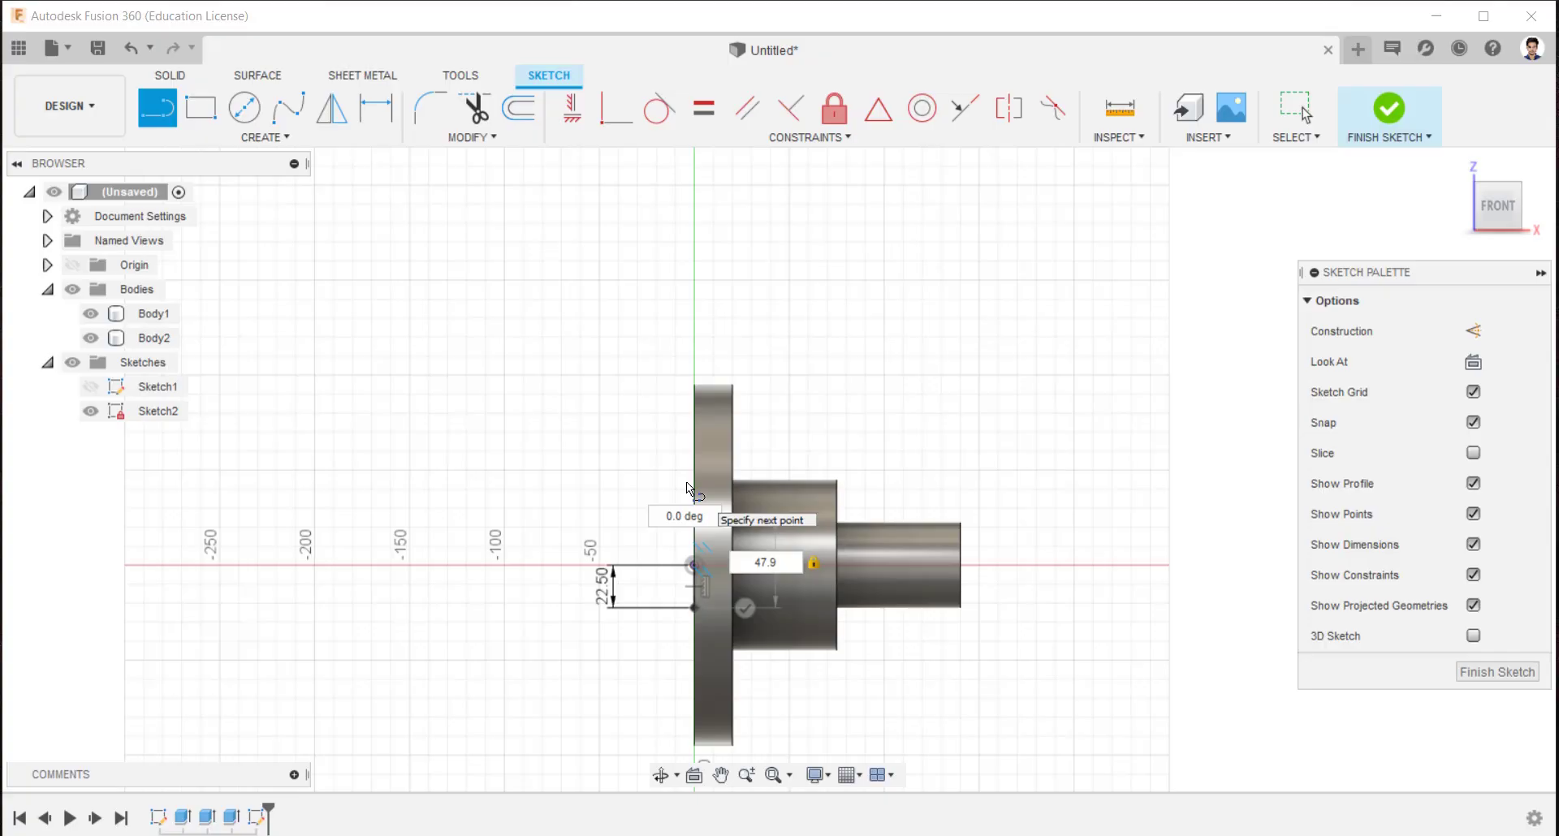
key("Return")
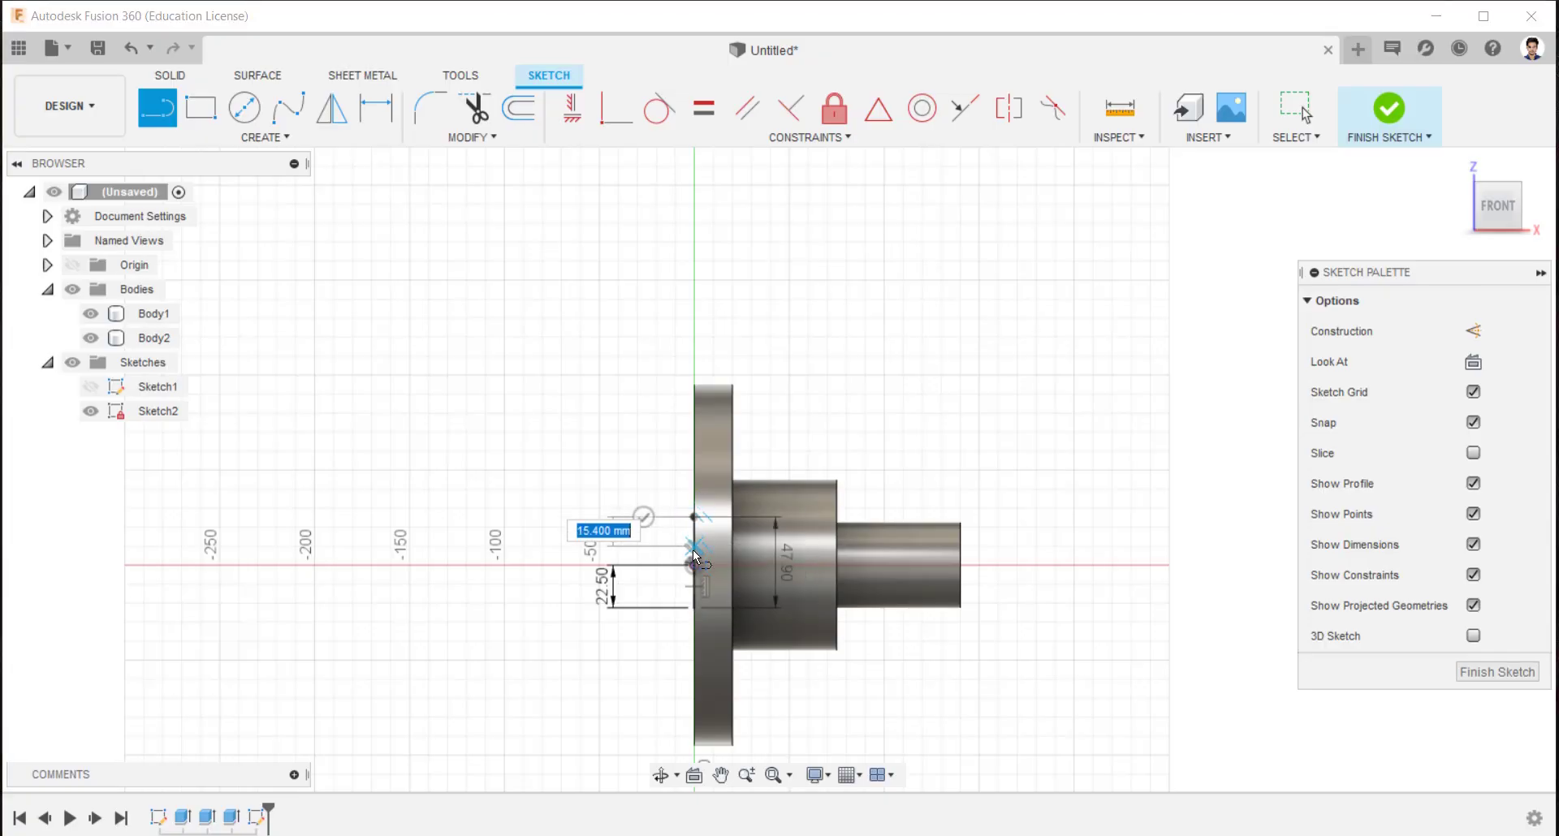
type("9")
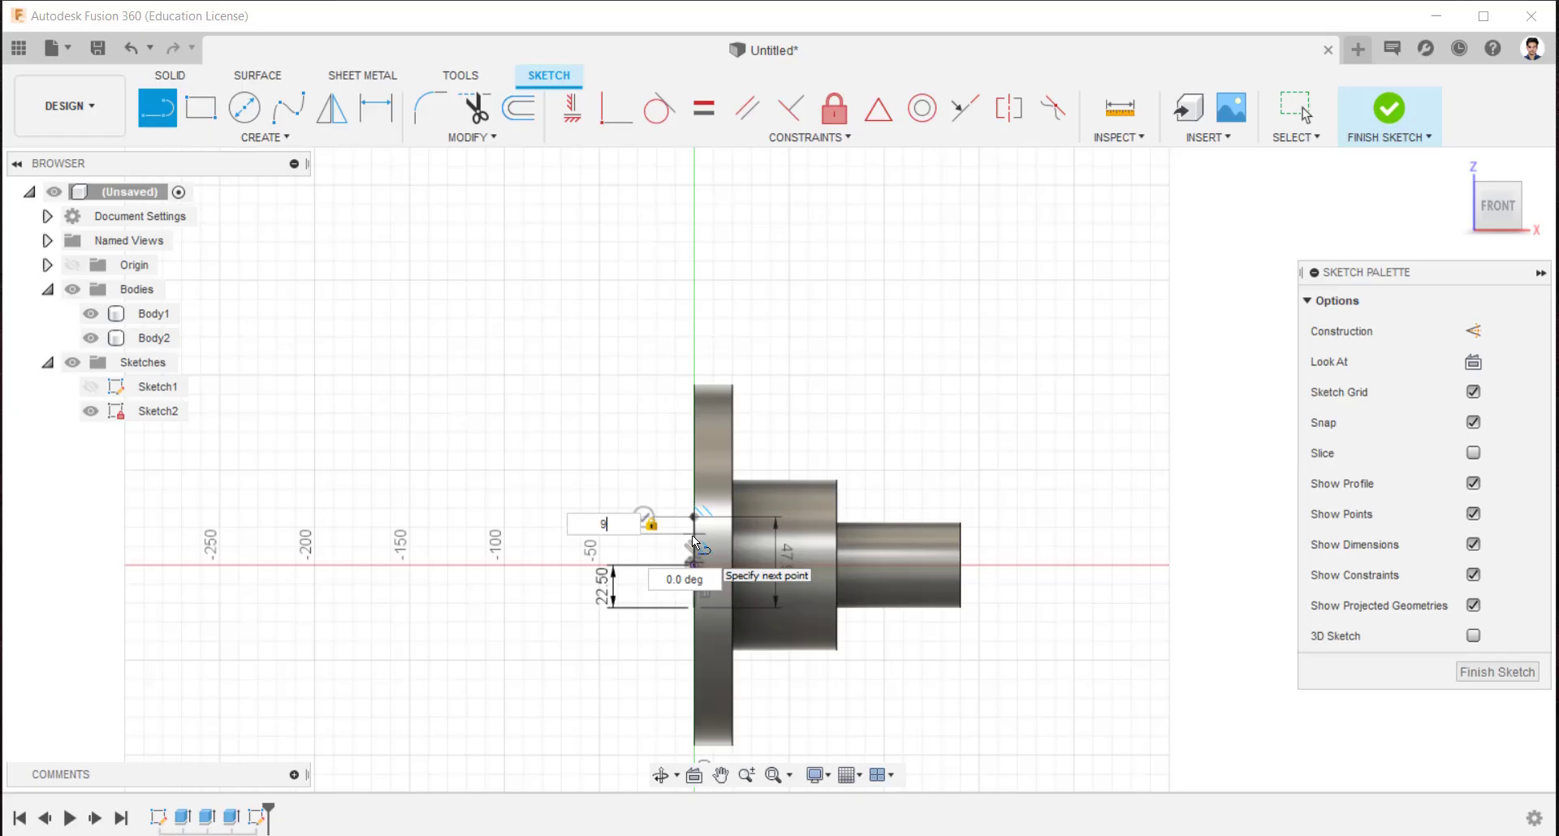
key("Return")
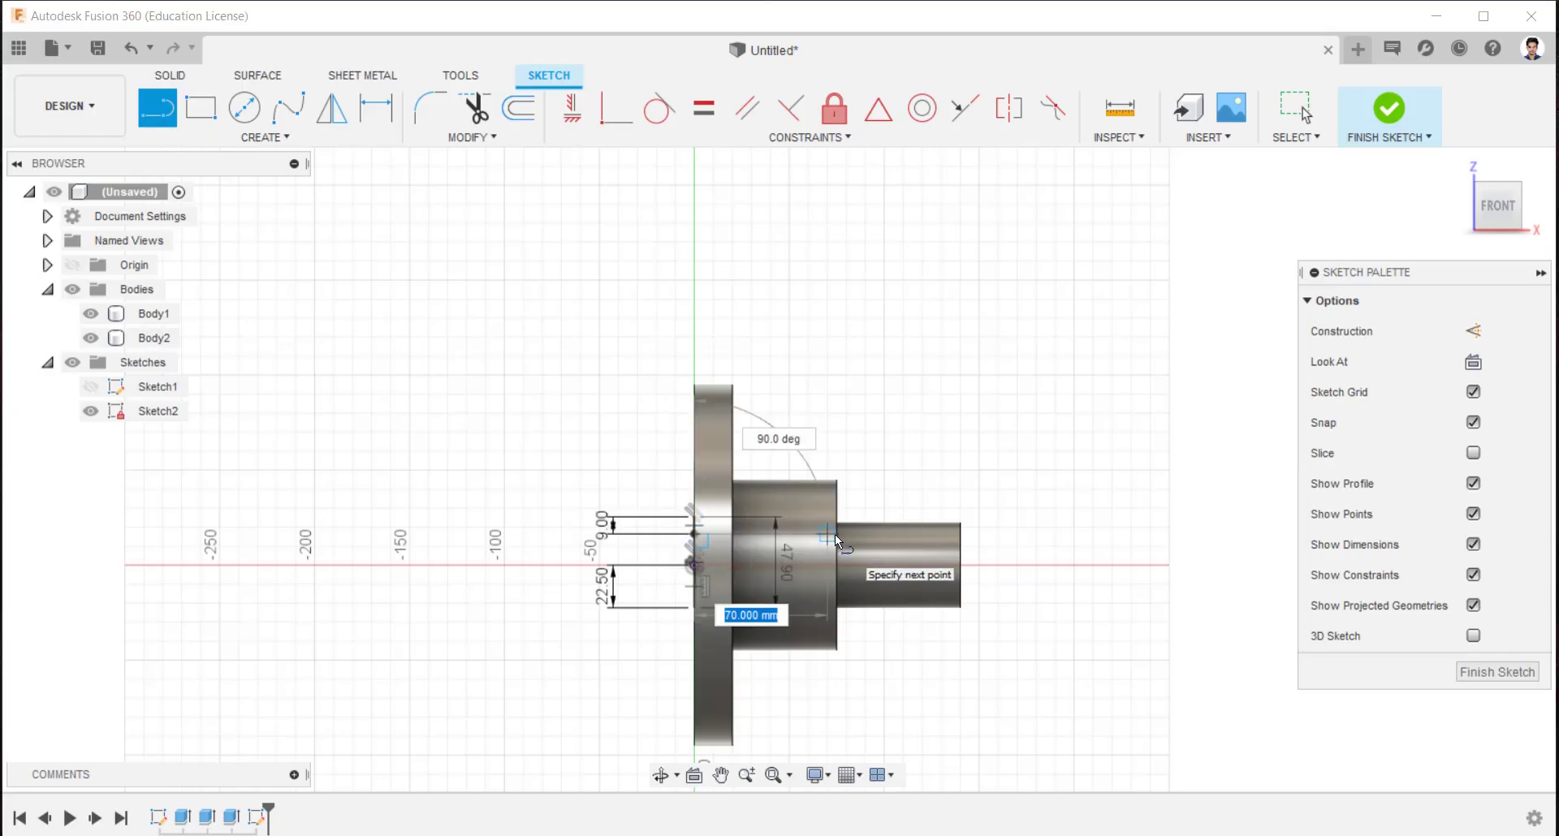
type("80")
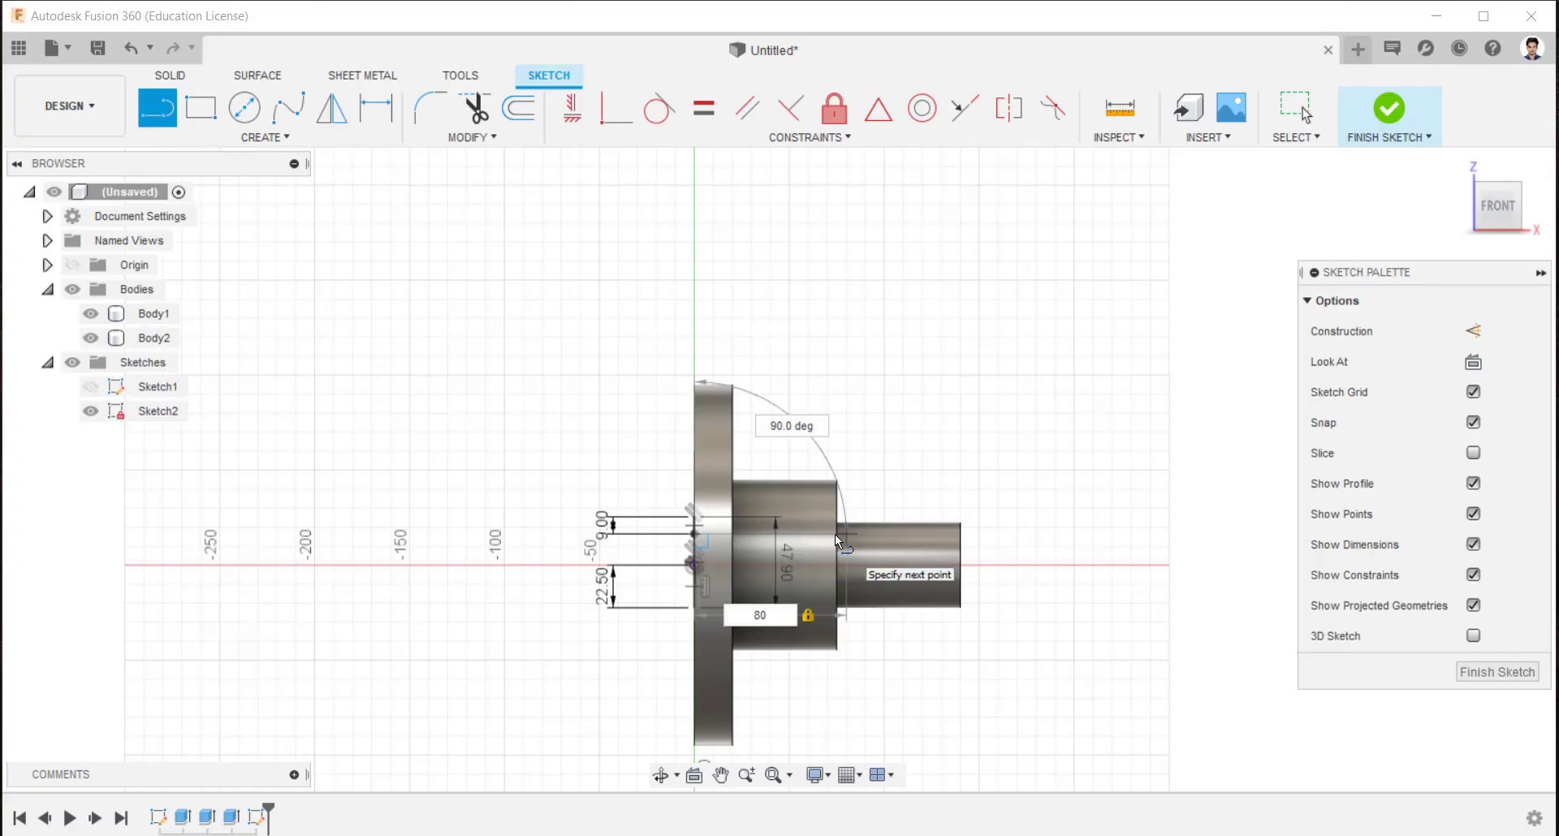
key("Return")
Add an 8.2 mm segment and close the profile at its left end
left_click(834, 534)
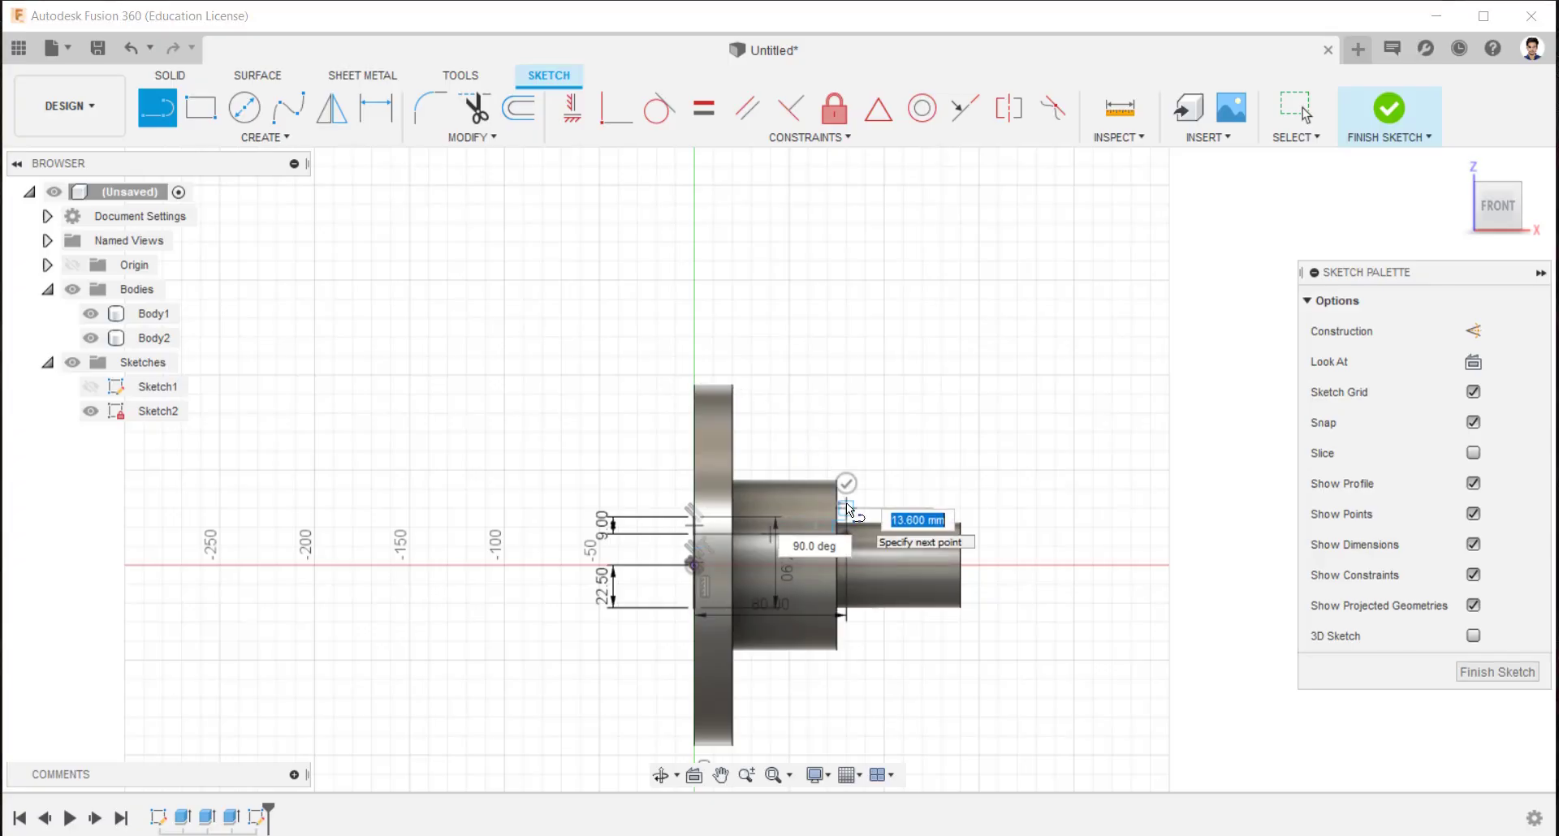
type("8.2")
key("Tab")
left_click(846, 503)
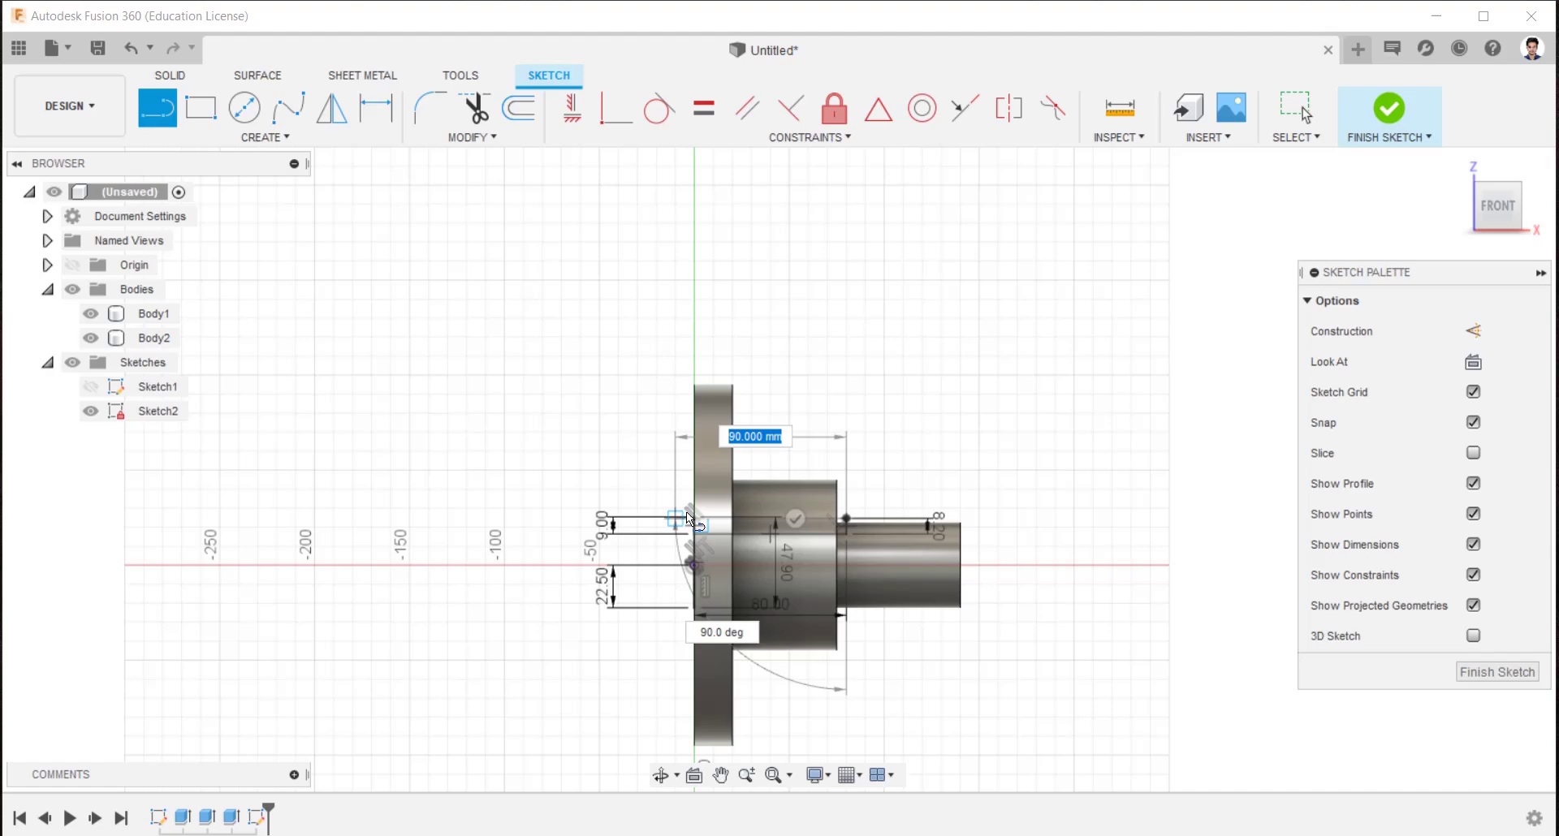
left_click(694, 518)
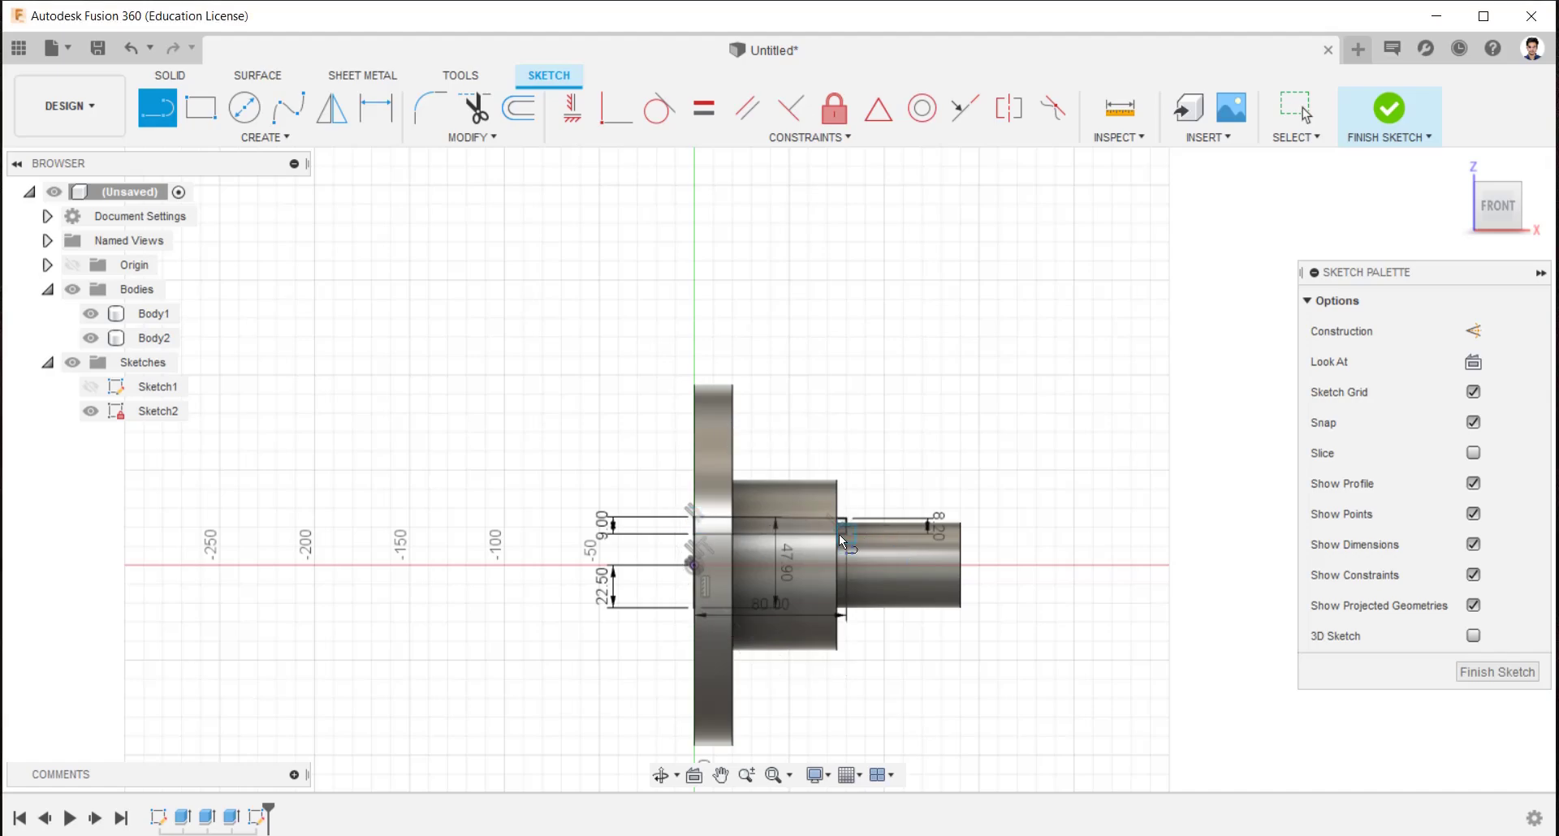
Add the horizontal and 8.20 vertical lines at the shaft step, then finish Sketch2
left_click(853, 531)
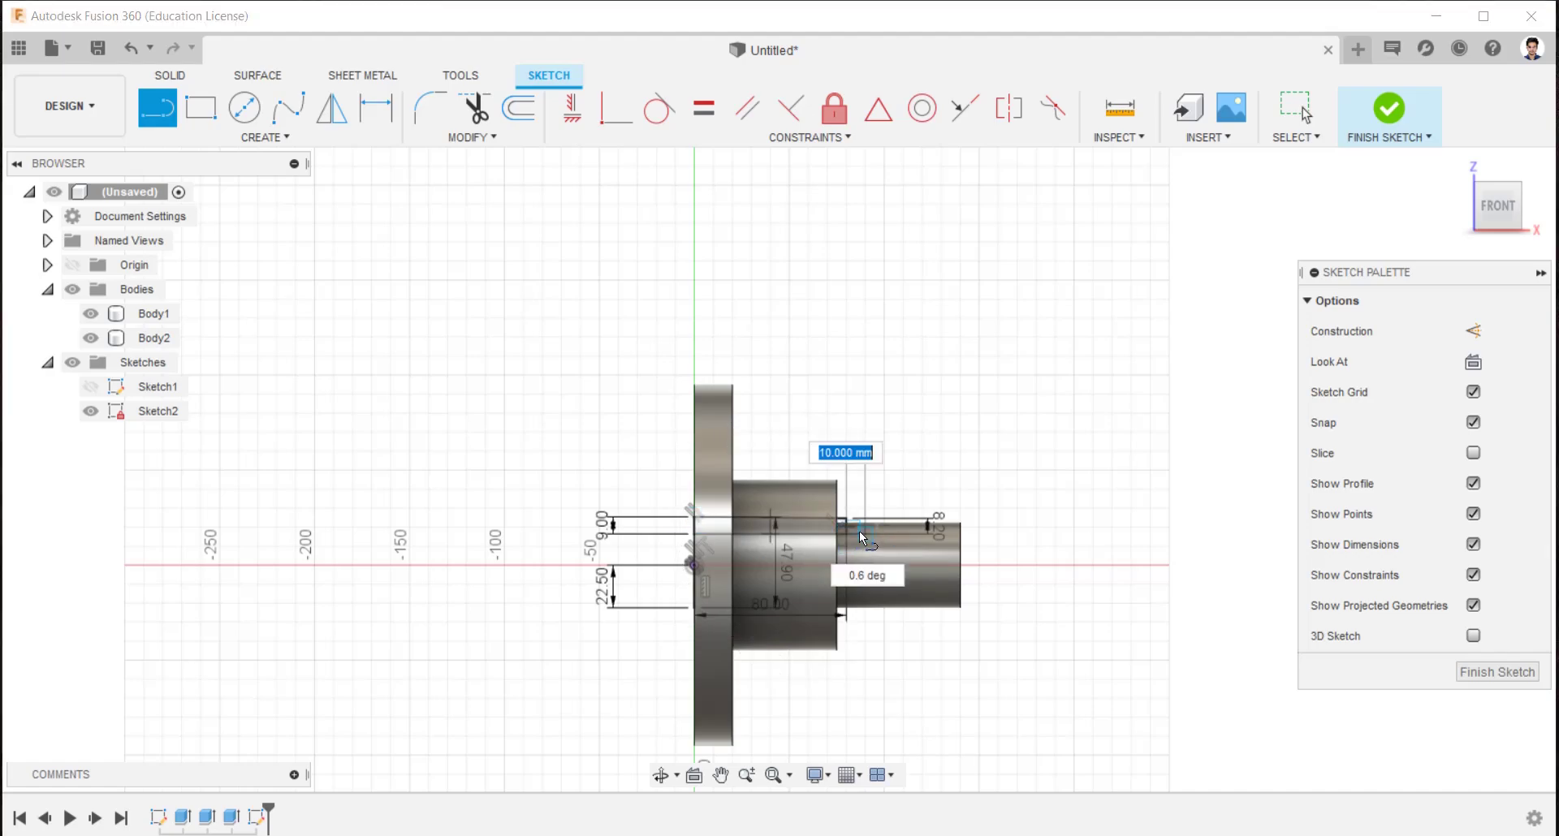
scroll(859, 531, "up", 4)
middle_click_drag(859, 531, 911, 417)
scroll(911, 417, "down", 1)
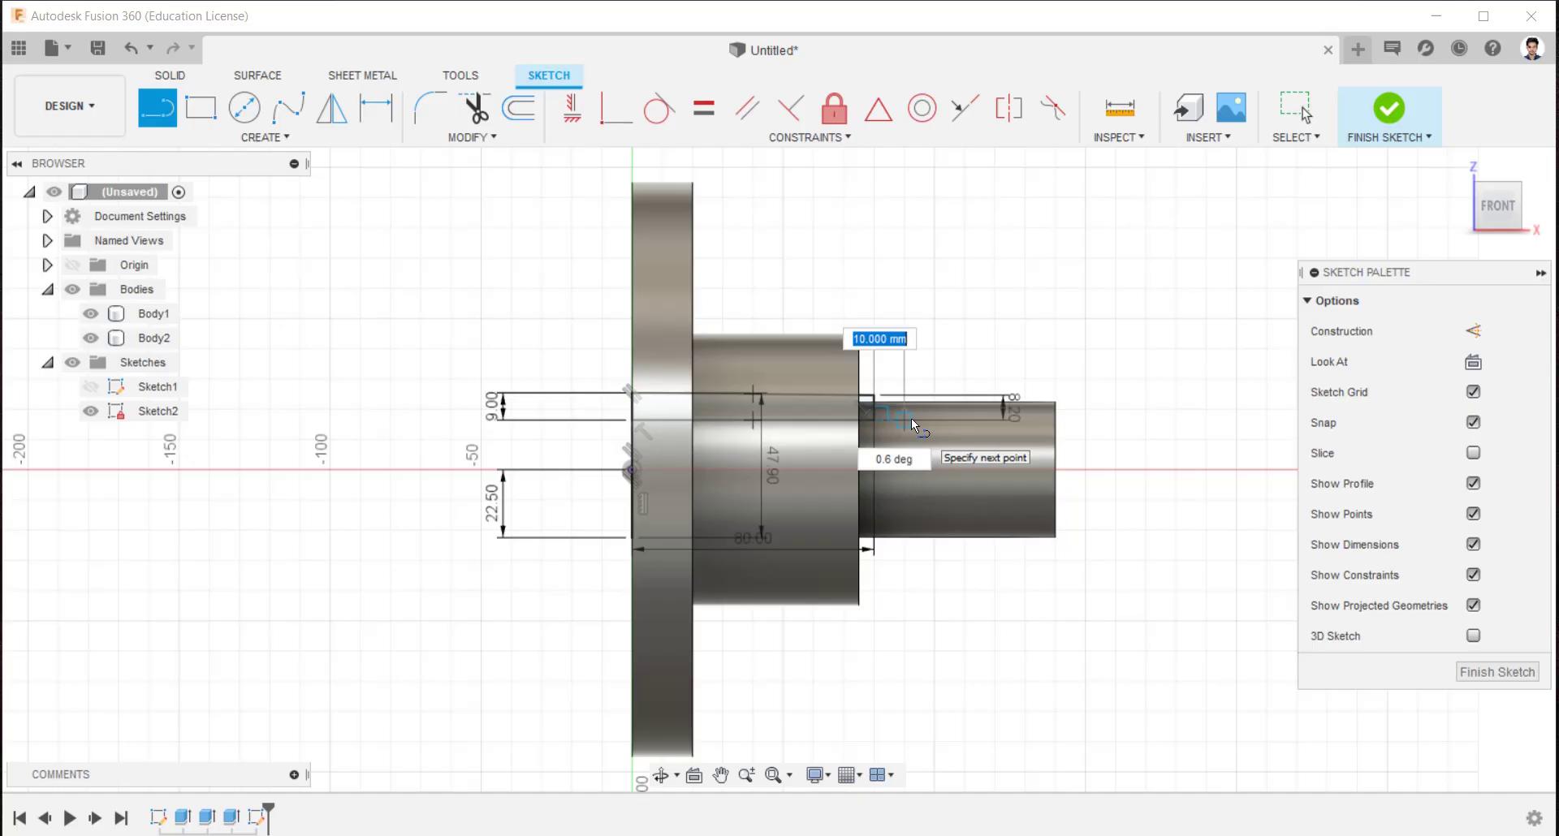
left_click(911, 418)
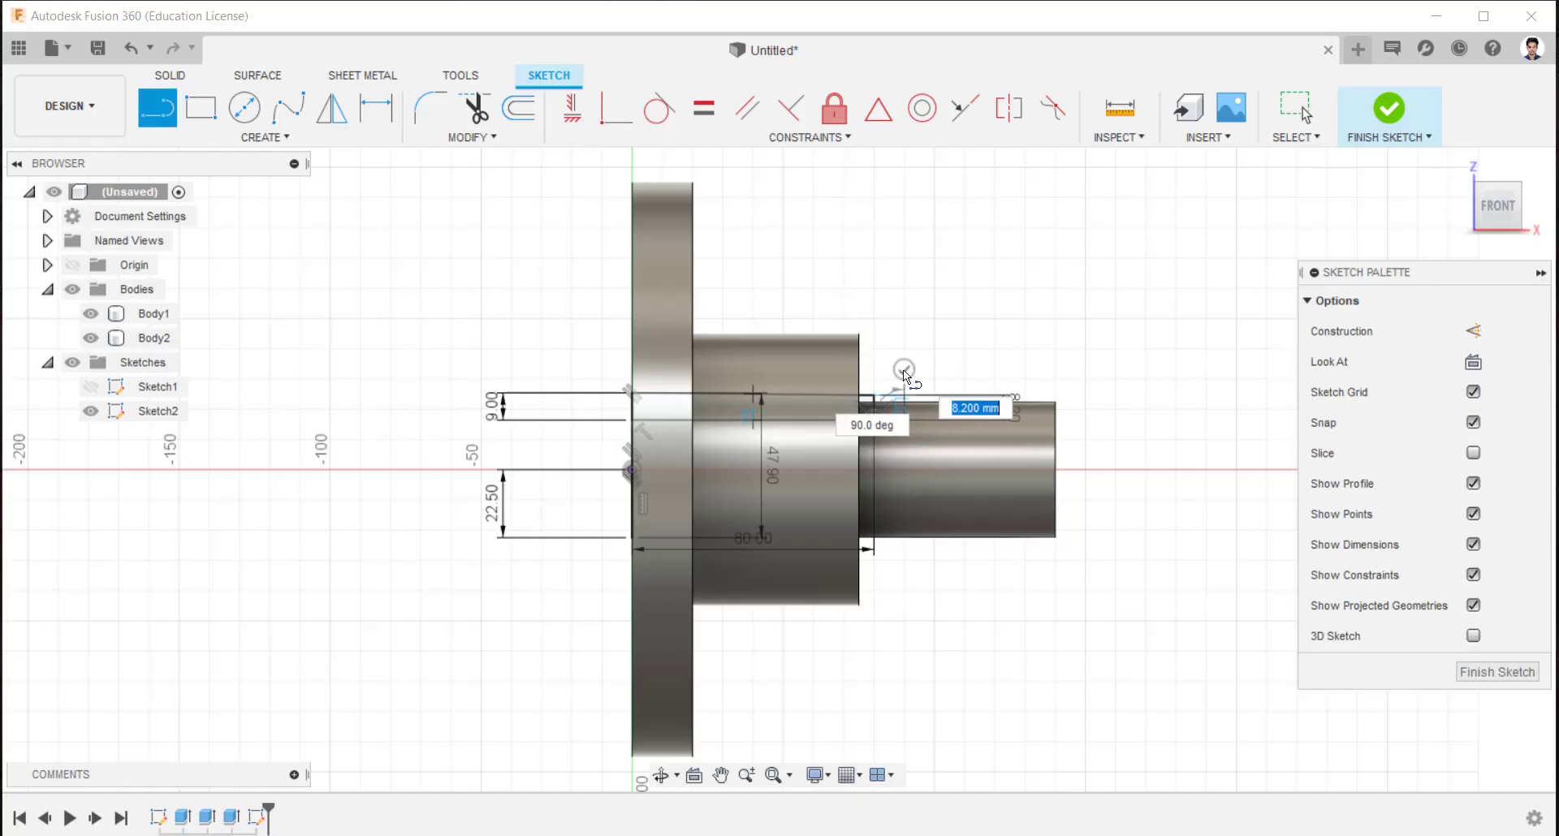
left_click(906, 393)
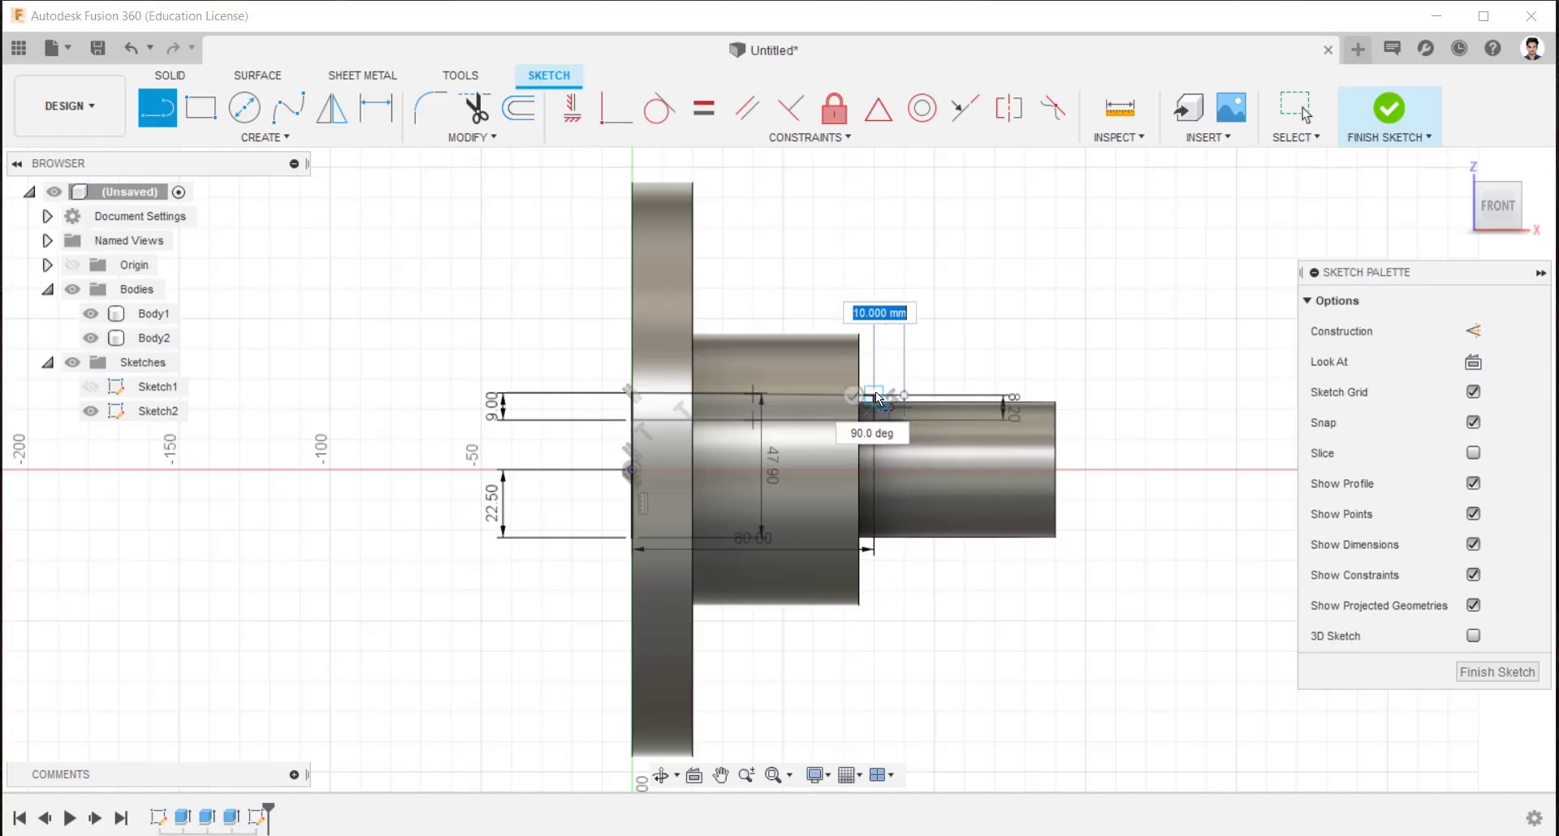
key("Escape")
scroll(1048, 316, "down", 3)
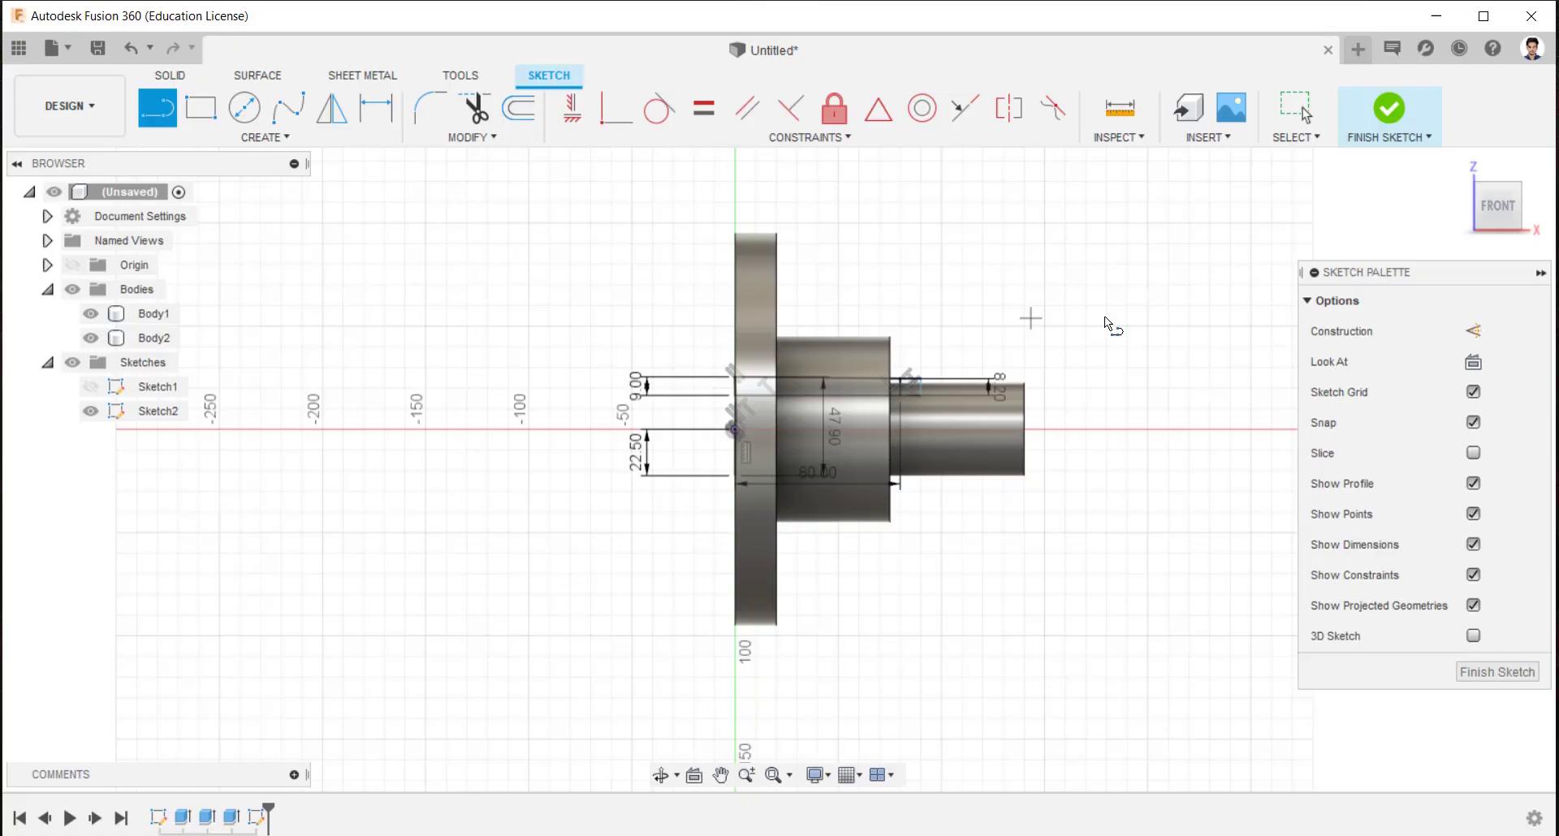
left_click(1389, 108)
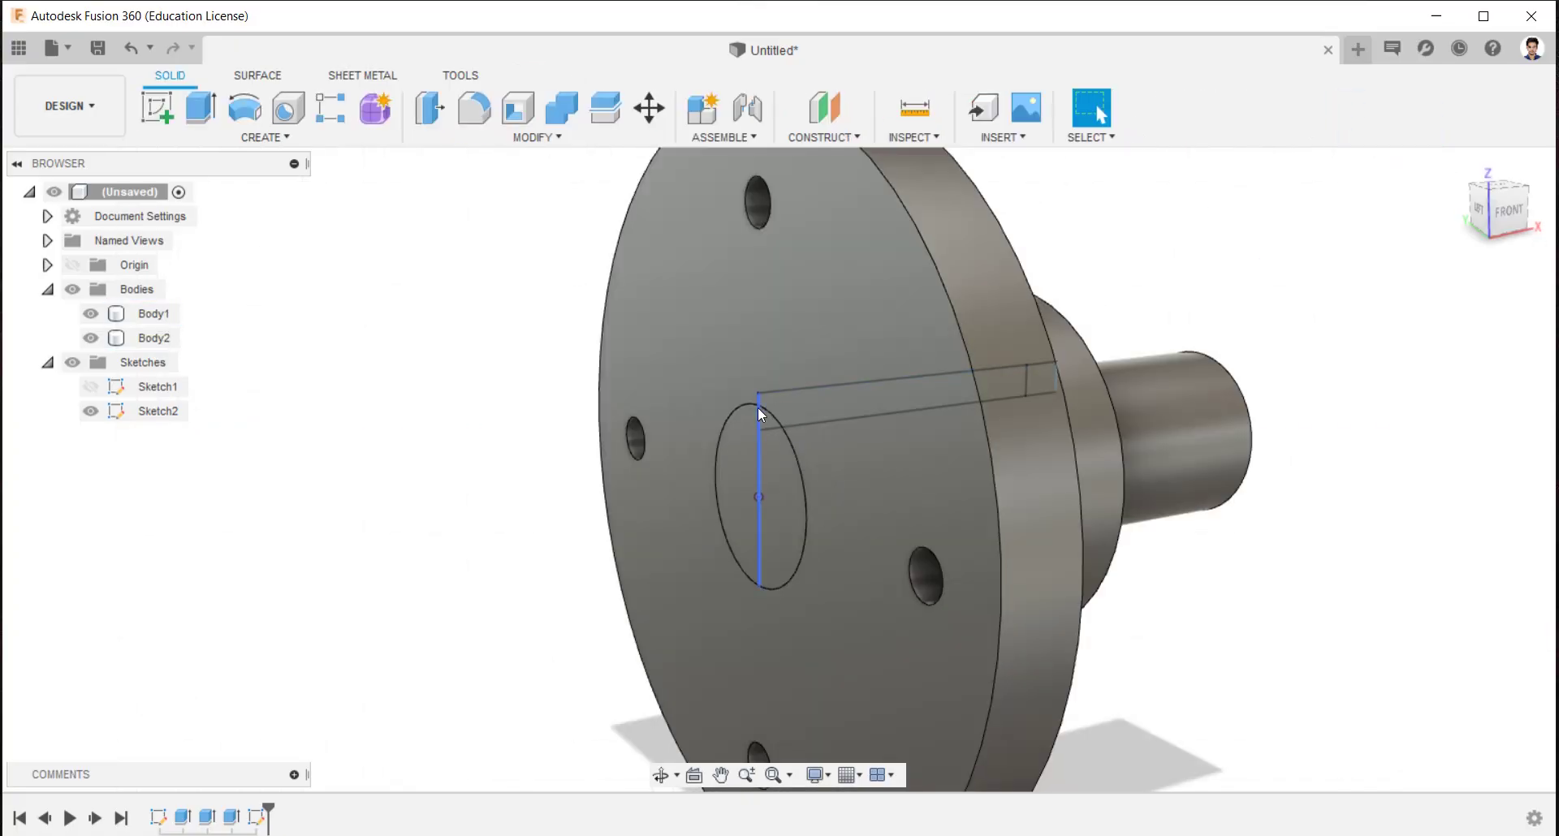
Hide both bodies and extrude the two keyway profiles 14 mm symmetric, full width
left_click(90, 336)
left_click(91, 314)
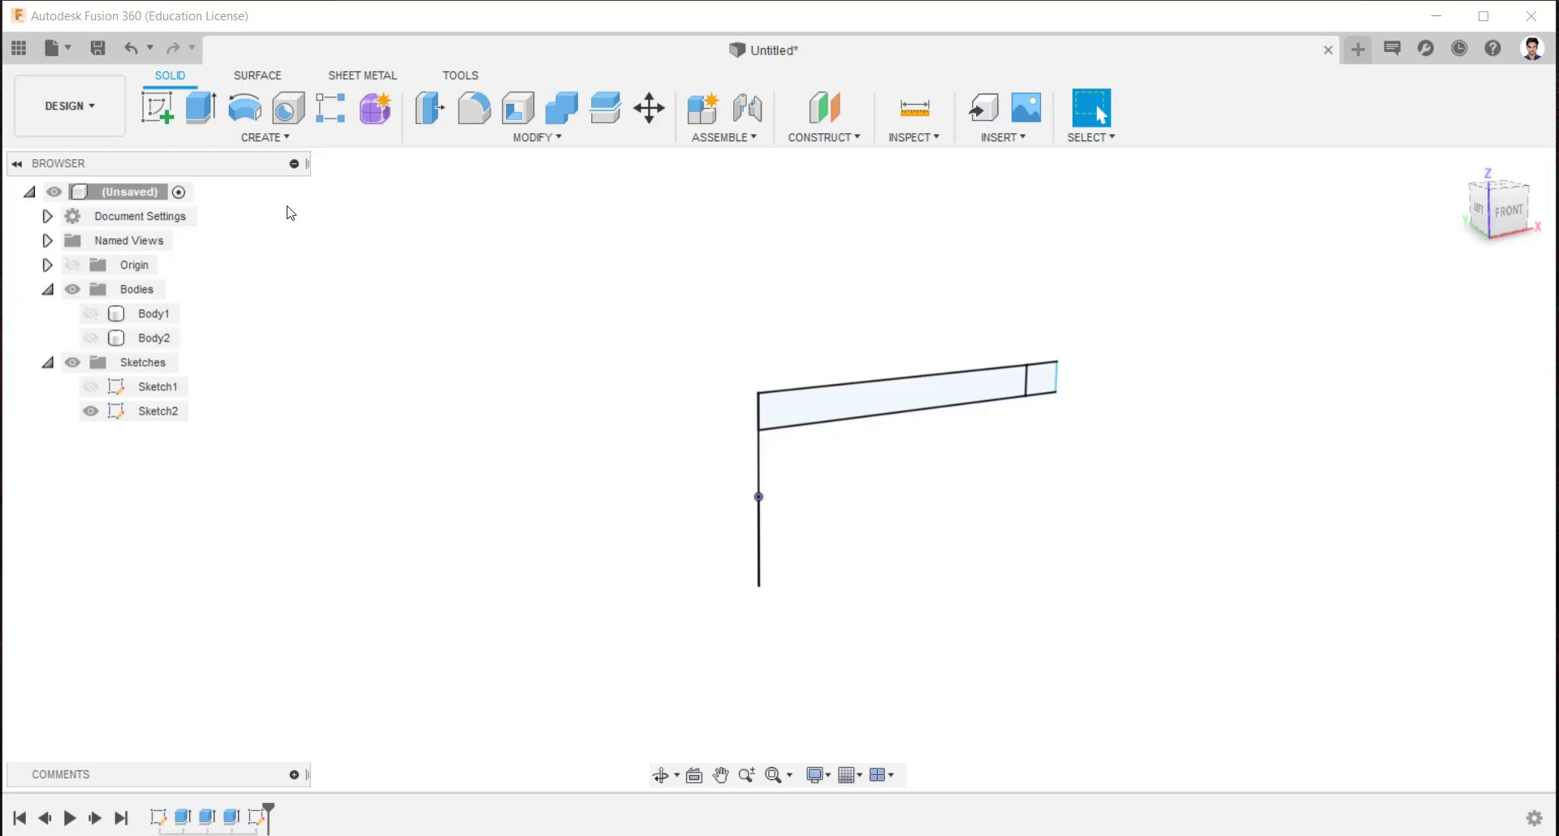
left_click(198, 114)
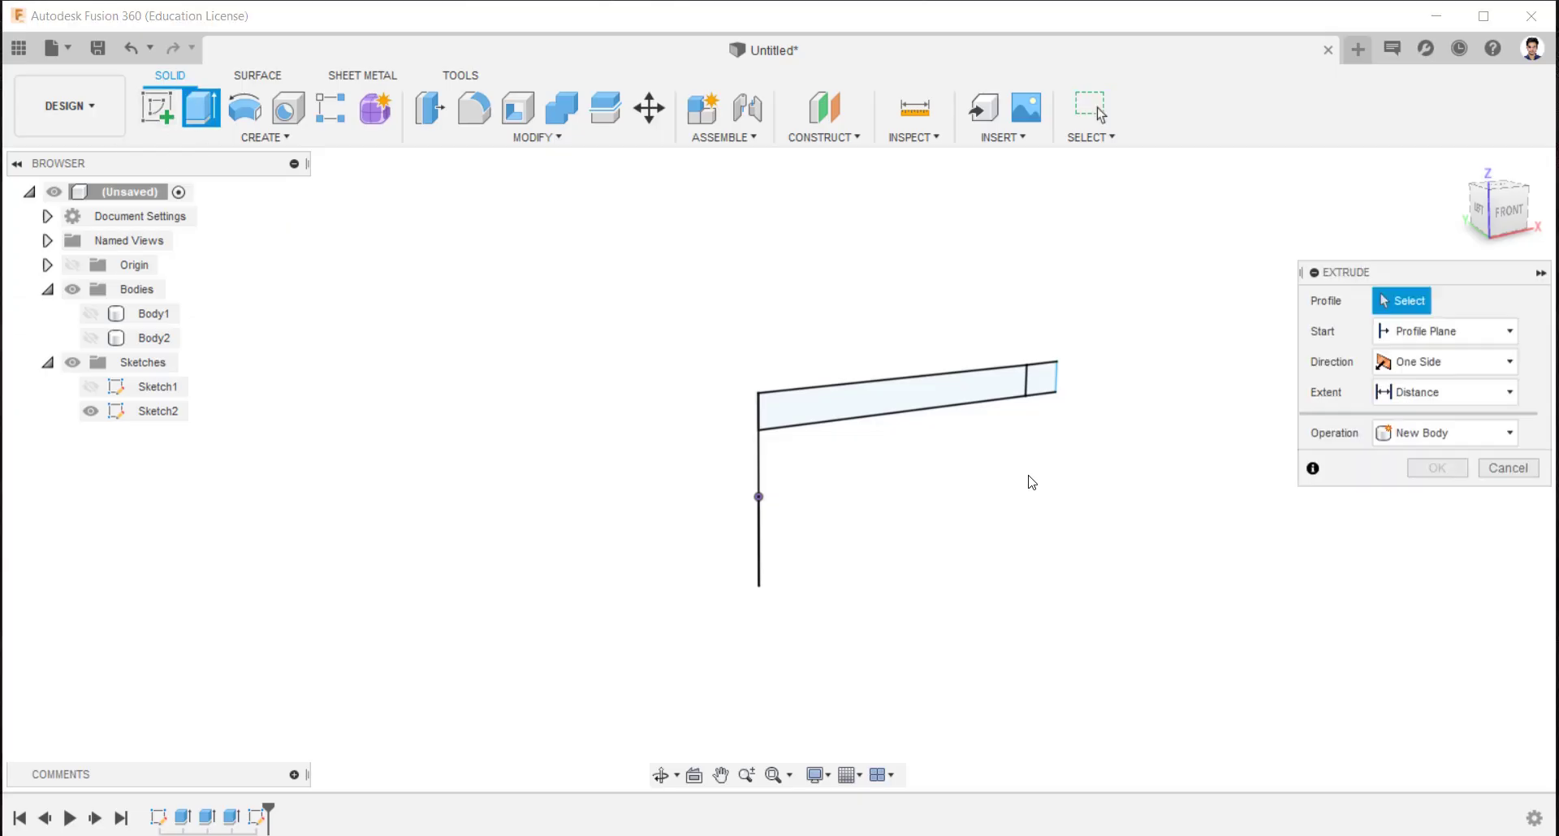
left_click(979, 385)
left_click(1041, 379)
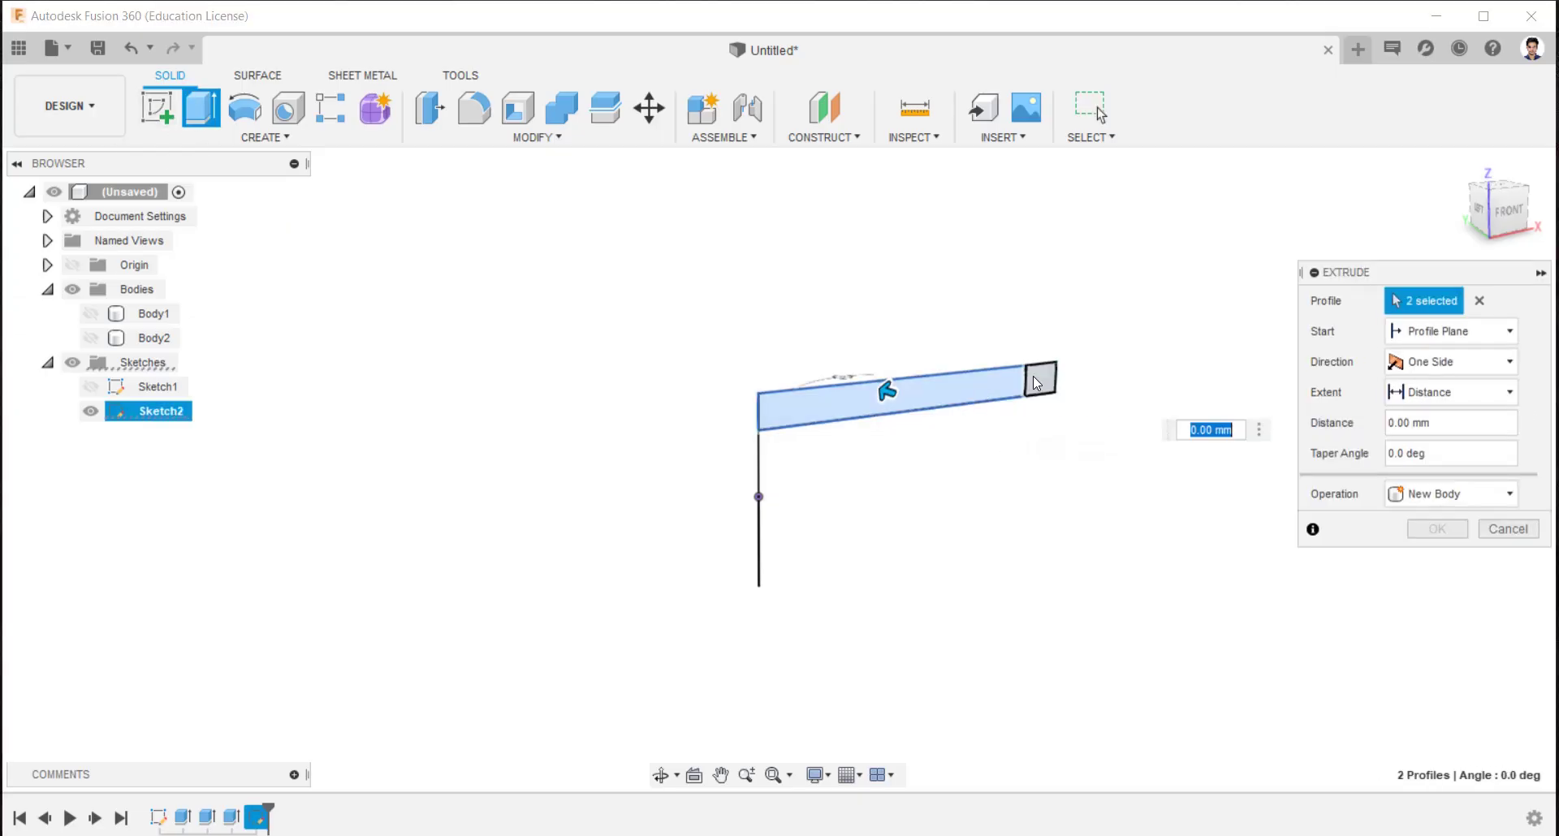
left_click(1471, 359)
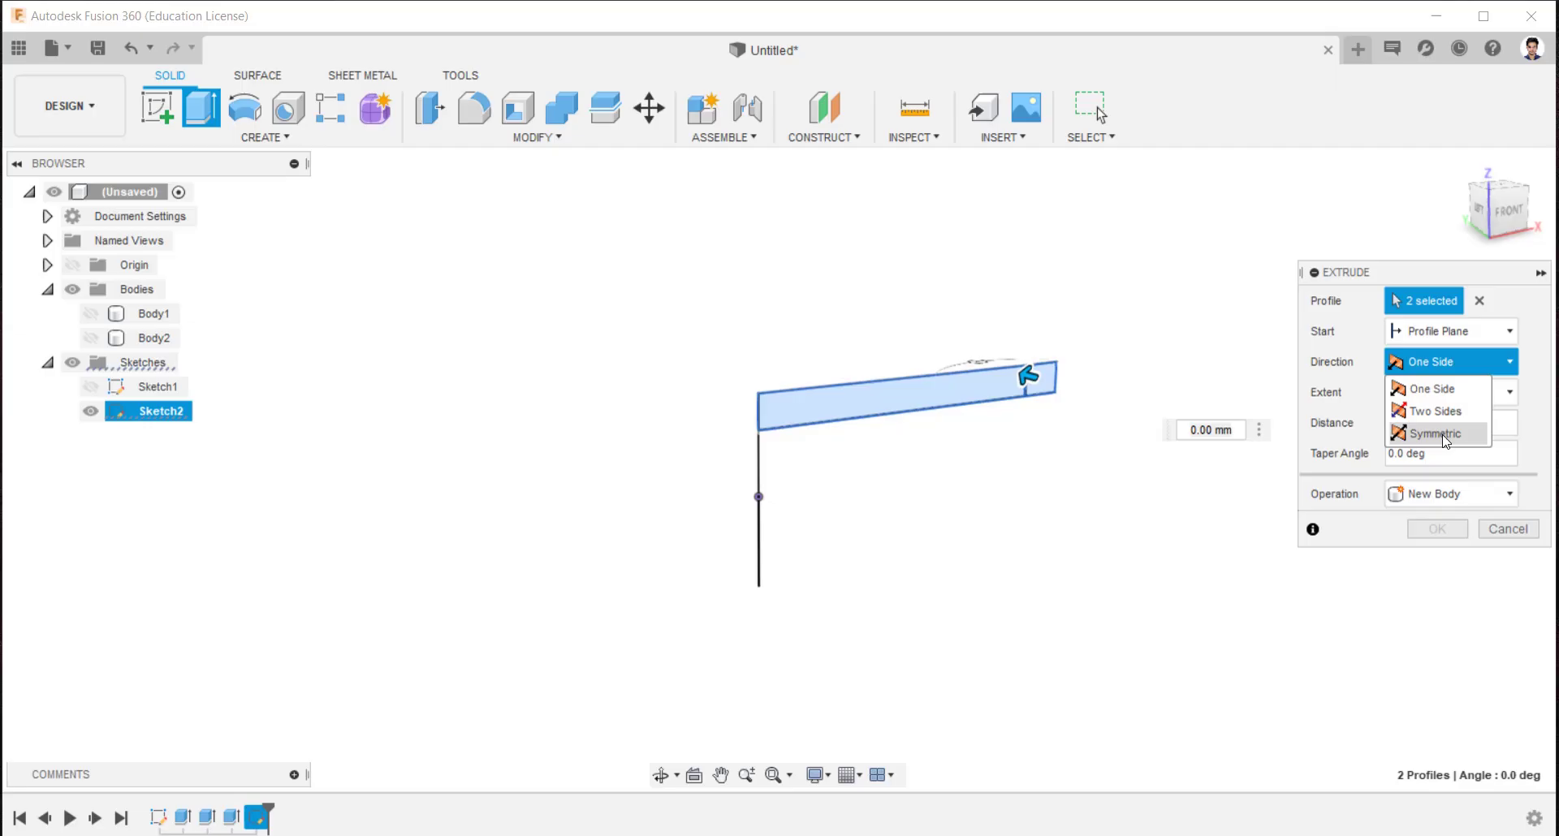
left_click(1427, 429)
left_click(1429, 423)
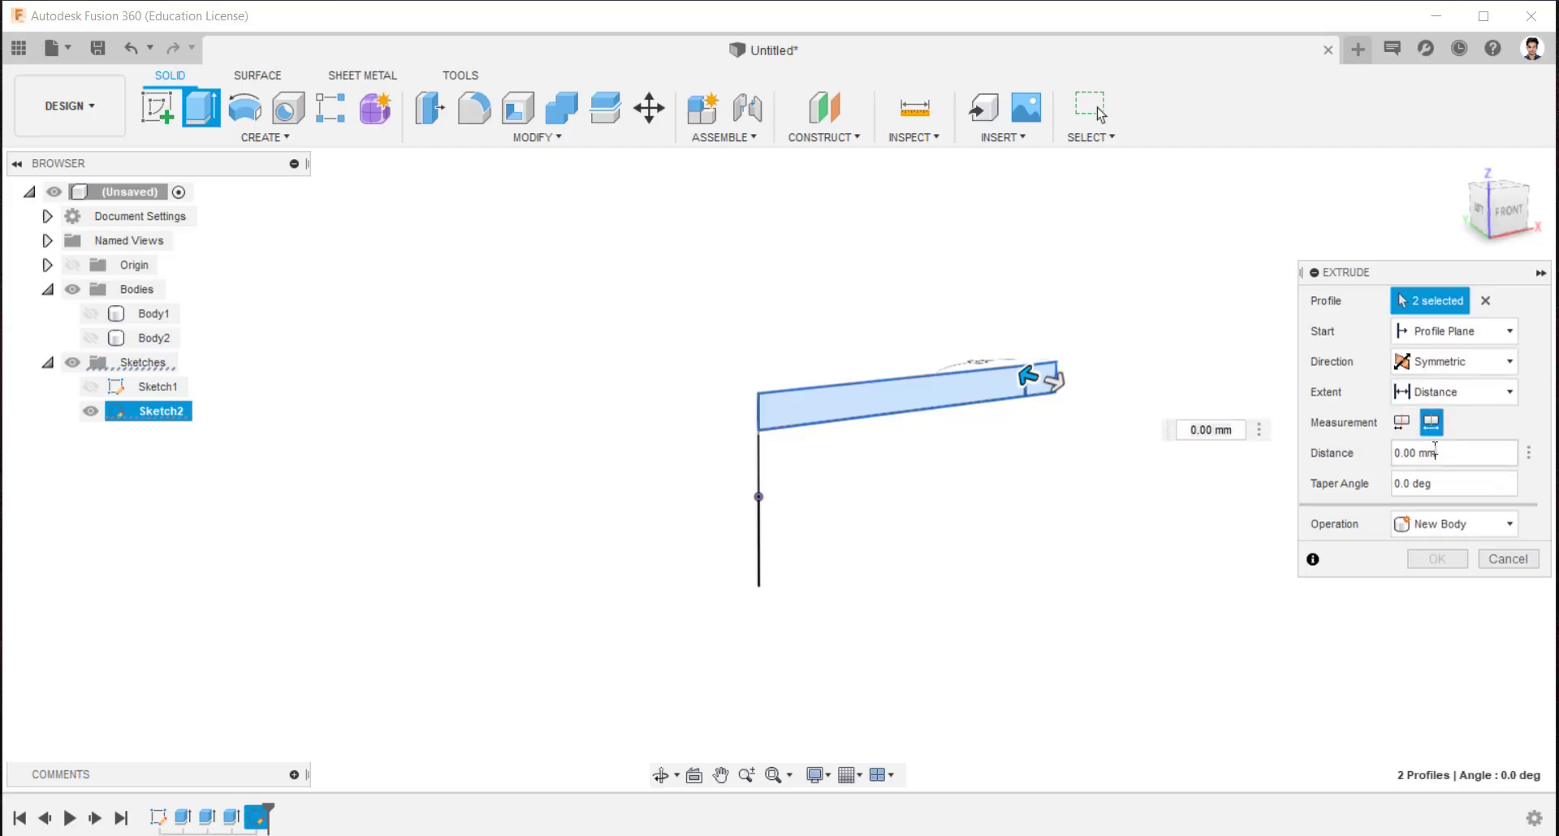
left_click(1398, 452)
type("14")
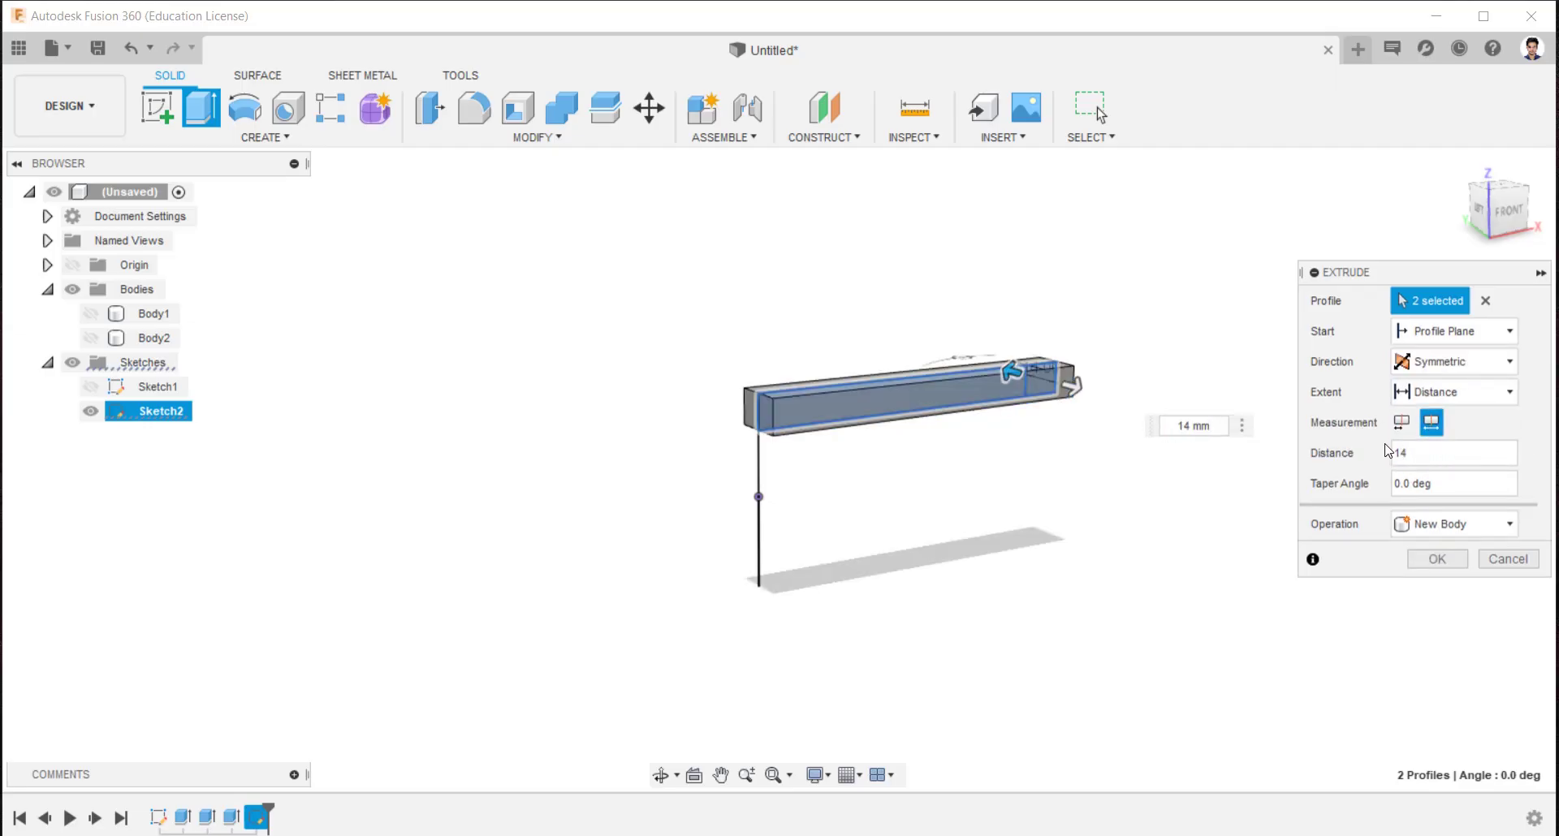
Show the bodies again and apply the extrude as a cut forming the keyway
left_click(90, 338)
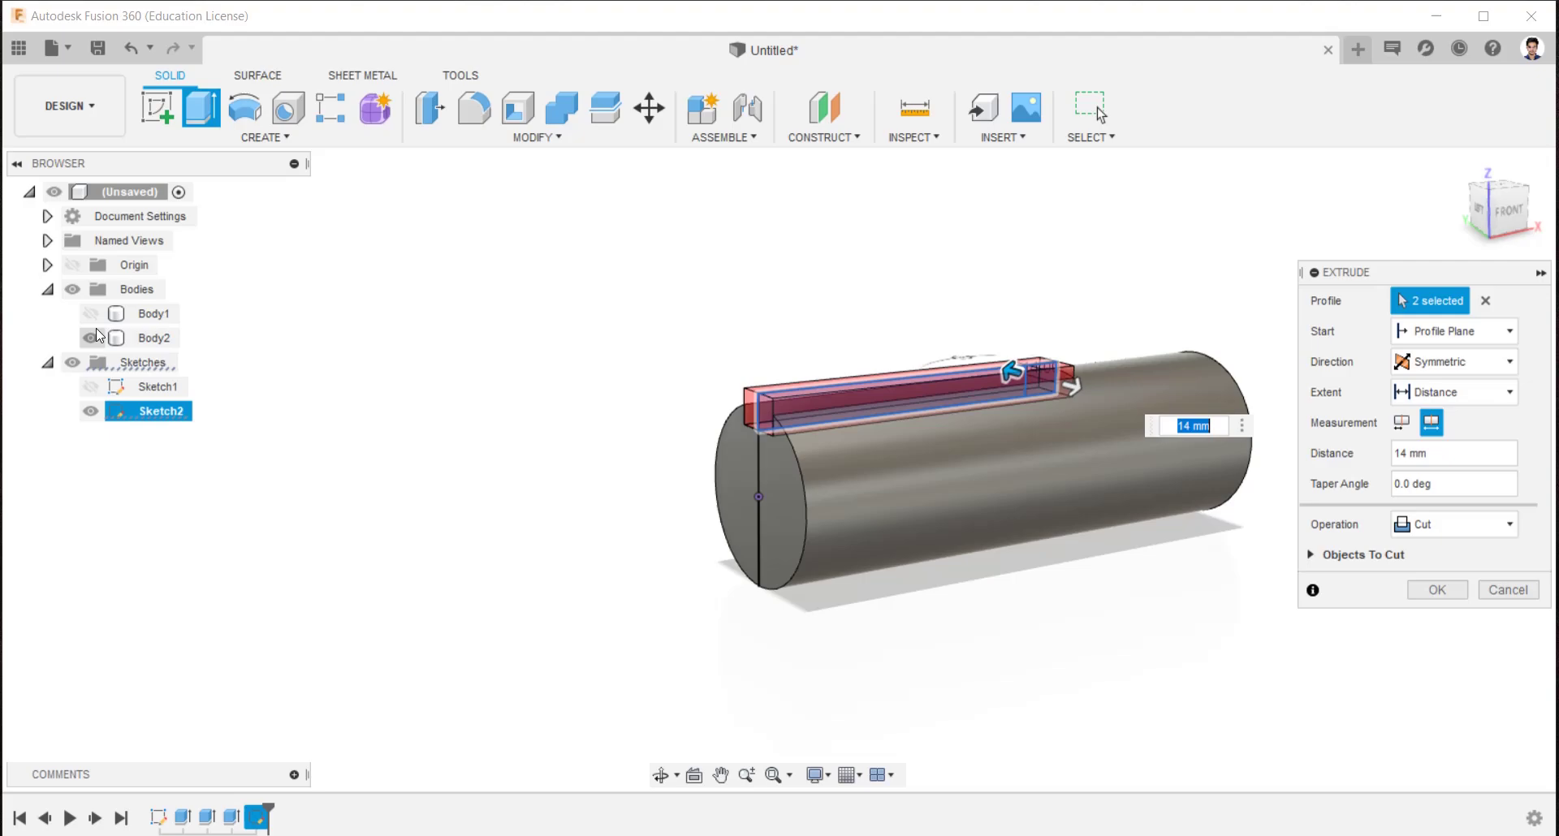
left_click(90, 313)
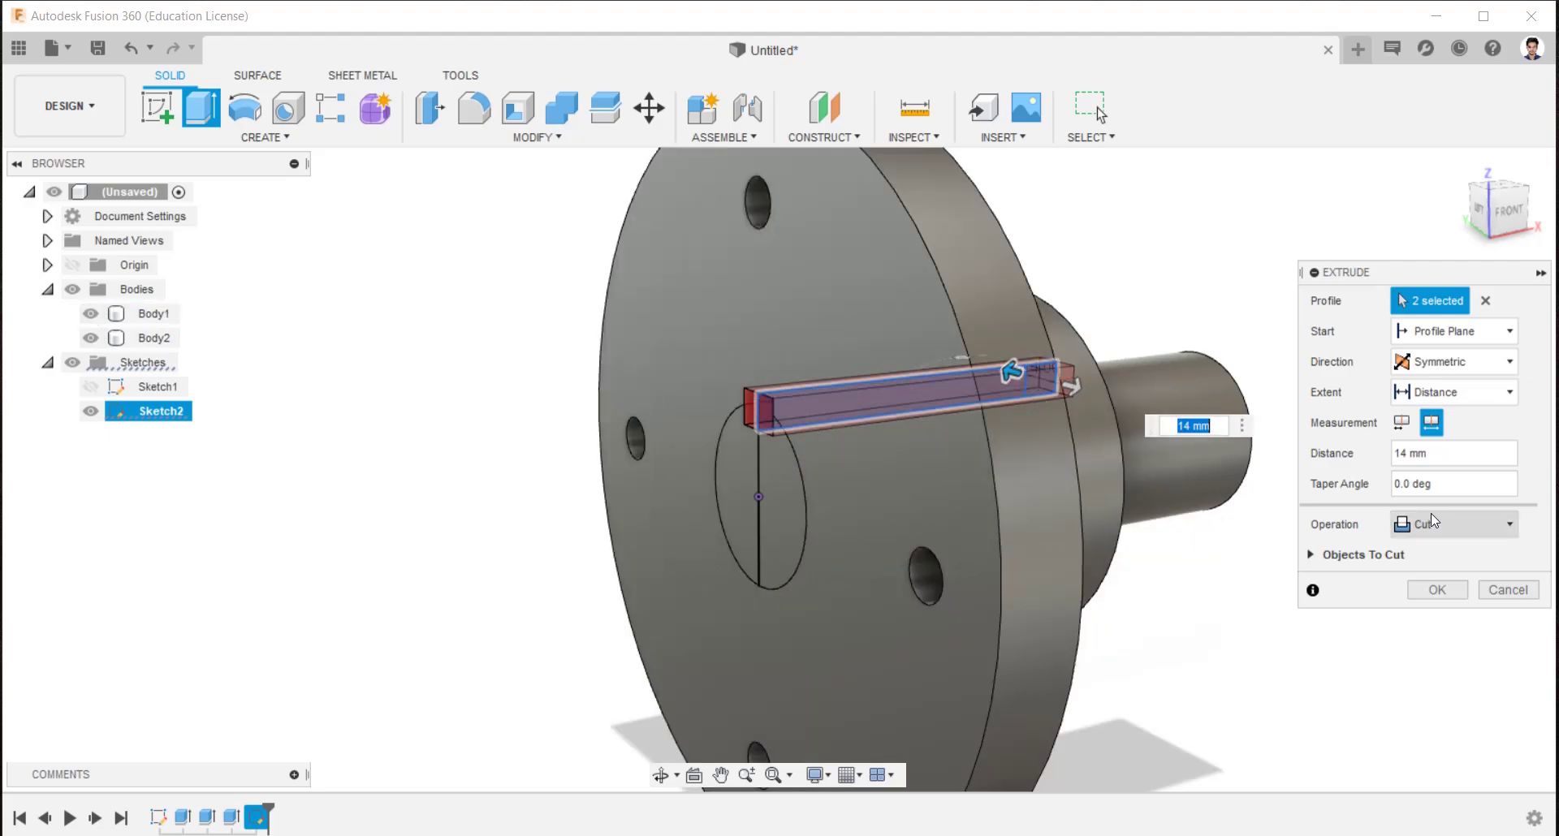
left_click(1454, 523)
left_click(1430, 575)
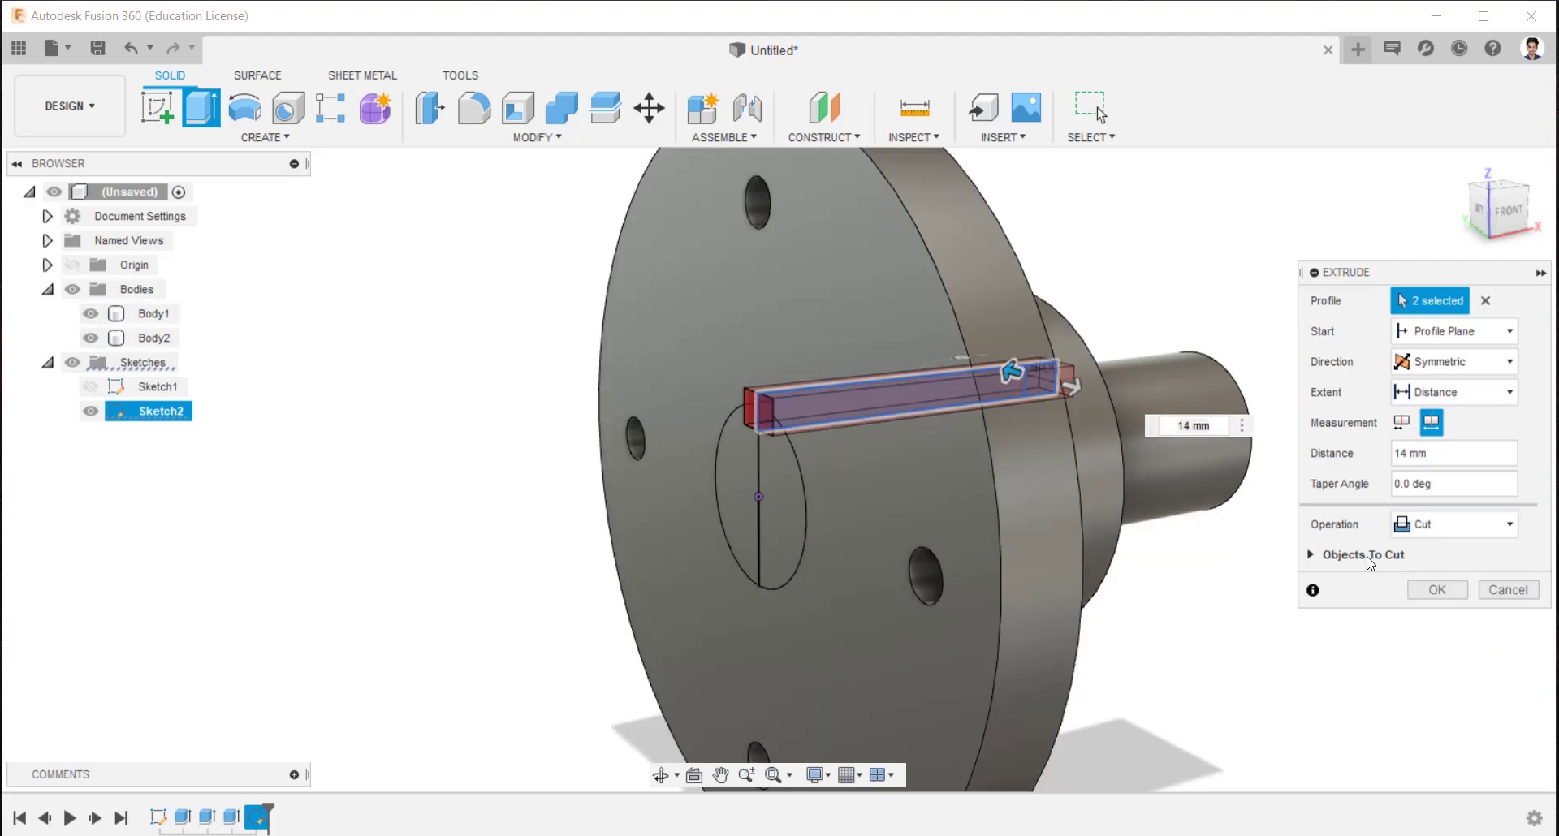
left_click(1448, 593)
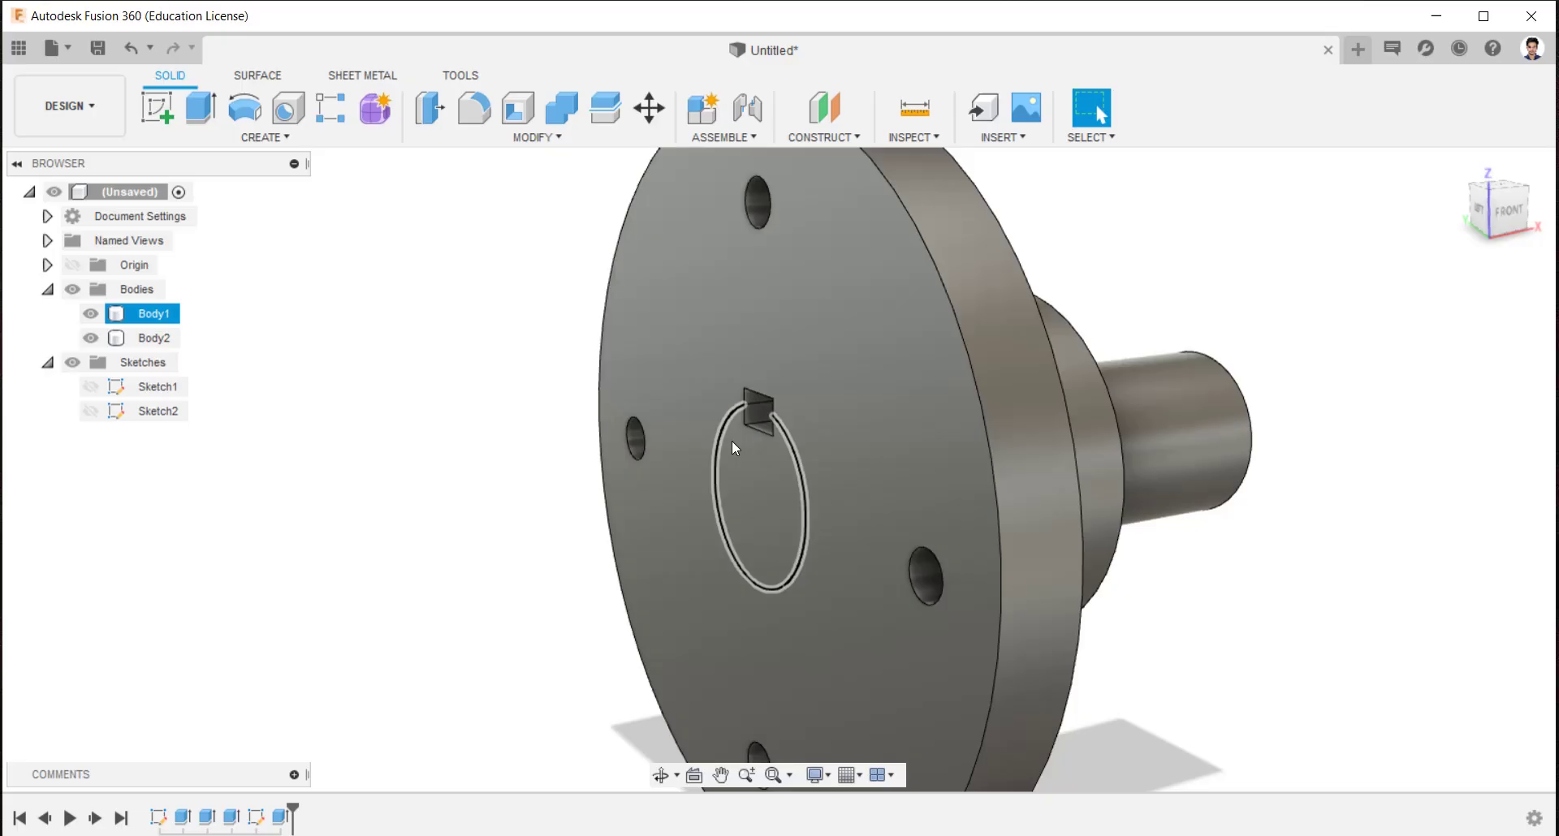
Show Sketch2, hide the bodies, and extrude the key profile 14 mm symmetric as Body3
left_click(91, 411)
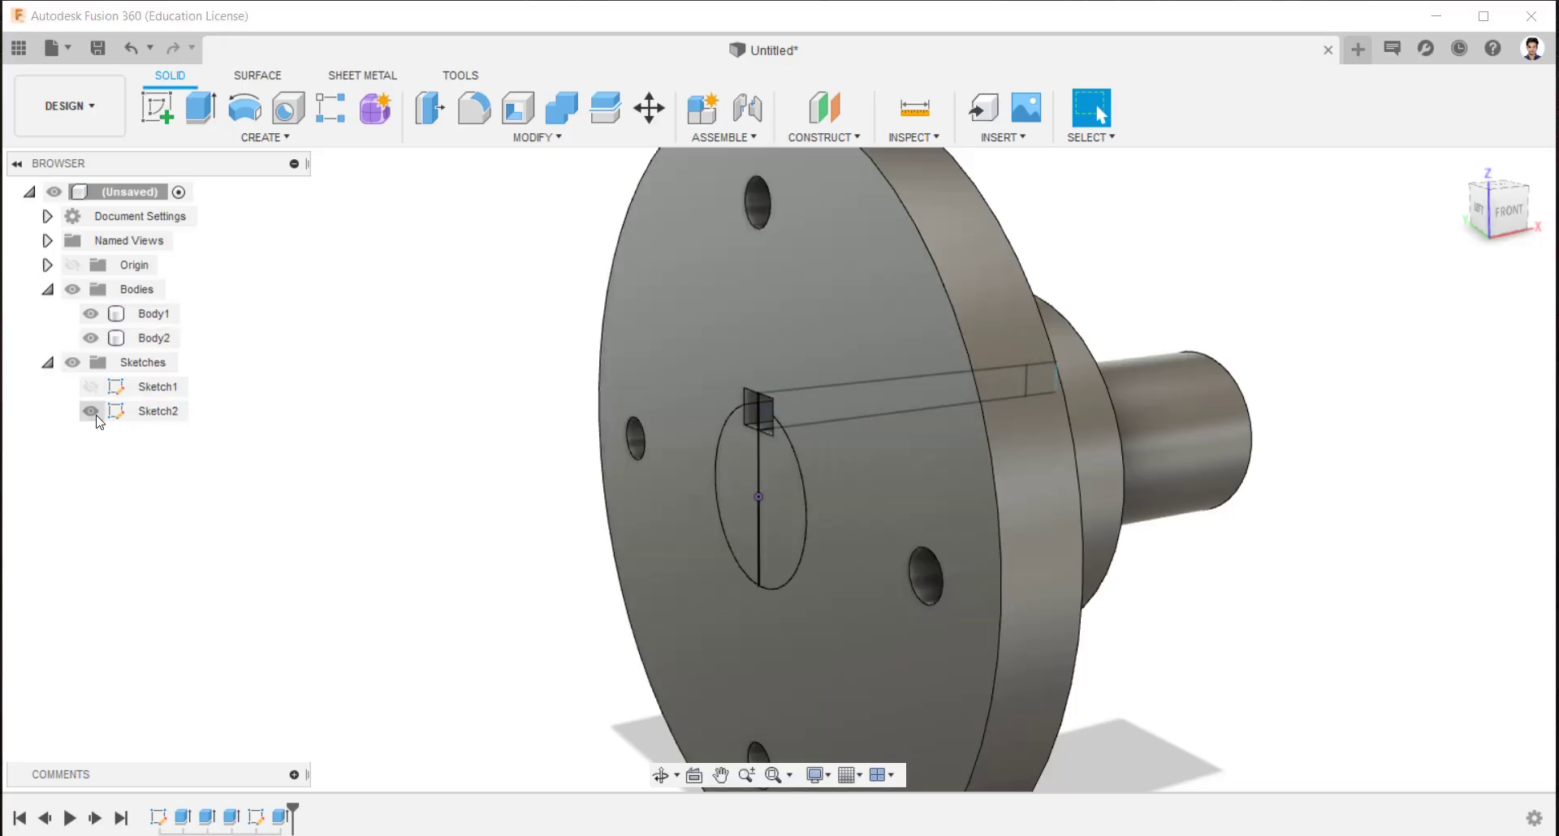
left_click(90, 338)
left_click(91, 314)
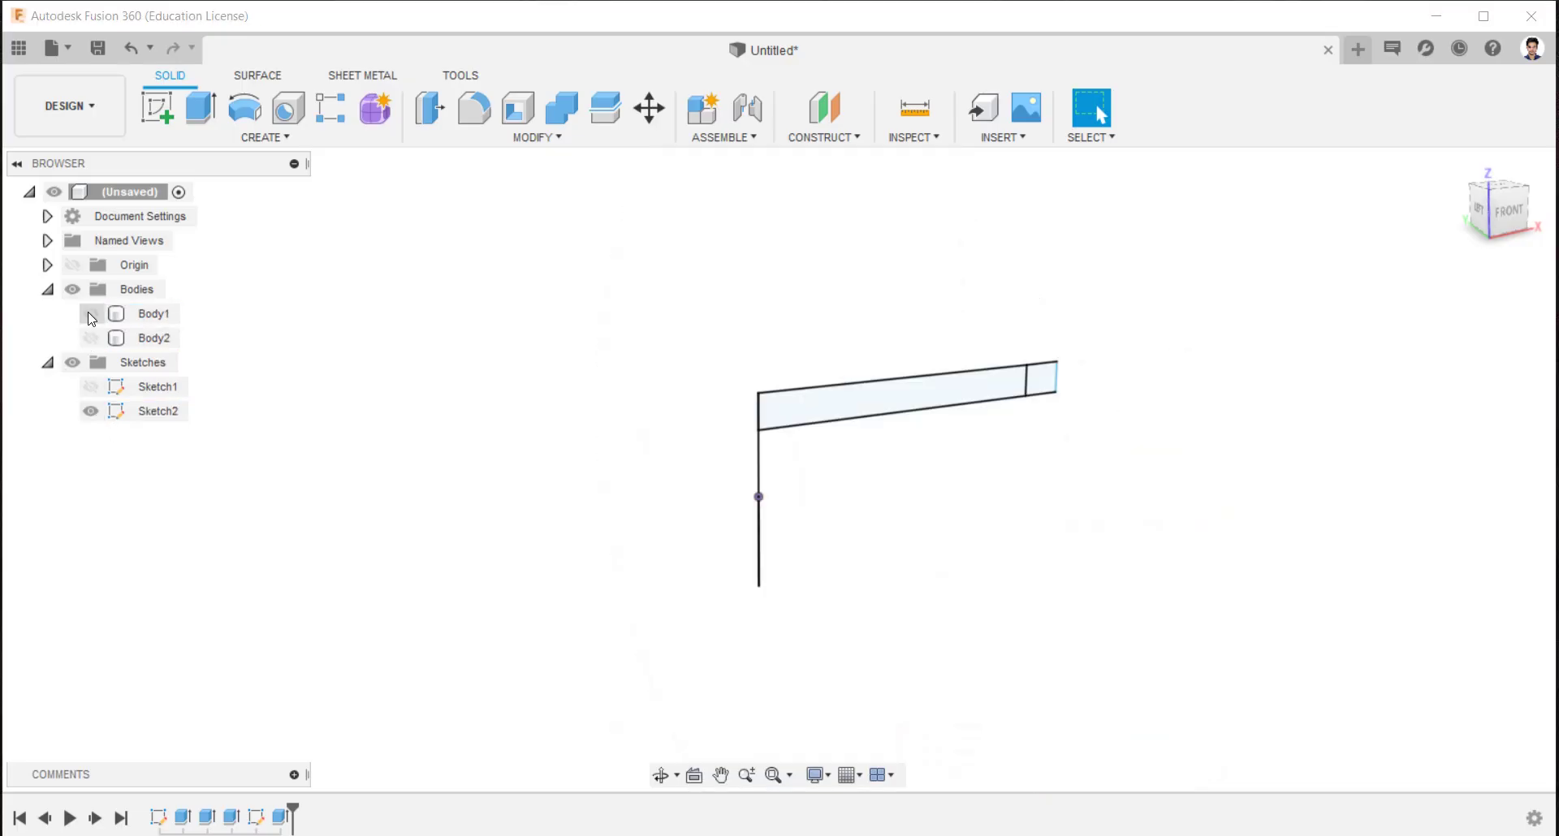
left_click(203, 109)
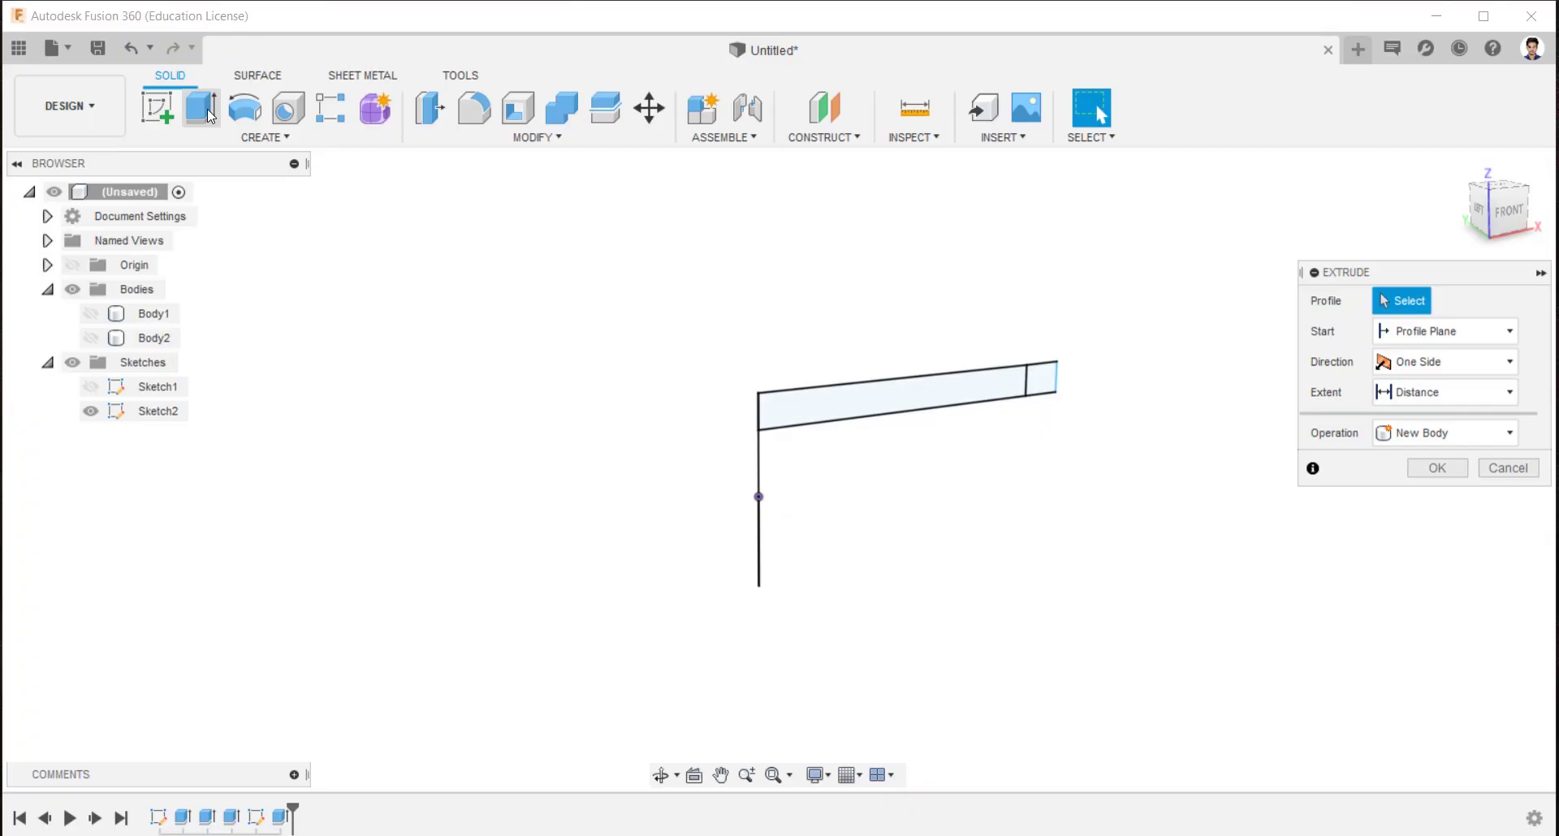
left_click(852, 402)
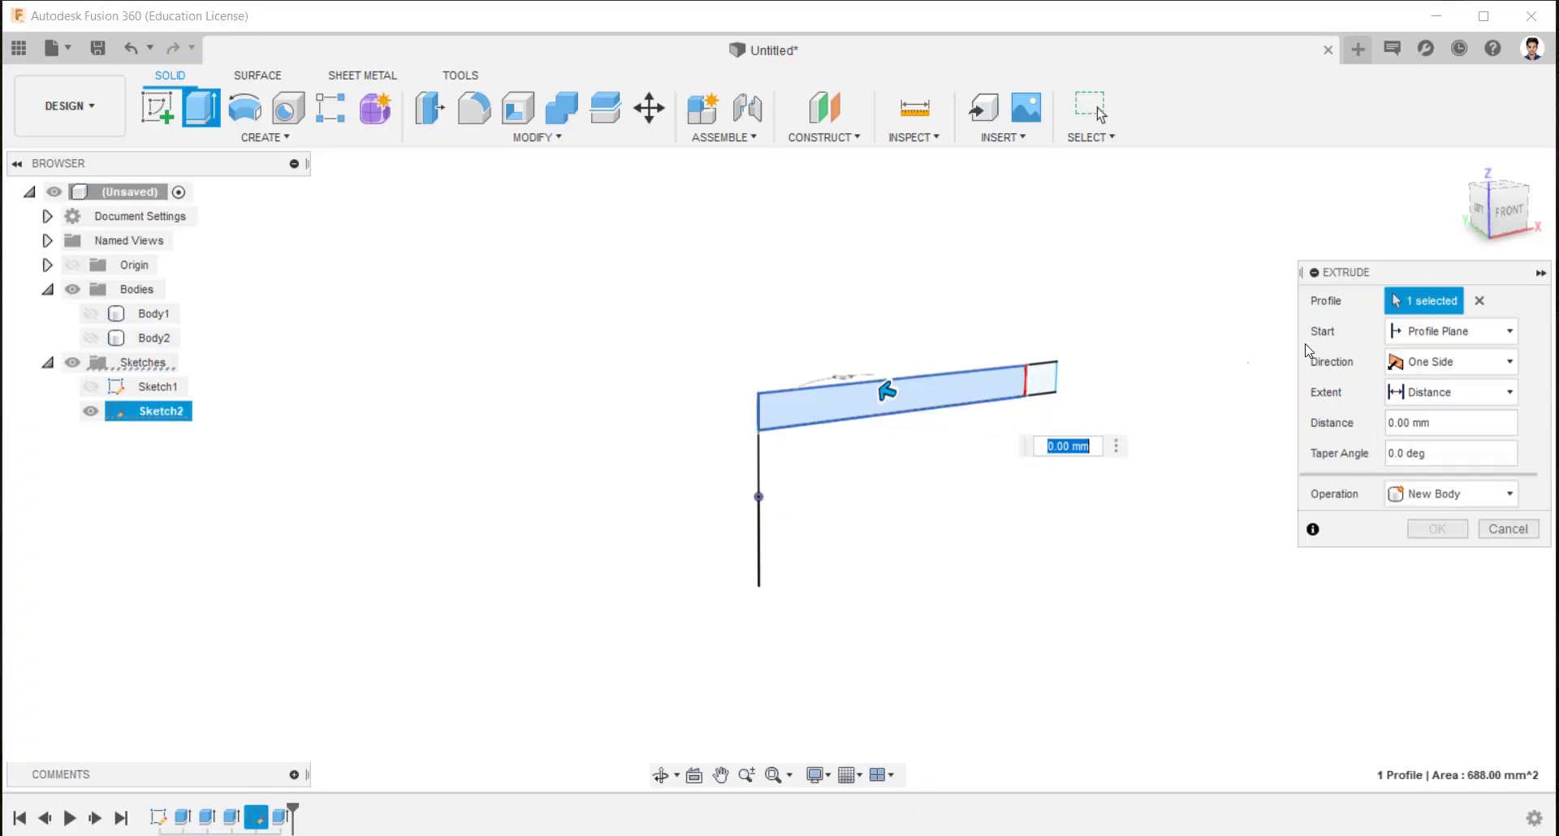
left_click(1429, 363)
left_click(1434, 433)
left_click(1432, 427)
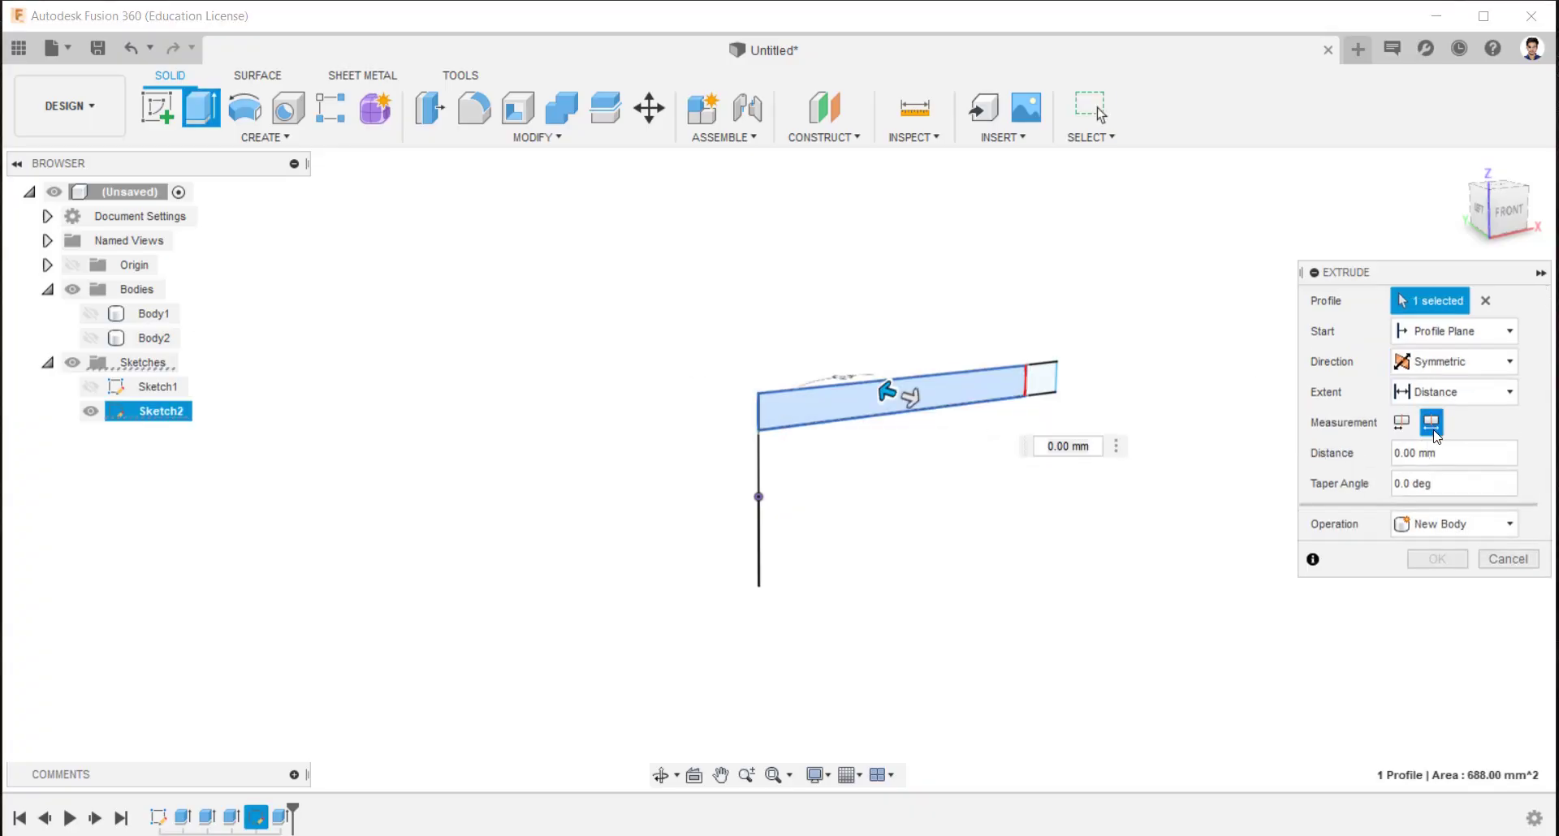
left_click(1437, 452)
type("14")
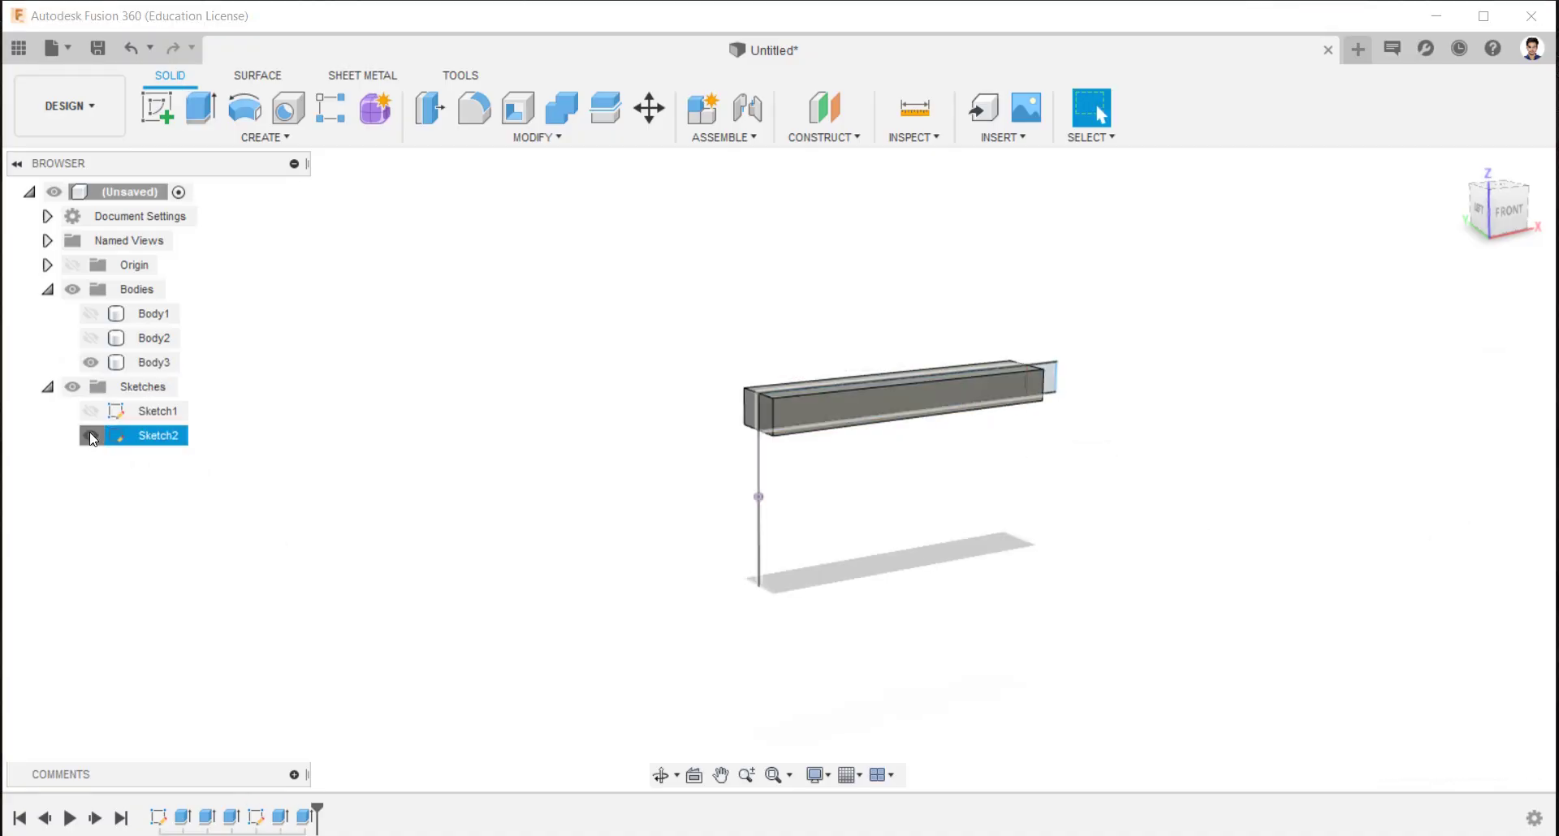
Hide Sketch2 and show the shaft and flange bodies again
left_click(90, 435)
left_click(90, 338)
left_click(91, 315)
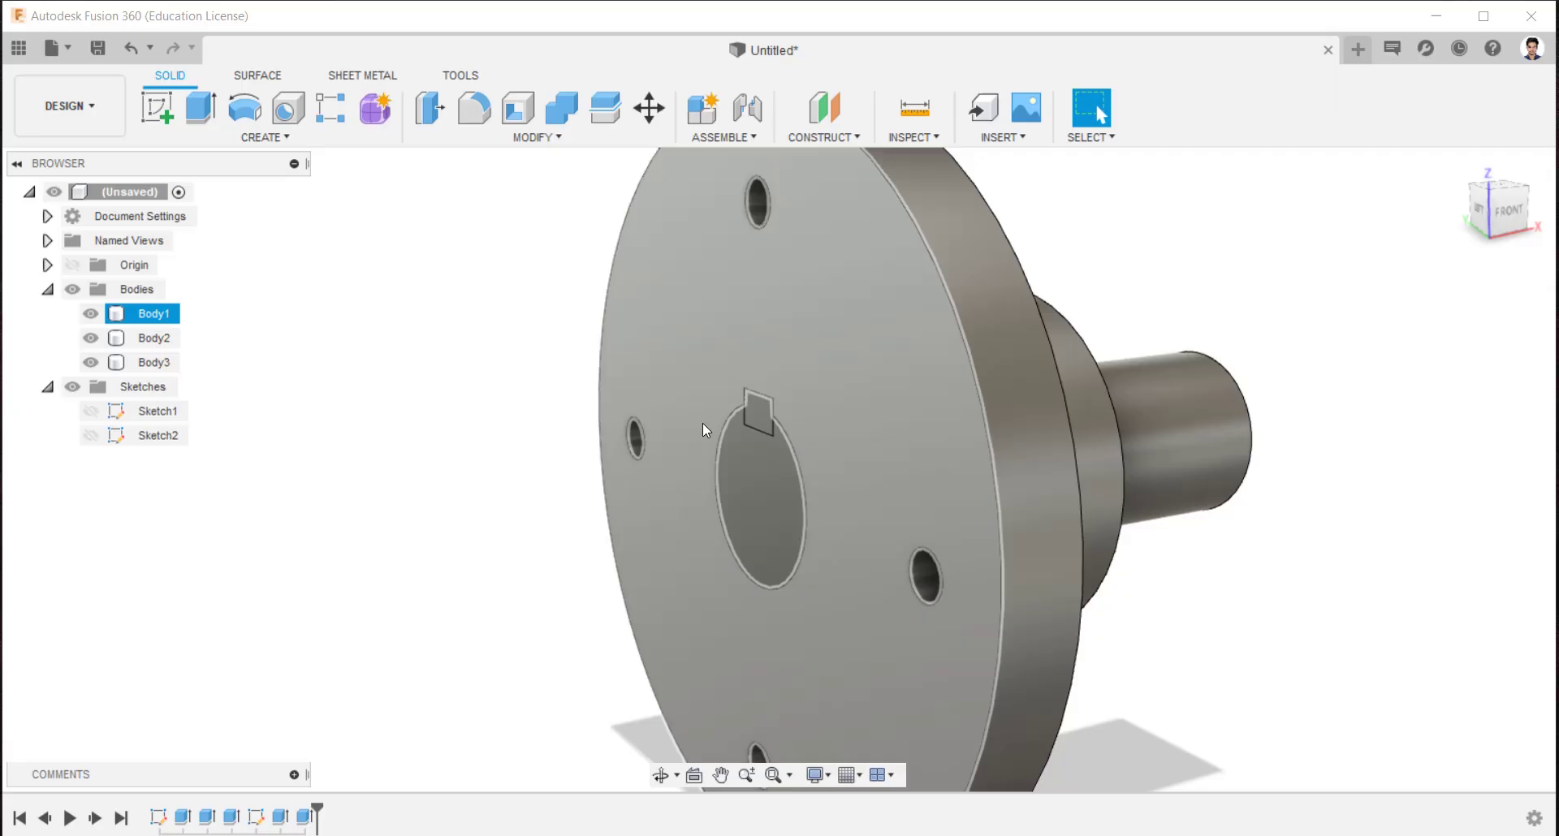
middle_click_drag(705, 424, 716, 318, "shift")
Round the flange rim, hub and shaft-step edges with a 2 mm fillet
key("Escape")
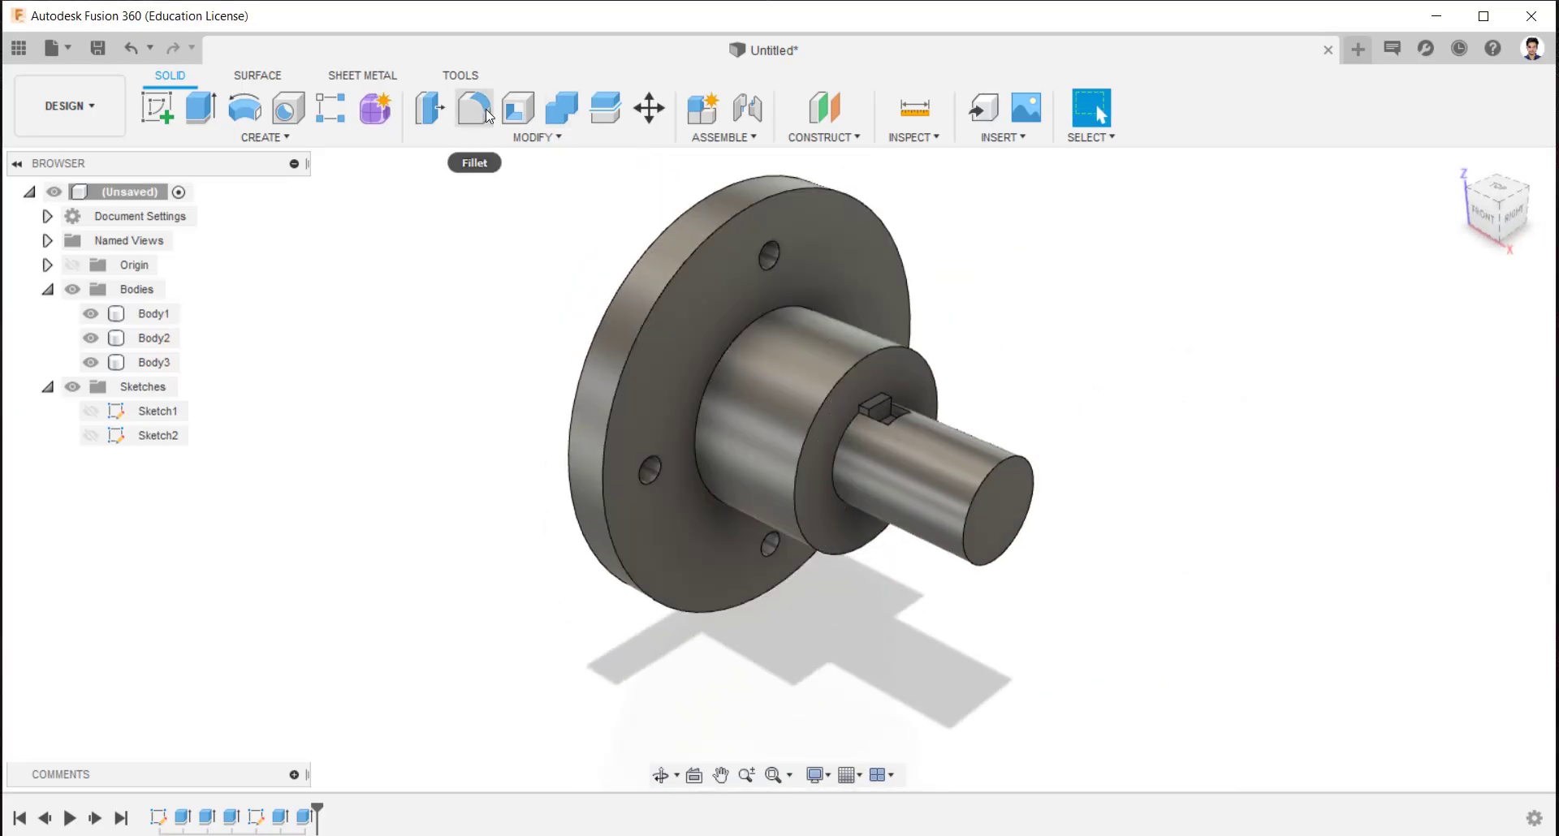
left_click(489, 113)
left_click(647, 332)
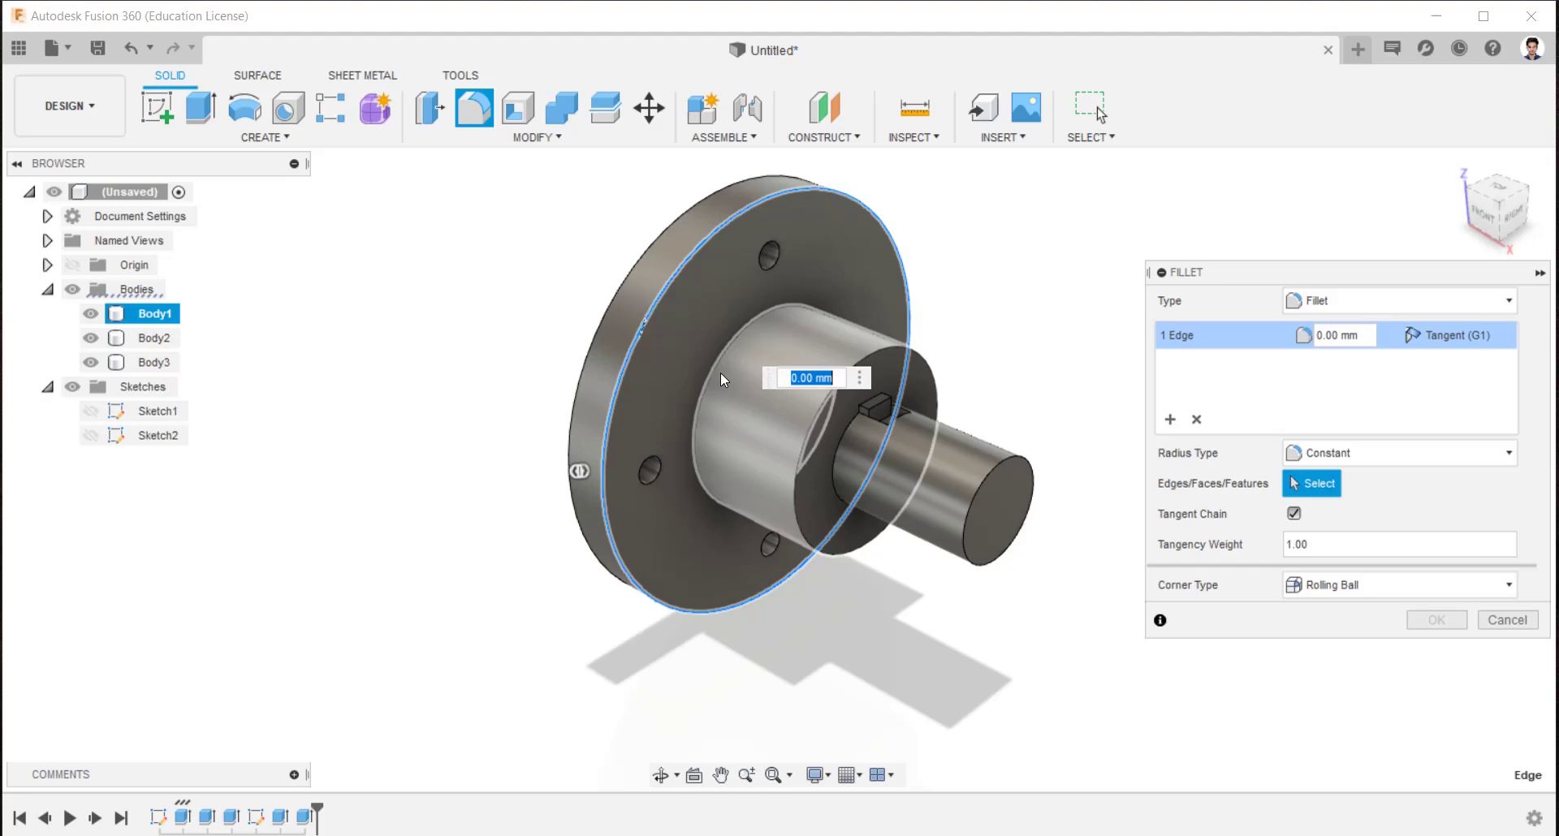
left_click(714, 370)
left_click(812, 416)
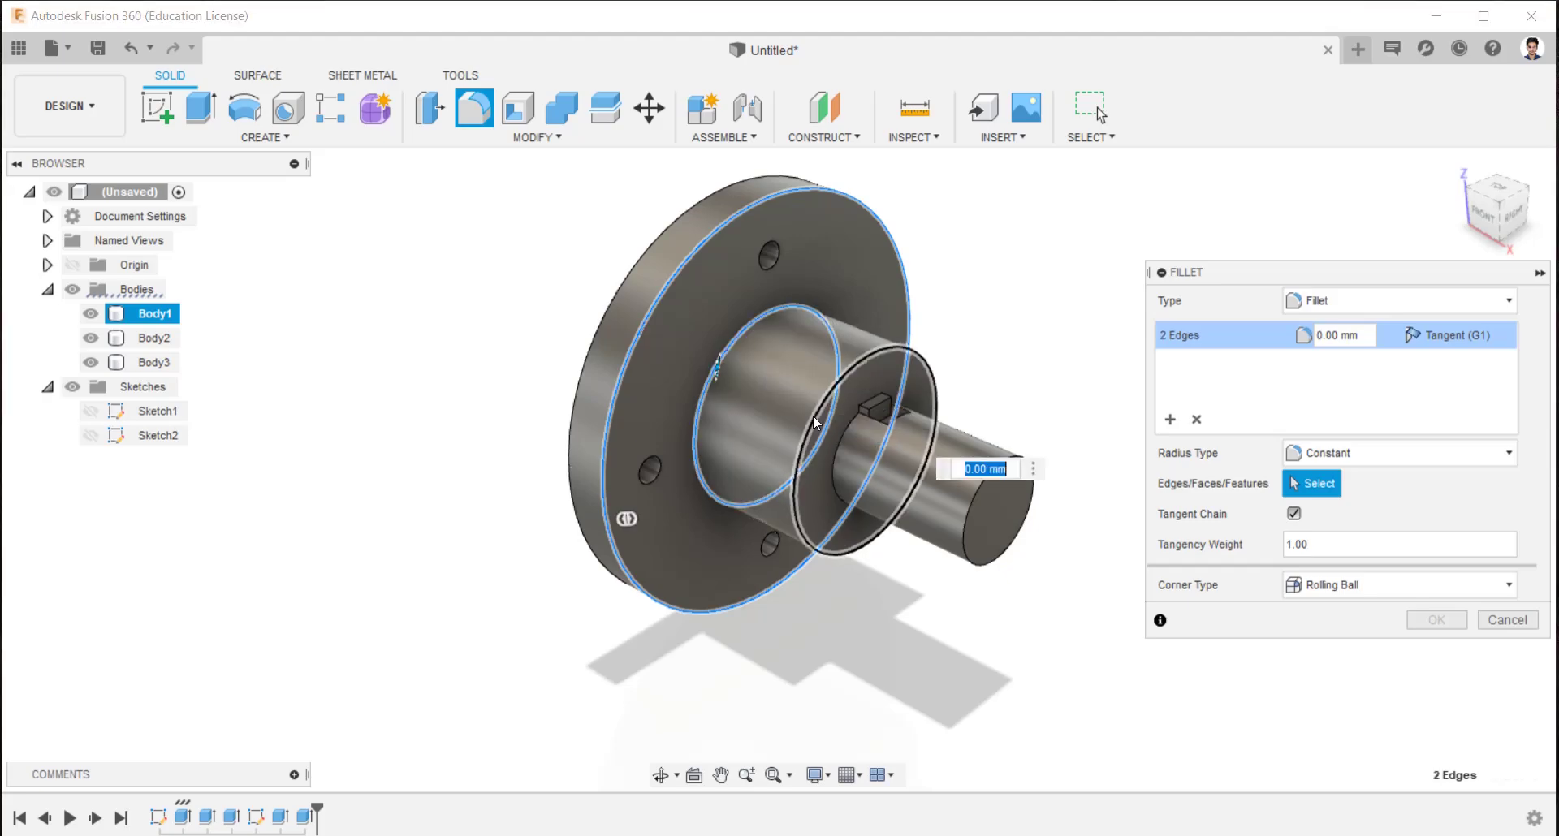
type("1")
key("Return")
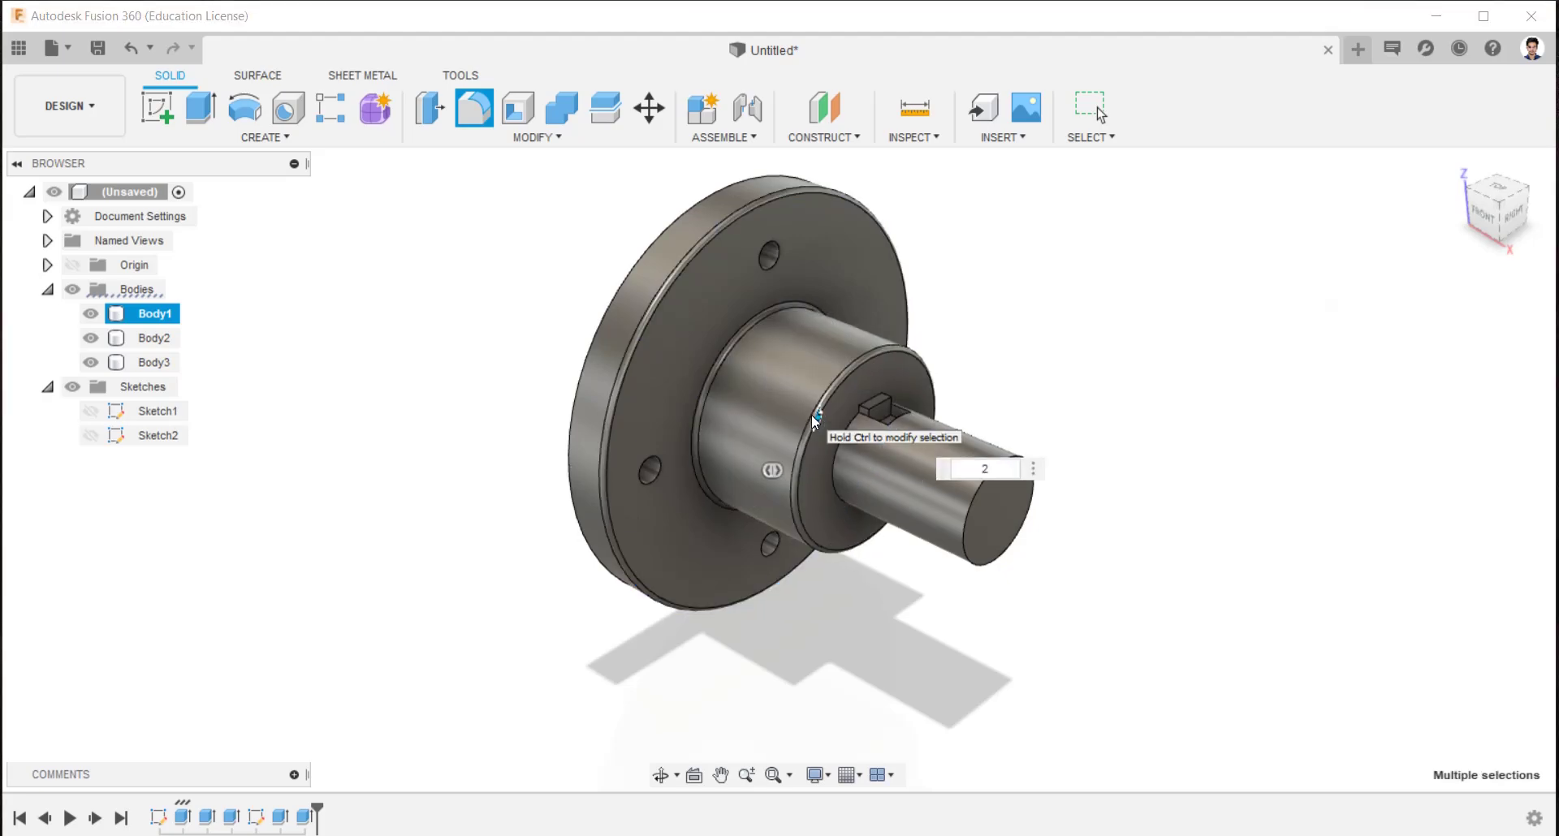
middle_click_drag(901, 540, 806, 471, "shift")
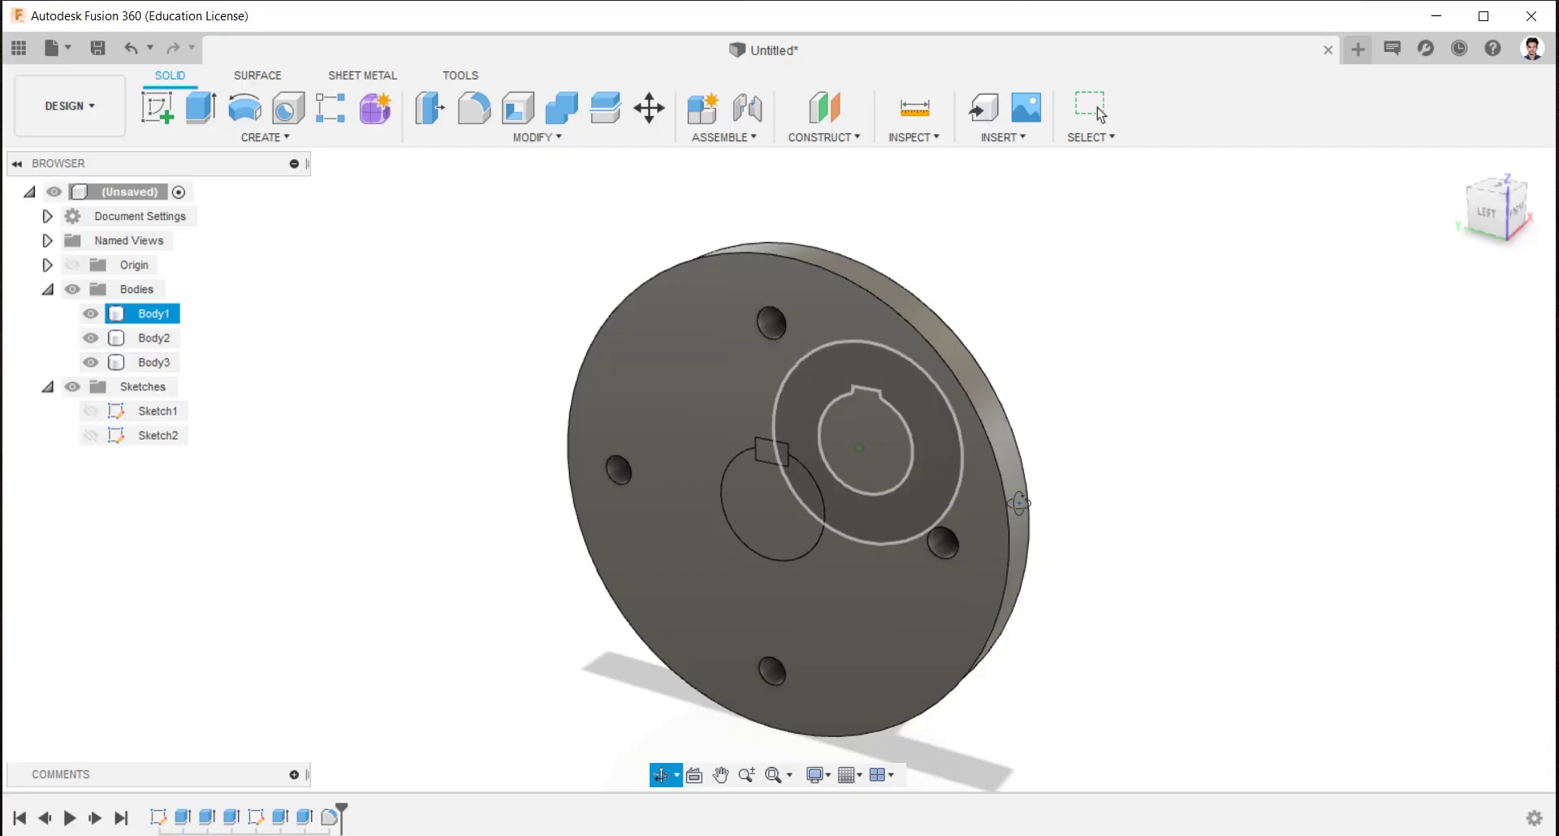
left_click(809, 471)
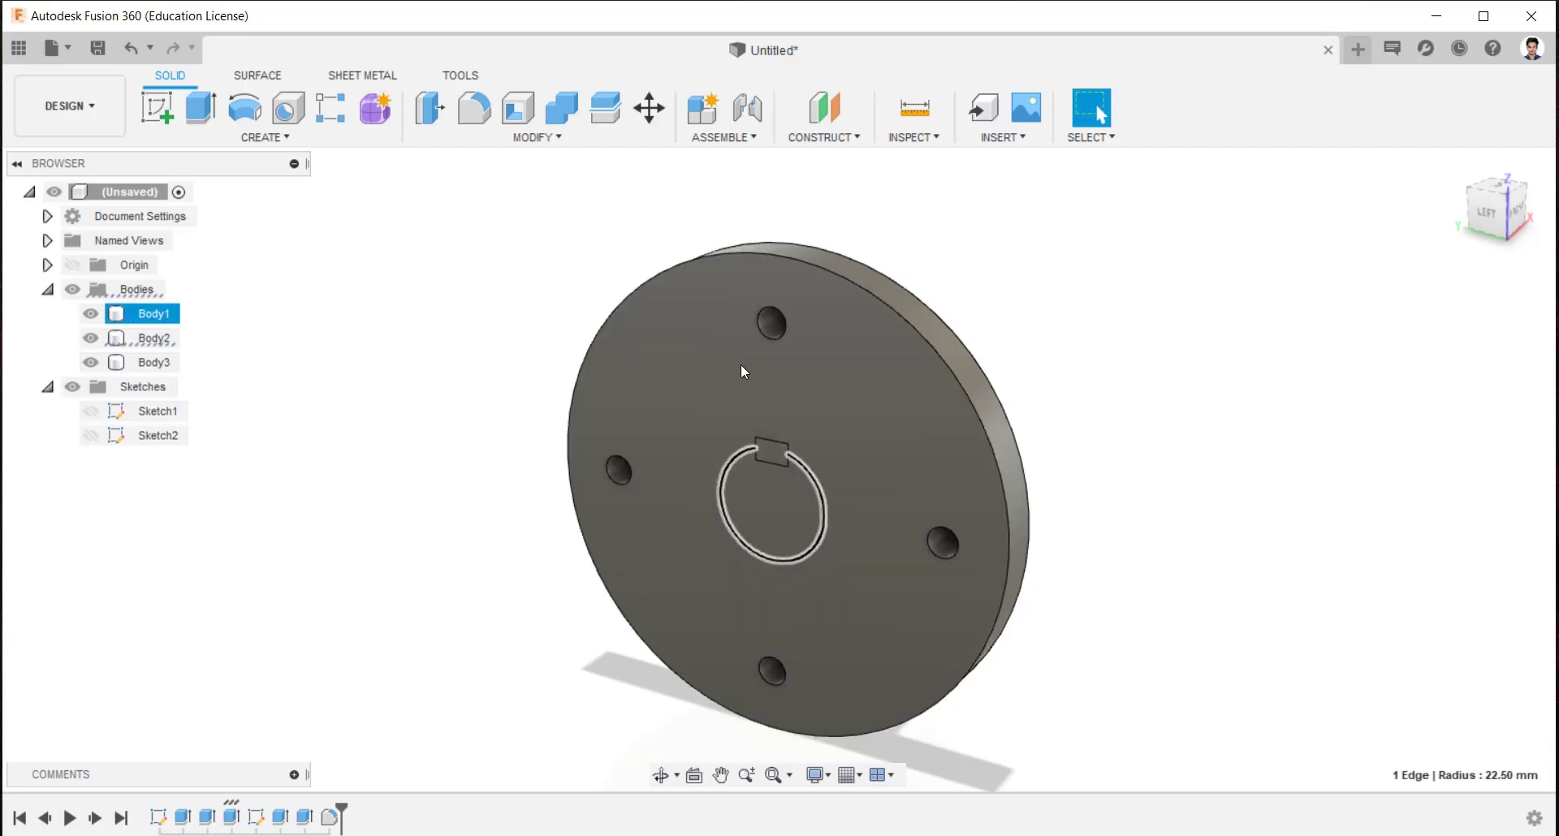
Hide the key and flange, then chamfer the shaft's end edge 2 mm at 45°
left_click(90, 363)
left_click(91, 314)
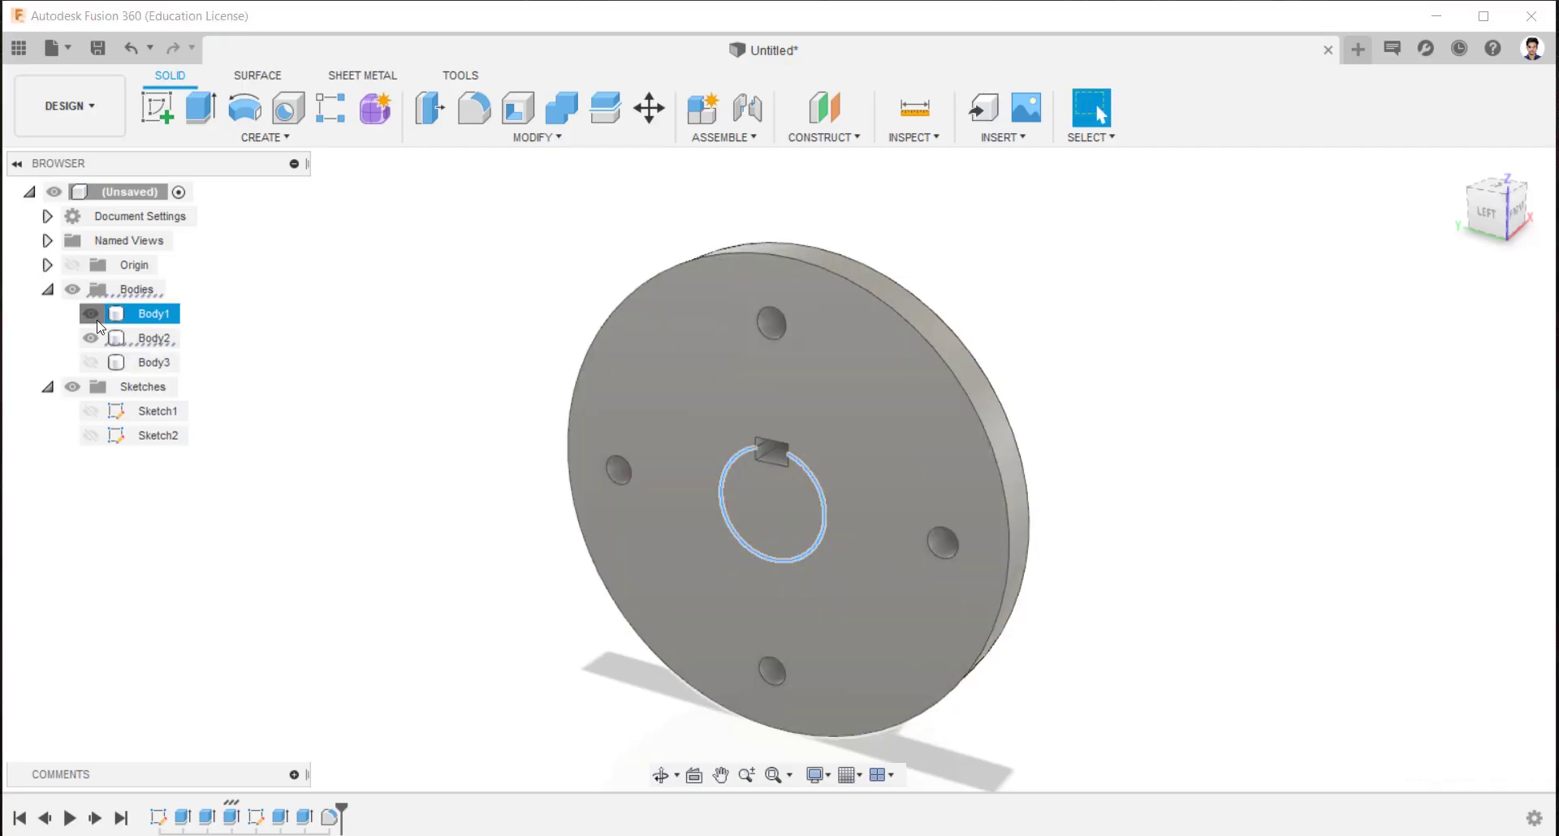
left_click(825, 505)
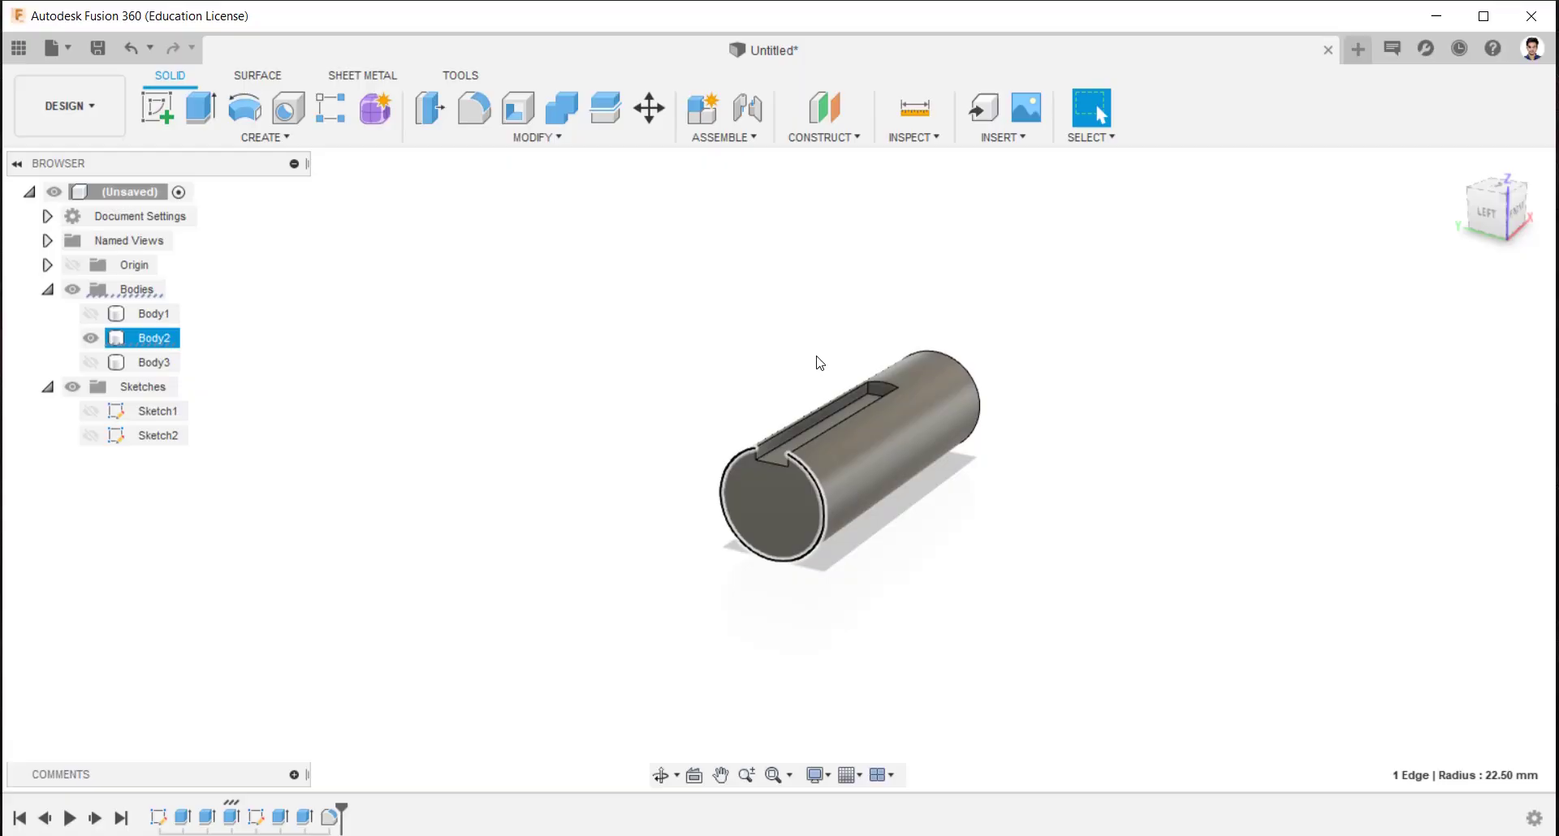
left_click(629, 138)
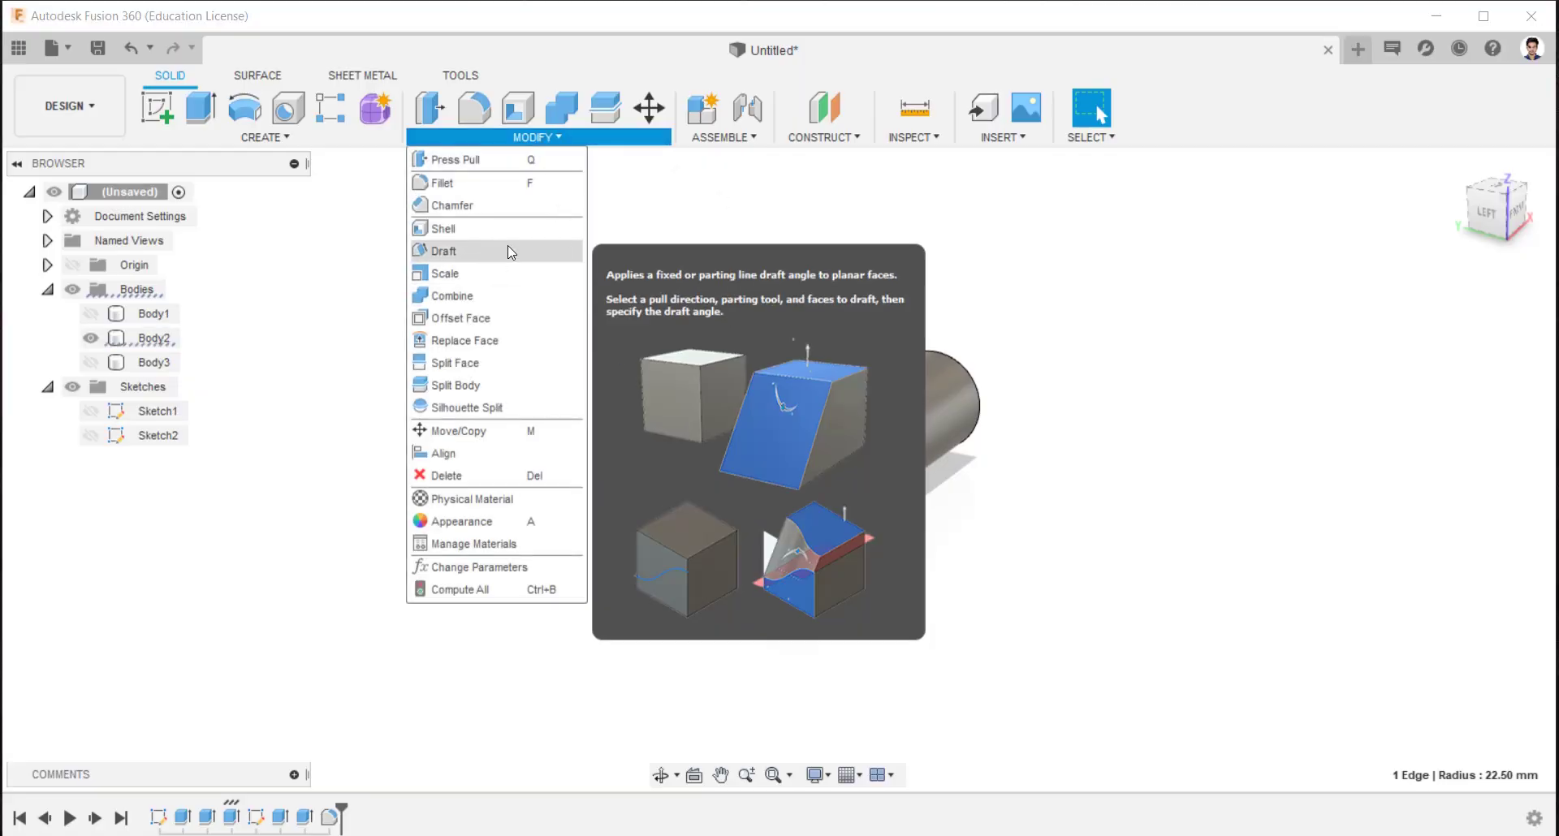
left_click(510, 207)
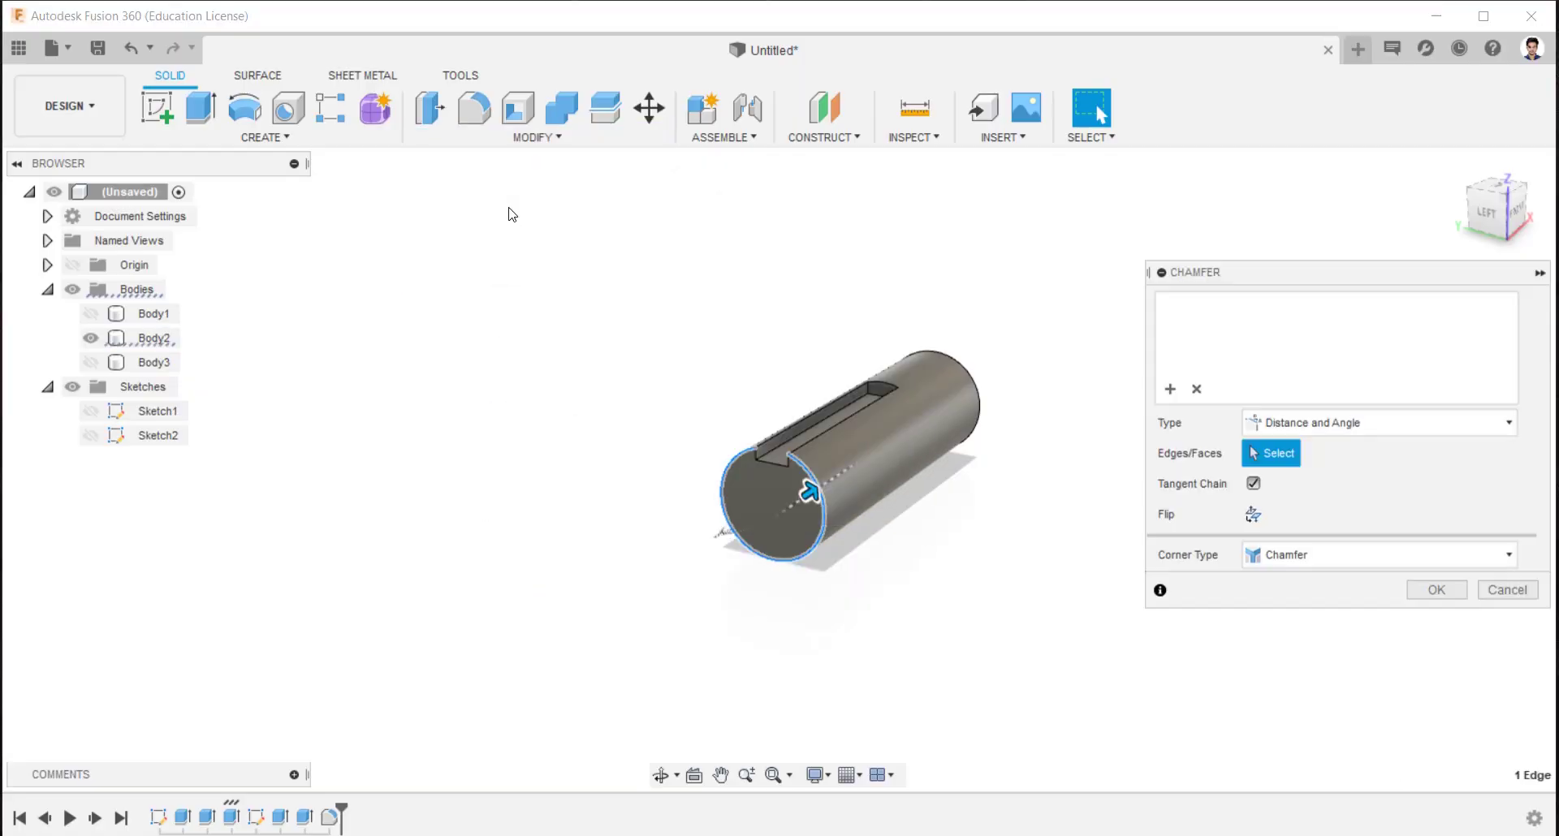
left_click(1330, 430)
left_click(1307, 494)
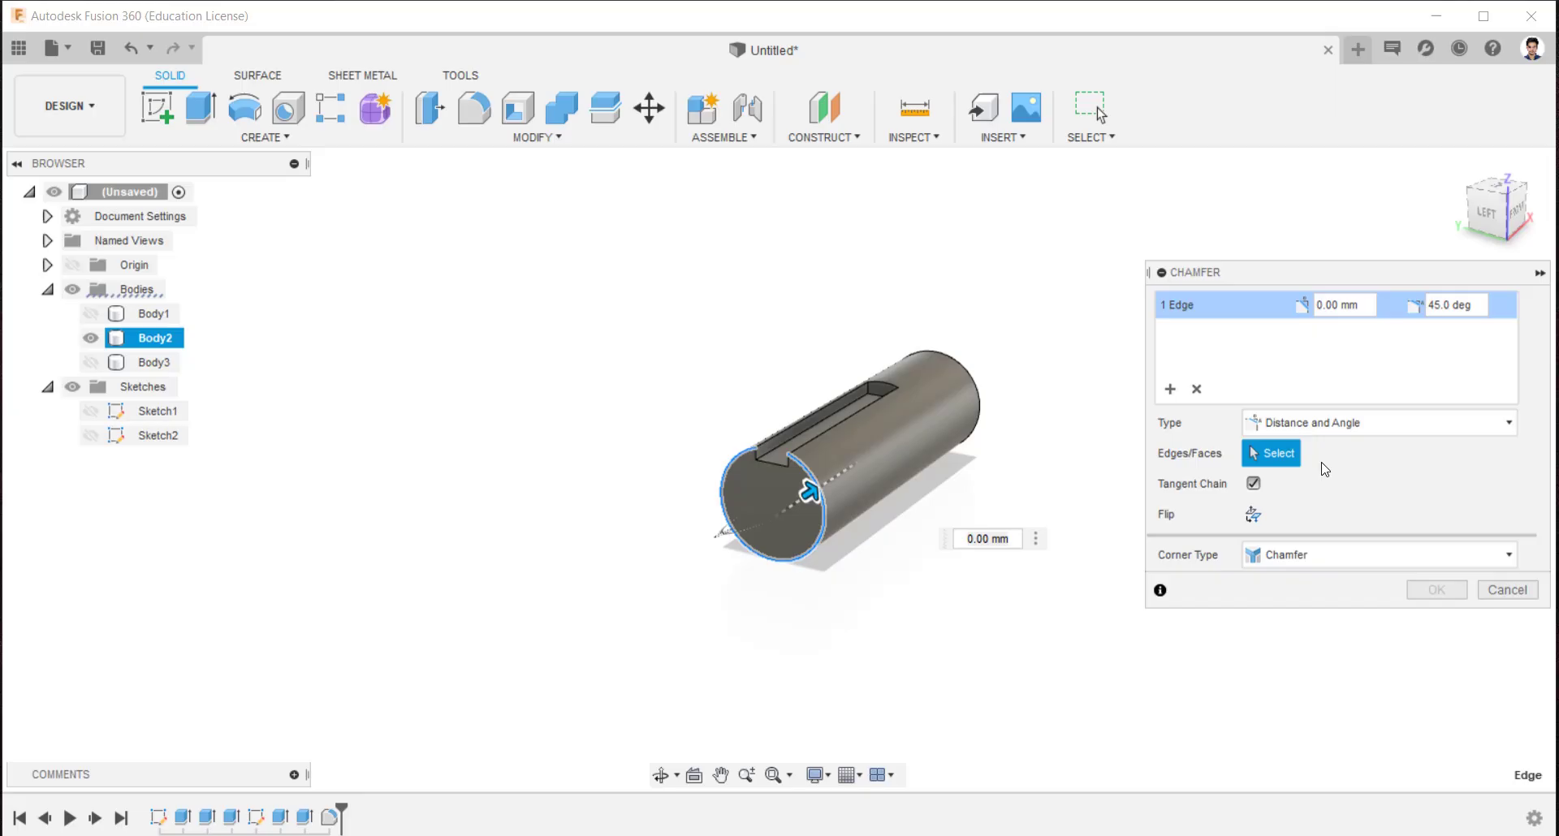
left_click(1310, 307)
type("2")
key("Return")
left_click(1431, 595)
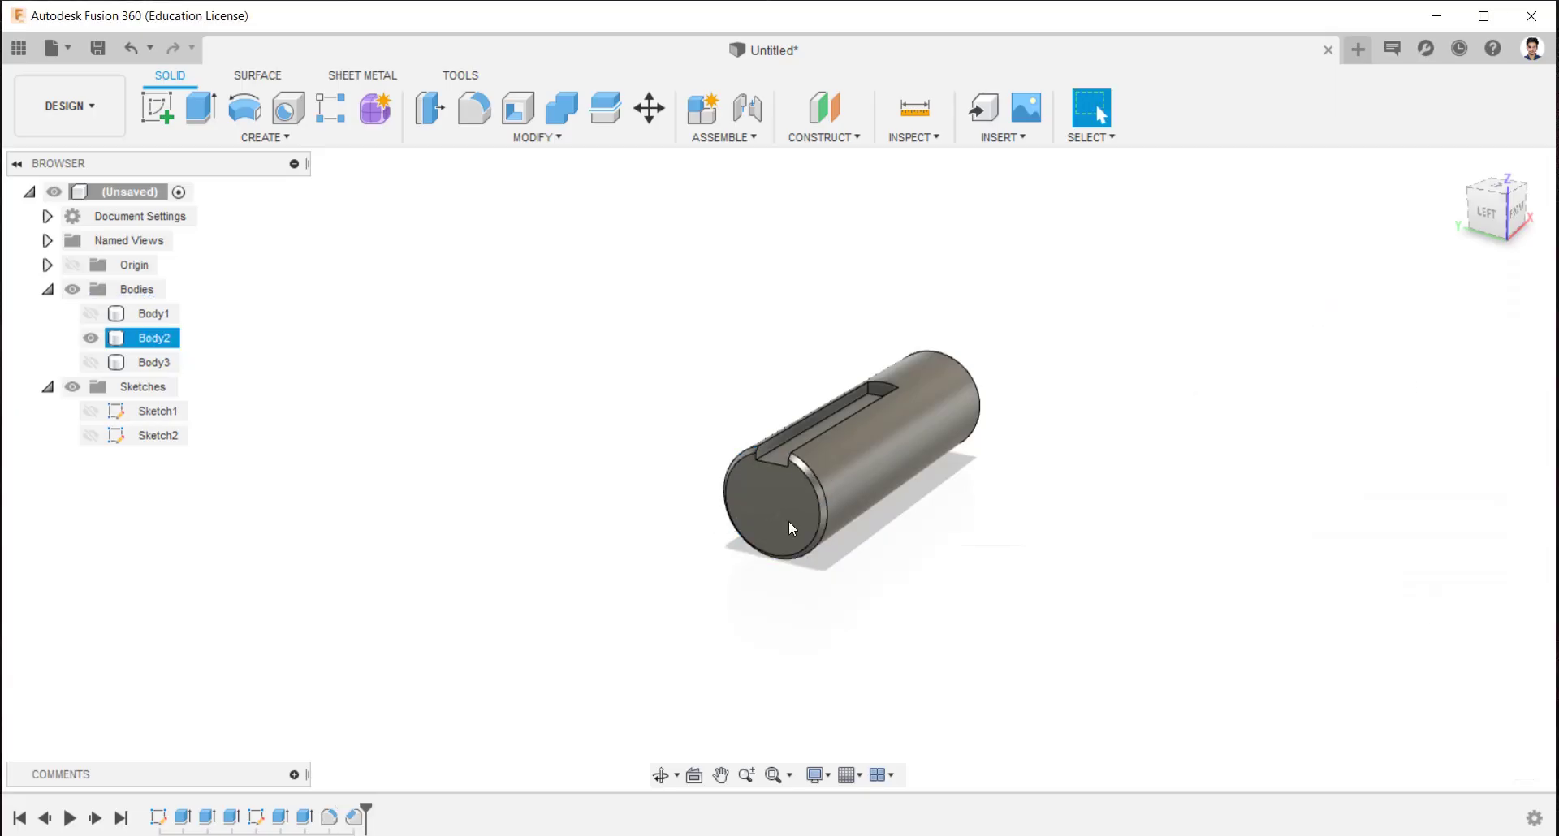
Show the key and flange again and view the whole coupling
middle_click_drag(945, 517, 879, 523, "shift")
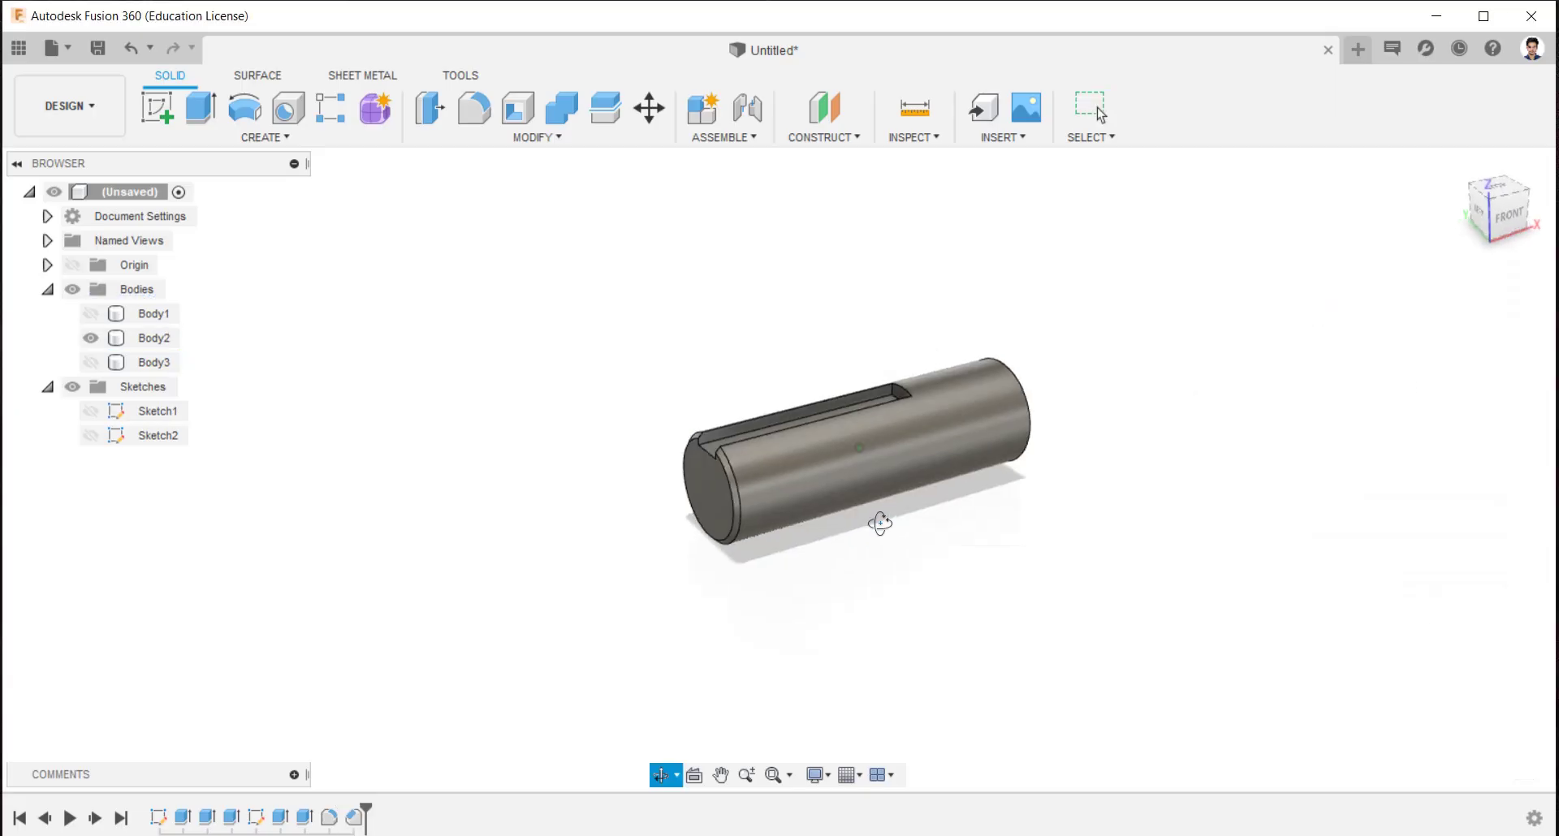
left_click(90, 363)
left_click(90, 314)
middle_click_drag(1037, 419, 947, 433, "shift")
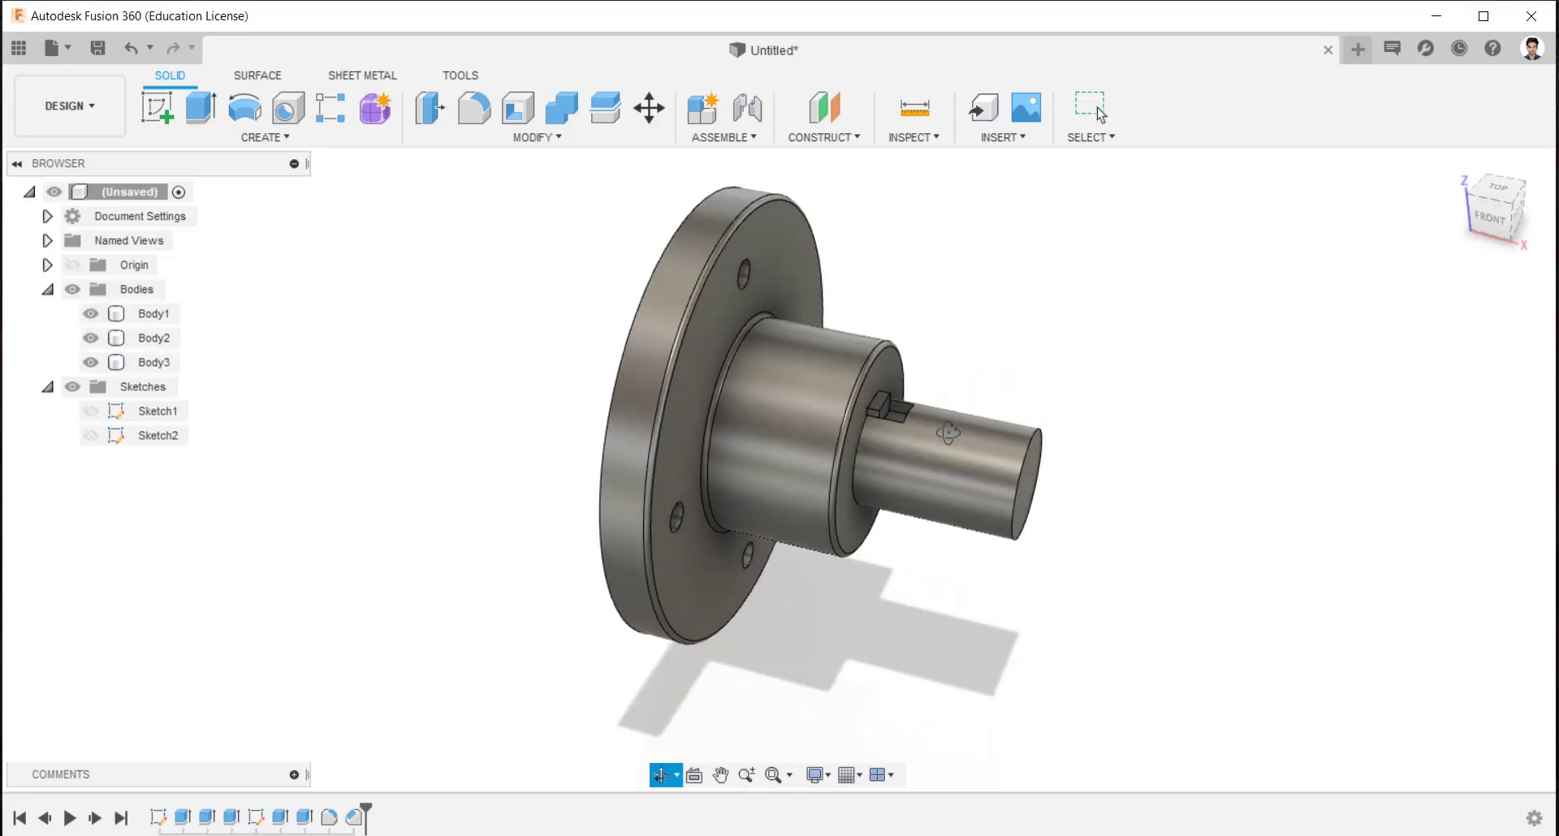
key("Escape")
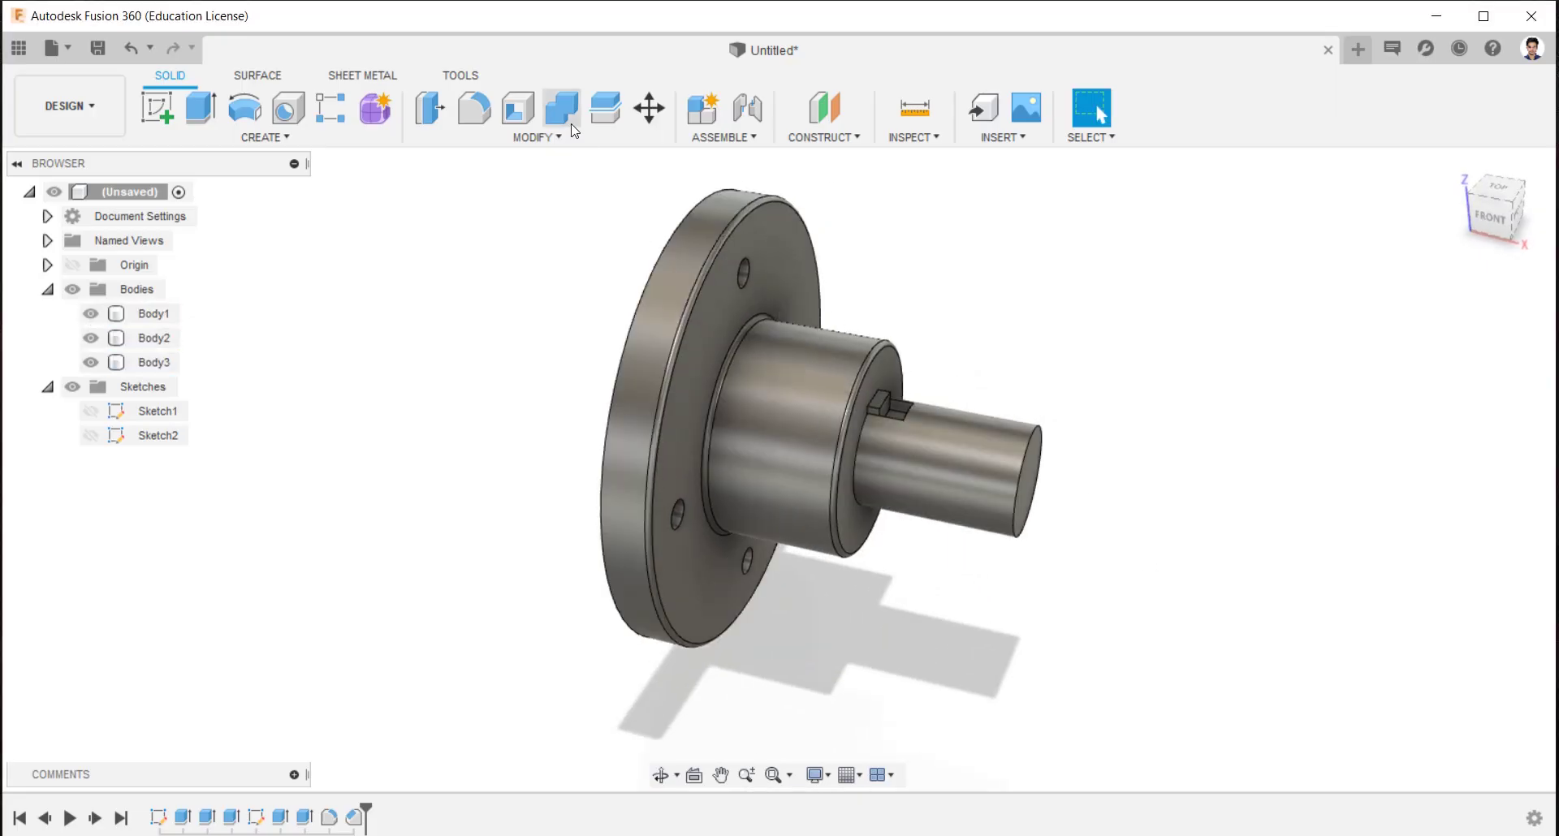
From the Metal category of the Physical Material library, apply Iron, Cast to a coupling body
left_click(573, 134)
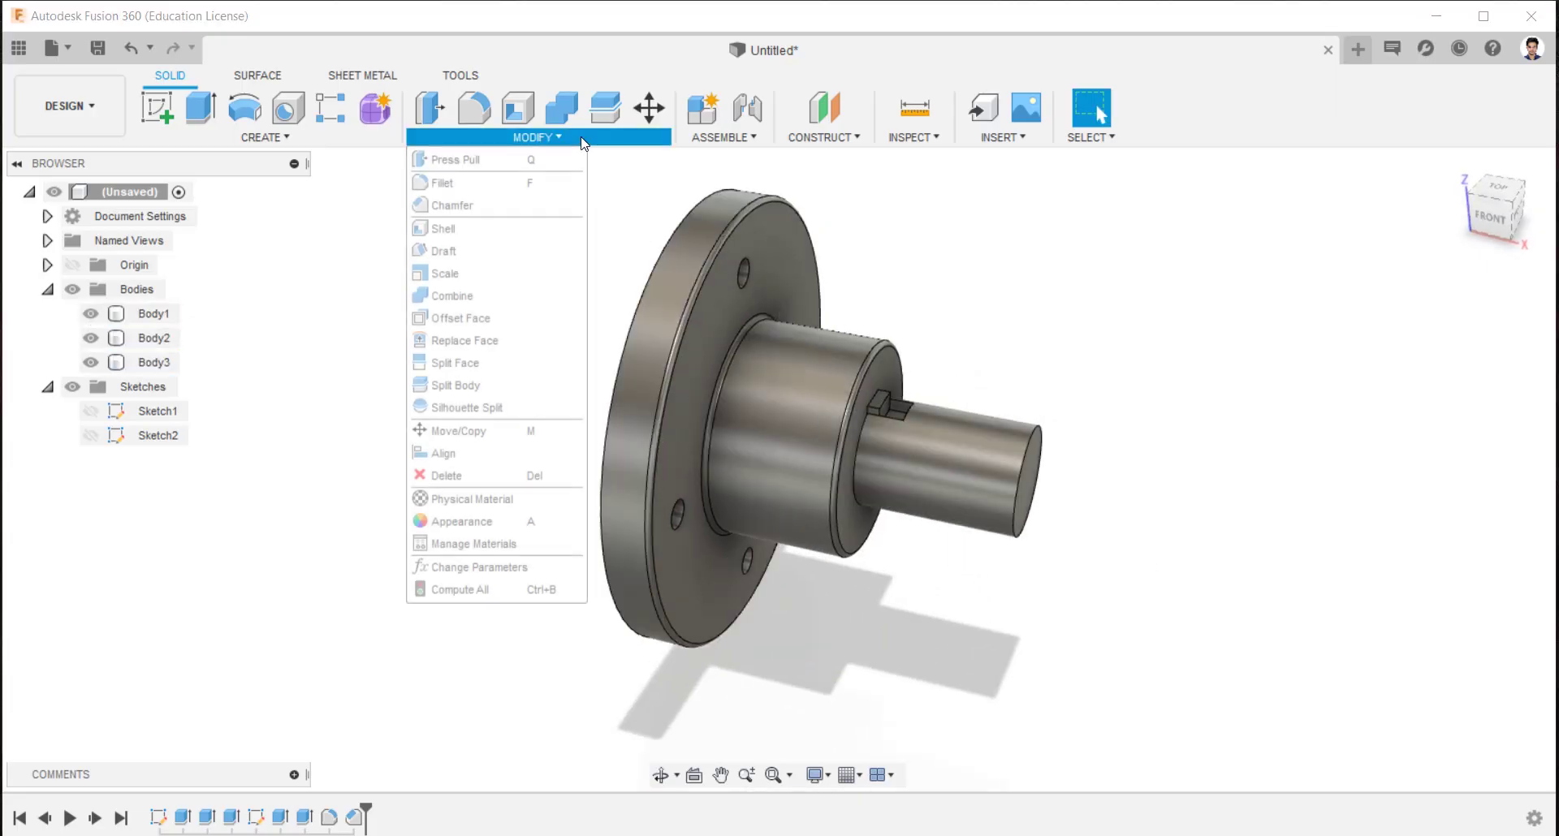
left_click(513, 497)
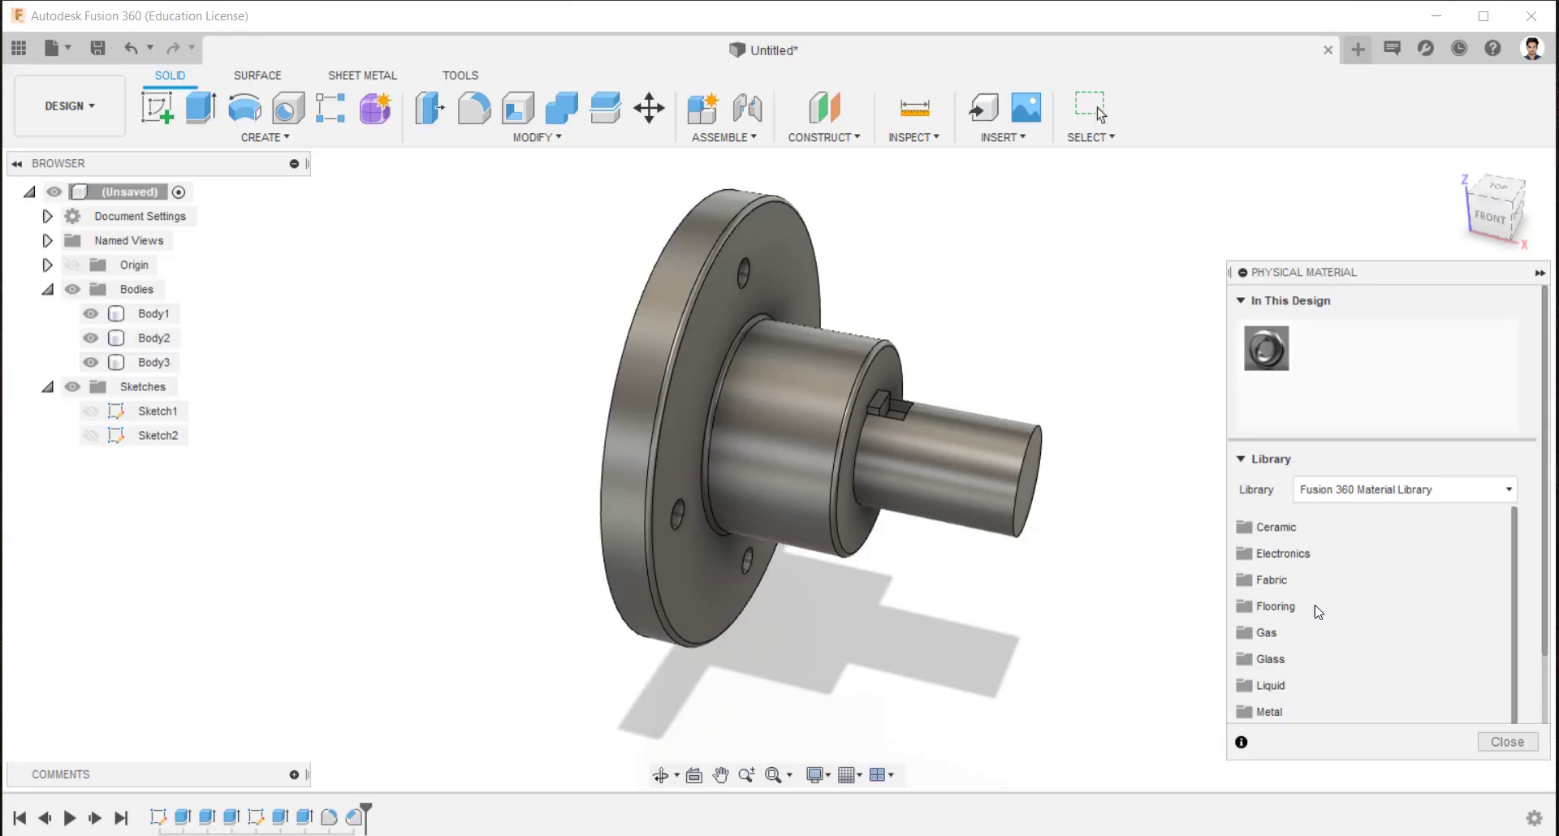
scroll(1307, 642, "down", 2)
left_click(1263, 622)
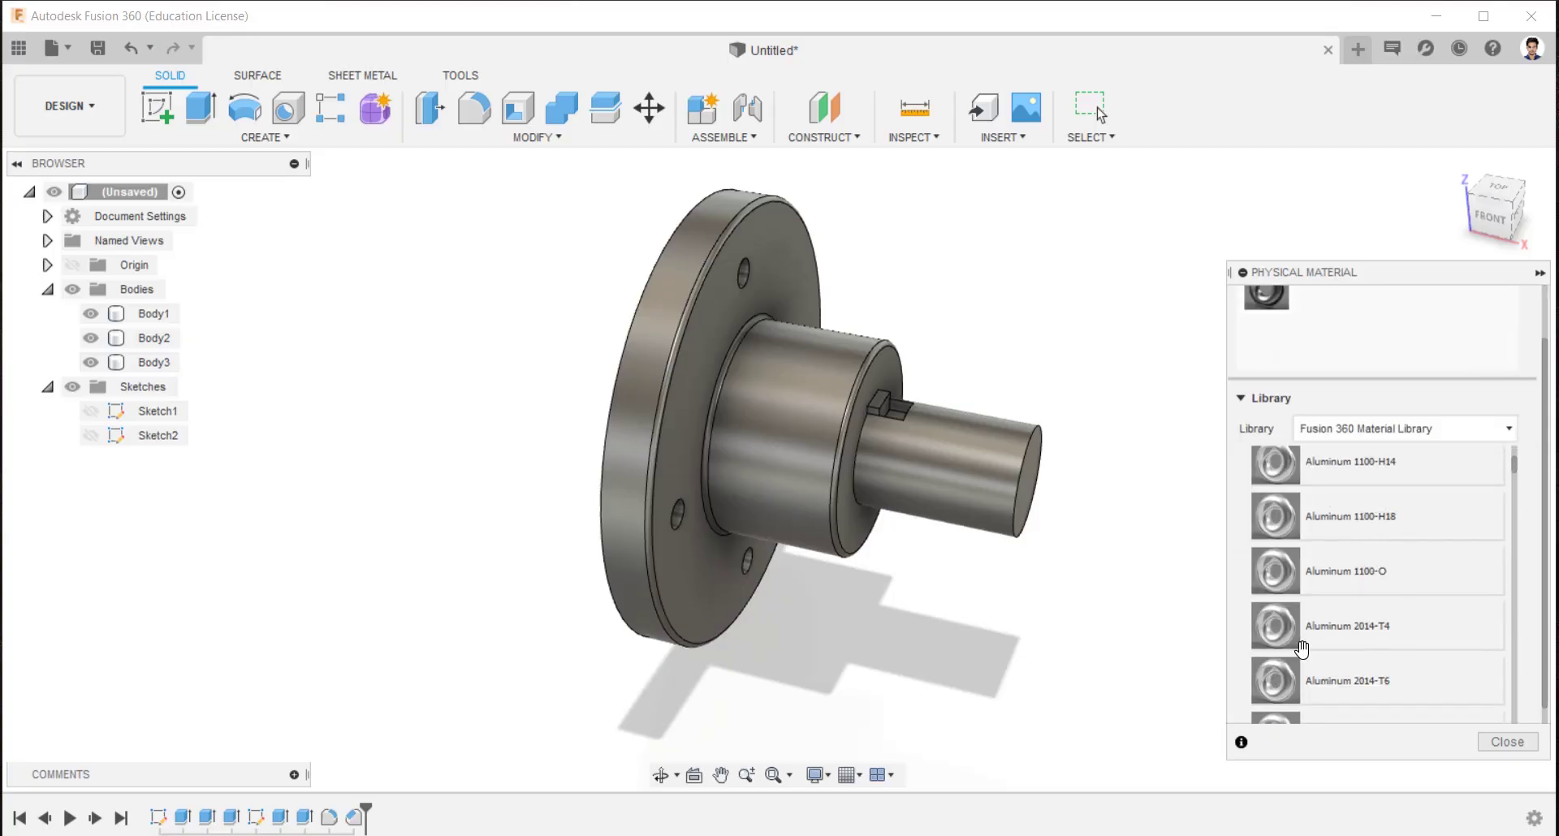
scroll(1315, 646, "down", 10)
scroll(1324, 641, "down", 15)
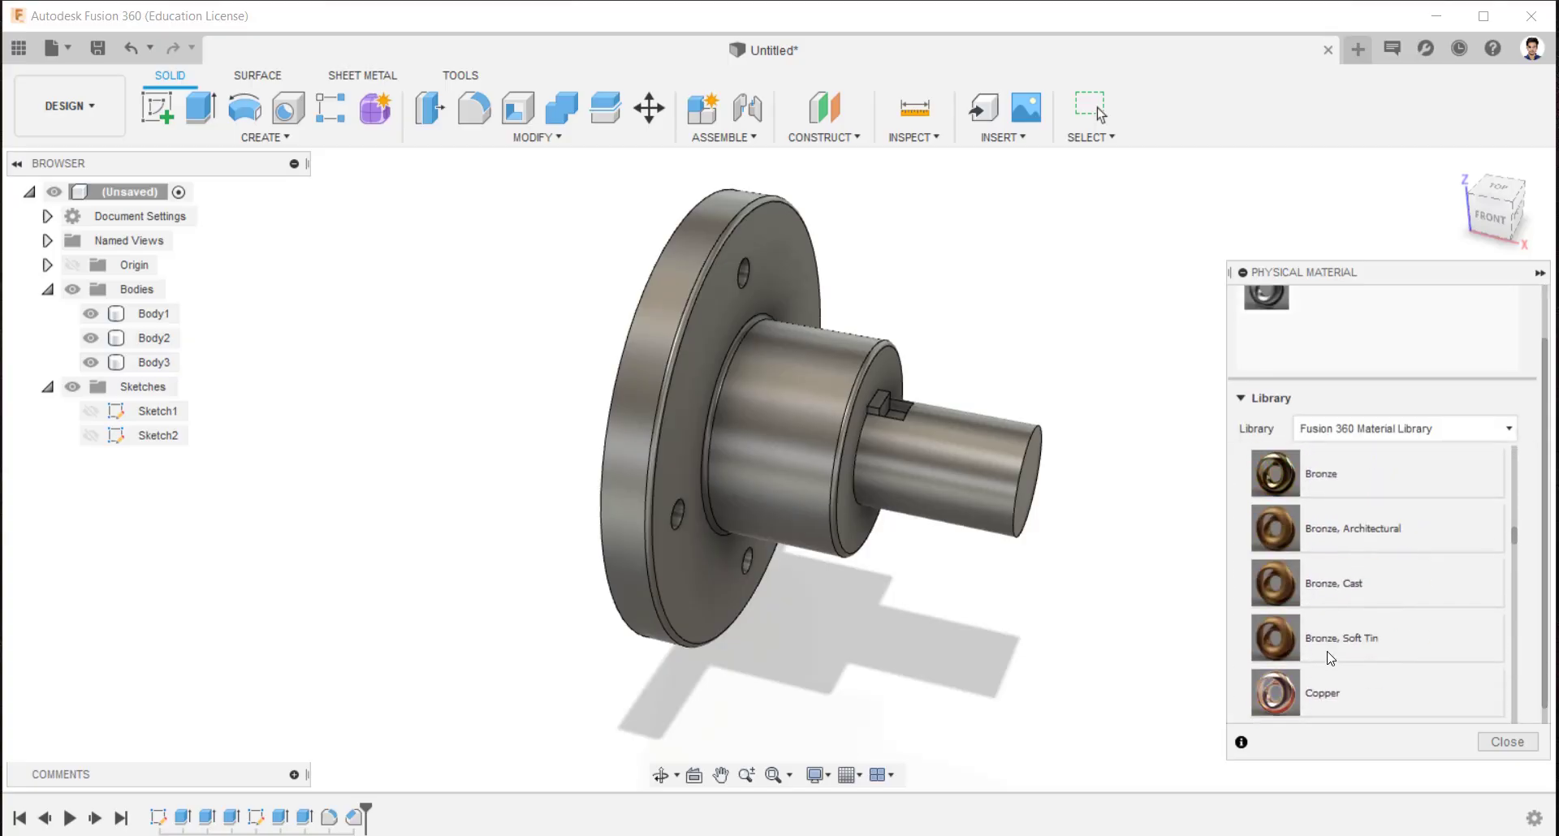
scroll(1340, 617, "up", 3)
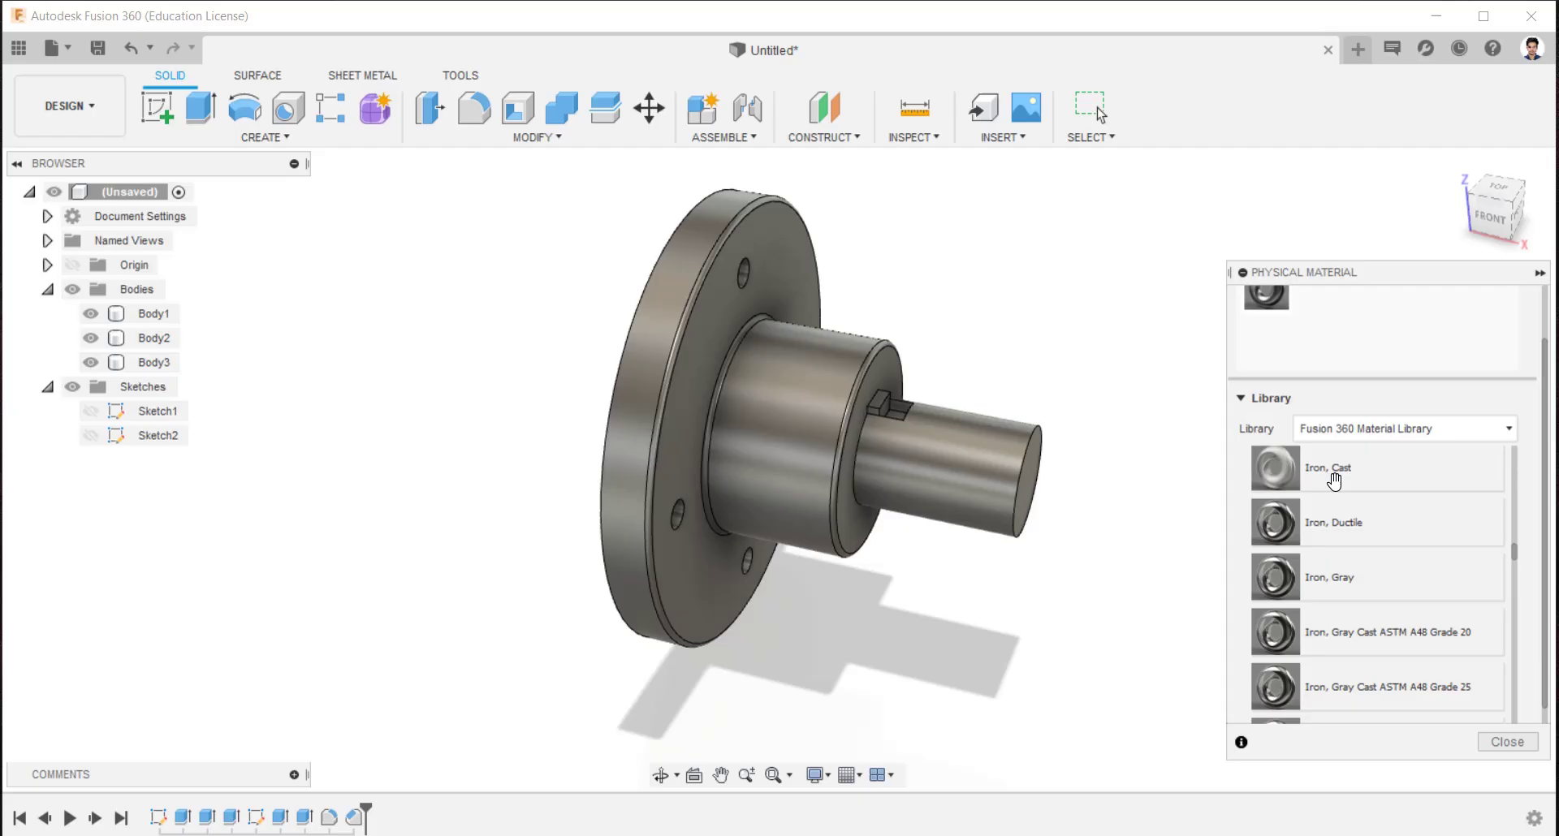
left_click_drag(653, 392, 1077, 513)
Apply Stainless Steel to the flange, close the material panel and return to the home view
scroll(1299, 601, "down", 10)
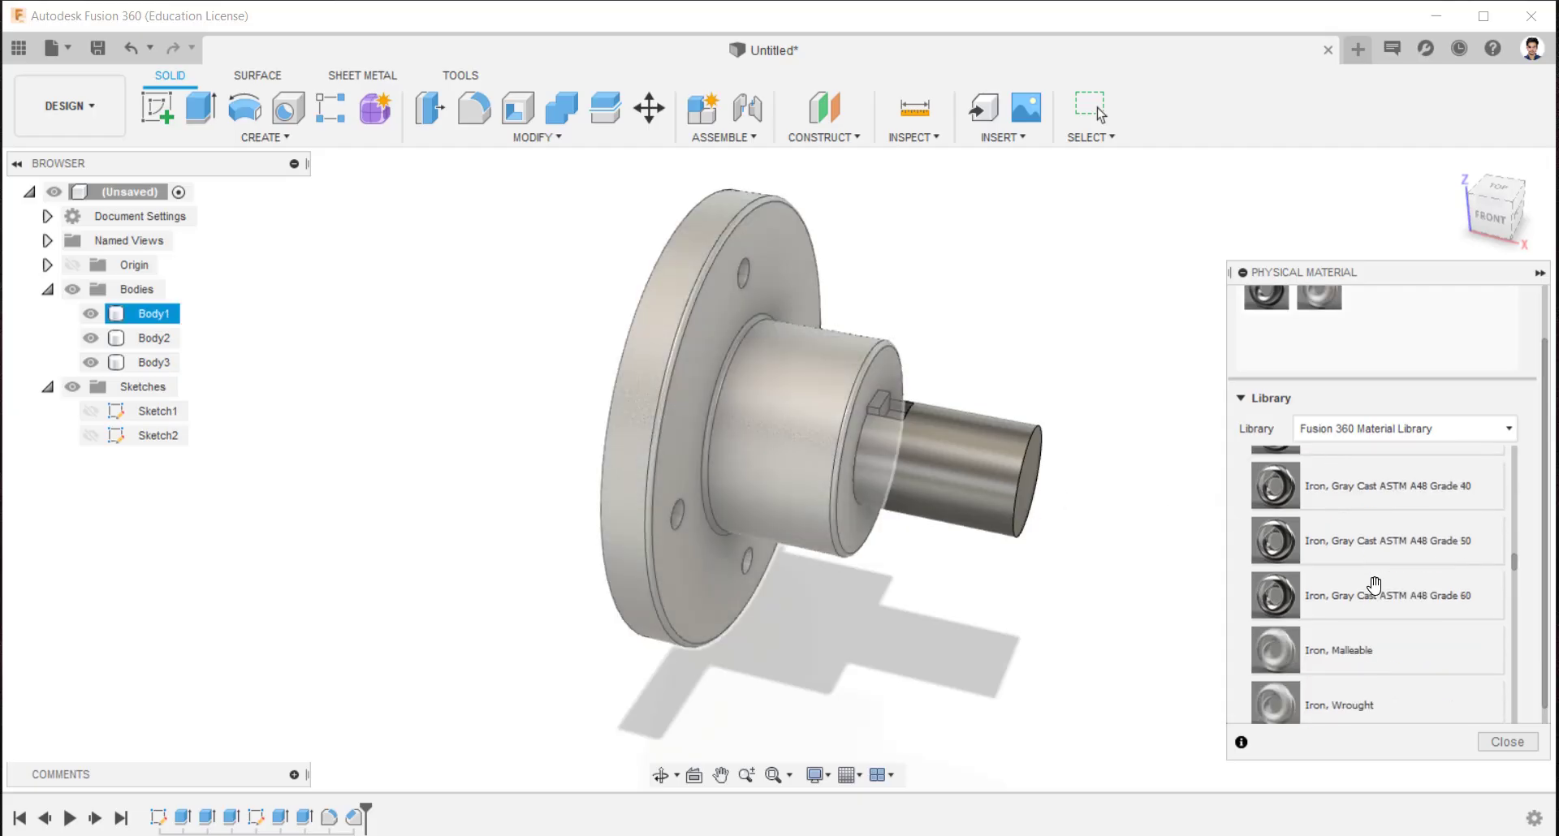
left_click_drag(1375, 473, 979, 401)
mouse_move(979, 401)
middle_mouse_down("shift")
mouse_move(958, 390)
mouse_move(995, 392)
middle_mouse_up("shift")
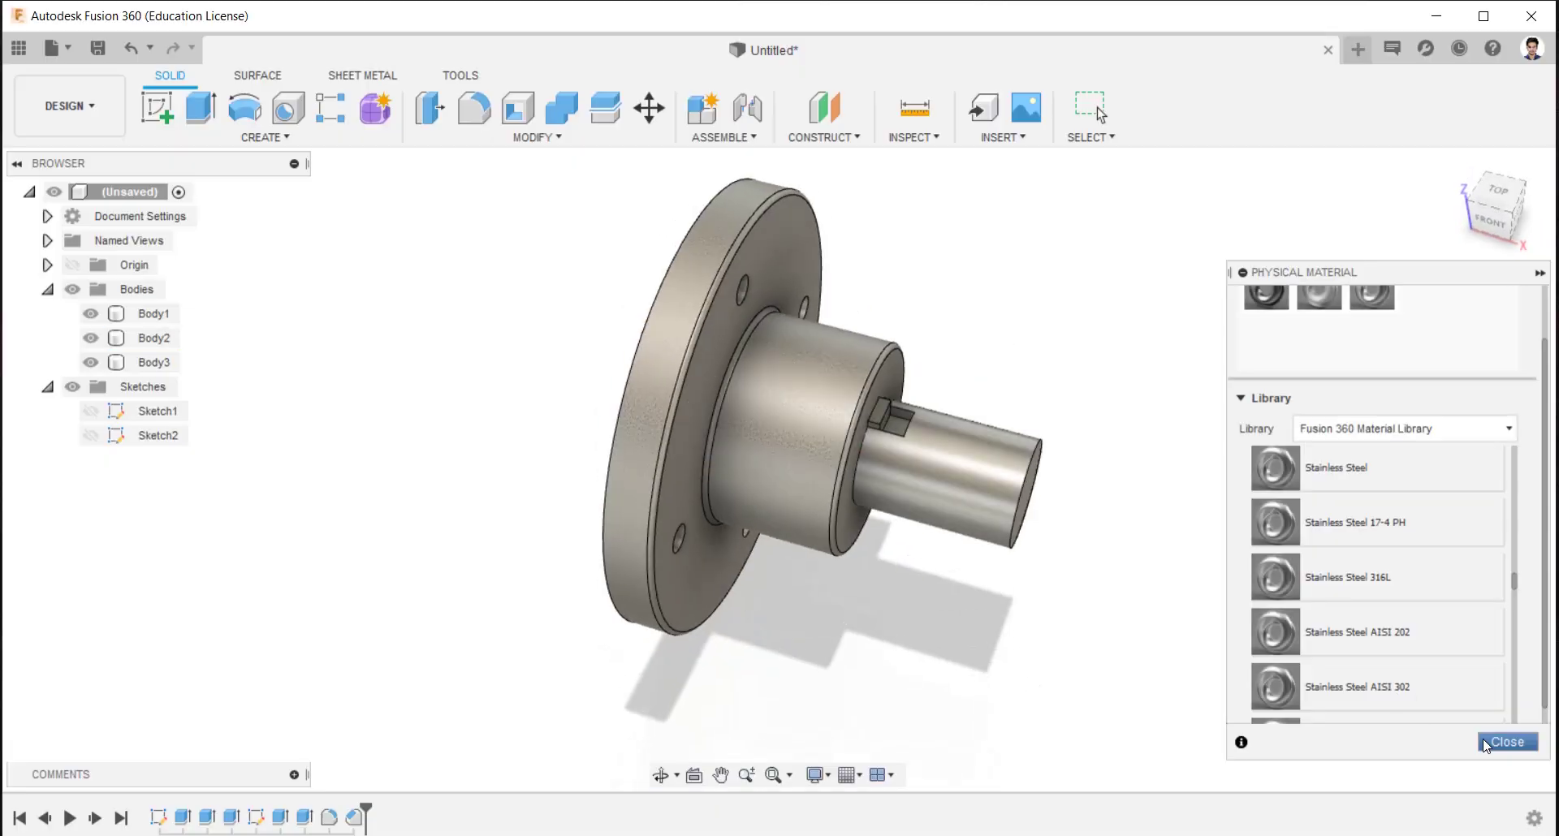
left_click(1506, 742)
middle_click_drag(1242, 620, 1080, 467, "shift")
left_click(1457, 164)
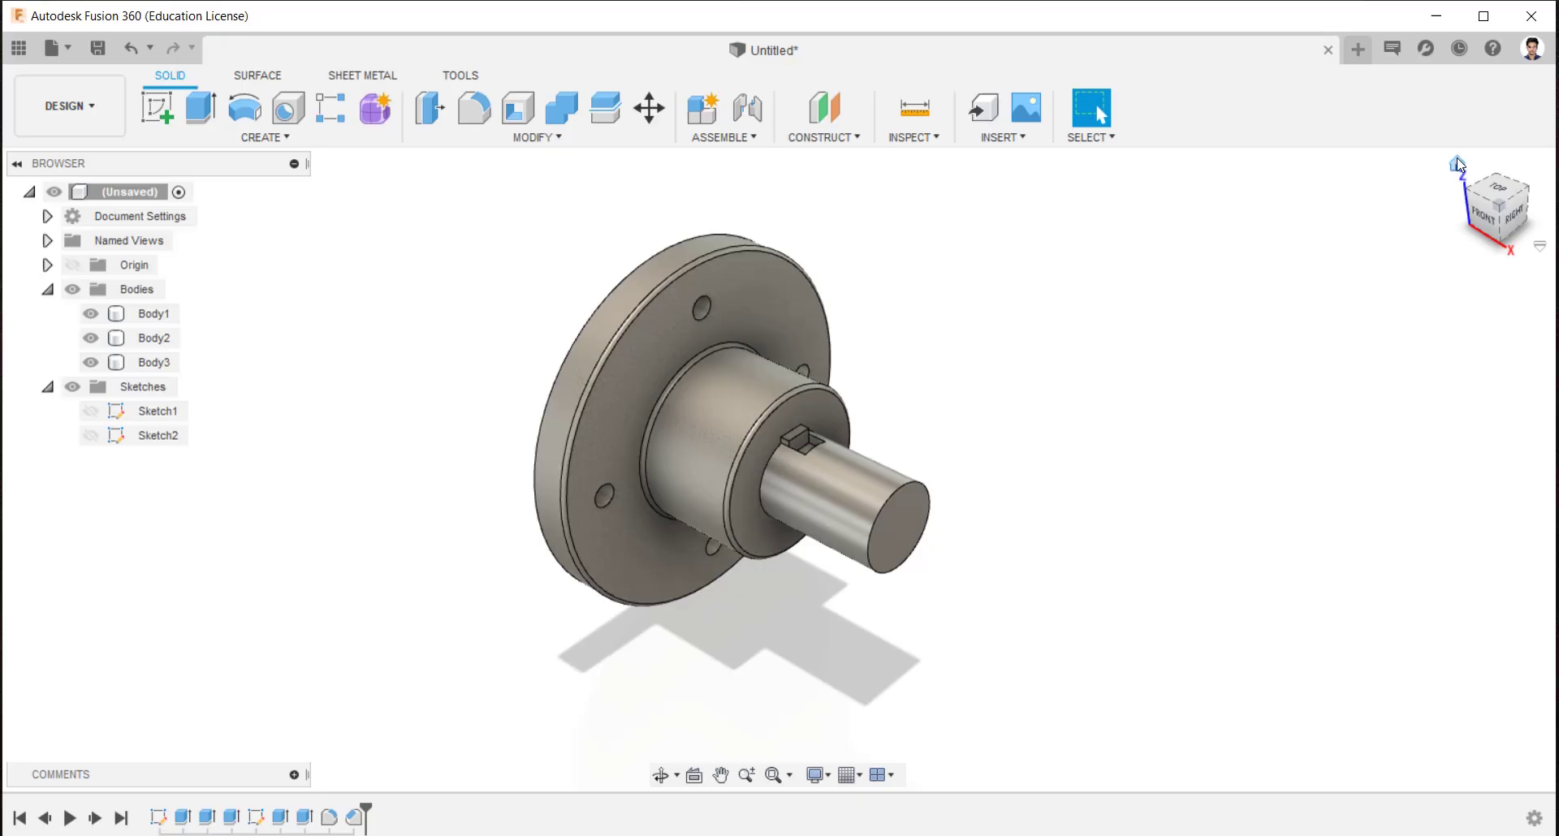
Rename Body1, Body2 and Body3 in the Browser to flange, shaft and key
left_click(146, 317)
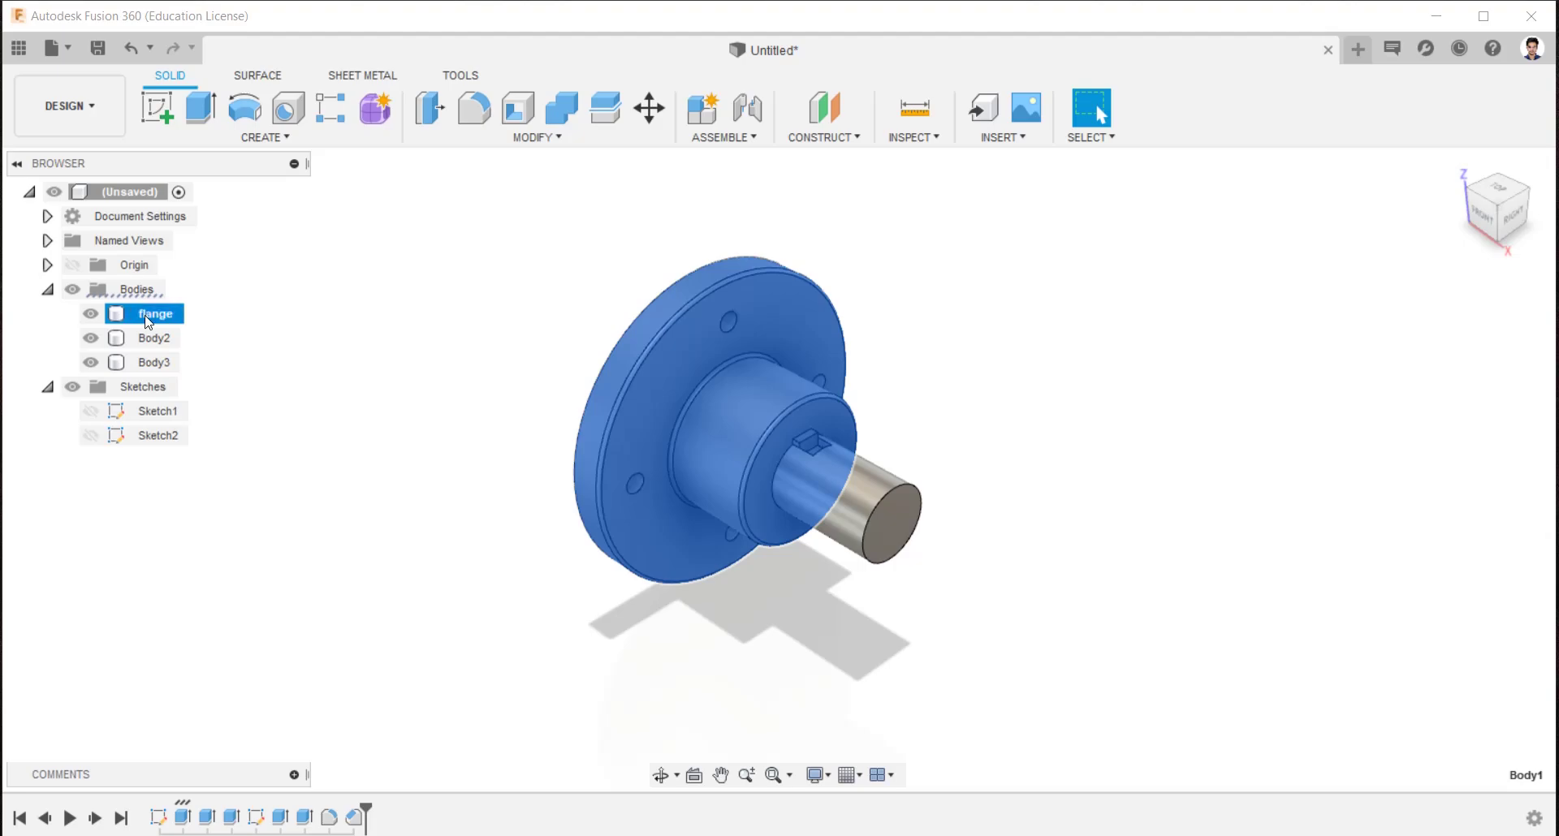
double_click(155, 340)
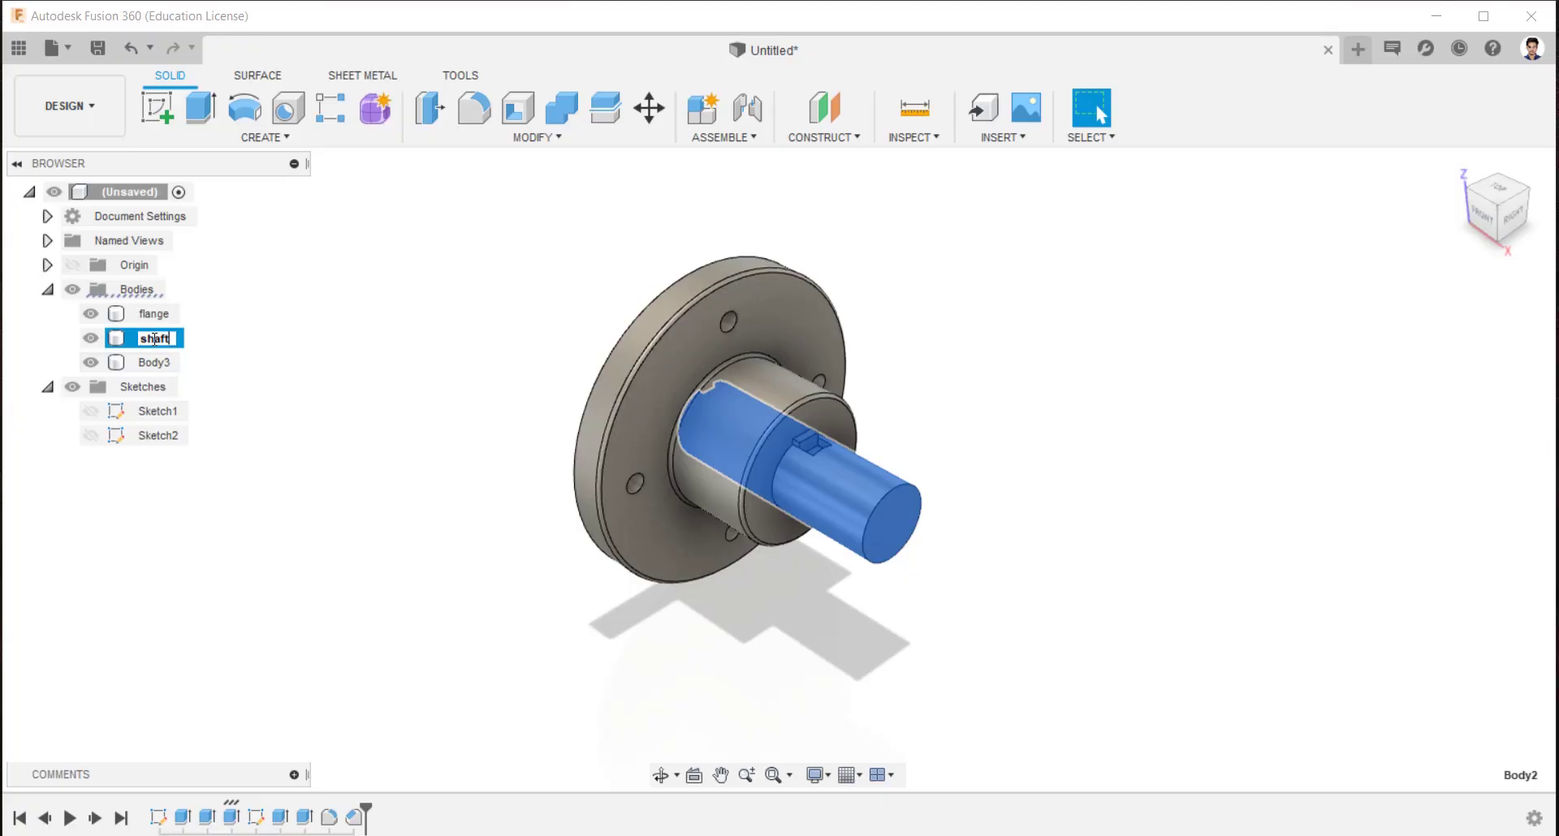
double_click(168, 363)
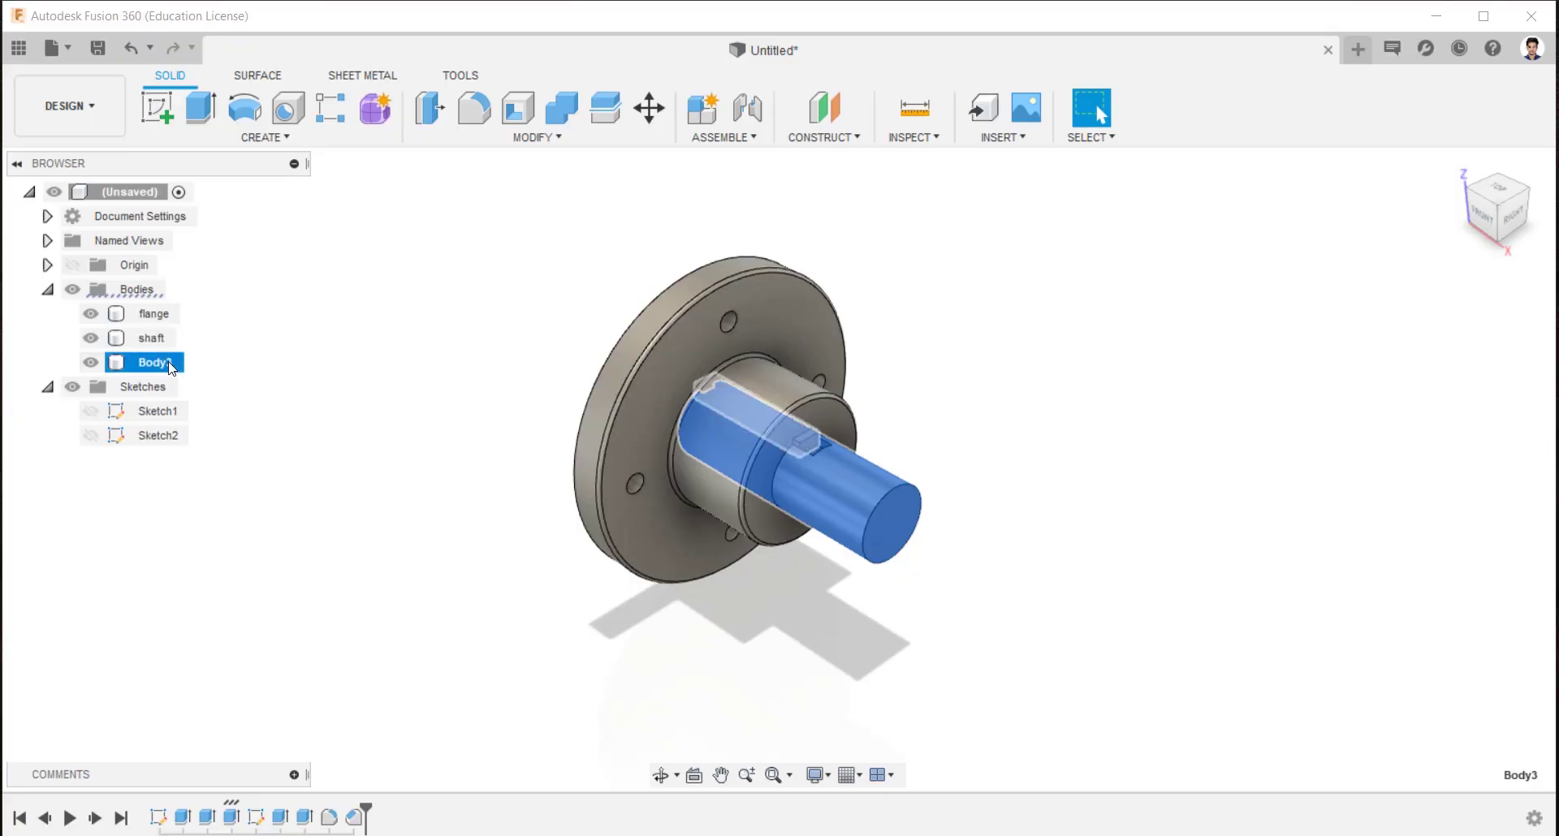
type("key")
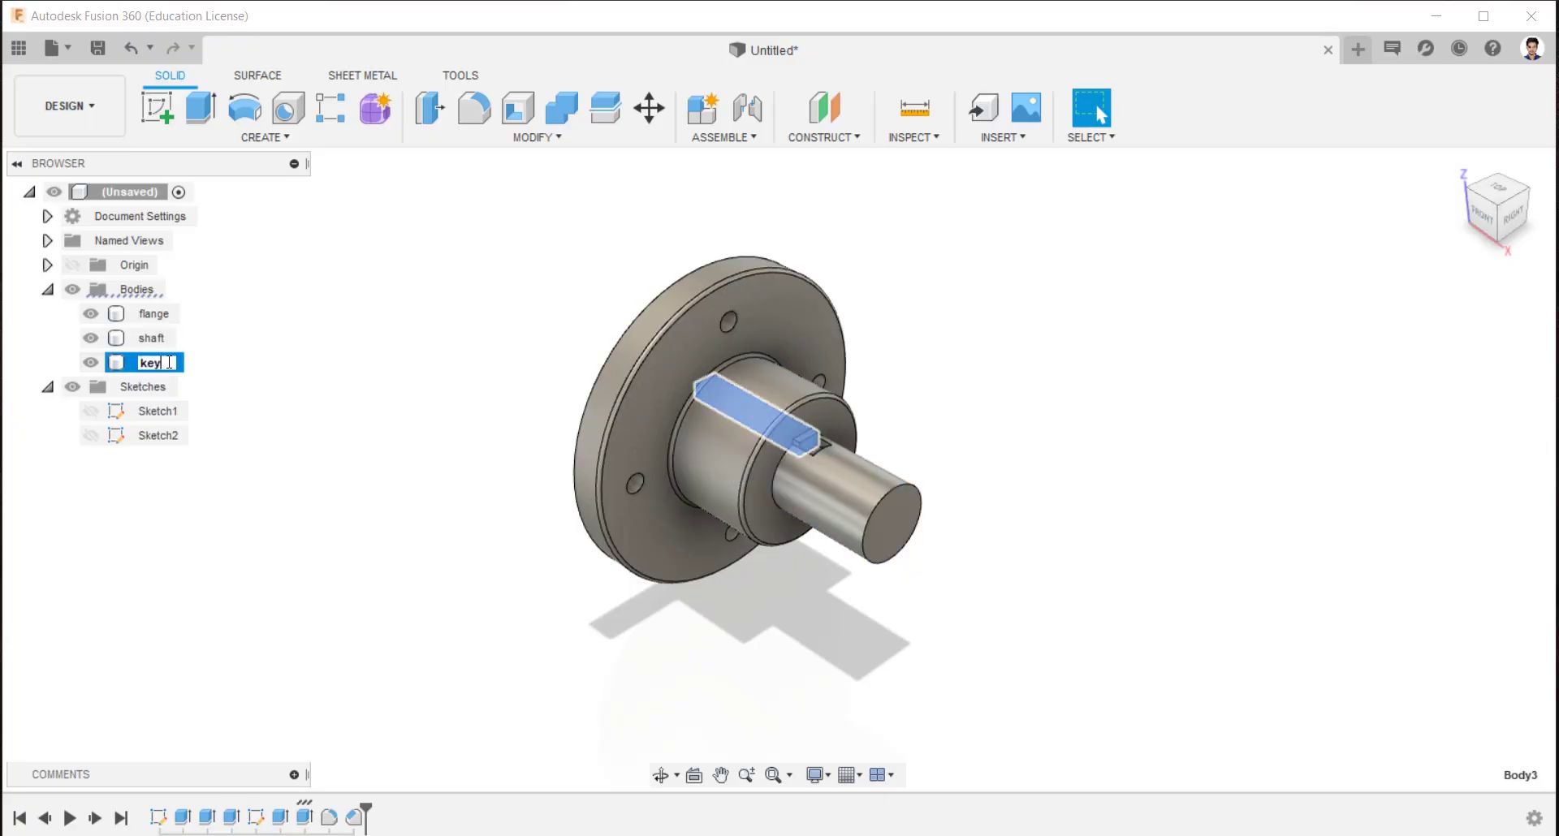
key("Return")
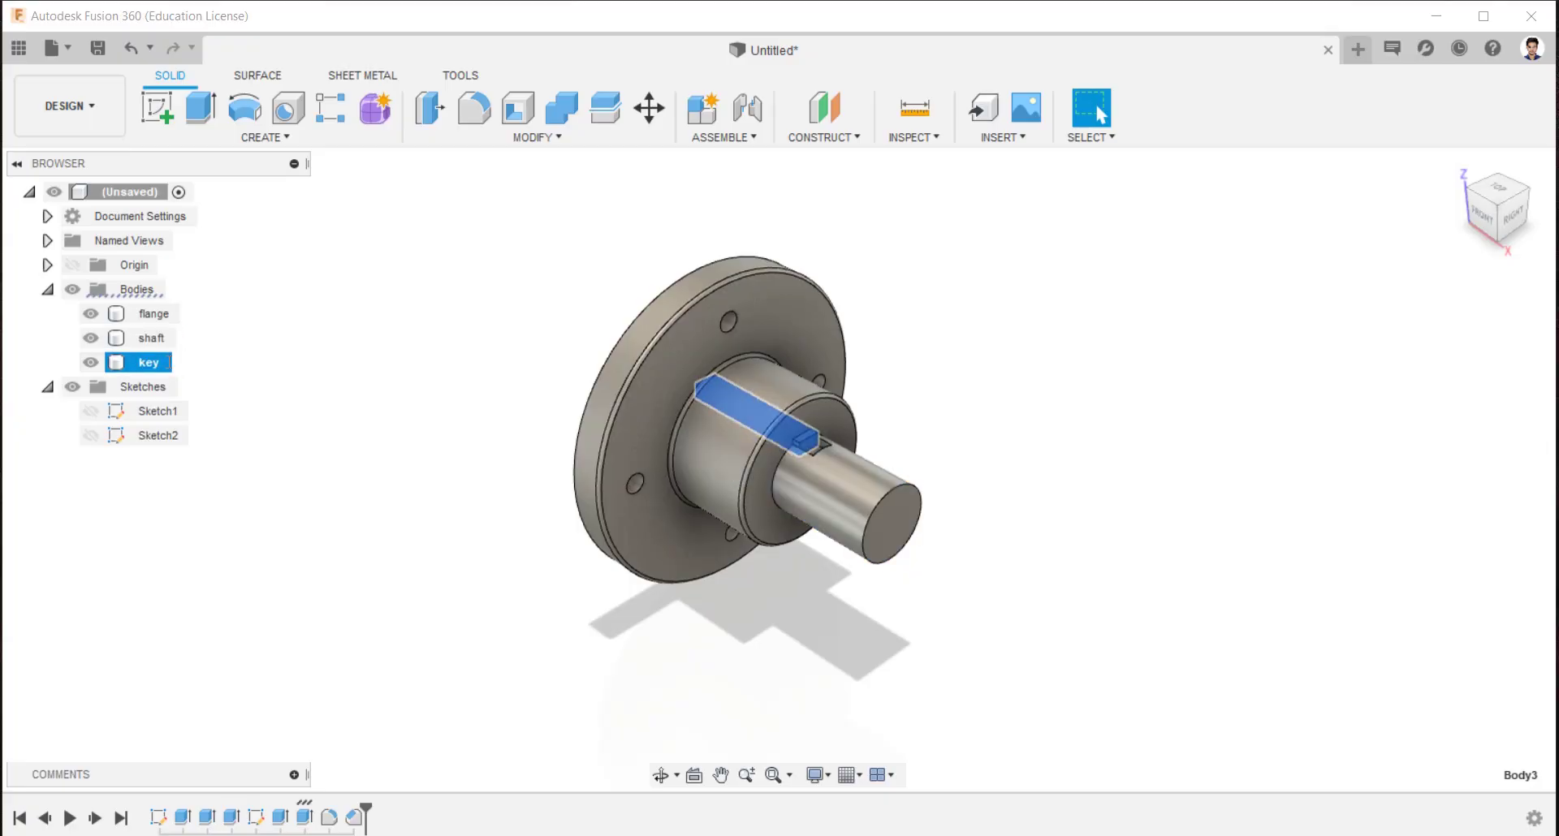
Convert the flange, shaft and key bodies into components flange:1, shaft:1 and key:1
right_click(140, 314)
left_click(194, 369)
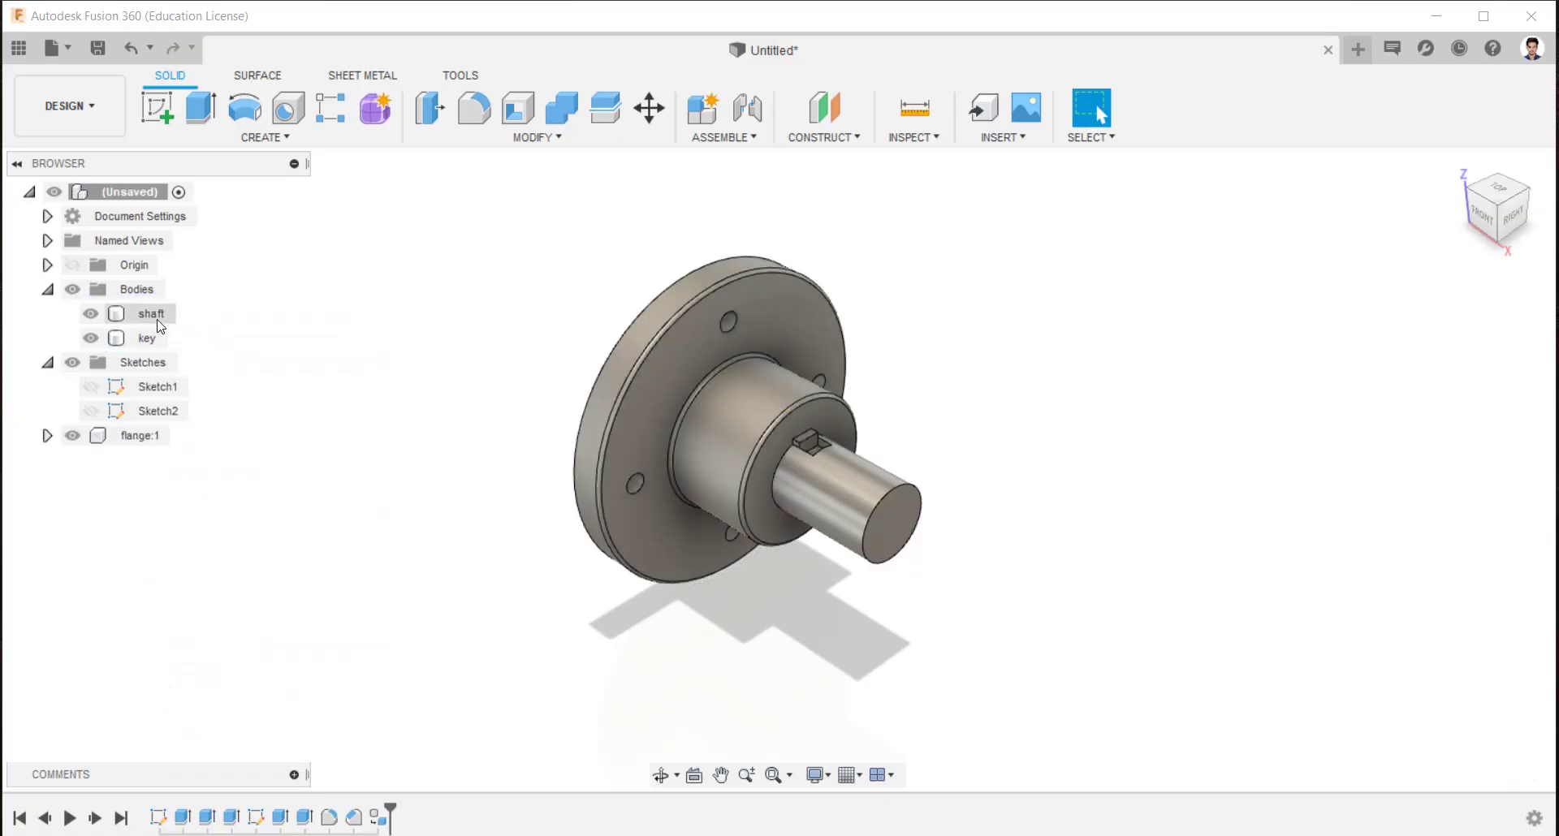
right_click(157, 317)
left_click(215, 377)
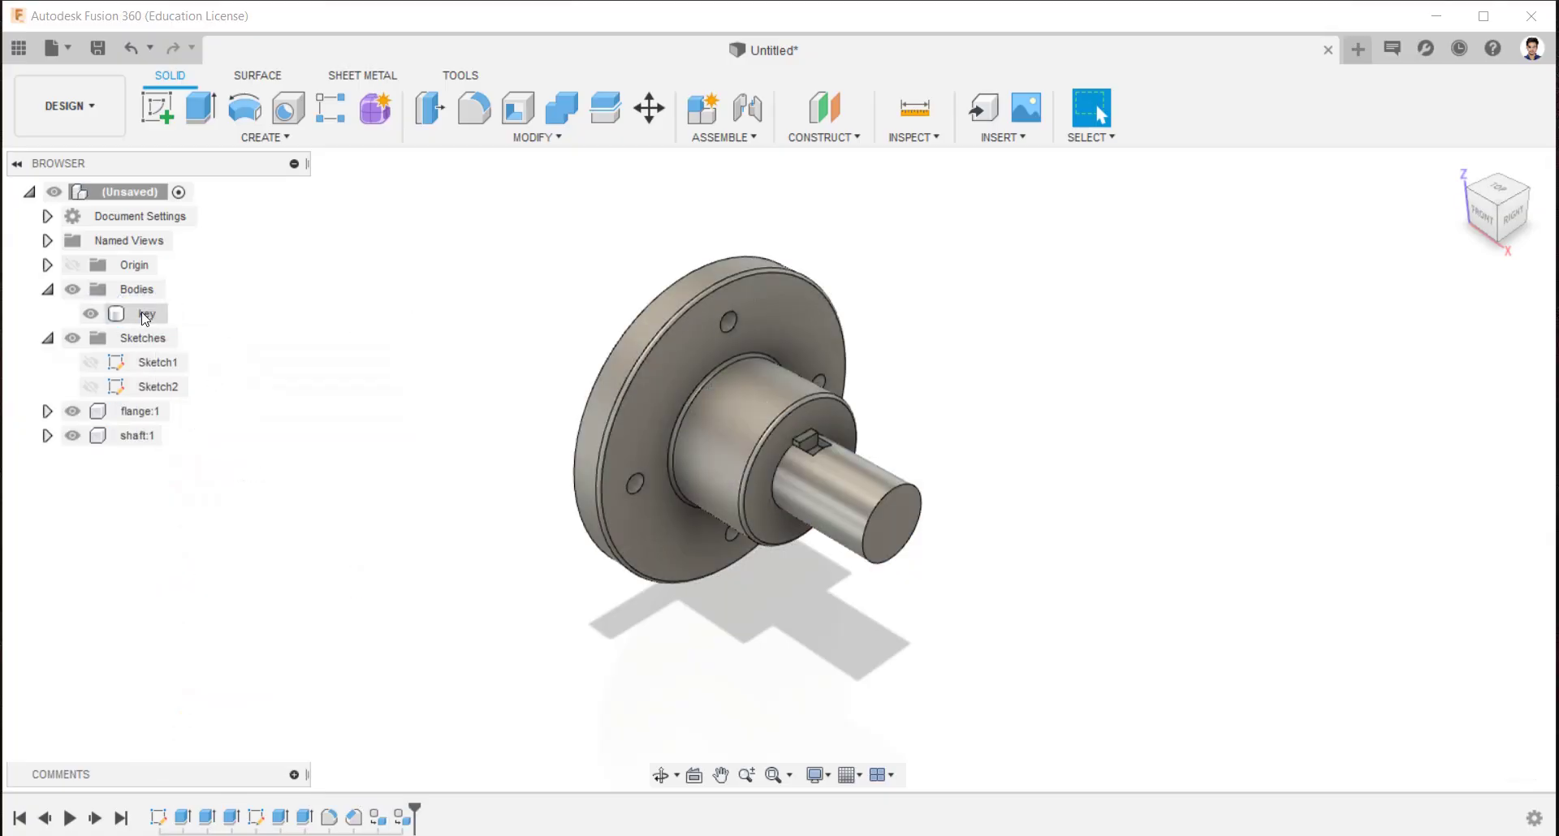
right_click(146, 315)
left_click(247, 386)
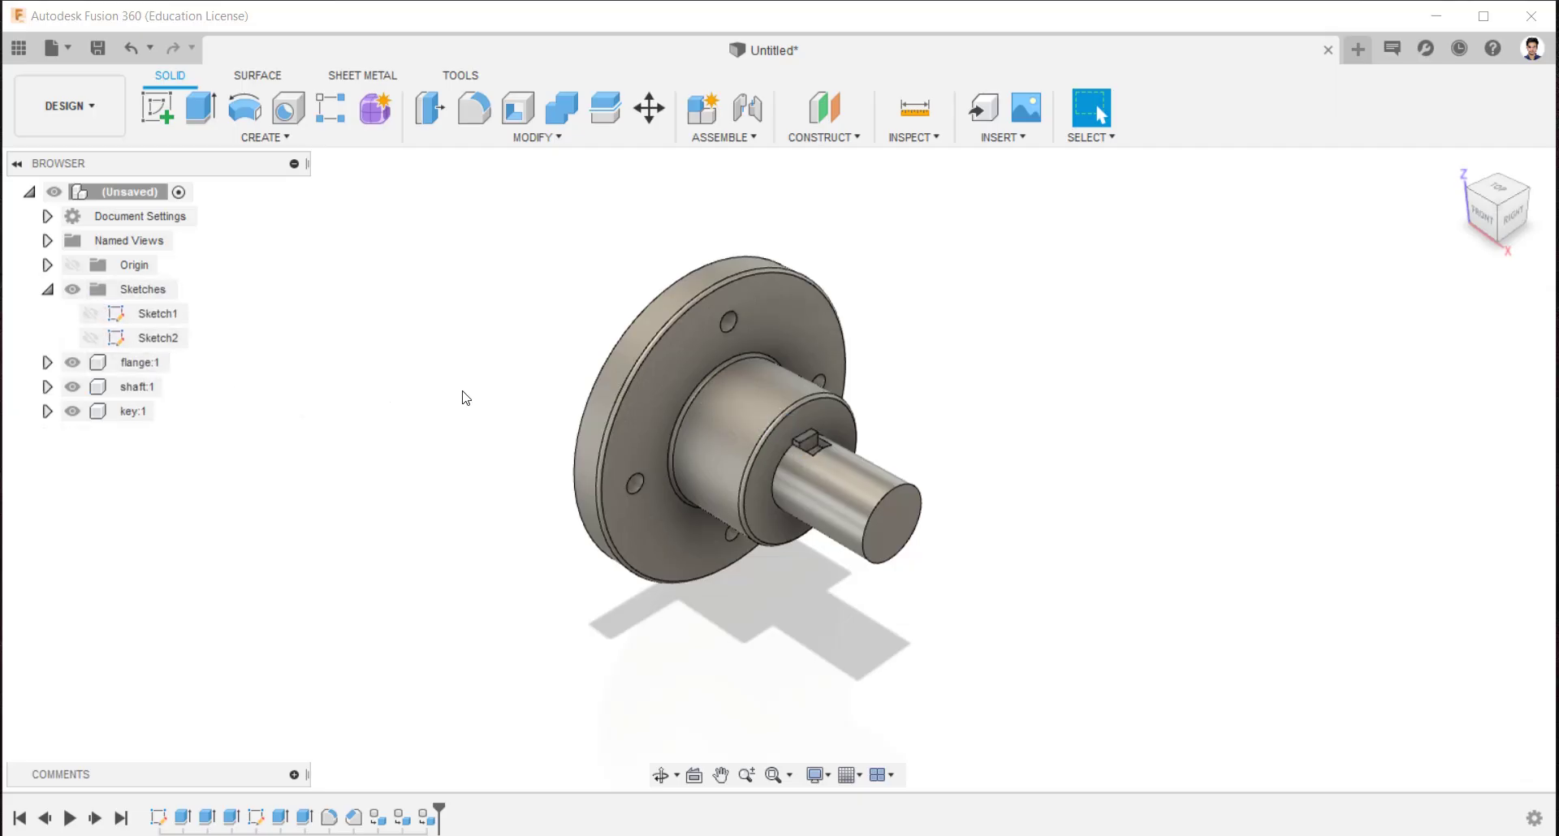
middle_click_drag(465, 398, 602, 384, "shift")
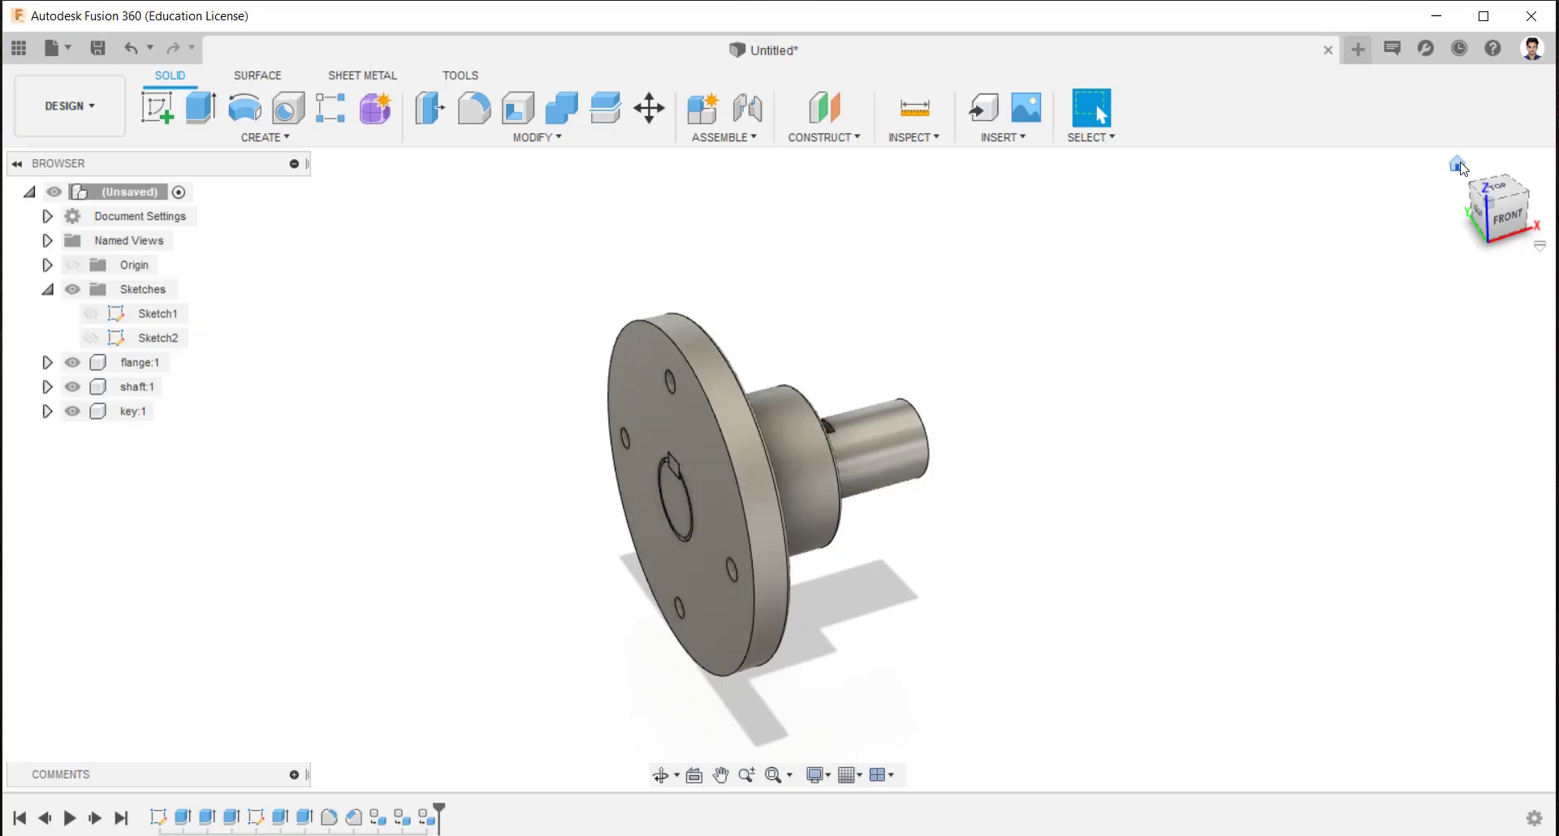
left_click(1458, 166)
middle_click_drag(845, 376, 981, 260, "shift")
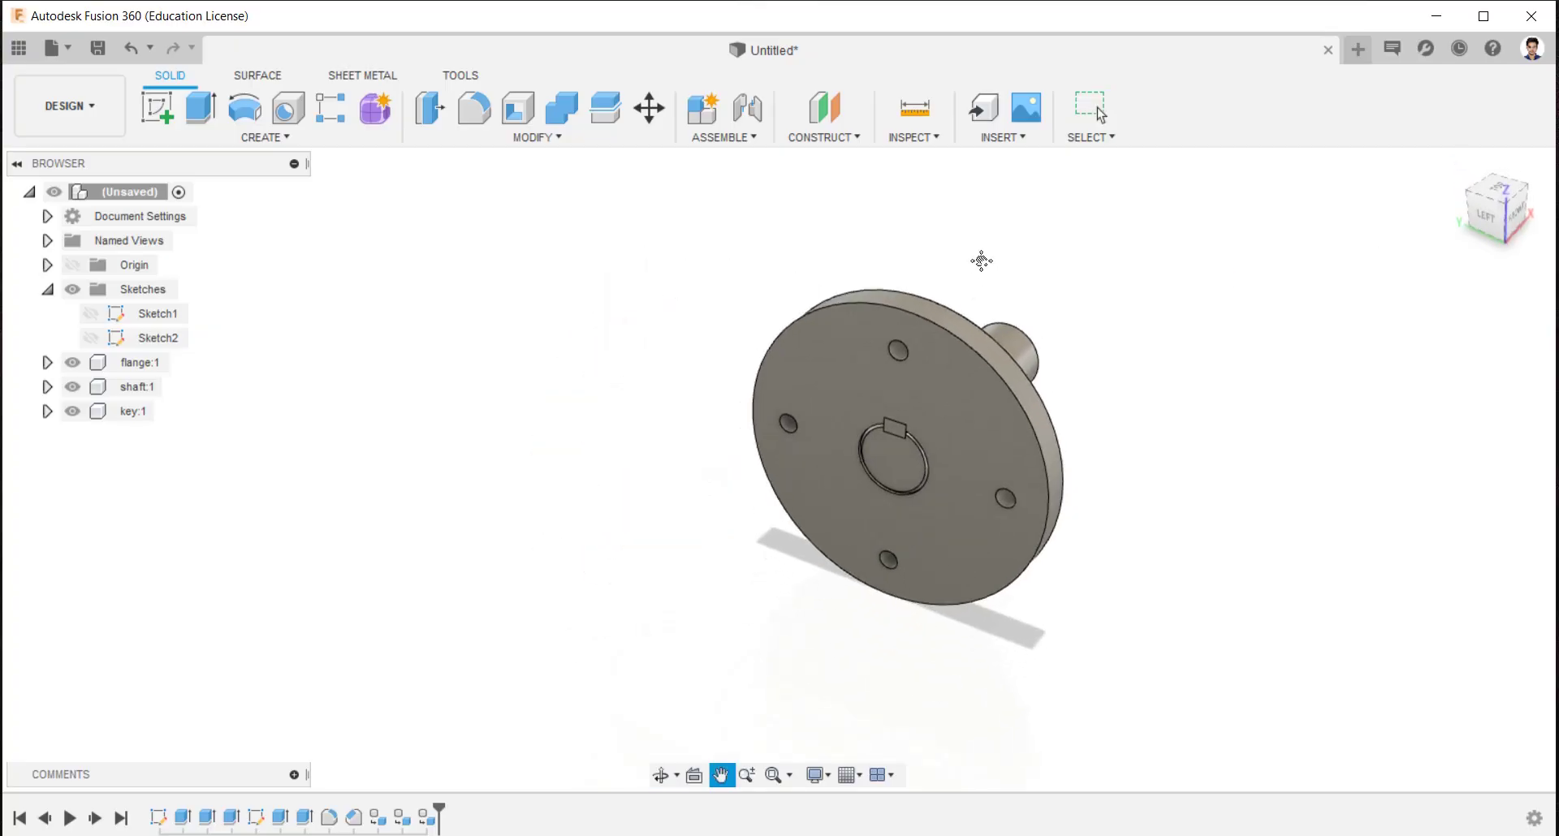
middle_click_drag(995, 349, 888, 343, "shift")
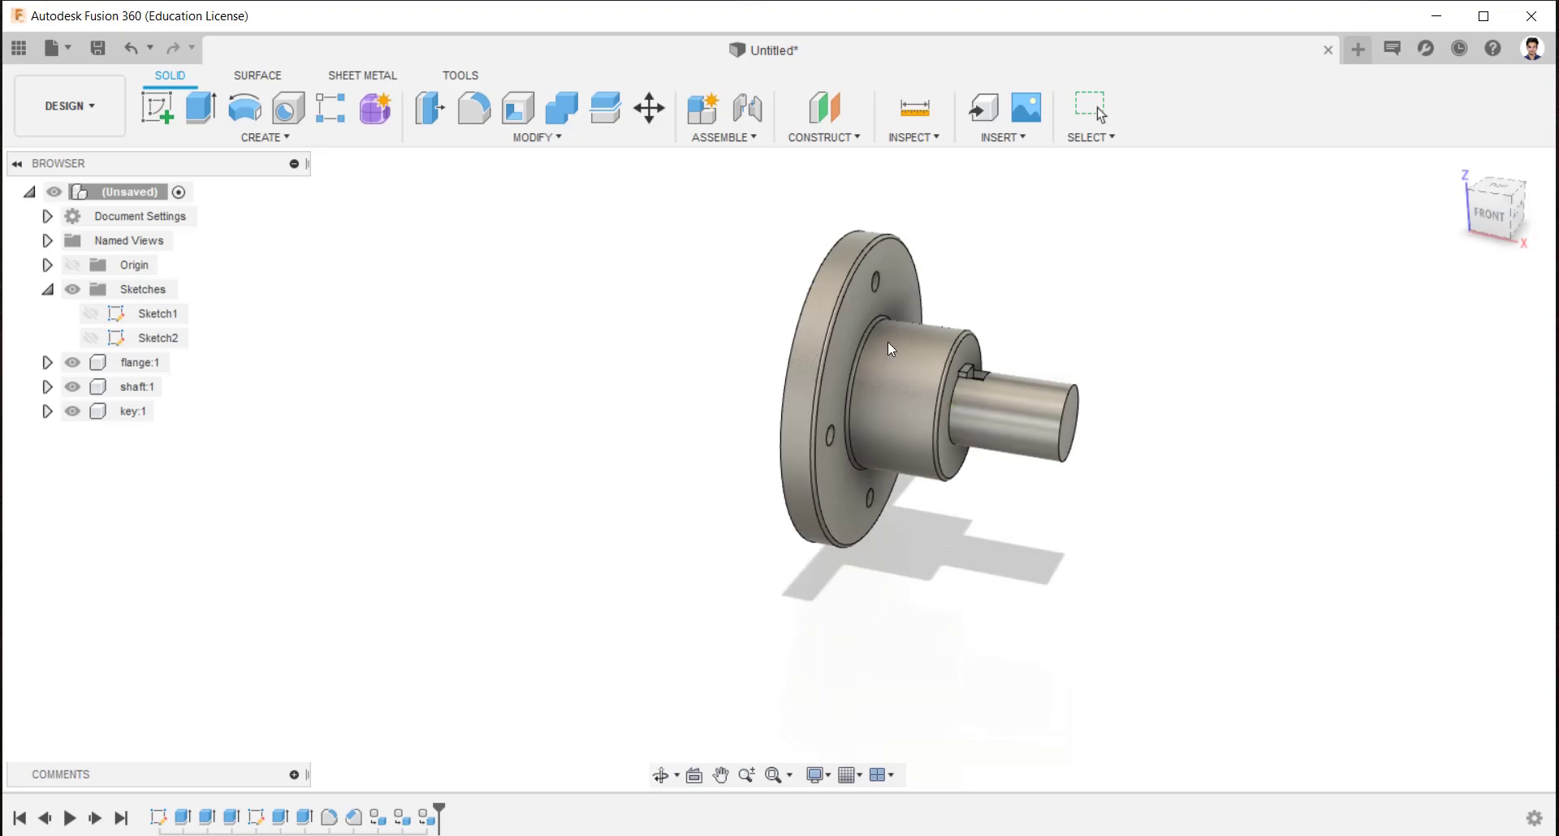
Start a Components-type Mirror and select the flange, key and shaft
left_click(198, 132)
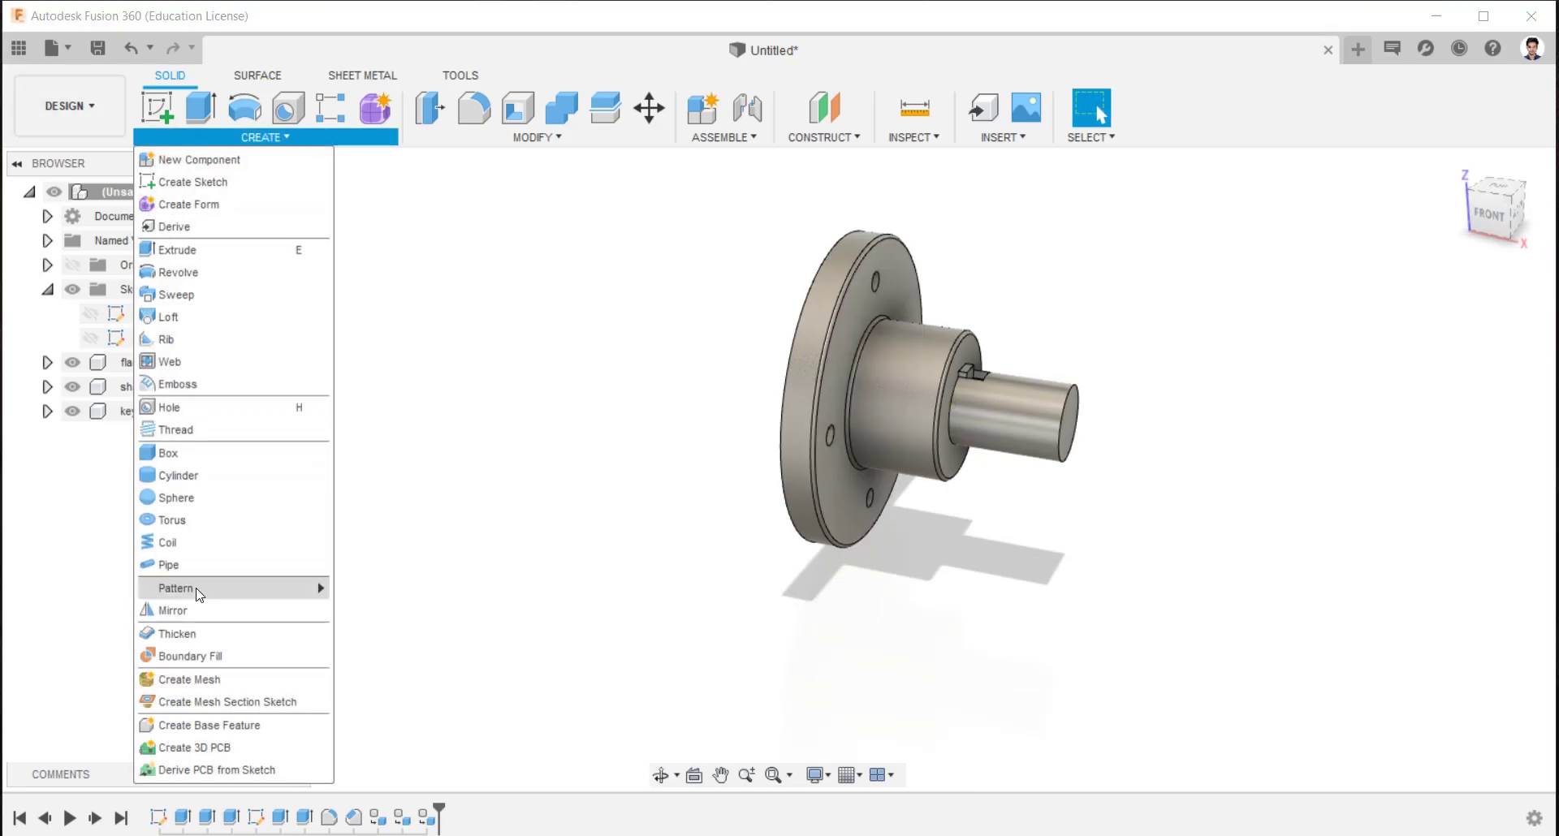
left_click(196, 609)
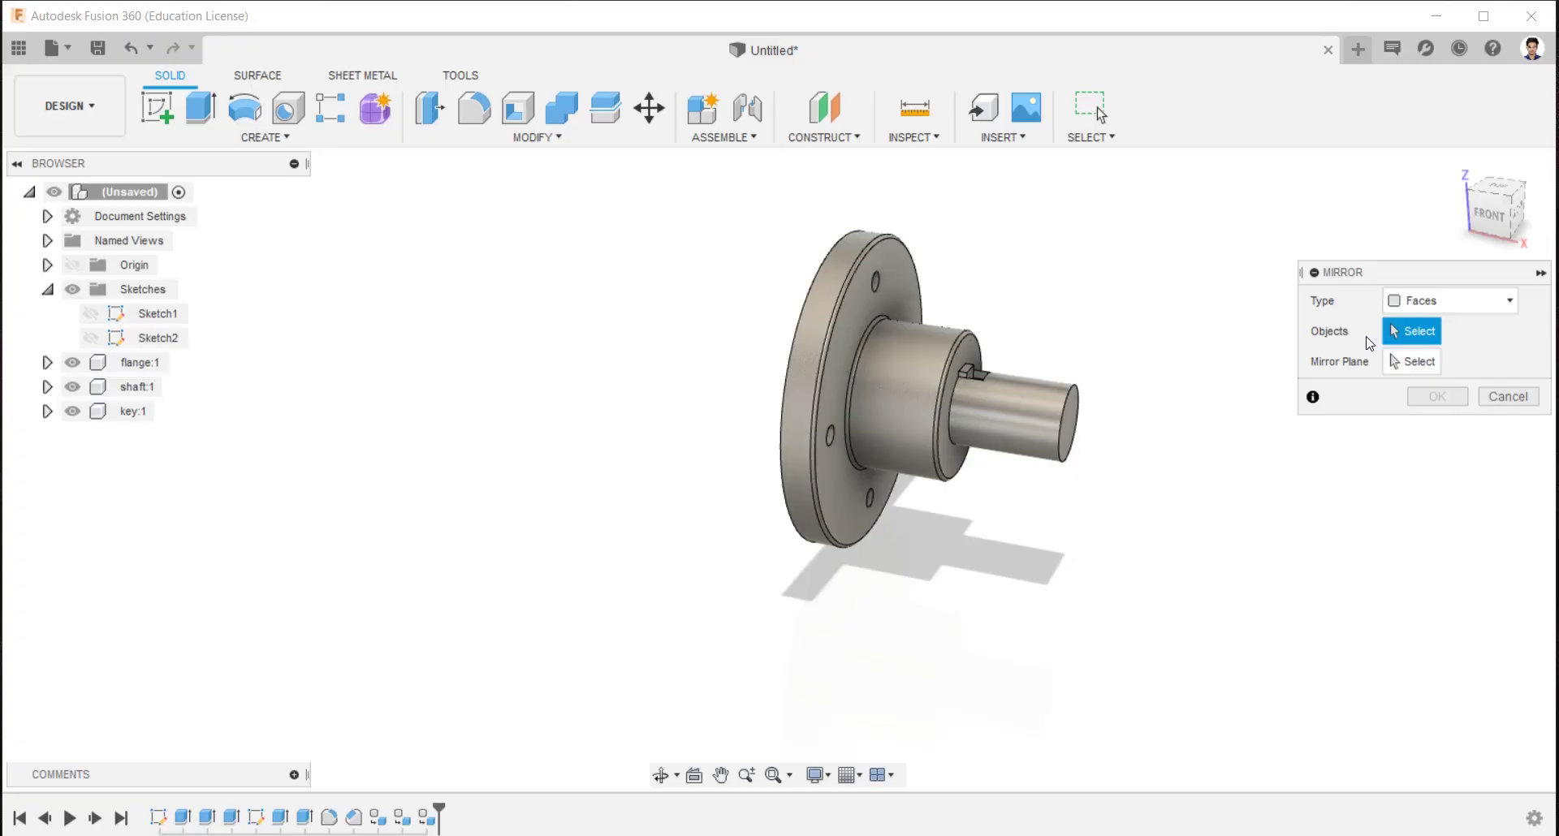
left_click(1472, 302)
left_click(1452, 396)
left_click(800, 408)
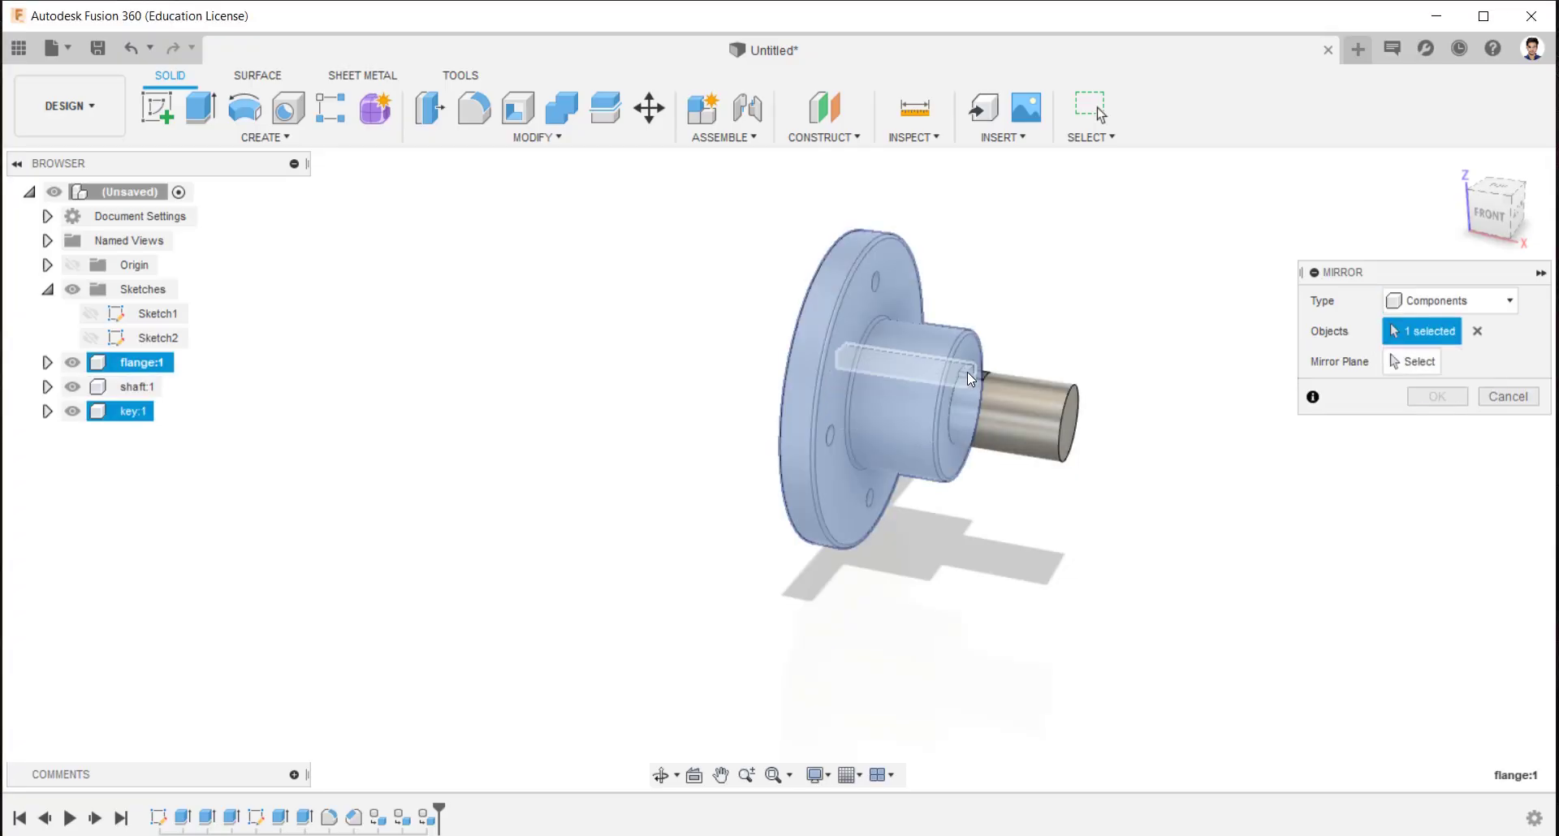
left_click(967, 372)
left_click(1025, 410)
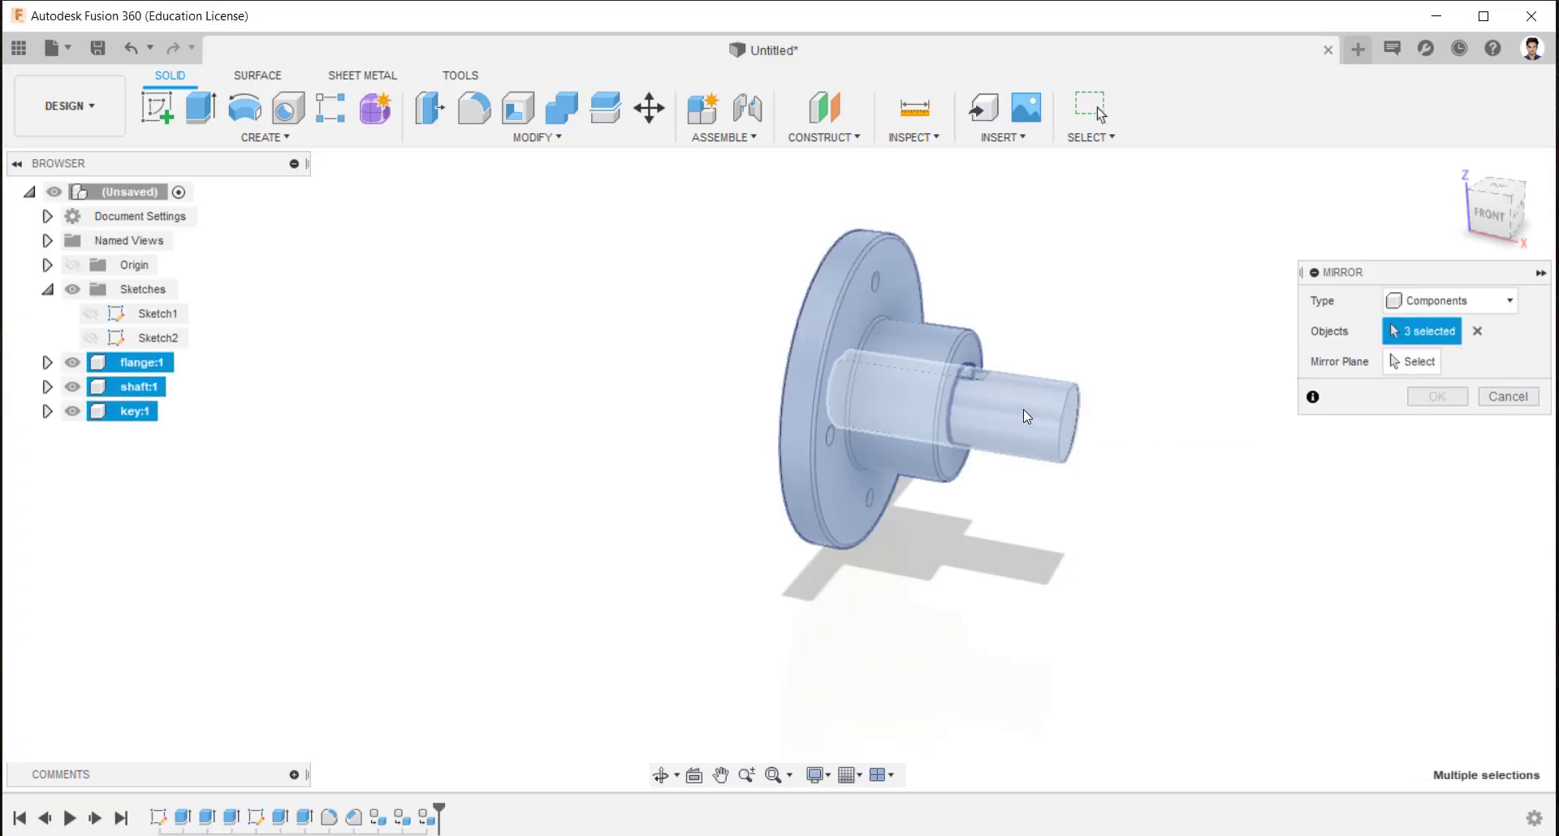
Use the flange's outer face as the mirror plane, confirm, and view the left side
left_click(1435, 366)
middle_click_drag(998, 409, 1099, 417, "shift")
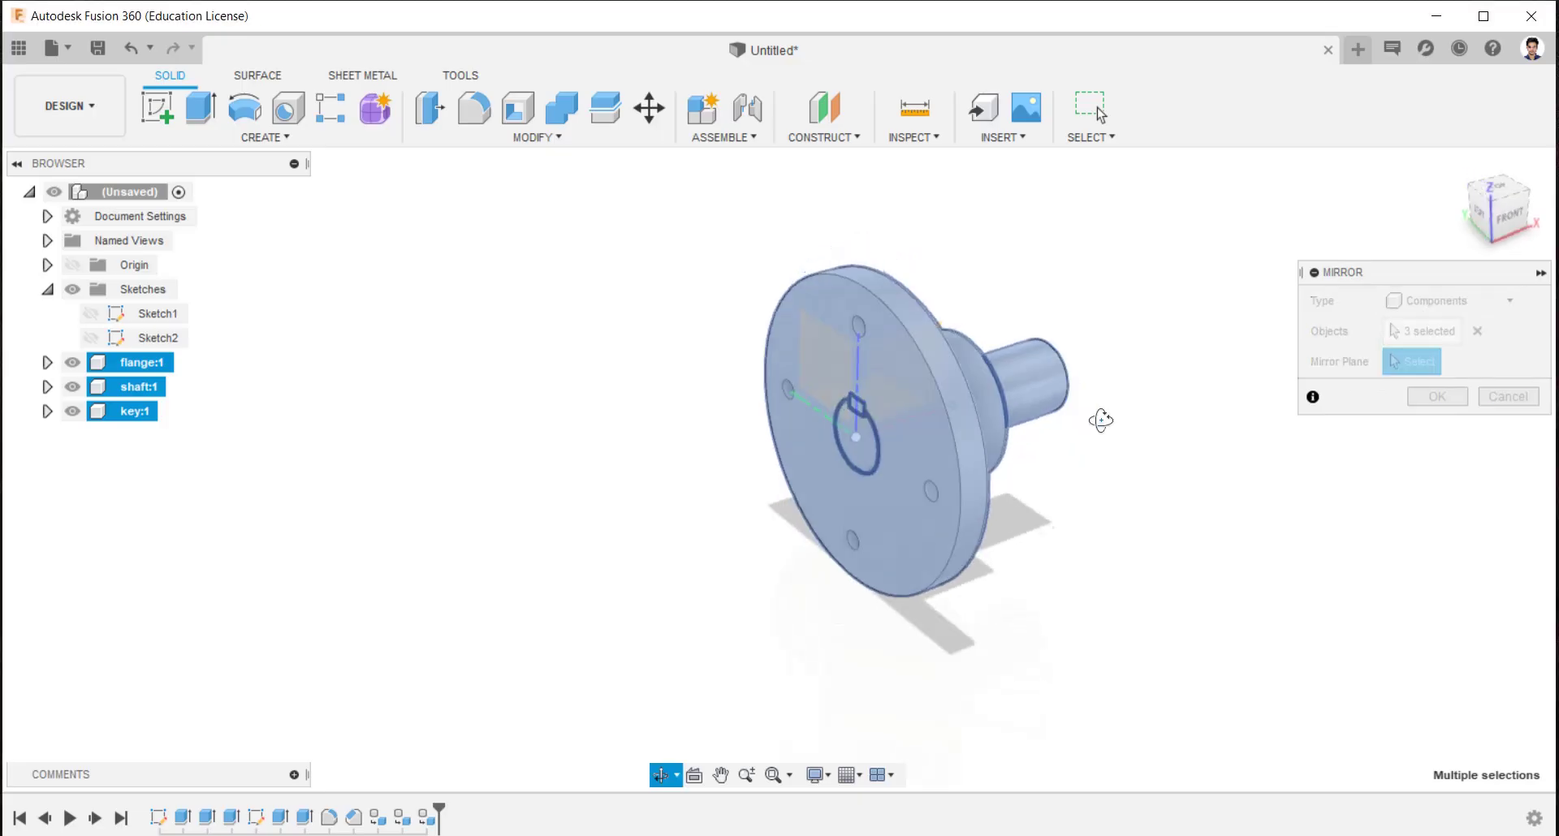
left_click(813, 357)
left_click(1509, 215)
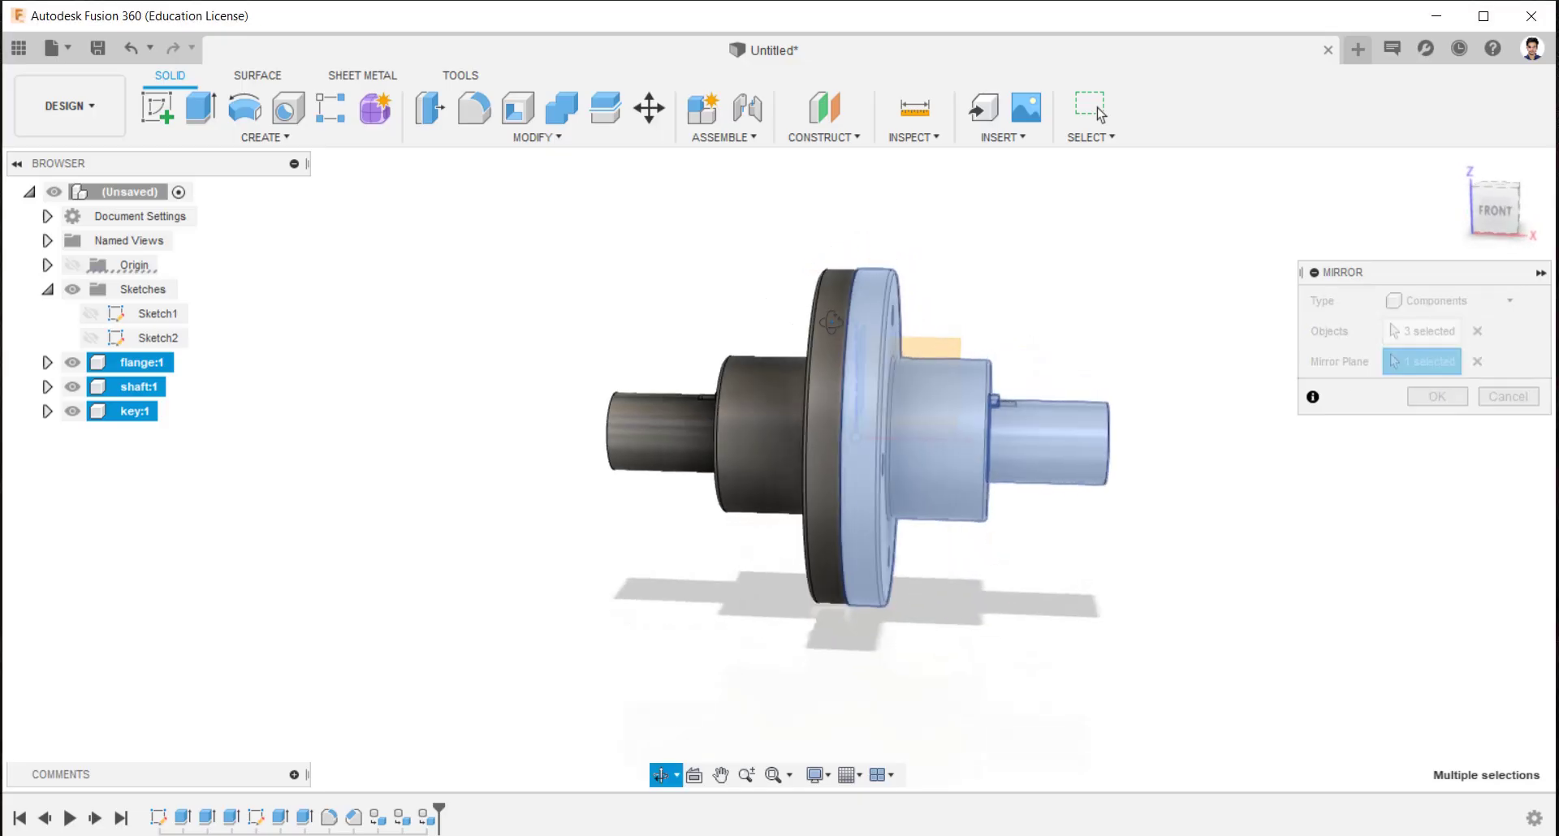
left_click(1437, 396)
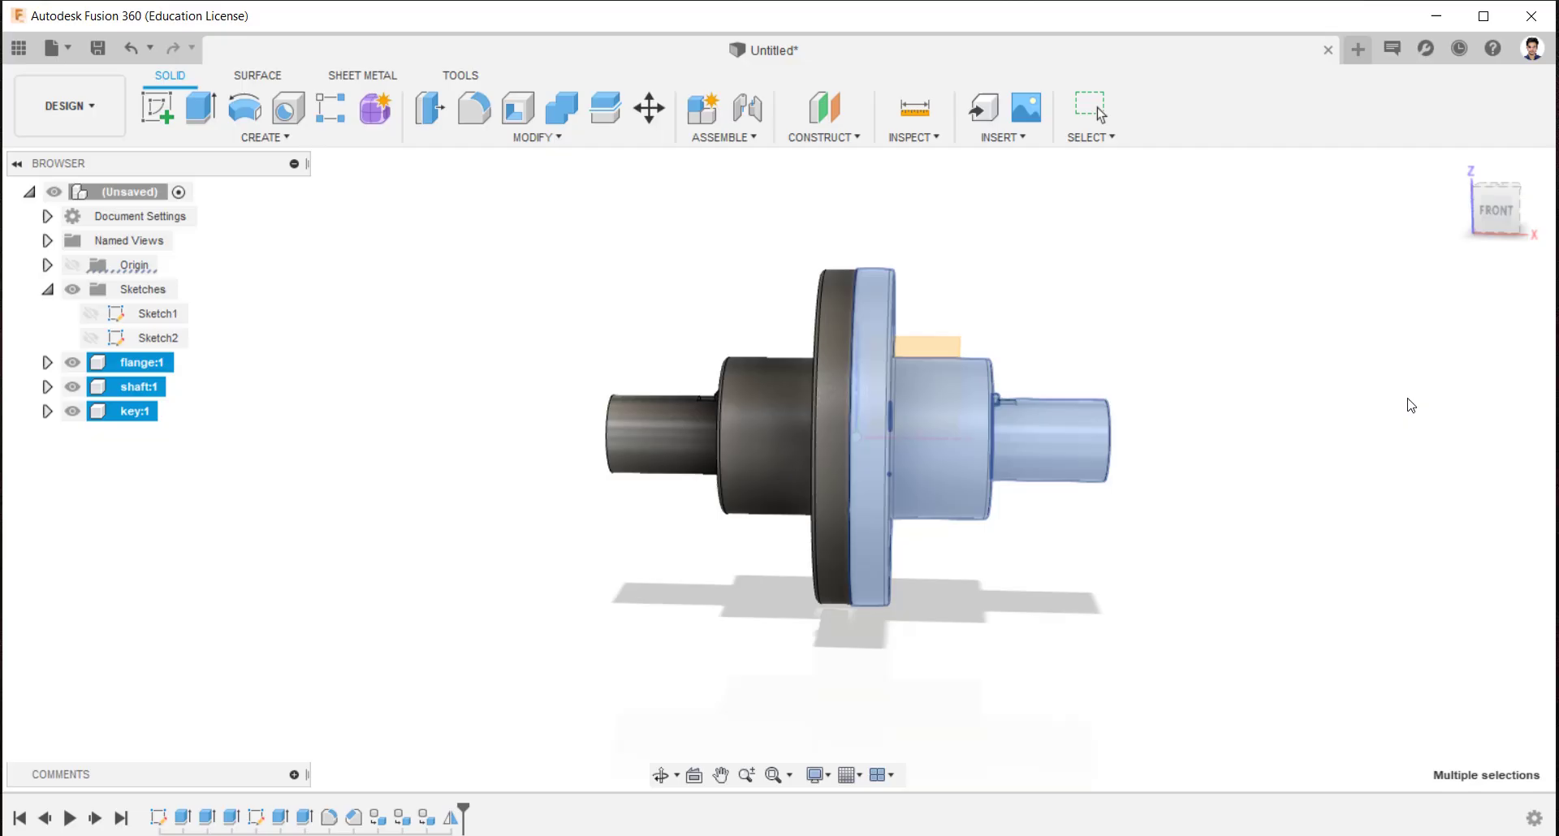
middle_click_drag(1013, 358, 1135, 369, "shift")
left_click(1507, 212)
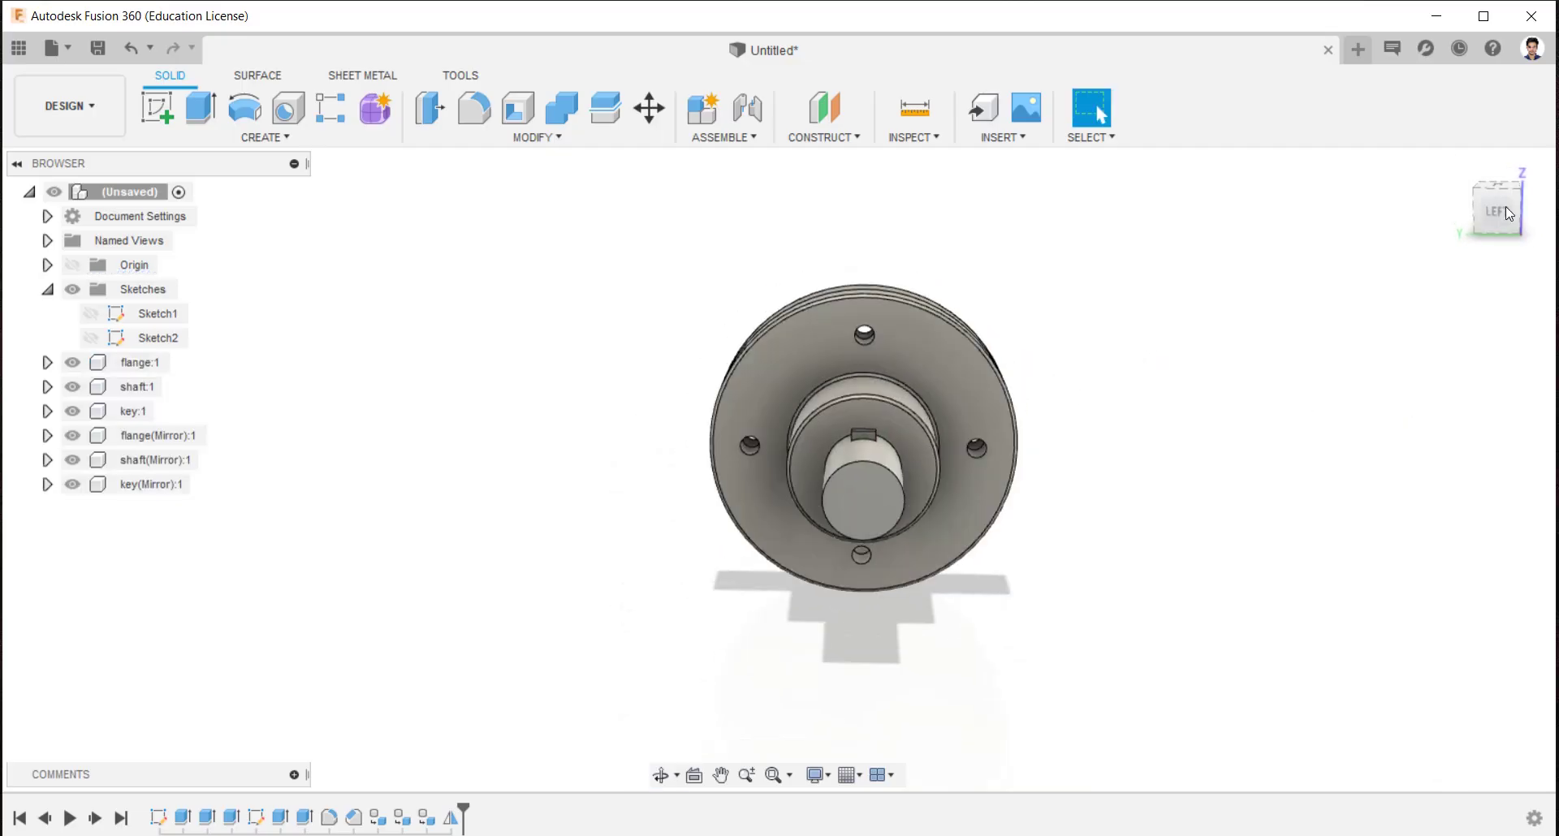
Rotate flange(Mirror):1, shaft(Mirror):1 and key(Mirror):1 by -90° about the X axis
left_click(1501, 213)
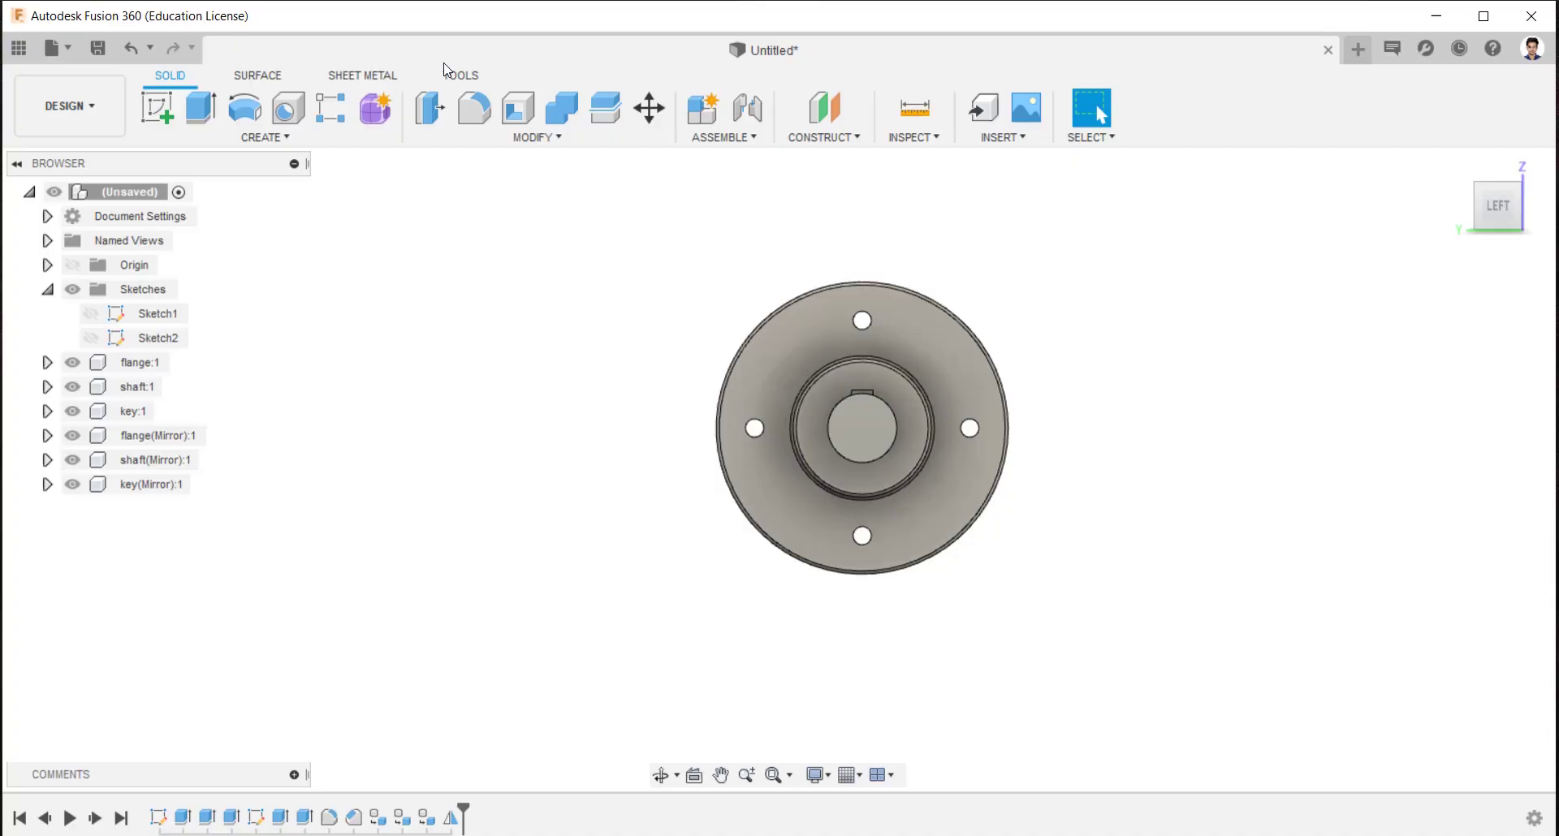
left_click(649, 108)
scroll(958, 390, "up", 2)
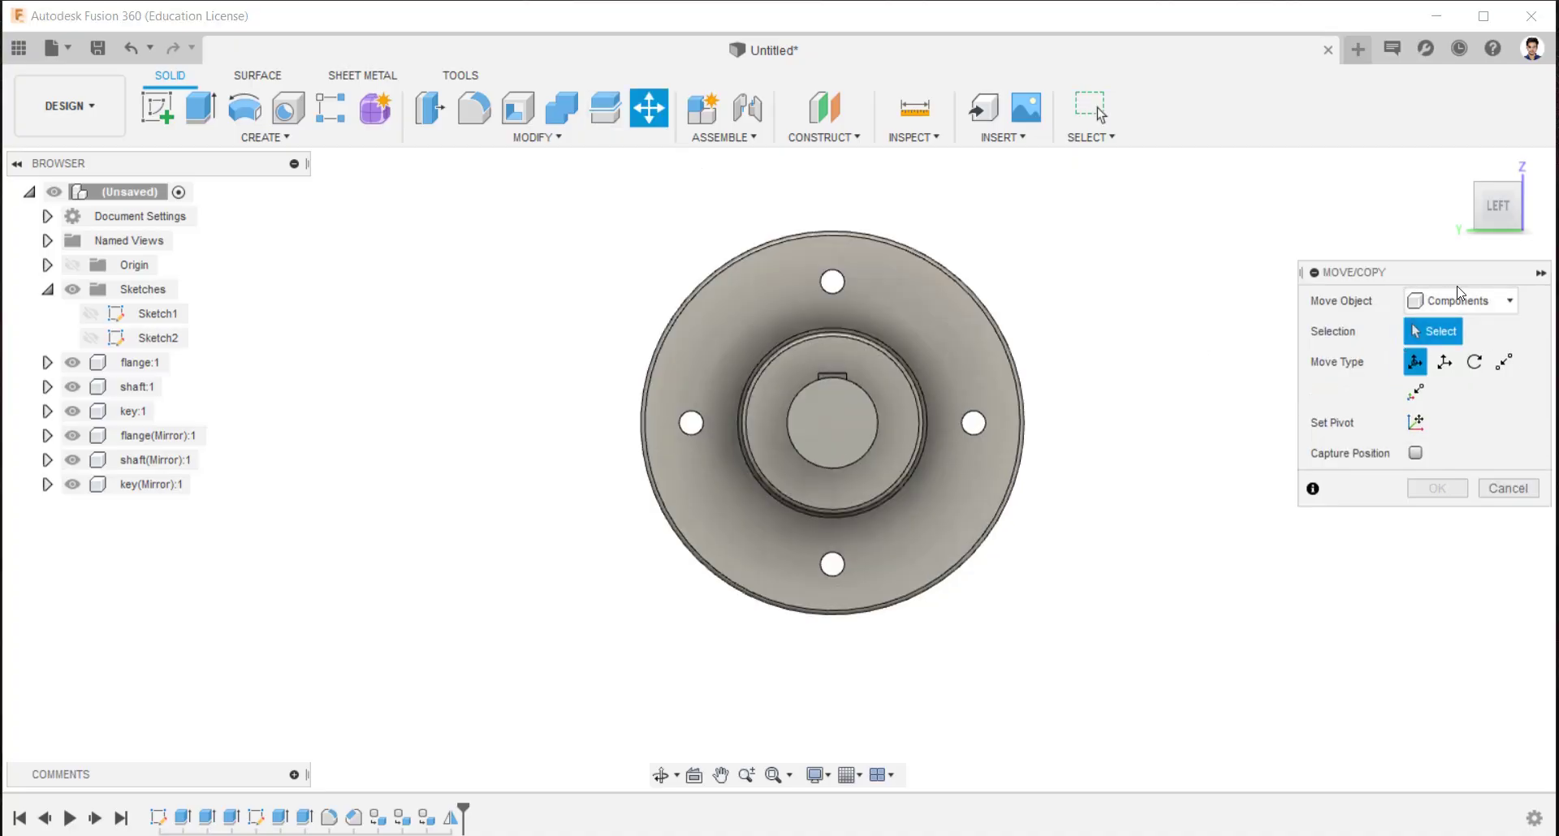
left_click(1455, 296)
left_click(1460, 318)
left_click(142, 437)
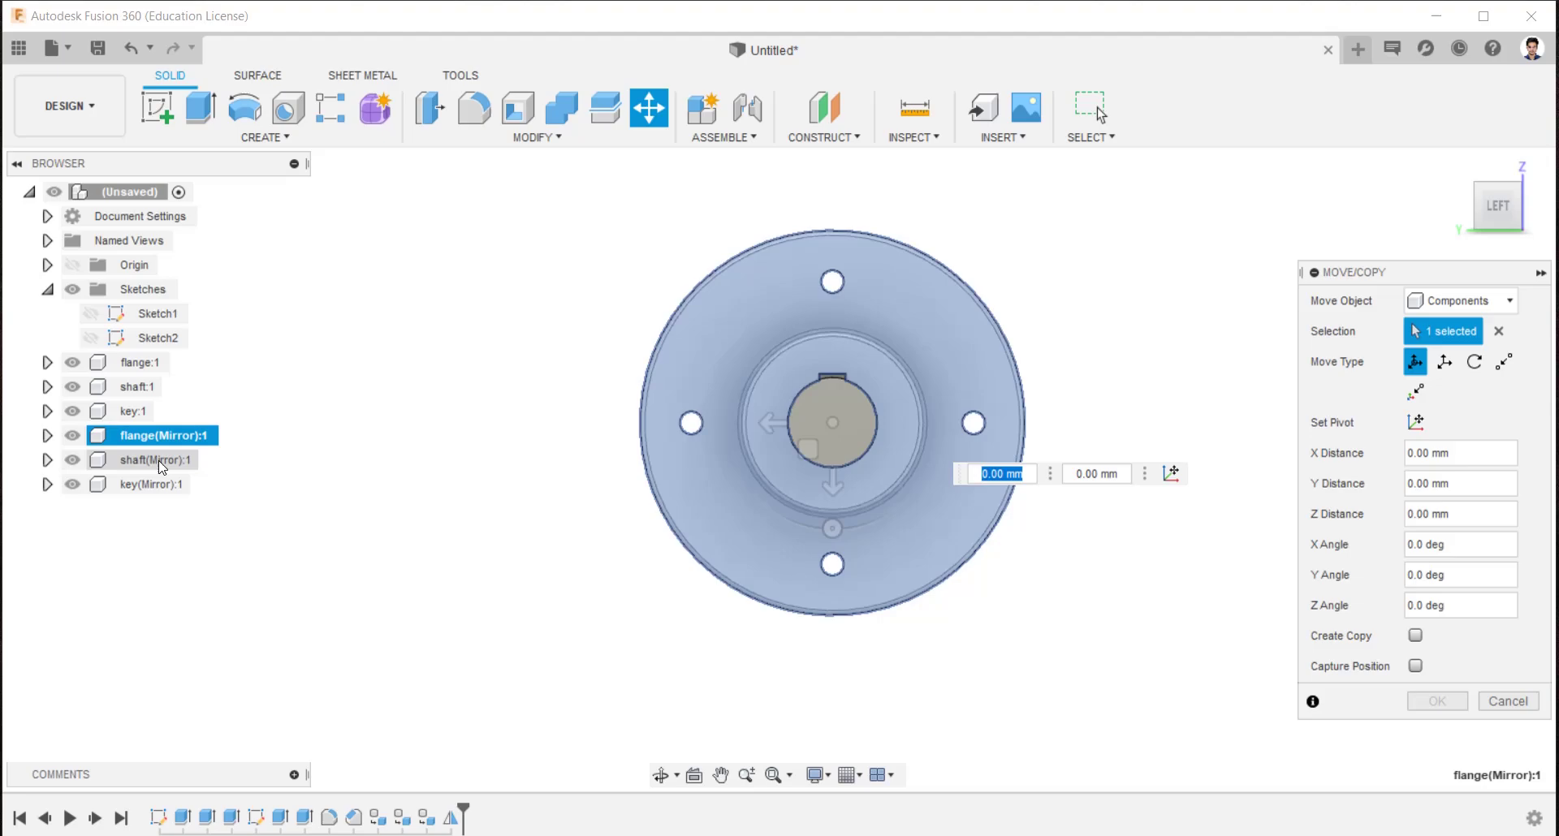
left_click(150, 460)
left_click(169, 485)
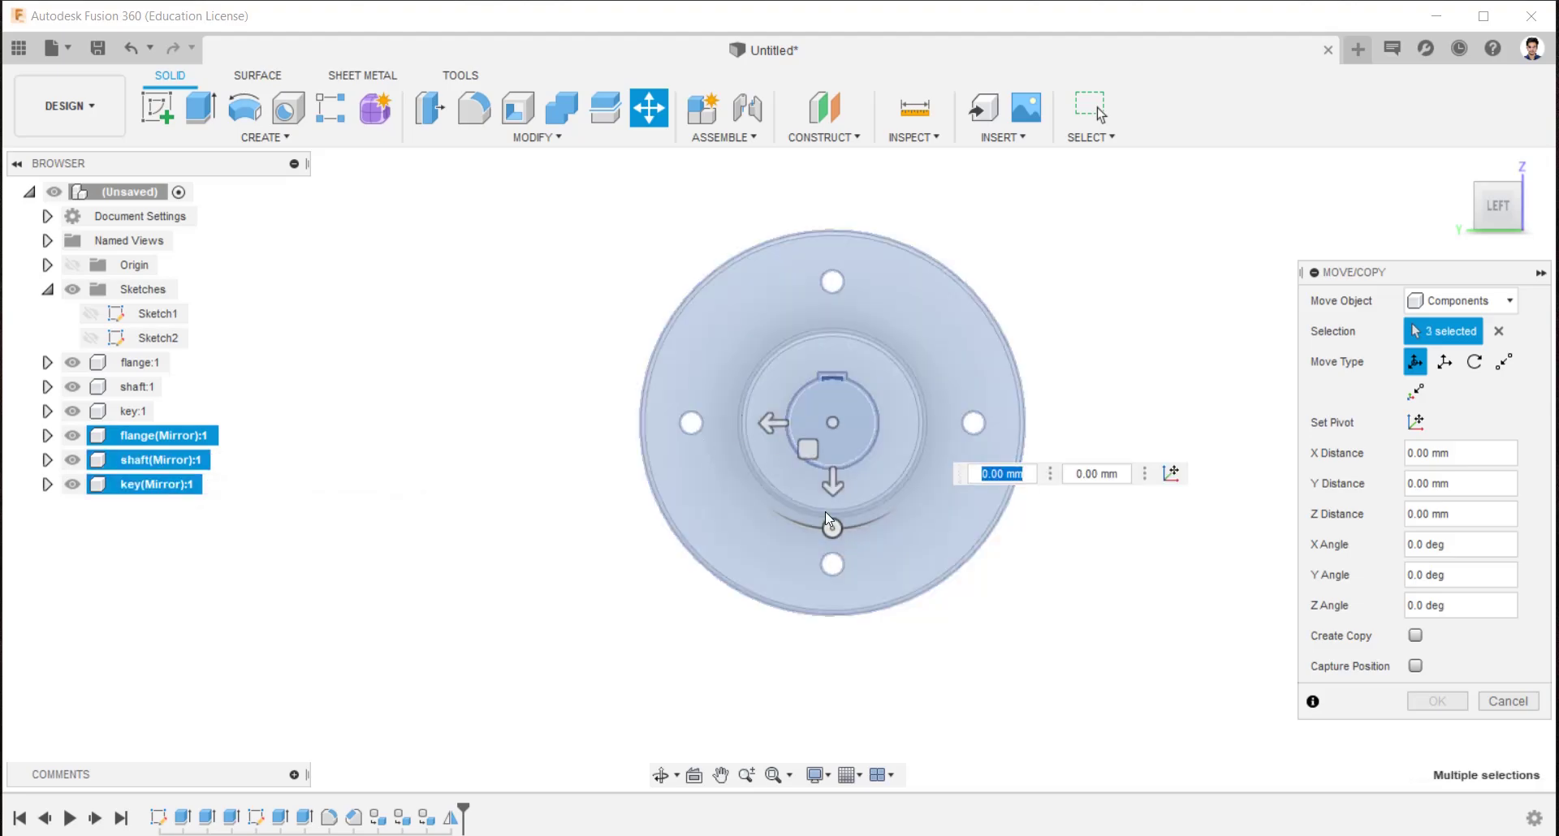
left_click_drag(831, 529, 758, 497)
type("0")
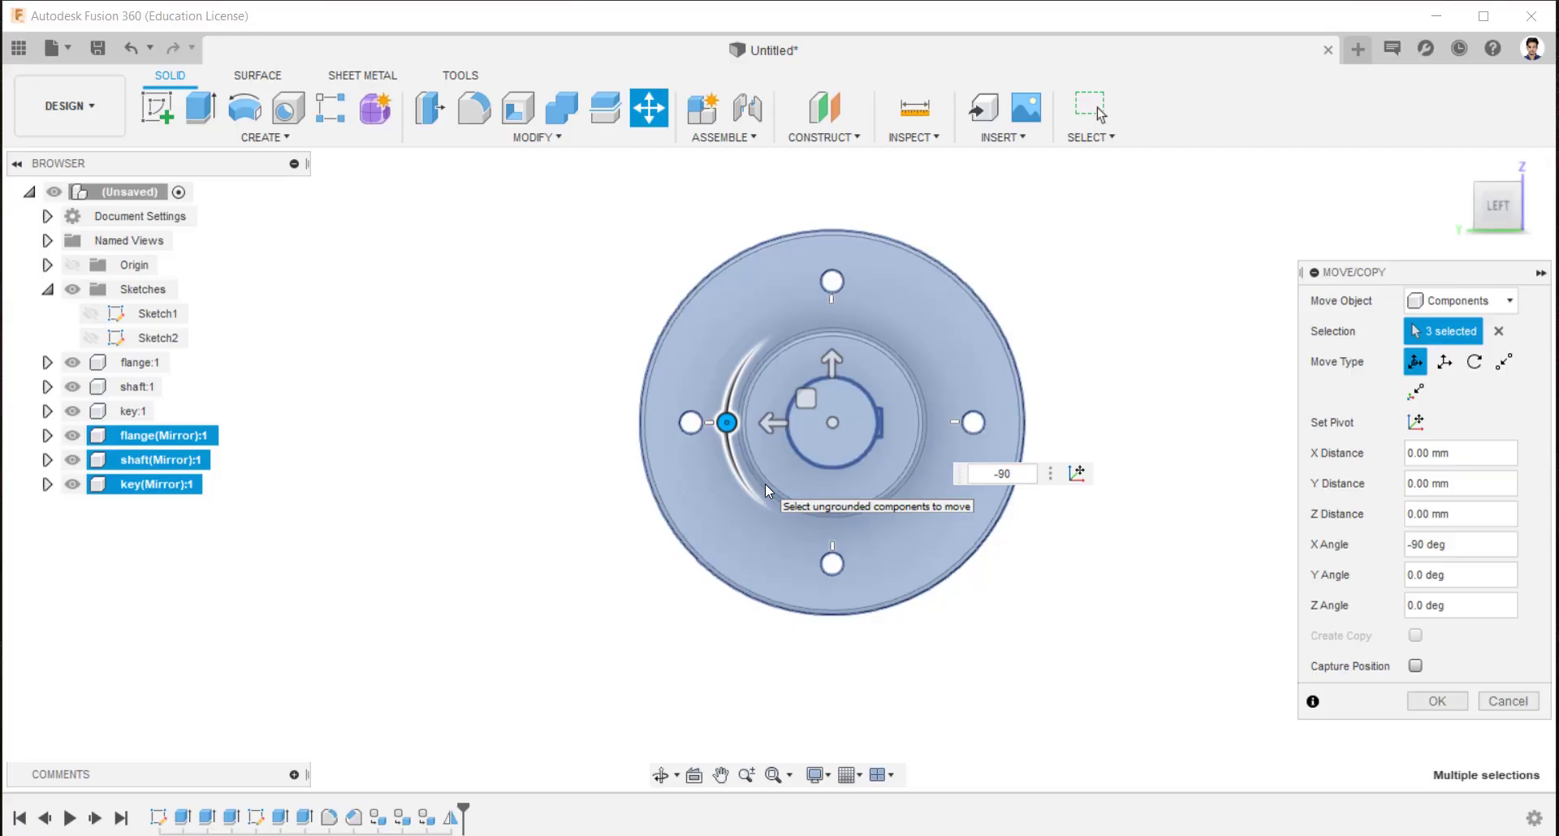
key("Return")
middle_click_drag(768, 436, 829, 370, "shift")
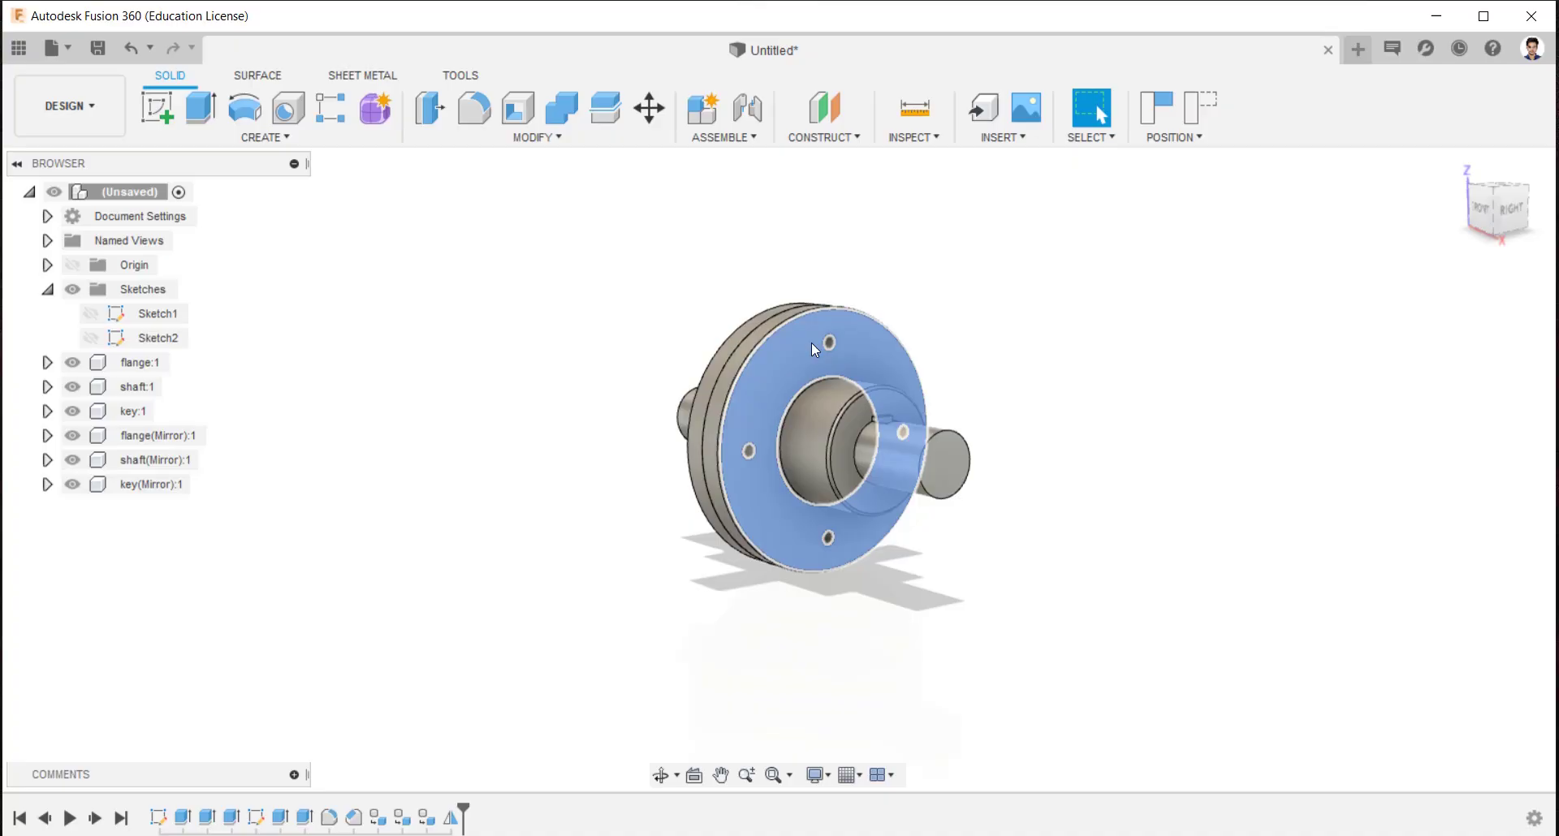
Start a sketch on the flange face and draw a 12 mm circle at the top bolt hole
right_click(813, 344)
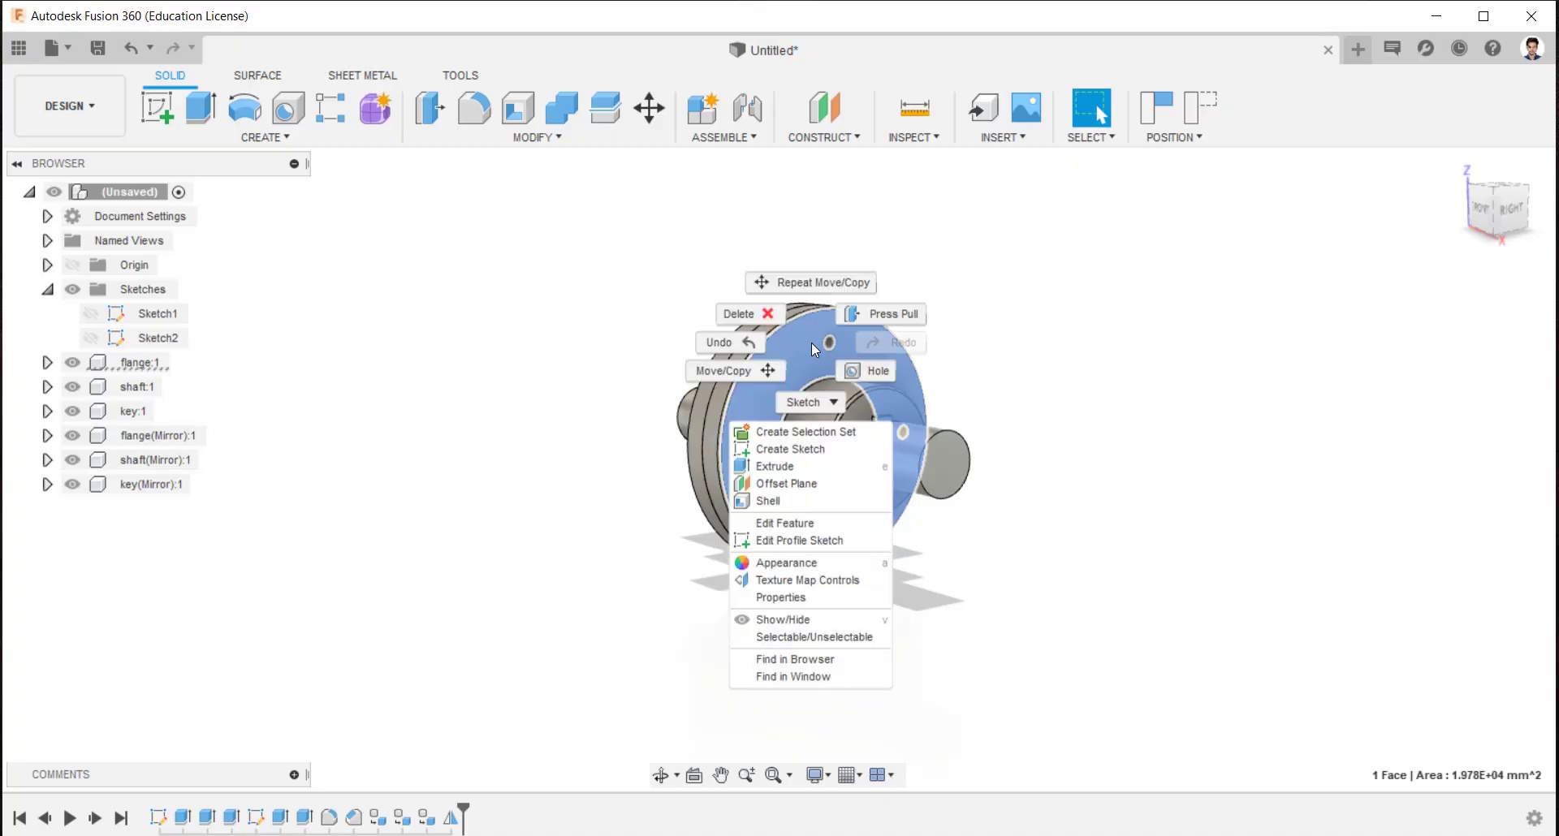
left_click(802, 449)
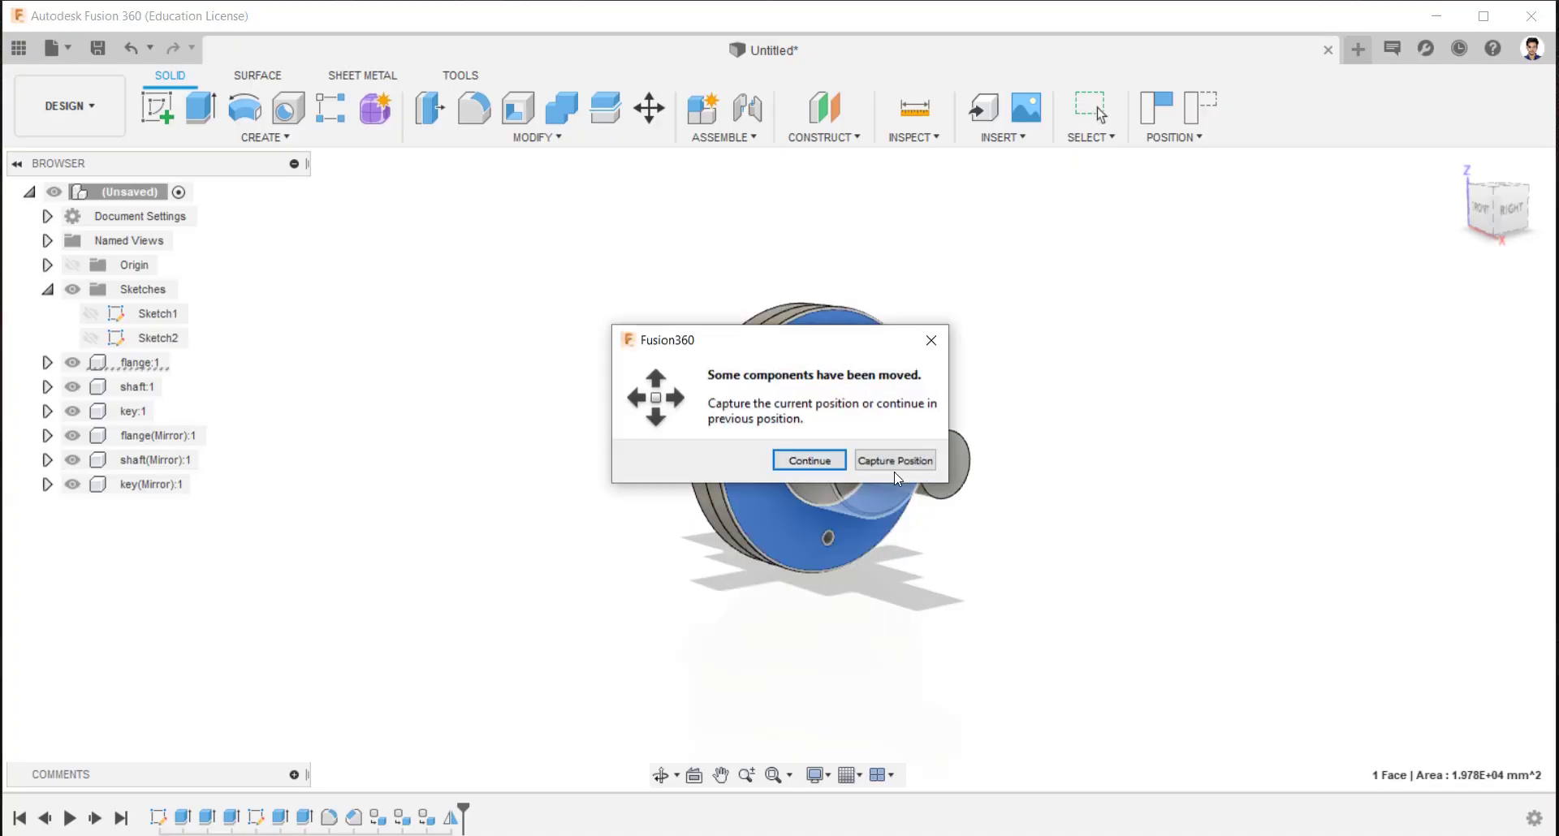
left_click(893, 461)
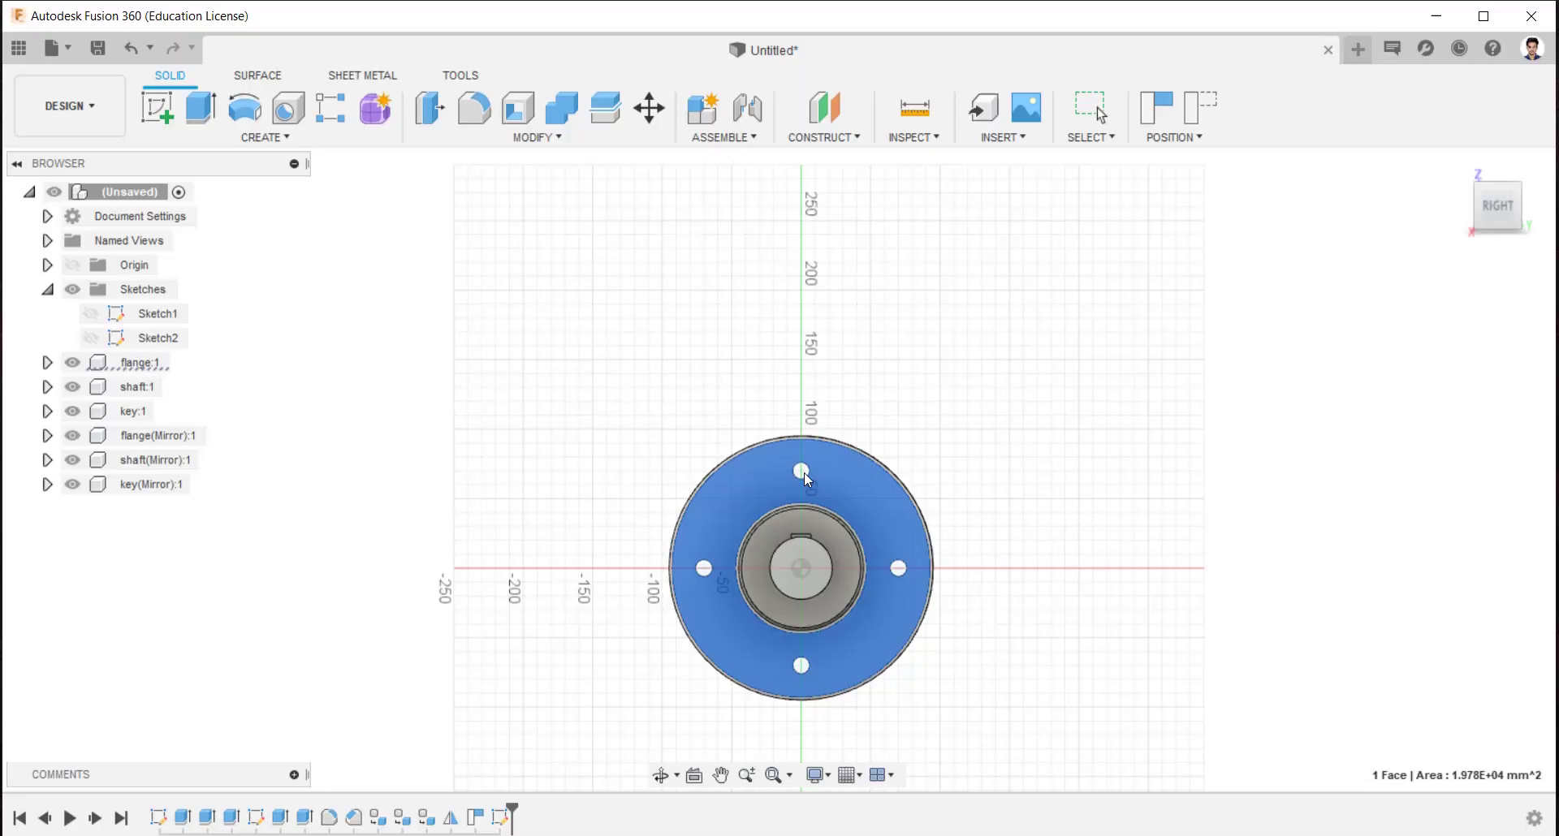
scroll(779, 755, "up", 5)
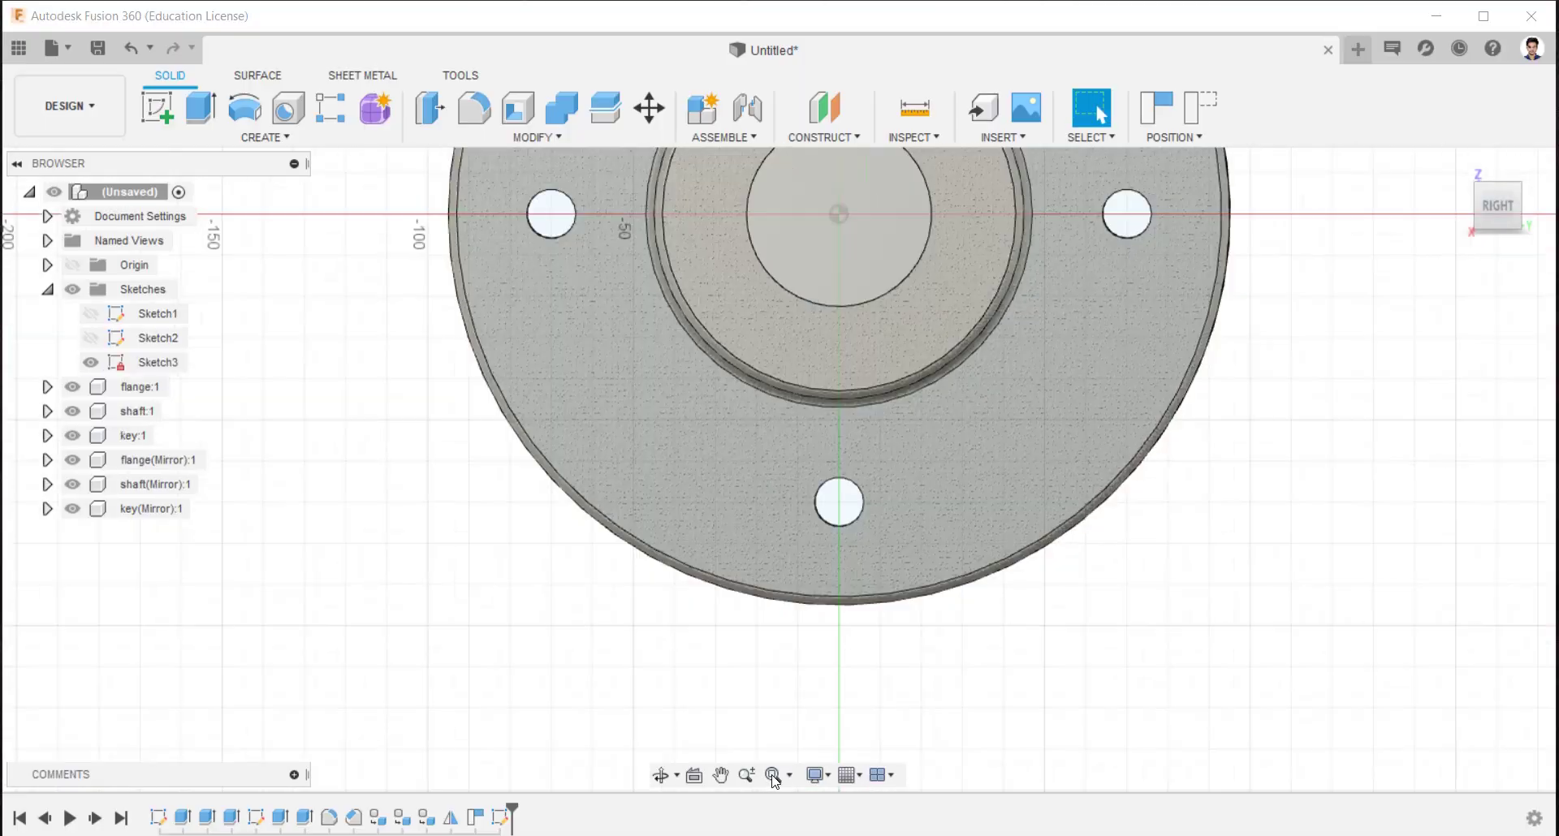
scroll(799, 248, "up", 3)
scroll(801, 235, "up", 3)
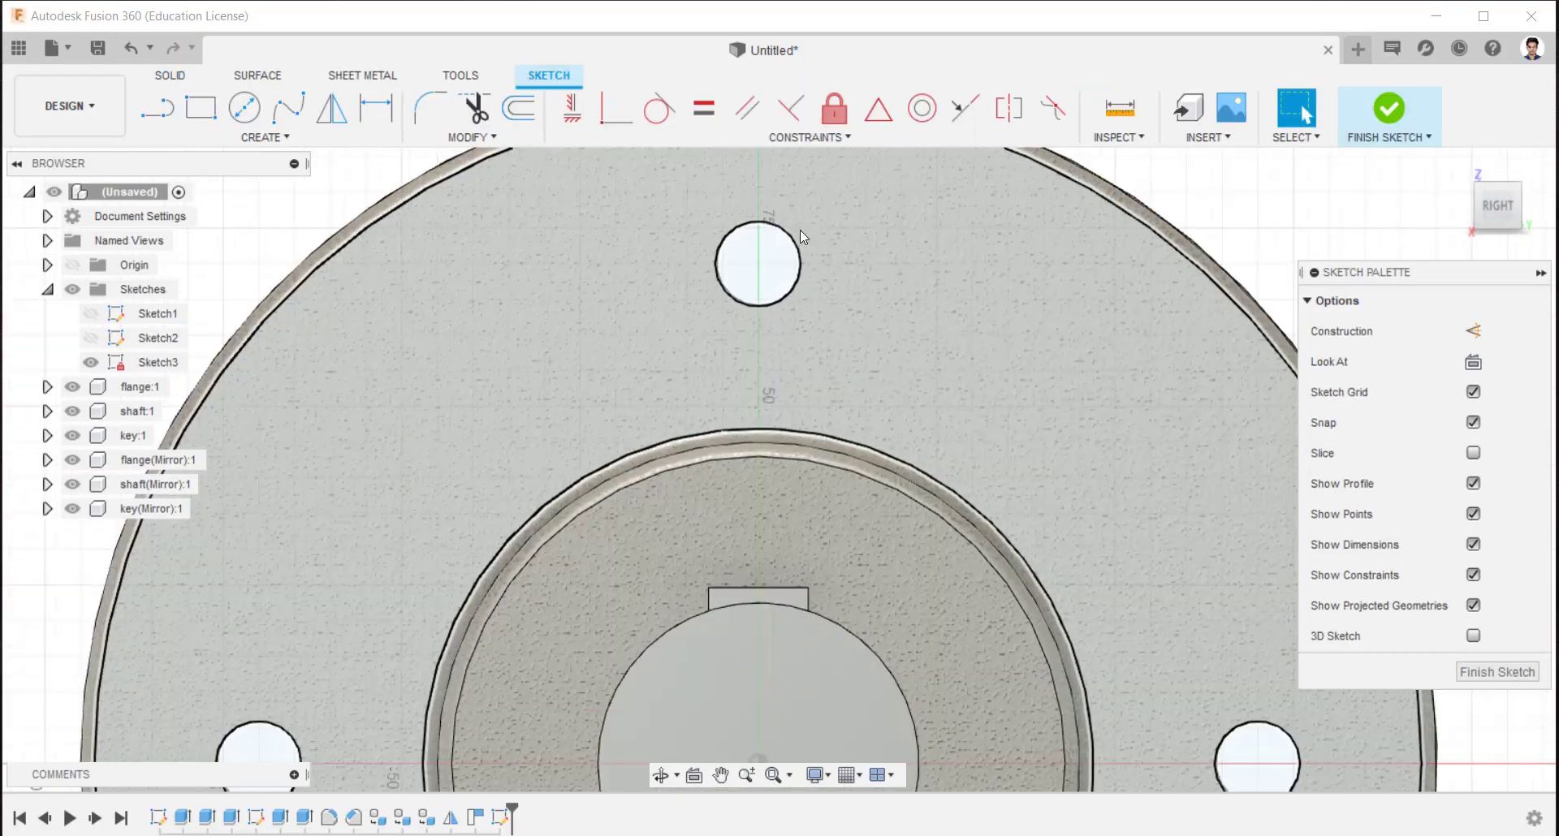
left_click(244, 108)
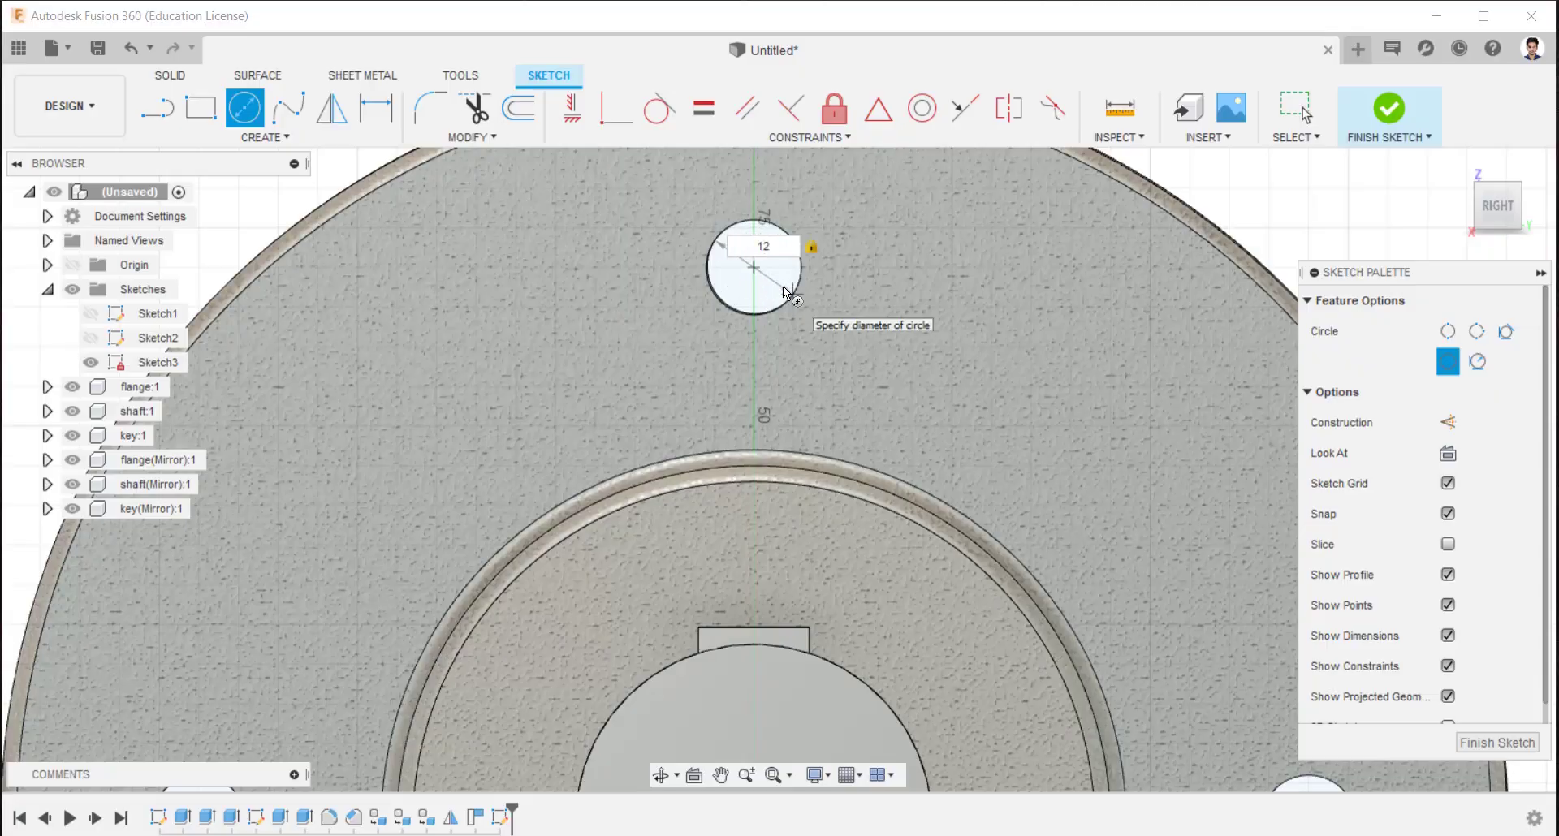
key("Return")
Draw a circumscribed hexagon around the circle, dimensioned 10.50, and finish the sketch
left_click(264, 138)
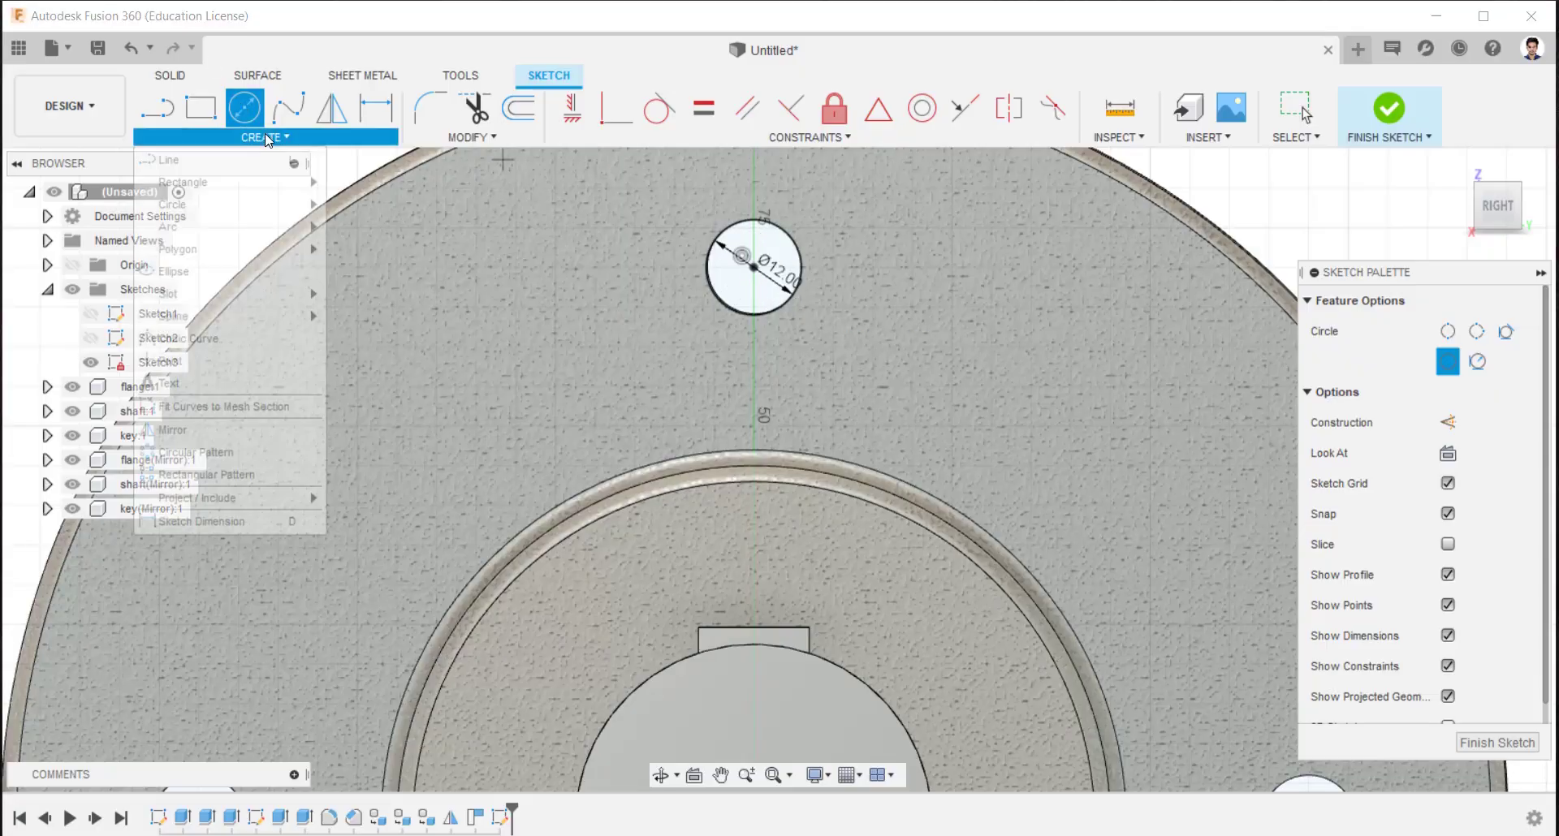
mouse_move(188, 255)
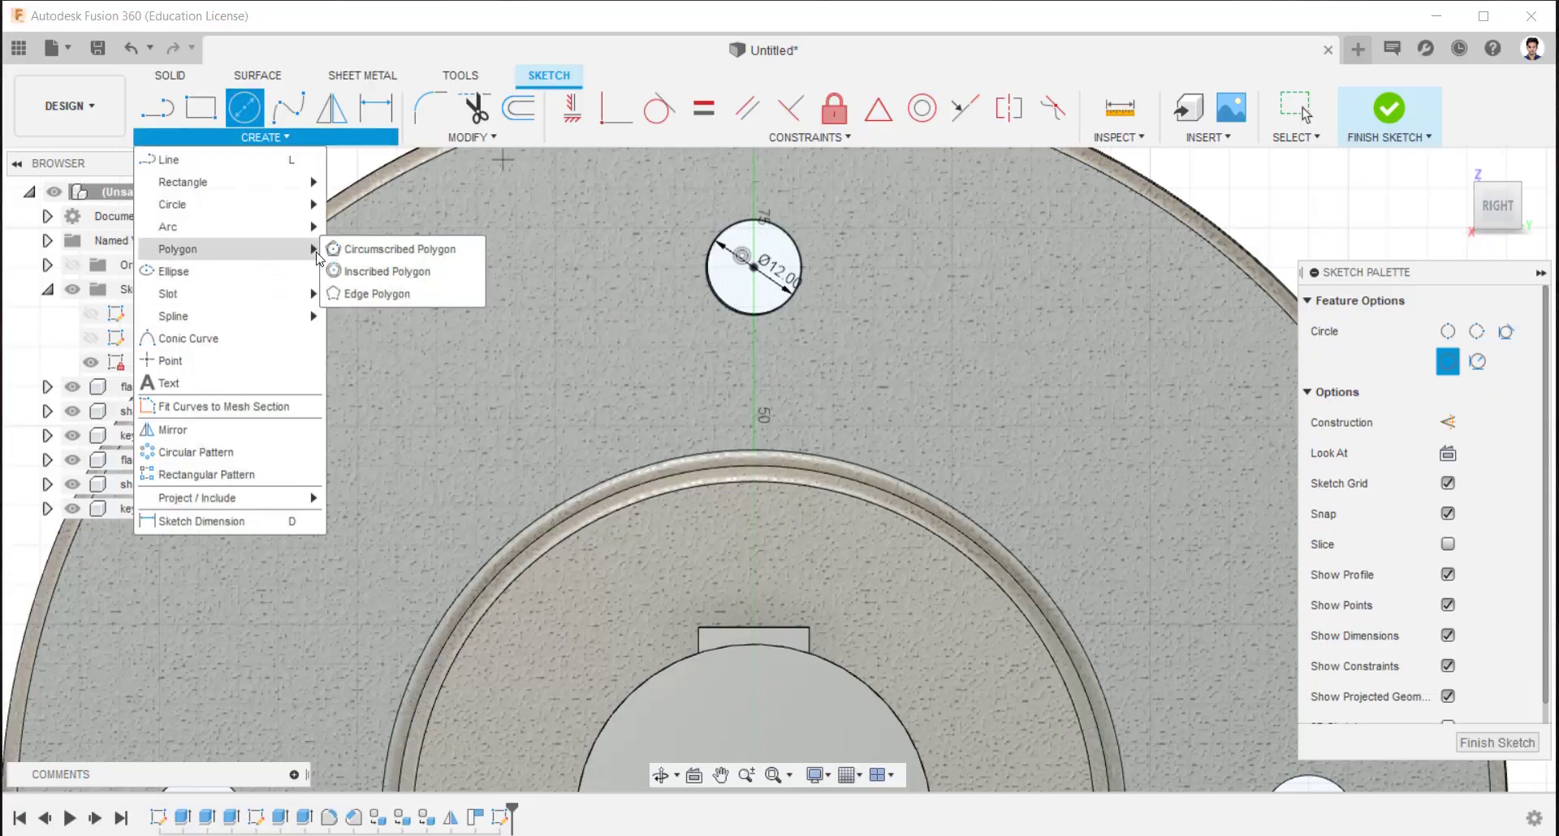
left_click(382, 248)
left_click(756, 266)
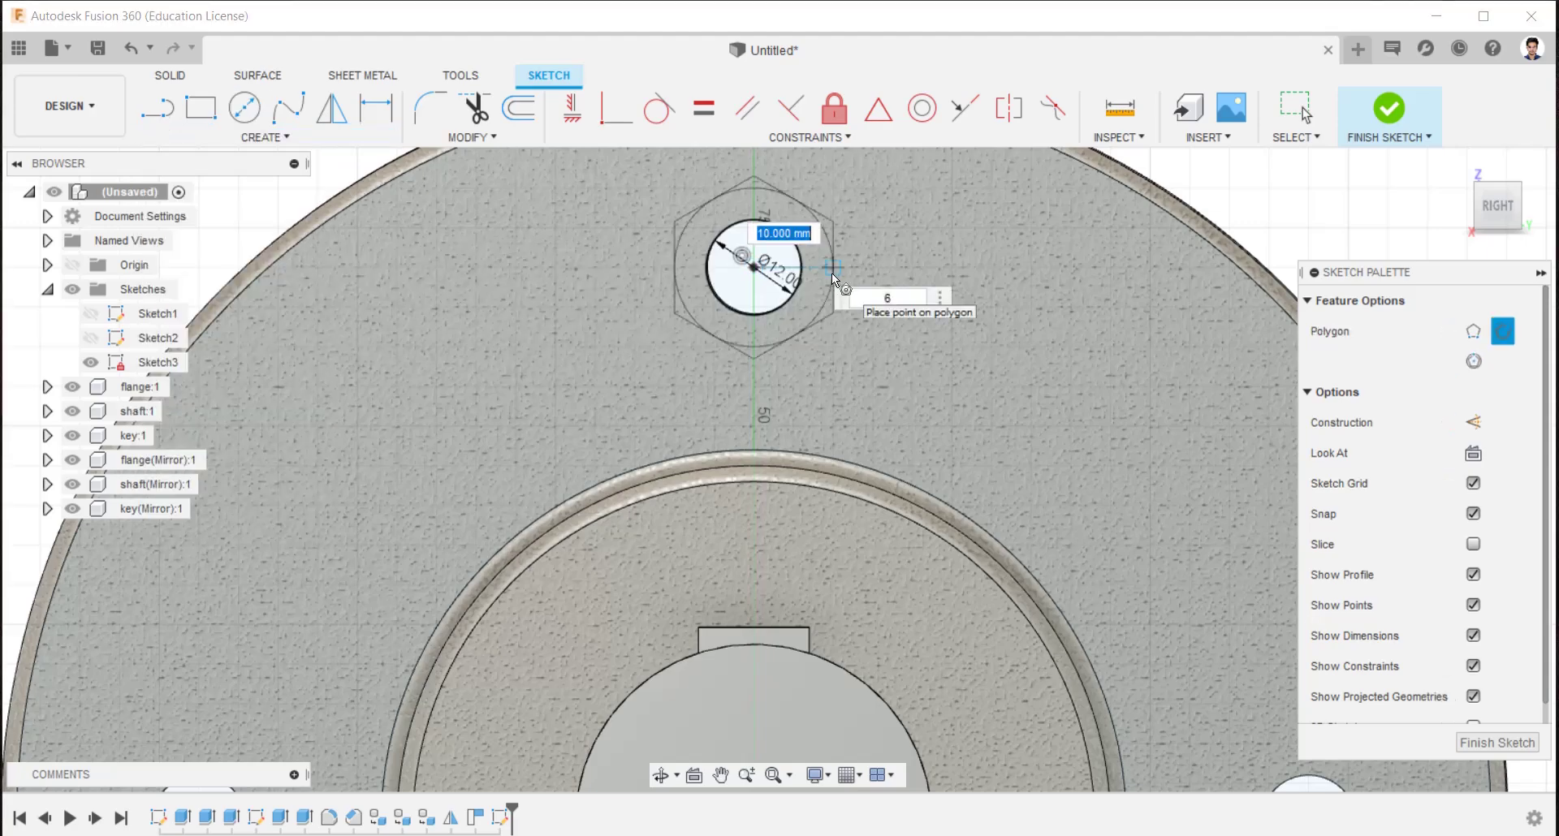
type("21")
key("Return")
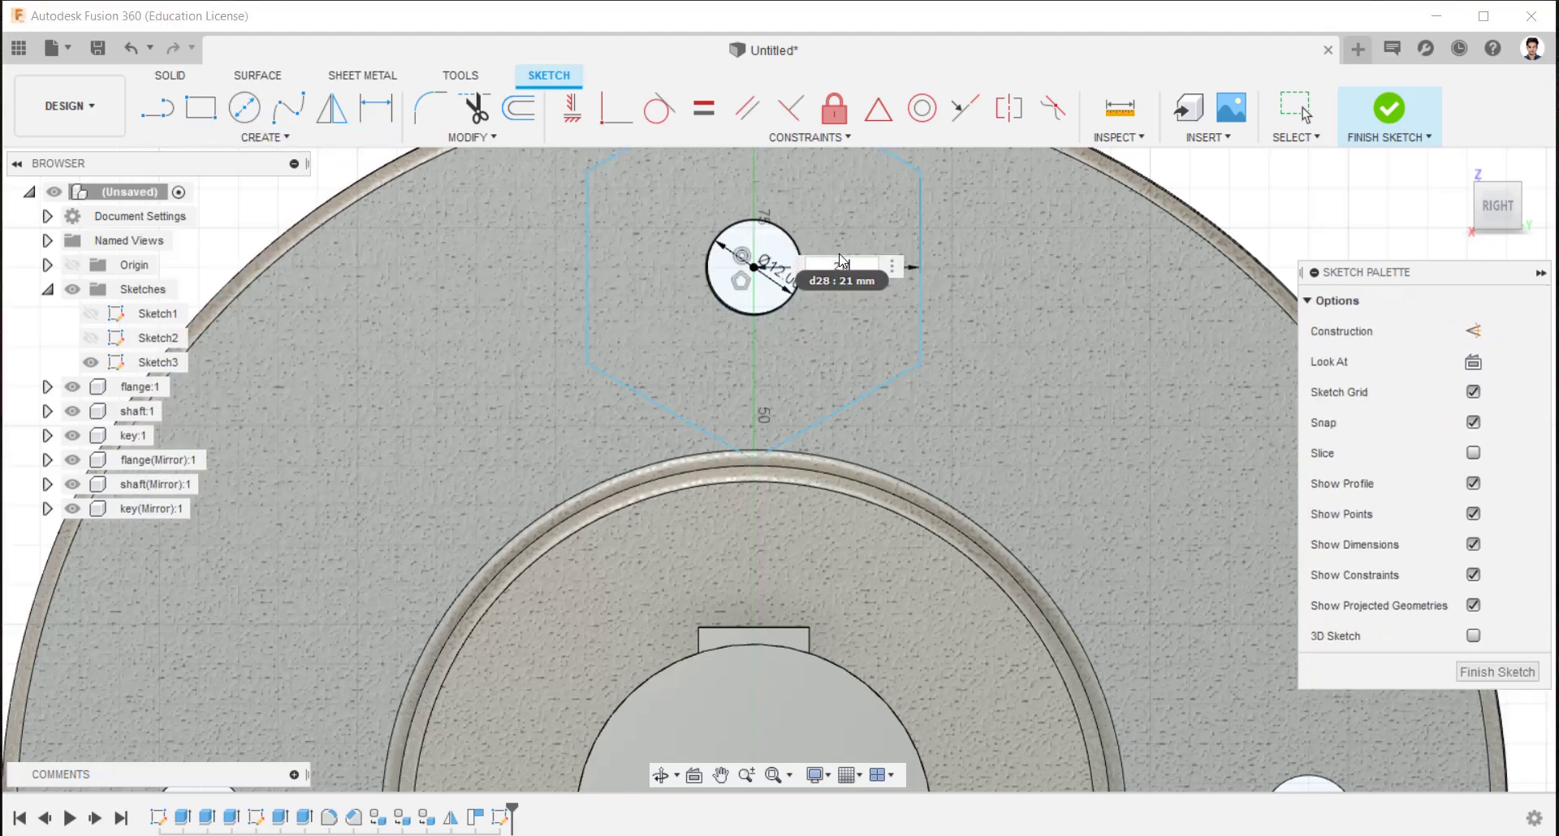
key("Return")
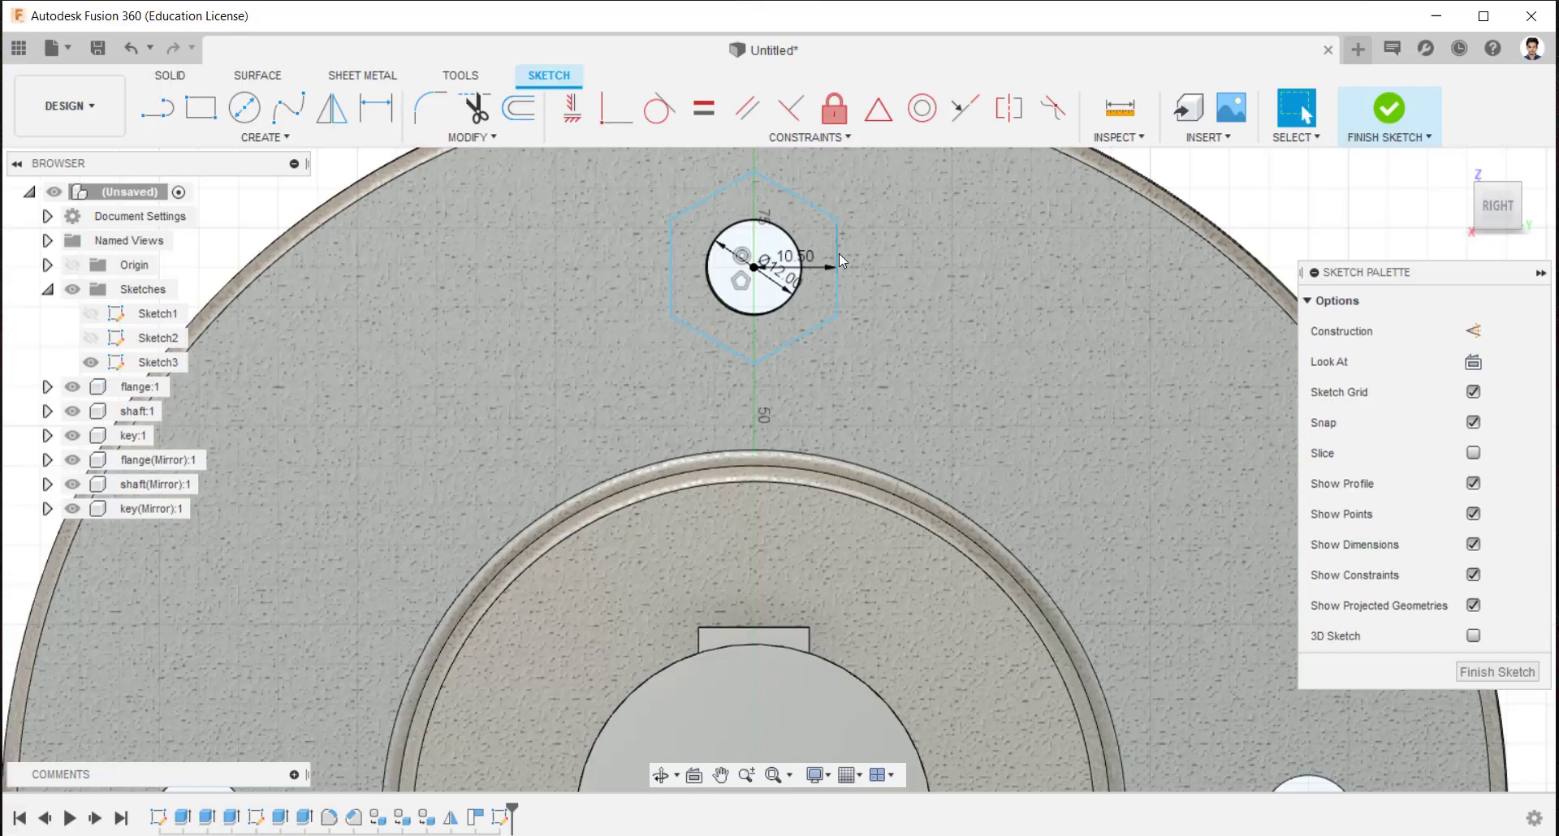
scroll(839, 253, "down", 3)
middle_click_drag(840, 253, 739, 276, "shift")
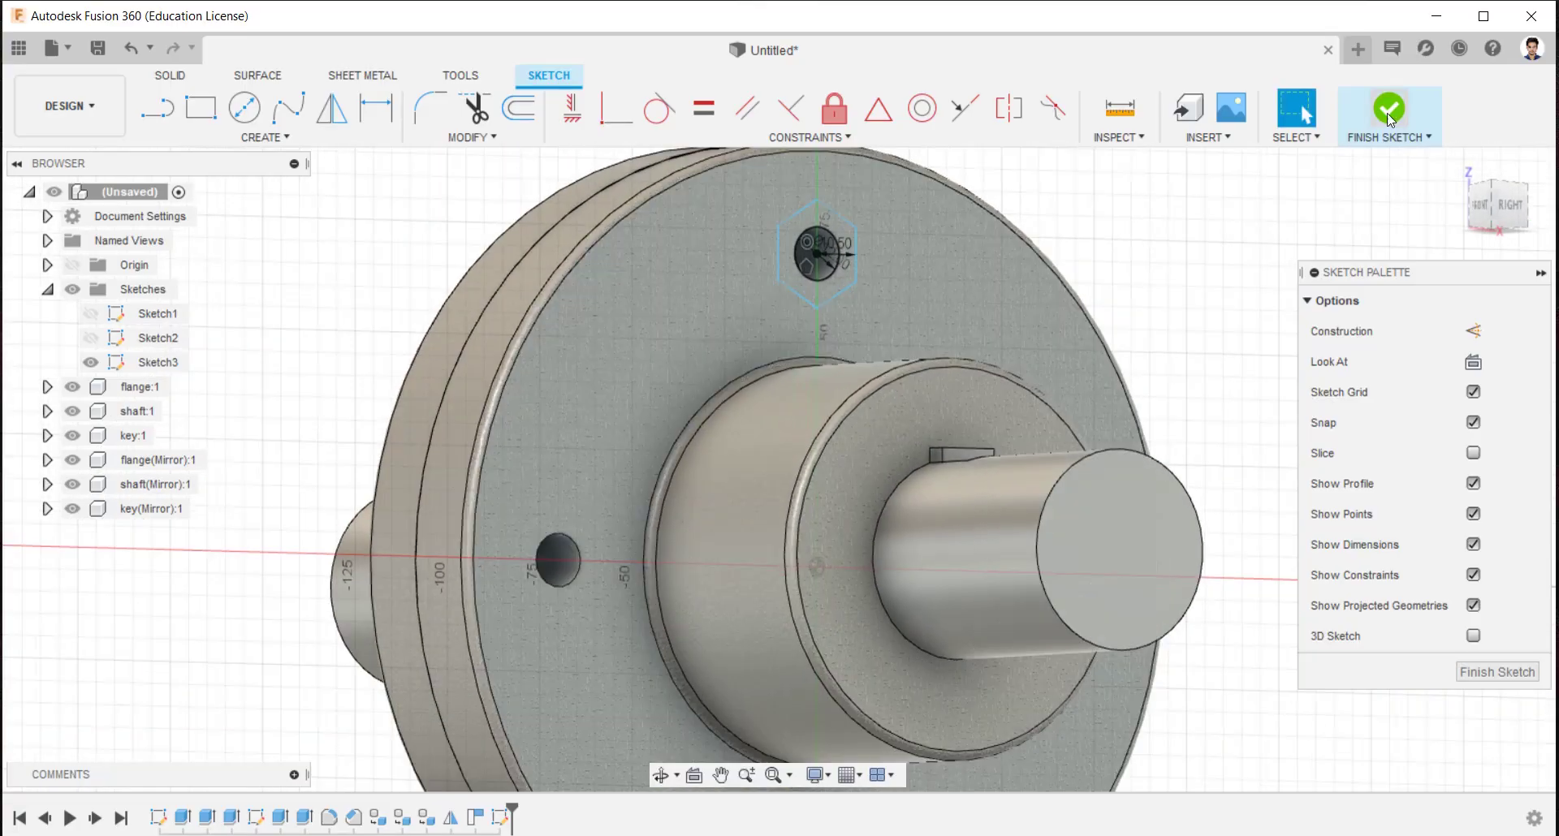
left_click(1388, 108)
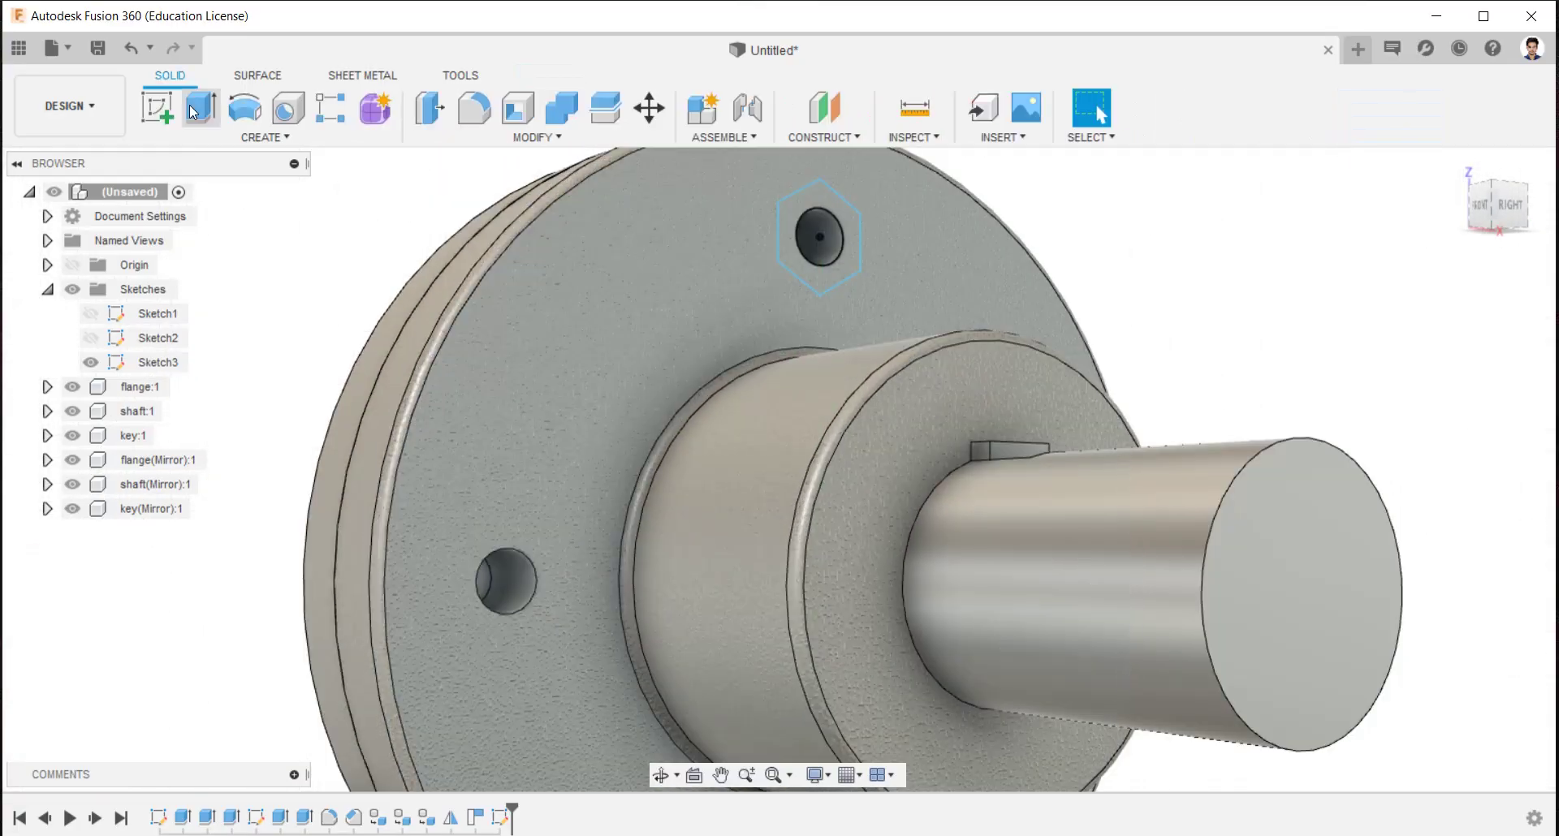
Extrude the Ø12 circle -52 mm as a new body, Body4, for the bolt shank
left_click(193, 112)
left_click(805, 244)
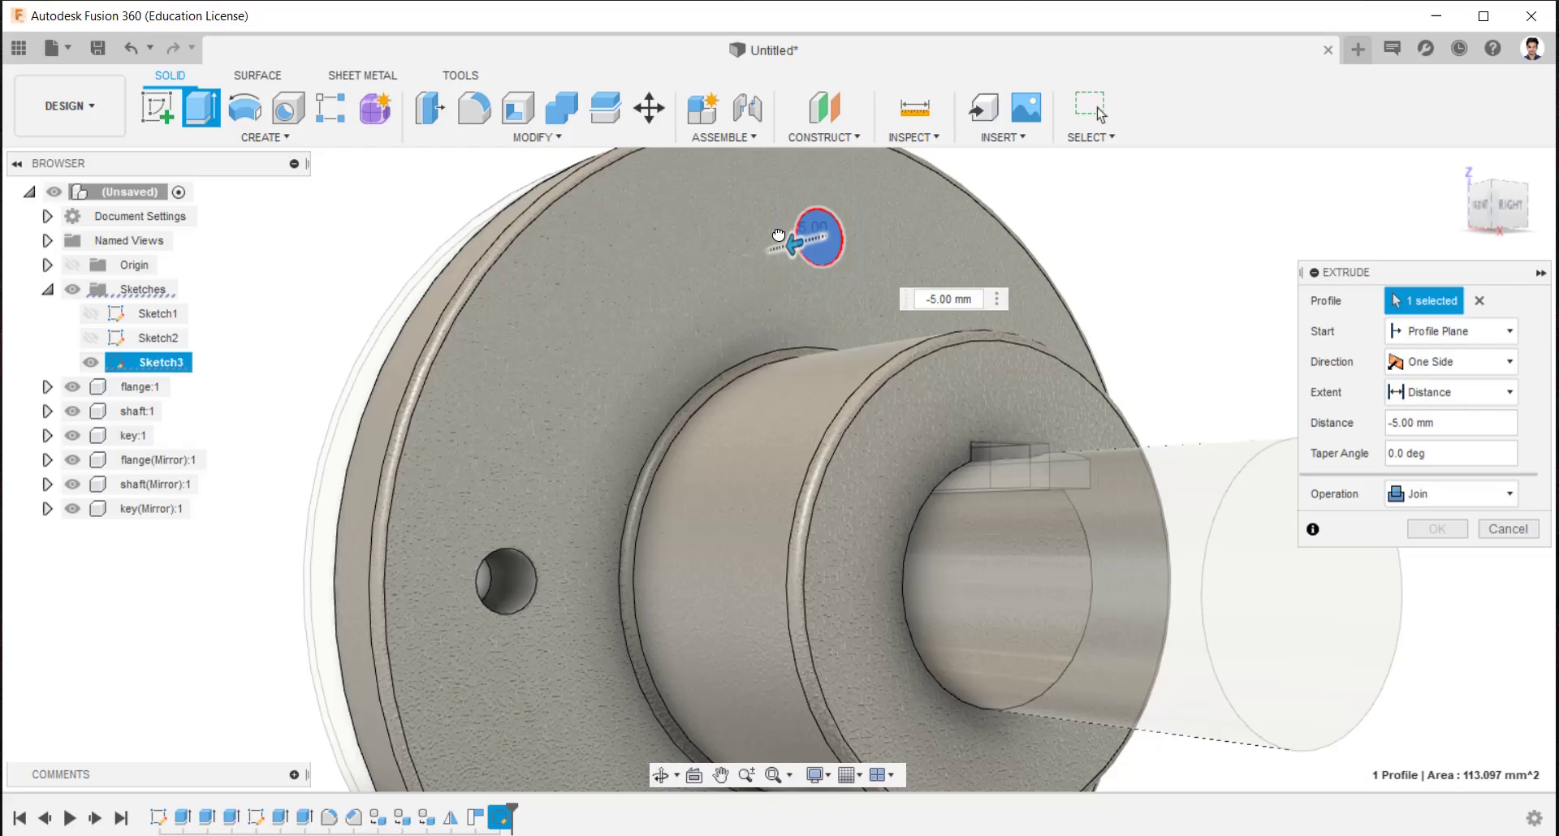
type("-52")
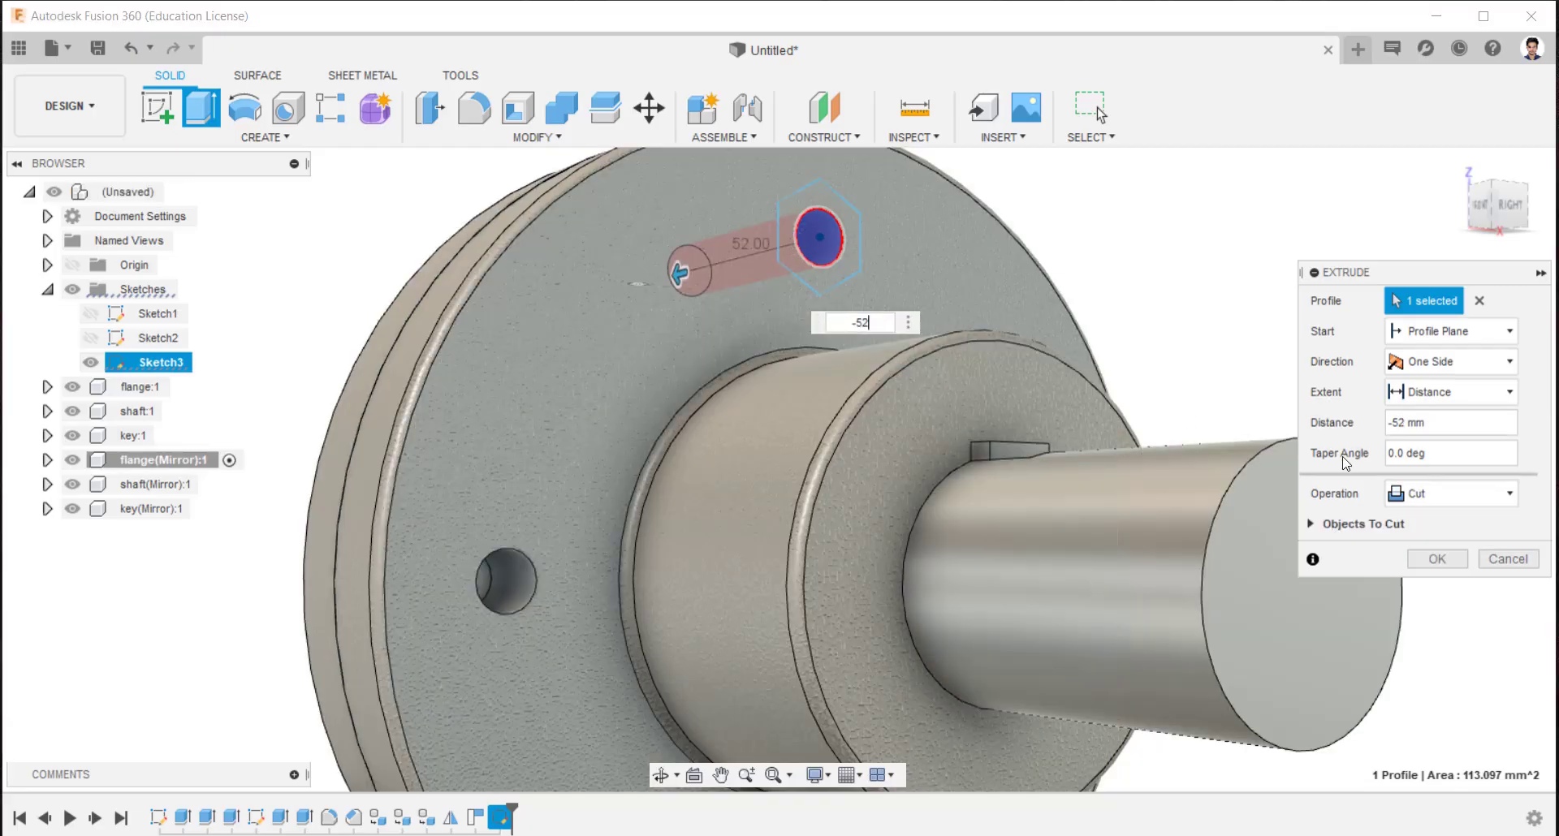
left_click(1405, 492)
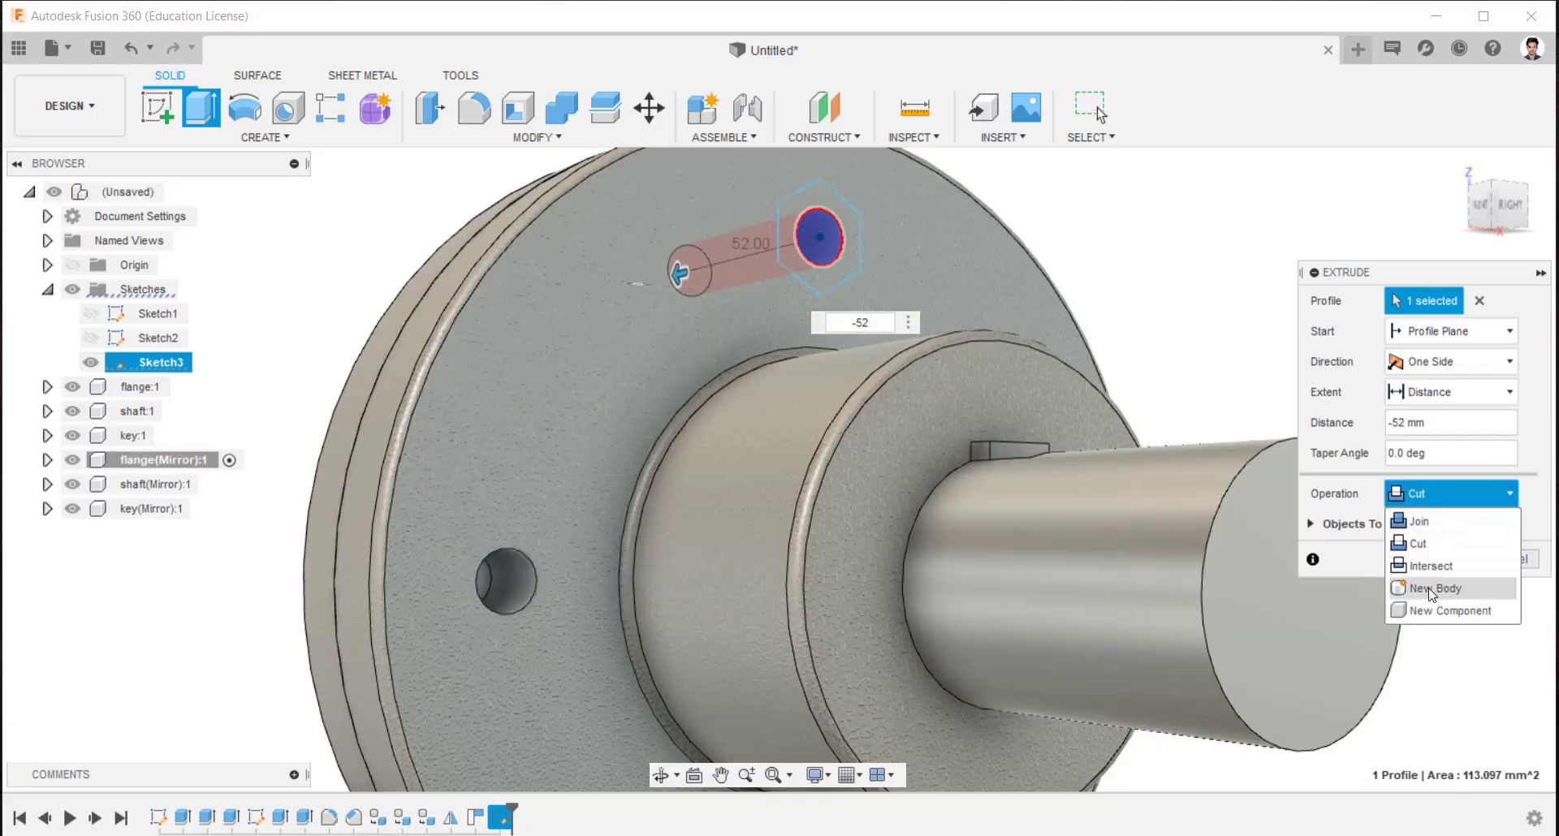
left_click(1436, 591)
left_click(1436, 531)
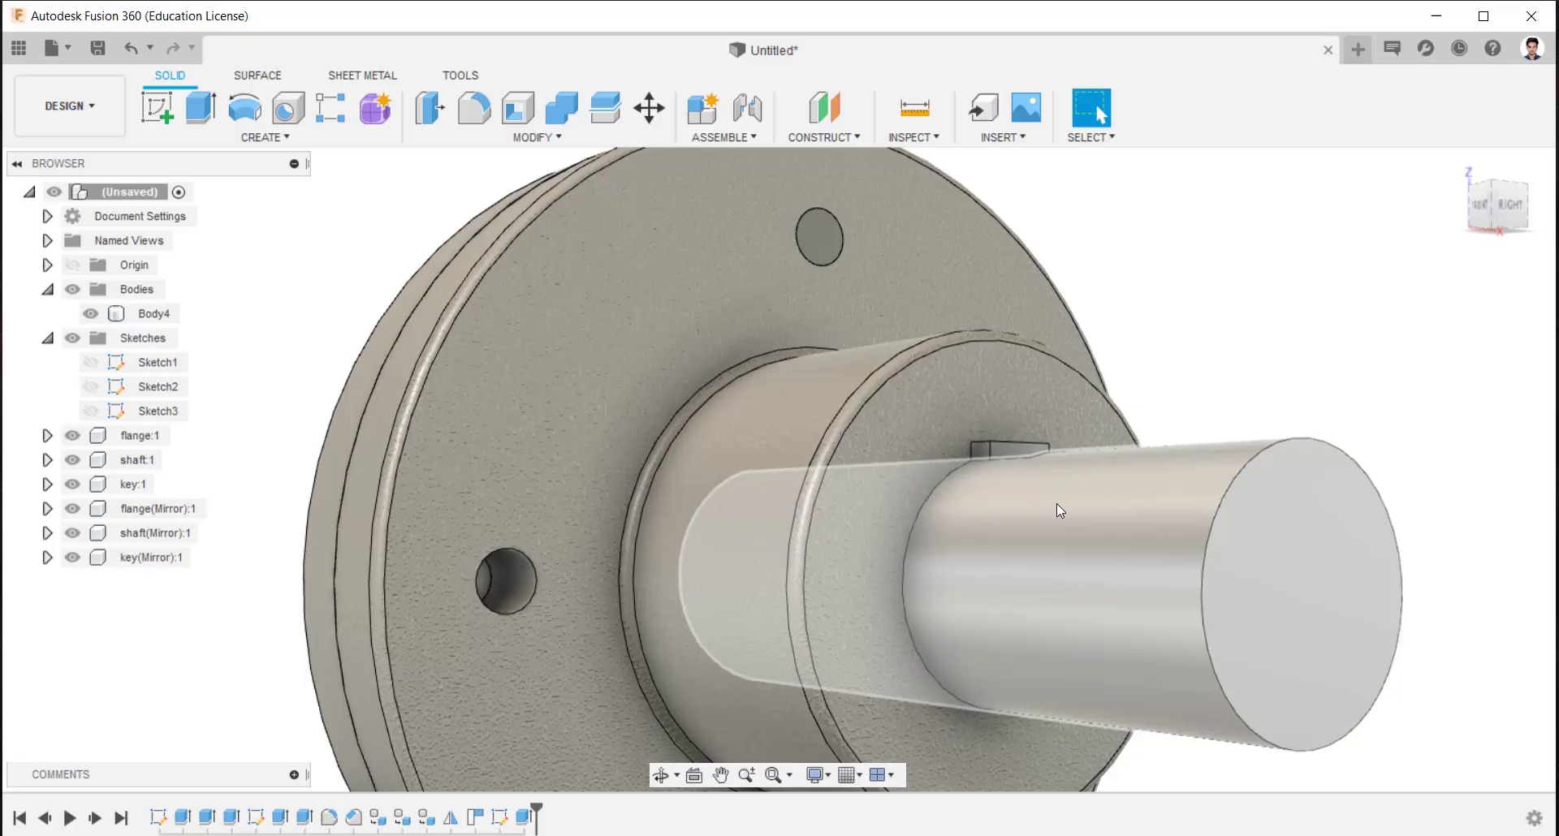
scroll(1056, 505, "down", 3)
middle_click_drag(1017, 447, 1047, 463, "shift")
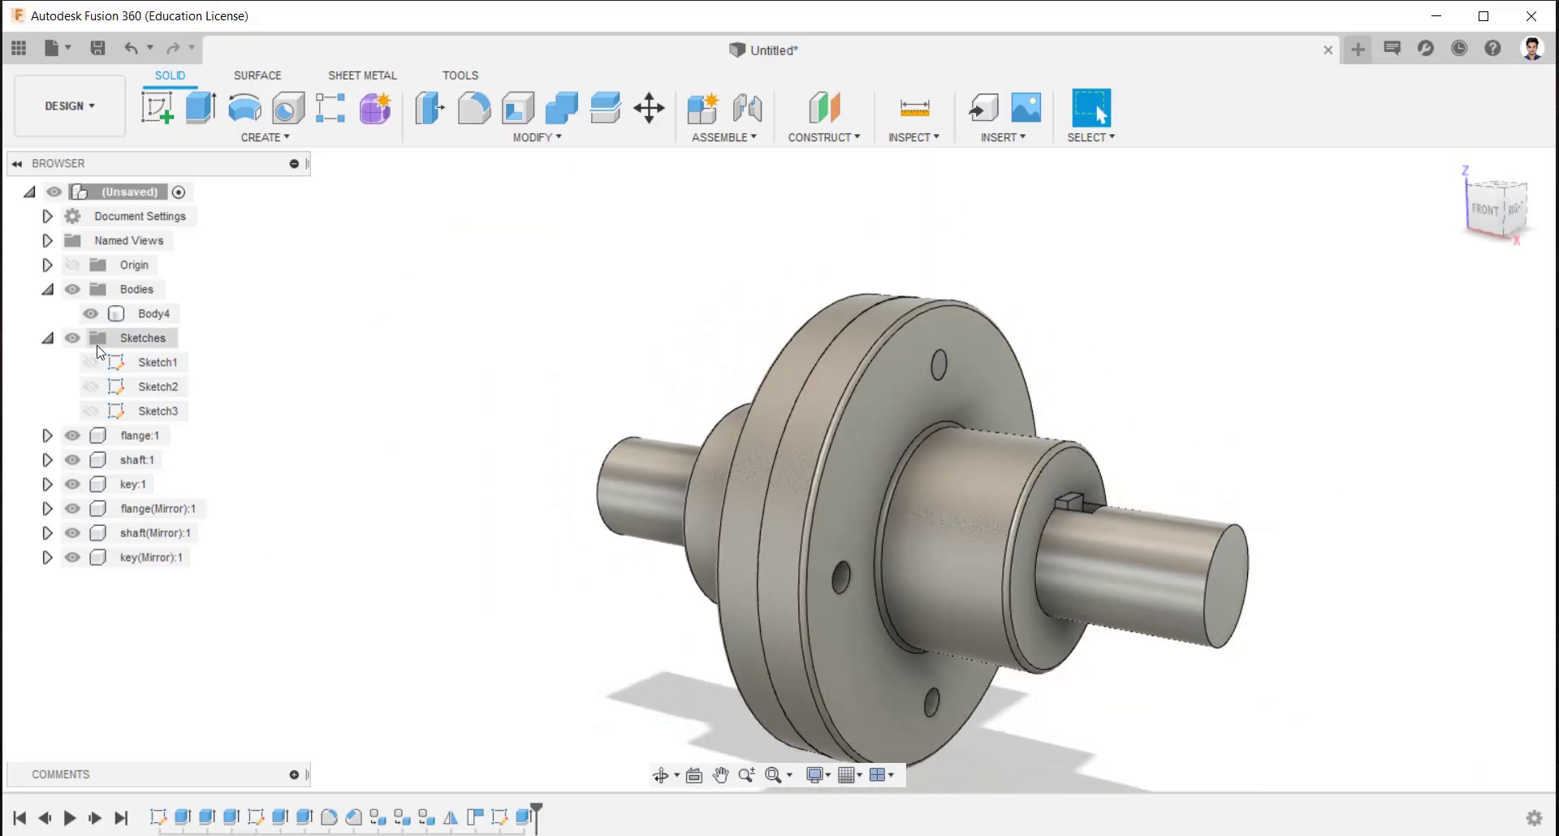
Hide all six components and show Sketch3 so only the bolt is visible
left_click(72, 436)
left_click(72, 459)
left_click(73, 484)
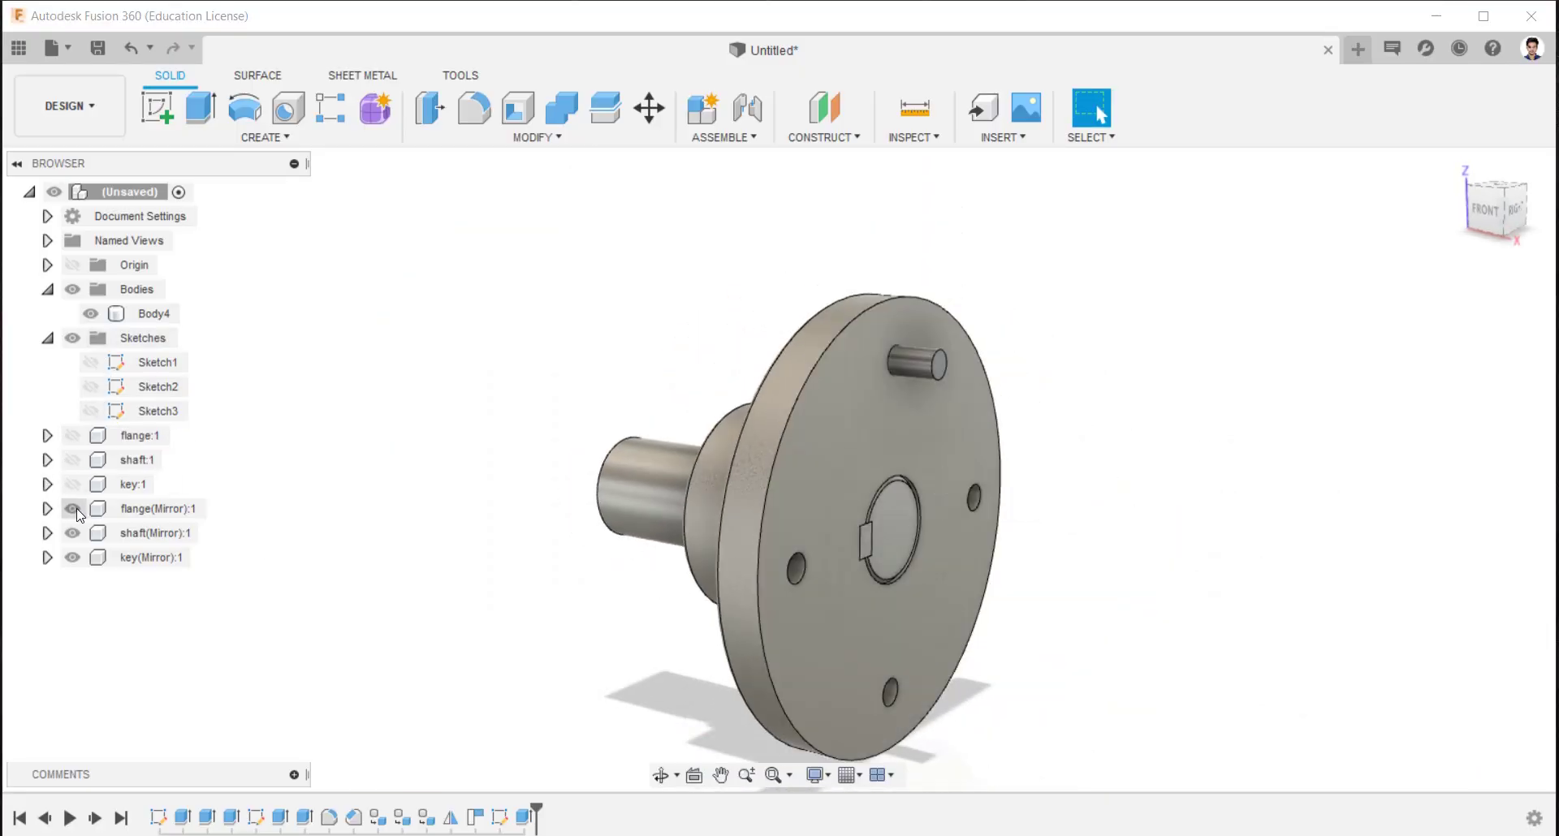
left_click(72, 508)
left_click(73, 532)
left_click(72, 557)
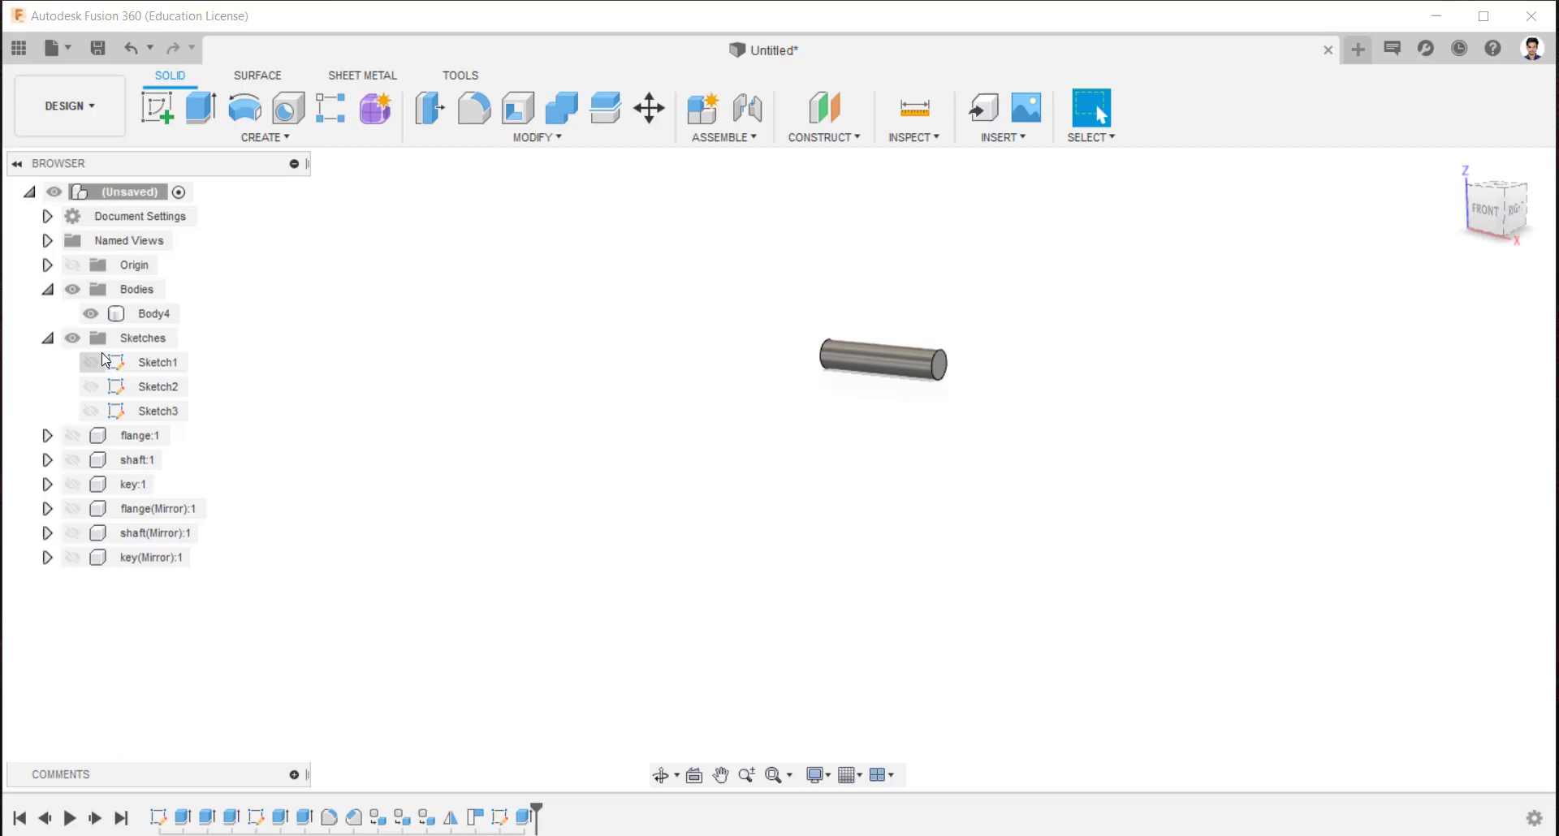
left_click(91, 410)
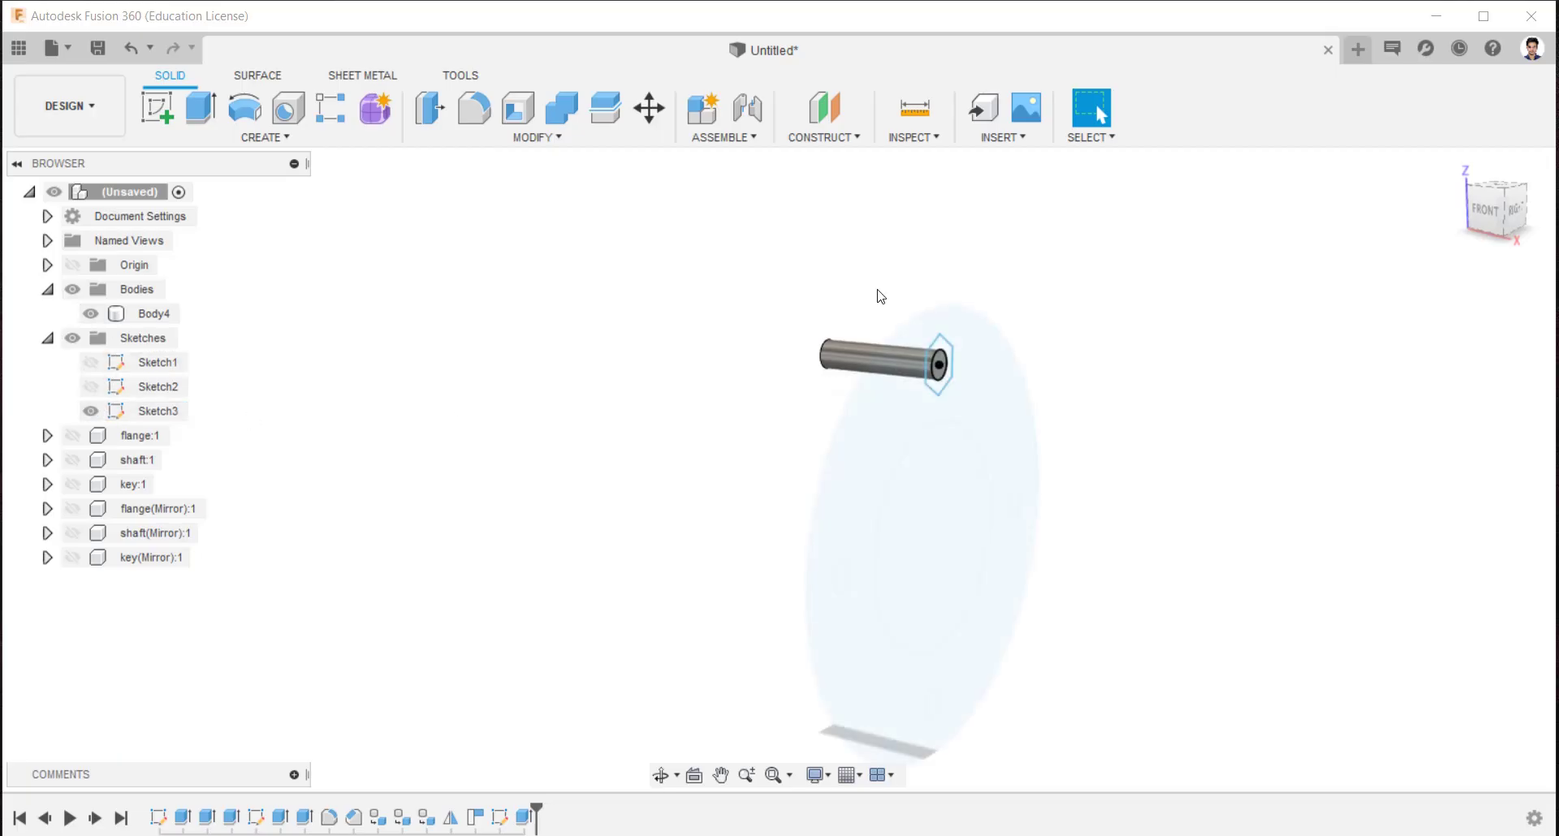
scroll(1072, 365, "up", 3)
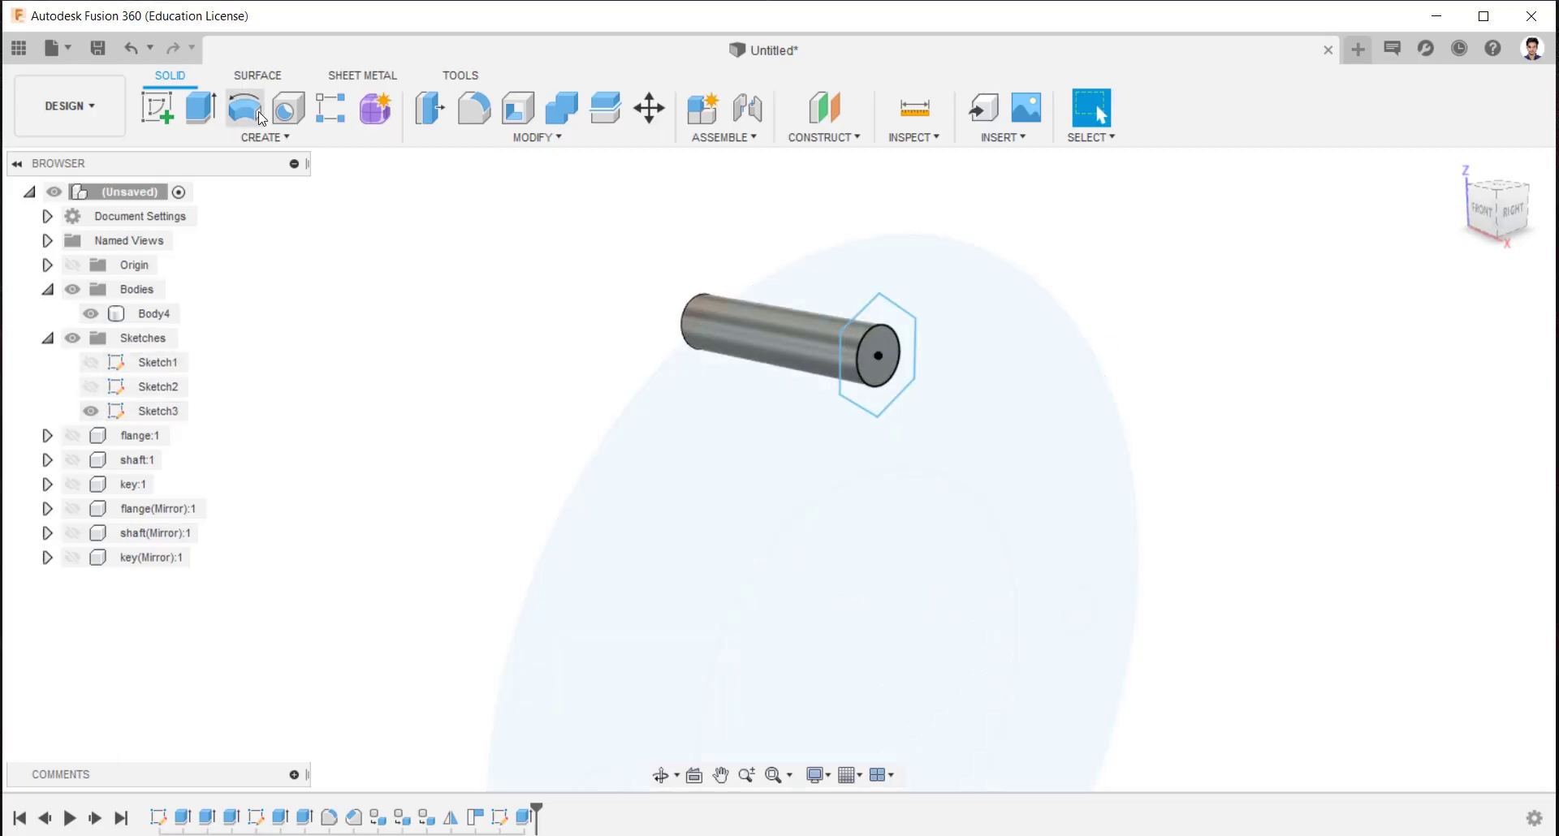
Extrude the hexagon and inner circle 8 mm, joined to the shank as the bolt head
left_click(904, 324)
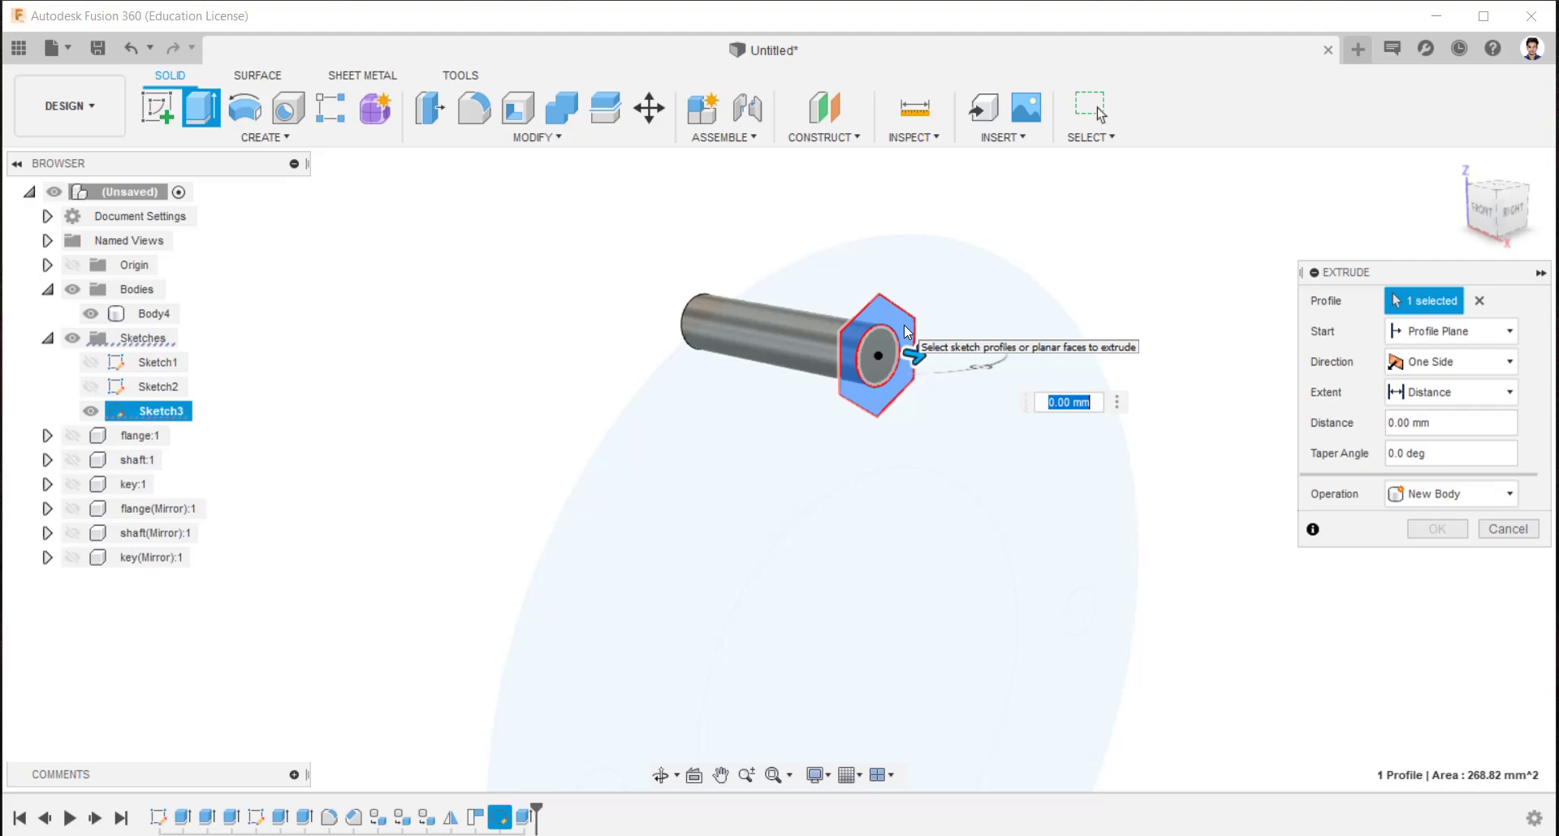
type("5")
left_click(885, 357)
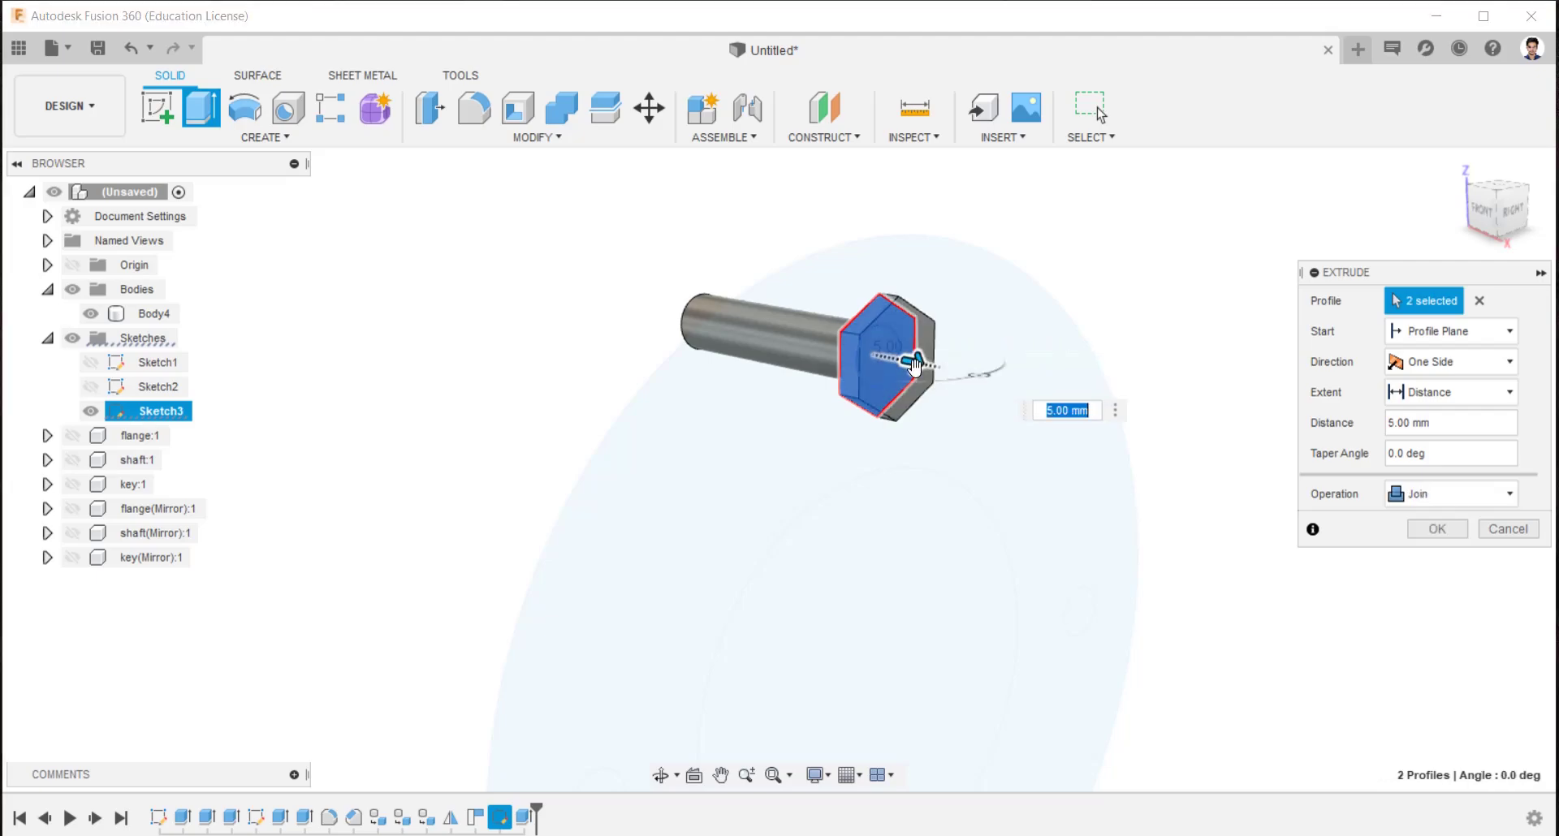
type("8")
key("Return")
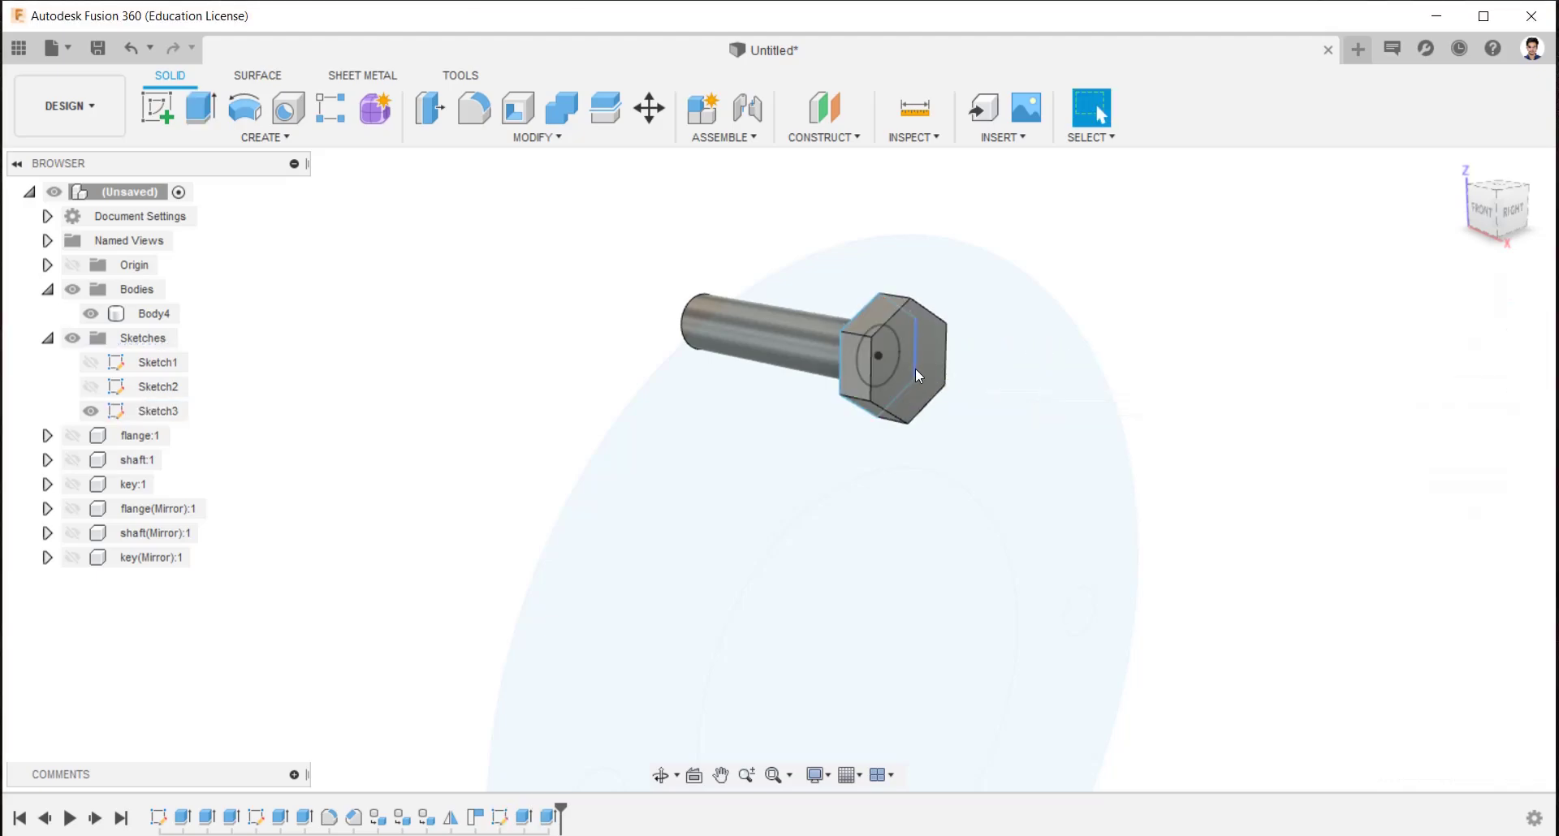
middle_click_drag(914, 372, 880, 379, "shift")
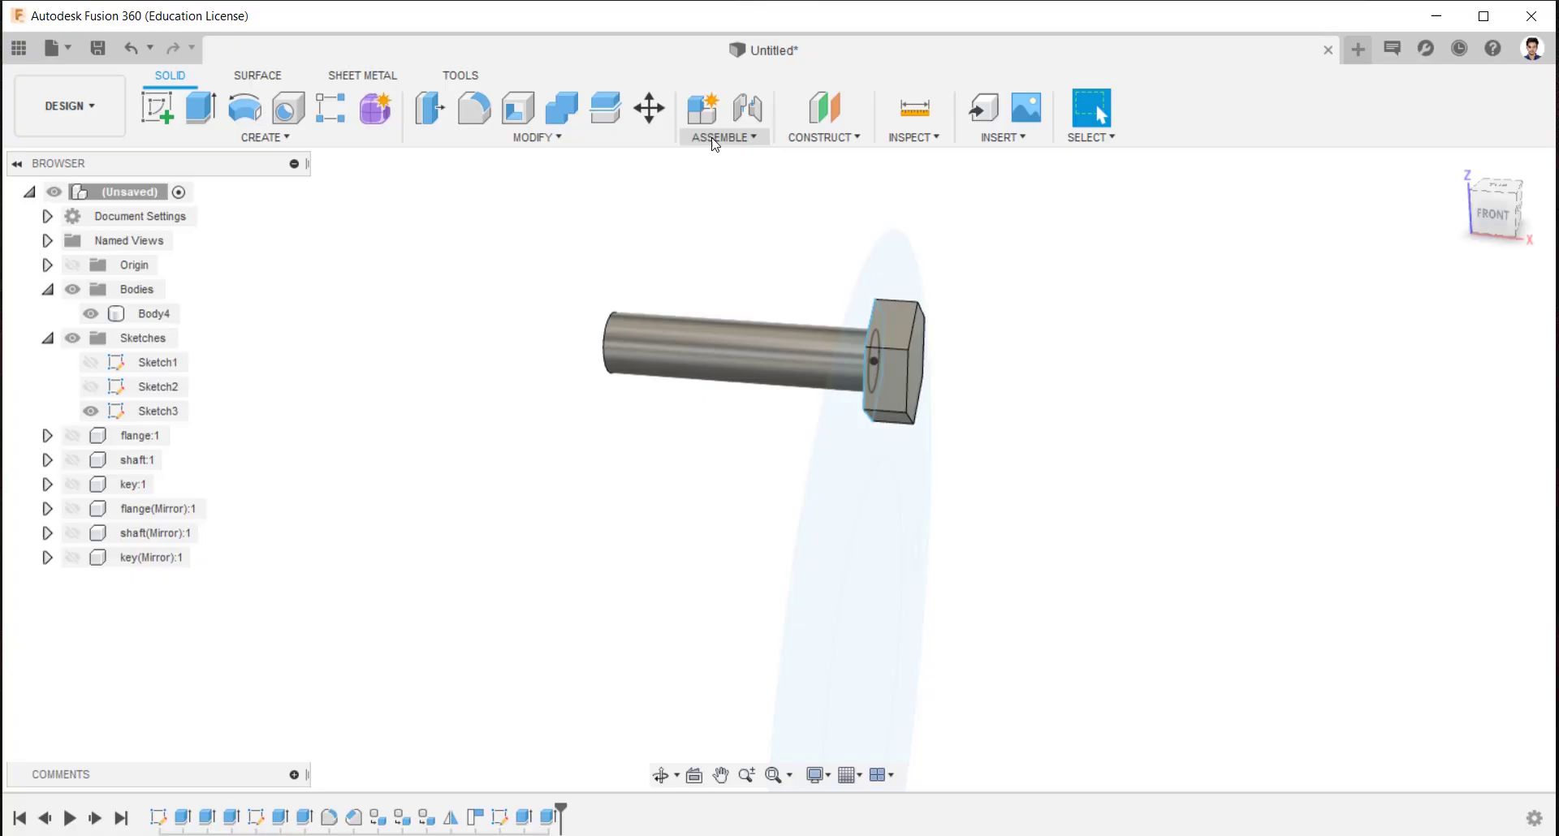
Create a construction plane through the top and bottom edges of the bolt's hex head
left_click(804, 136)
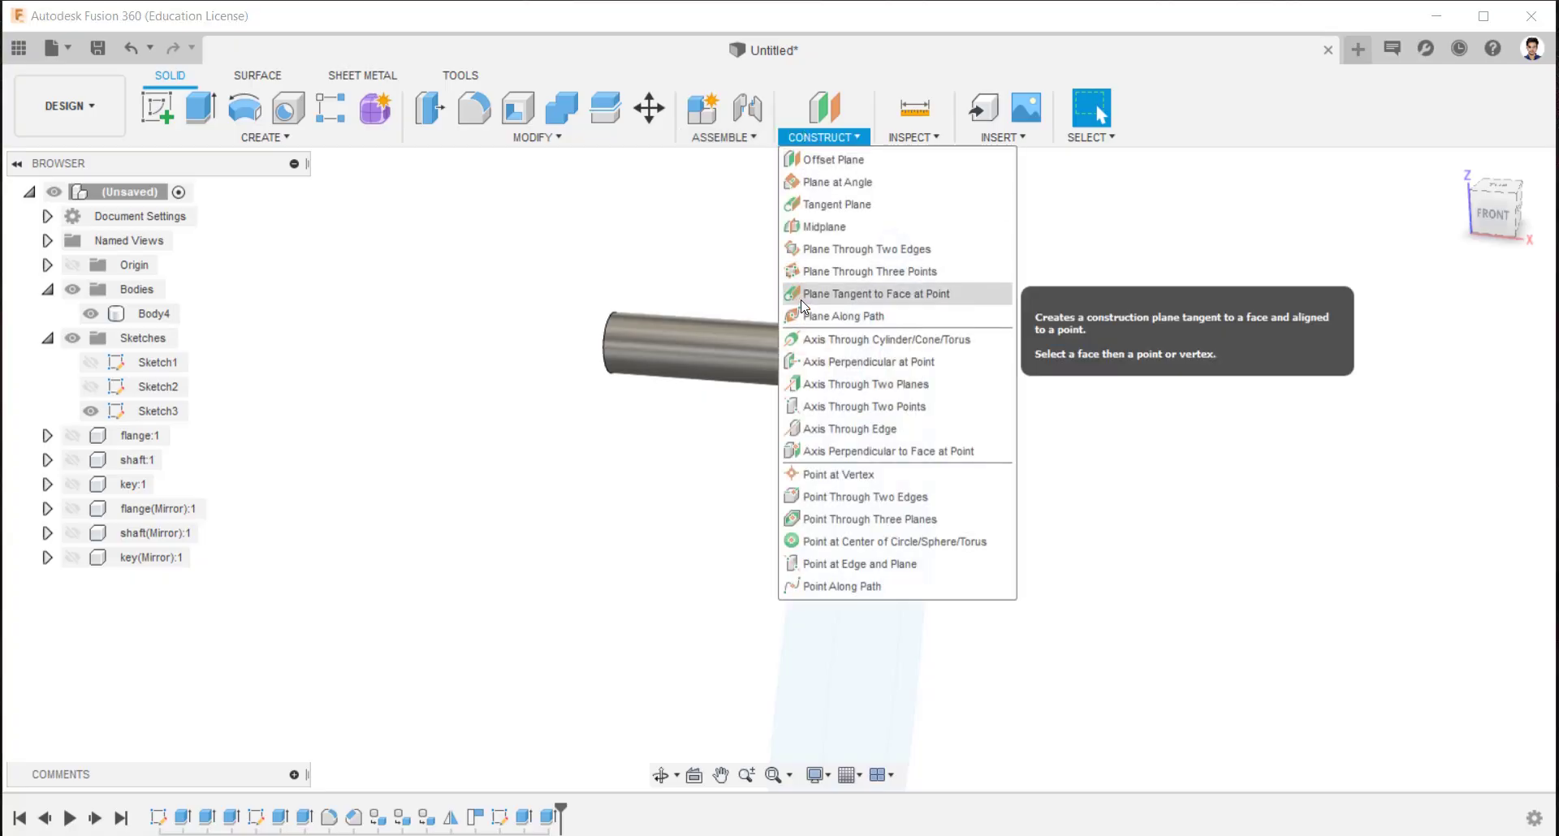
left_click(844, 248)
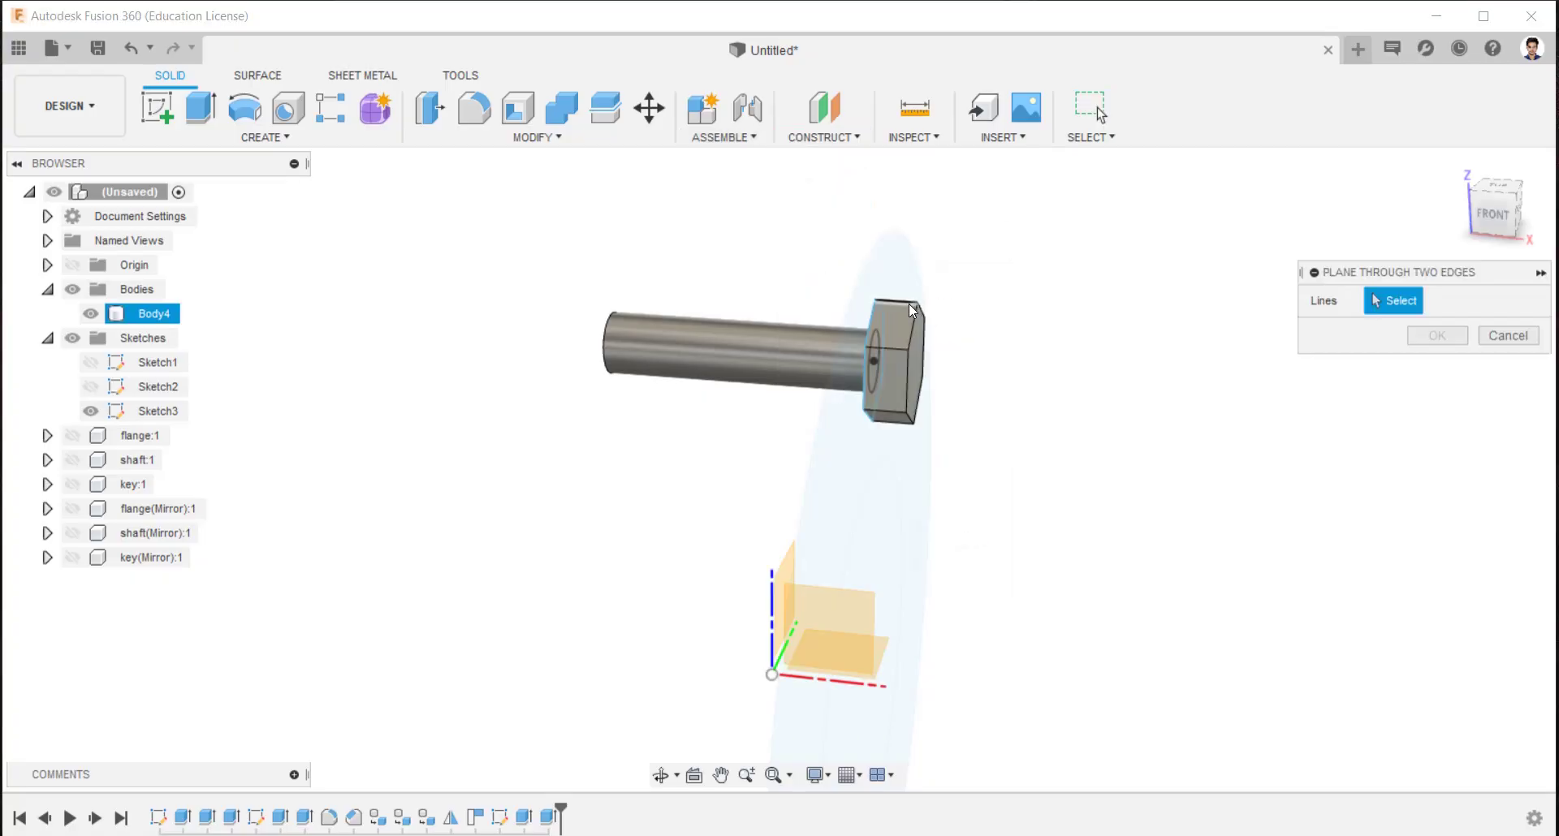
left_click(909, 304)
middle_click_drag(918, 330, 898, 431, "shift")
left_click(911, 411)
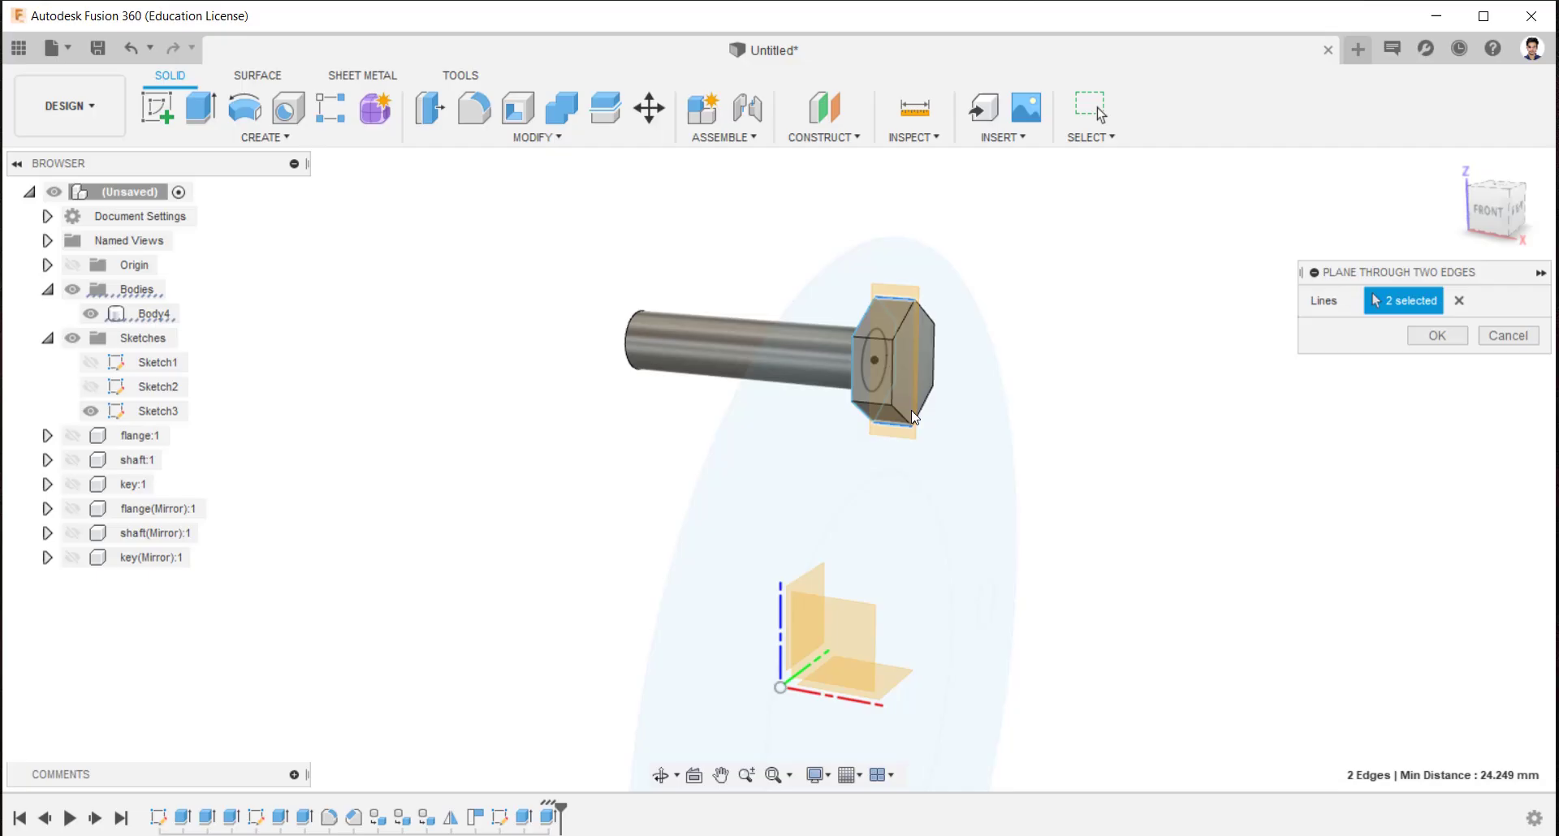
left_click(1436, 335)
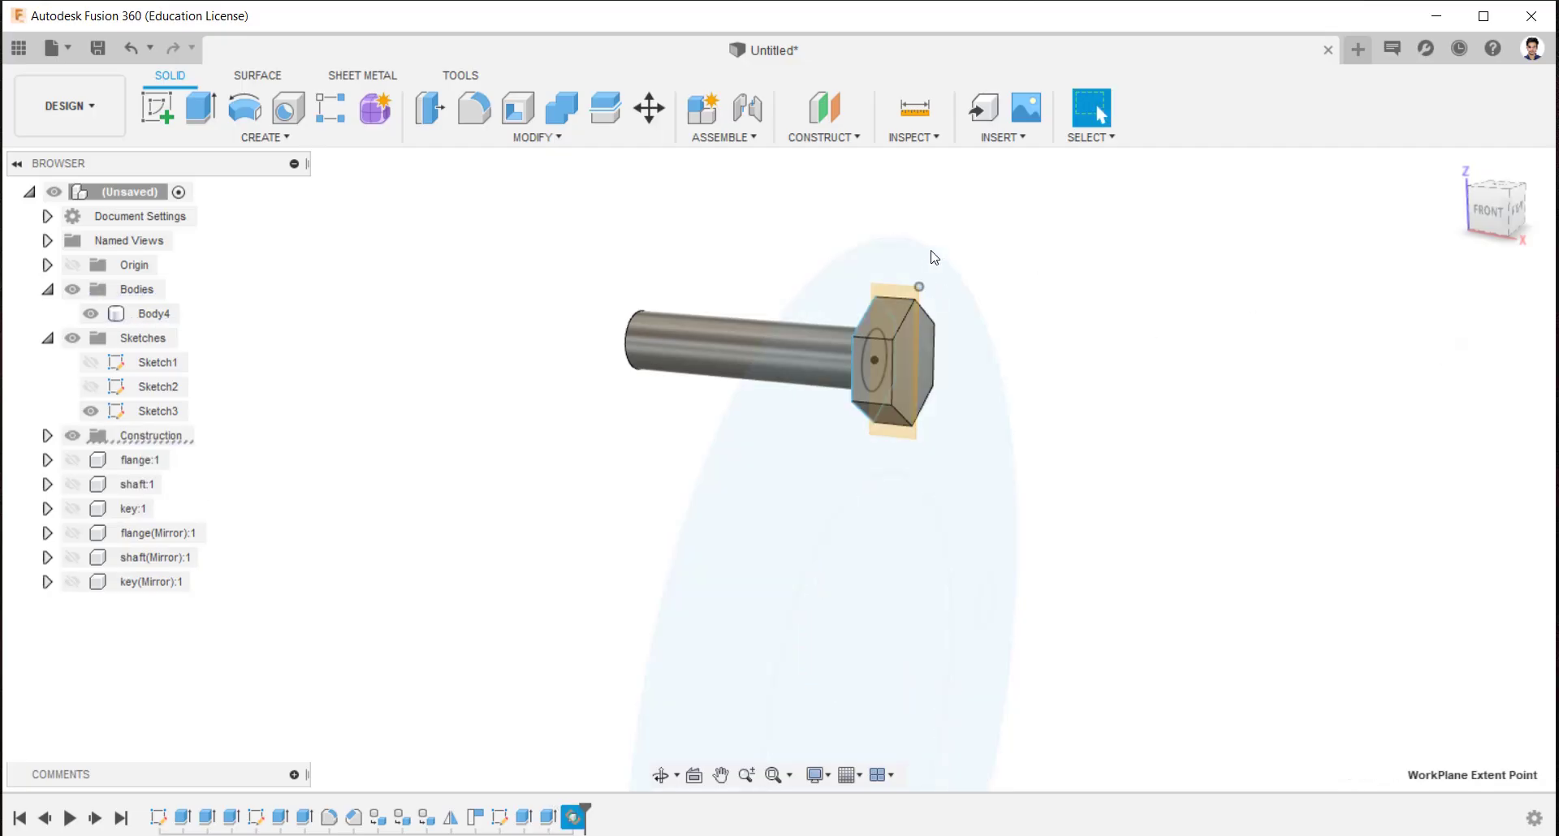
Sketch on the hex head's plane and draw a diagonal line across its top-right corner
left_click(157, 114)
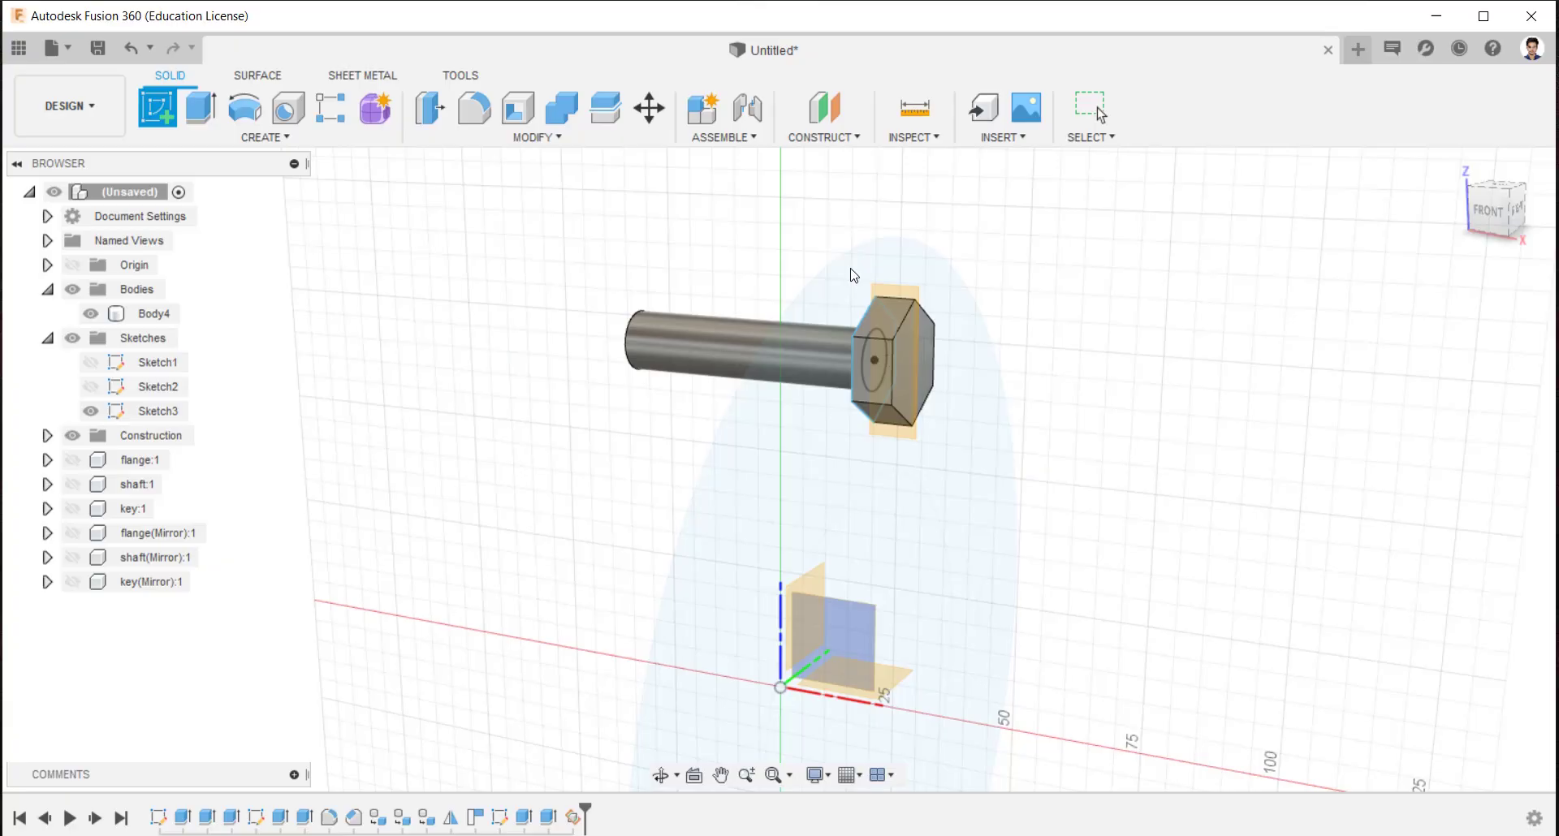
left_click(913, 296)
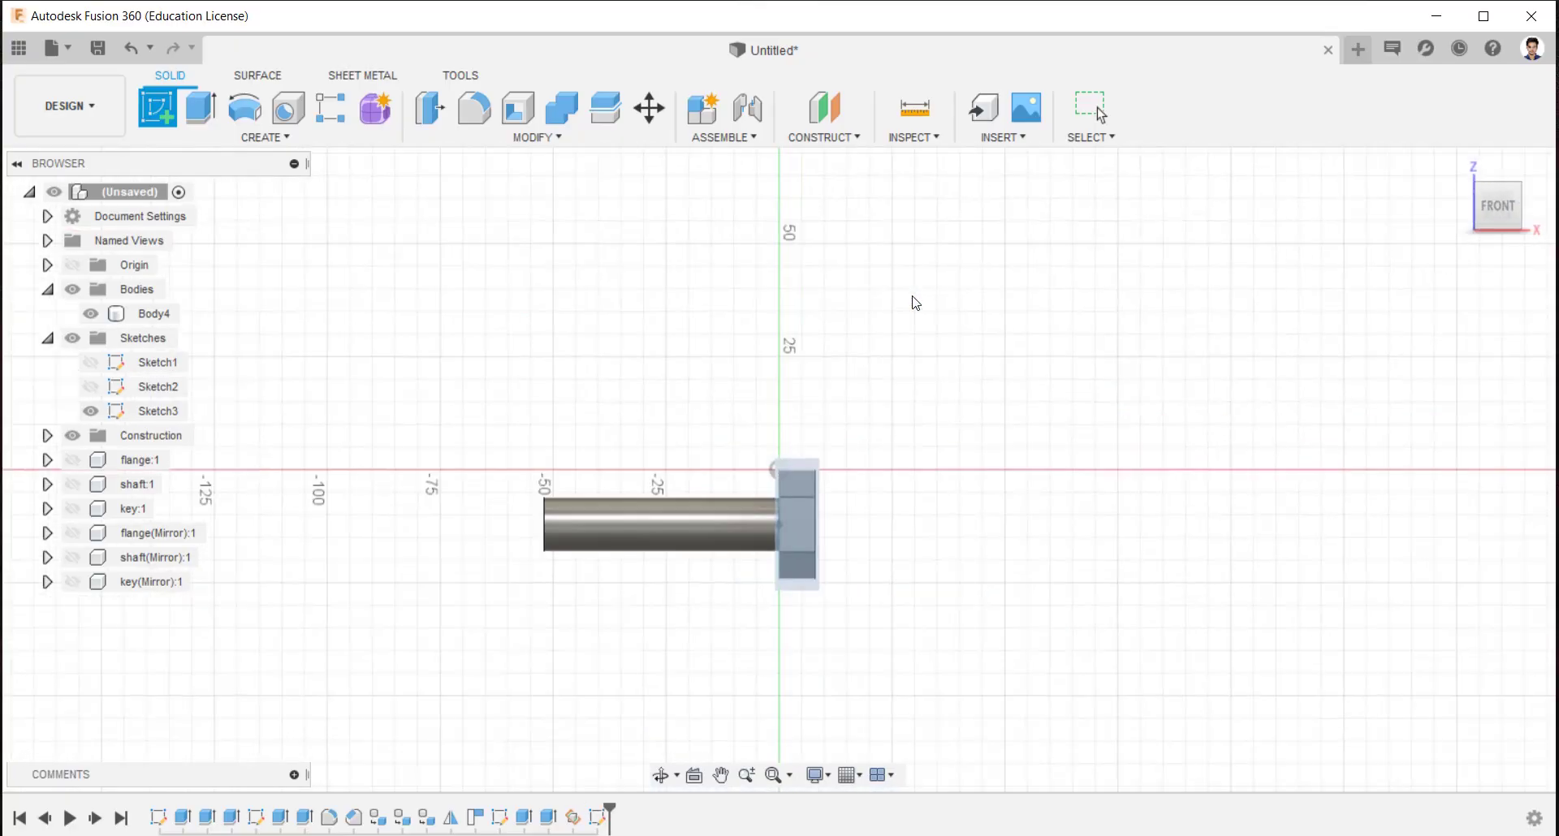
scroll(708, 560, "up", 3)
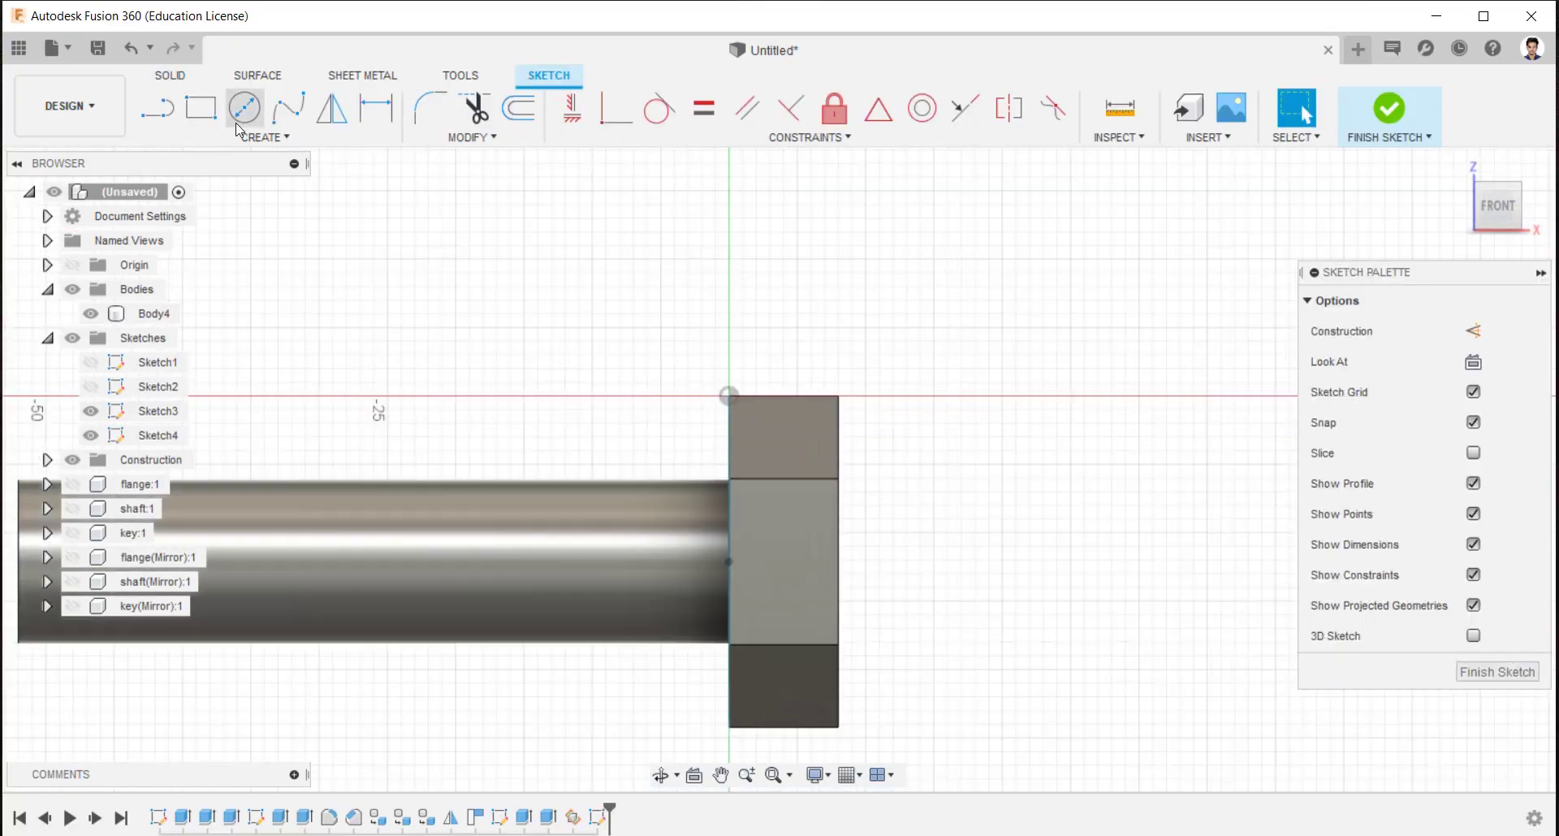
left_click(157, 108)
left_click(786, 407)
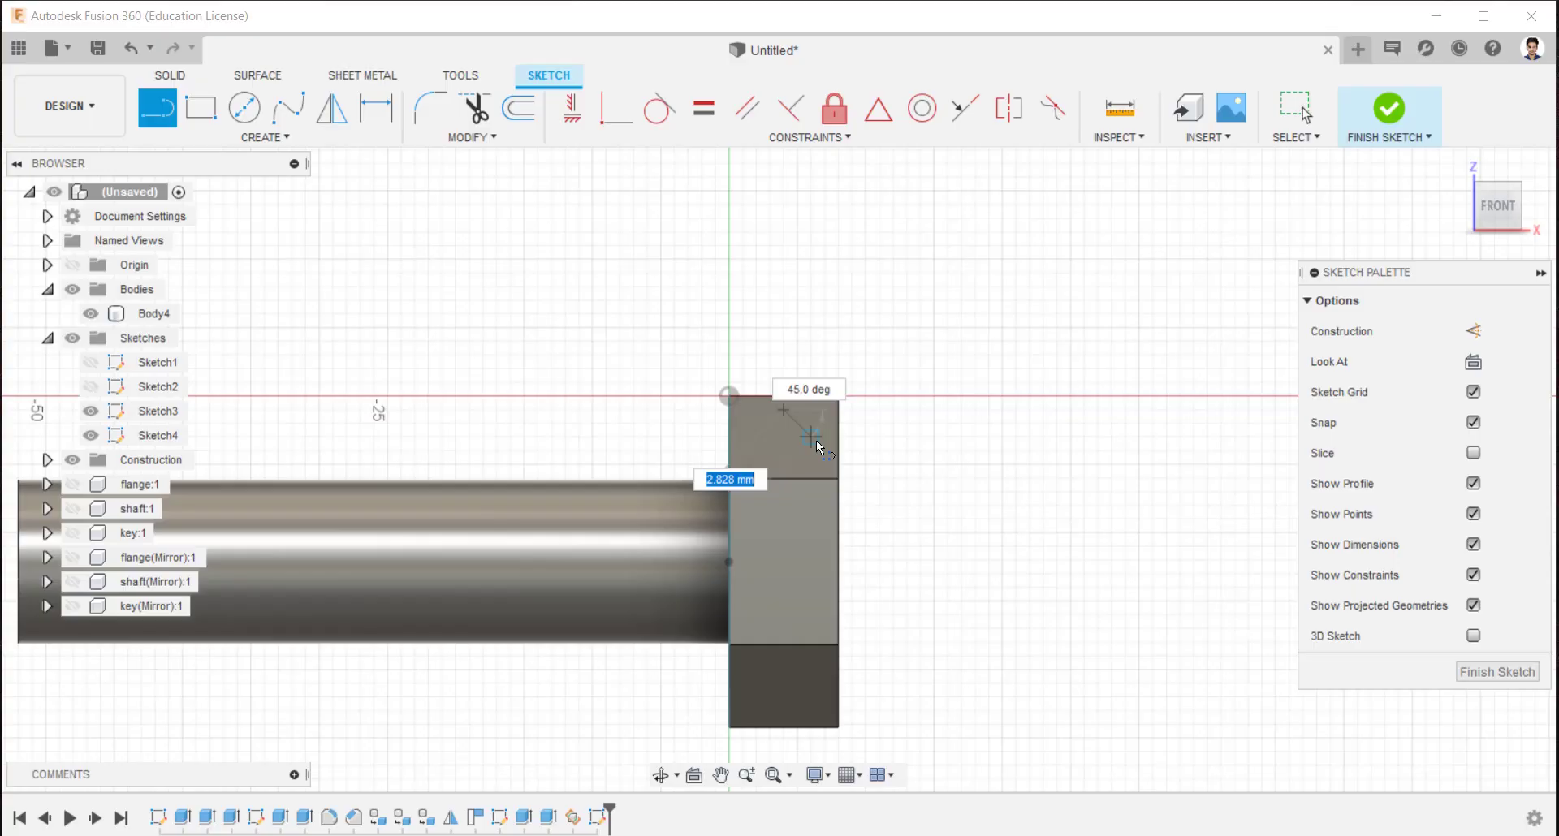
scroll(817, 440, "up", 2)
scroll(817, 440, "up", 1)
left_click(806, 431)
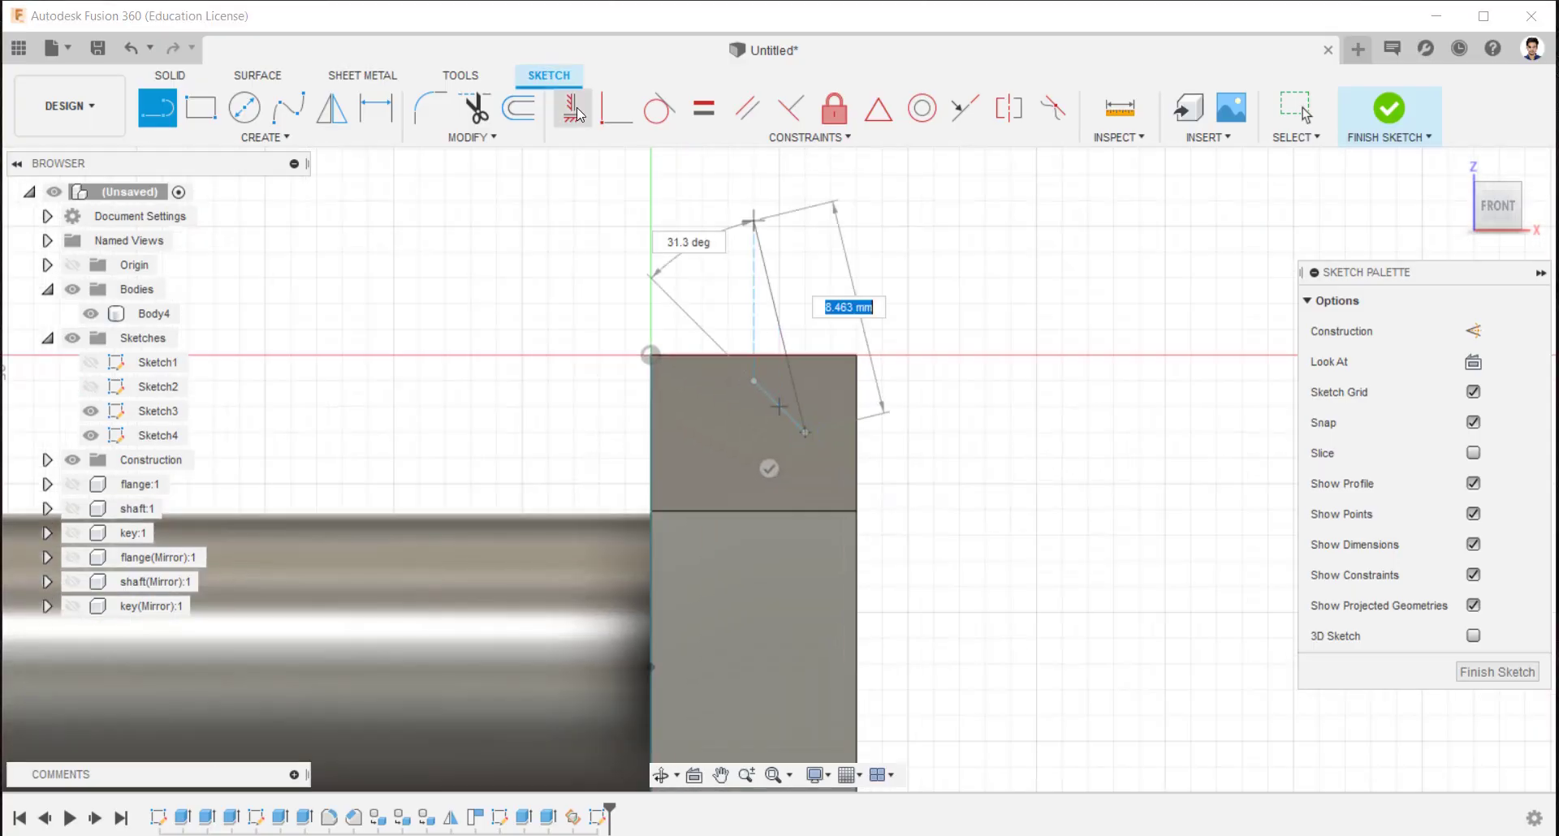
key("Escape")
left_click_drag(755, 381, 755, 355)
left_click_drag(804, 411, 839, 369)
Dimension the corner triangle 1.5 mm horizontally and 1.5 mm vertically, then finish the sketch
key("d")
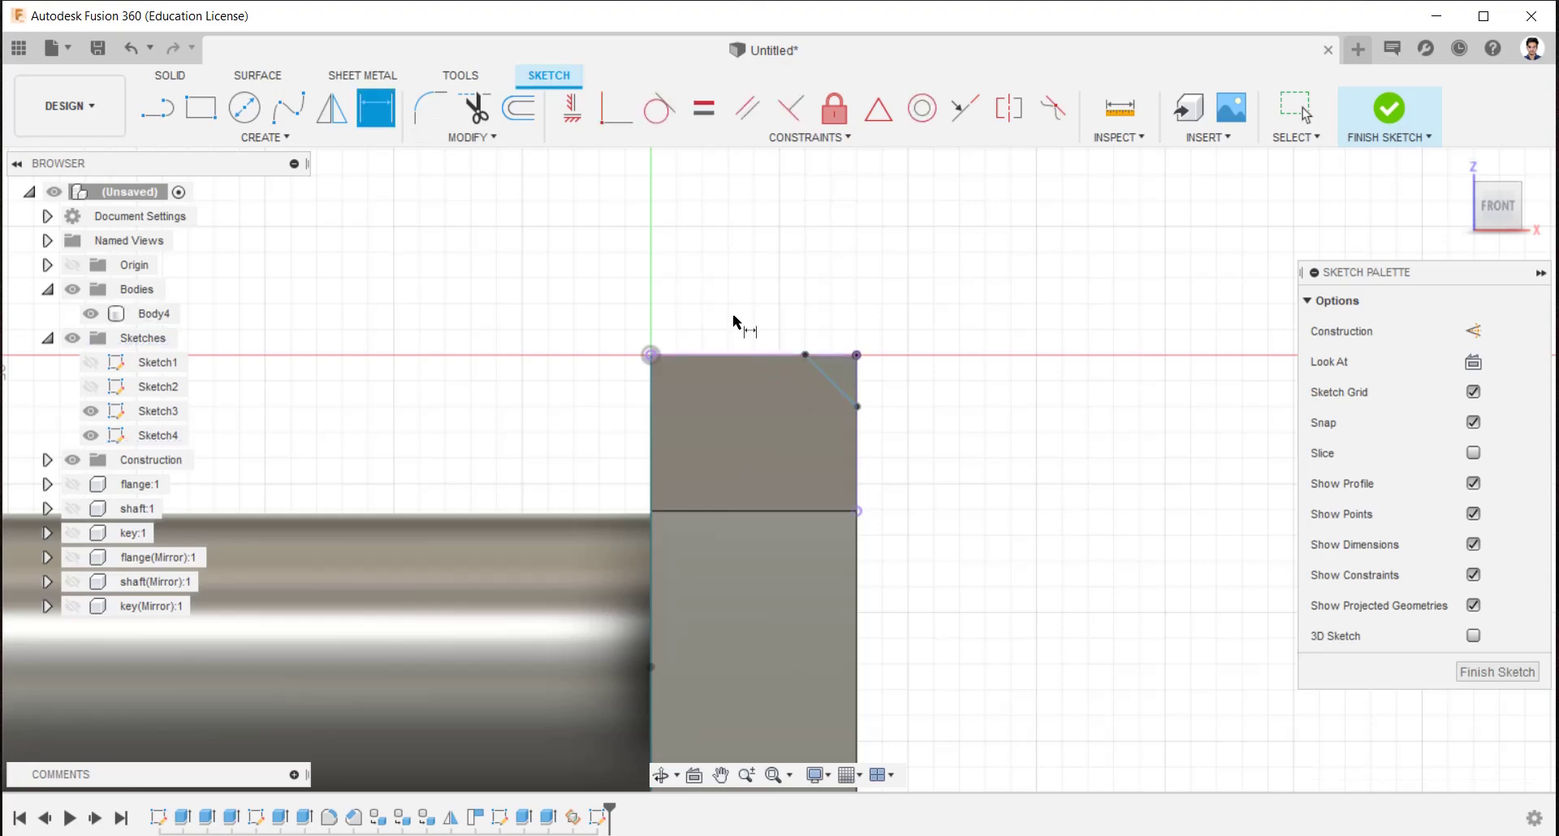
left_click(804, 355)
left_click(857, 355)
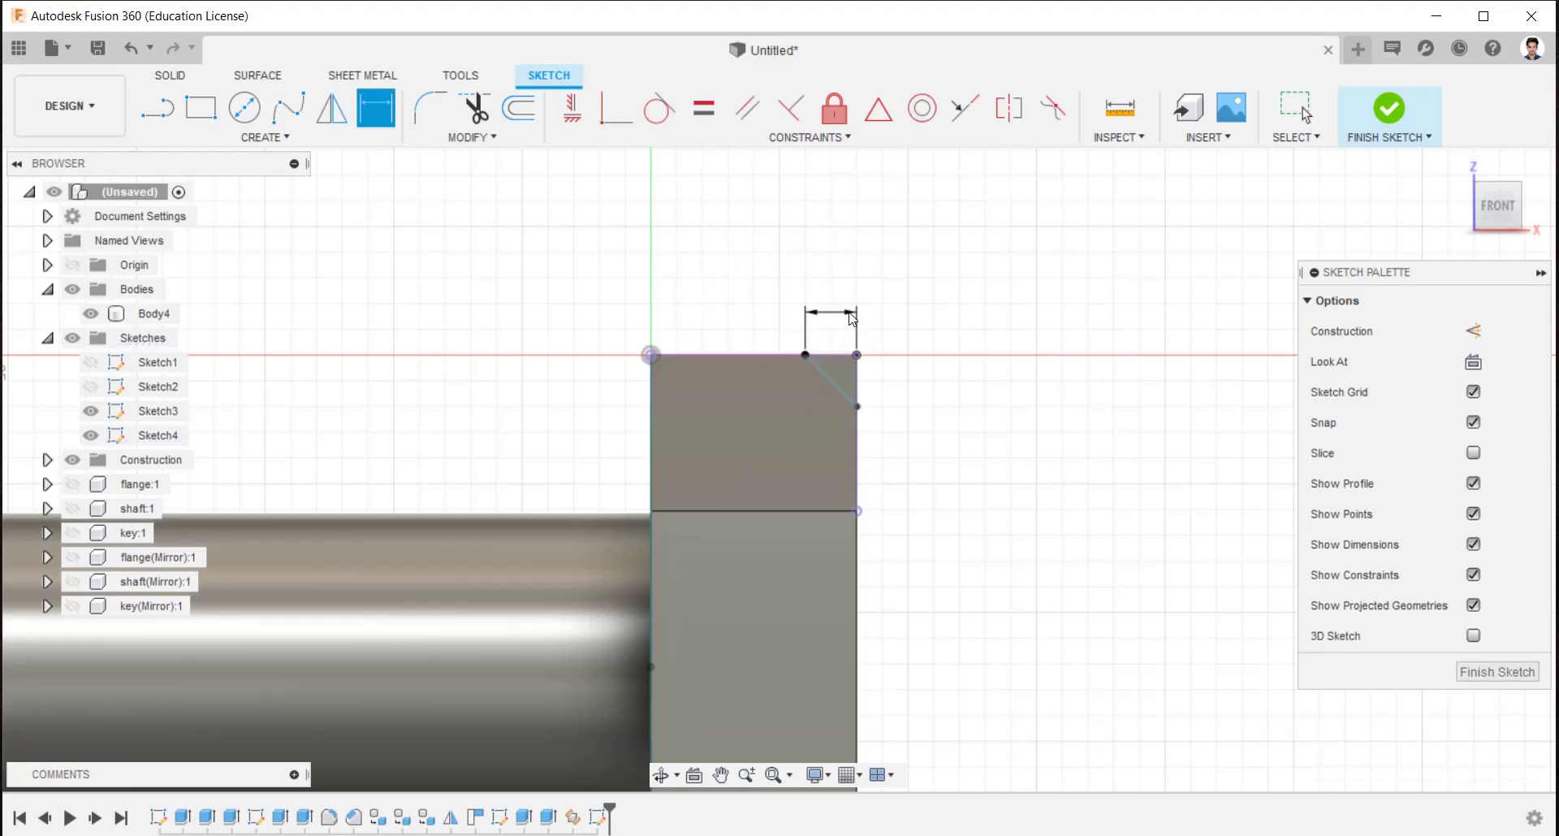
left_click(851, 317)
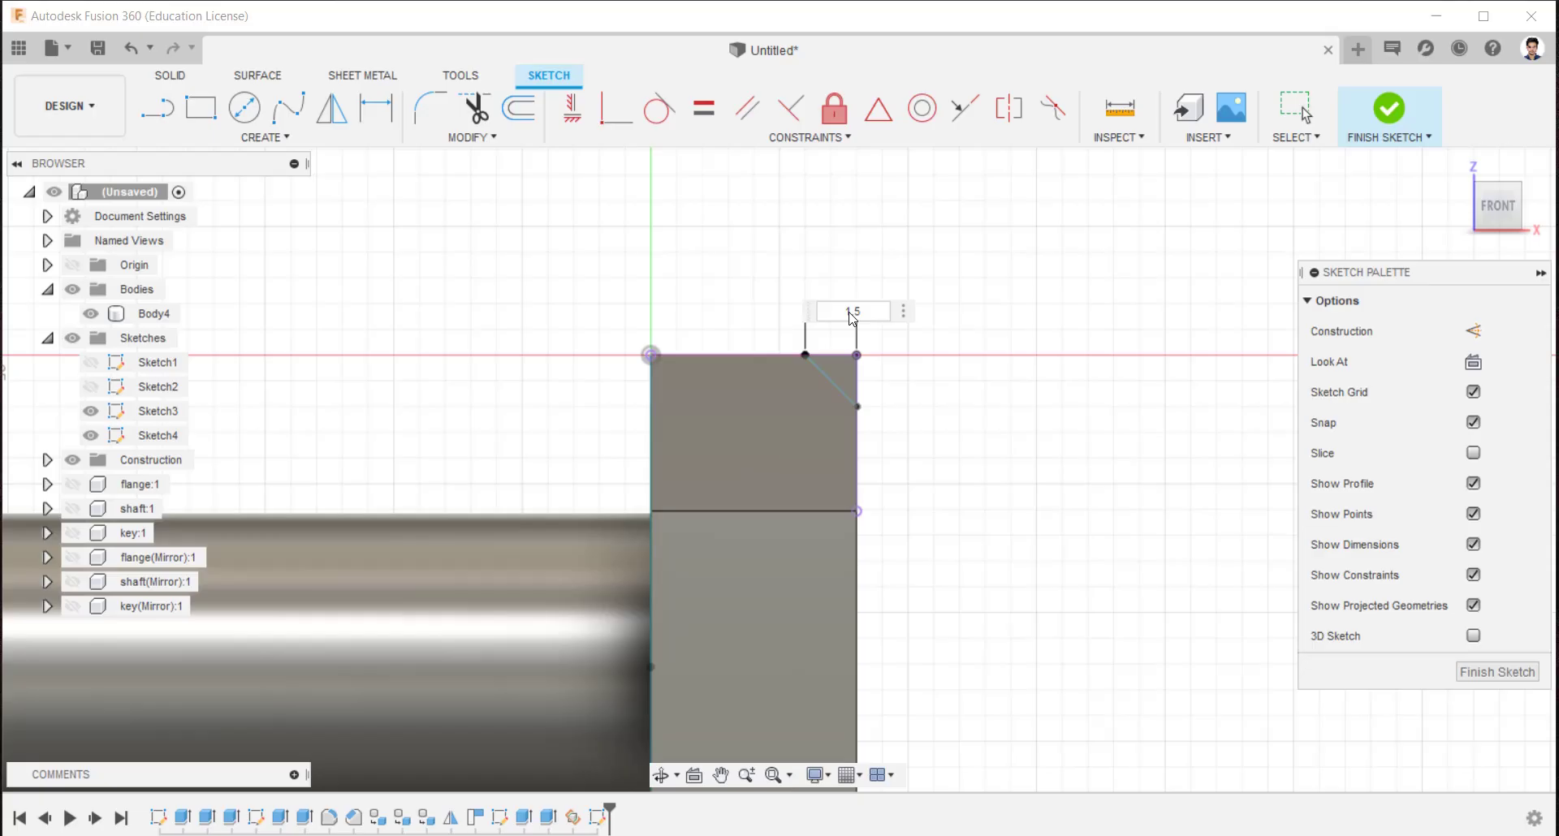
type("1.5")
key("Return")
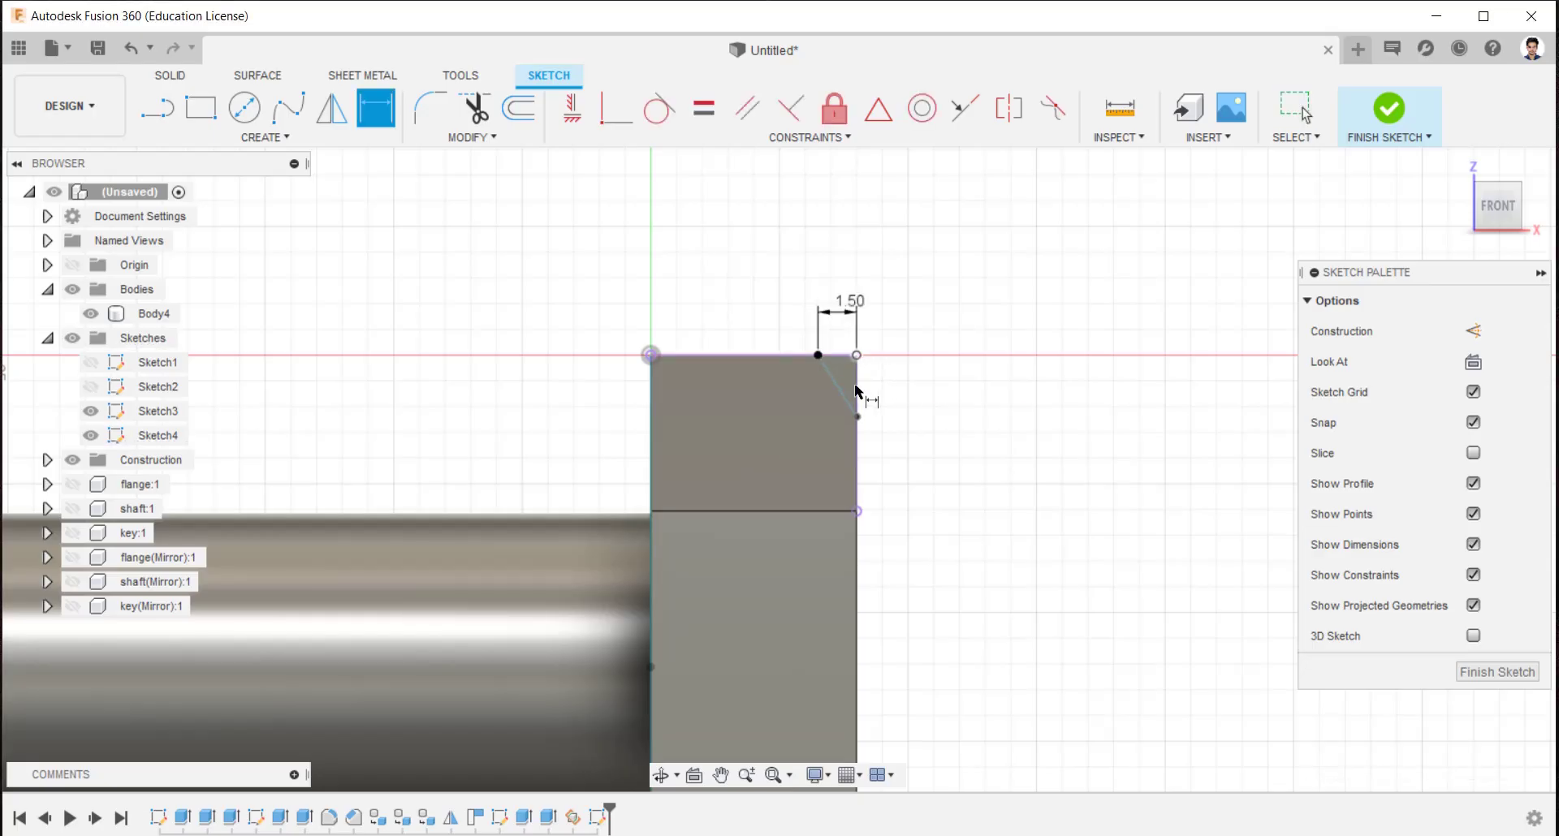
left_click(855, 417)
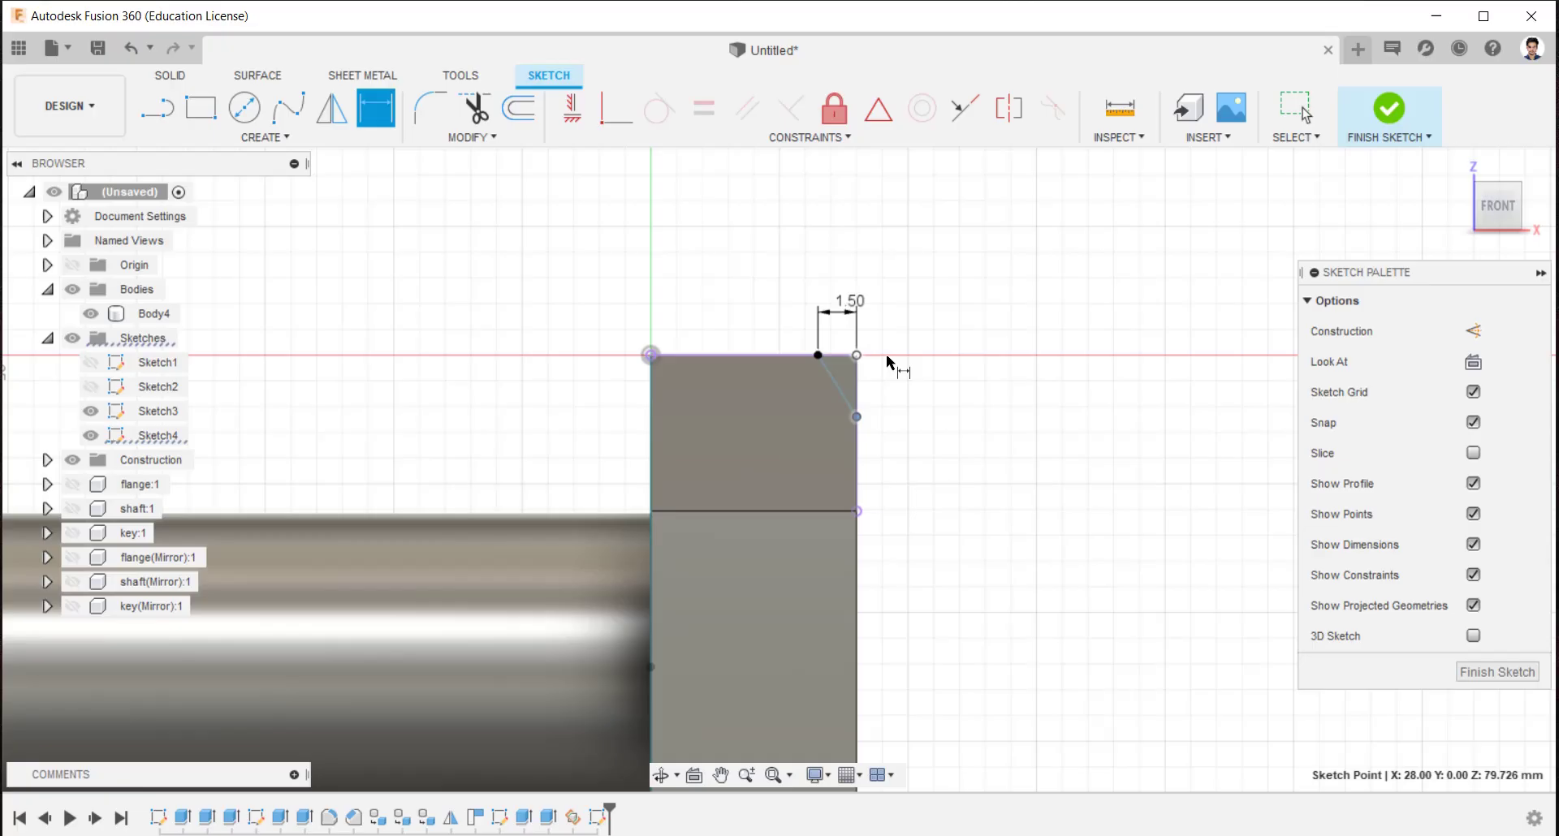
left_click(891, 355)
left_click(928, 374)
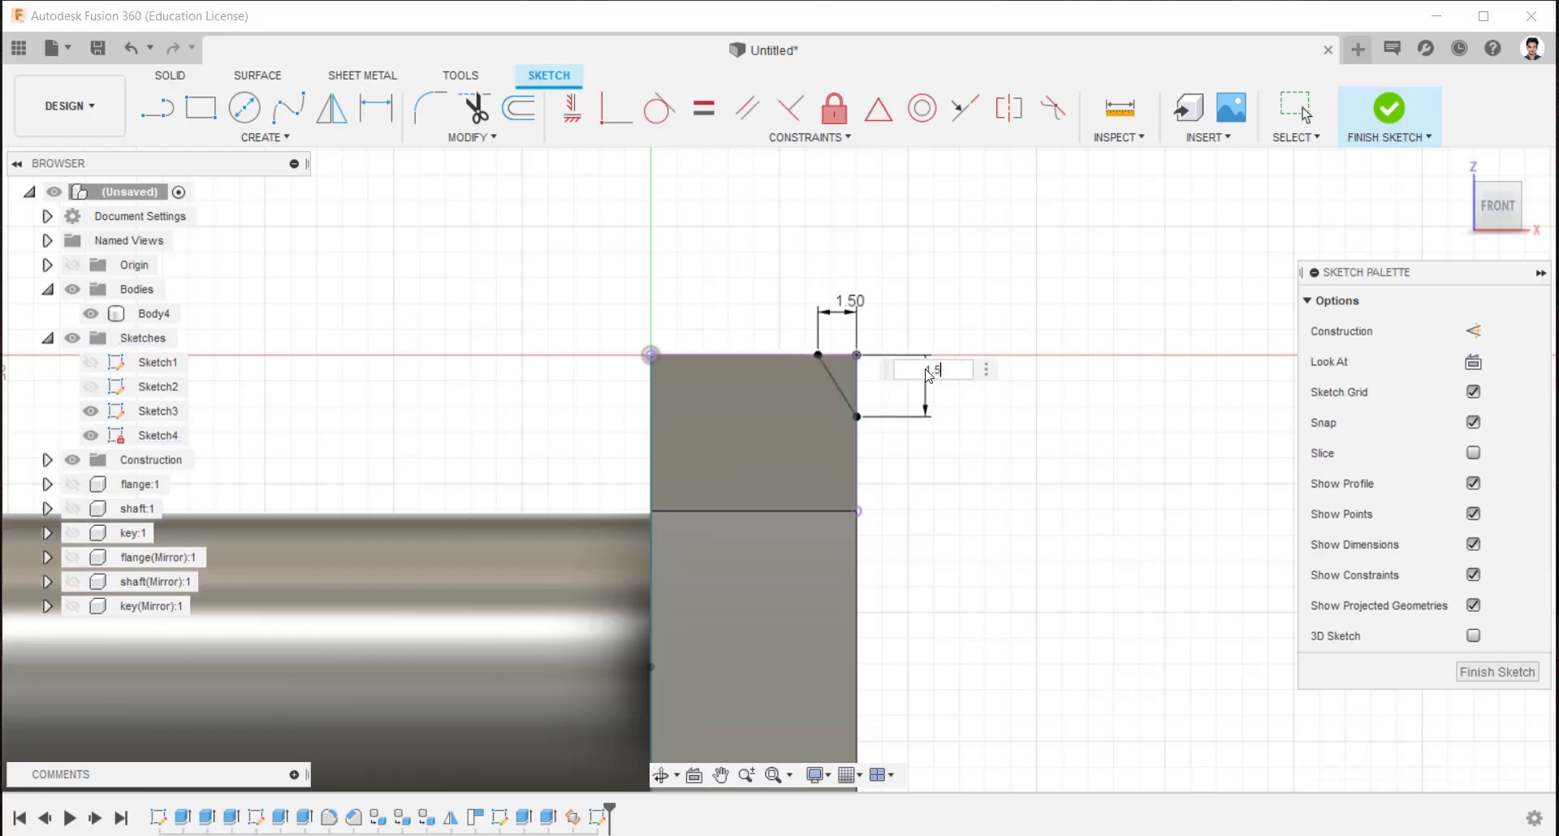
key("Return")
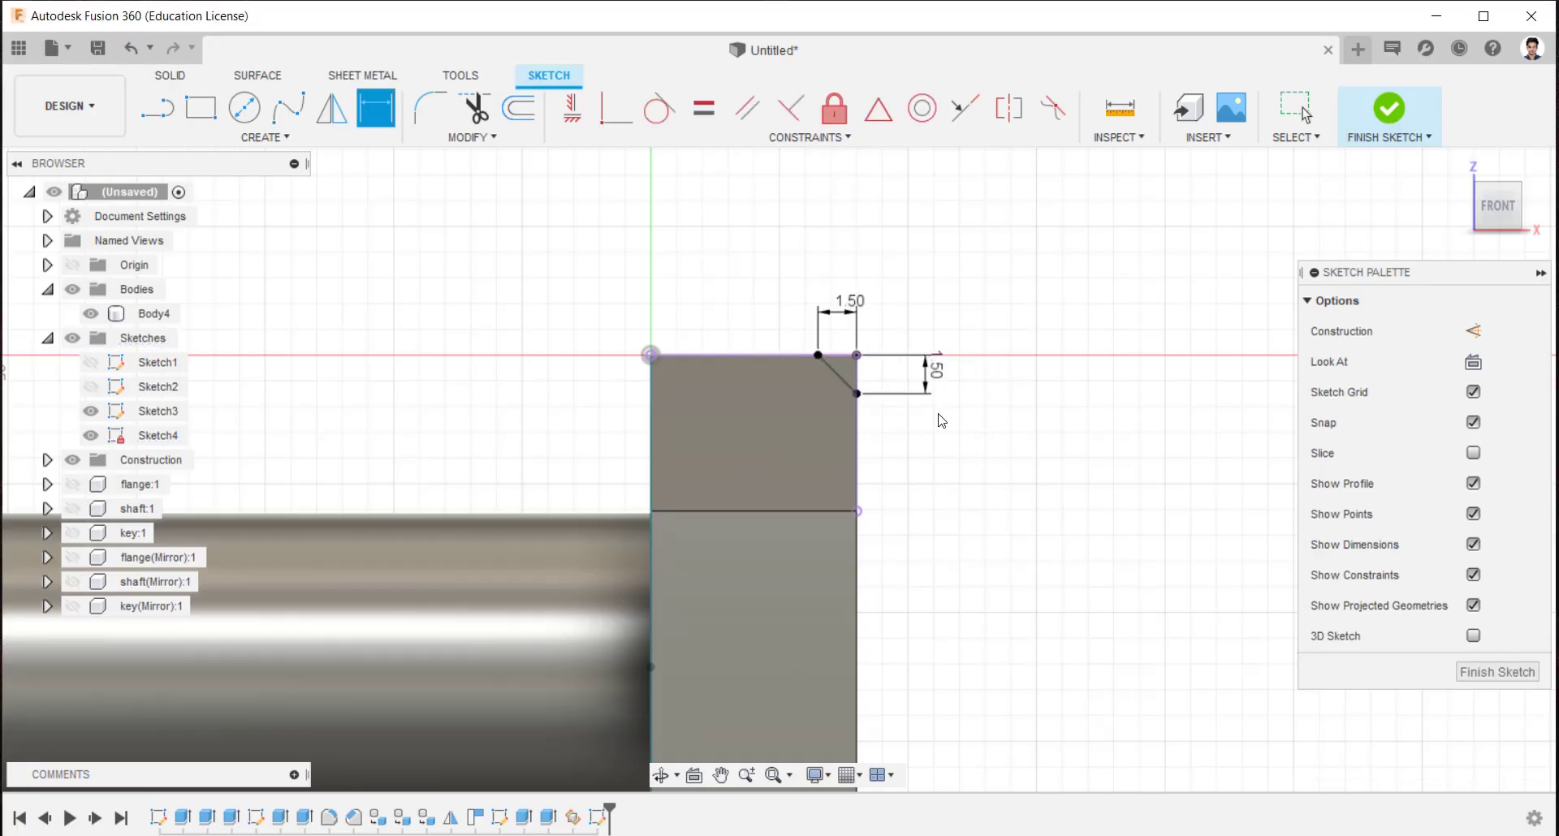
scroll(938, 418, "down", 5)
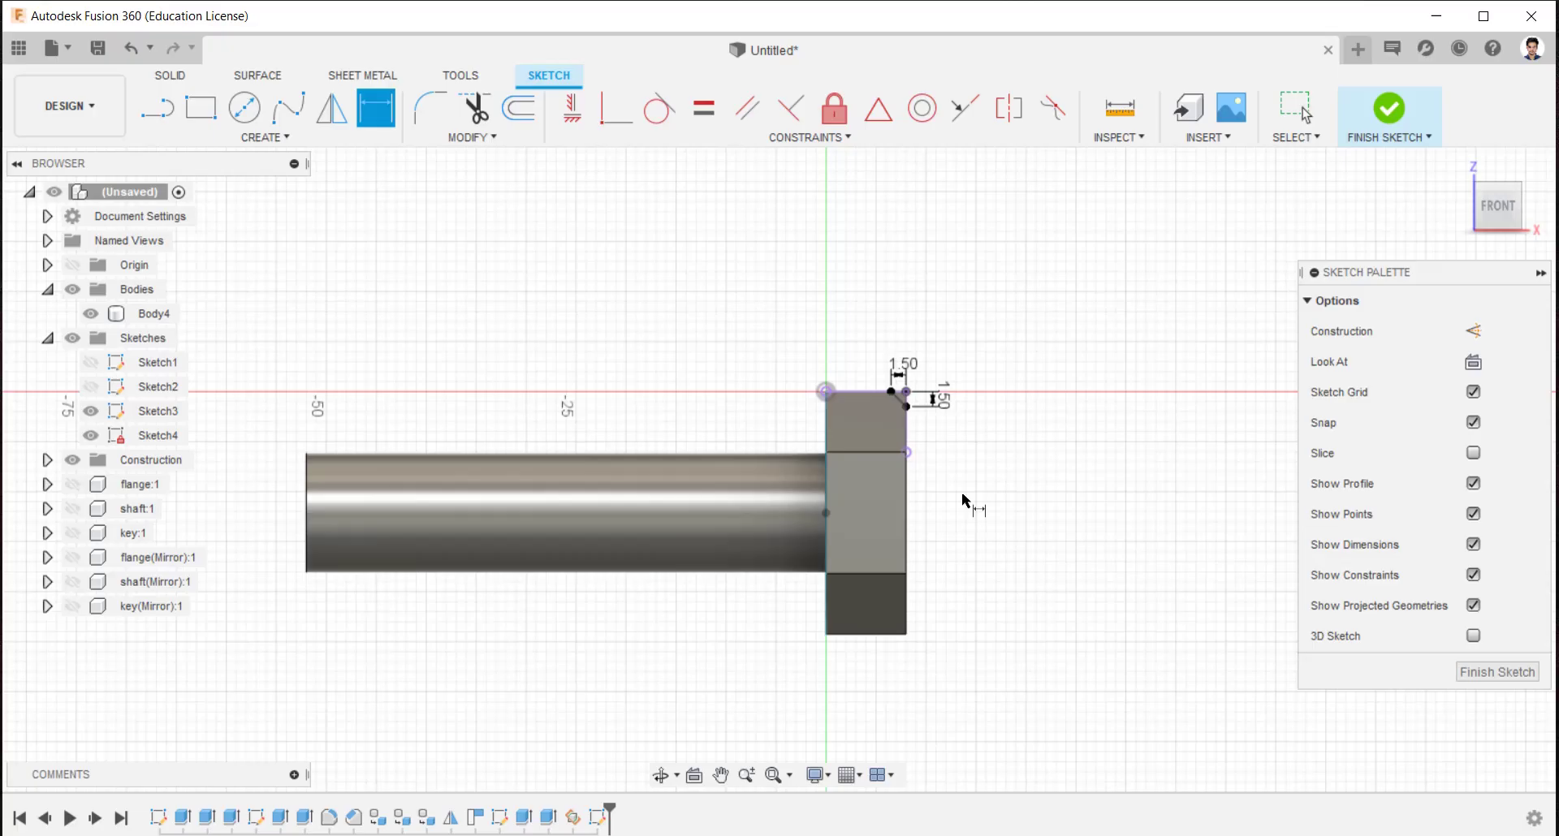
middle_click_drag(950, 399, 971, 328)
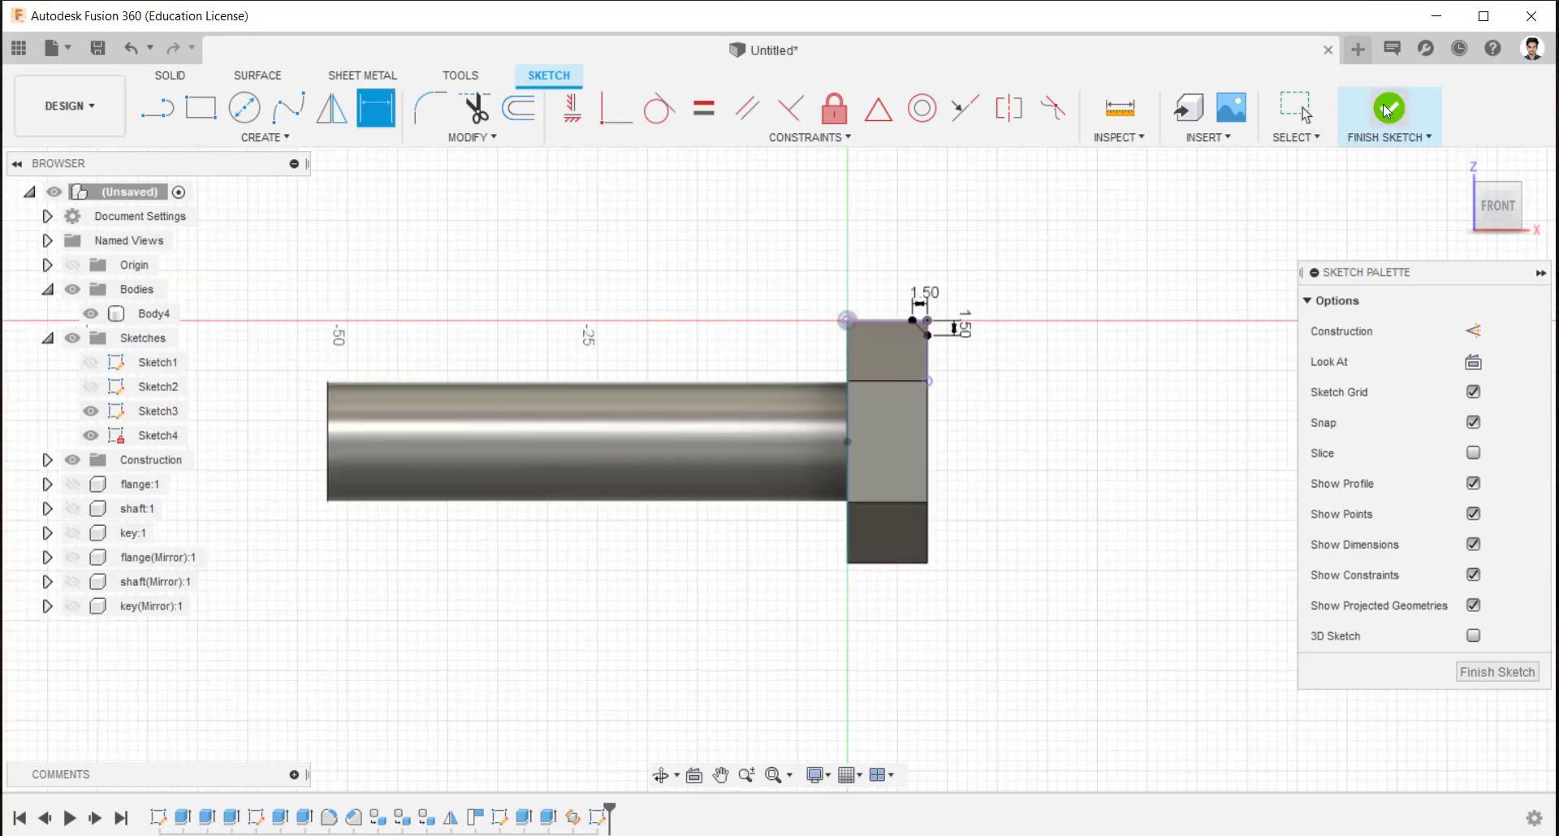
left_click(1386, 111)
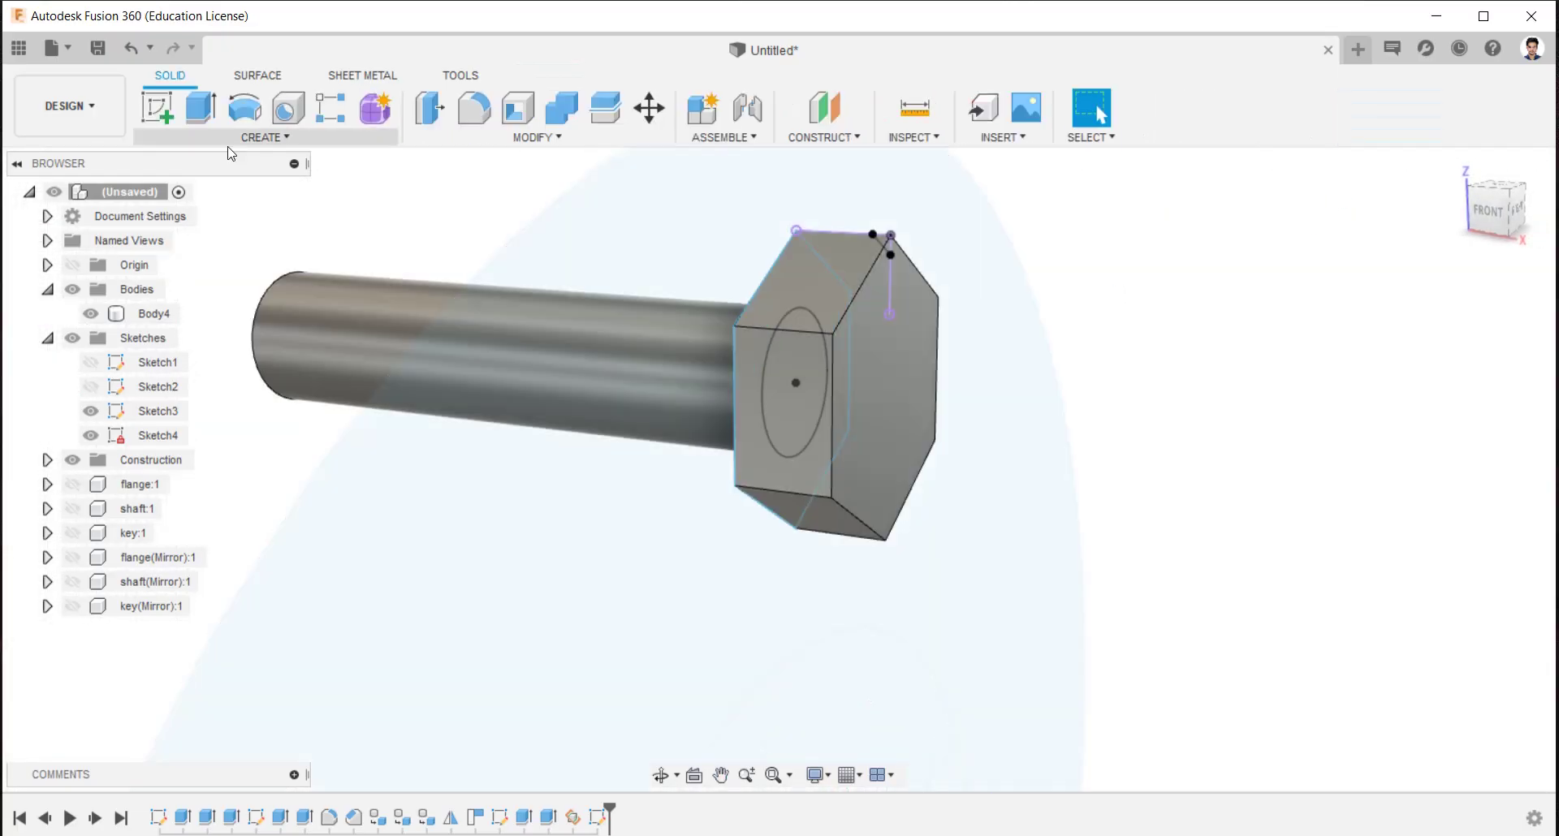
Revolve the small triangle profile 360° around the shaft as a cut, chamfering the hex head's corner
left_click(244, 107)
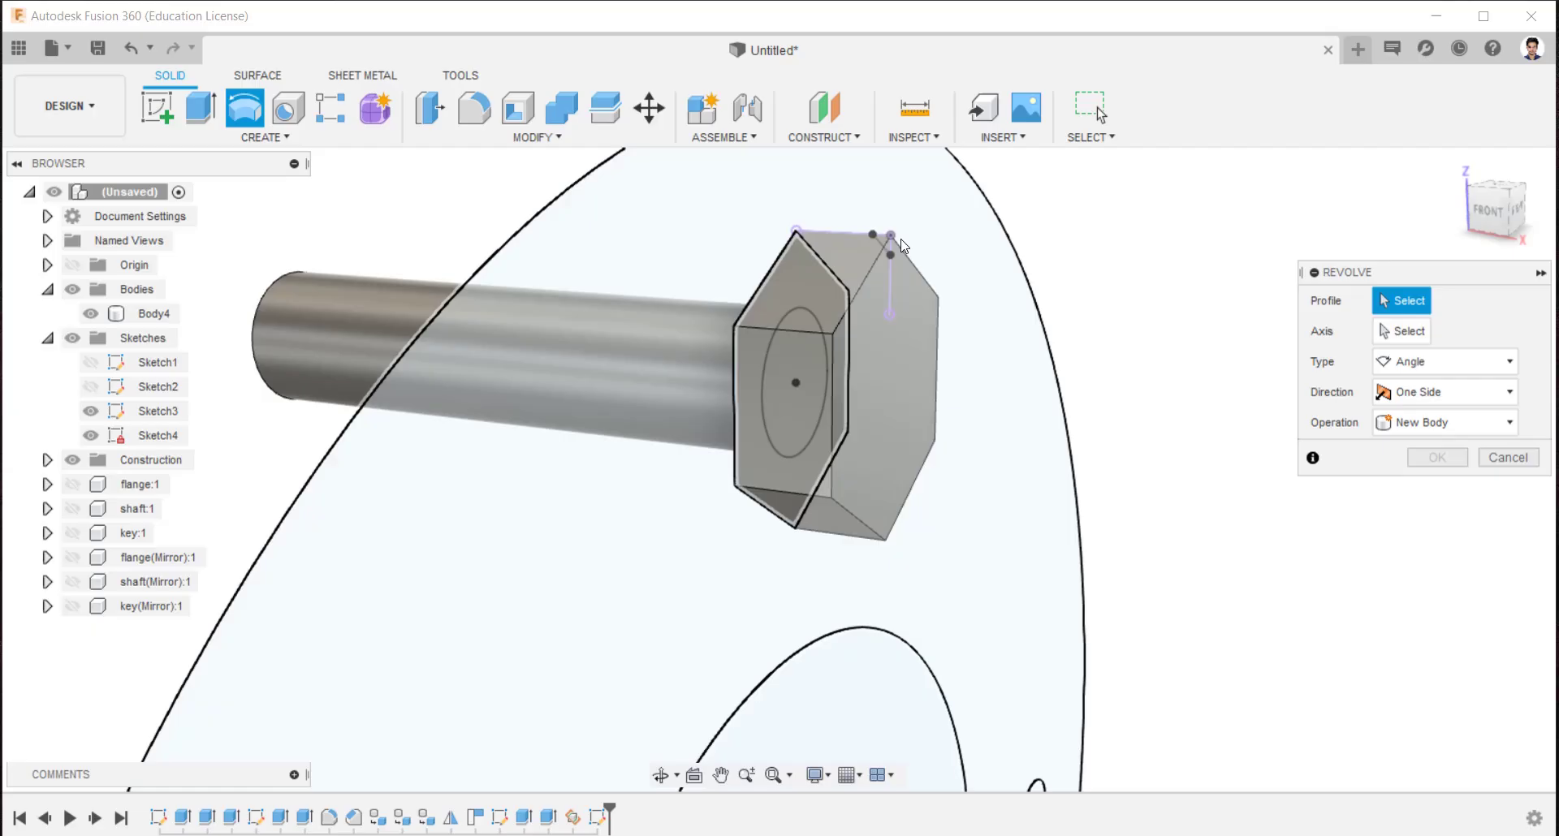
scroll(902, 248, "up", 6)
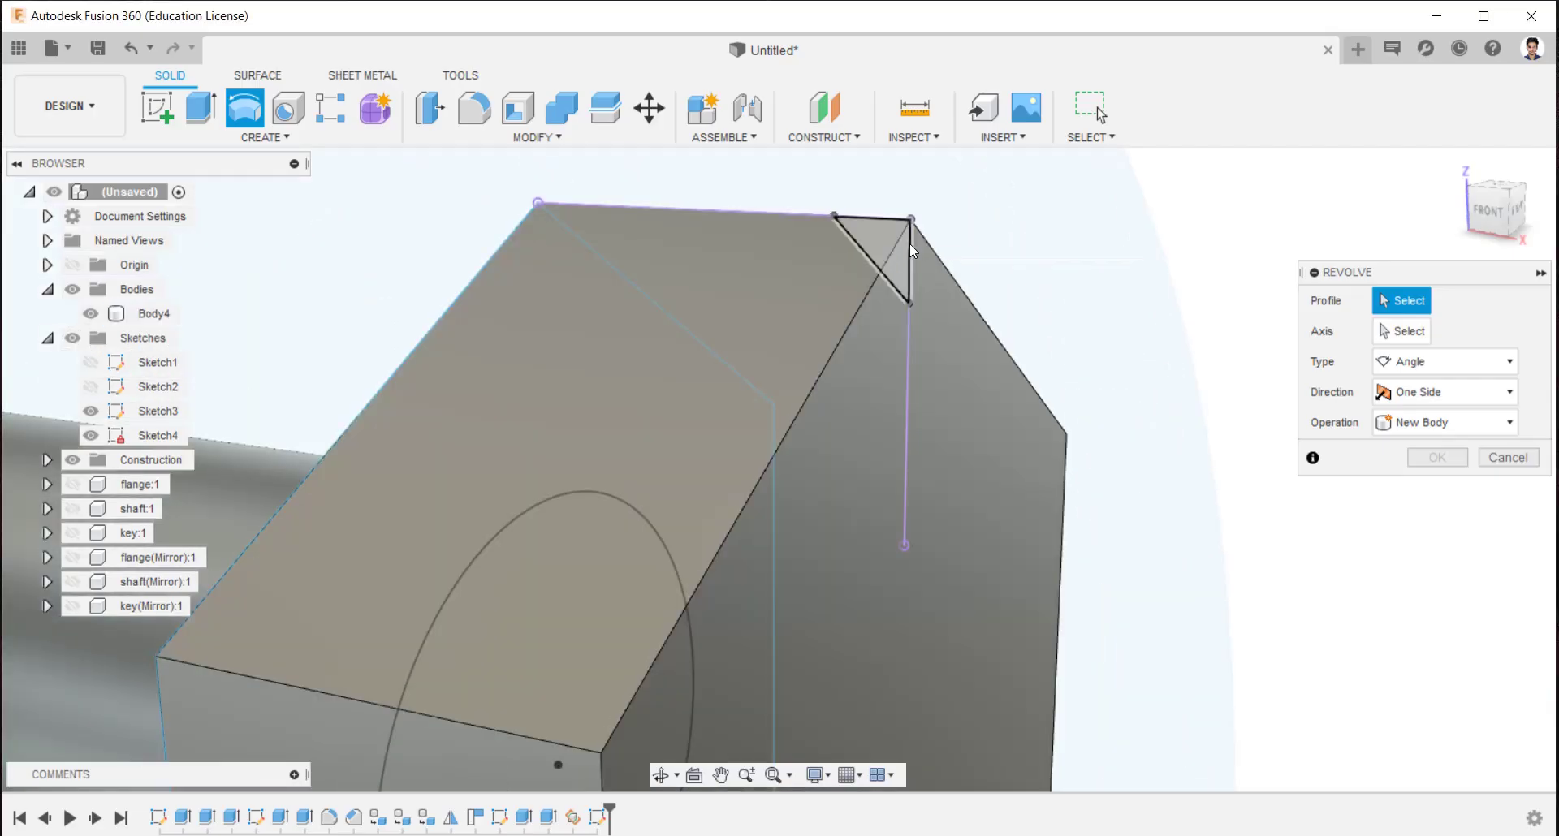
left_click(910, 247)
scroll(914, 266, "down", 6)
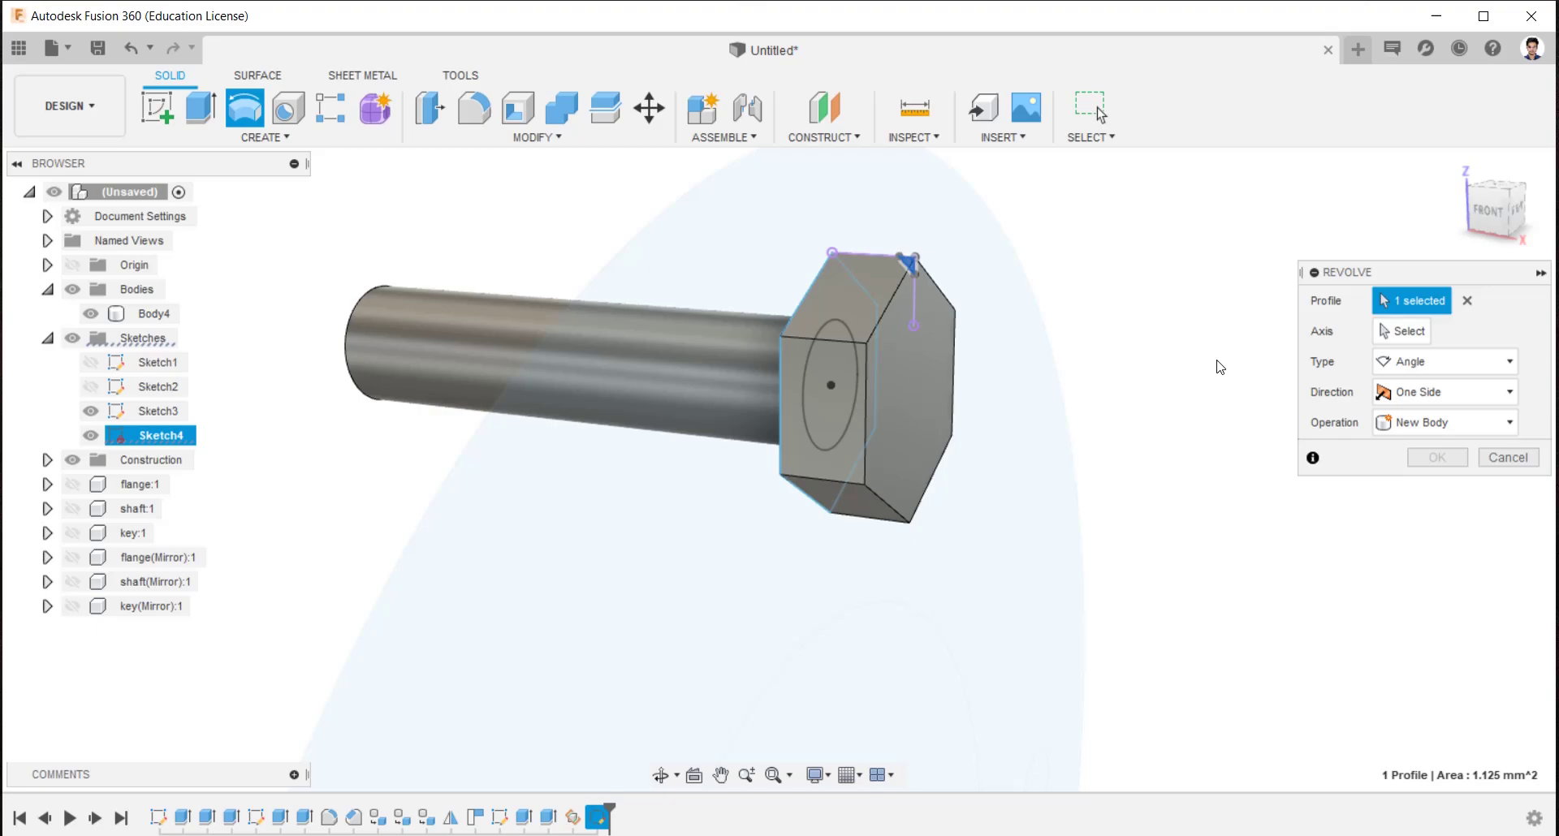
left_click(1398, 333)
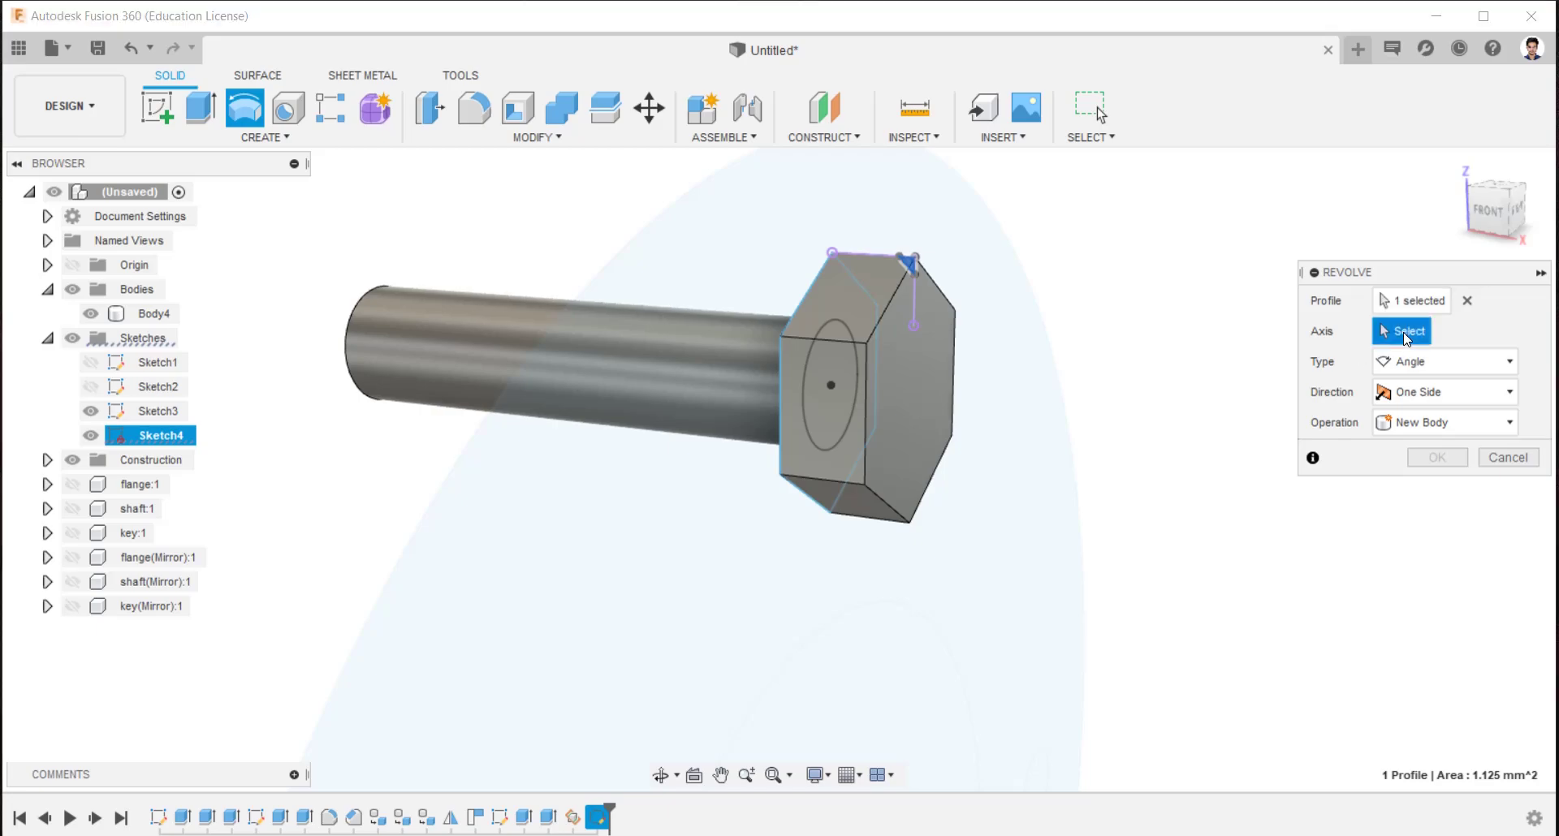
left_click(658, 384)
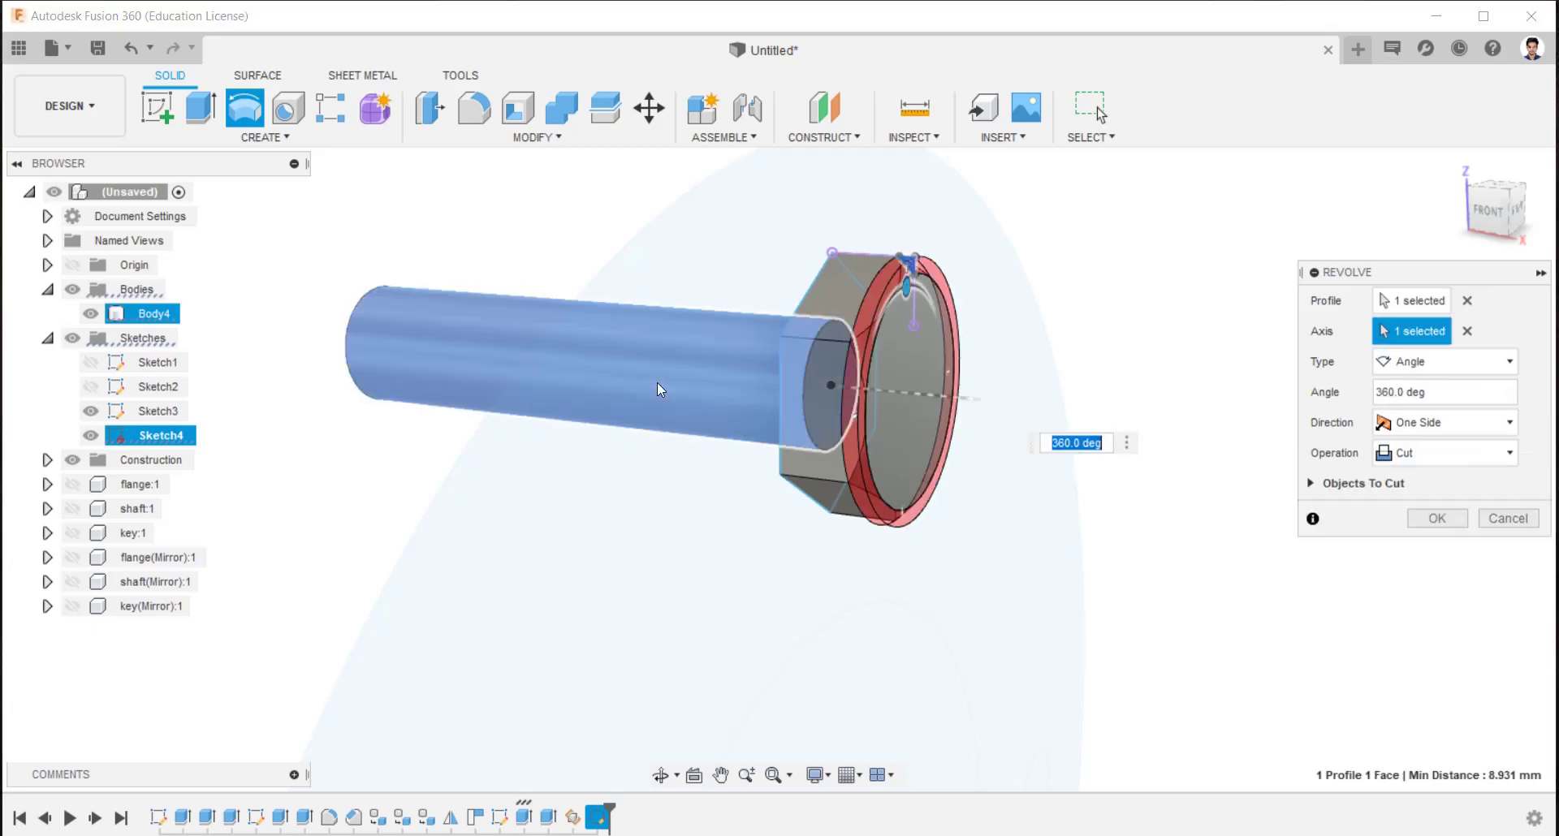
left_click(1462, 453)
left_click(1419, 503)
left_click(1437, 519)
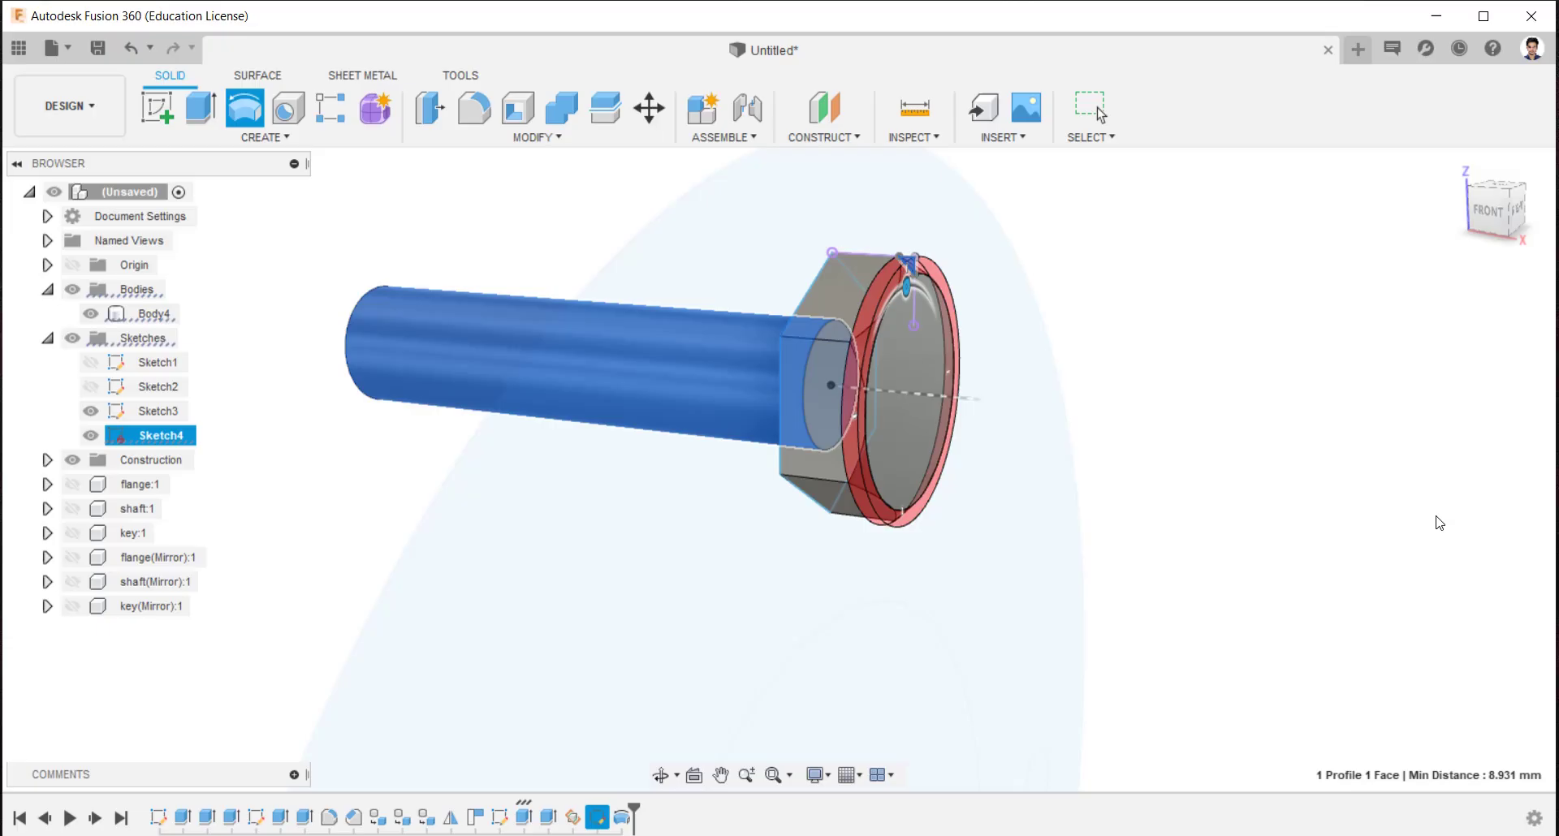
mouse_move(990, 424)
middle_mouse_down("shift")
mouse_move(887, 431)
mouse_move(1045, 411)
mouse_move(999, 422)
mouse_move(991, 406)
middle_mouse_up("shift")
Add an 18 mm long modeled M12x1.75 thread to the free end of the bolt shaft
scroll(1008, 450, "down", 3)
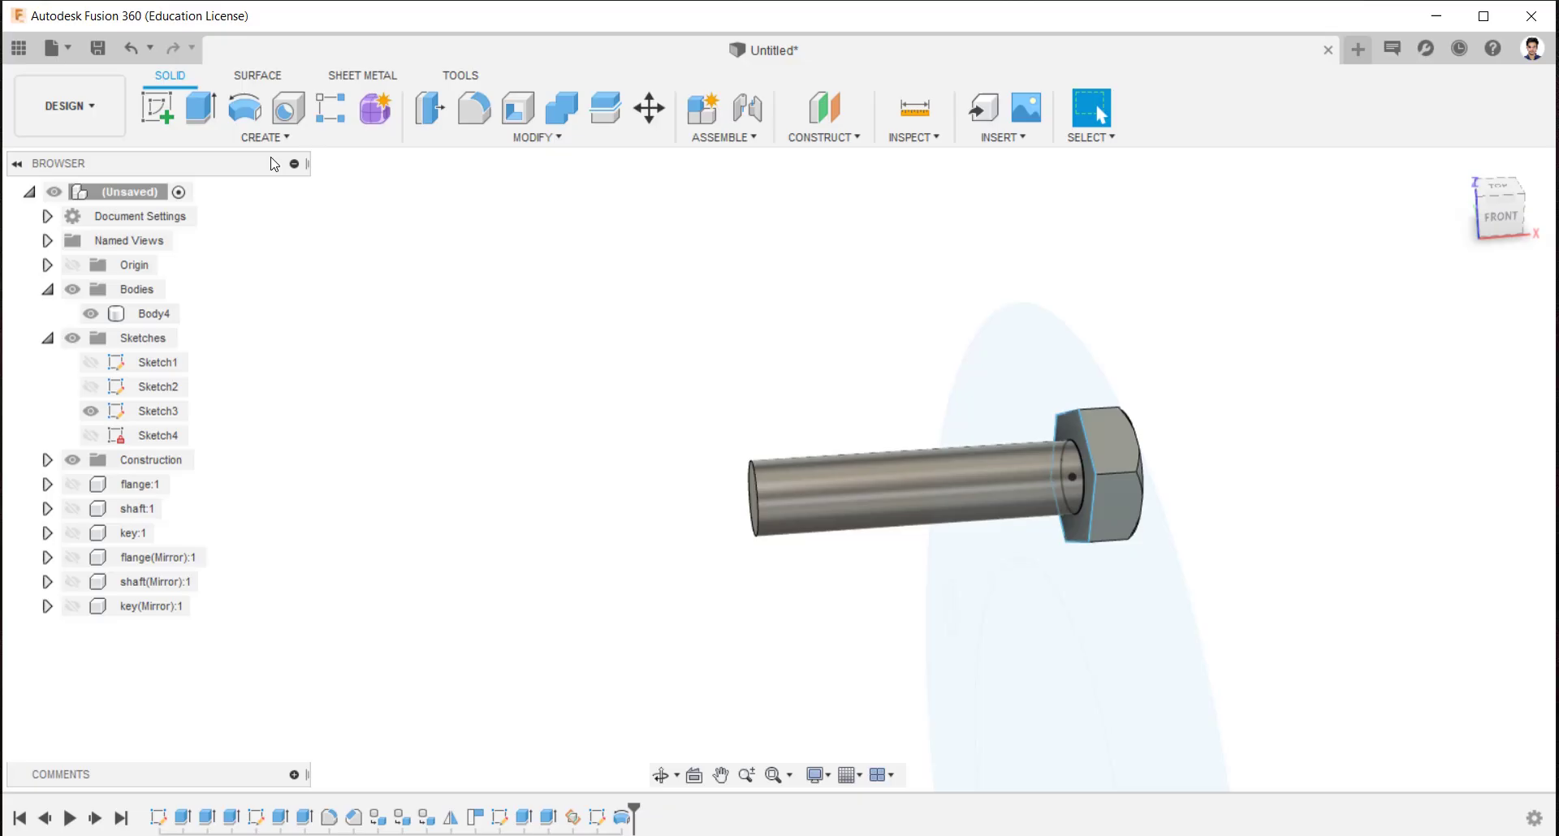
left_click(260, 138)
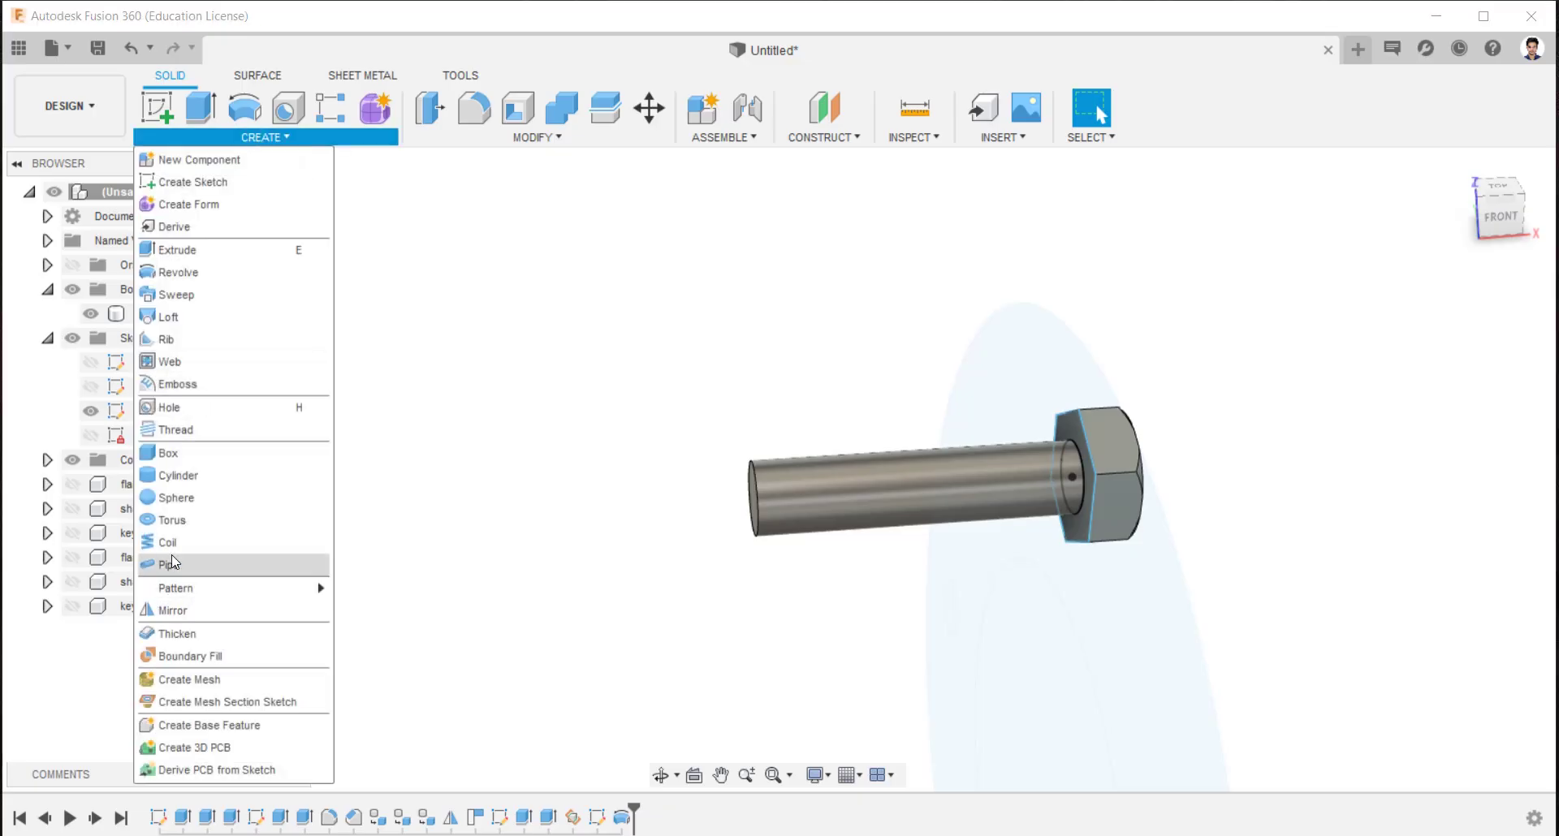
left_click(178, 429)
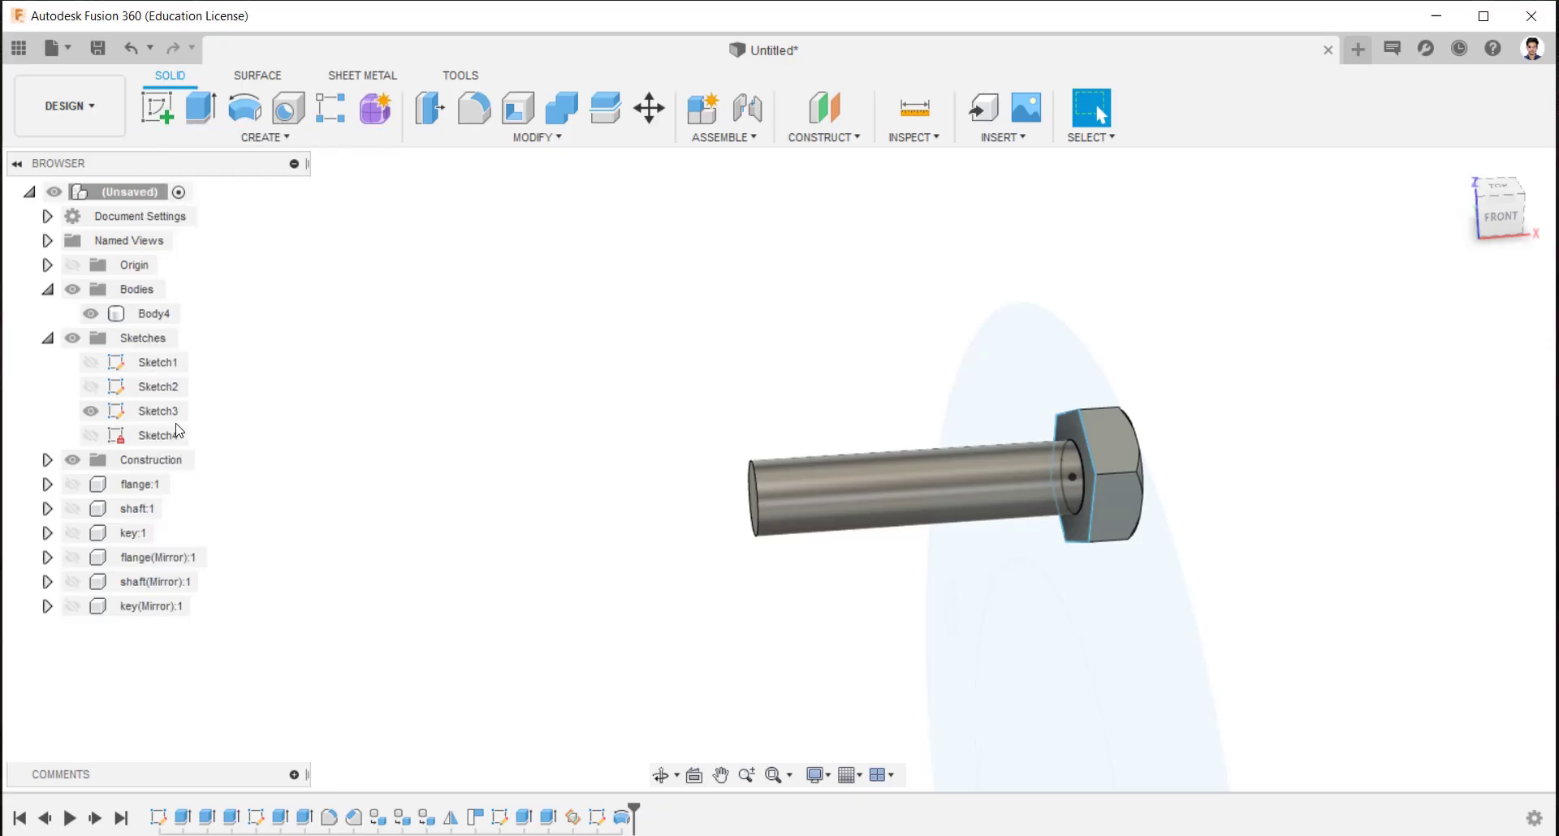
left_click(812, 506)
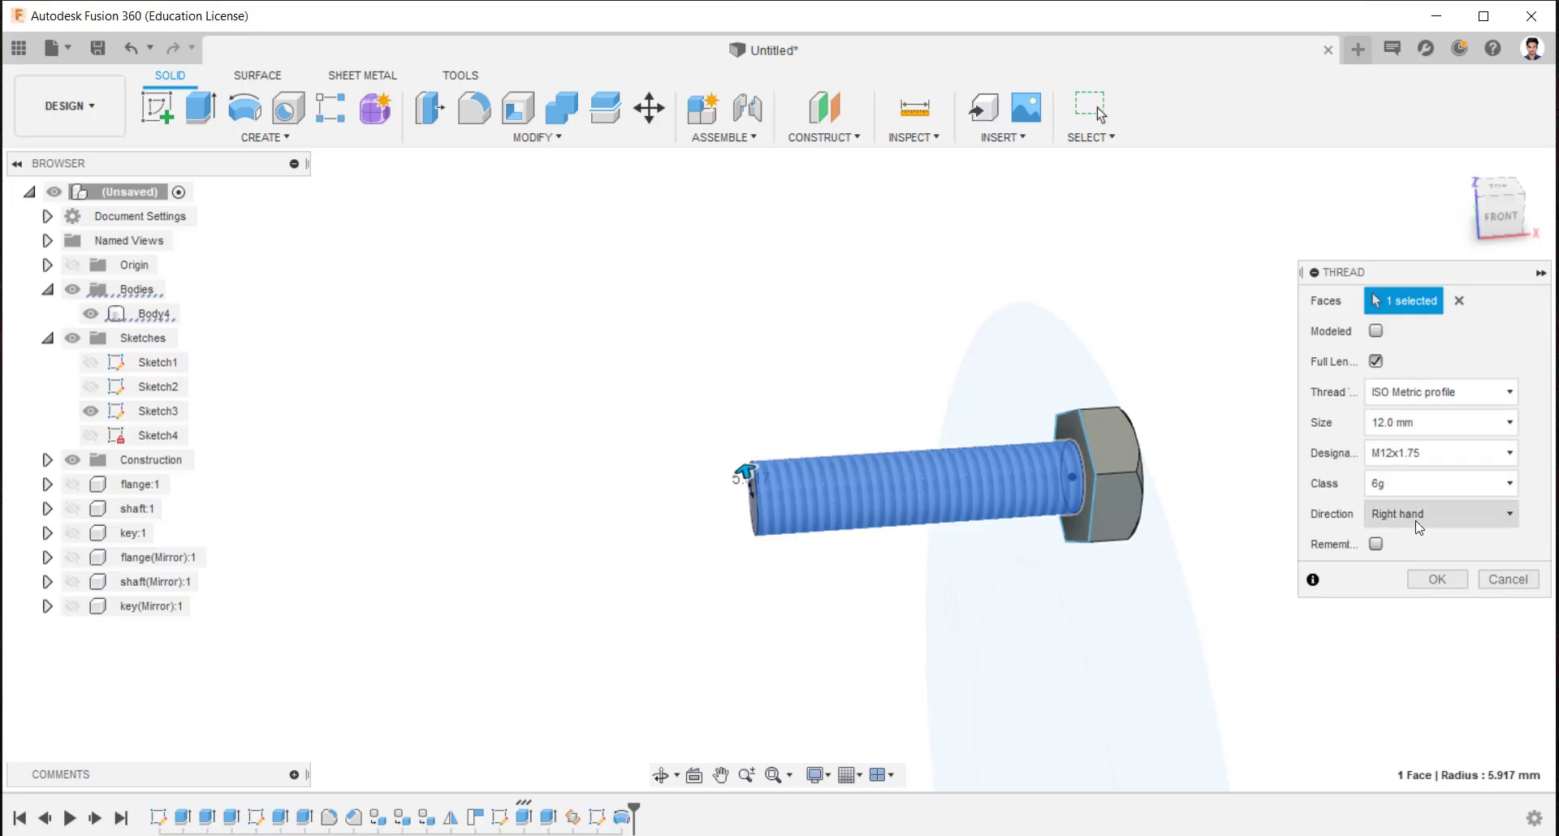
left_click(1376, 361)
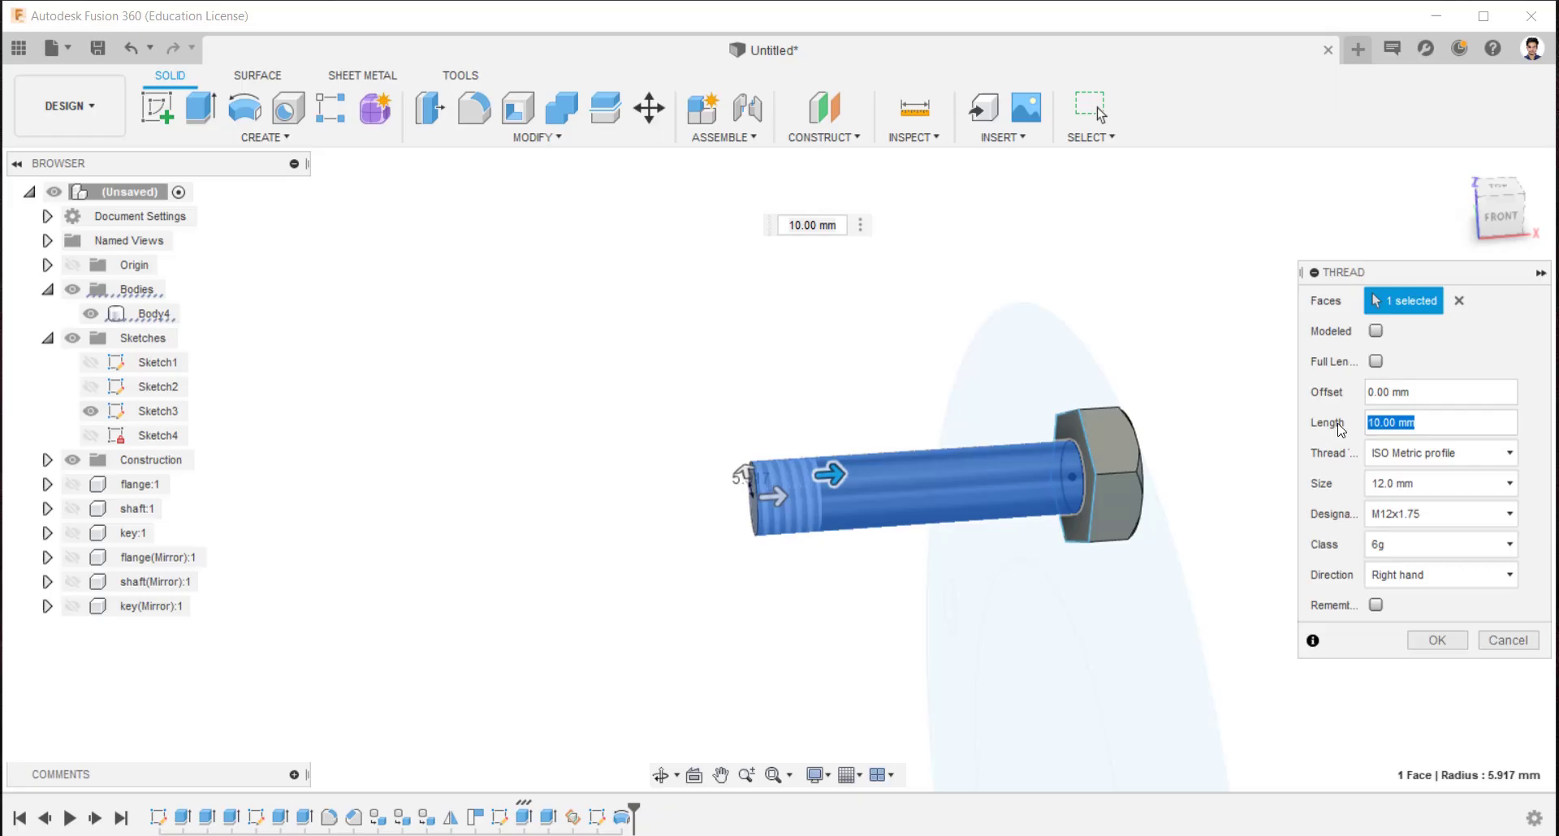
type("16")
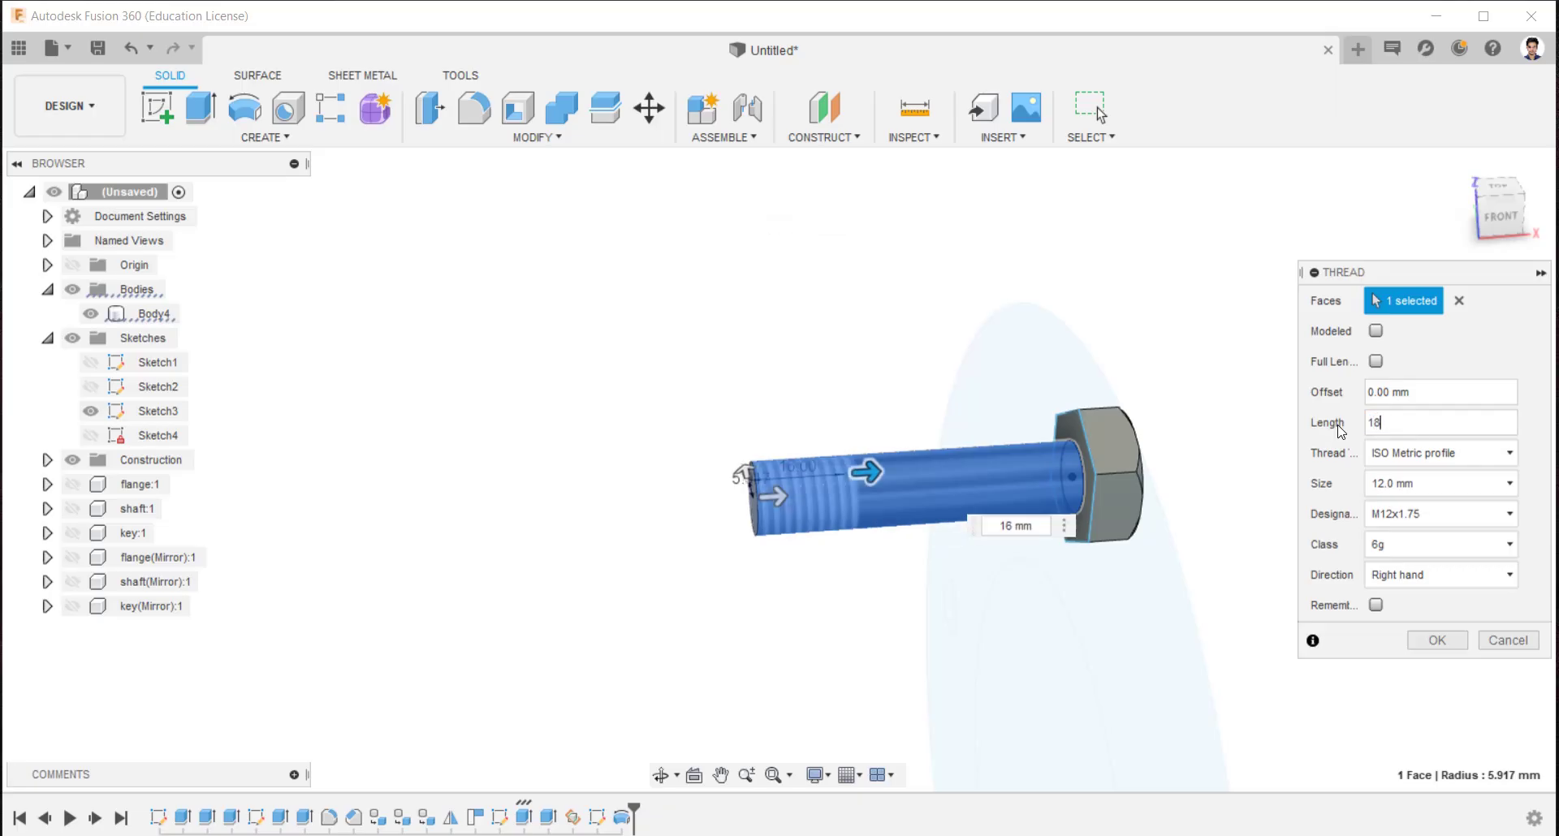
left_click(1376, 330)
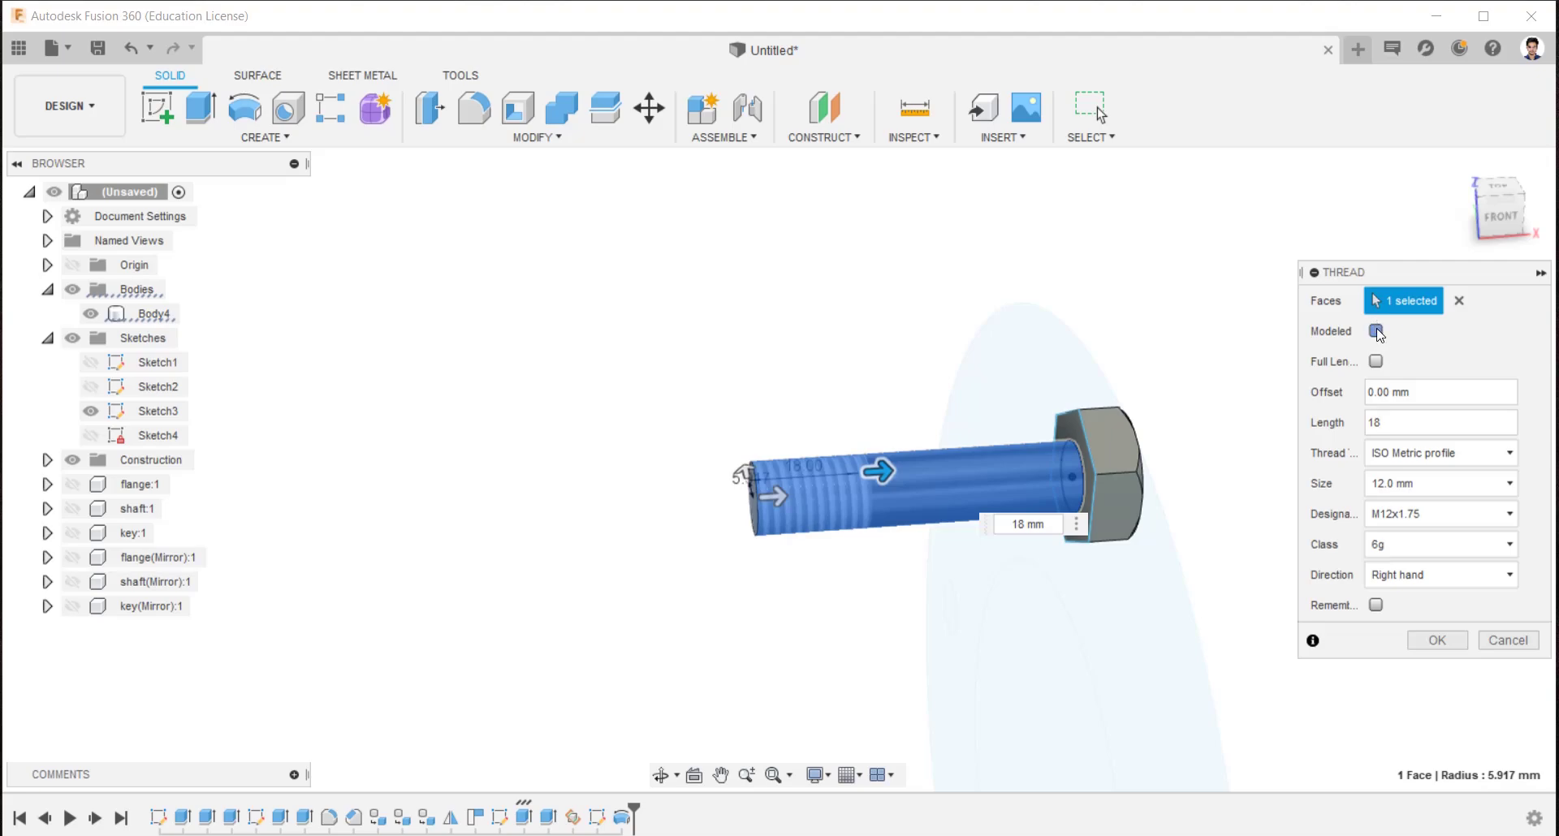
left_click(1438, 641)
middle_click_drag(990, 525, 861, 309, "shift")
left_click(1010, 552)
key("Escape")
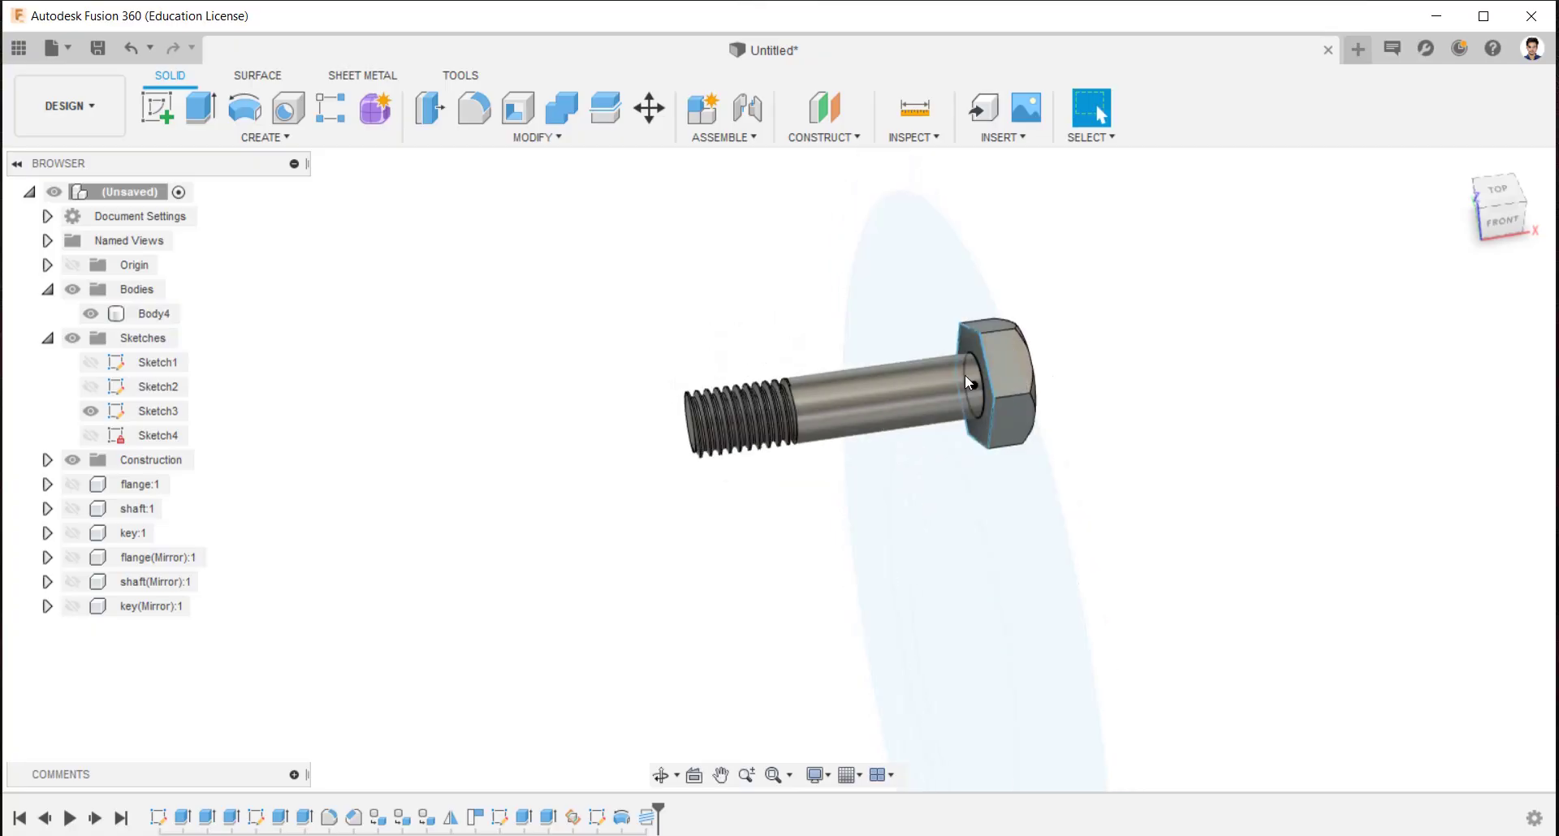
Extrude the hex profile 8 mm as a new body from a plane offset -40 to form the nut
middle_click_drag(965, 374, 946, 390, "shift")
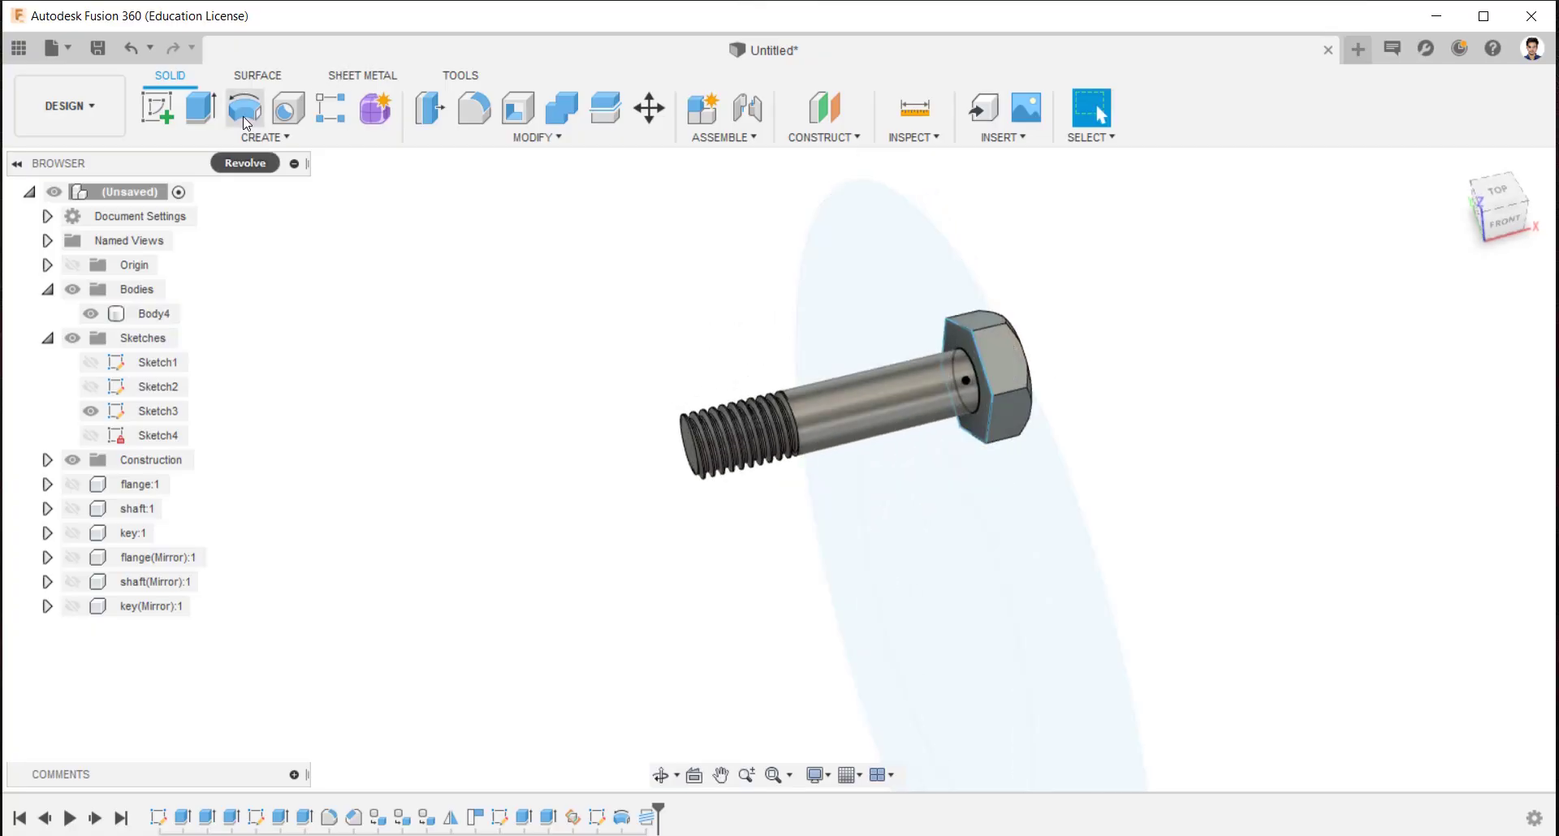
left_click(200, 107)
left_click(968, 341)
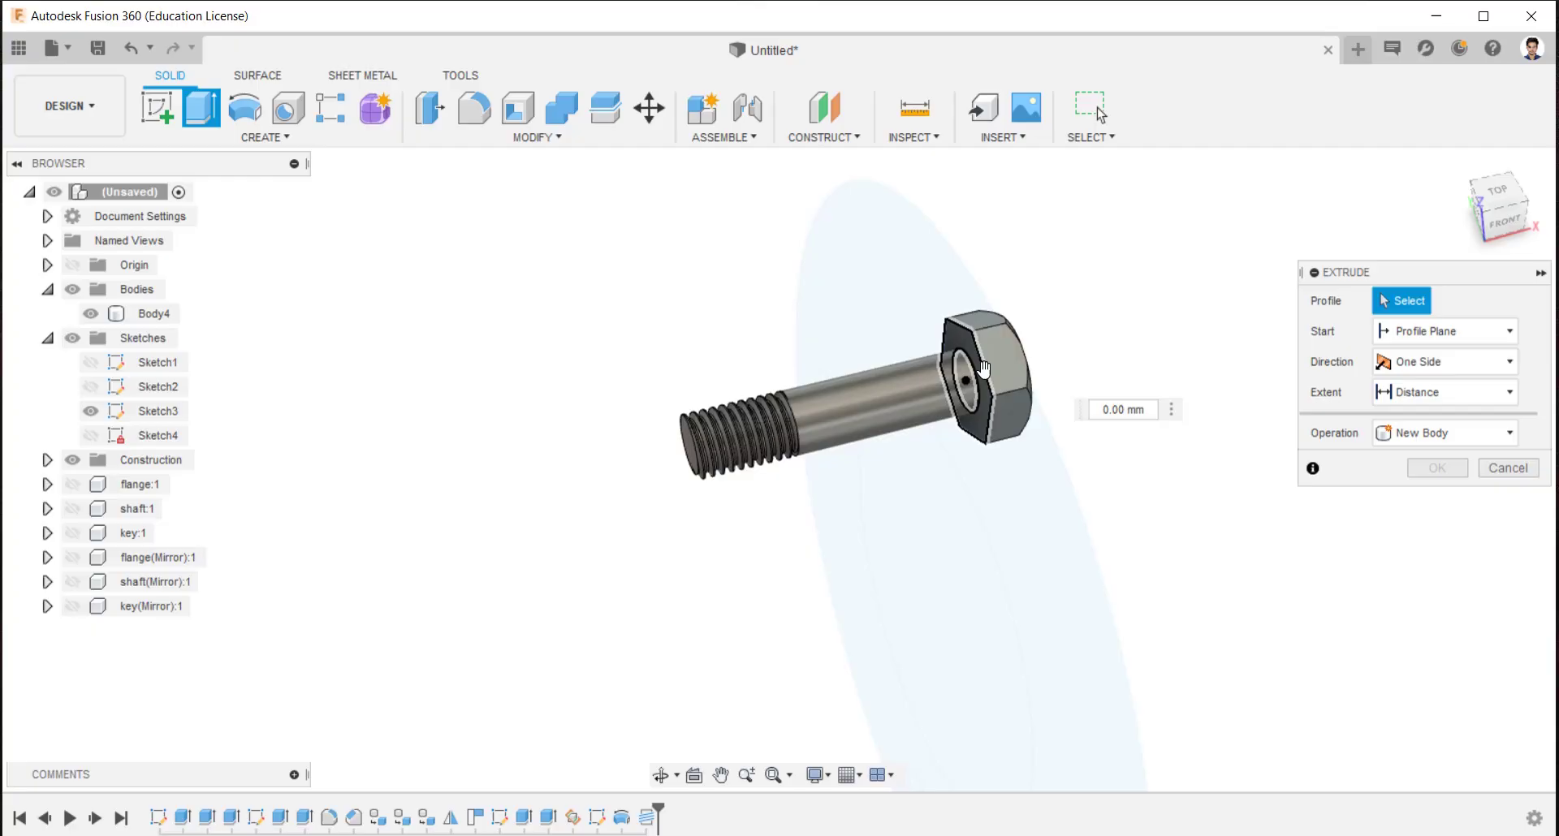
left_click_drag(965, 357, 942, 358)
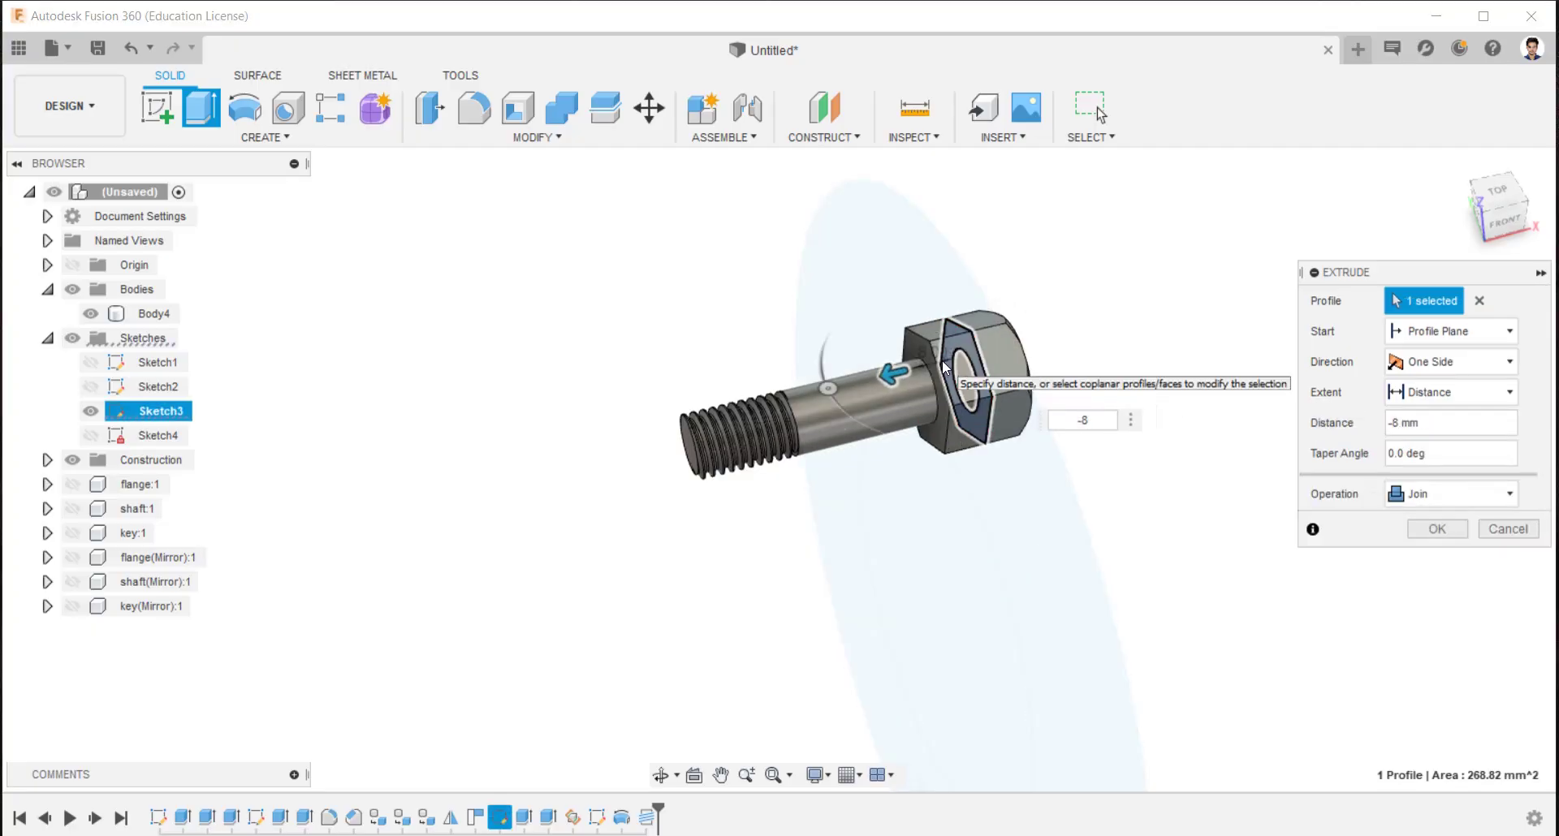
left_click(1472, 336)
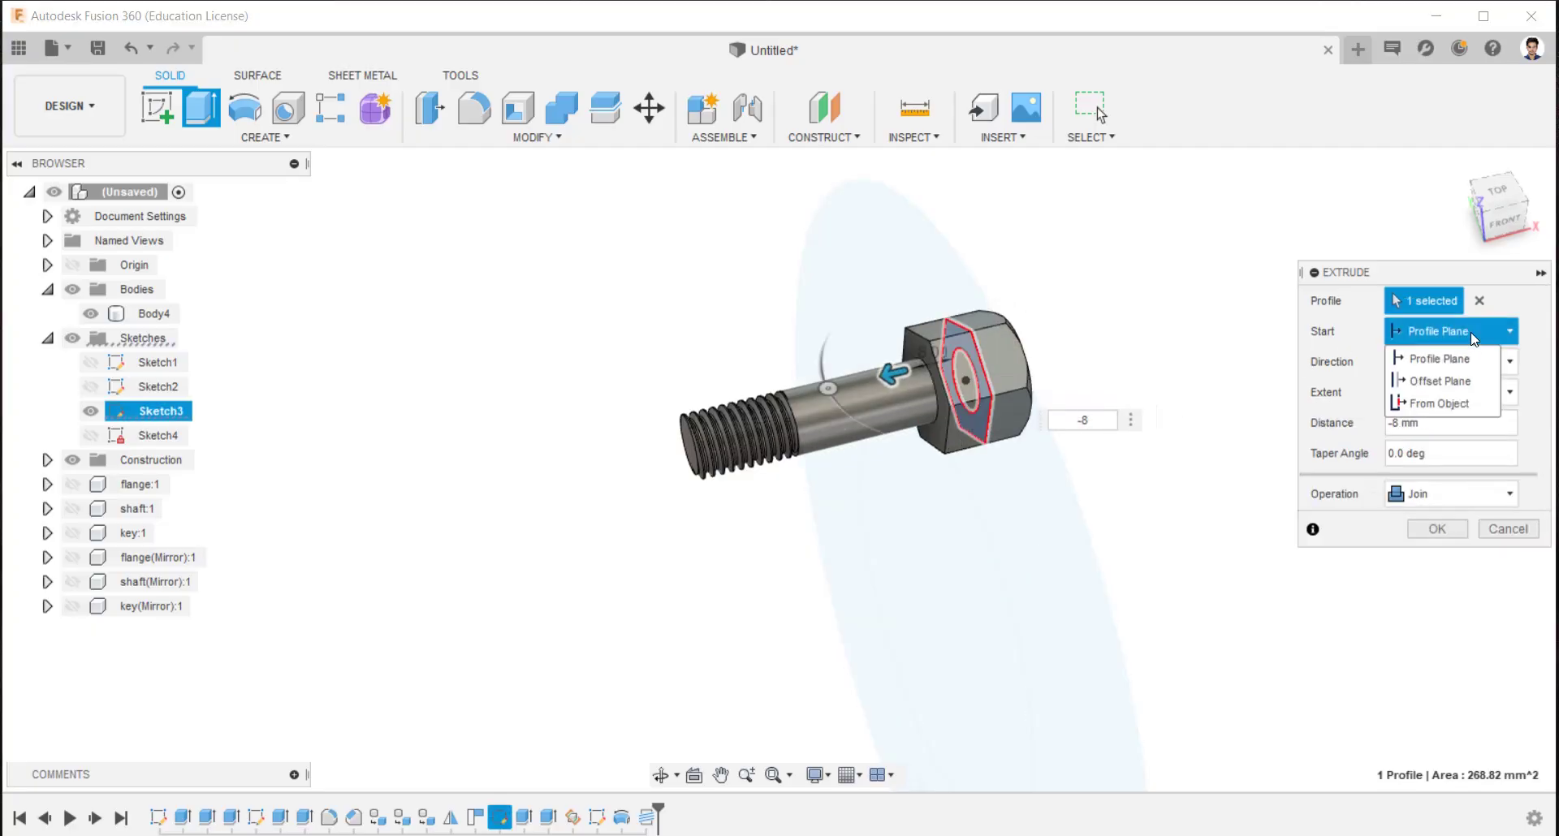
left_click(1460, 380)
type("-40")
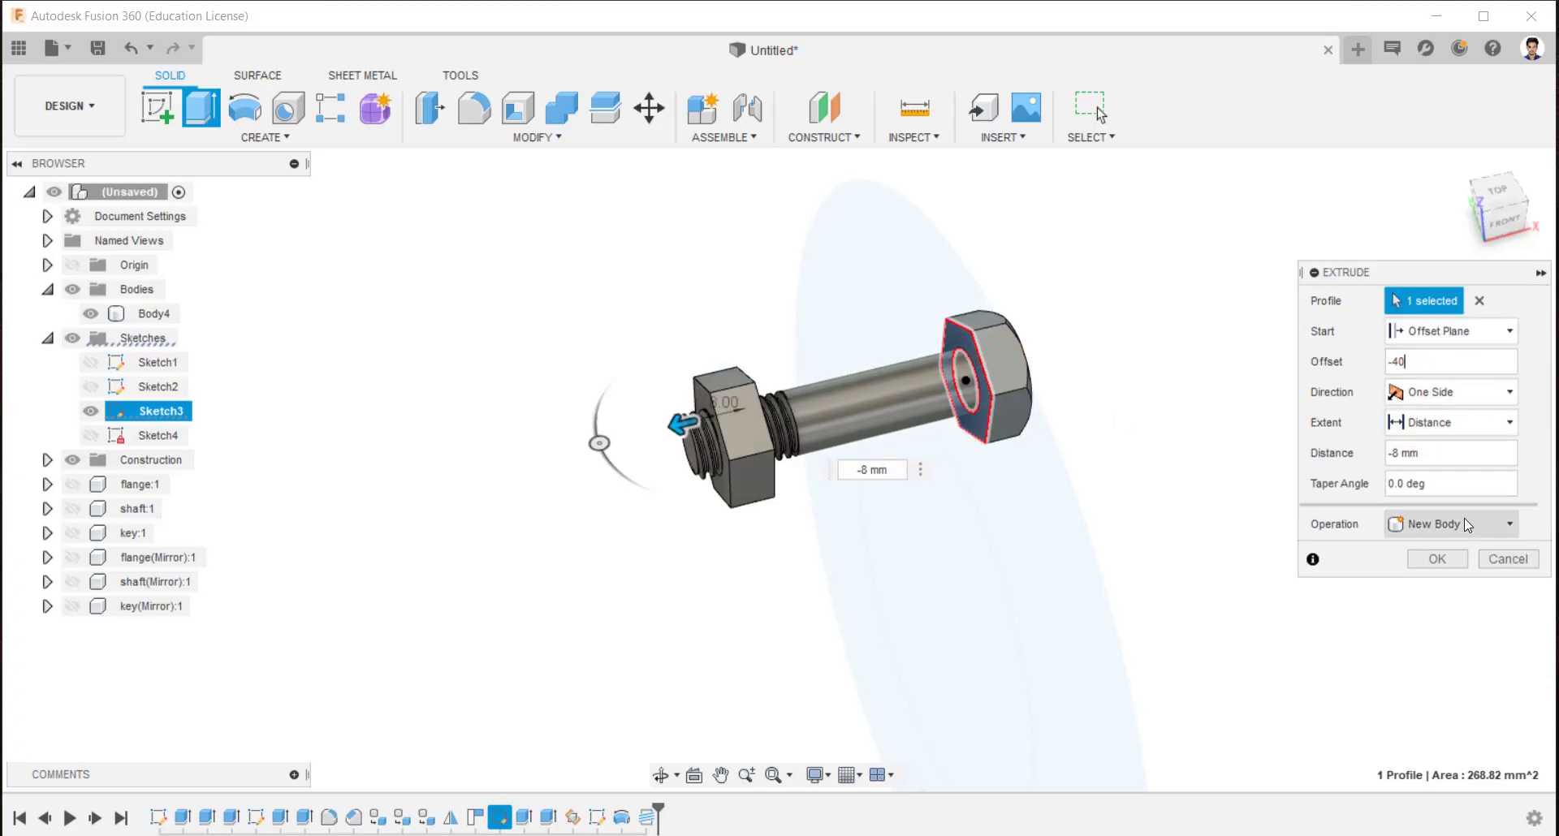
left_click(1437, 559)
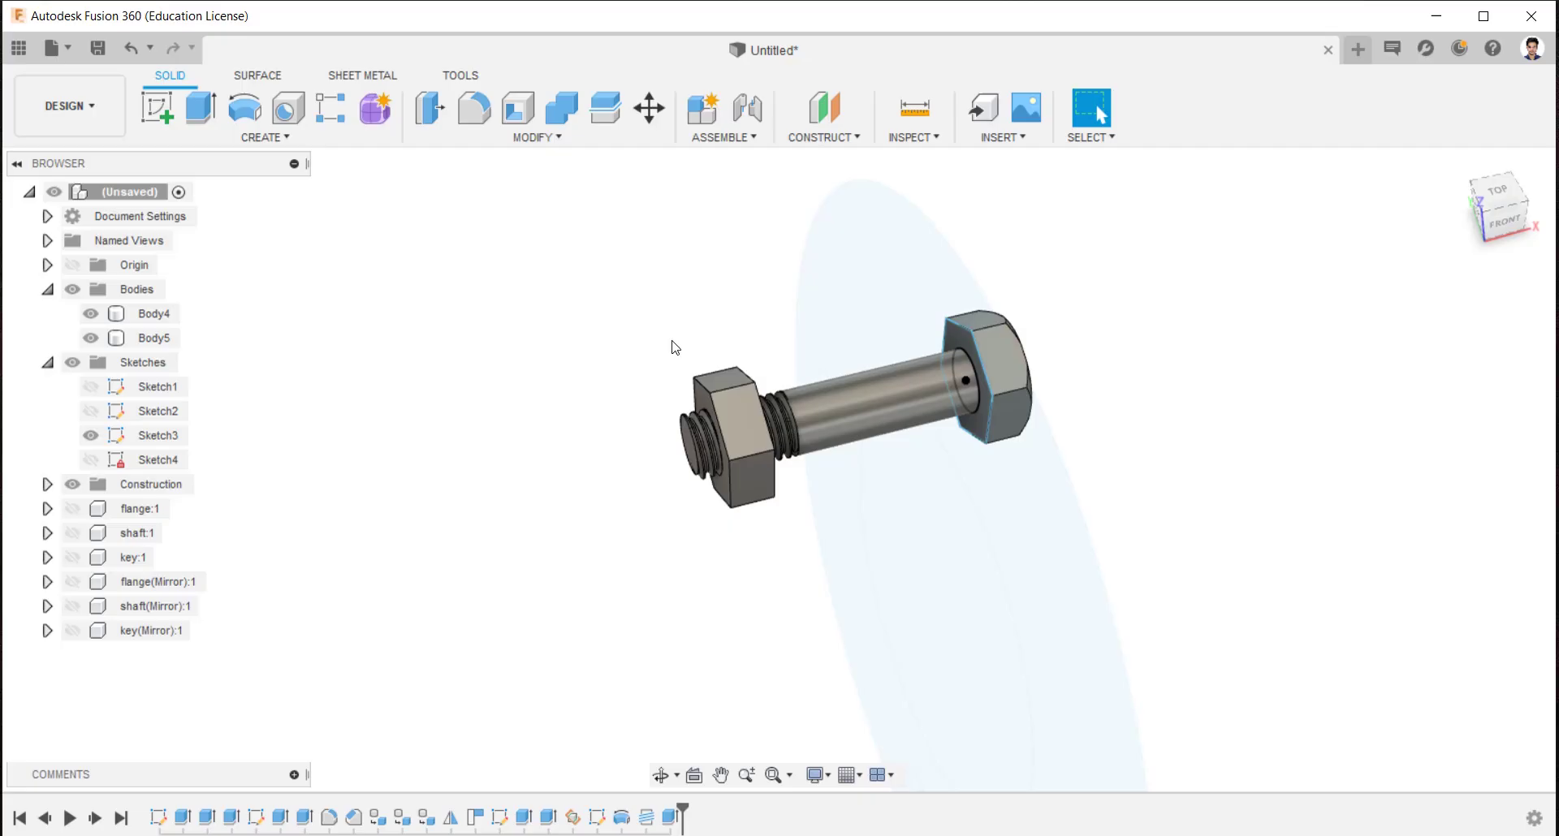
middle_click_drag(734, 401, 842, 359, "shift")
Hide the bolt body, Body4
left_click(843, 359)
key("Escape")
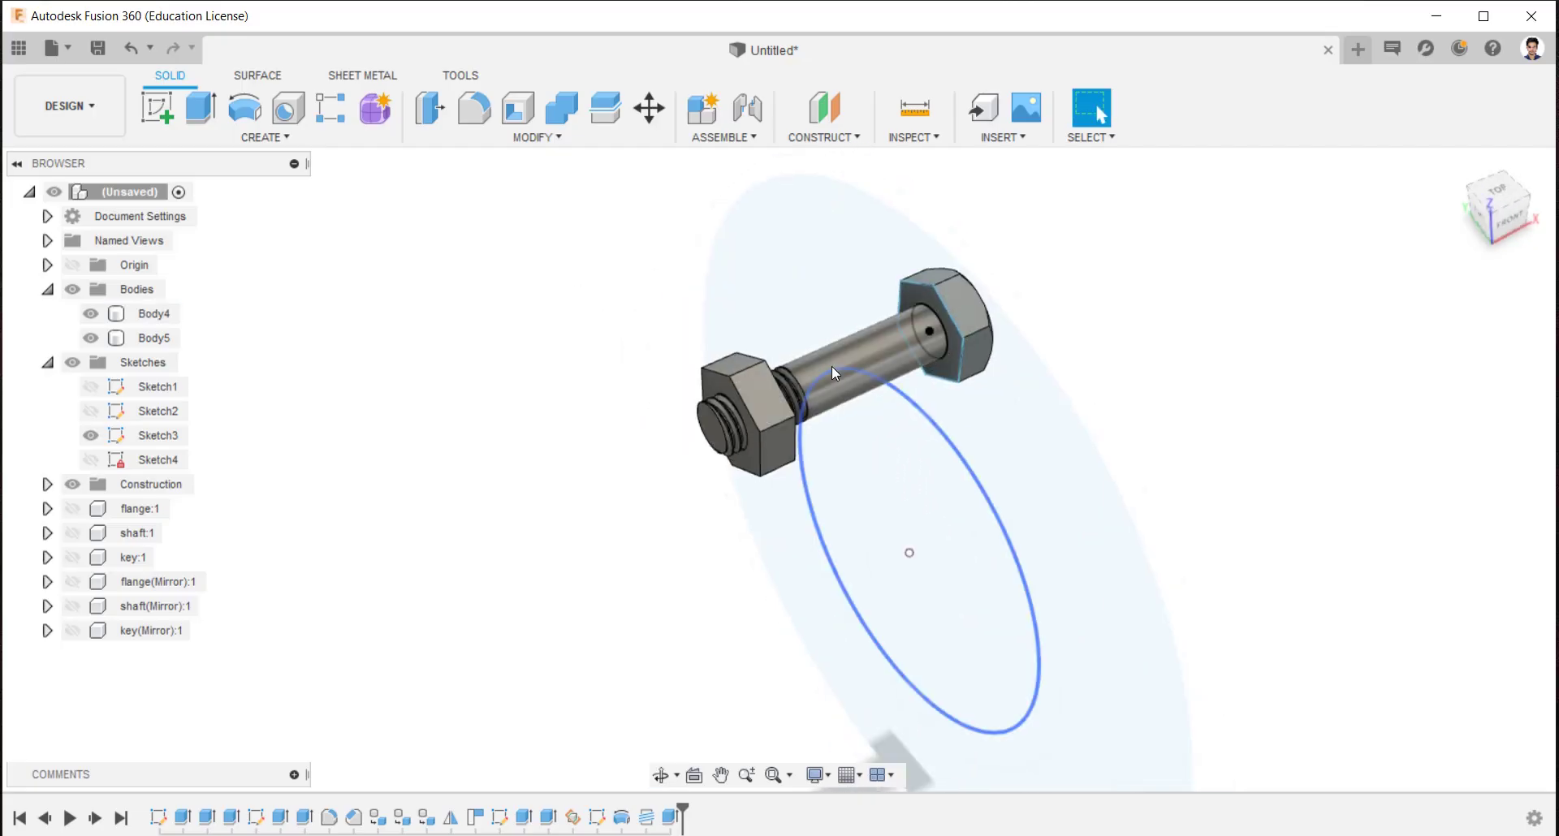
left_click(90, 314)
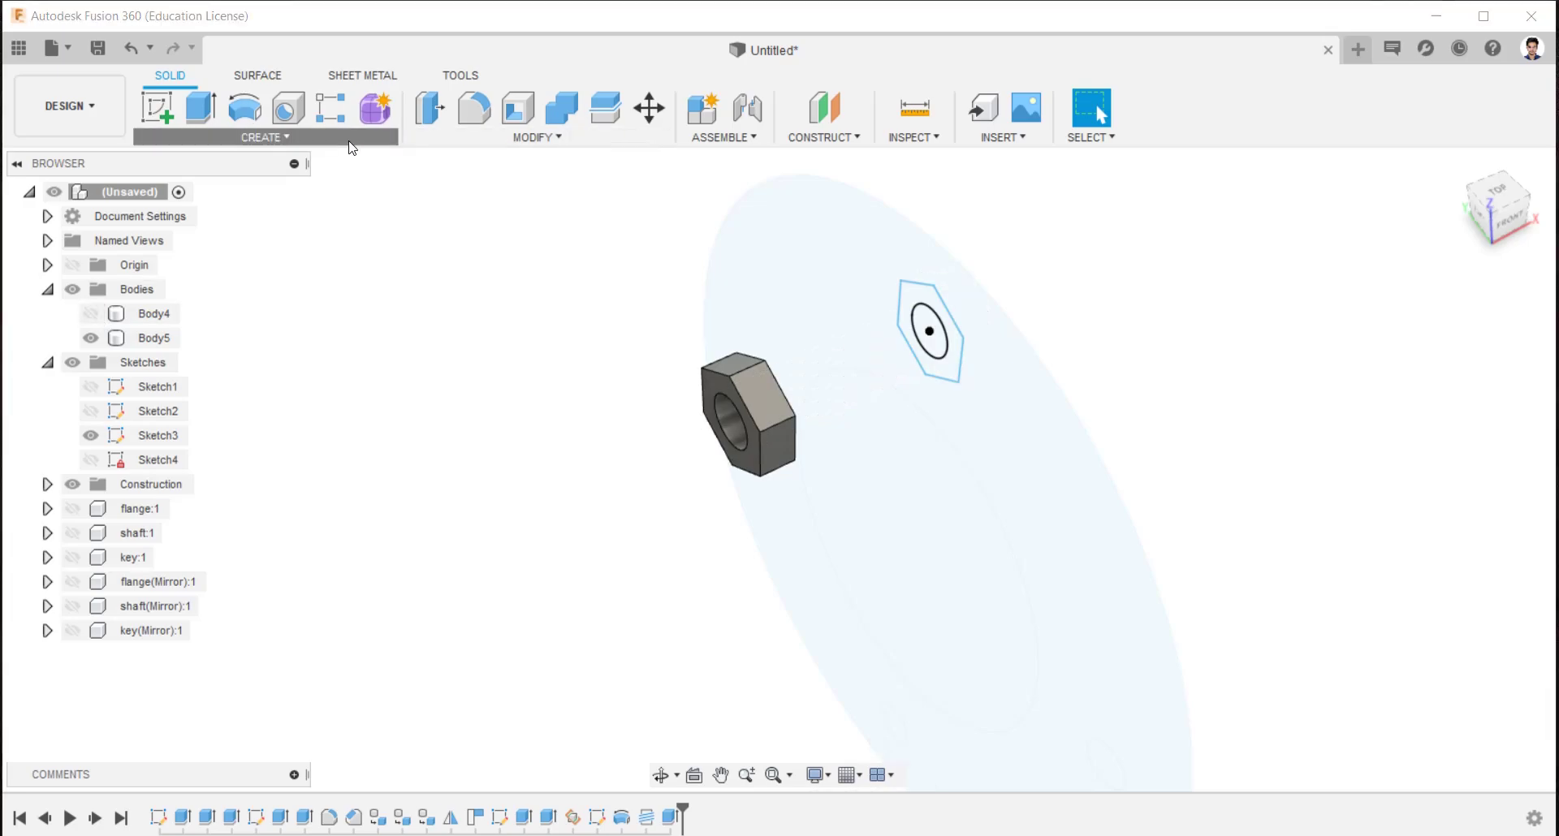
Add a modeled M12x1.75 6H internal thread to the nut's bore
left_click(265, 137)
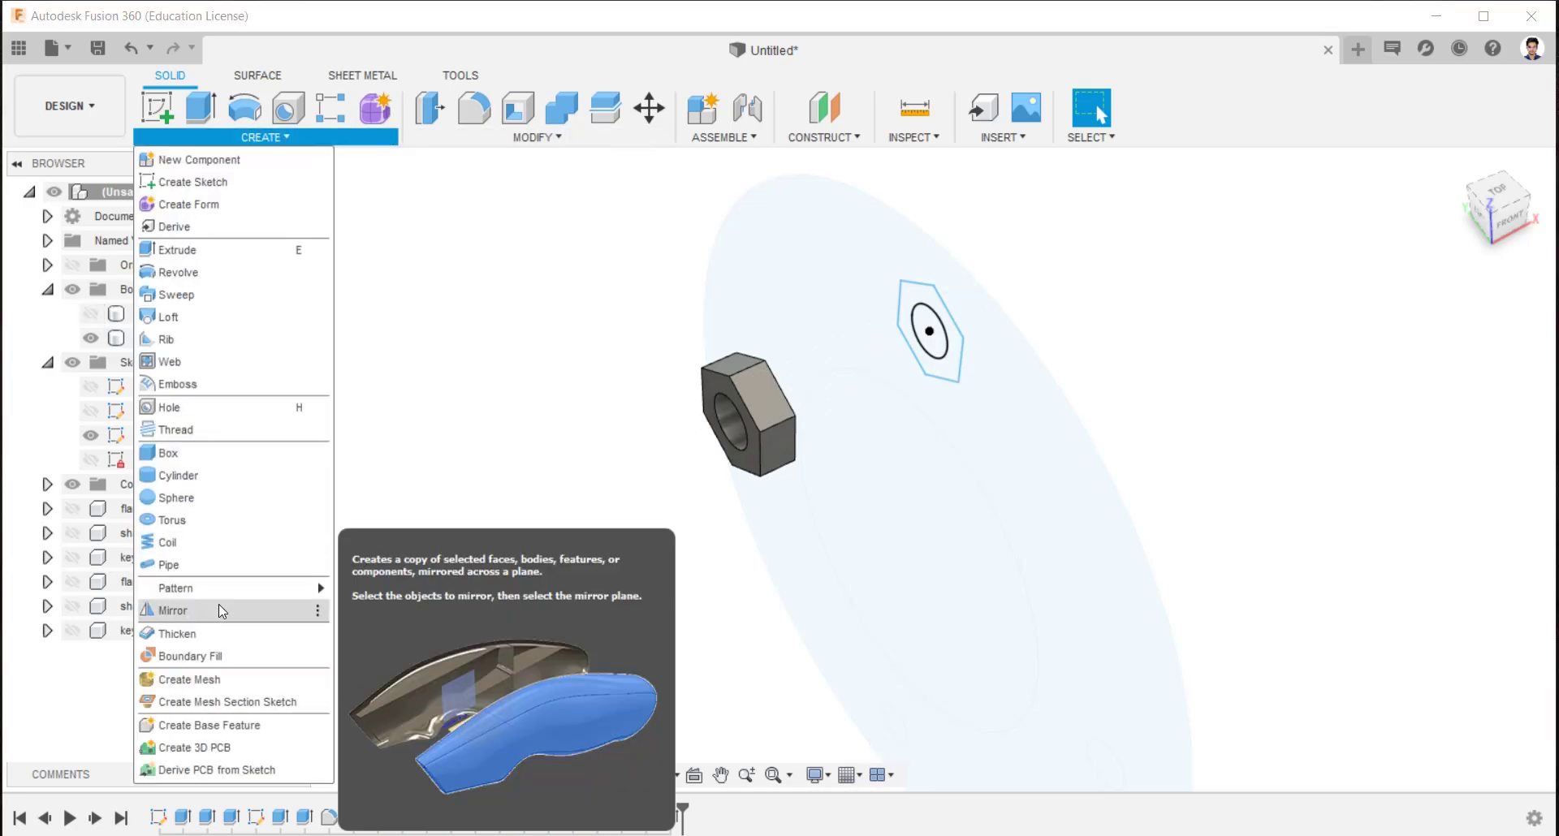
left_click(341, 448)
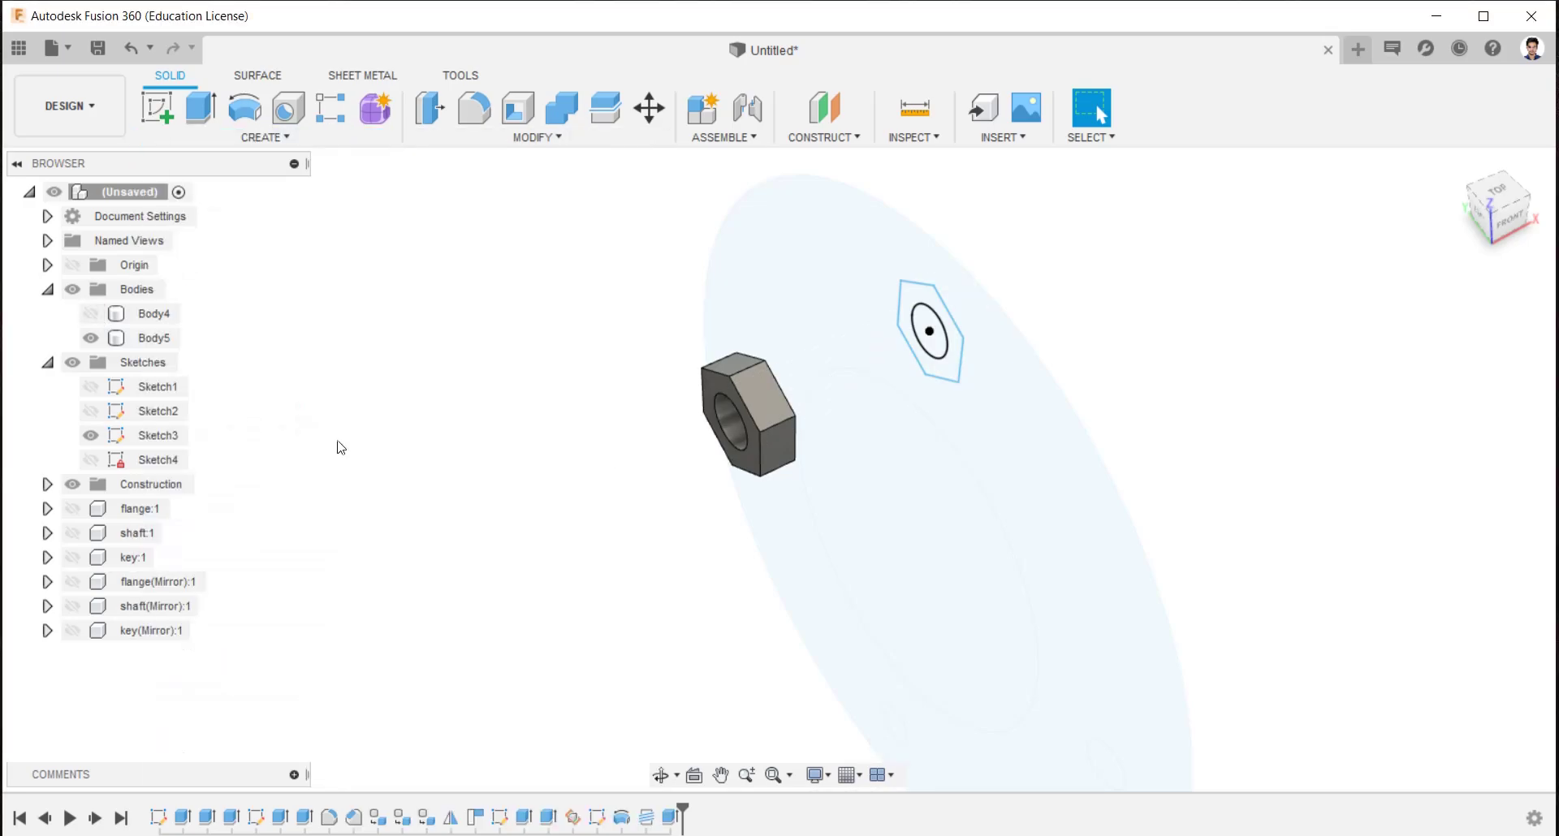
left_click(733, 425)
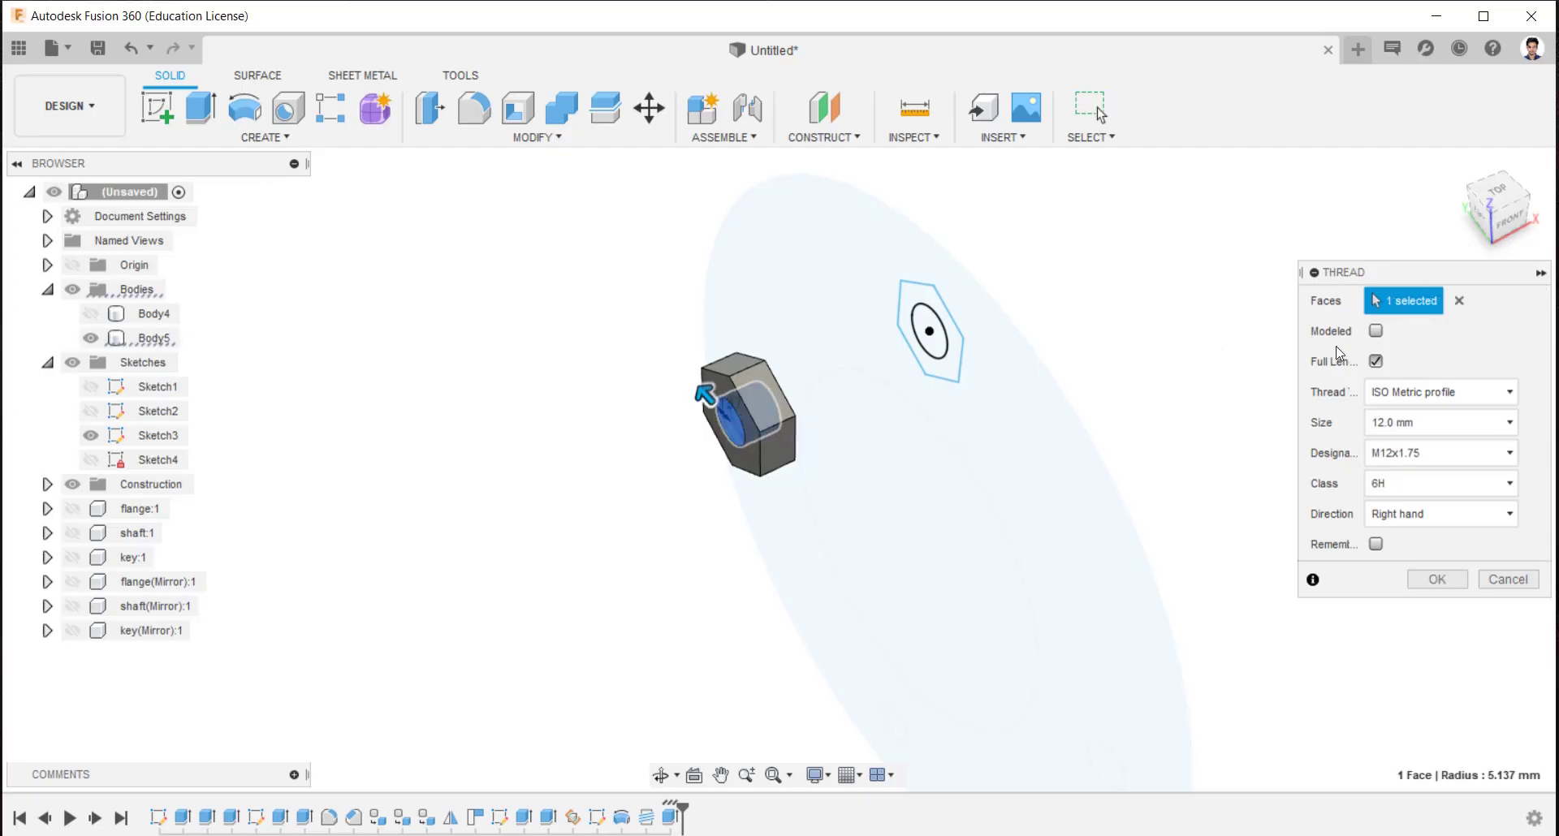
left_click(1375, 332)
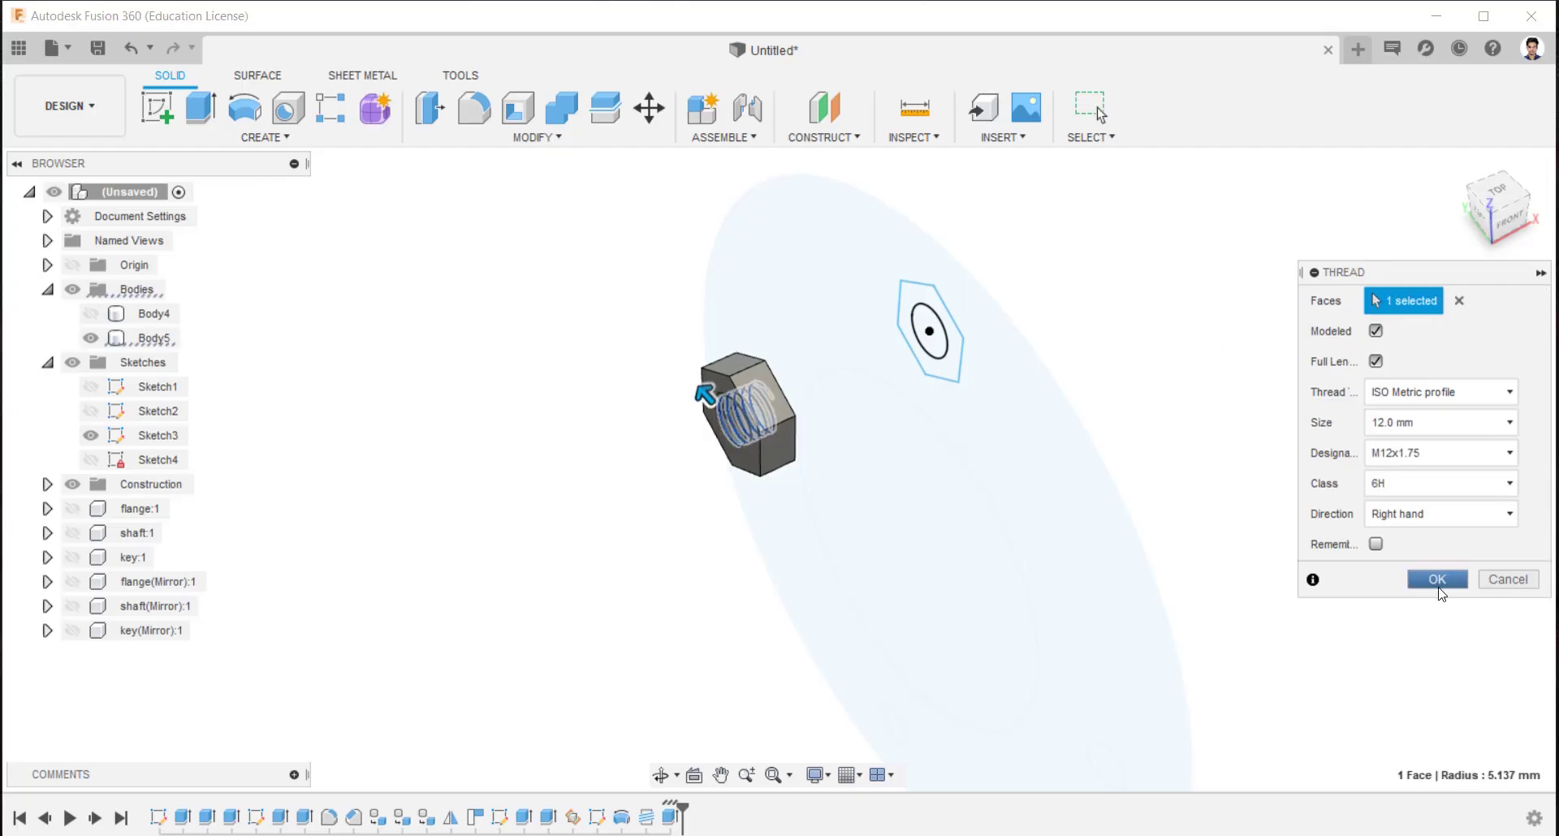
left_click(1437, 580)
middle_click_drag(1167, 260, 978, 294, "shift")
Create a construction plane through the nut's top and bottom edges
left_click(822, 139)
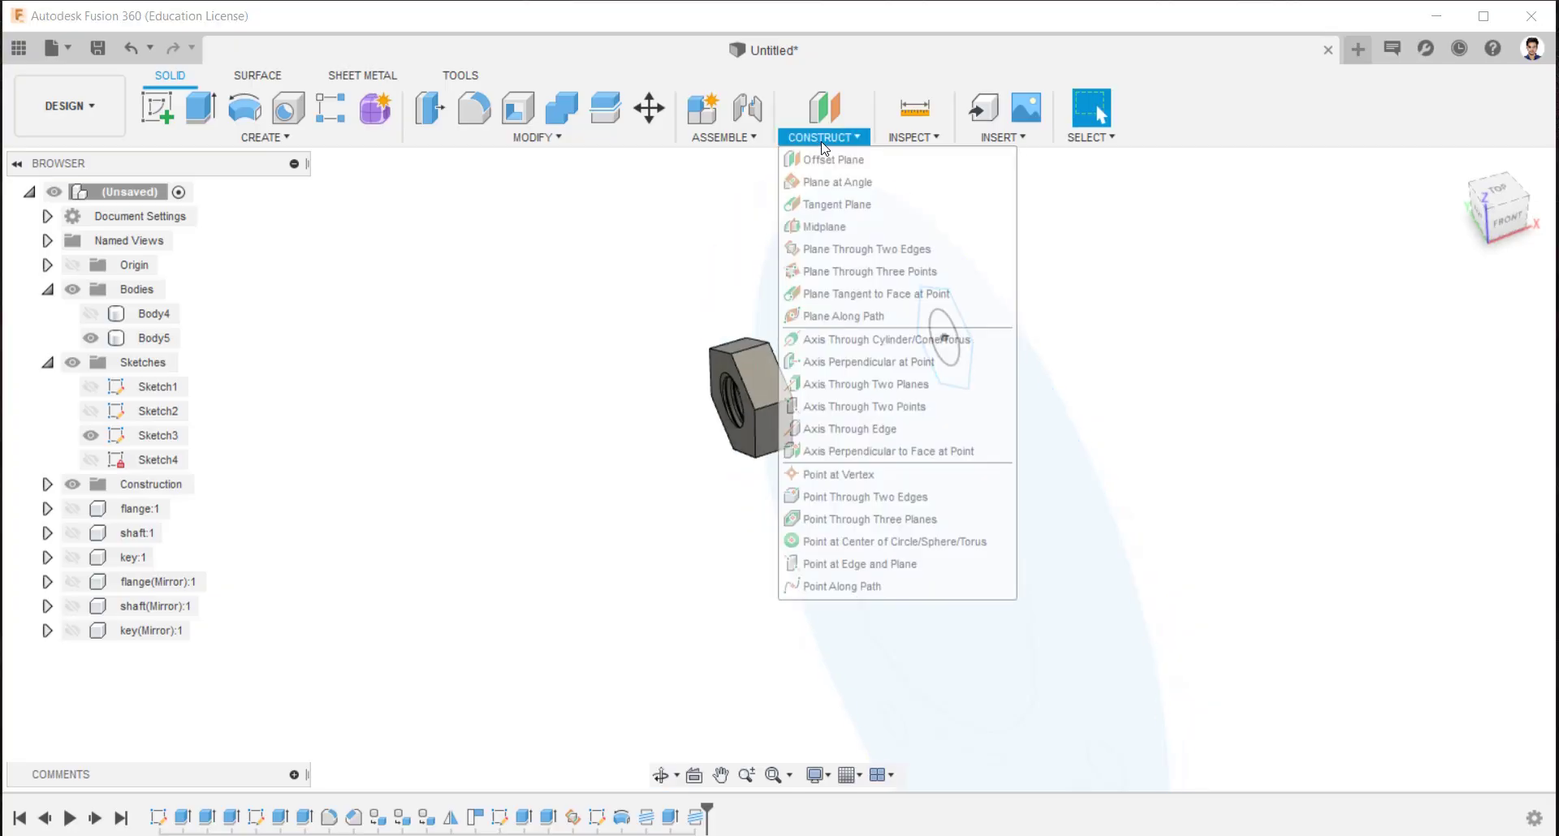
left_click(850, 293)
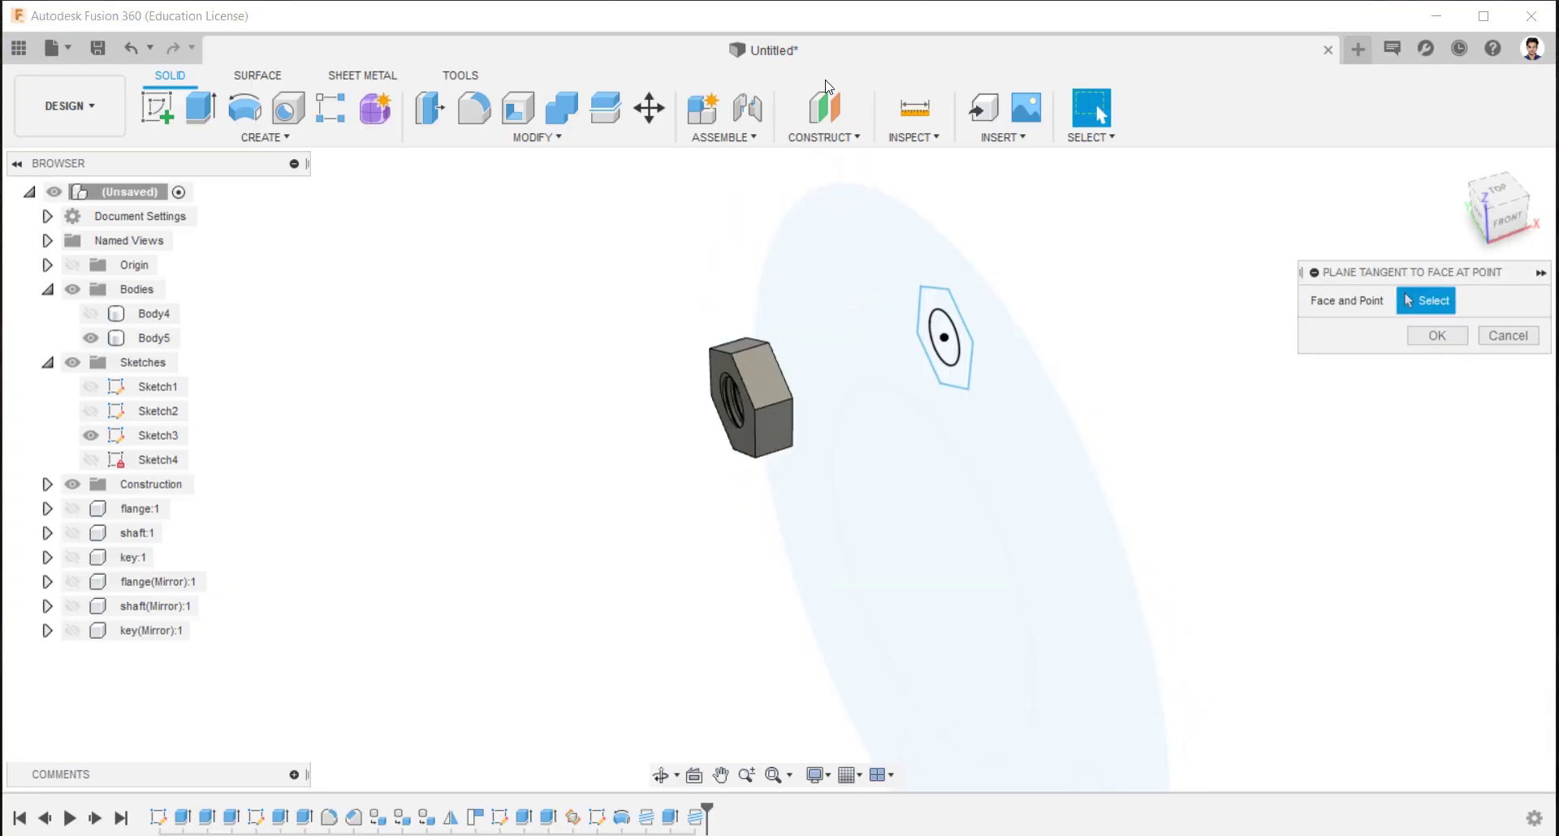
left_click(841, 132)
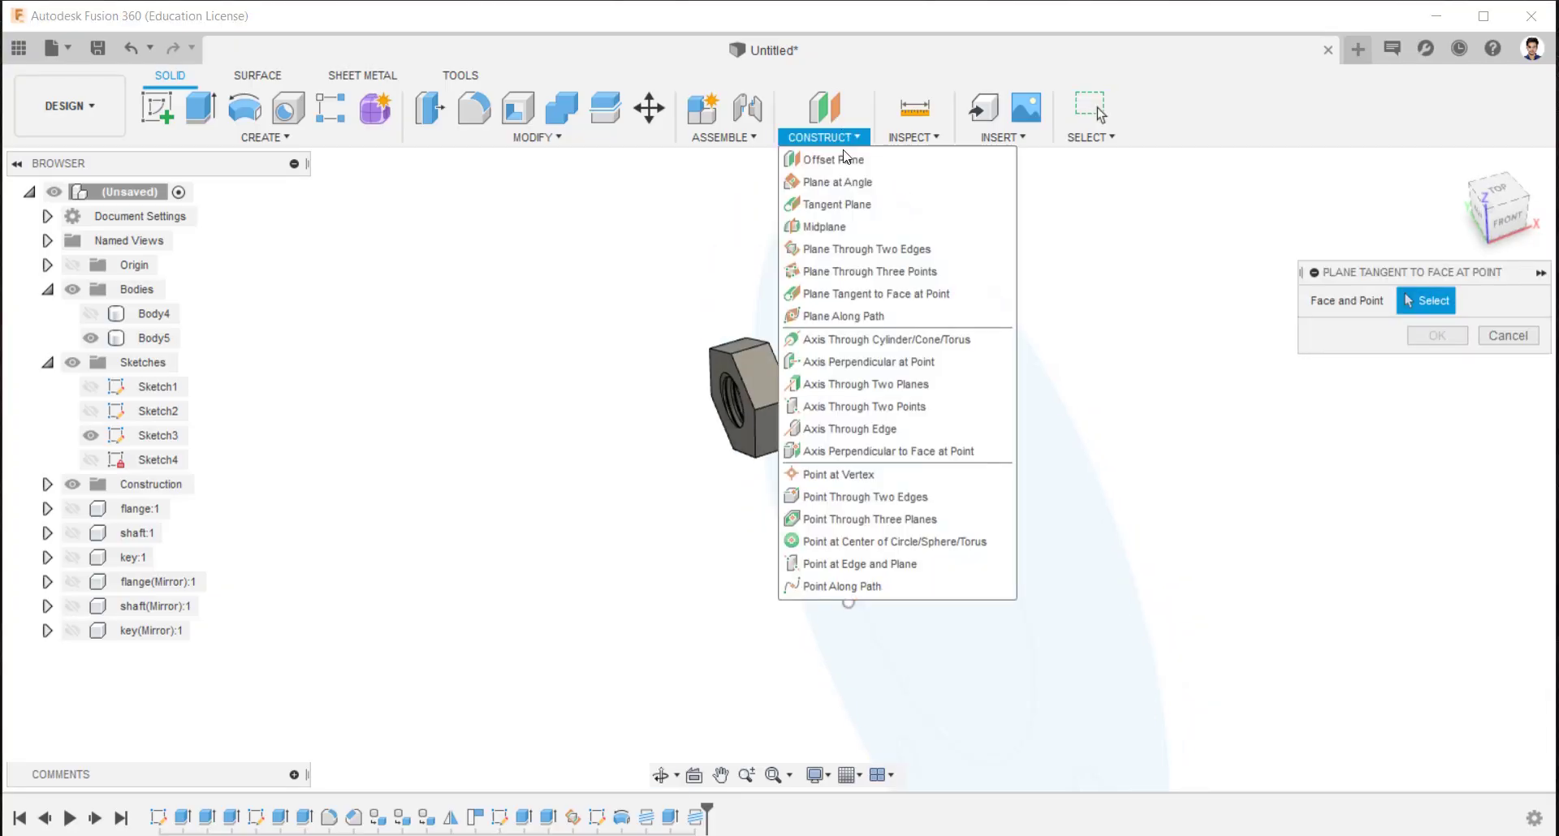
left_click(828, 250)
left_click(754, 351)
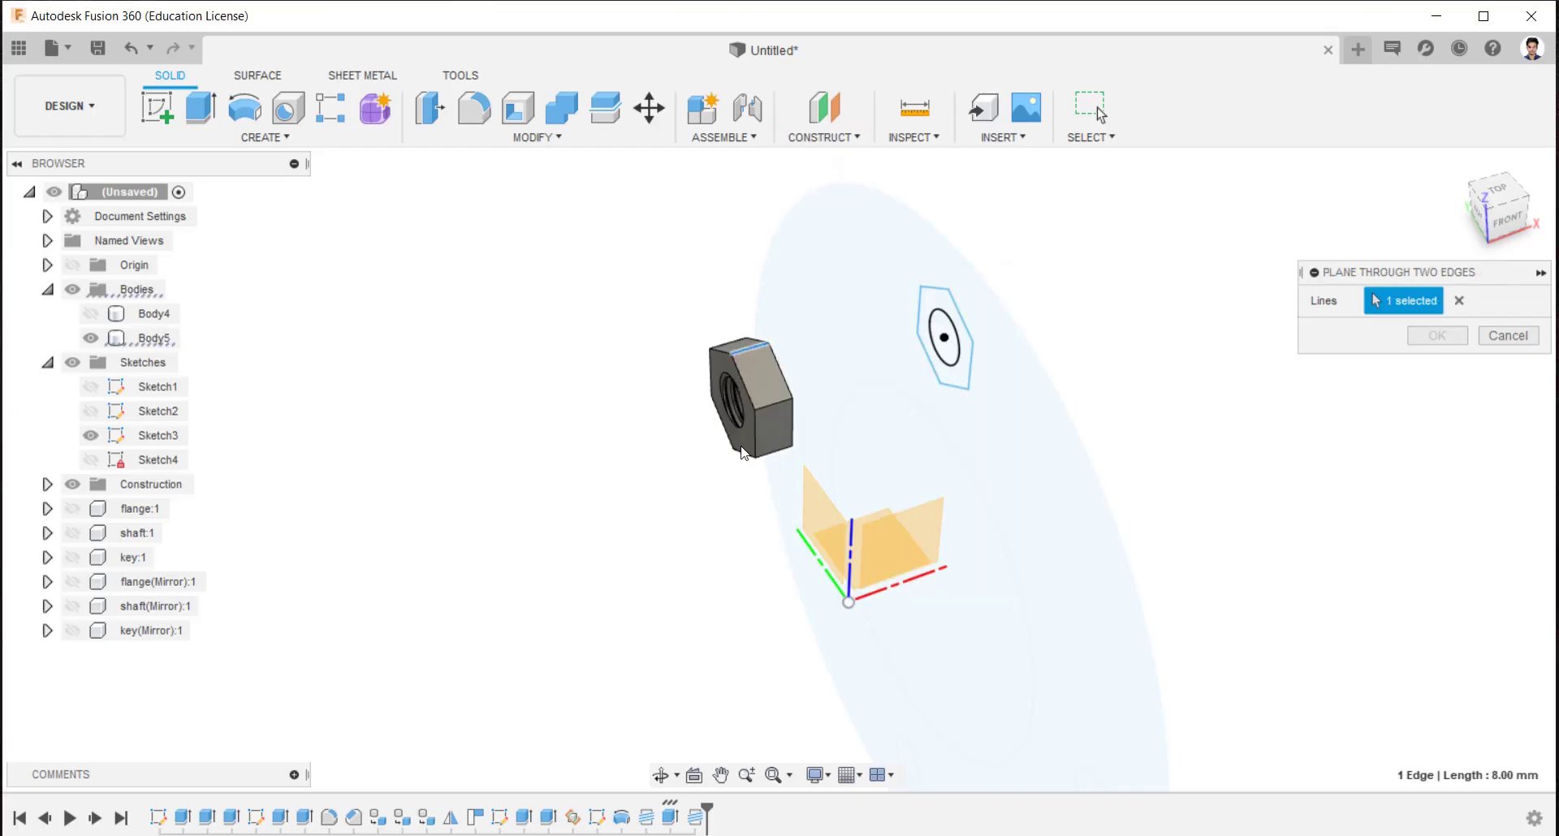
left_click(757, 437)
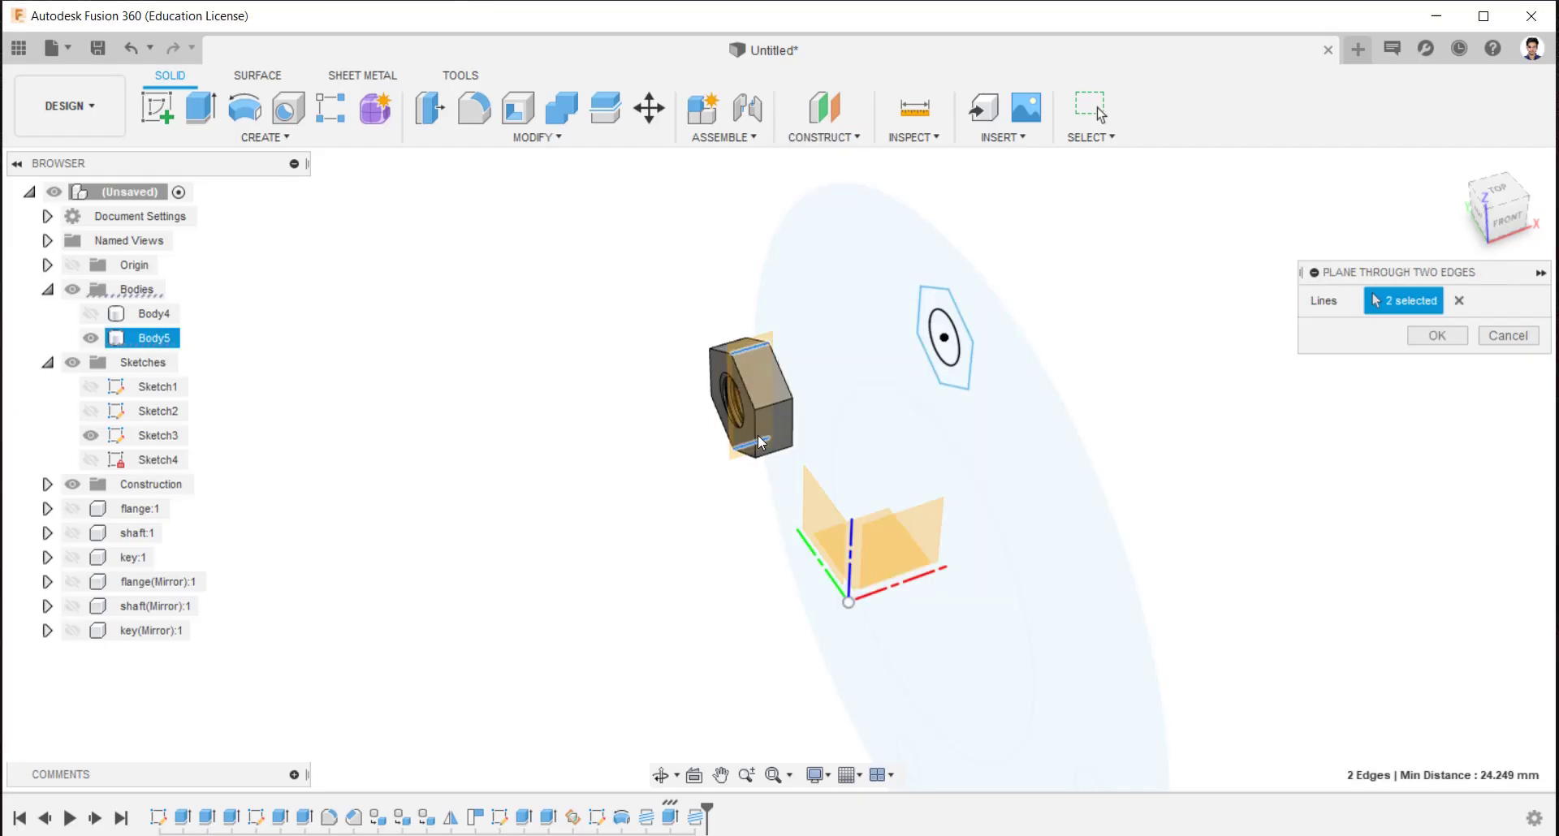
left_click(1431, 335)
Sketch a line across the nut's corner on the new plane, with its endpoints coincident to the nut's edges
left_click(177, 120)
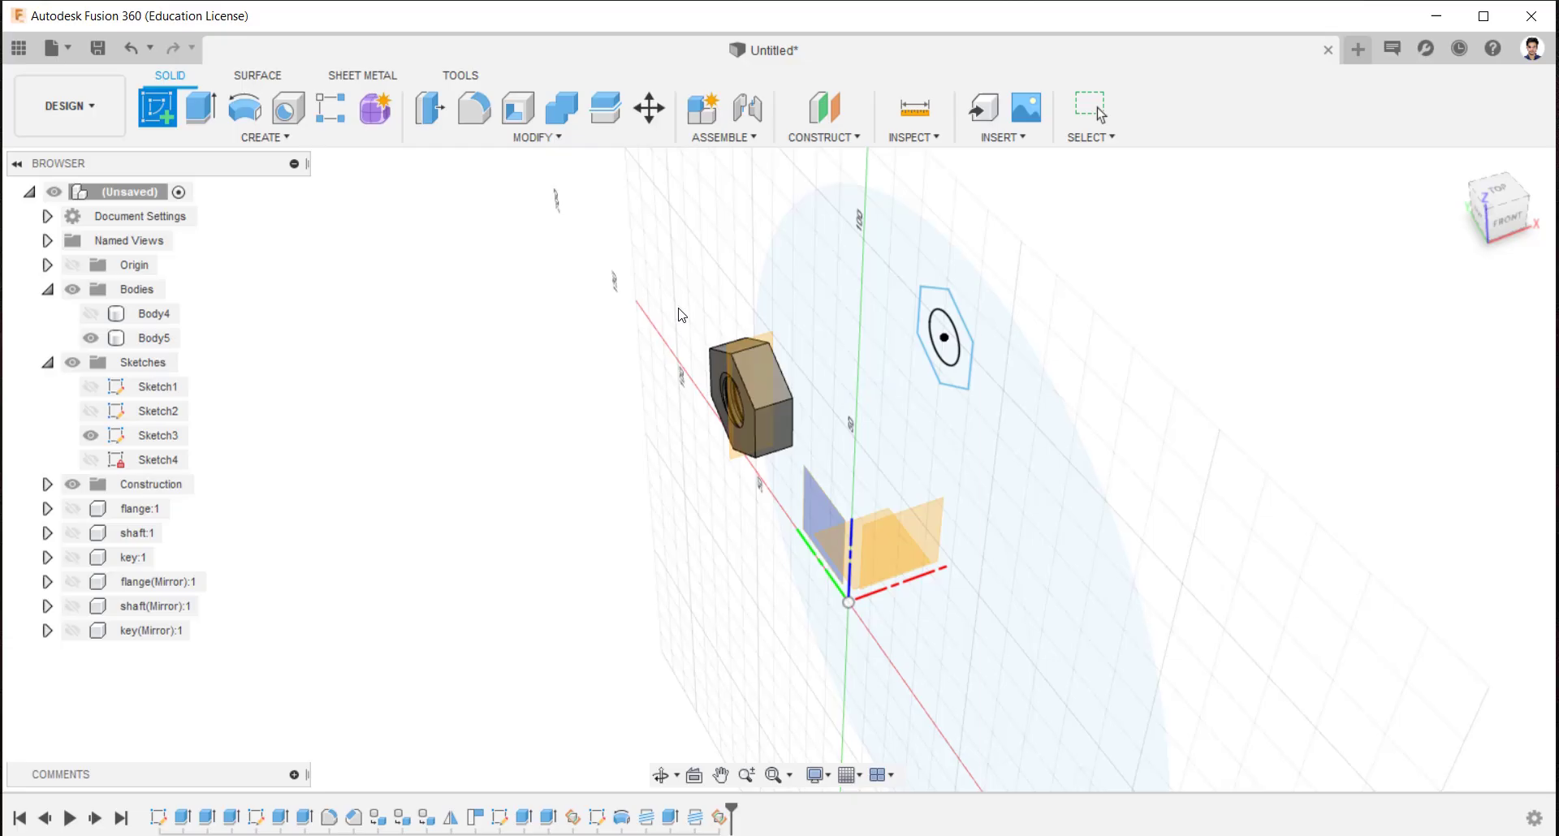
left_click(746, 341)
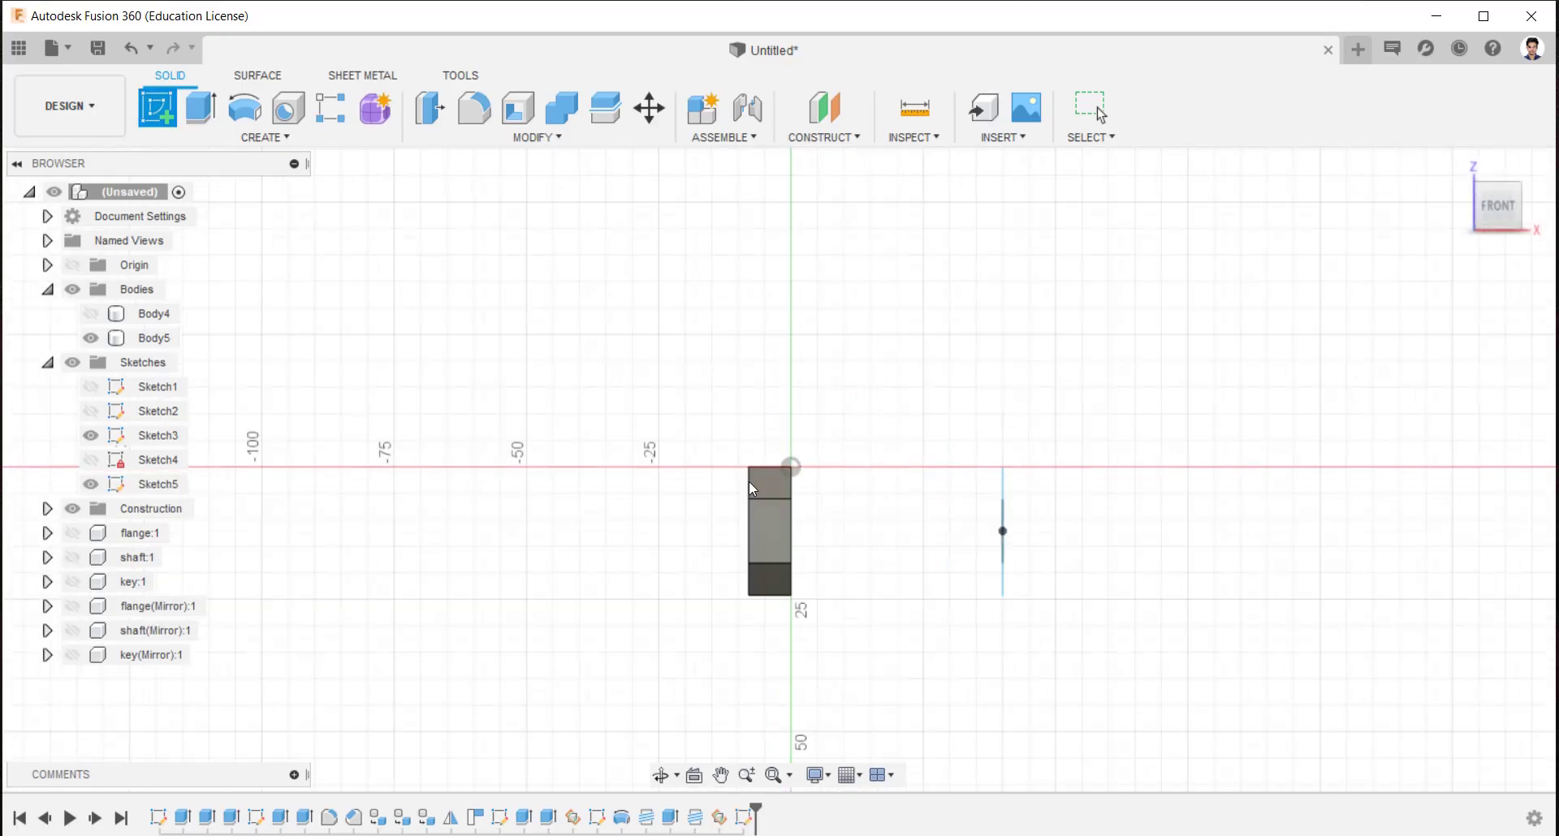
scroll(790, 477, "up", 2)
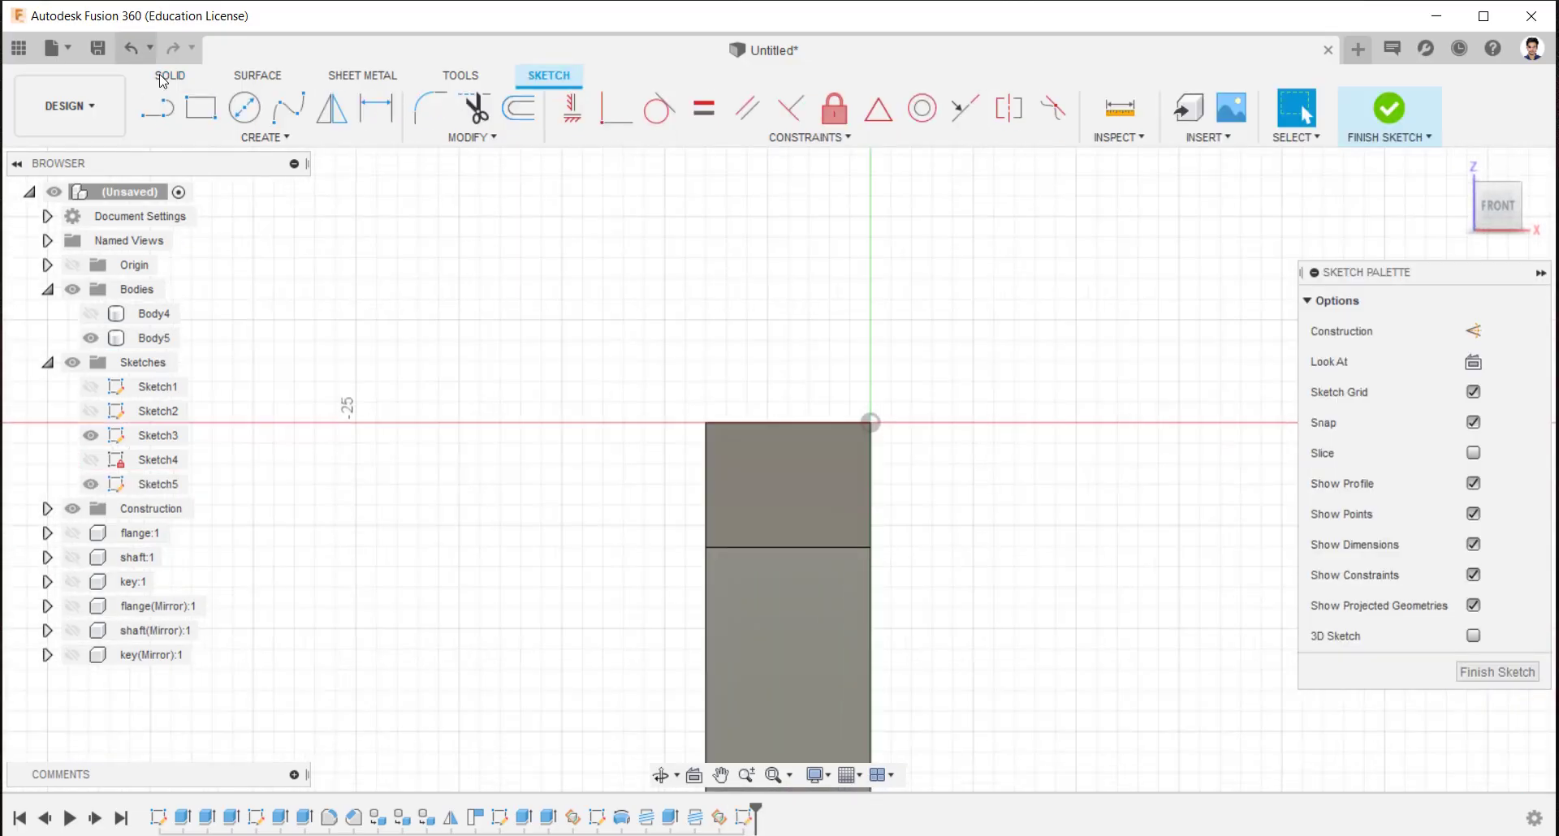
left_click(157, 106)
left_click(746, 443)
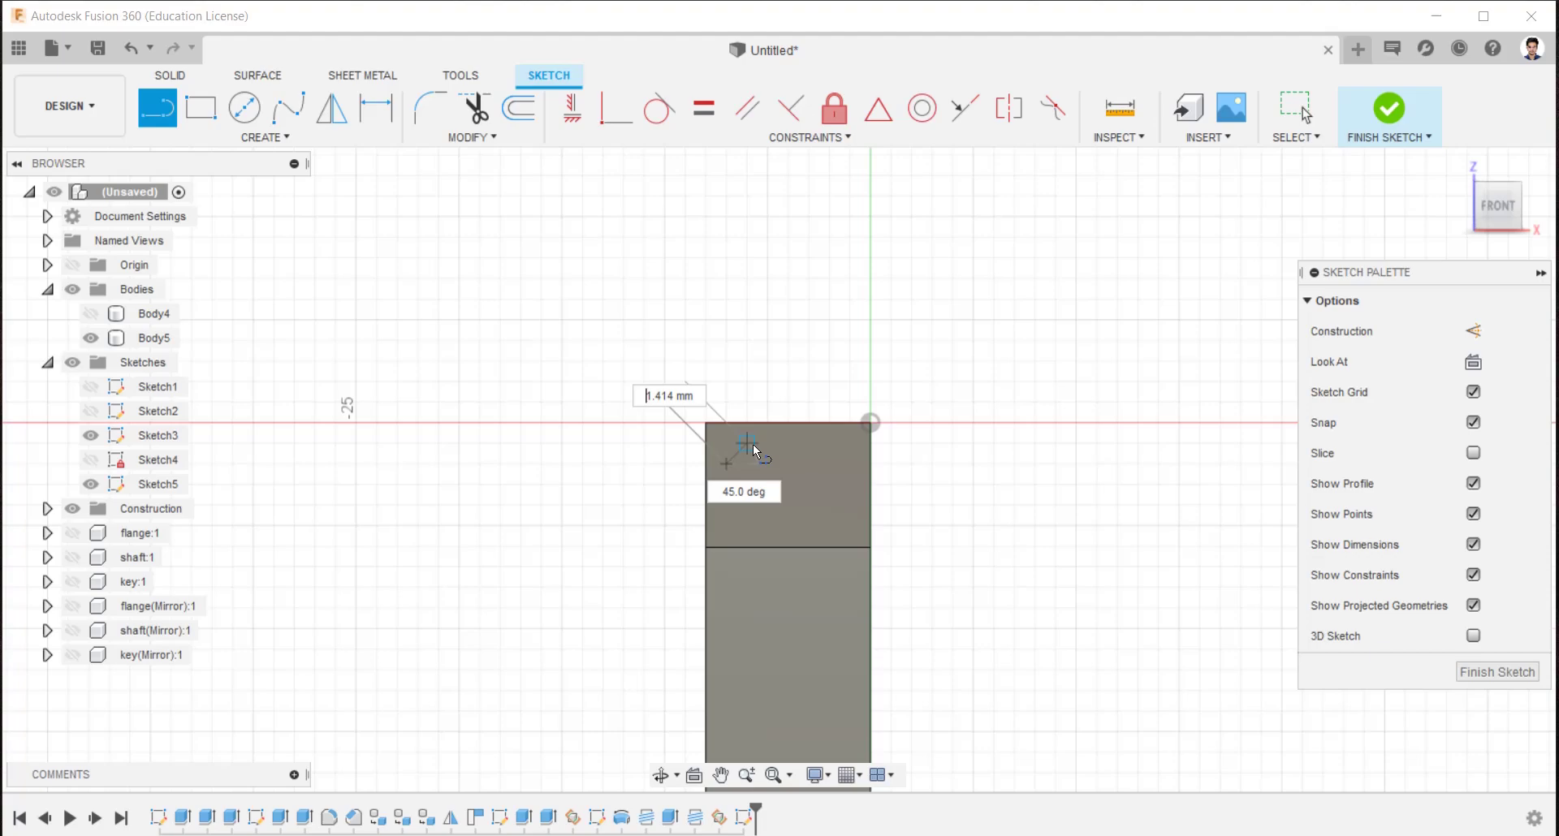
left_click(608, 107)
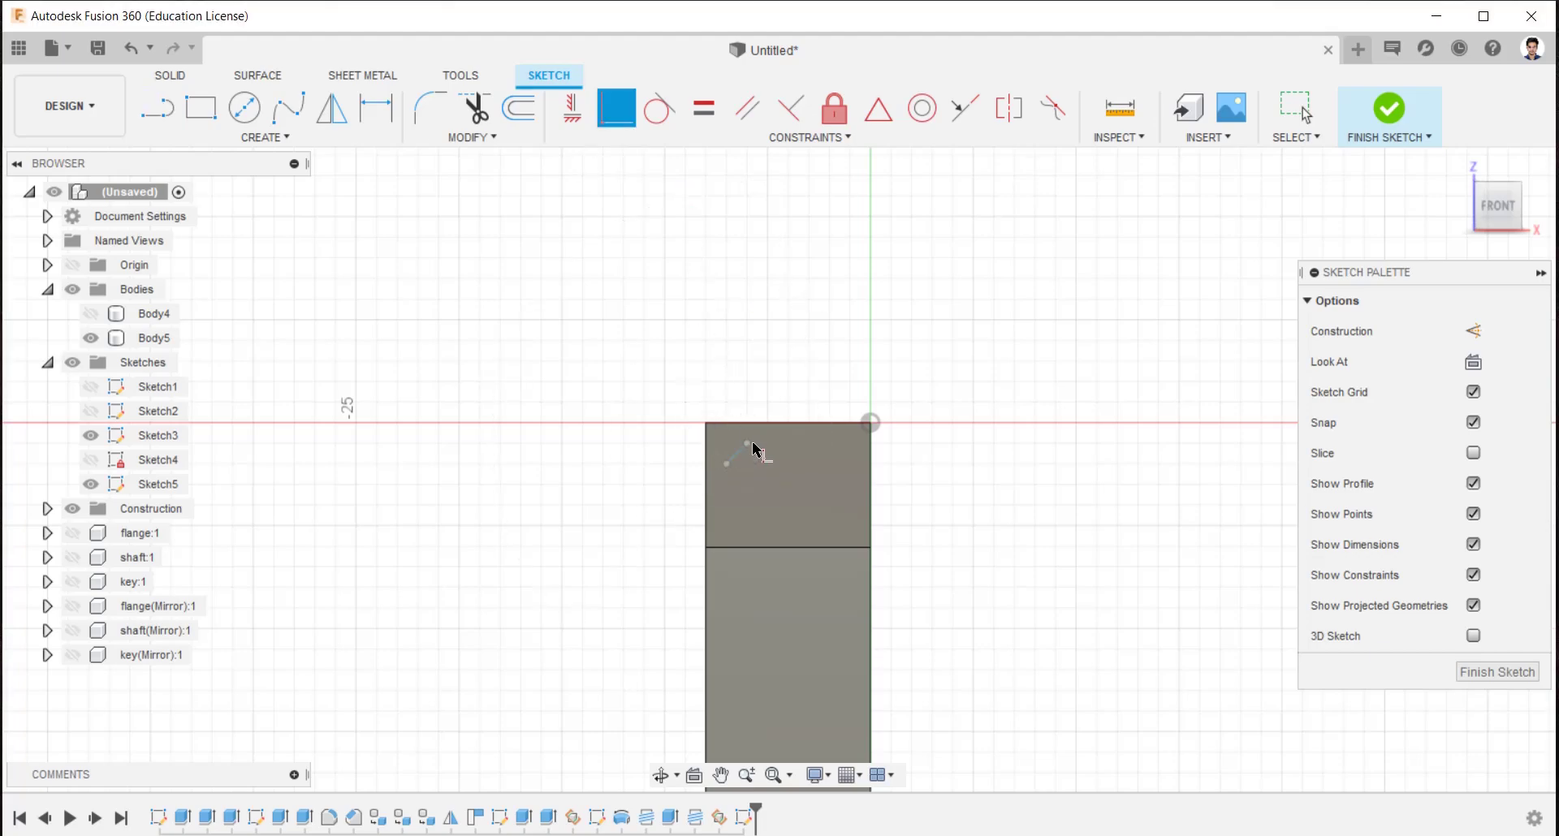
left_click(747, 443)
left_click(750, 423)
left_click(725, 444)
left_click(705, 455)
Dimension the chamfer line 1.50 mm horizontally and 1.50 mm vertically, then finish the sketch
left_click(376, 107)
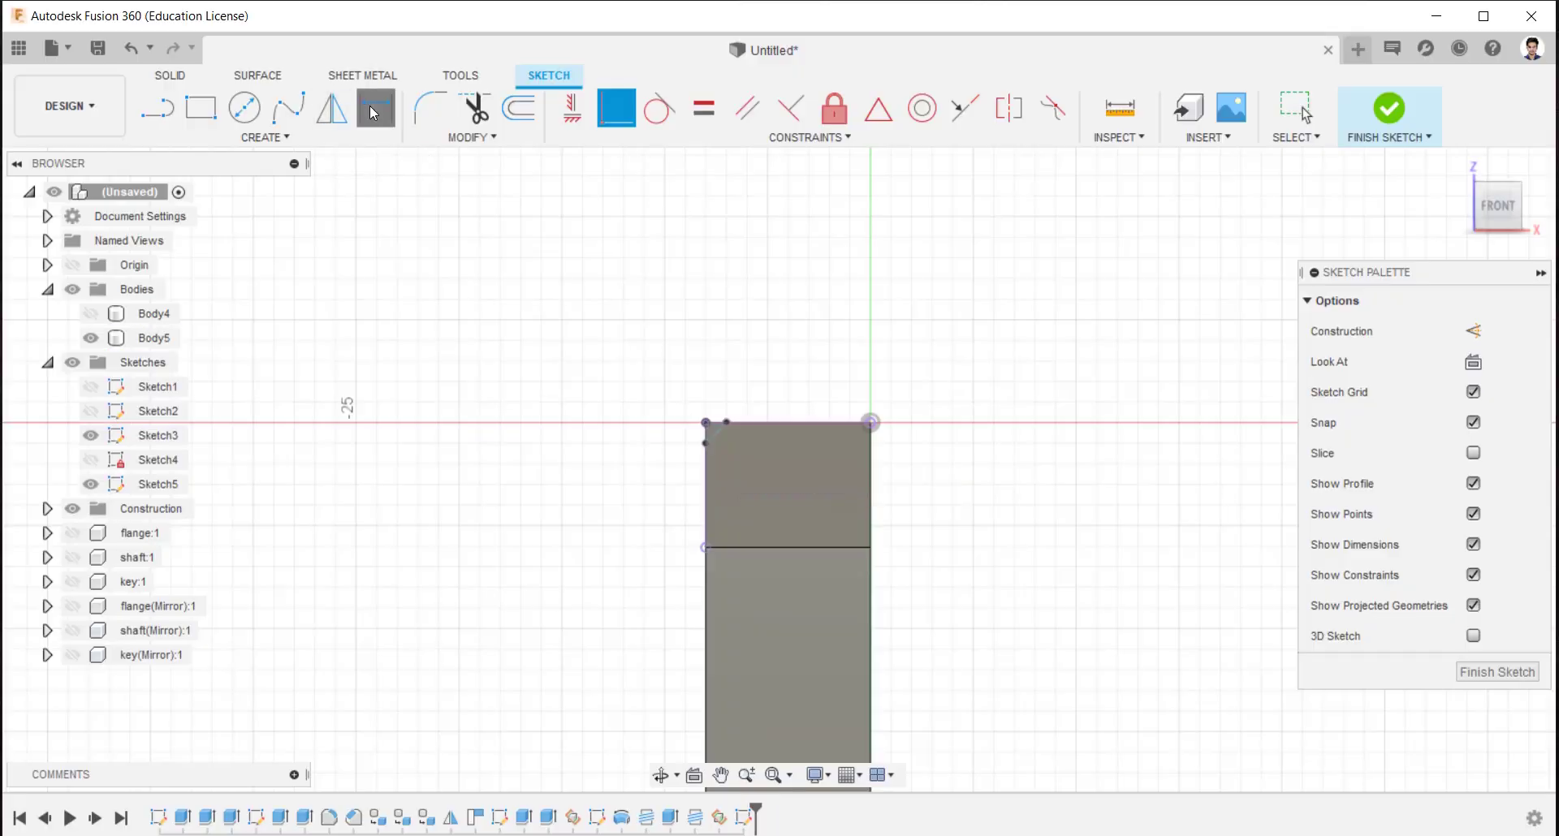
left_click(705, 424)
left_click(725, 422)
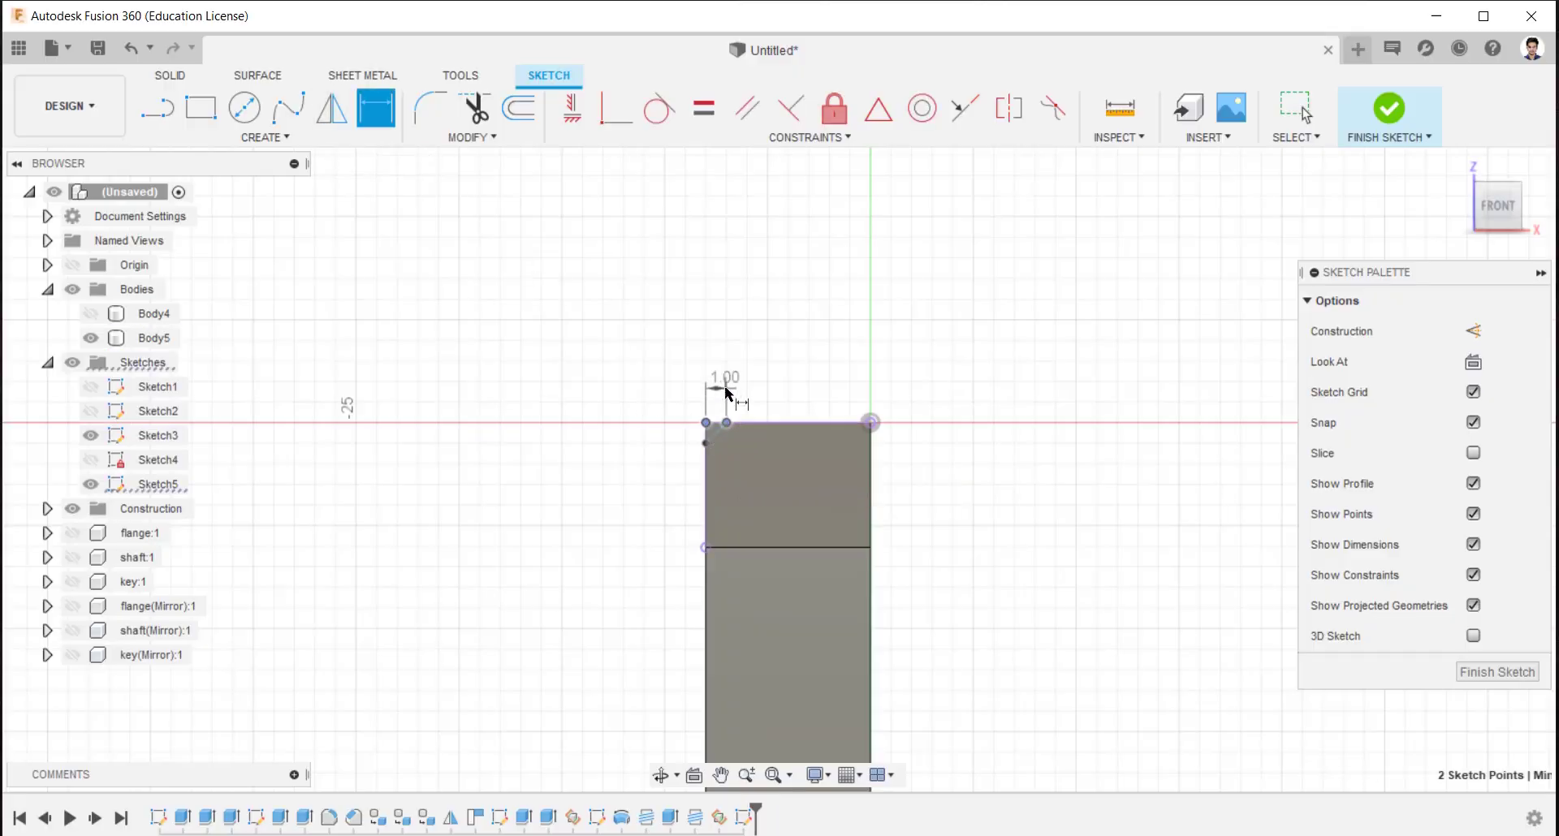
left_click(727, 393)
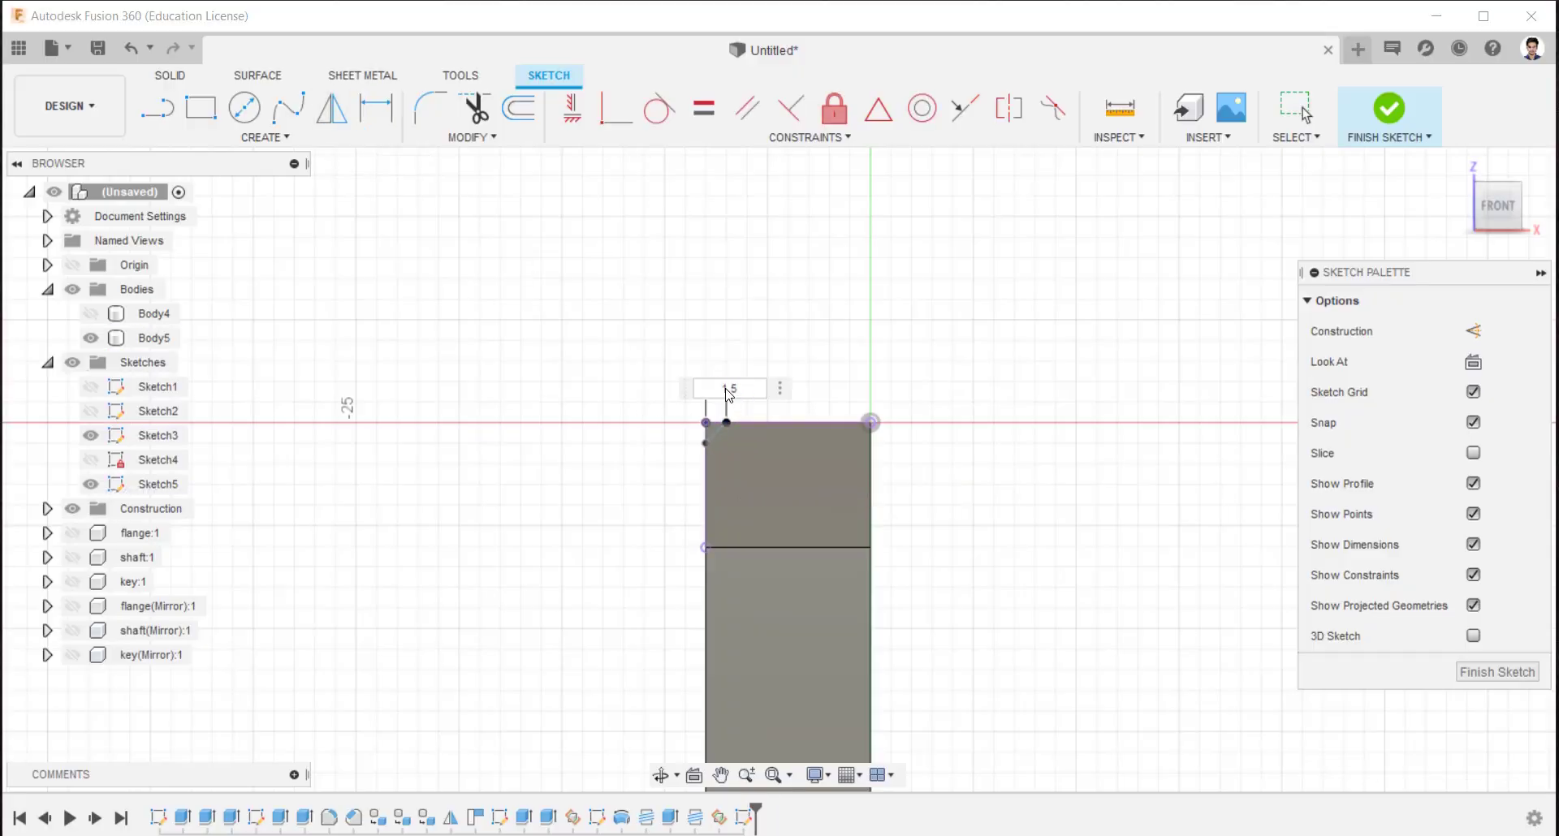
key("Return")
scroll(713, 424, "up", 3)
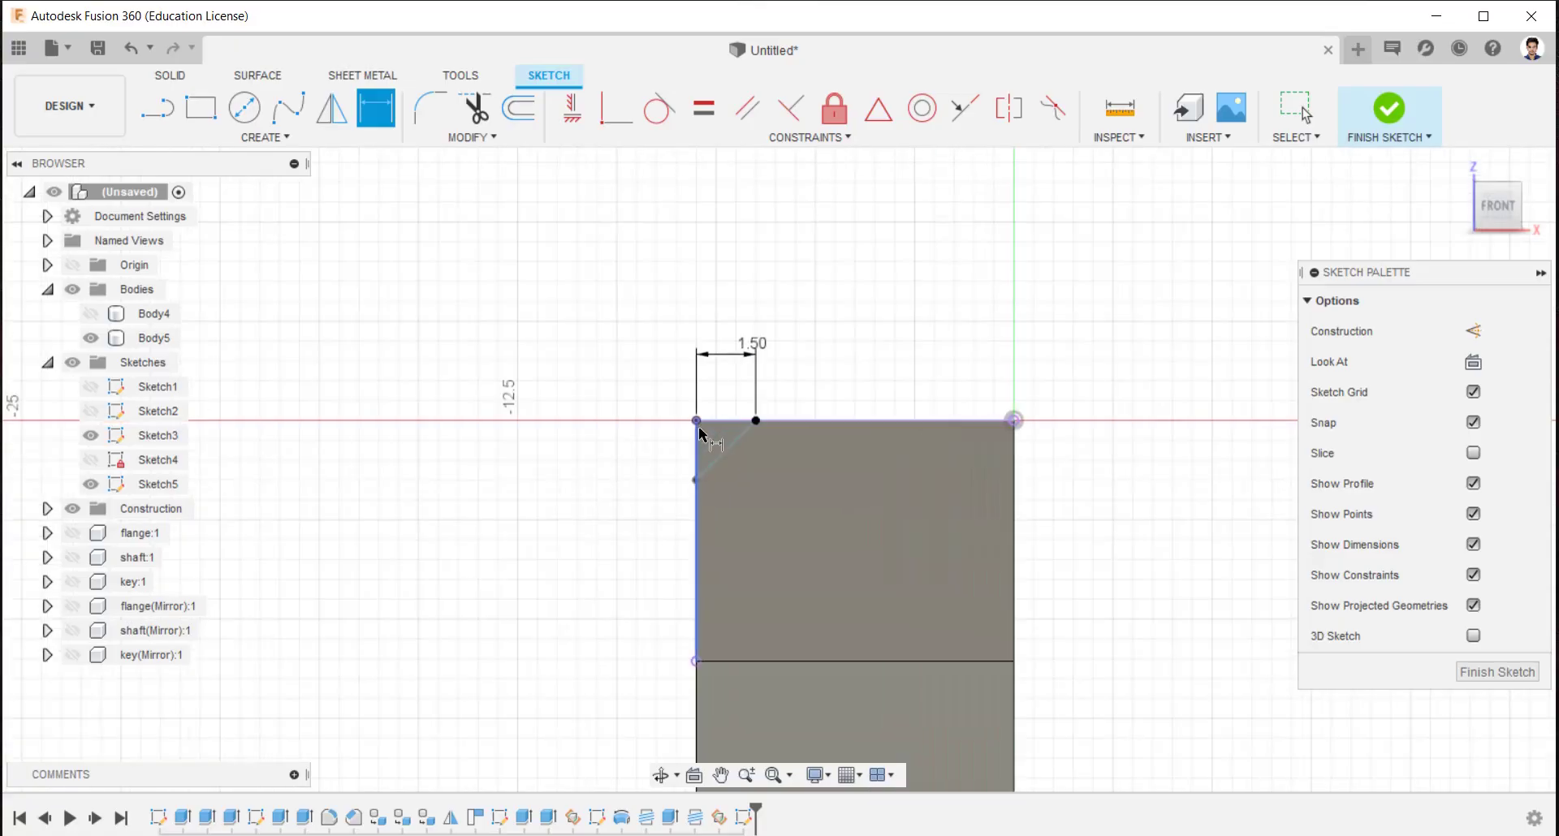
left_click(697, 421)
left_click(696, 480)
left_click(637, 476)
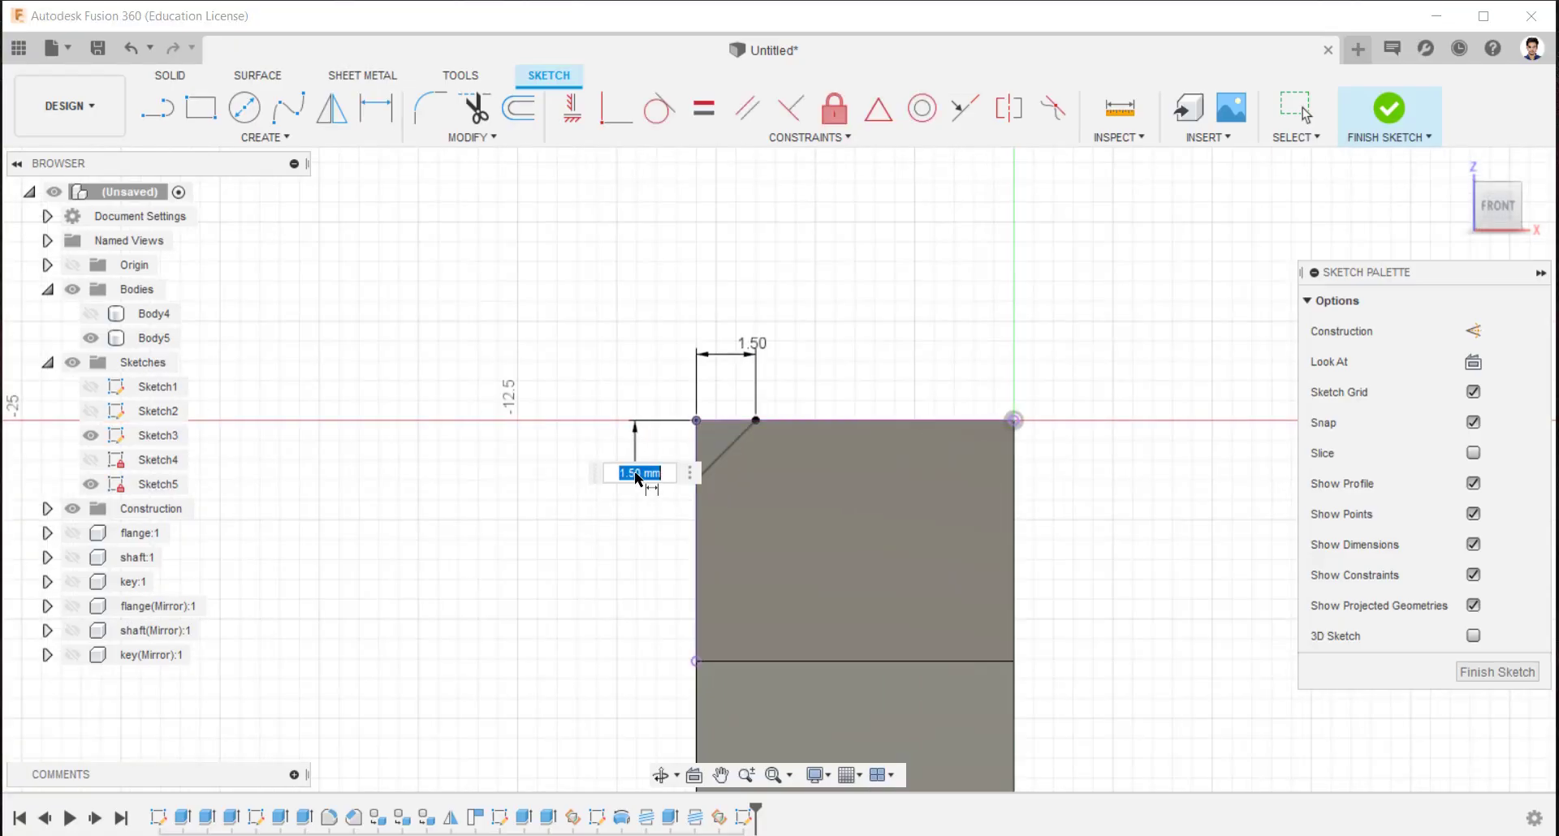
key("Return")
scroll(641, 475, "down", 3)
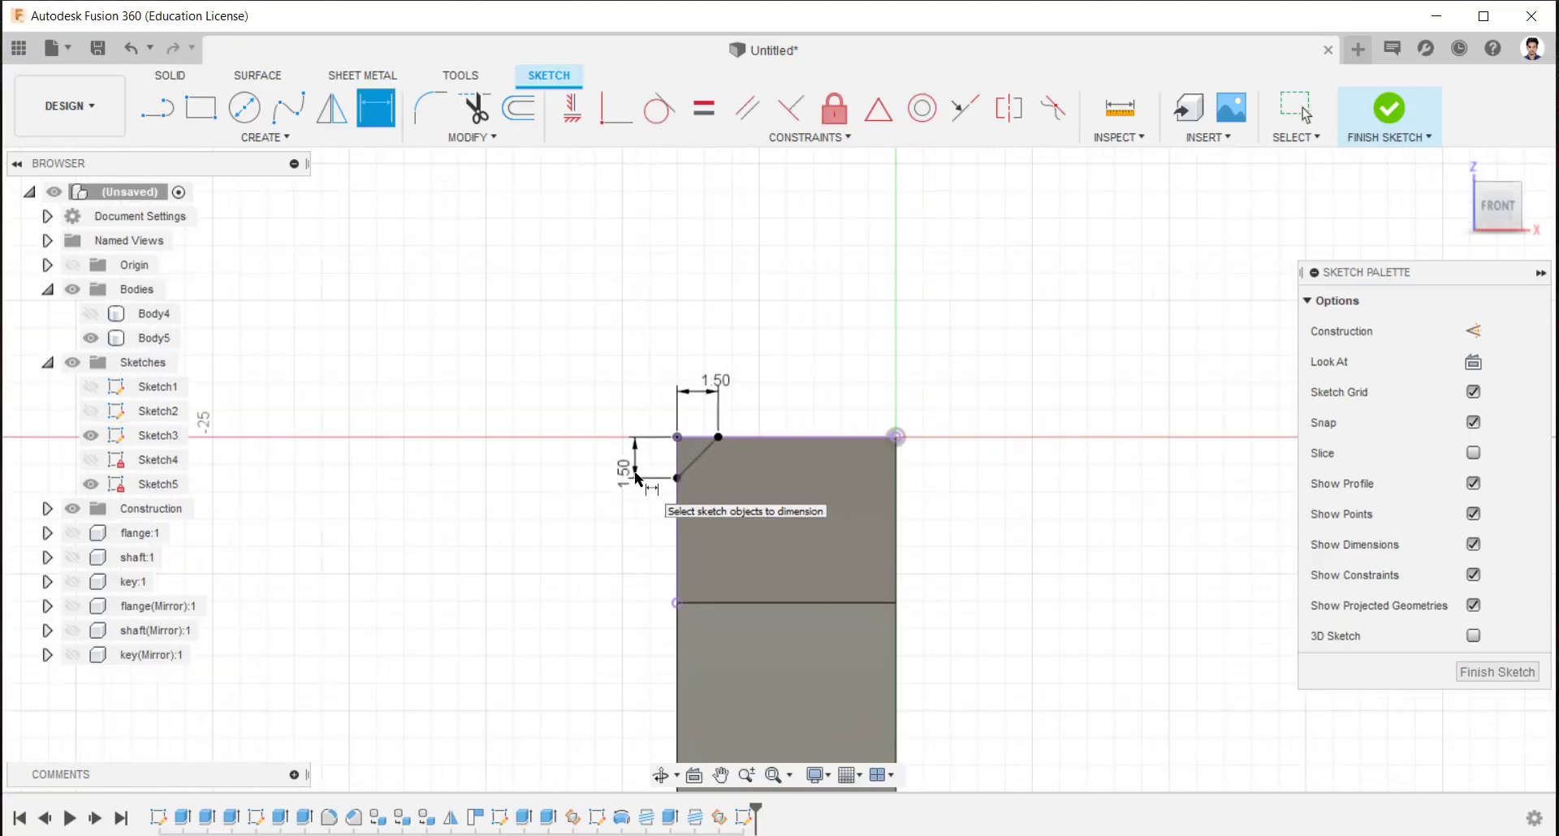
left_click(1388, 111)
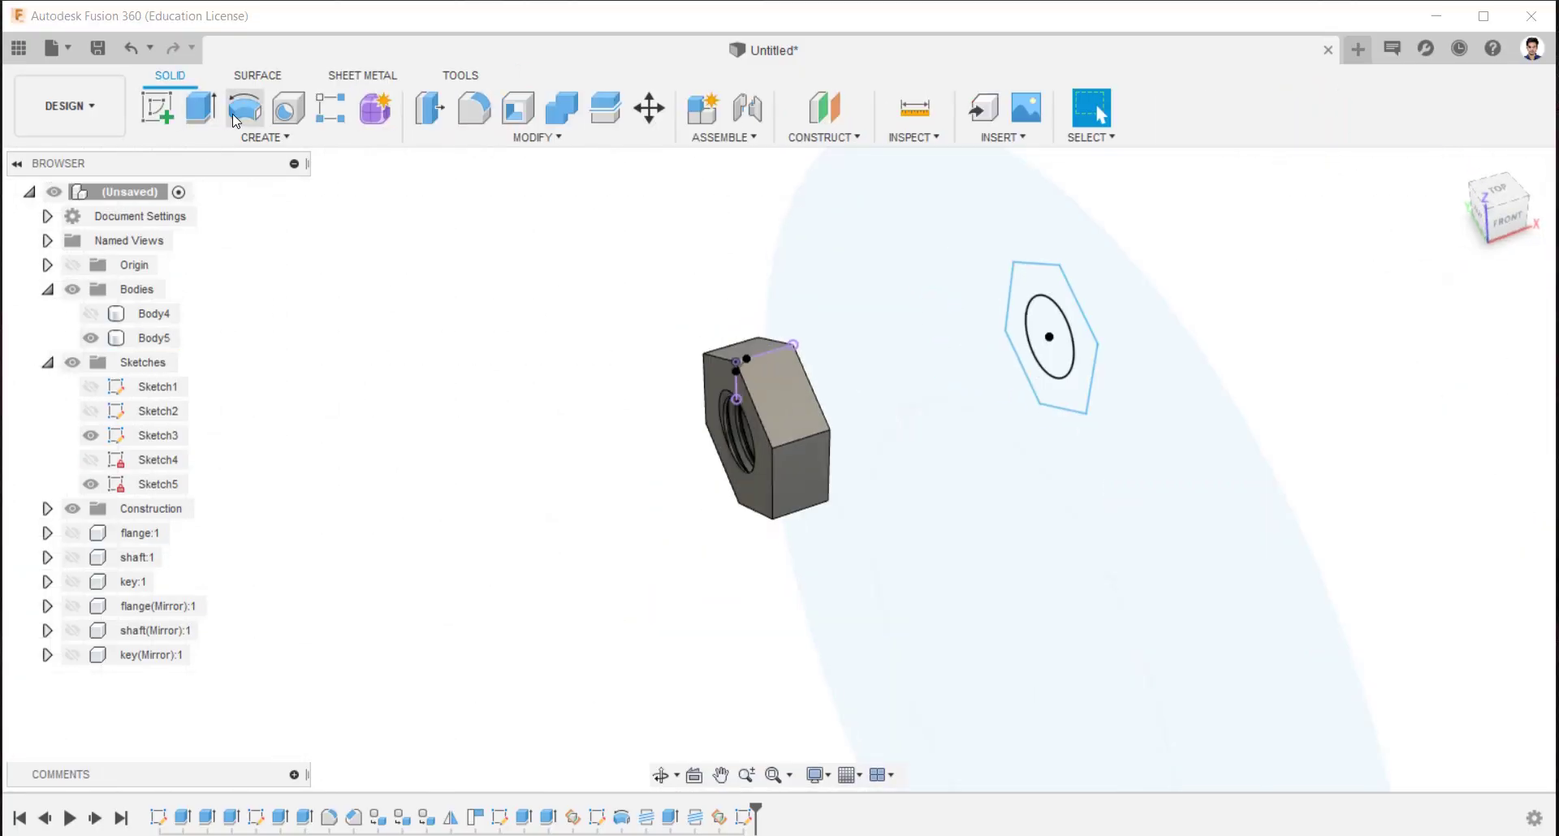
Start a revolve using the nut's triangular chamfer profile, then show the nut and bolt bodies again
left_click(236, 120)
scroll(703, 319, "up", 4)
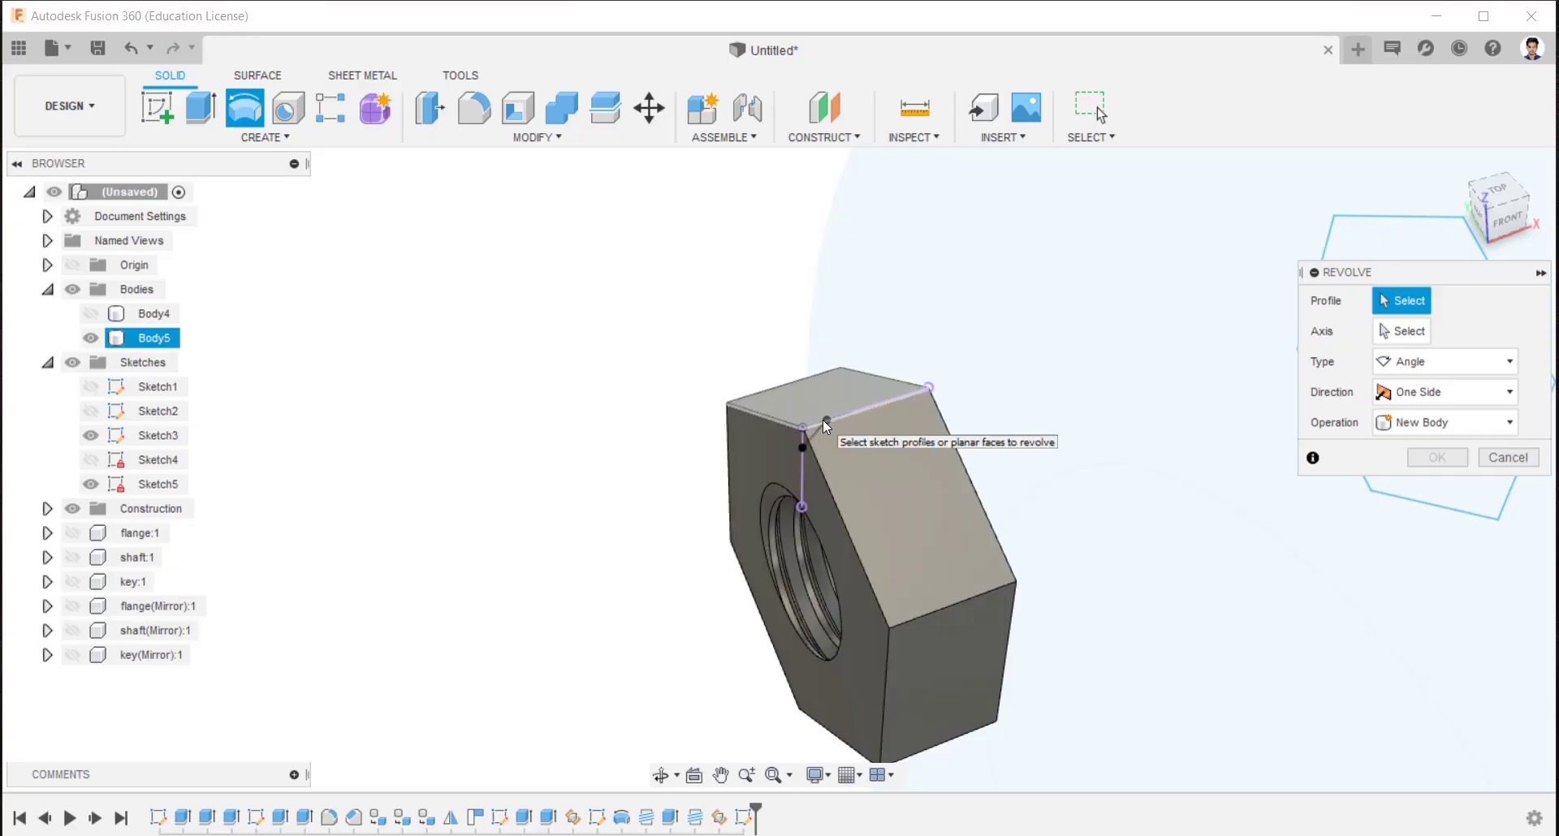
left_click(90, 338)
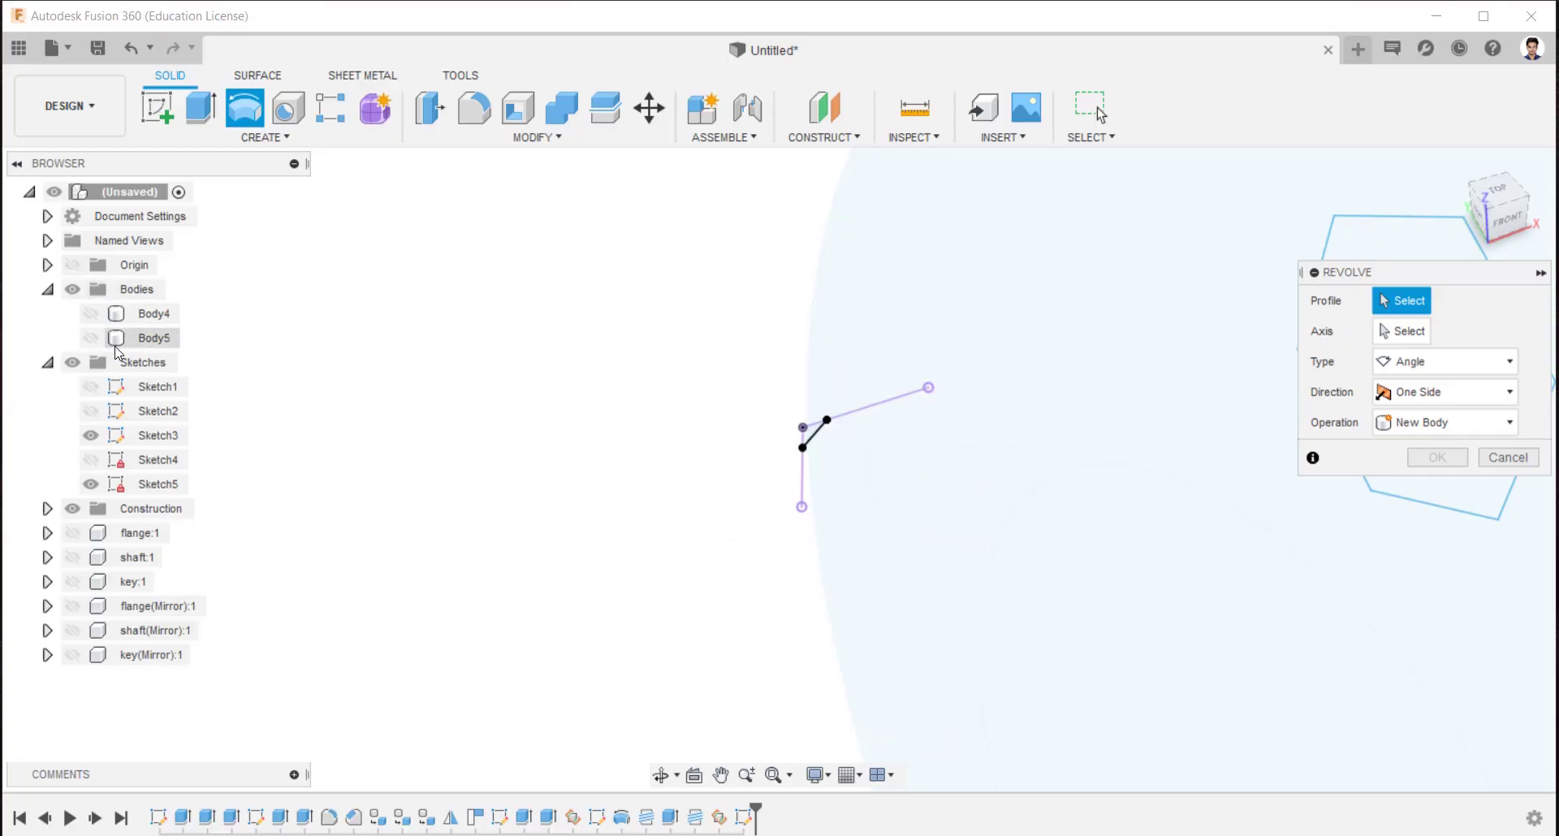
left_click(810, 431)
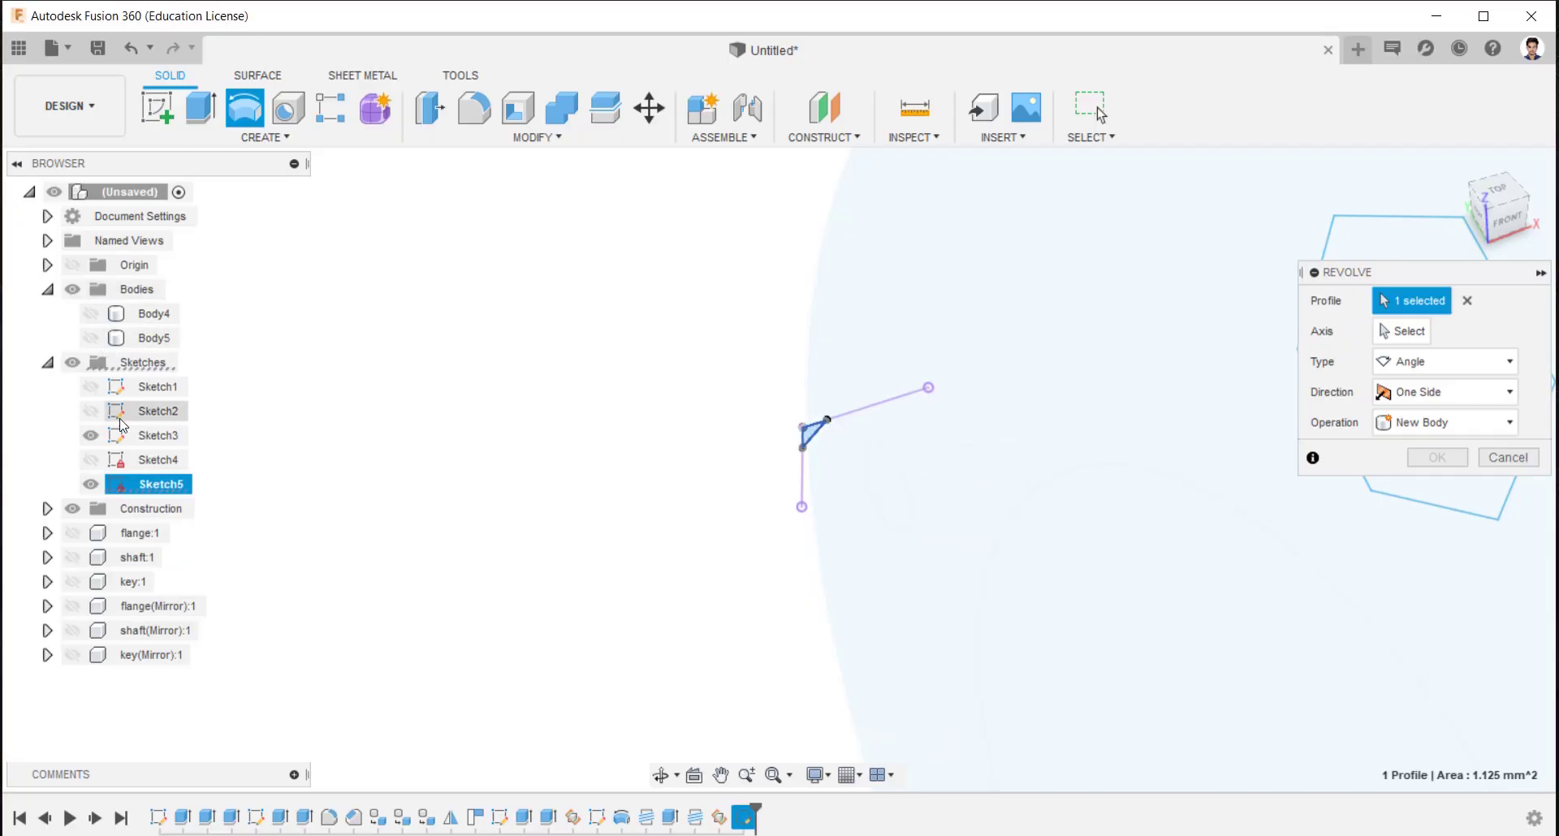
left_click(90, 337)
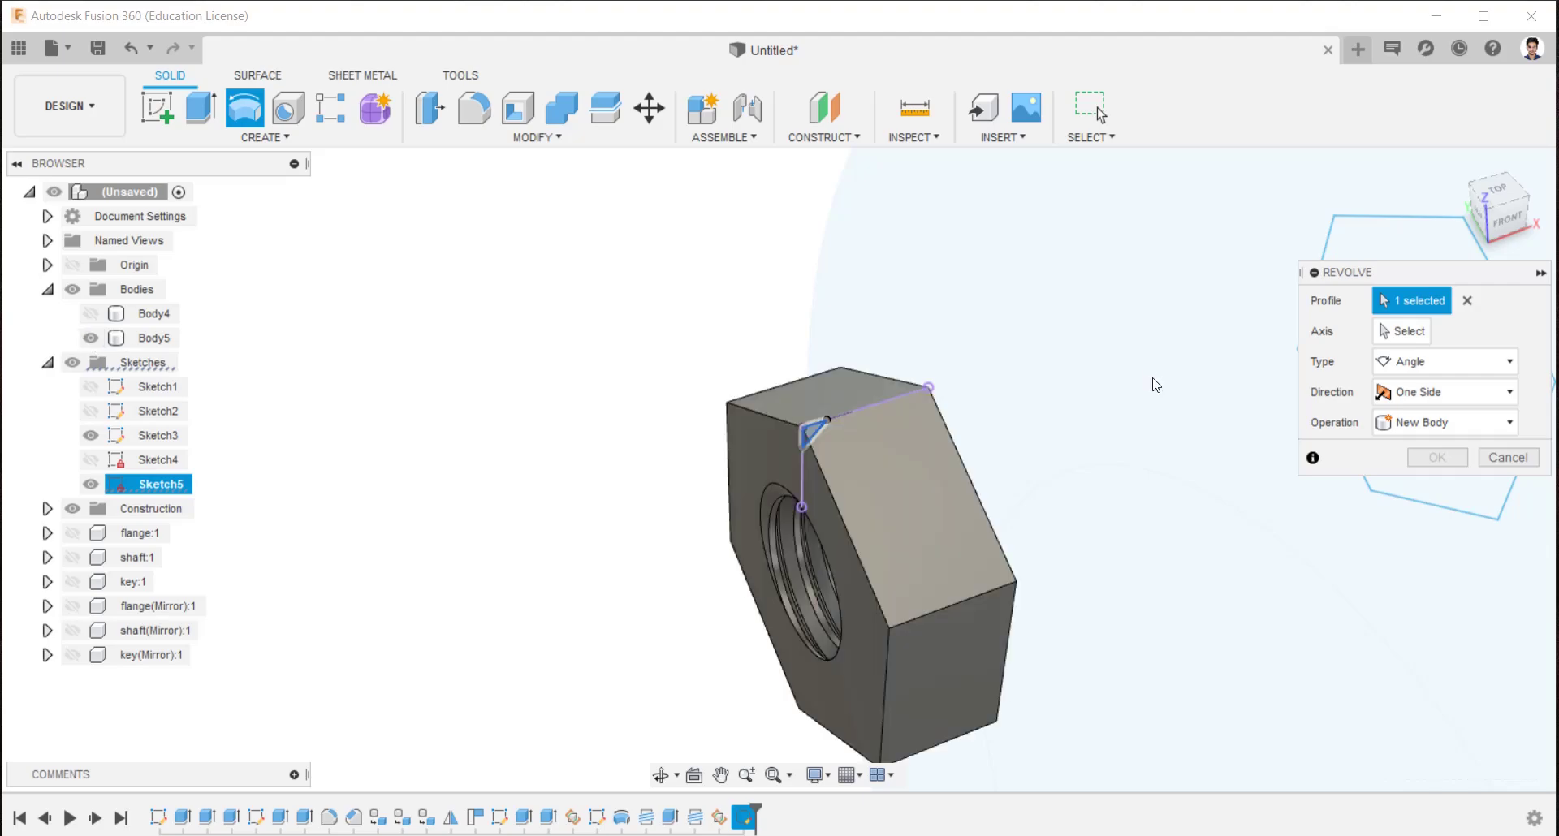
scroll(1159, 388, "down", 2)
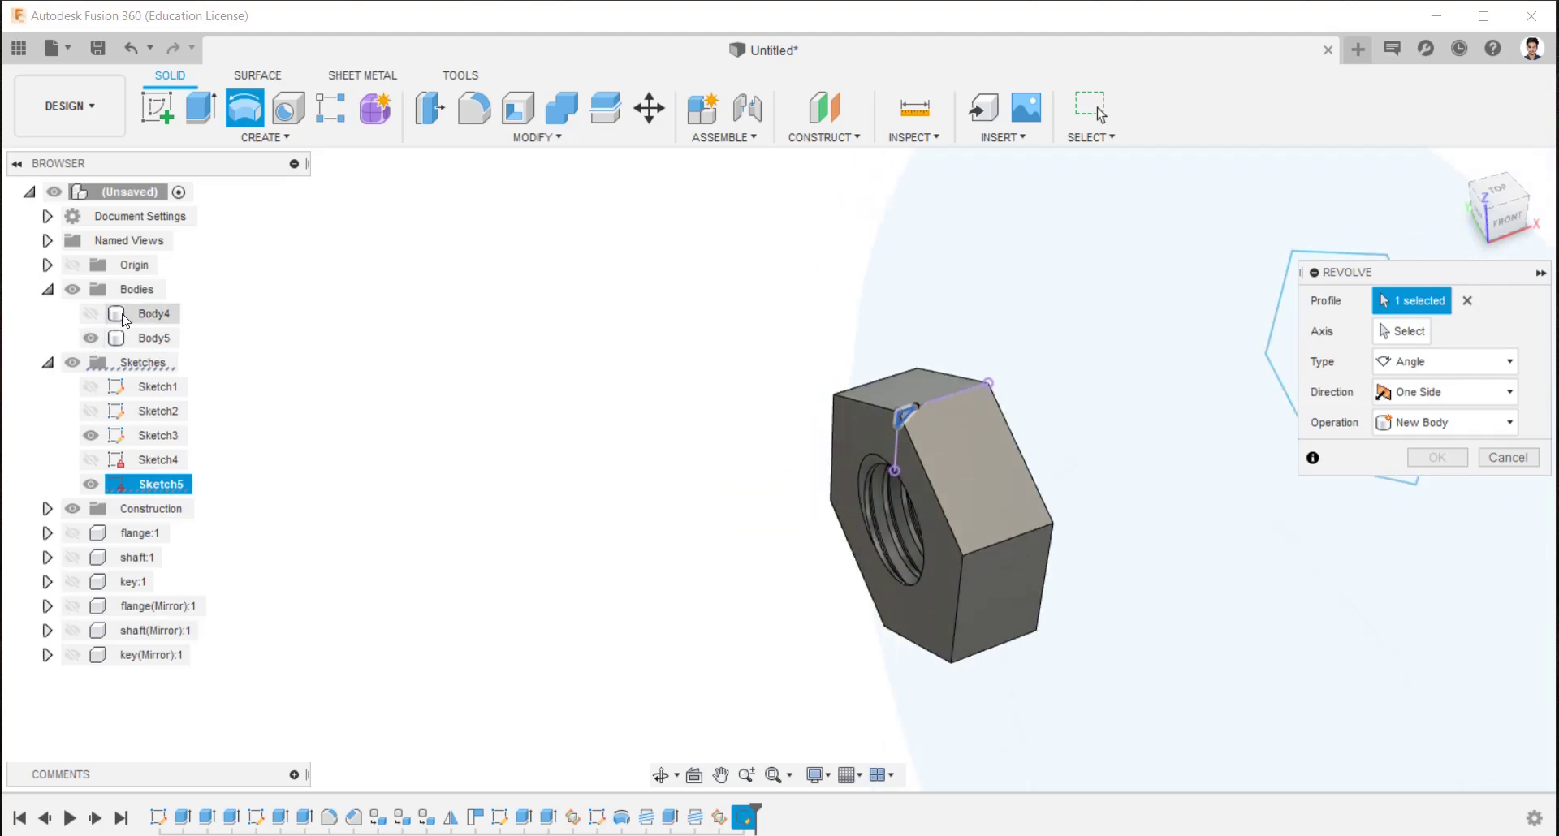
left_click(93, 315)
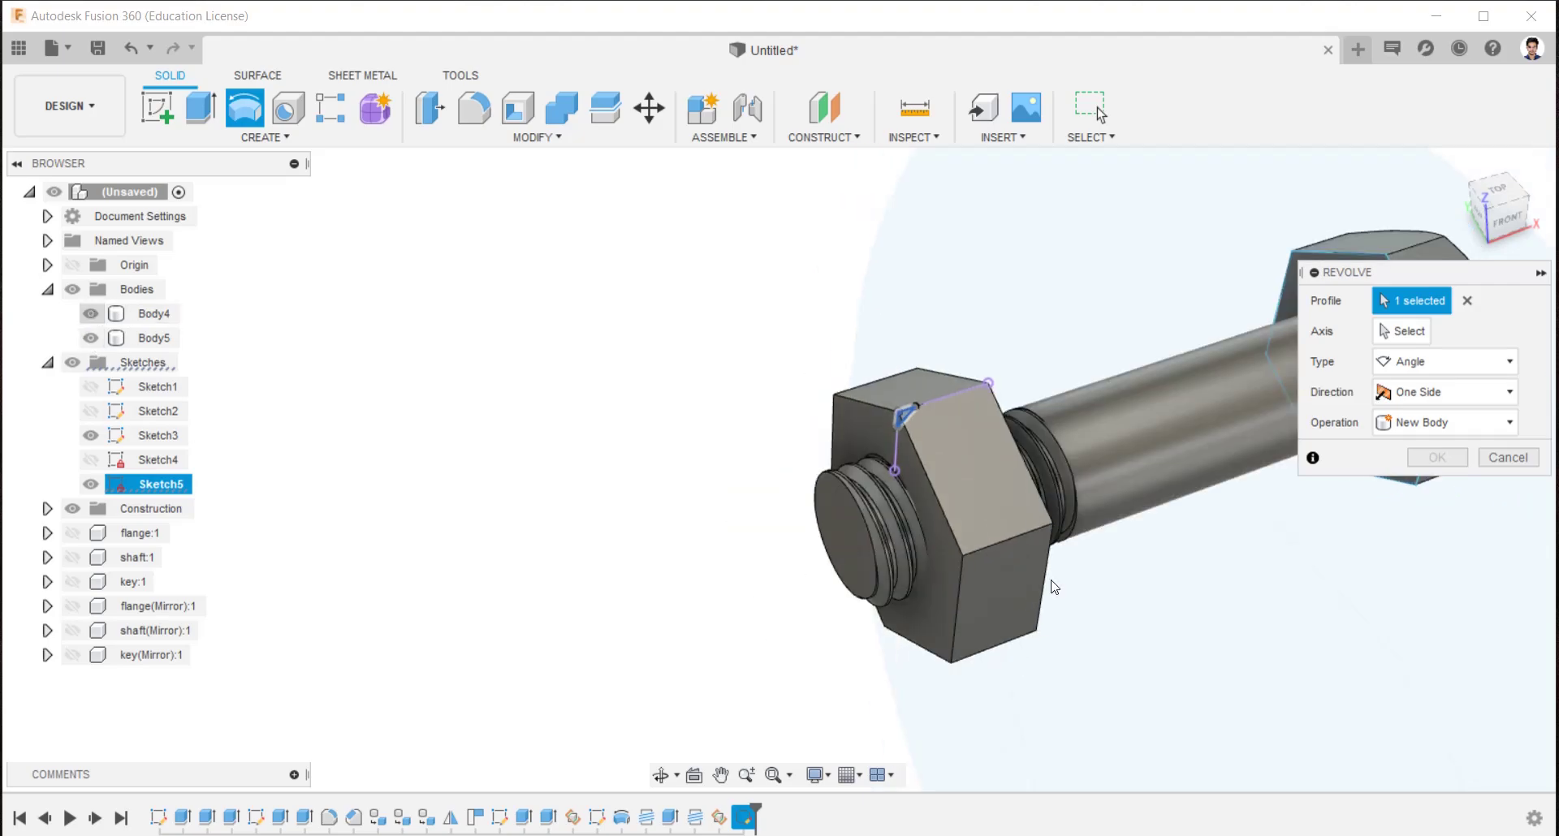
Revolve the profile 360° around the bolt shaft as a cut, chamfering the nut's outer edge
left_click(1445, 361)
left_click(1401, 331)
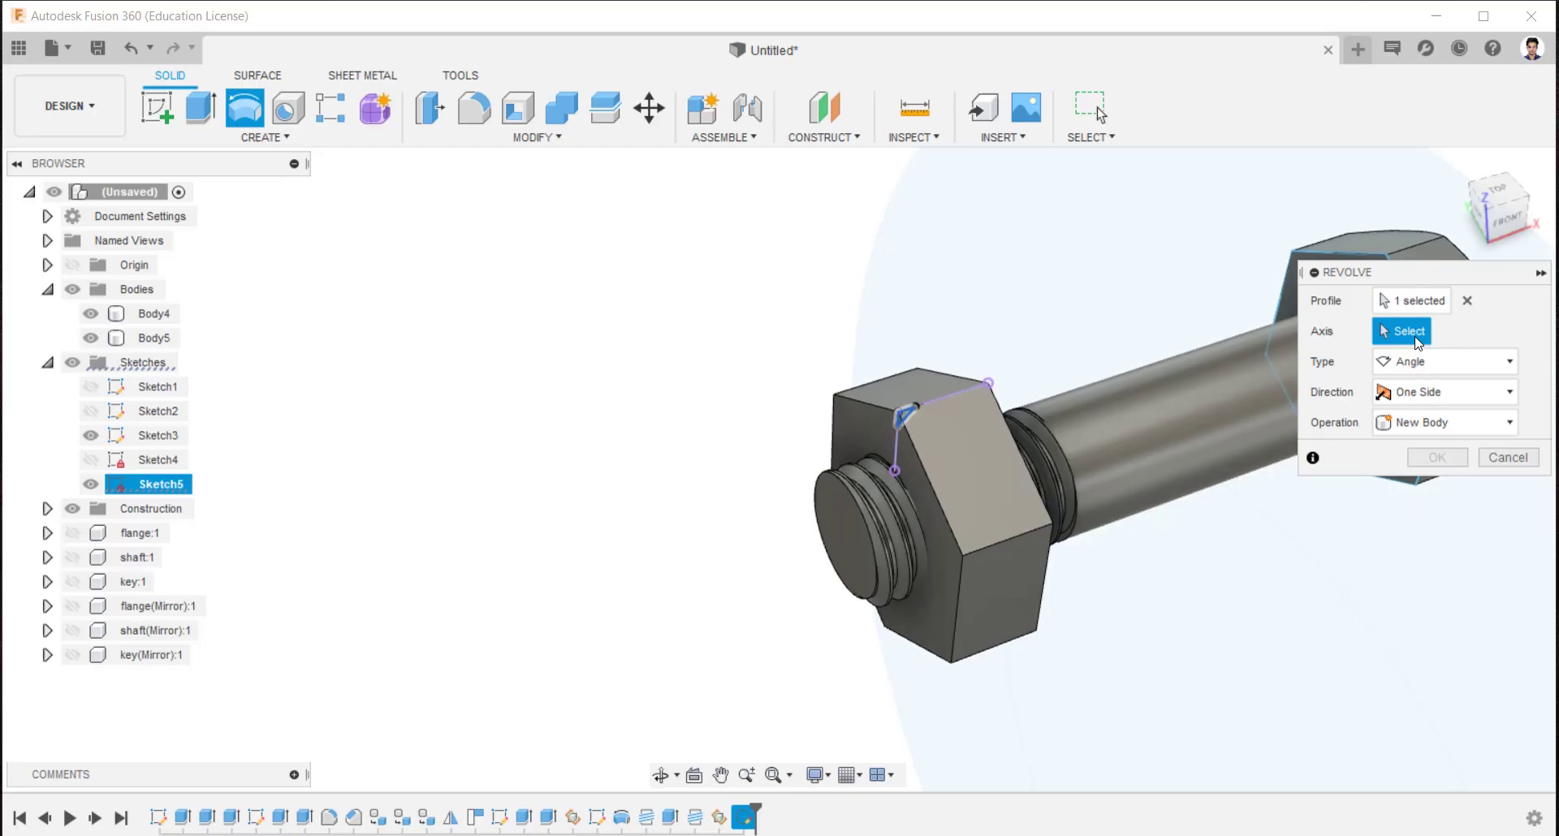
left_click(1117, 418)
left_click(1429, 452)
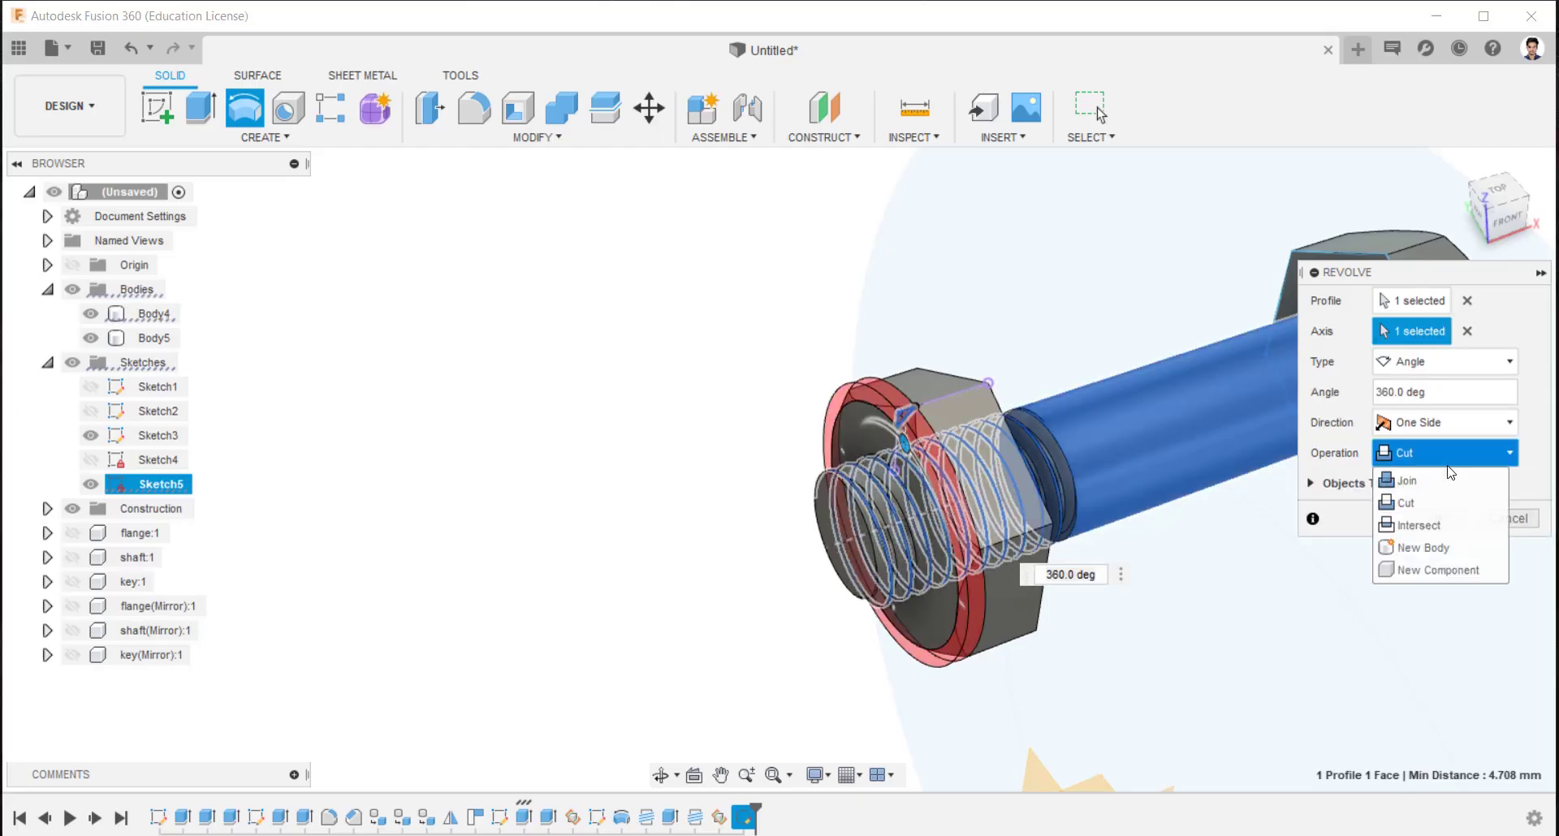
left_click(1422, 510)
left_click(1438, 520)
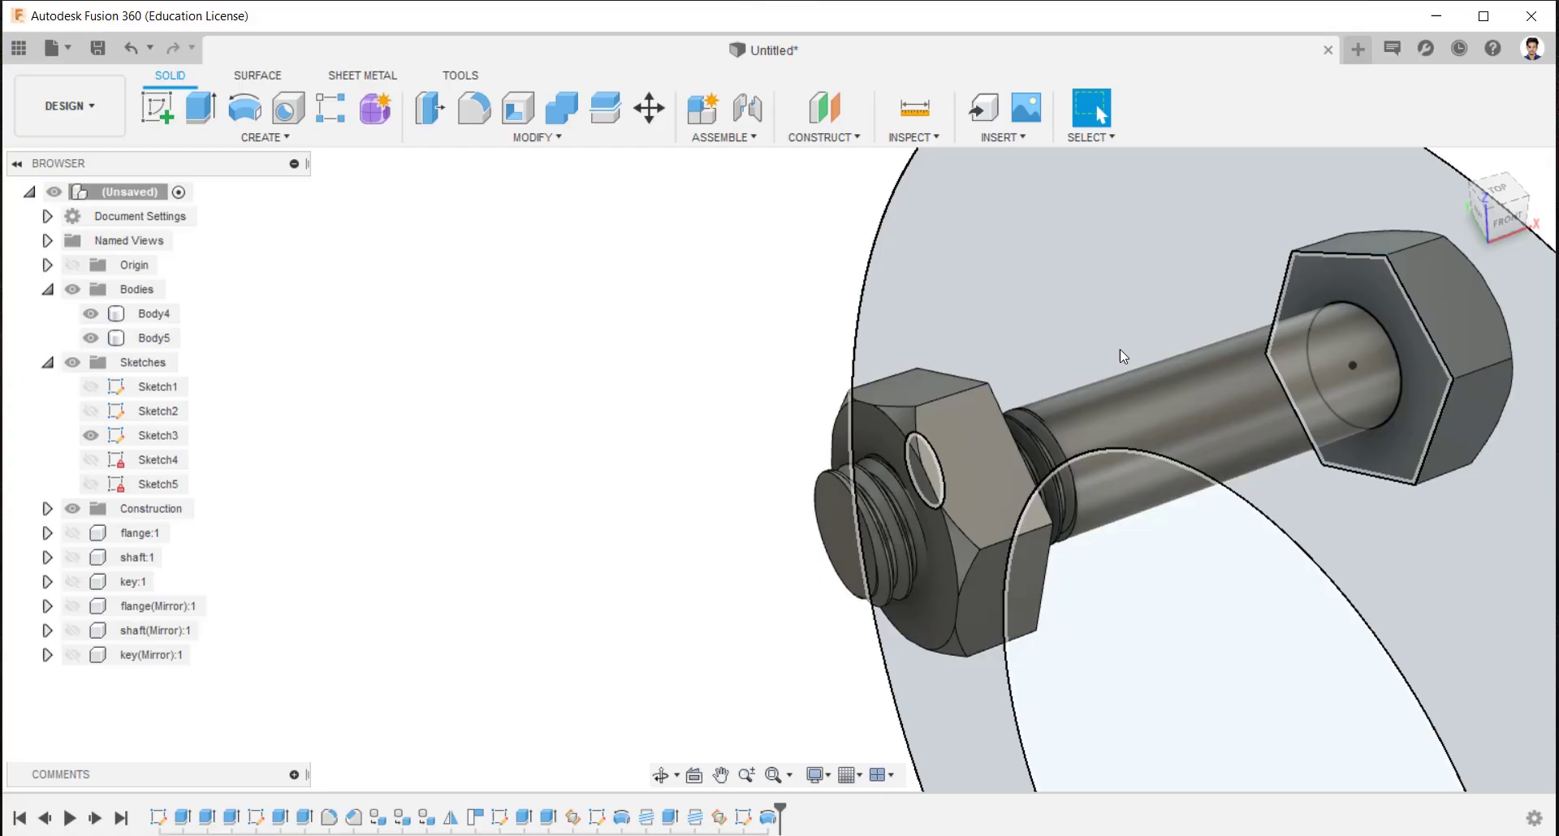
middle_click_drag(1120, 351, 1050, 334, "shift")
Rename Body4 to 'bolt' and Body5 to 'nut'
scroll(1050, 334, "down", 3)
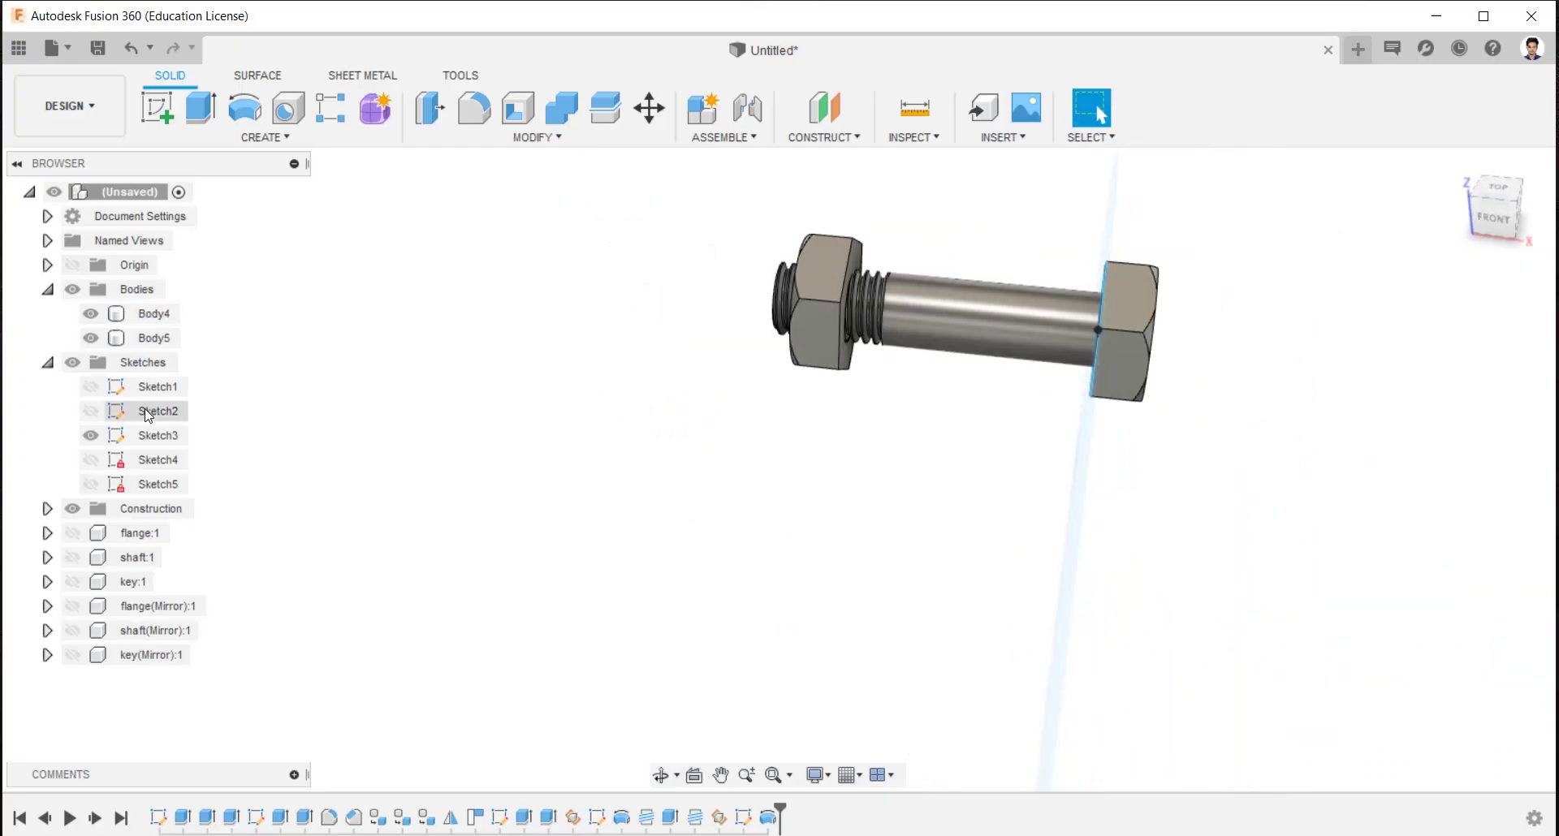
left_click(151, 317)
double_click(150, 317)
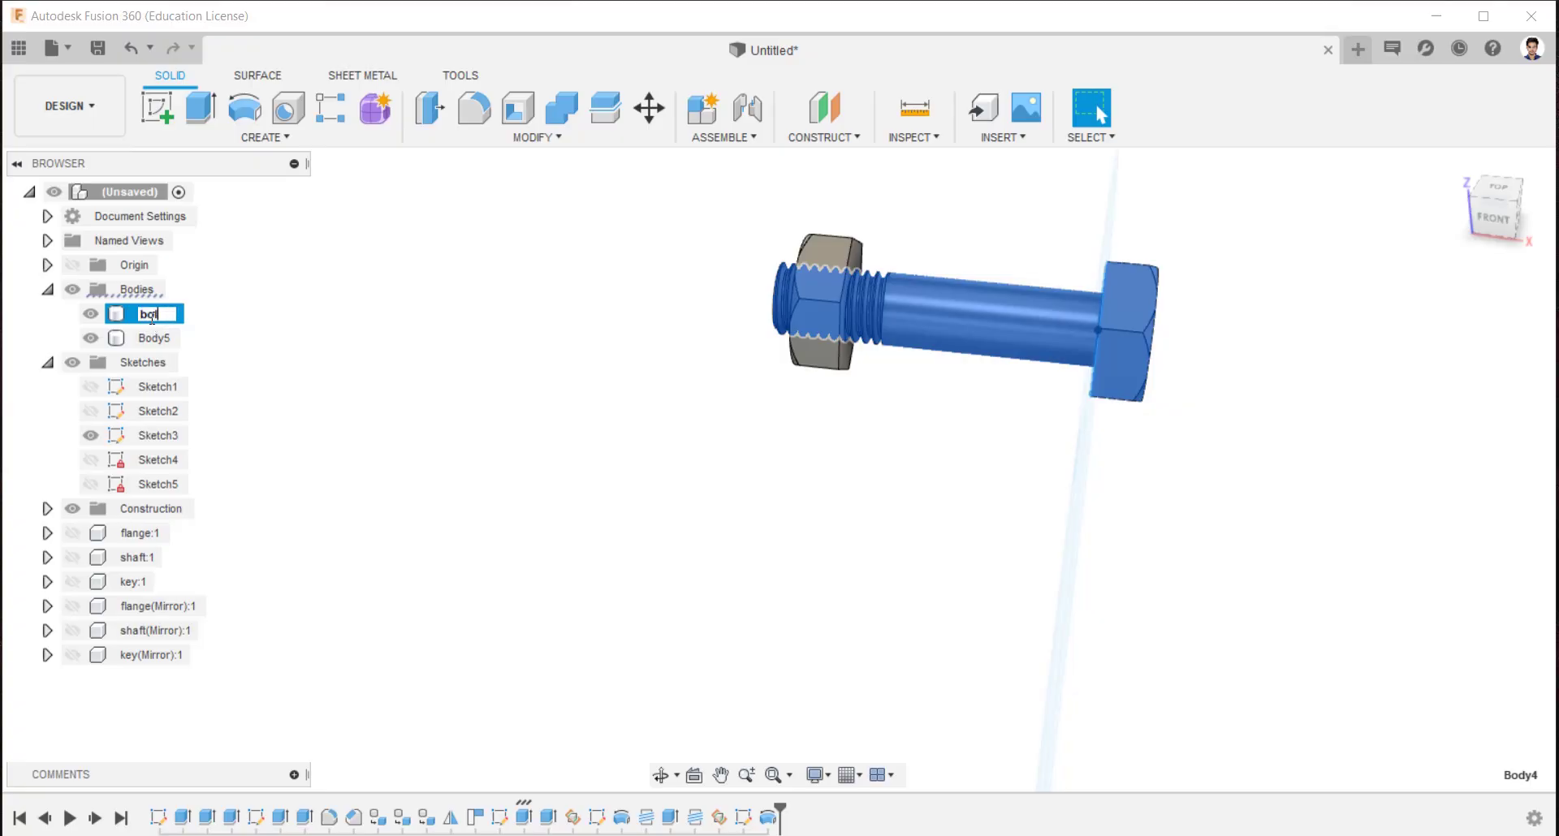
type("bolt")
key("Return")
left_click(154, 338)
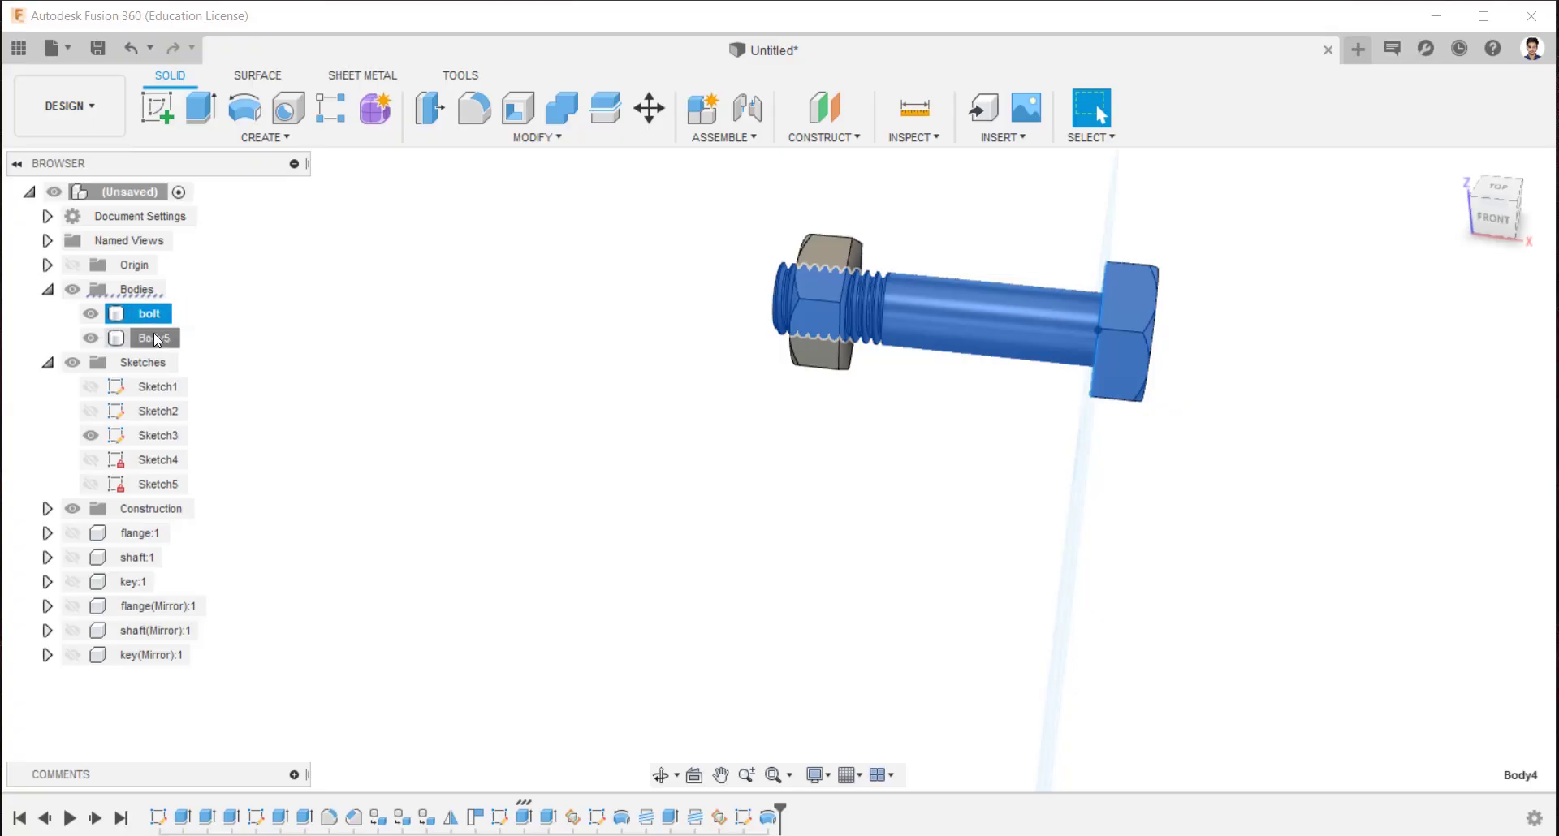
double_click(157, 339)
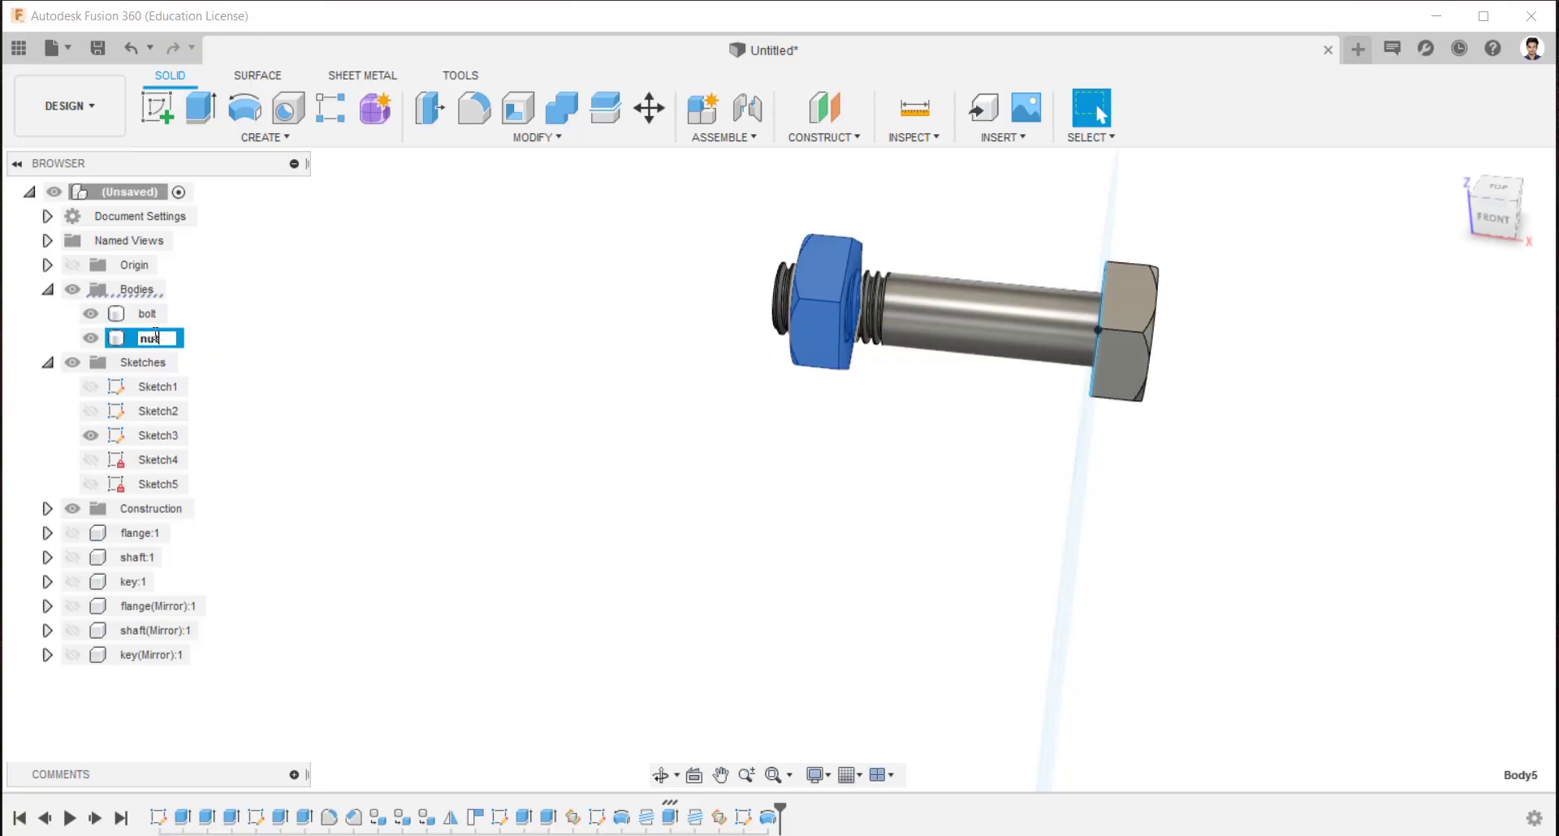
Turn the bolt and nut bodies into components and apply a metal physical material to the nut
right_click(157, 314)
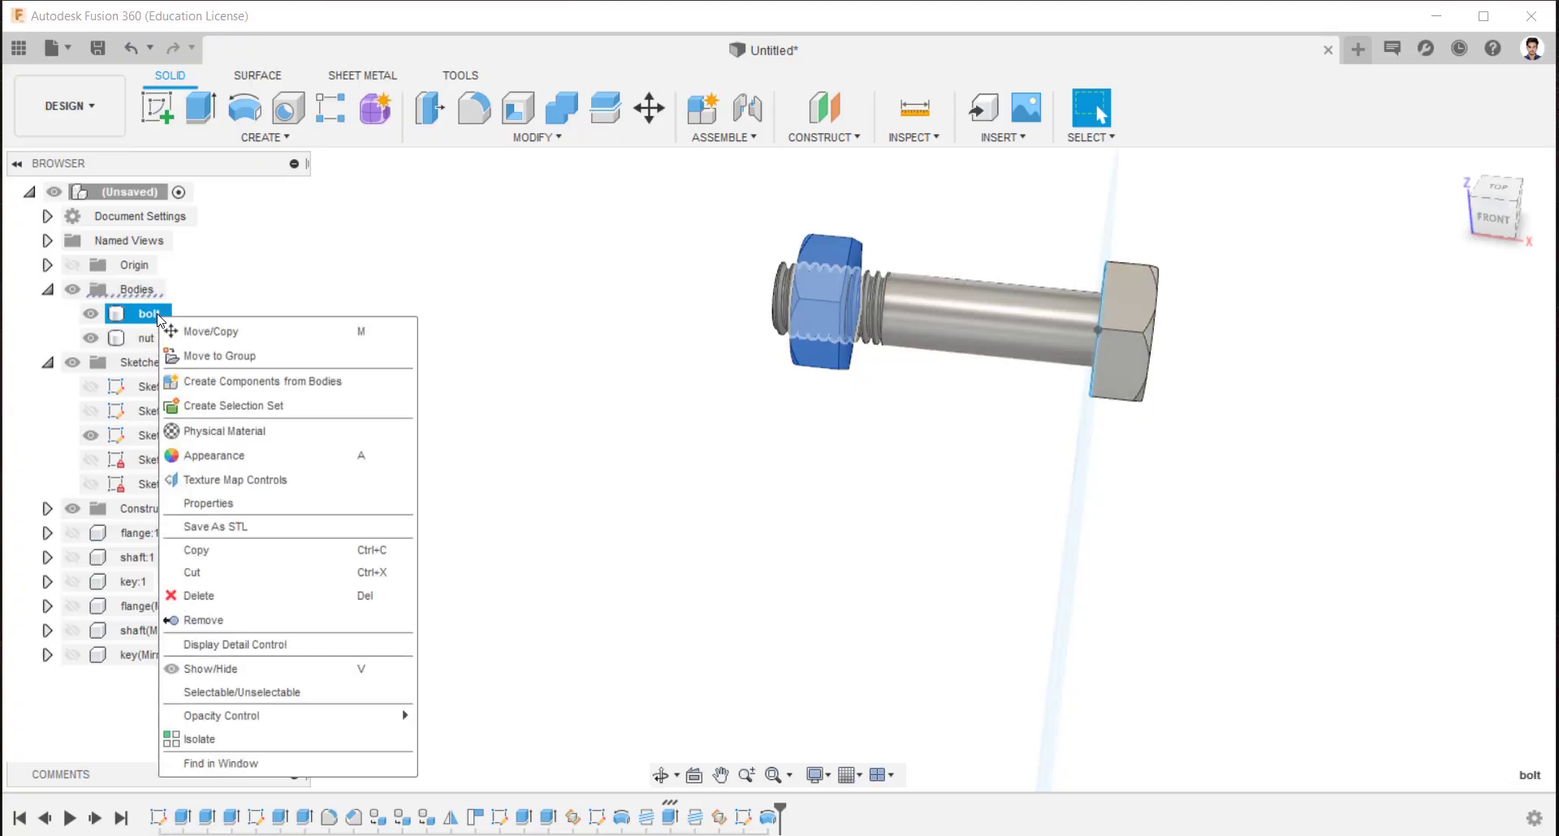
left_click(205, 390)
right_click(146, 314)
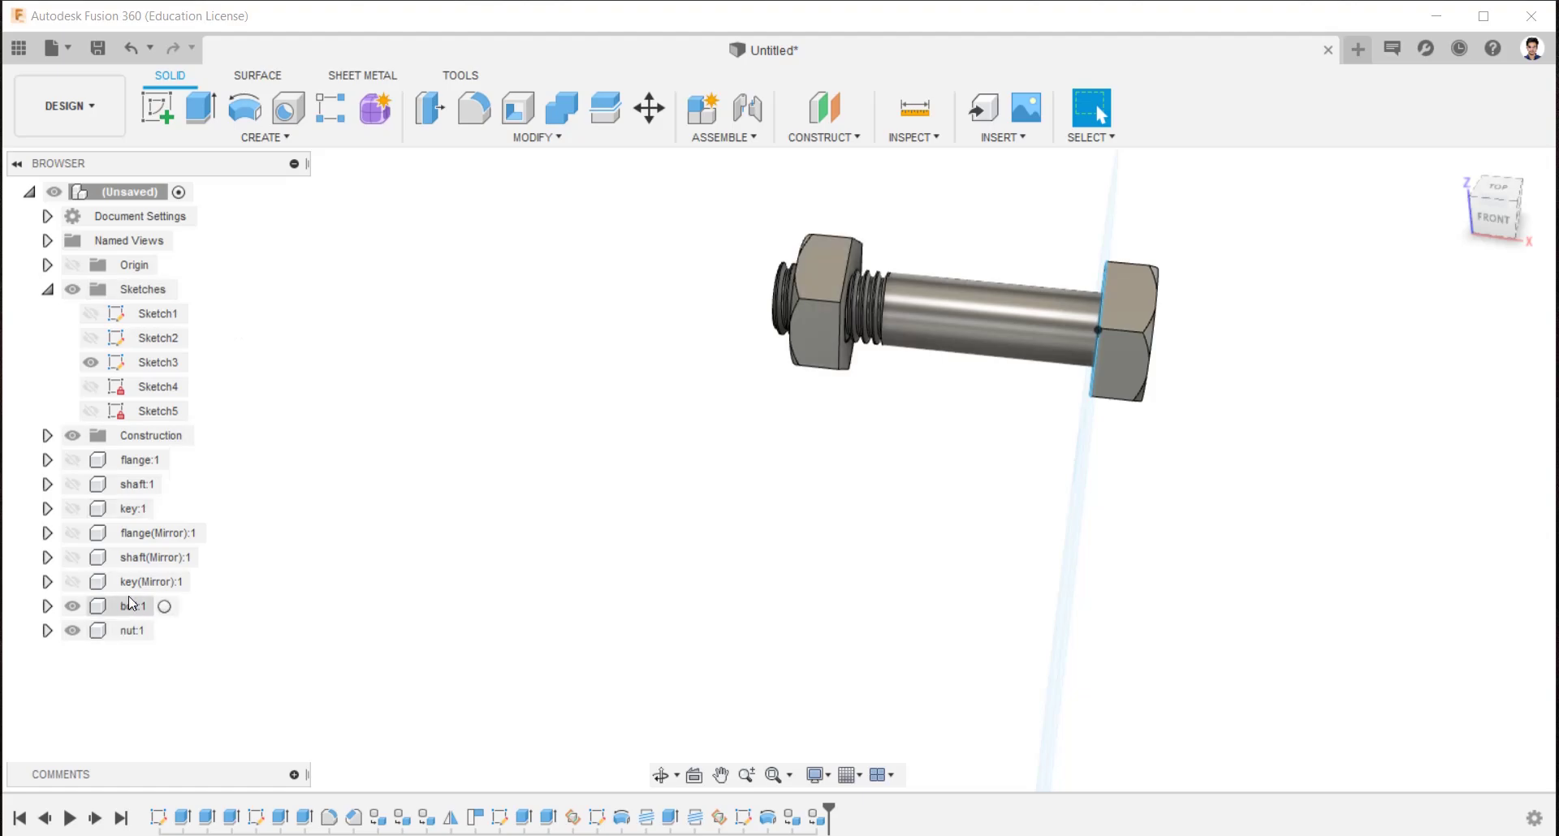
left_click(610, 139)
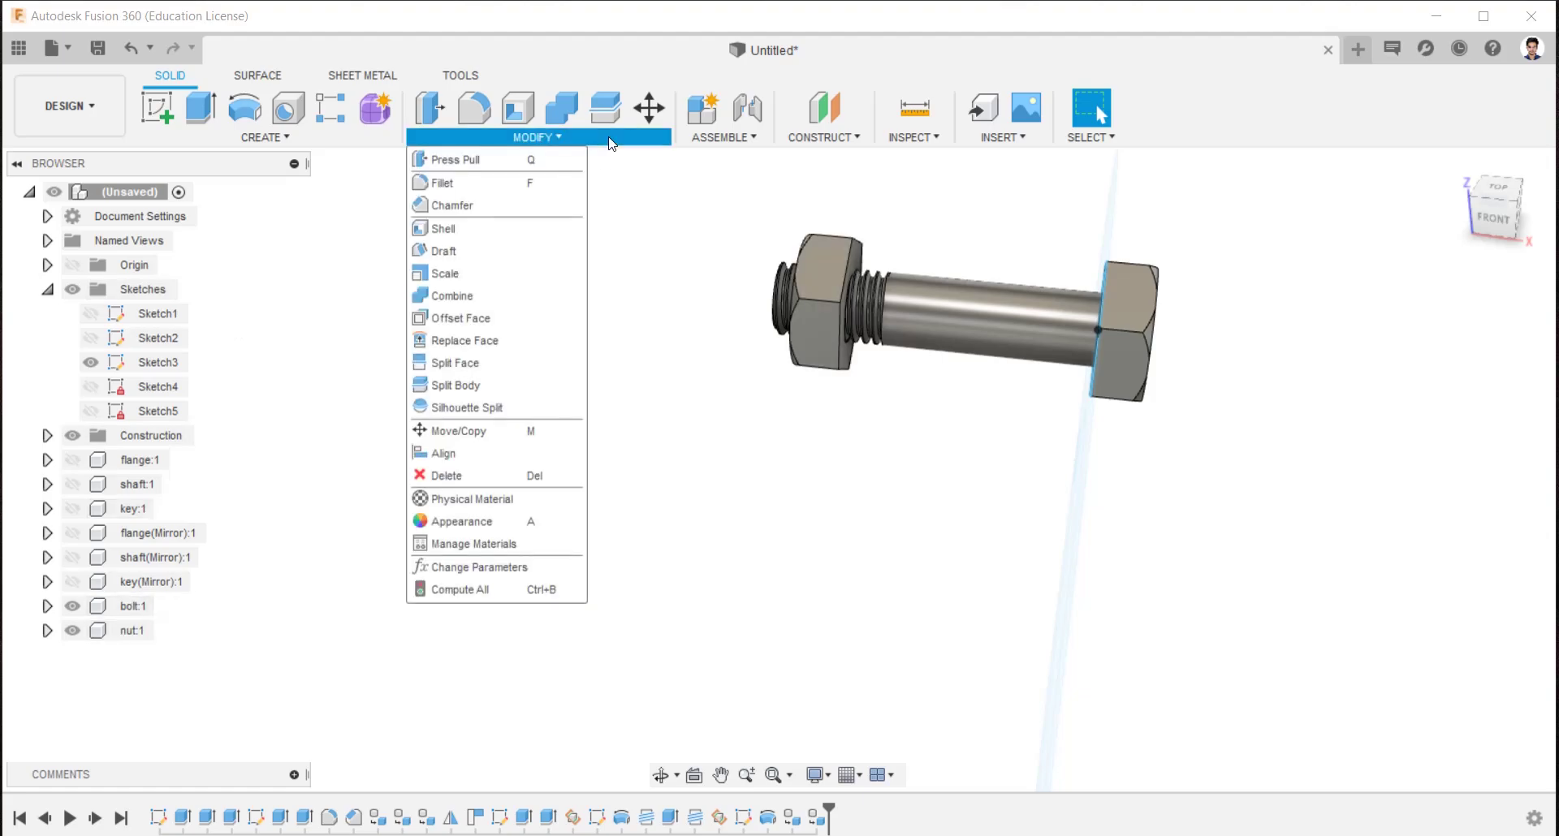
left_click(445, 497)
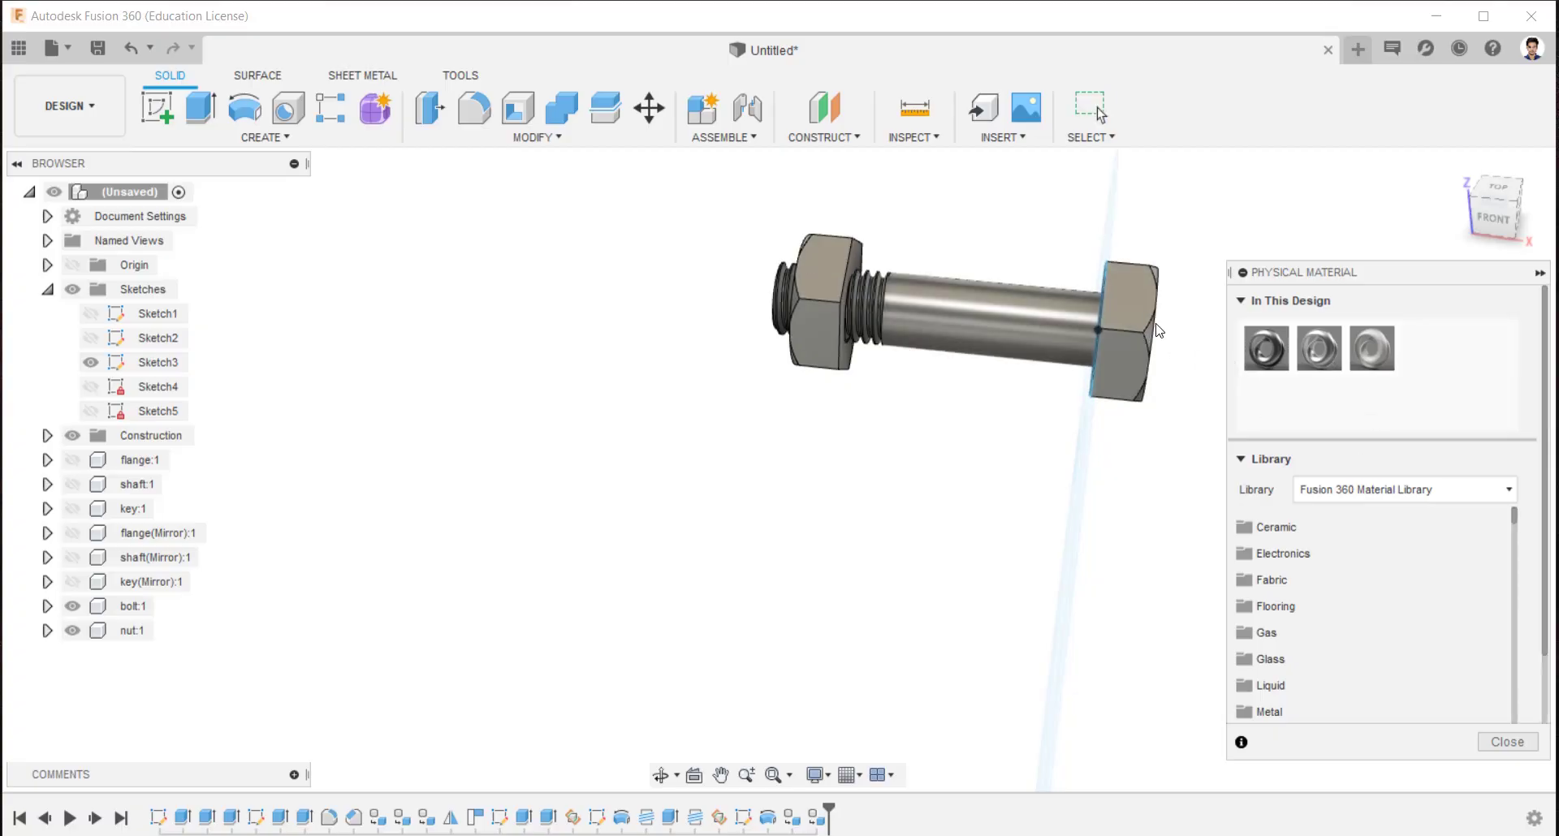
left_click_drag(1320, 348, 818, 271)
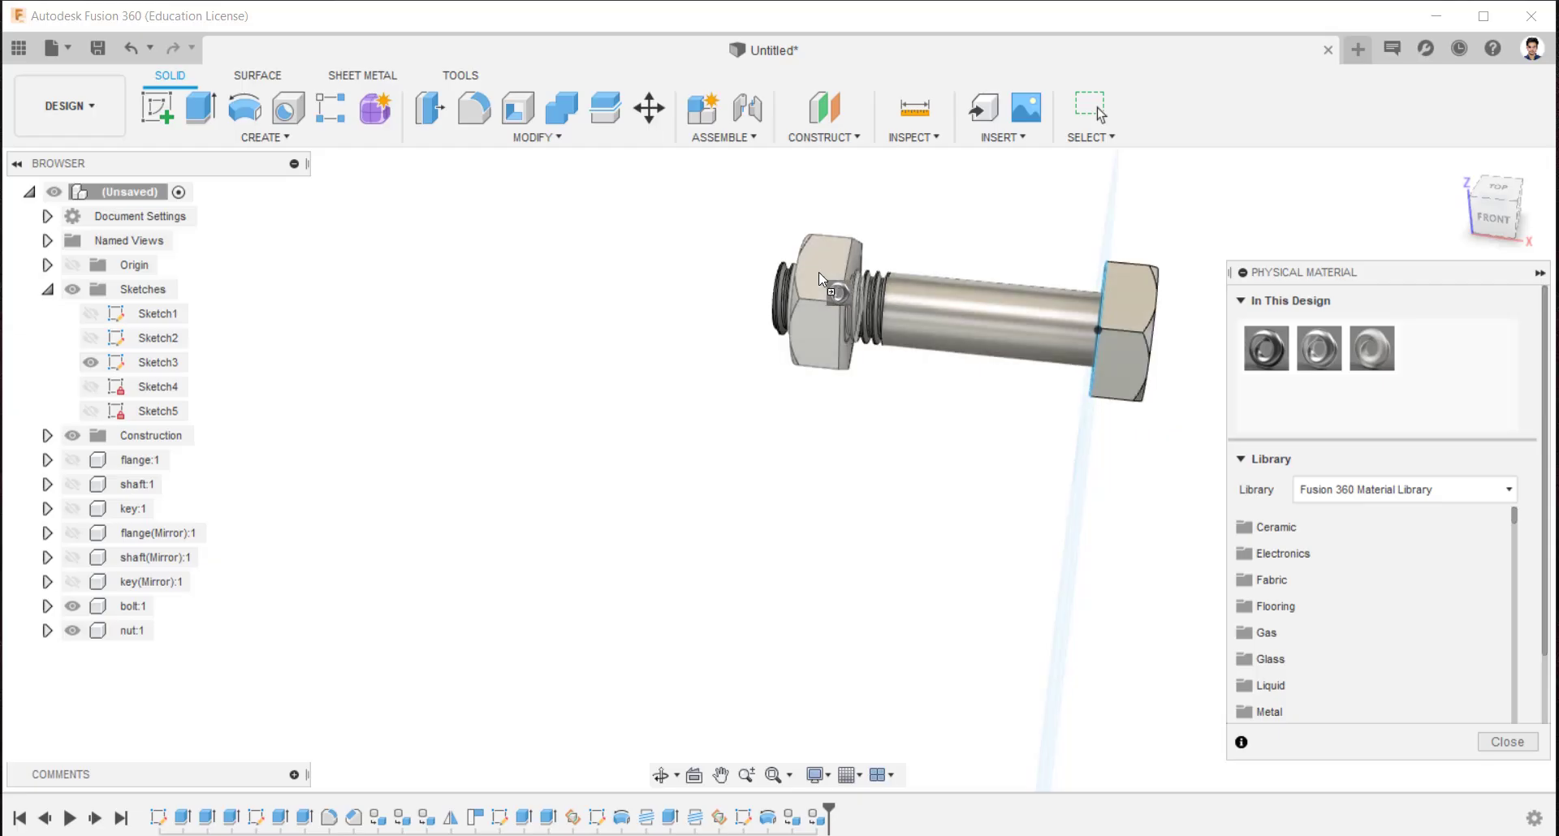
Close the materials panel and show the flange, shaft, key and their mirrored copies
left_click(1507, 741)
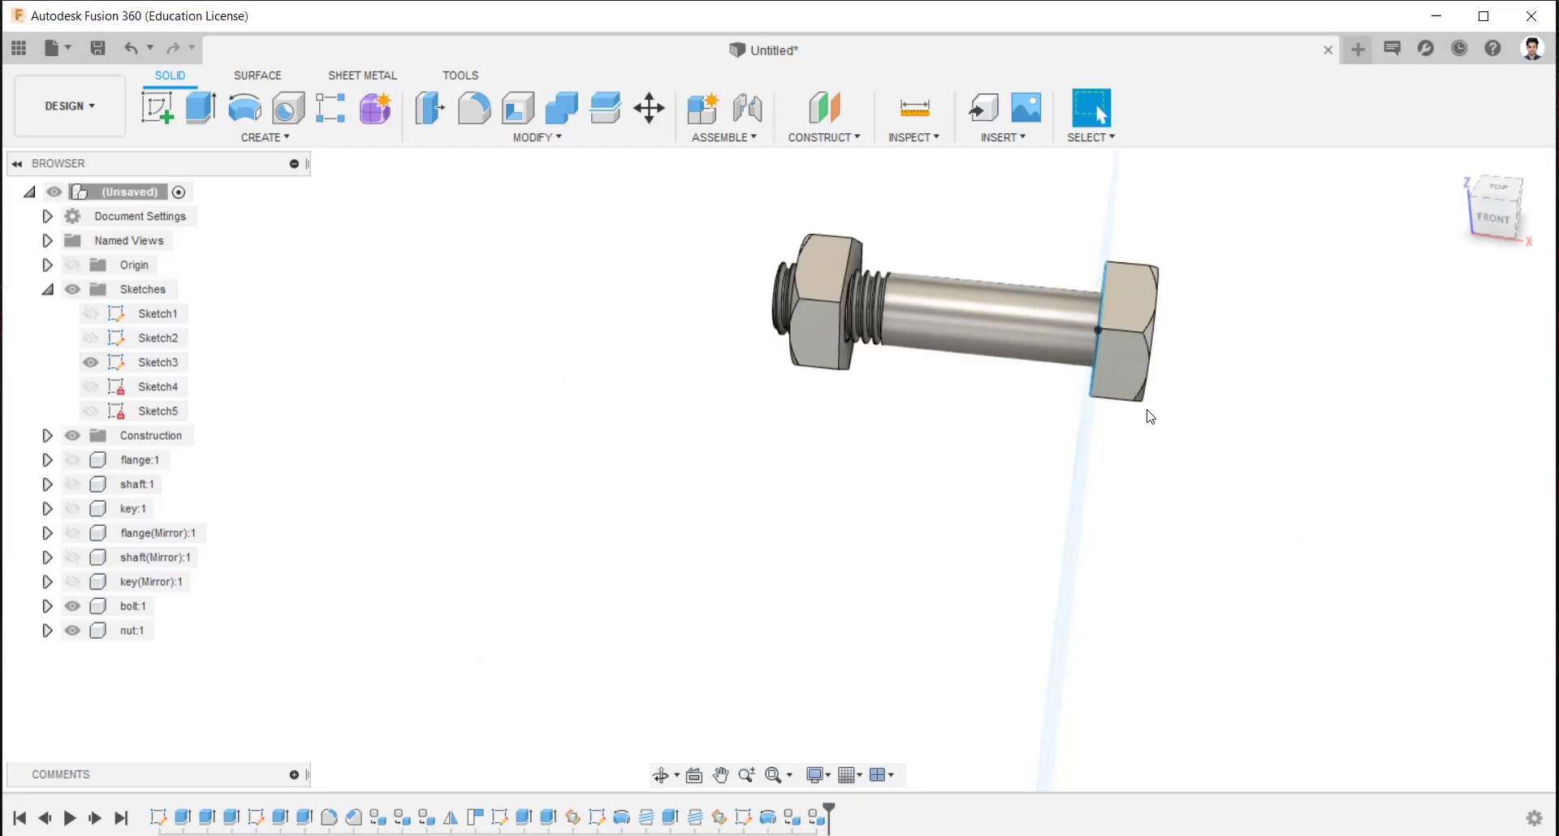
mouse_move(1148, 418)
middle_mouse_down("shift")
mouse_move(1159, 446)
mouse_move(1144, 445)
middle_mouse_up("shift")
key("Escape")
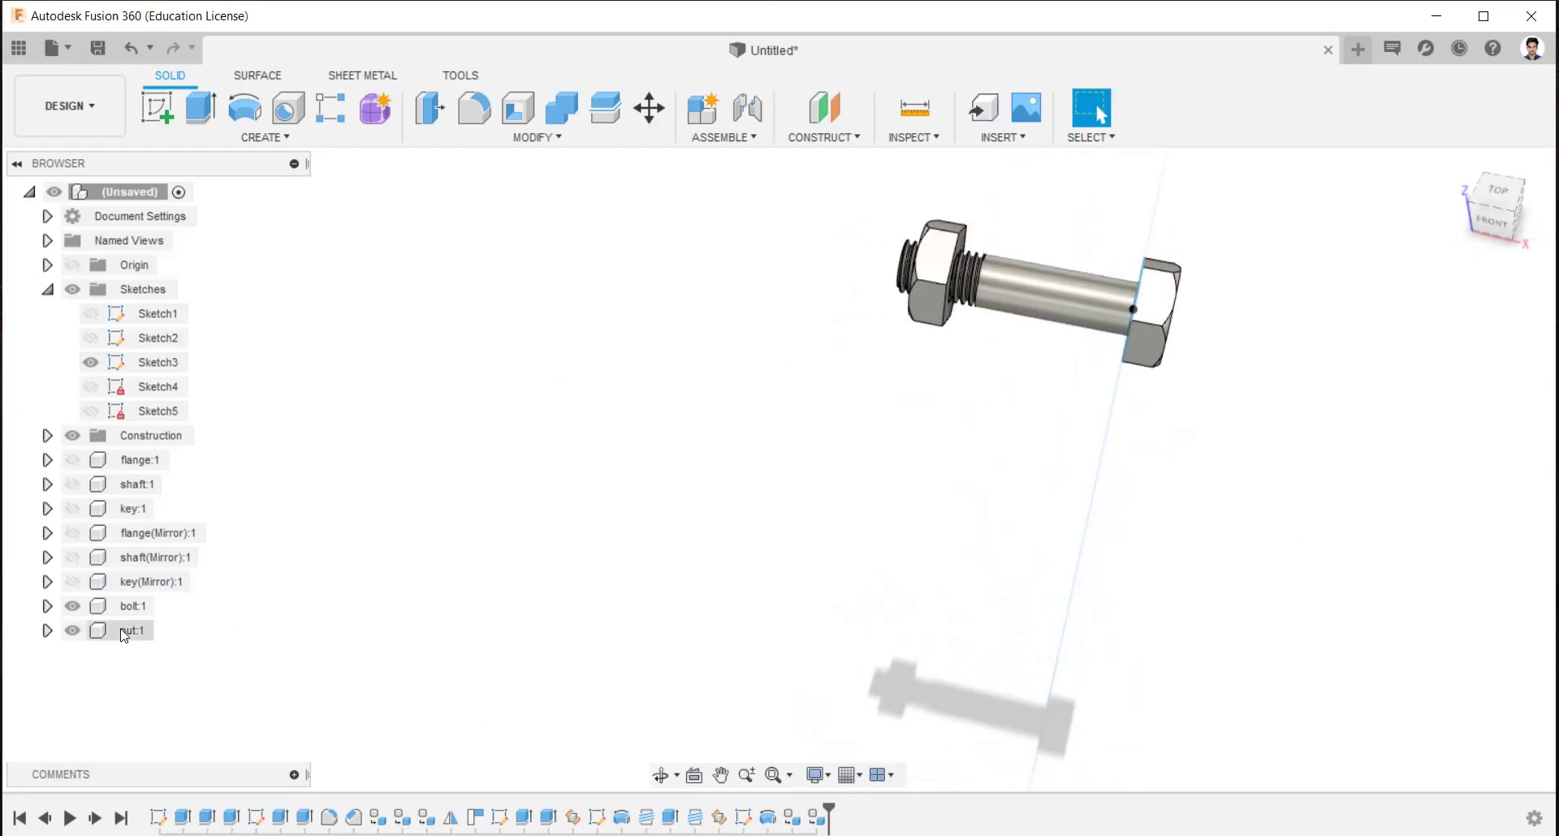
left_click(71, 460)
left_click(71, 484)
left_click(72, 508)
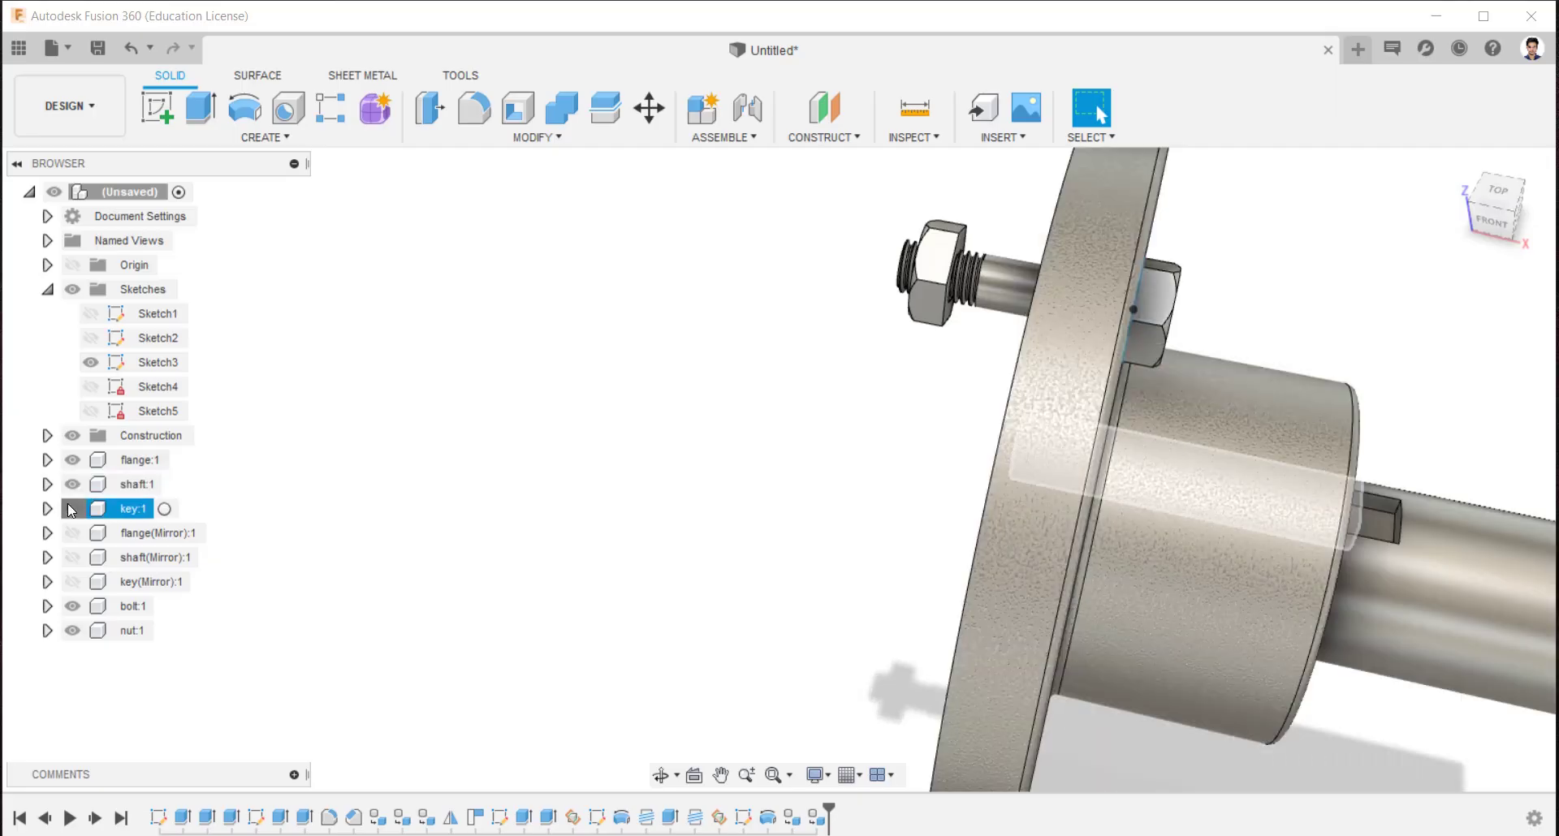
left_click(72, 533)
left_click(71, 558)
left_click(72, 581)
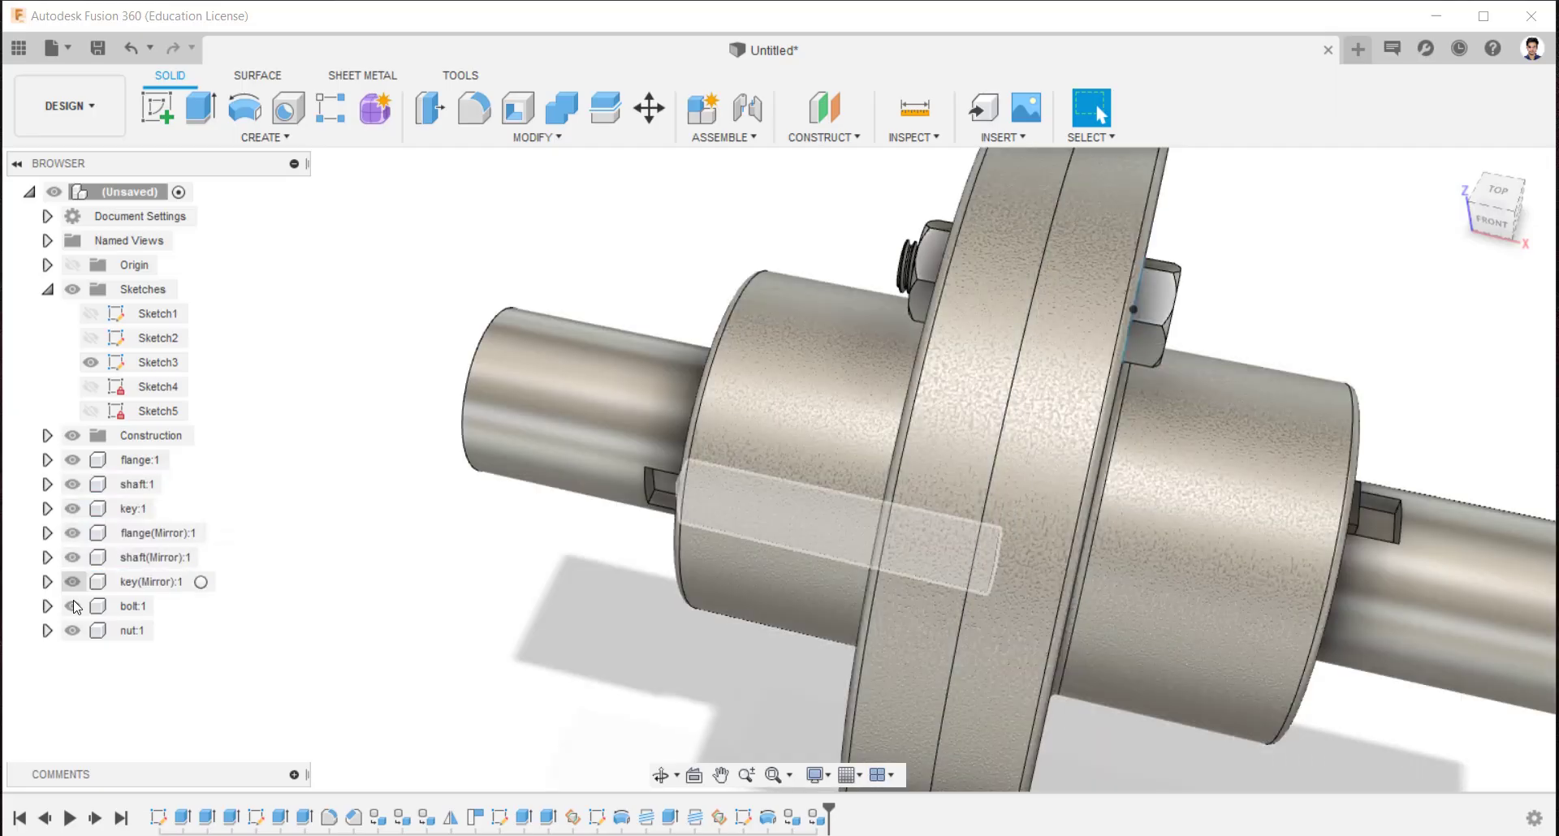
Hide Sketch3 and return to the home view of the full coupling
key("F6")
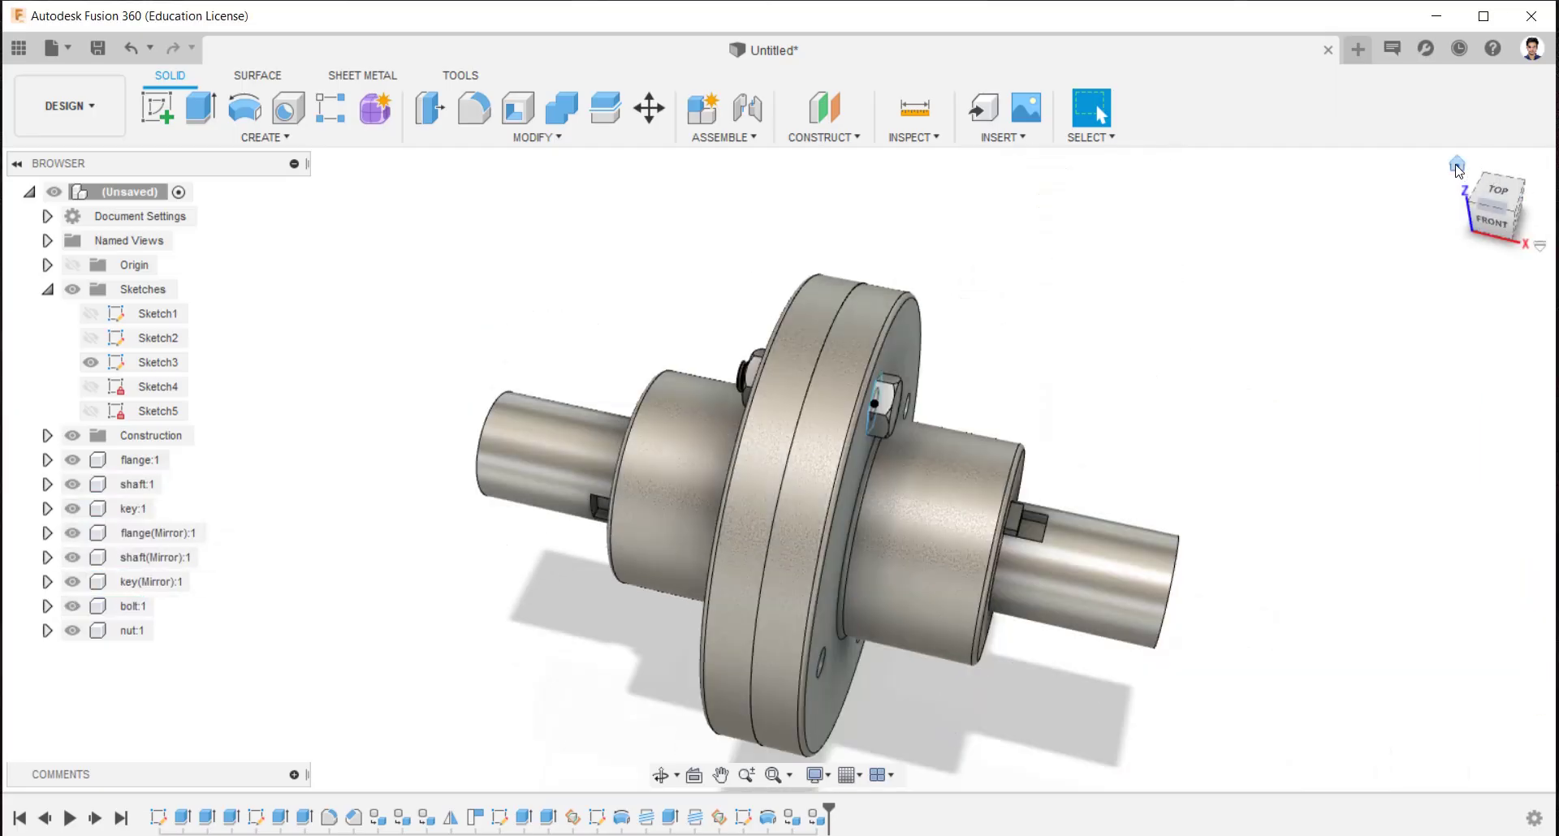
left_click(1487, 177)
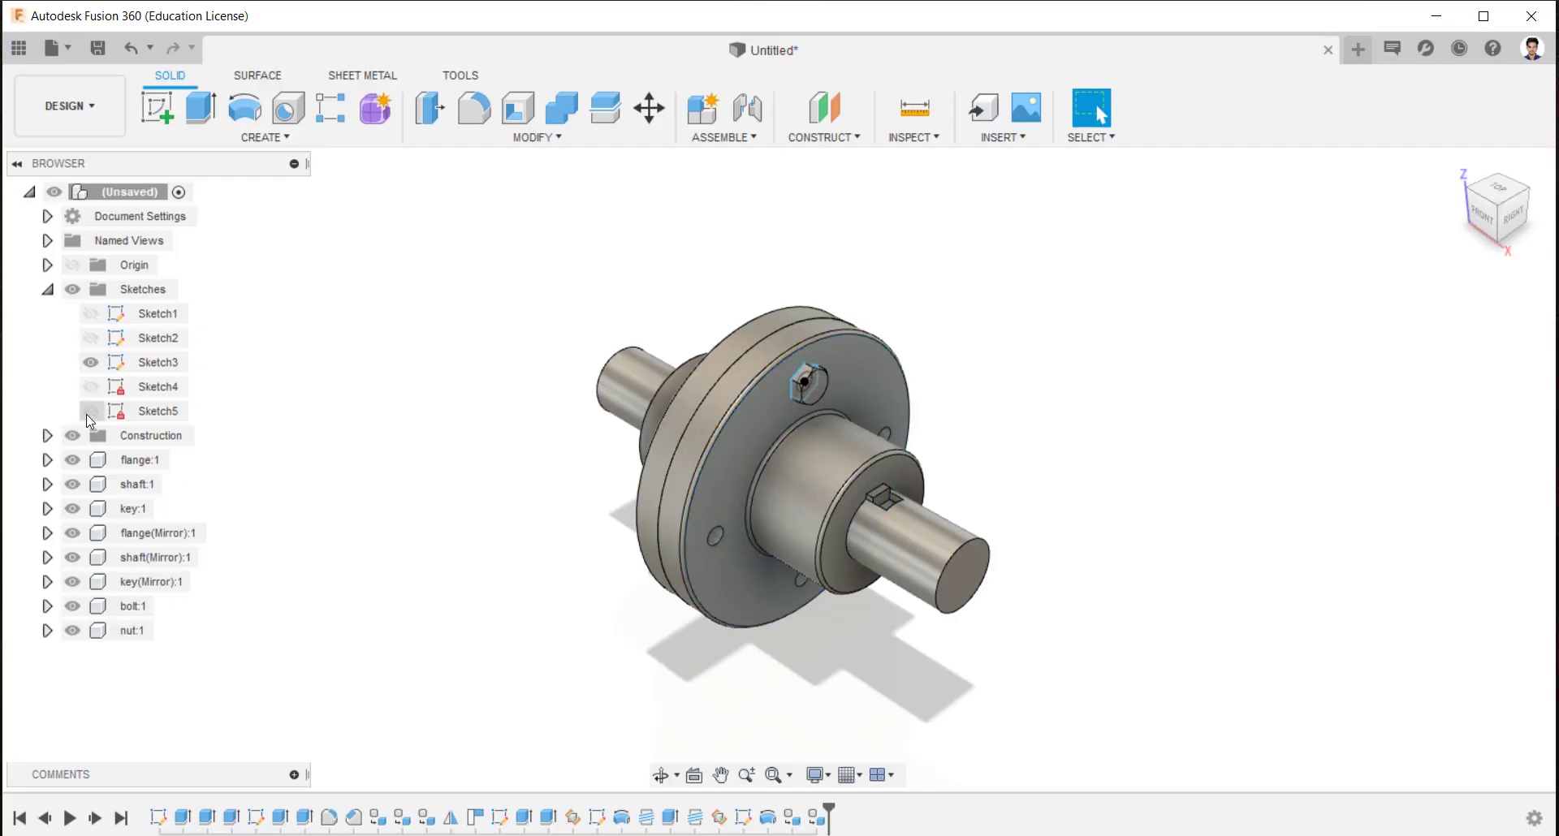
left_click(90, 363)
mouse_move(1017, 383)
middle_mouse_down("shift")
mouse_move(1060, 377)
mouse_move(1101, 341)
middle_mouse_up("shift")
Circular-pattern the bolt and nut components four times around the shaft axis
left_click(306, 144)
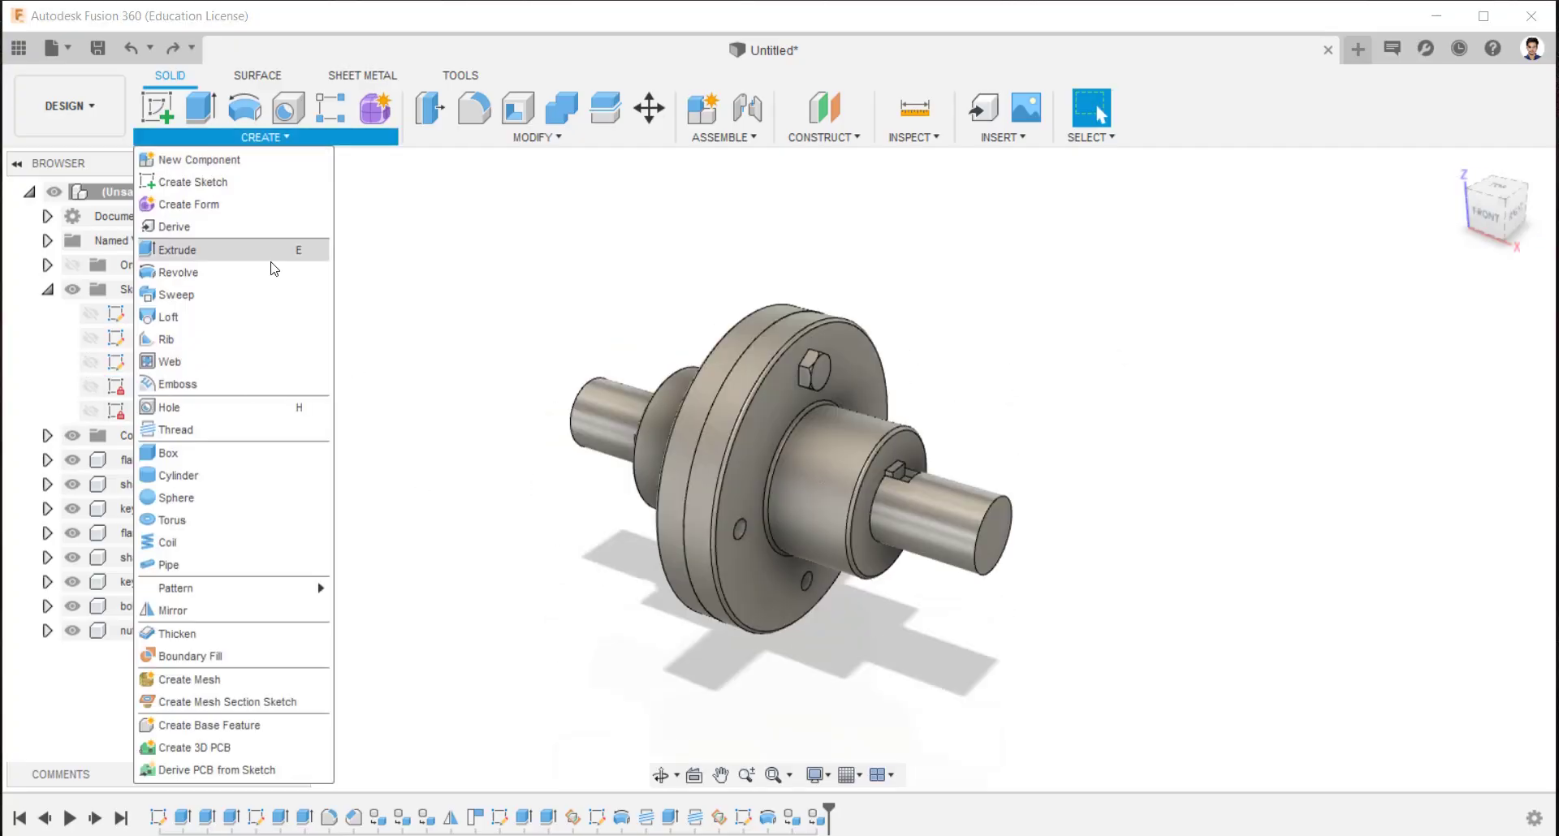
mouse_move(209, 597)
left_click(358, 612)
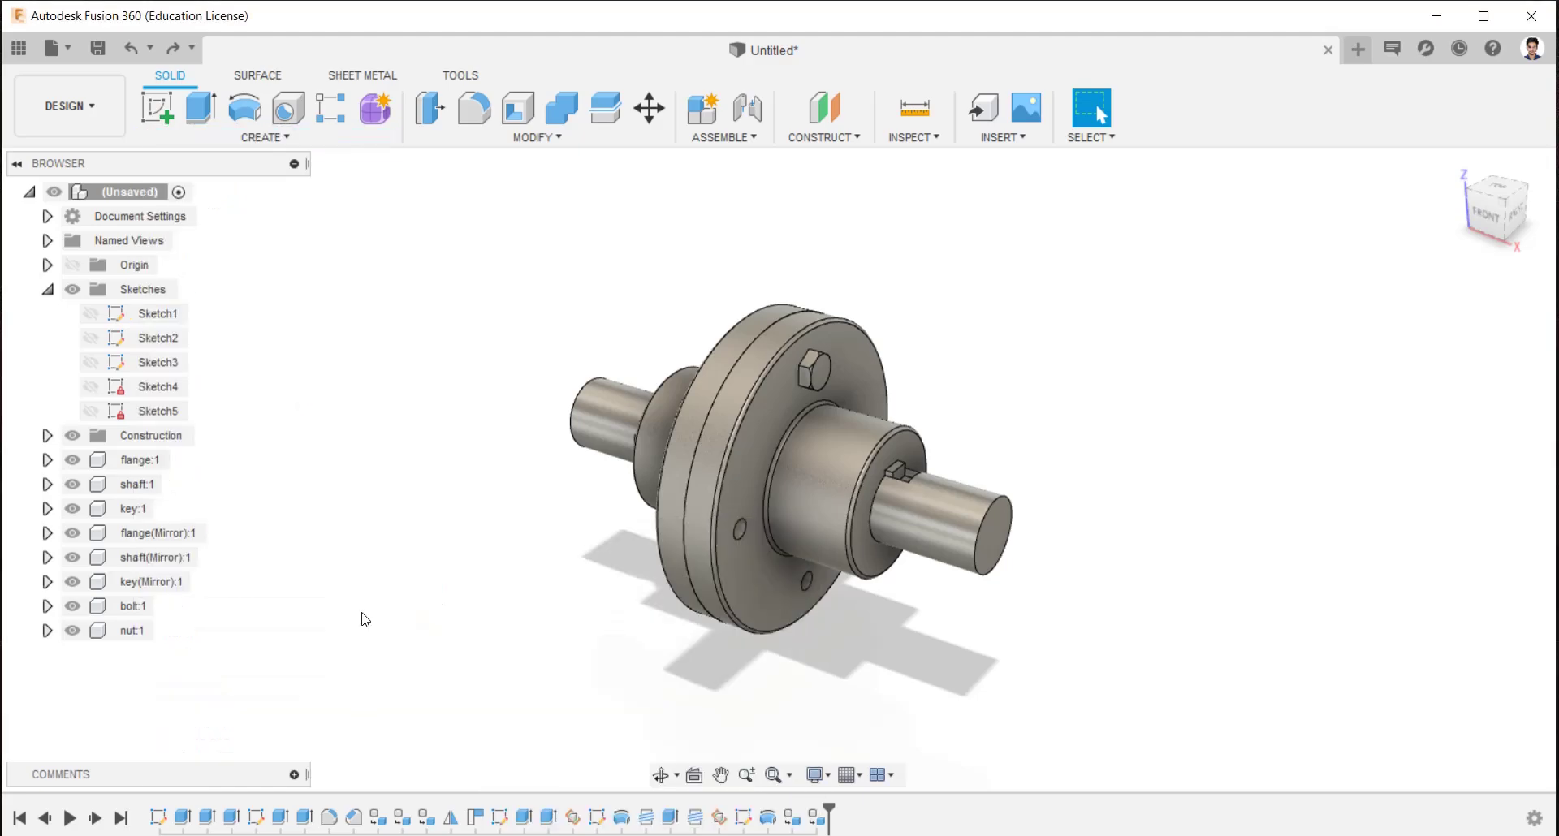
left_click(1465, 300)
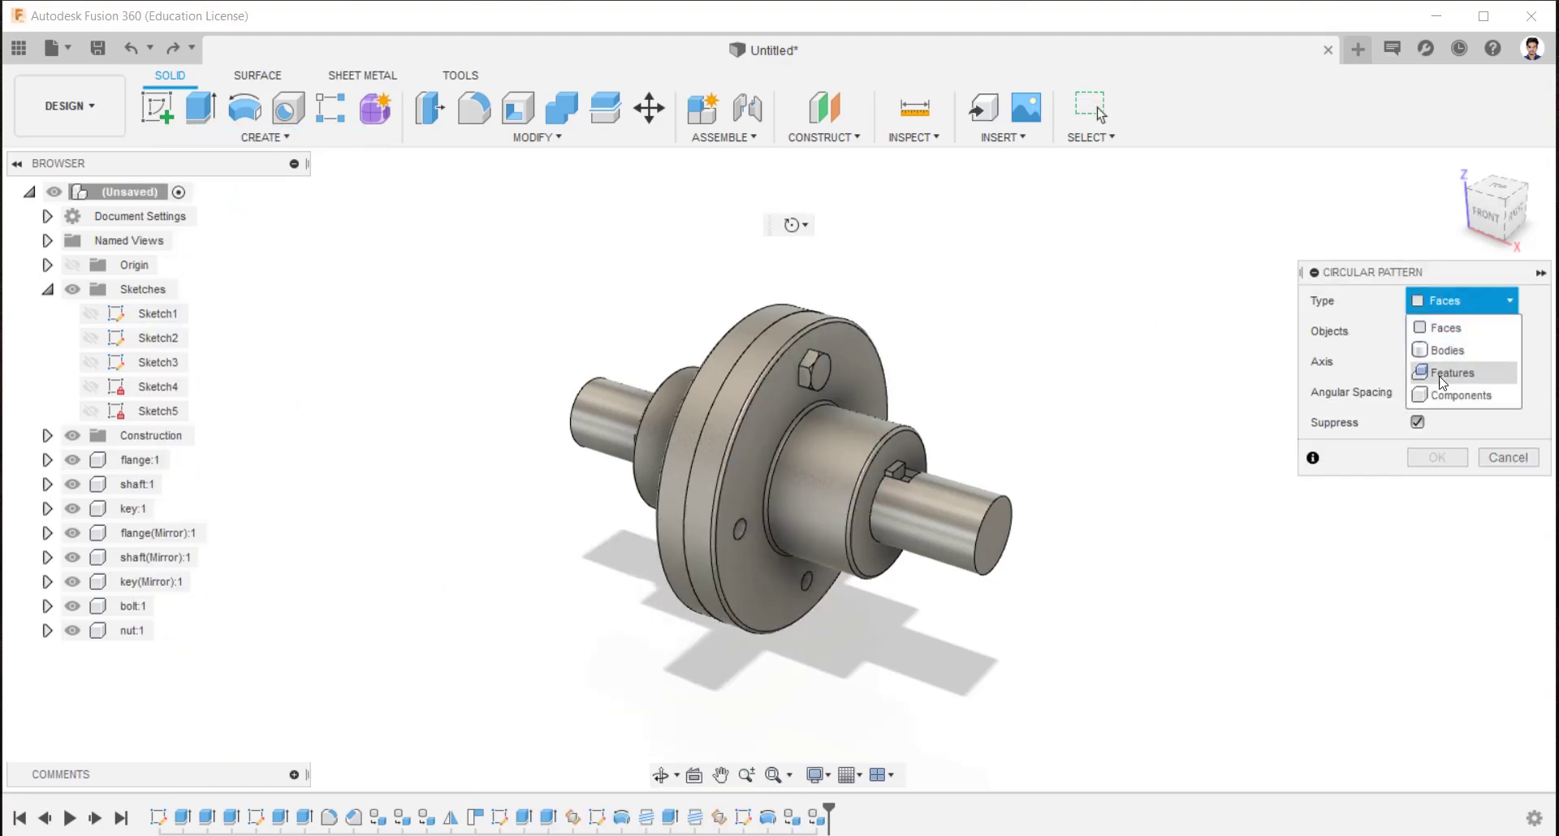
left_click(1453, 400)
left_click(820, 373)
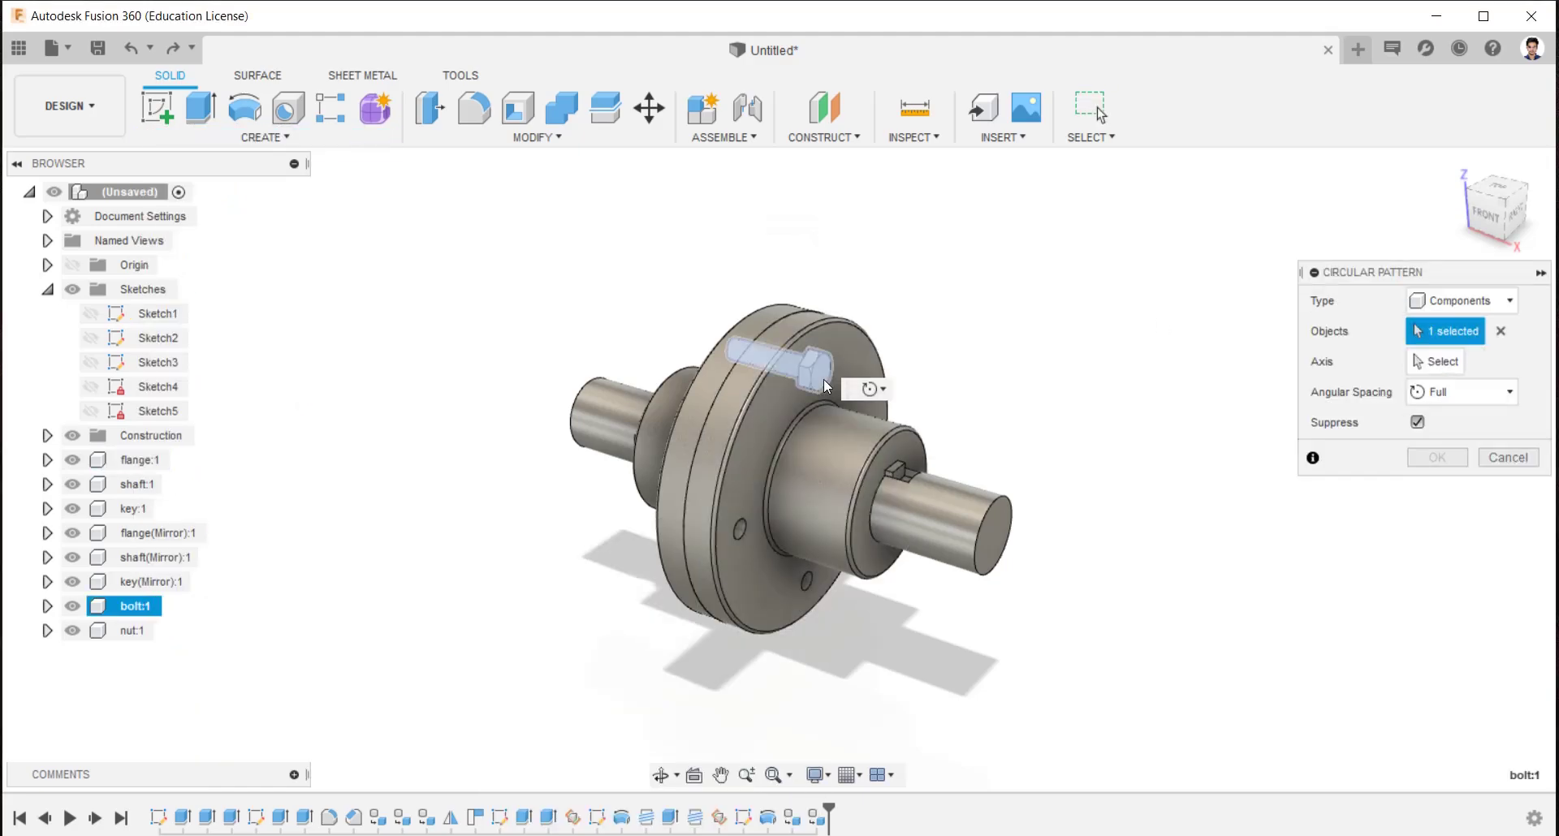
middle_click_drag(824, 378, 747, 381, "shift")
left_click(823, 374)
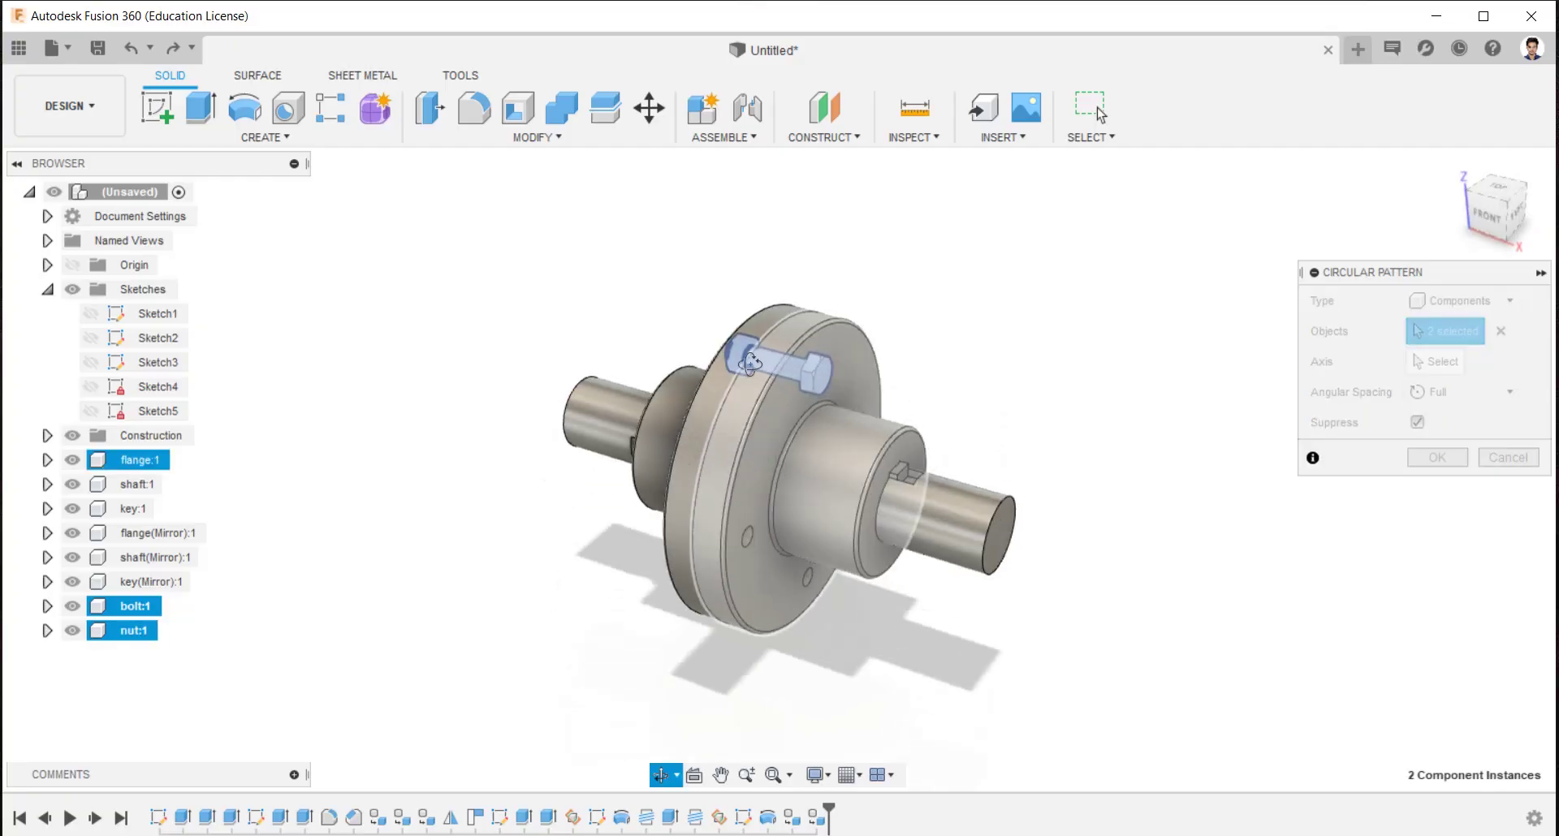
left_click(1456, 360)
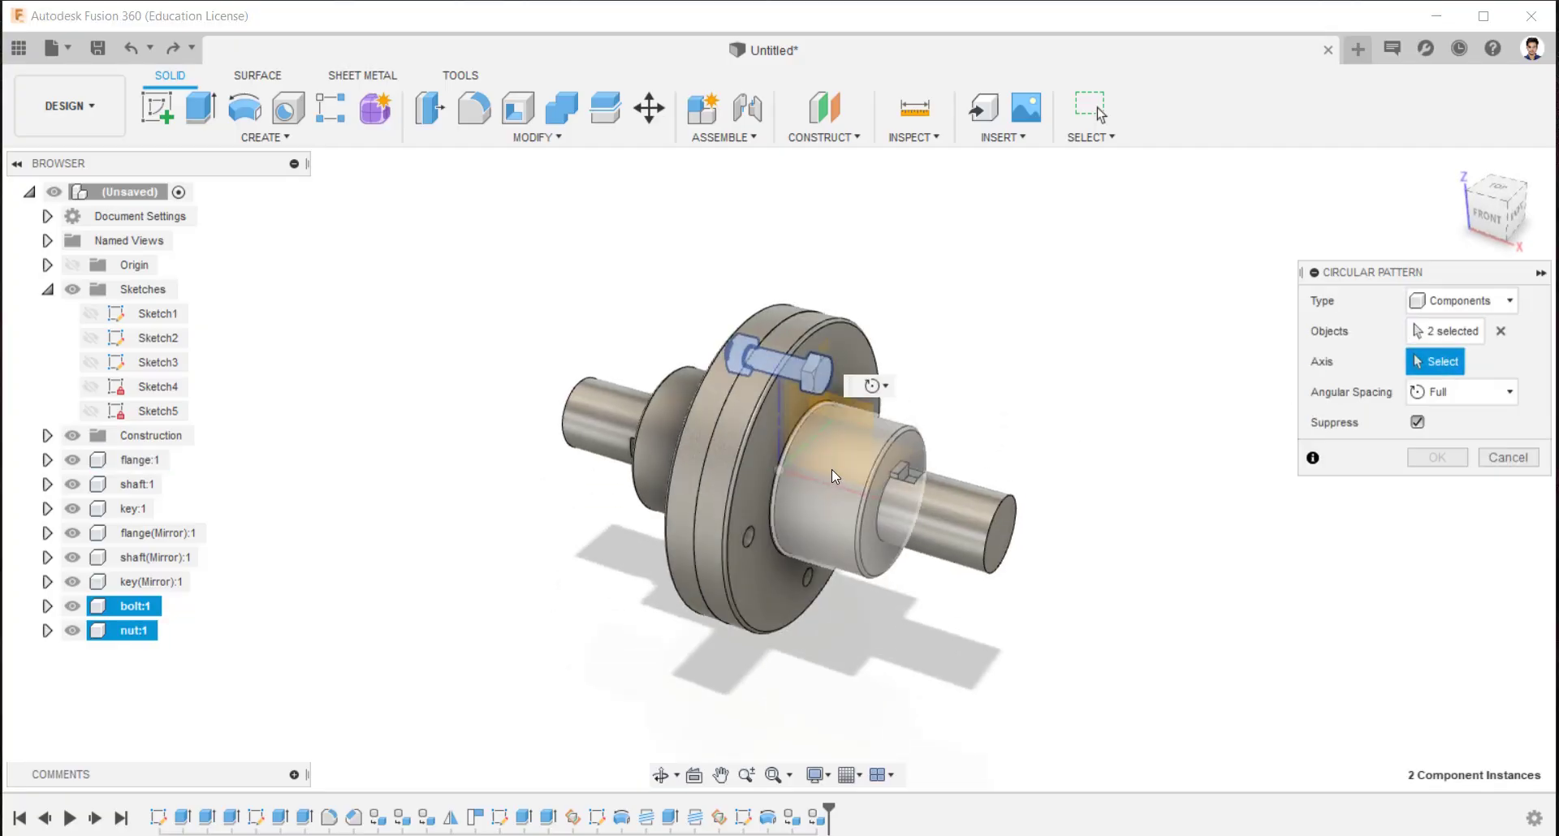
left_click(786, 513)
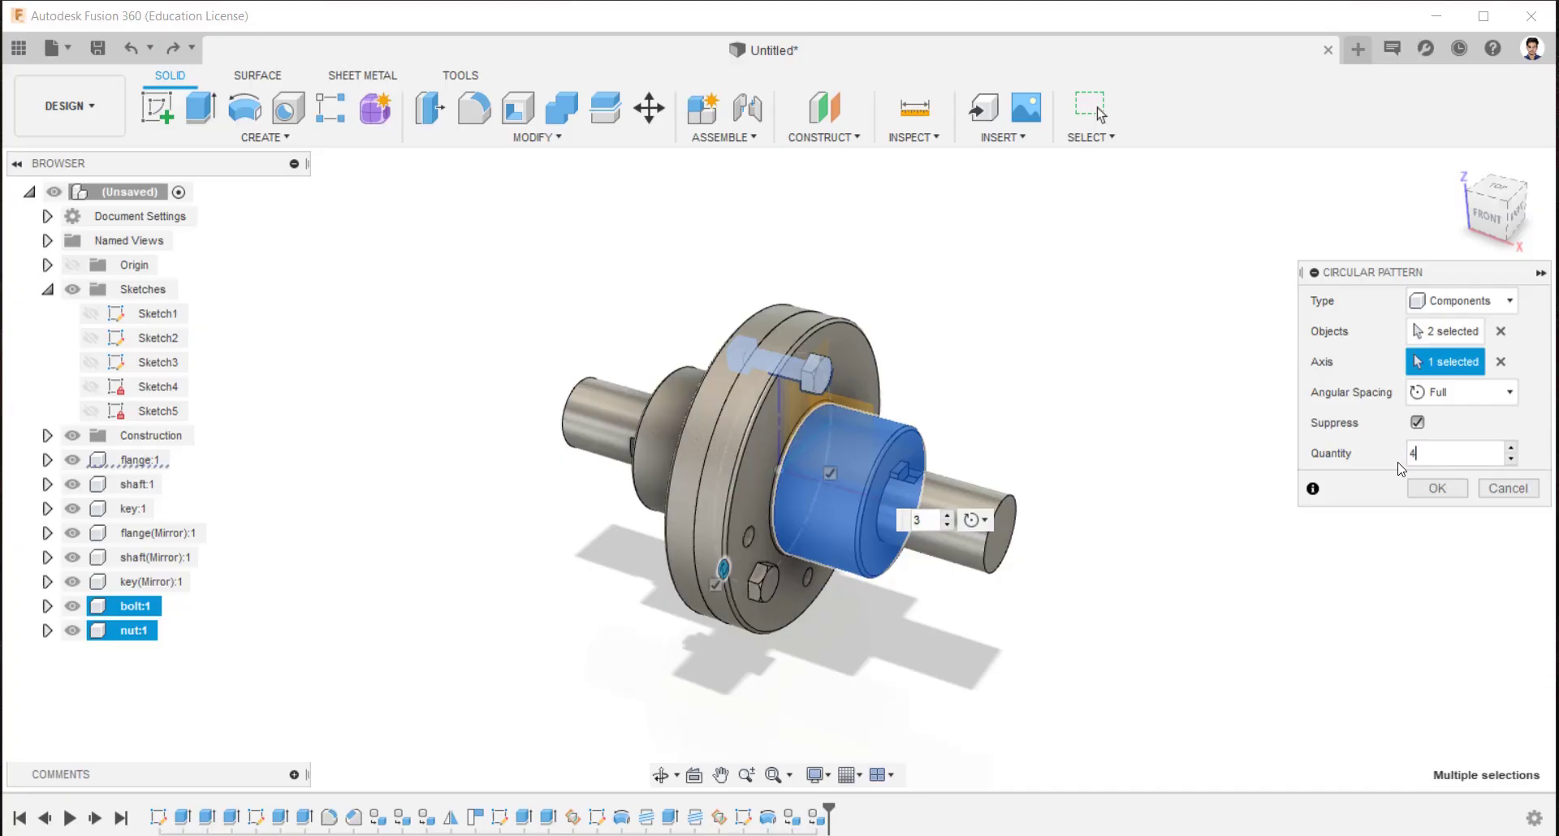
left_click(1437, 490)
middle_click_drag(1270, 547, 1250, 503, "shift")
middle_click_drag(873, 373, 926, 302, "shift")
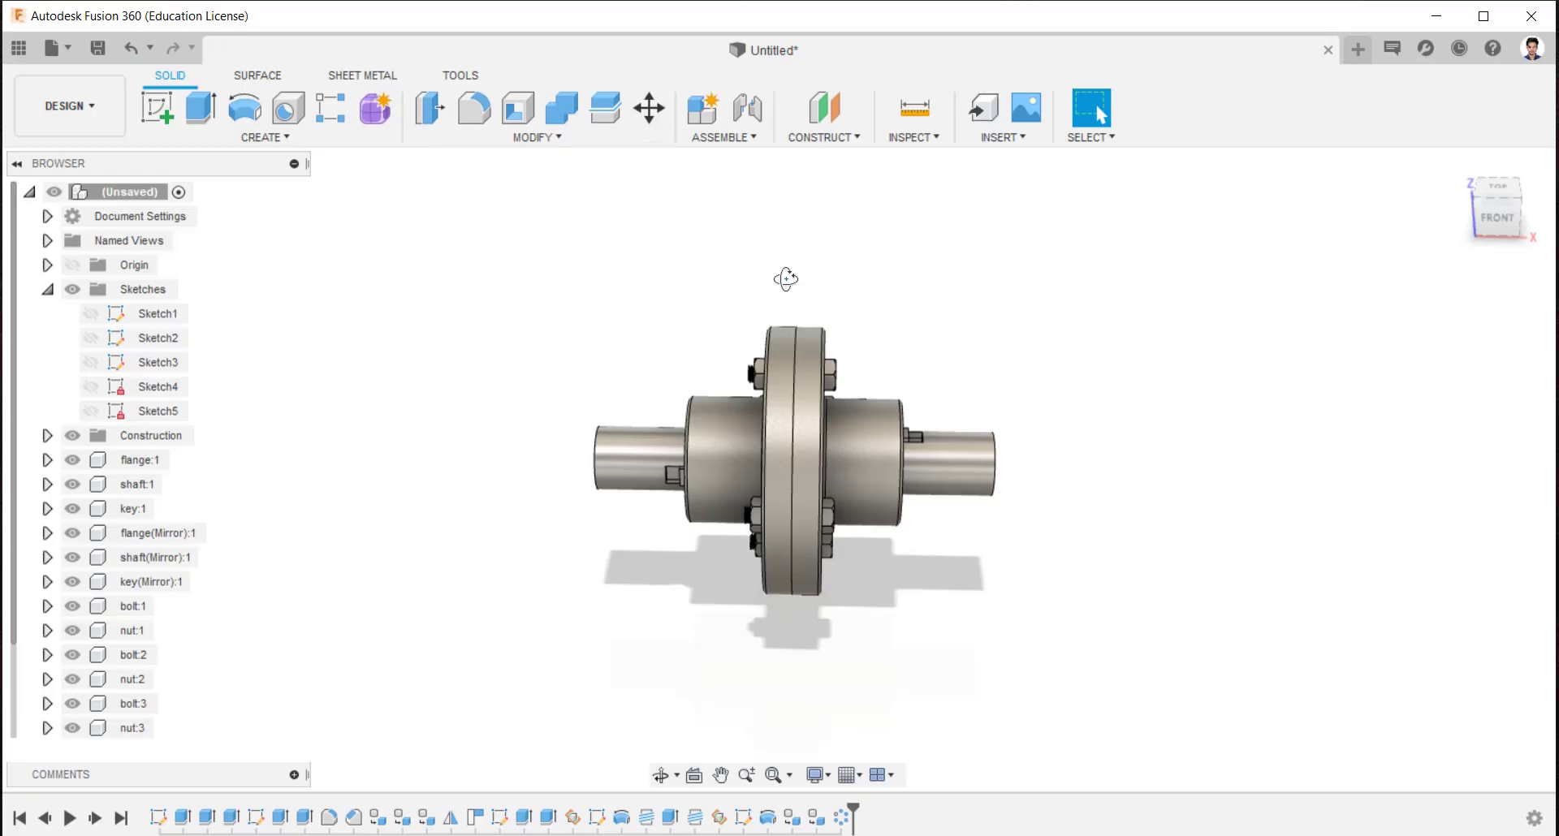
Create a 'flange coupling' folder in the AU Exercise project and save the design there as 'flange coupling'
left_click(1458, 164)
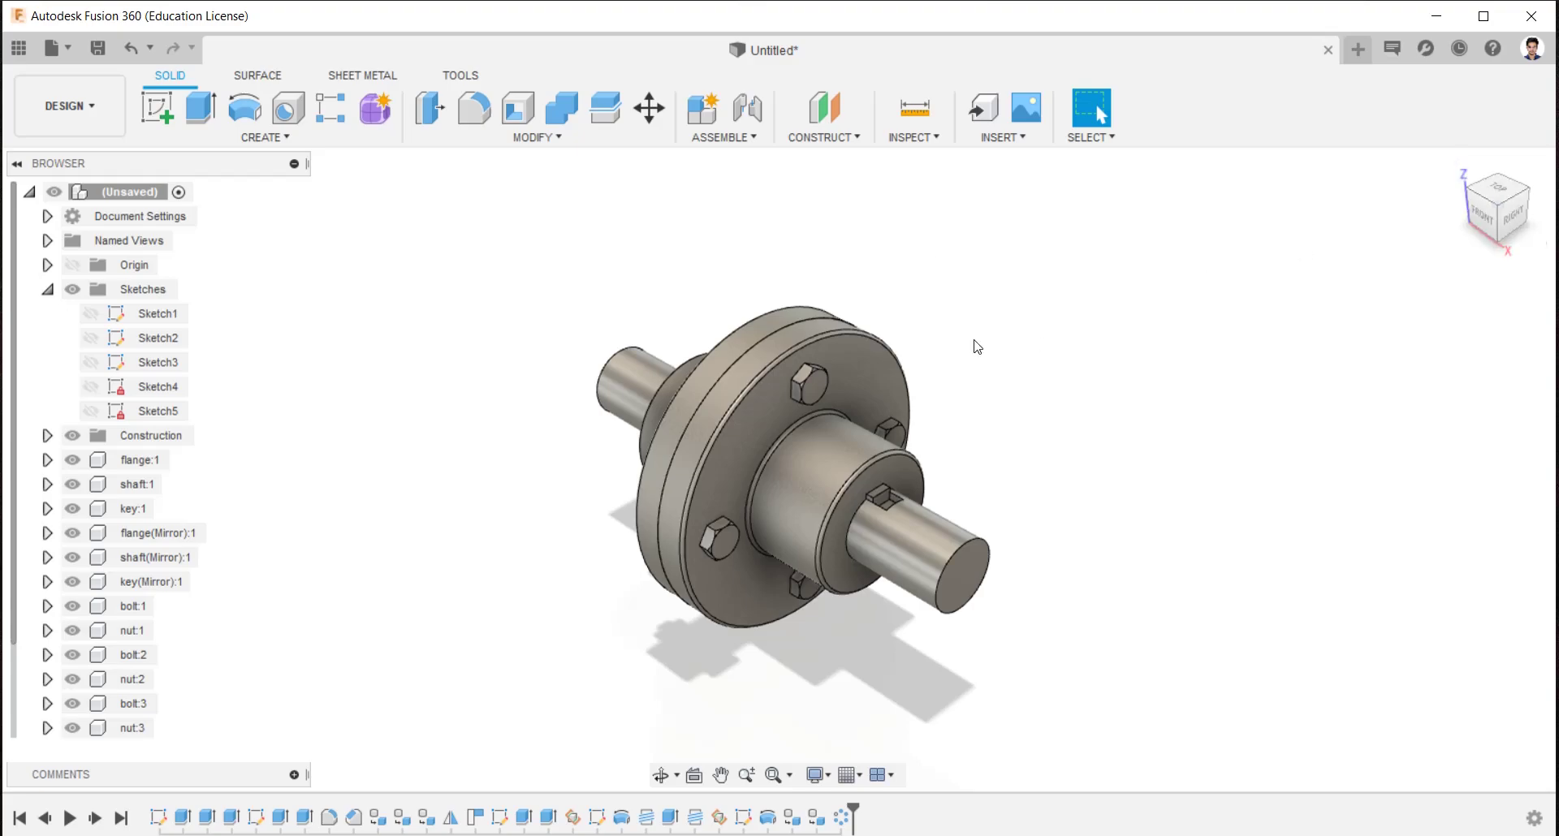
left_click(106, 48)
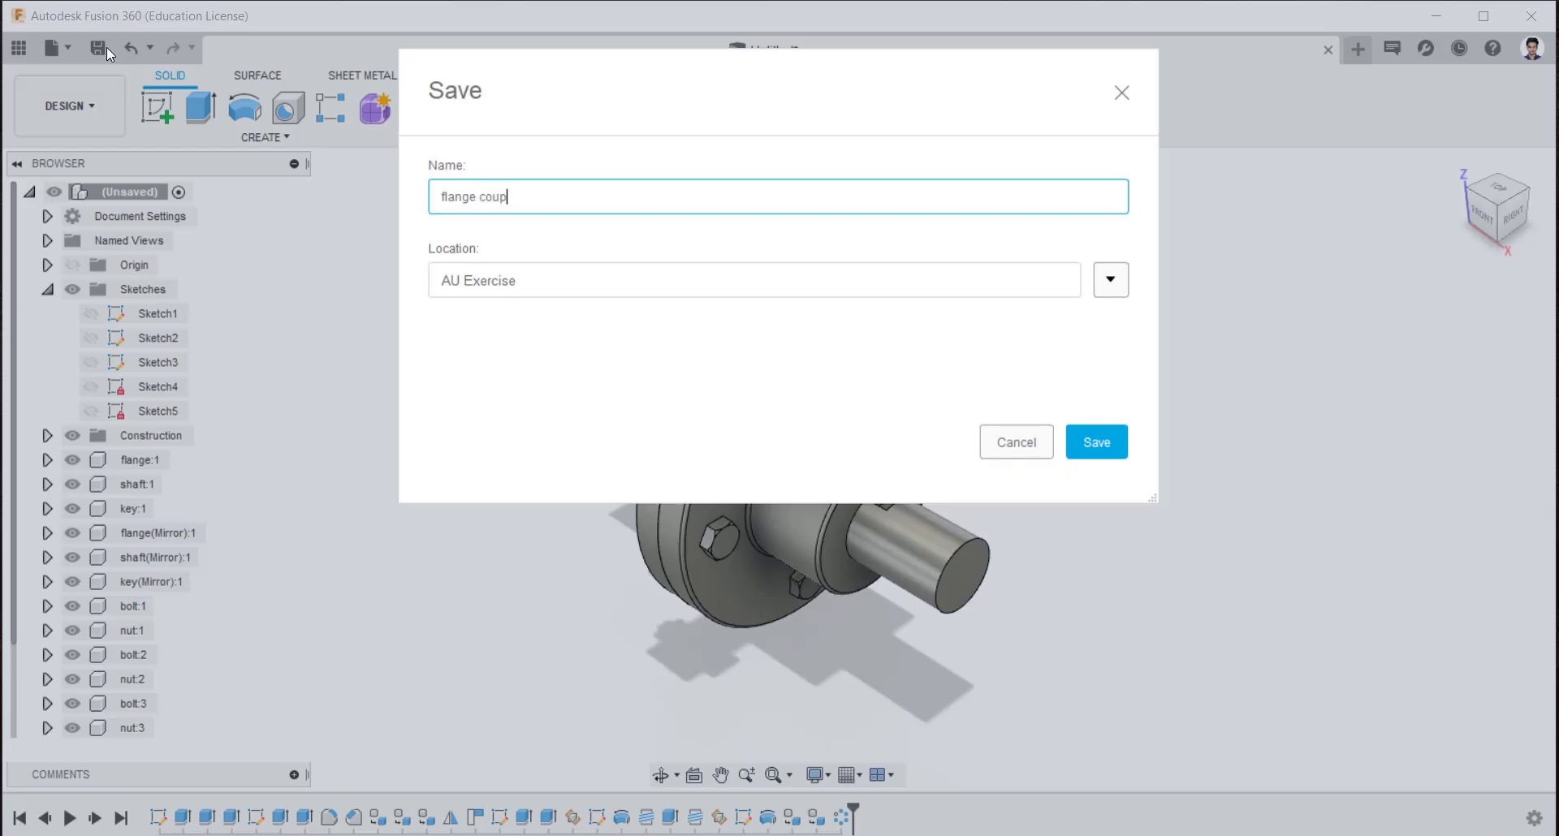
left_click(1112, 282)
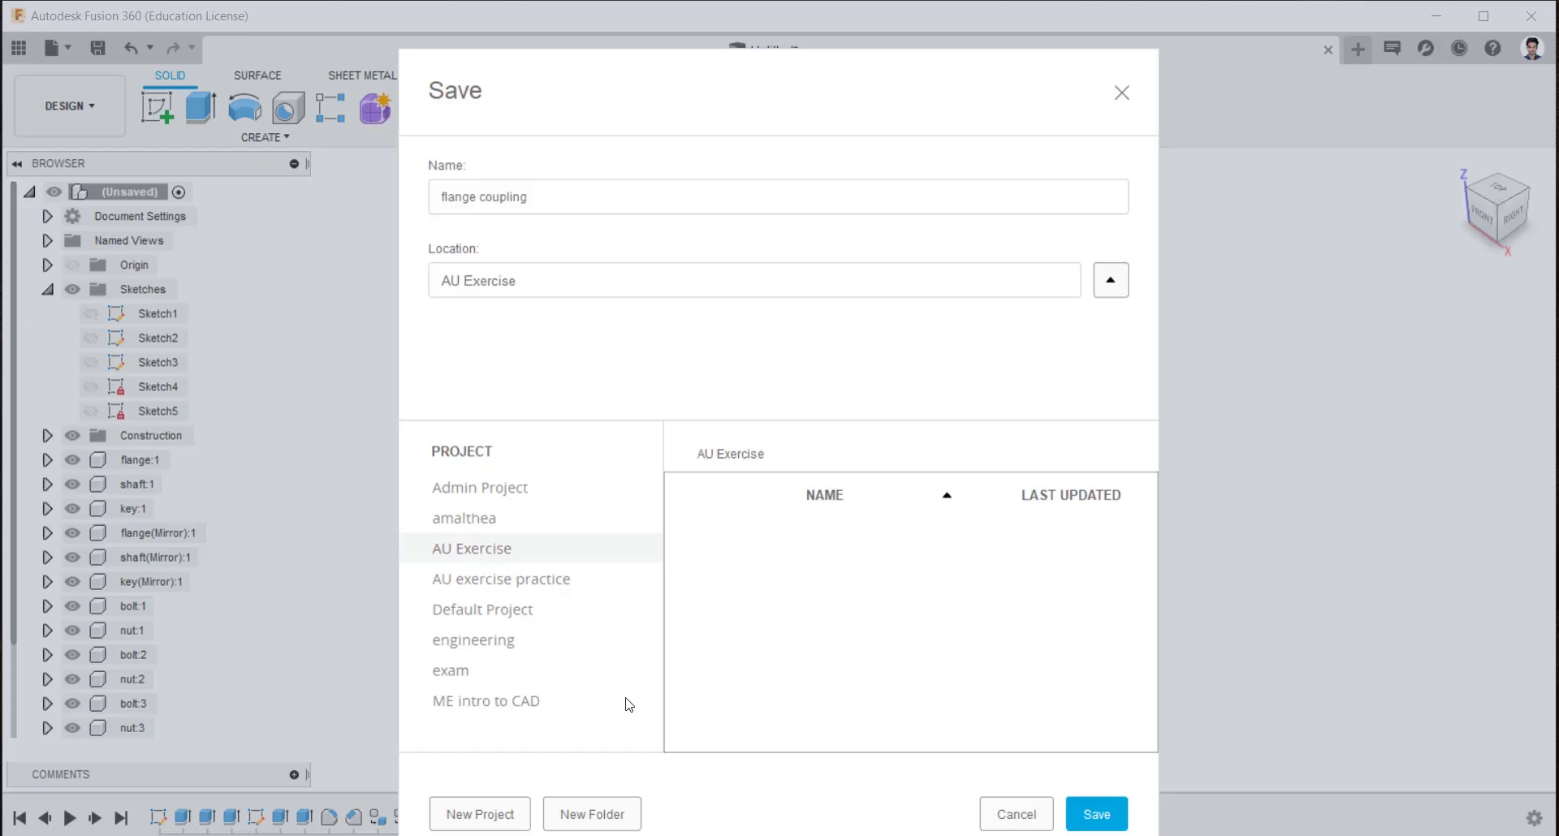
left_click(609, 811)
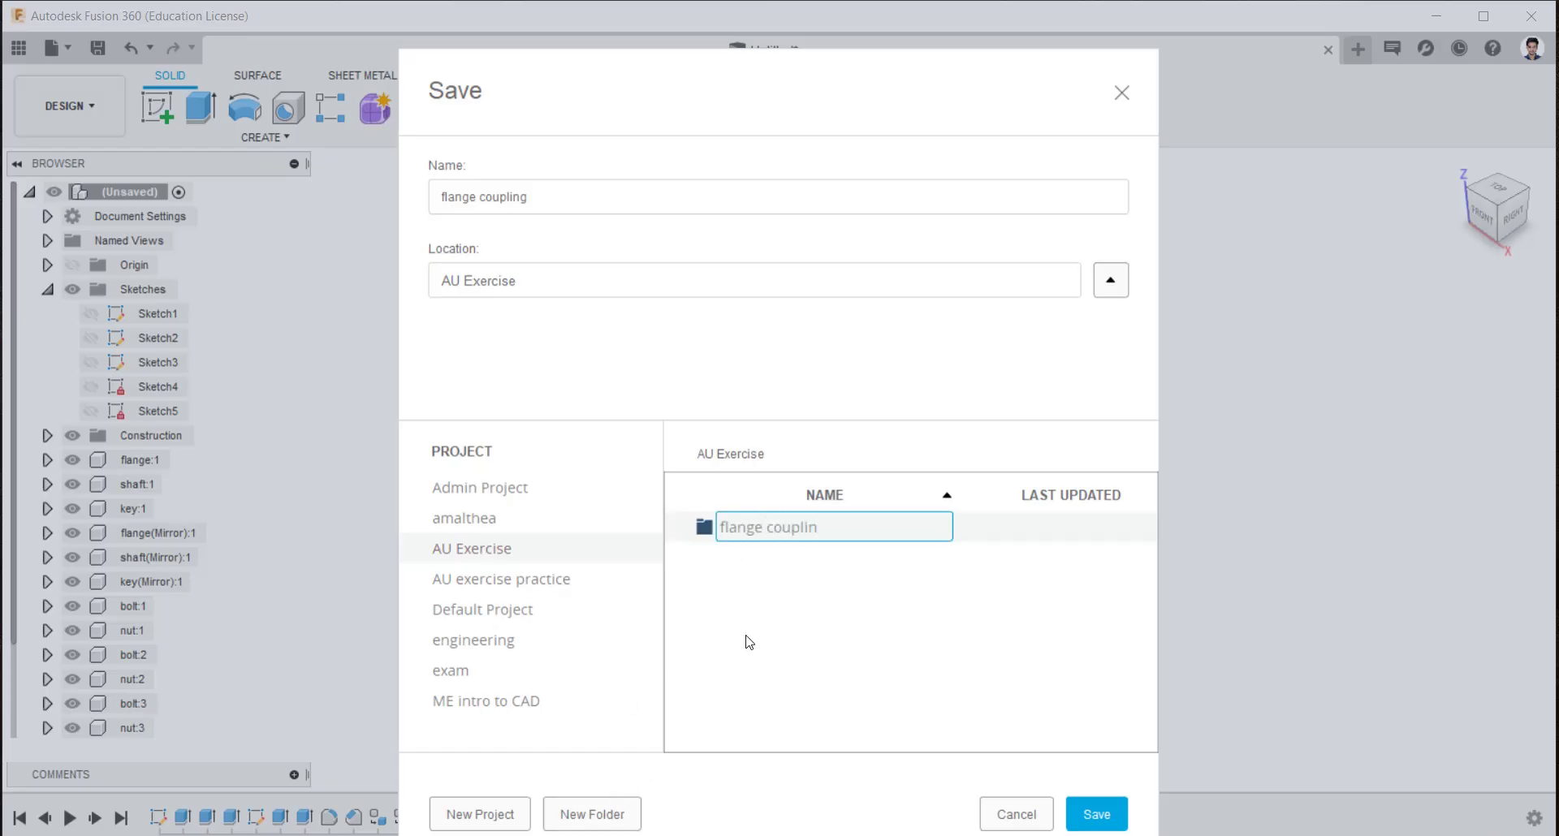
type("flange coupling")
key("Return")
double_click(824, 533)
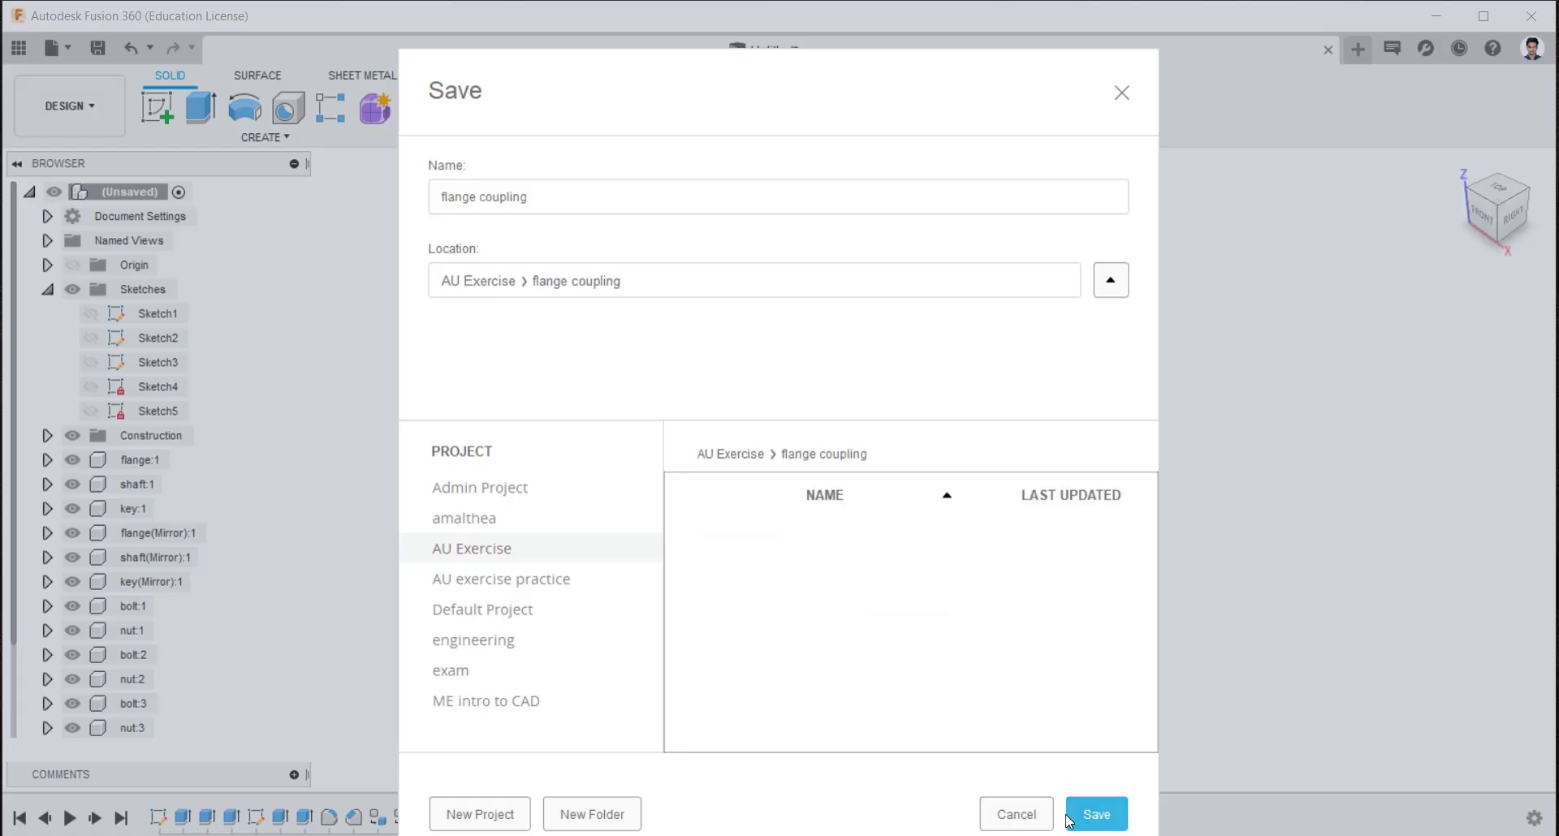
left_click(1114, 812)
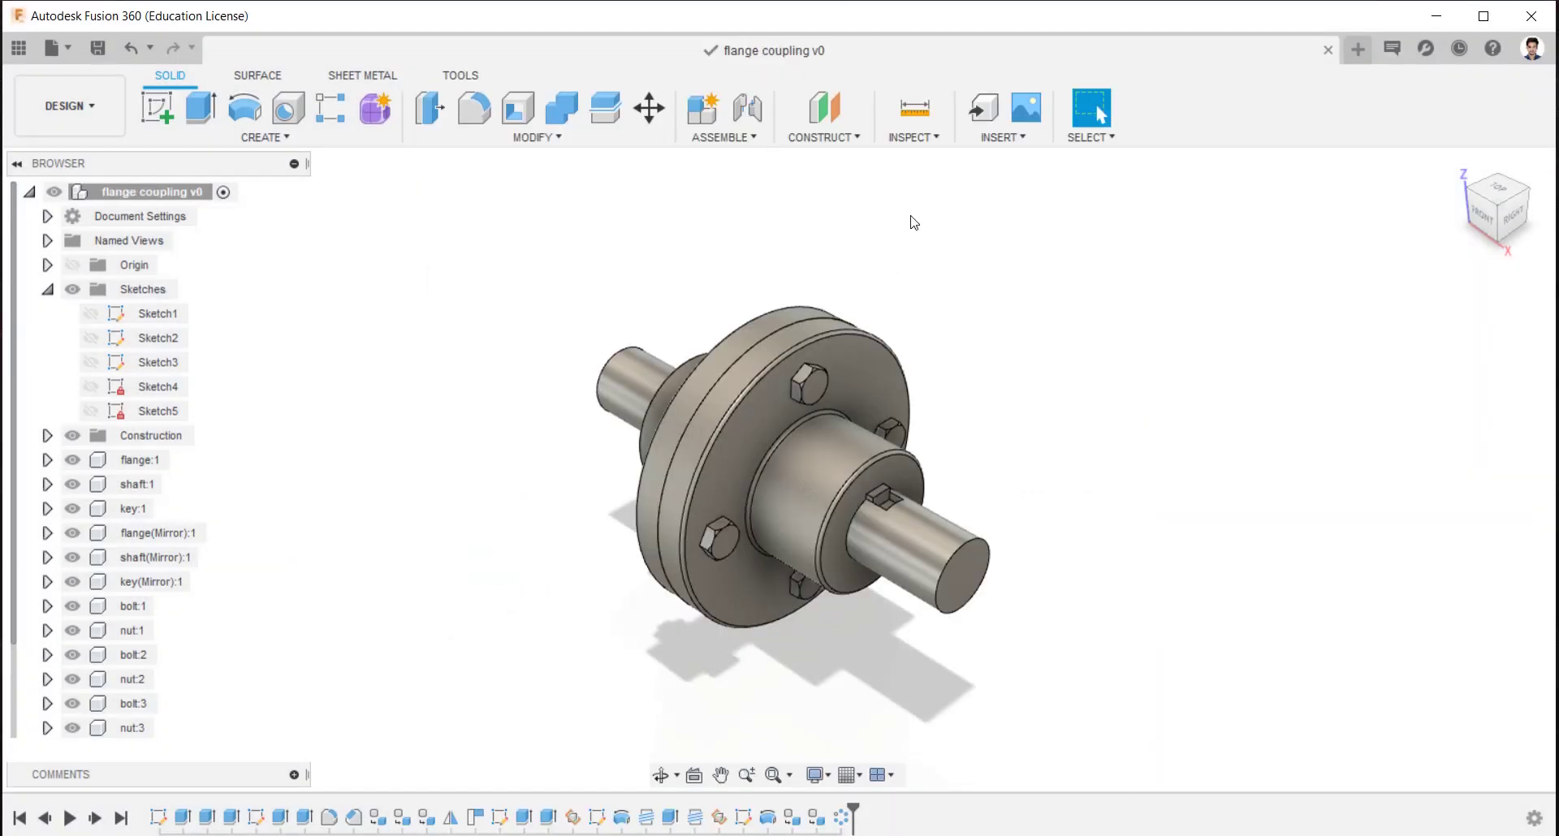
Create a drawing of the full assembly from the design on an ISO A3 sheet in mm
left_click(69, 106)
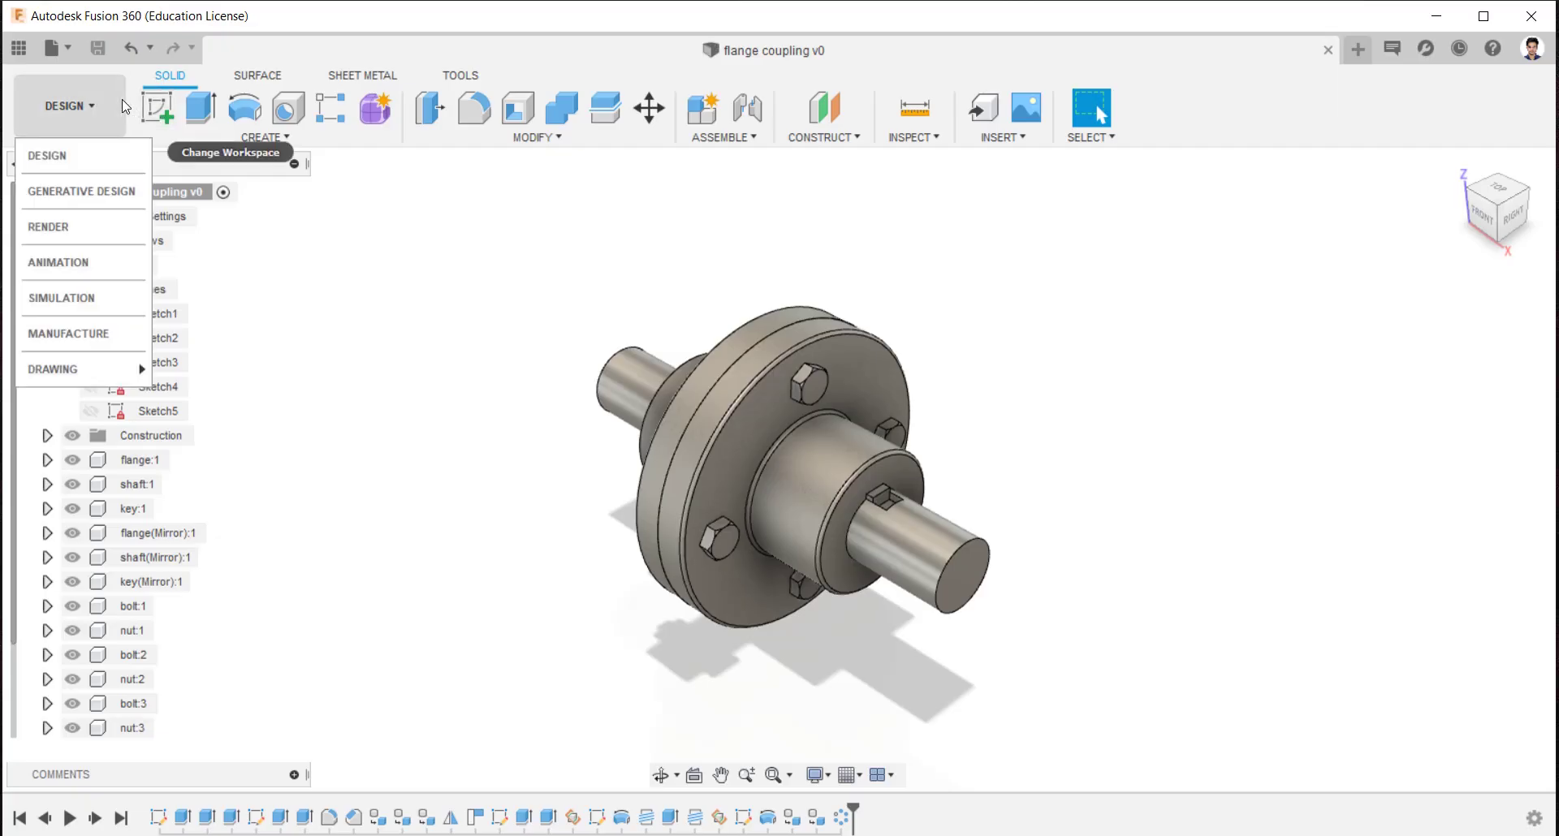
mouse_move(103, 375)
left_click(195, 369)
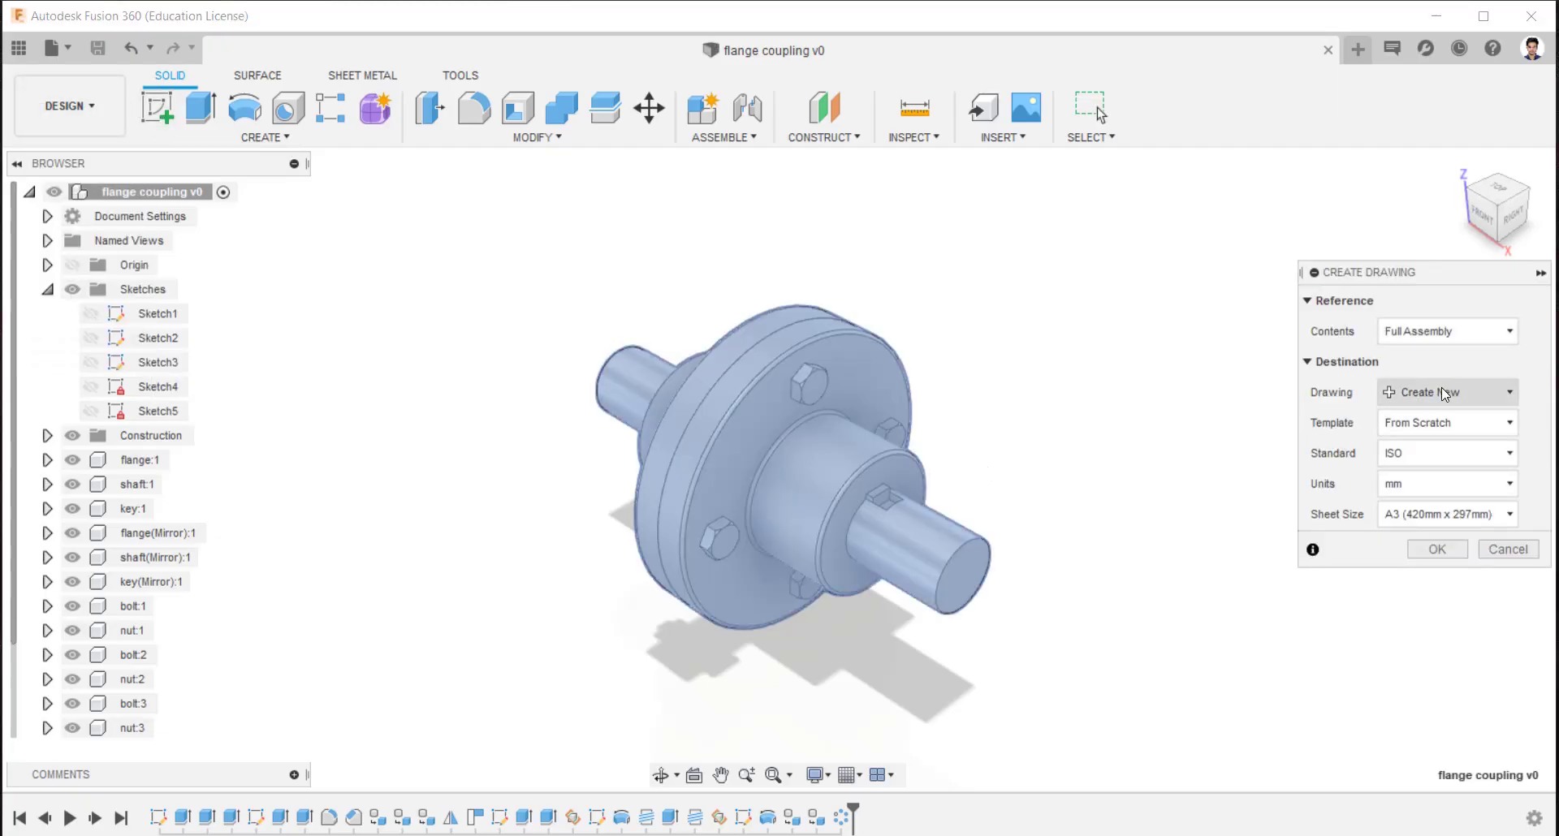
left_click(1433, 514)
left_click(1429, 714)
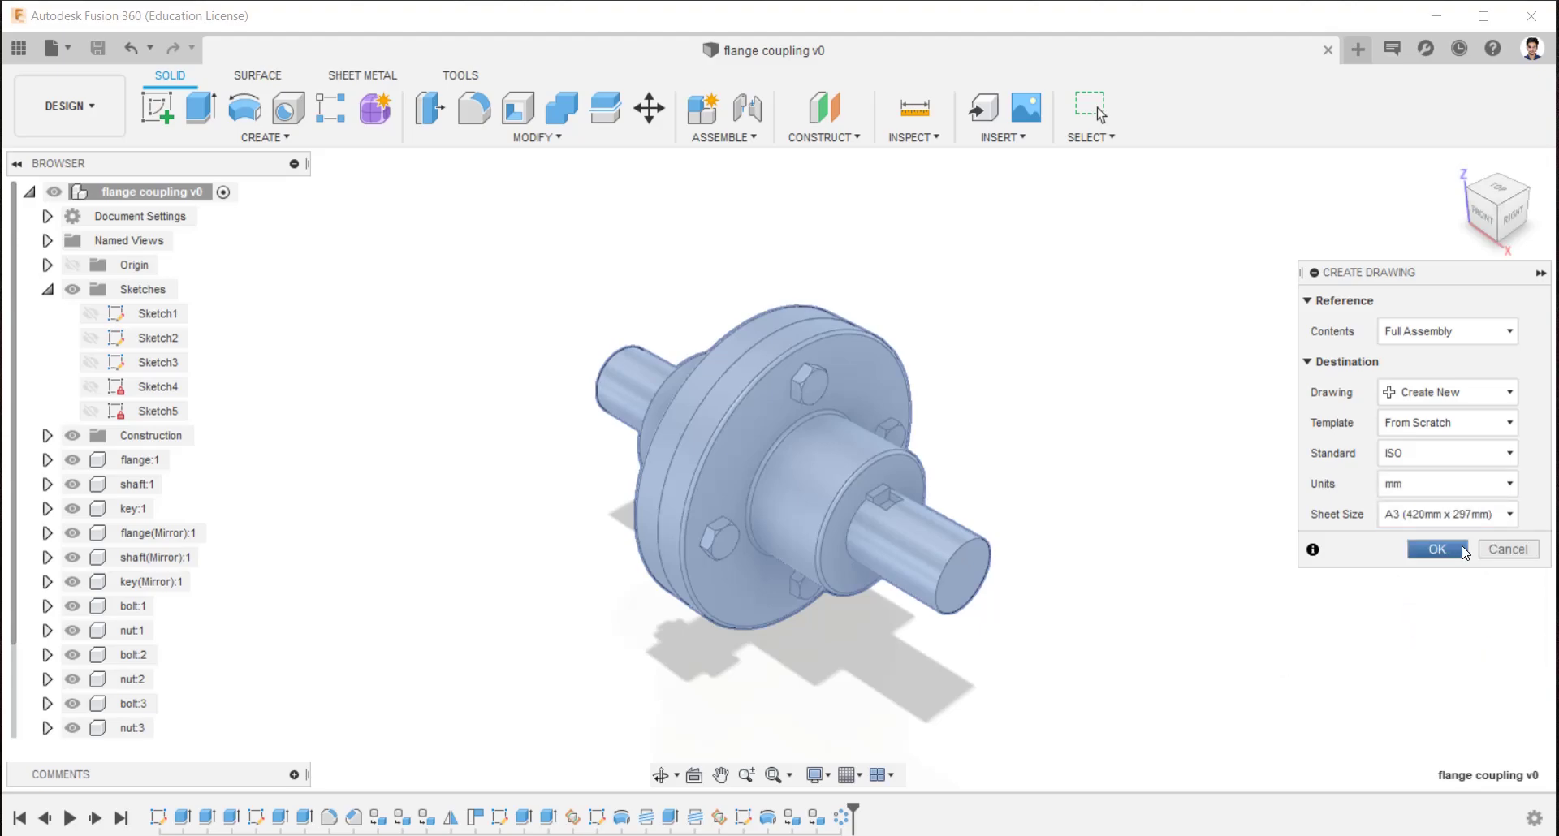
left_click(1437, 550)
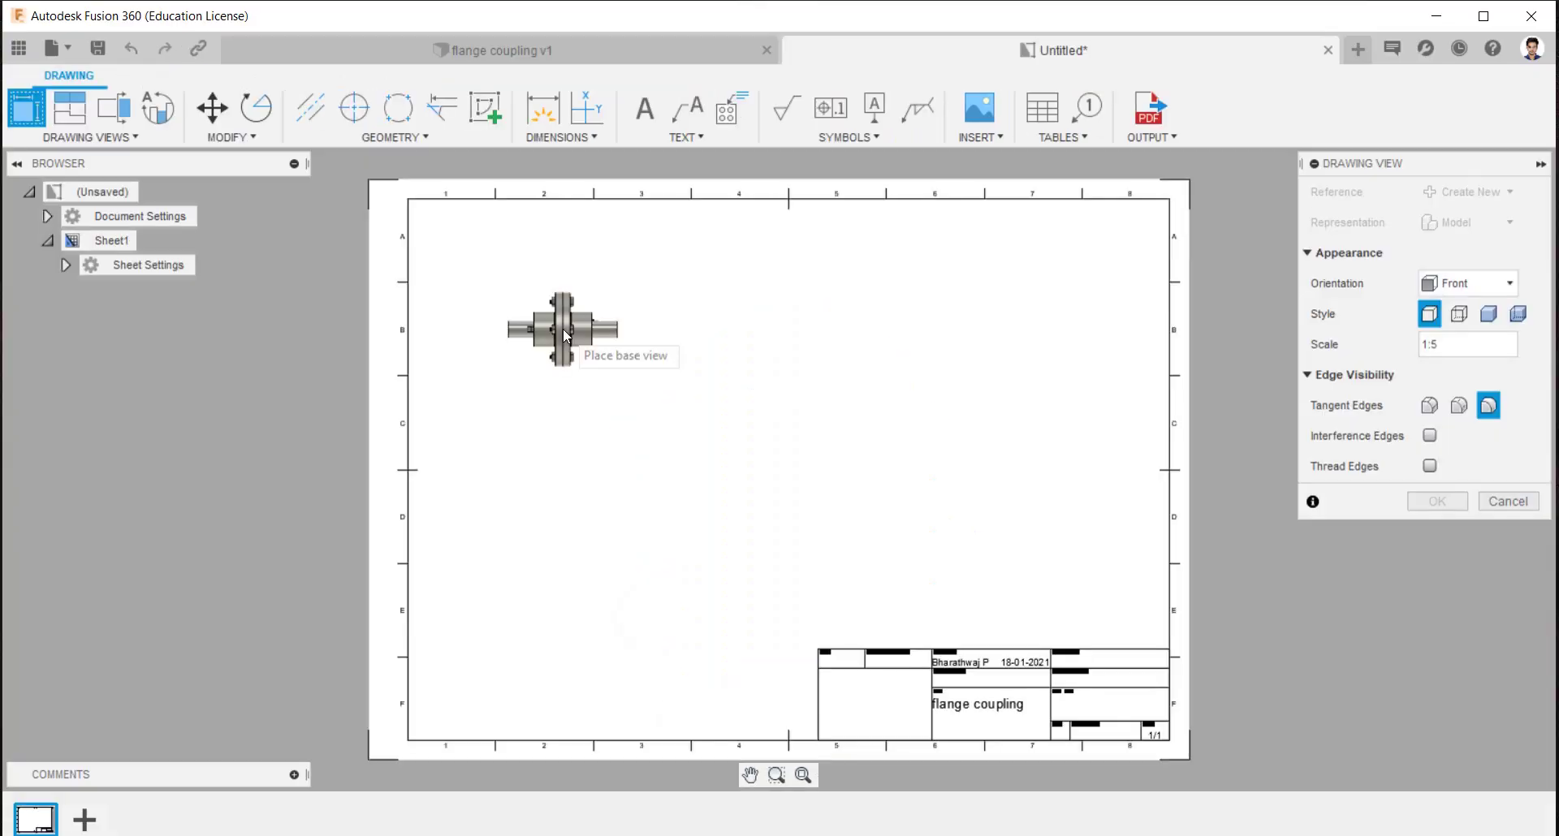
Place the front base view at the sheet's upper left at 1:2 scale in an edges-only style
left_click(565, 333)
left_click(1448, 345)
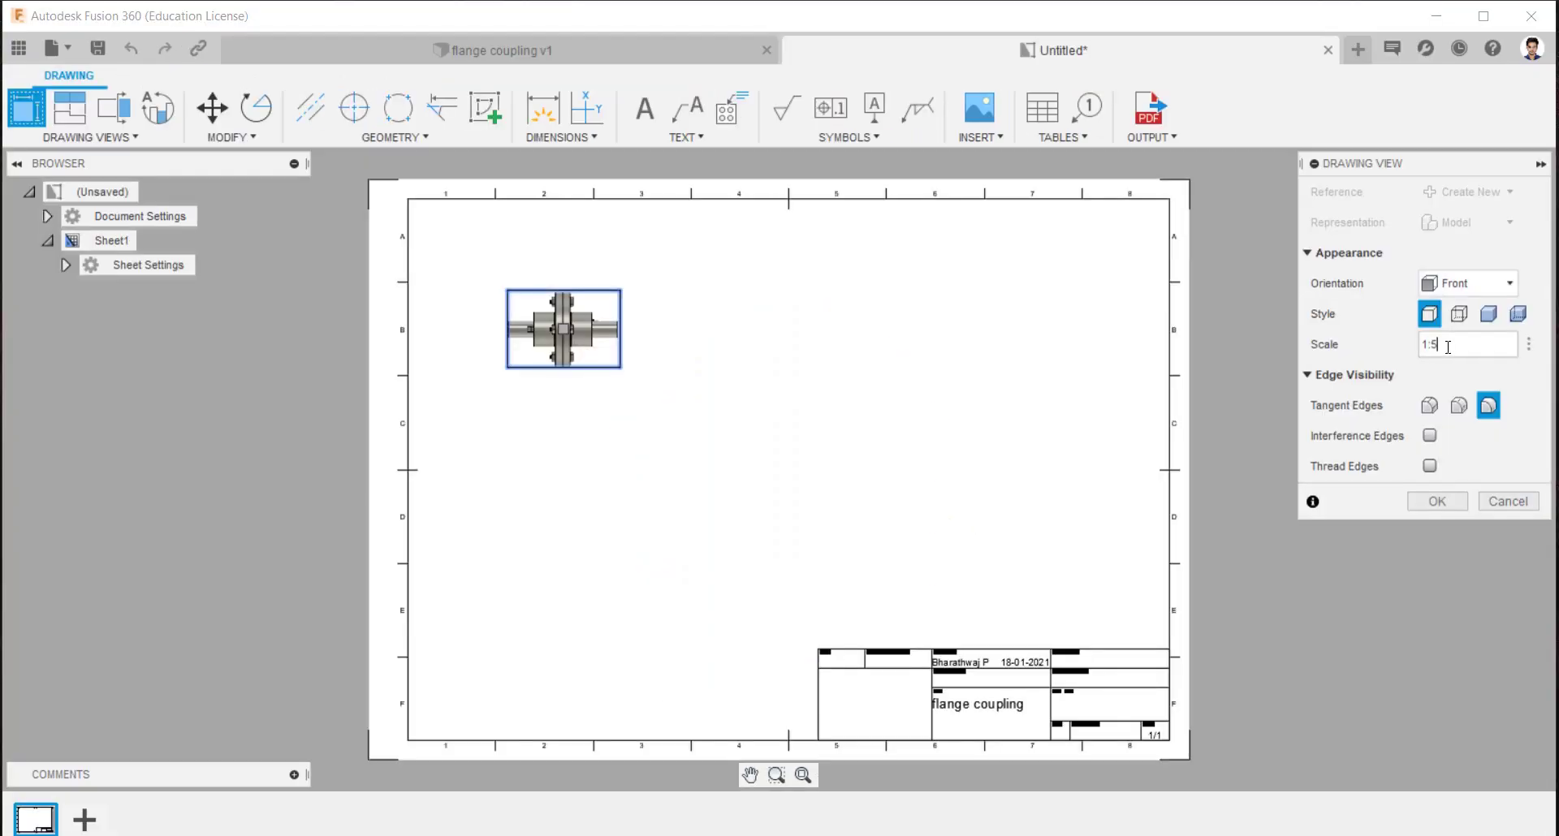
key("Return")
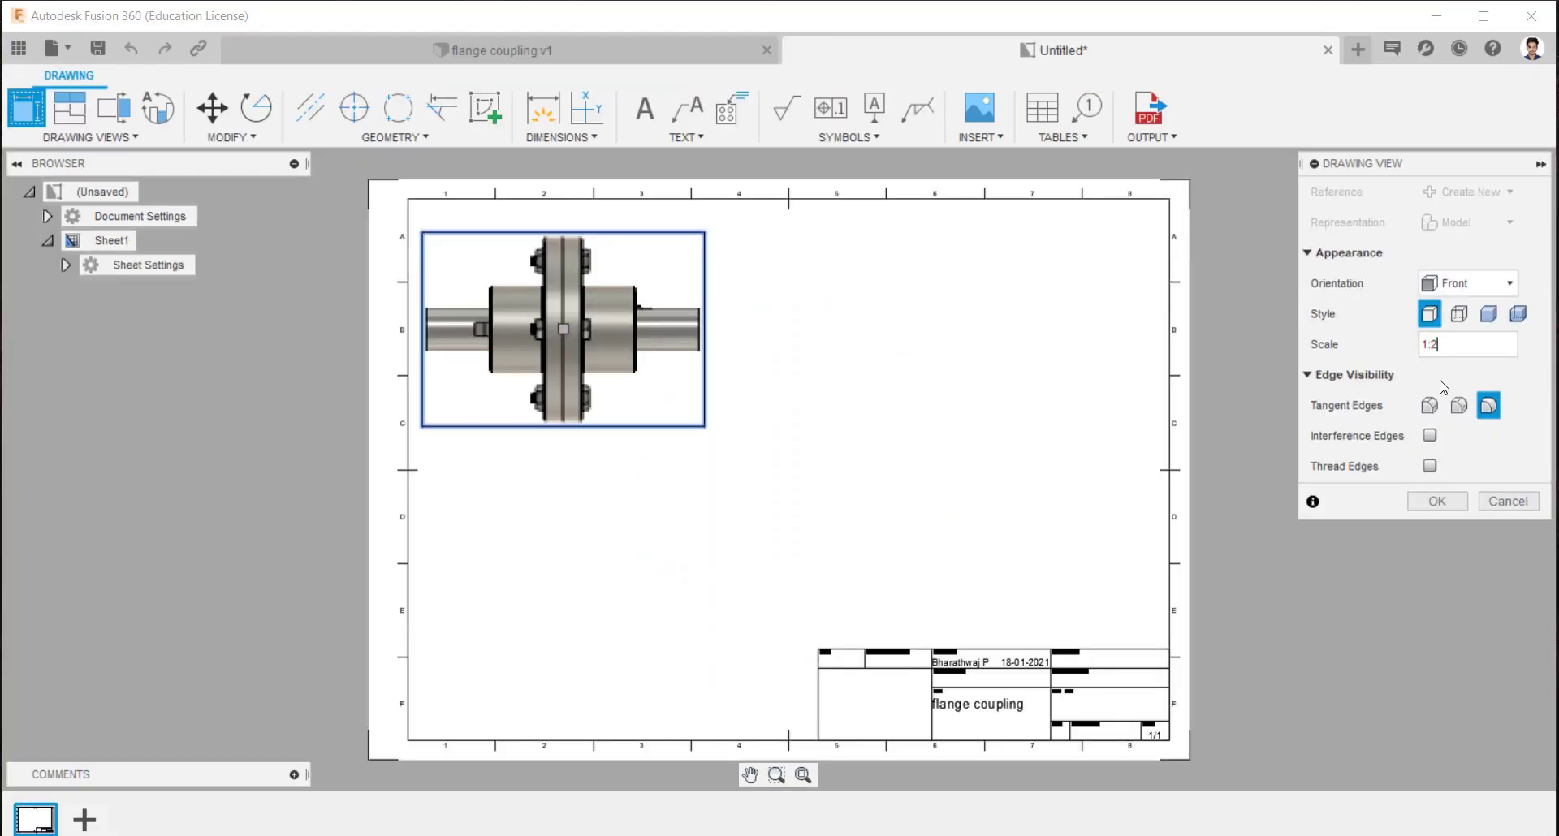
left_click(1459, 313)
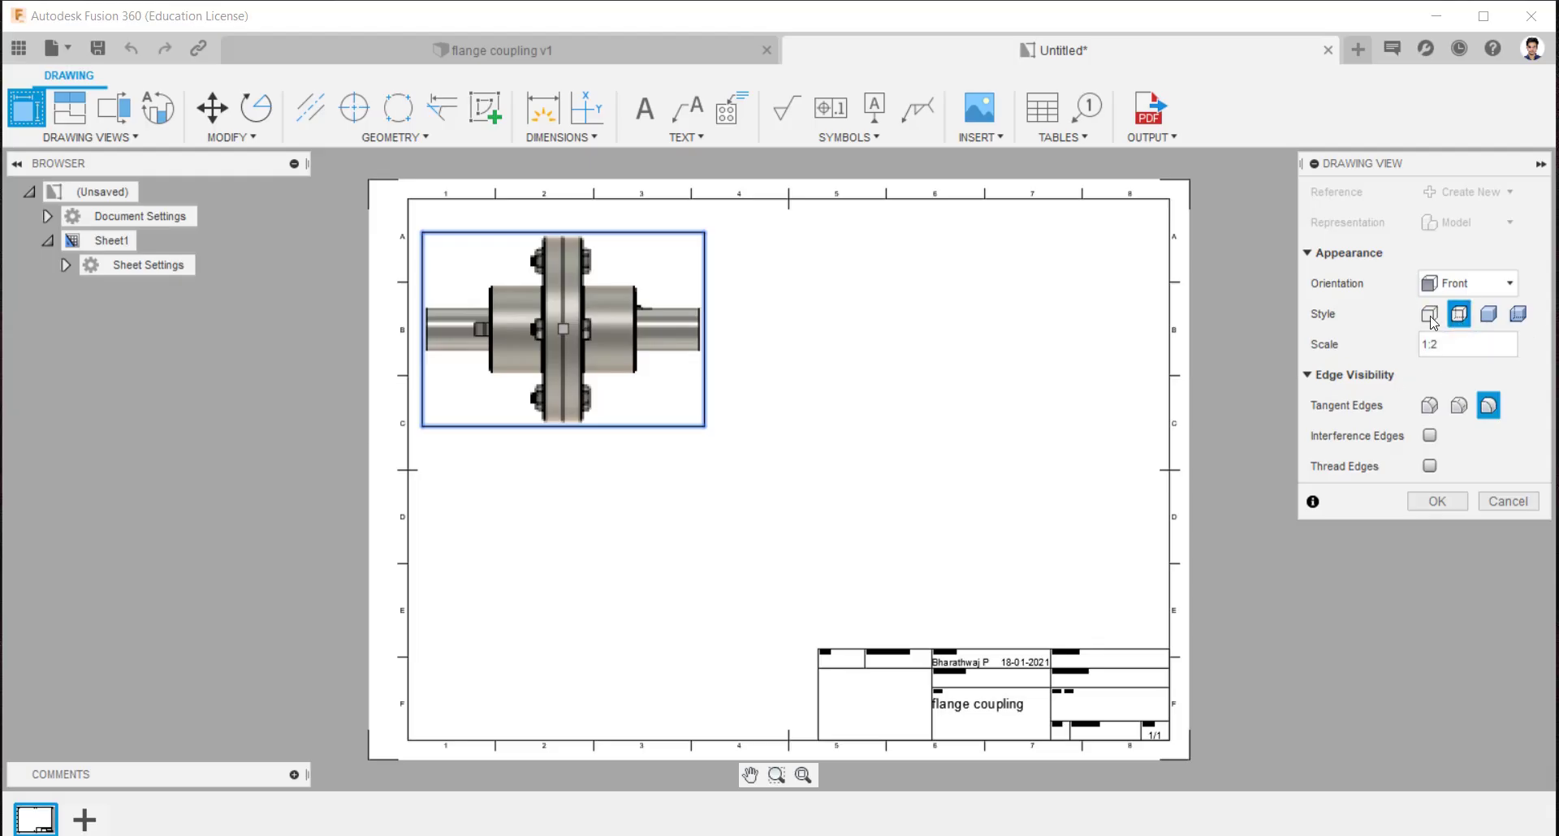
left_click(1438, 501)
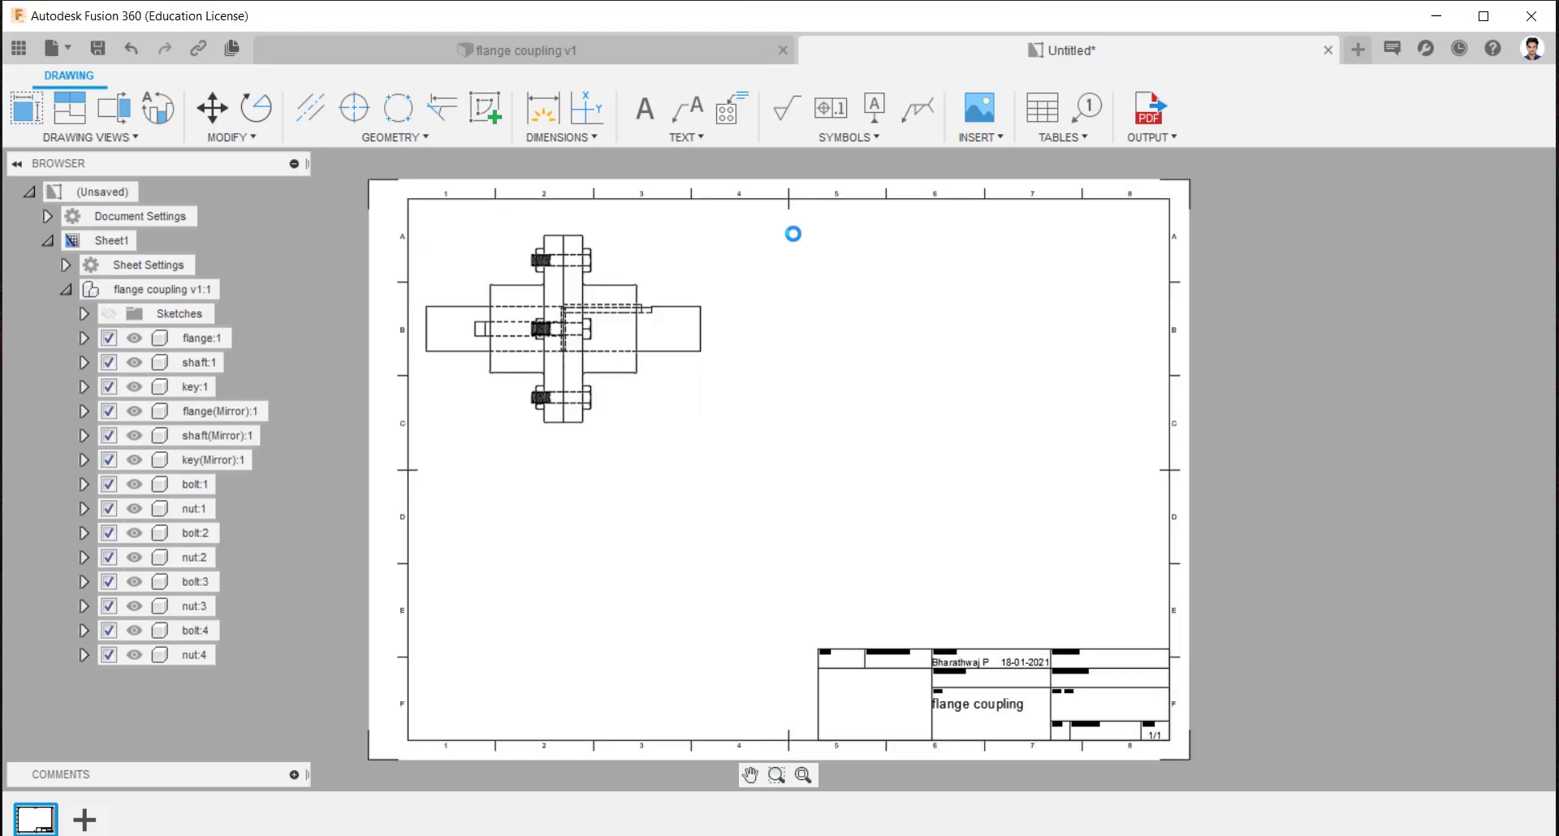
Add projected views right of and below the front view, showing the end view as visible edges only
left_click(70, 108)
left_click(606, 357)
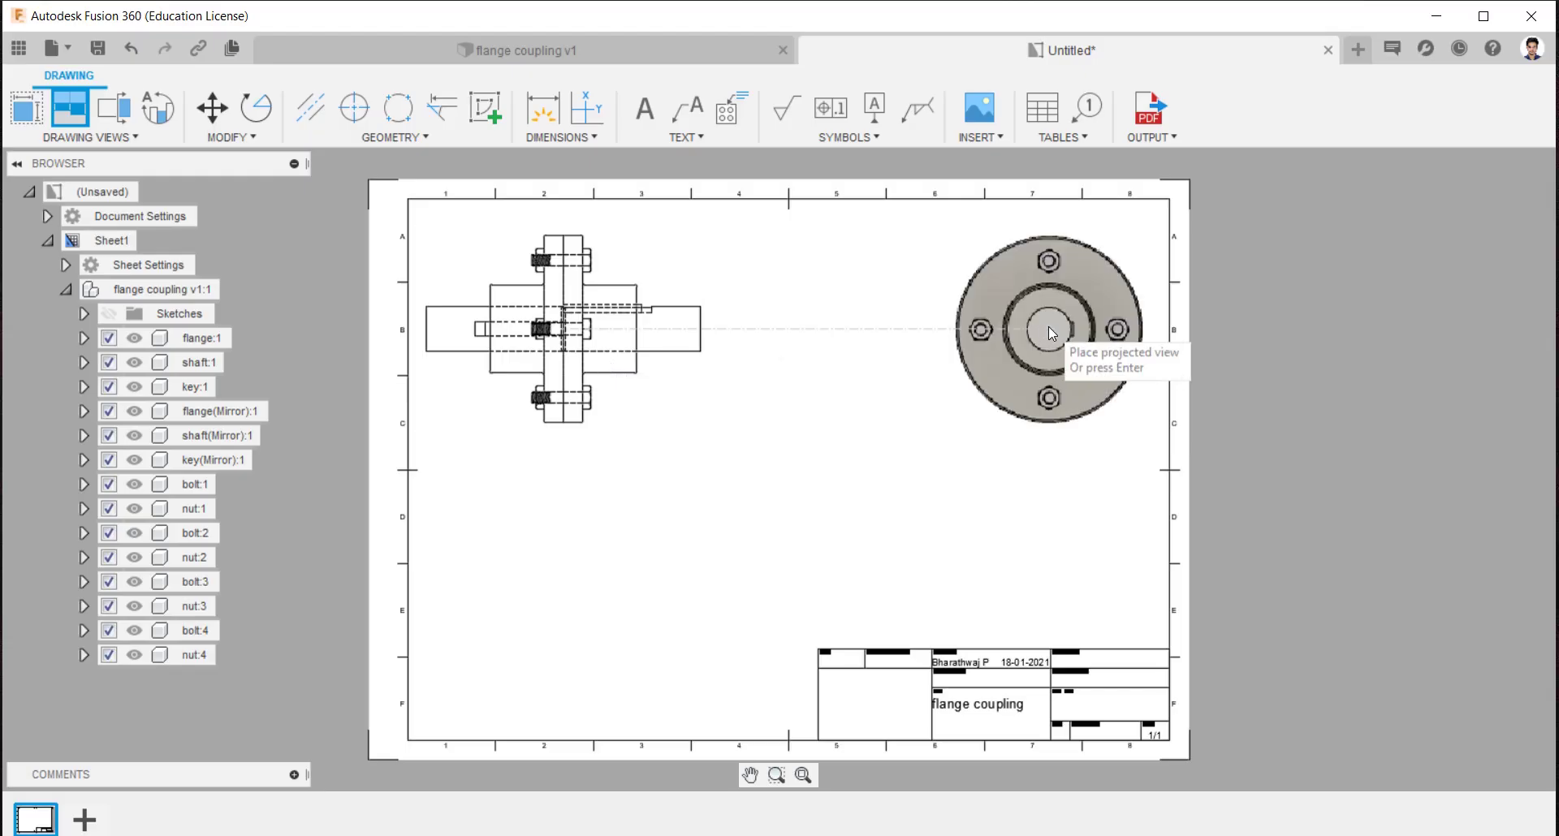
left_click(984, 325)
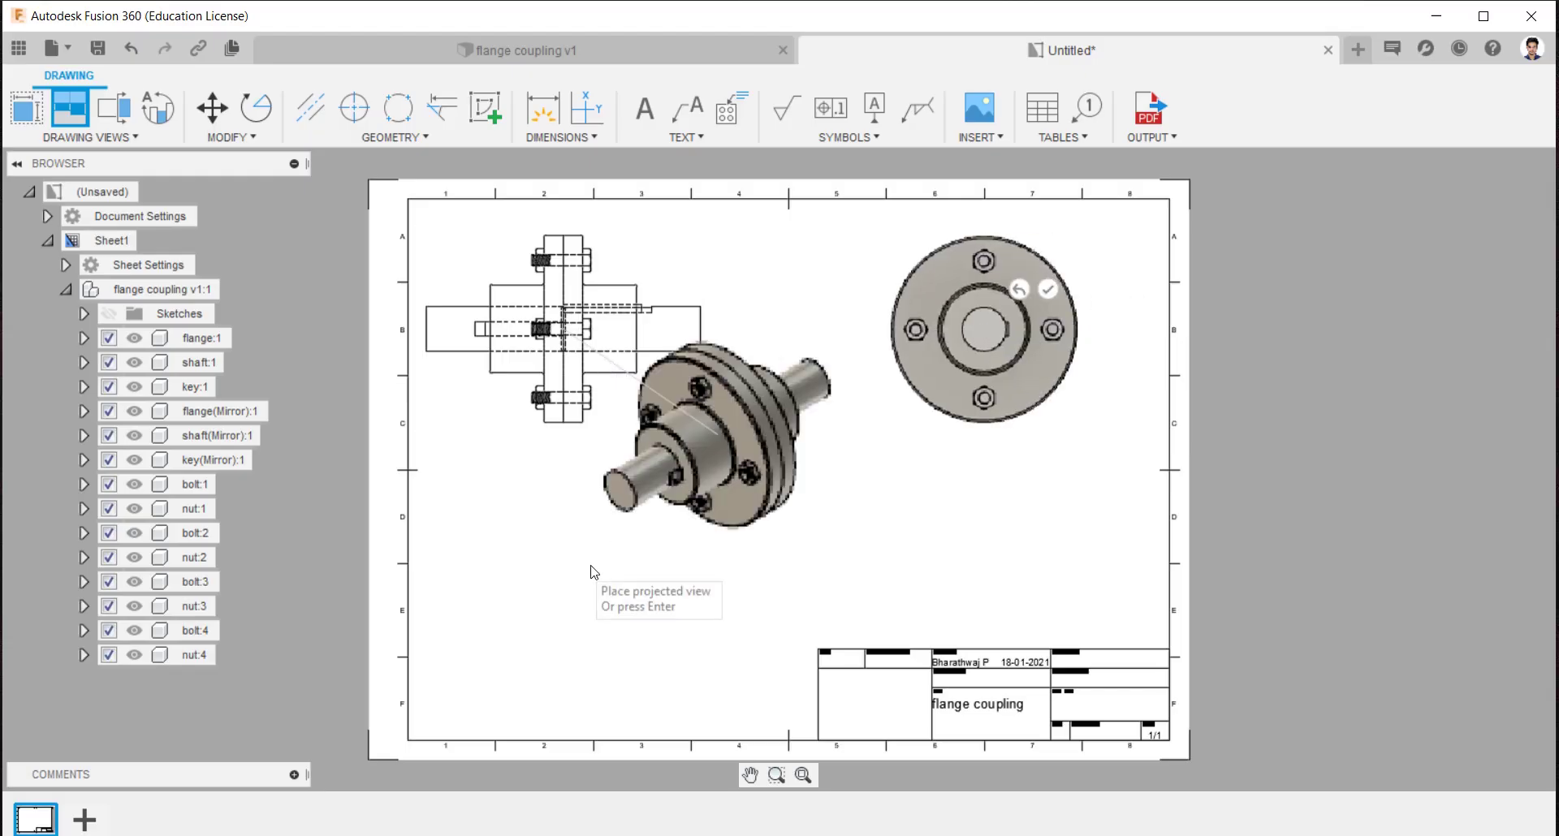
left_click(568, 591)
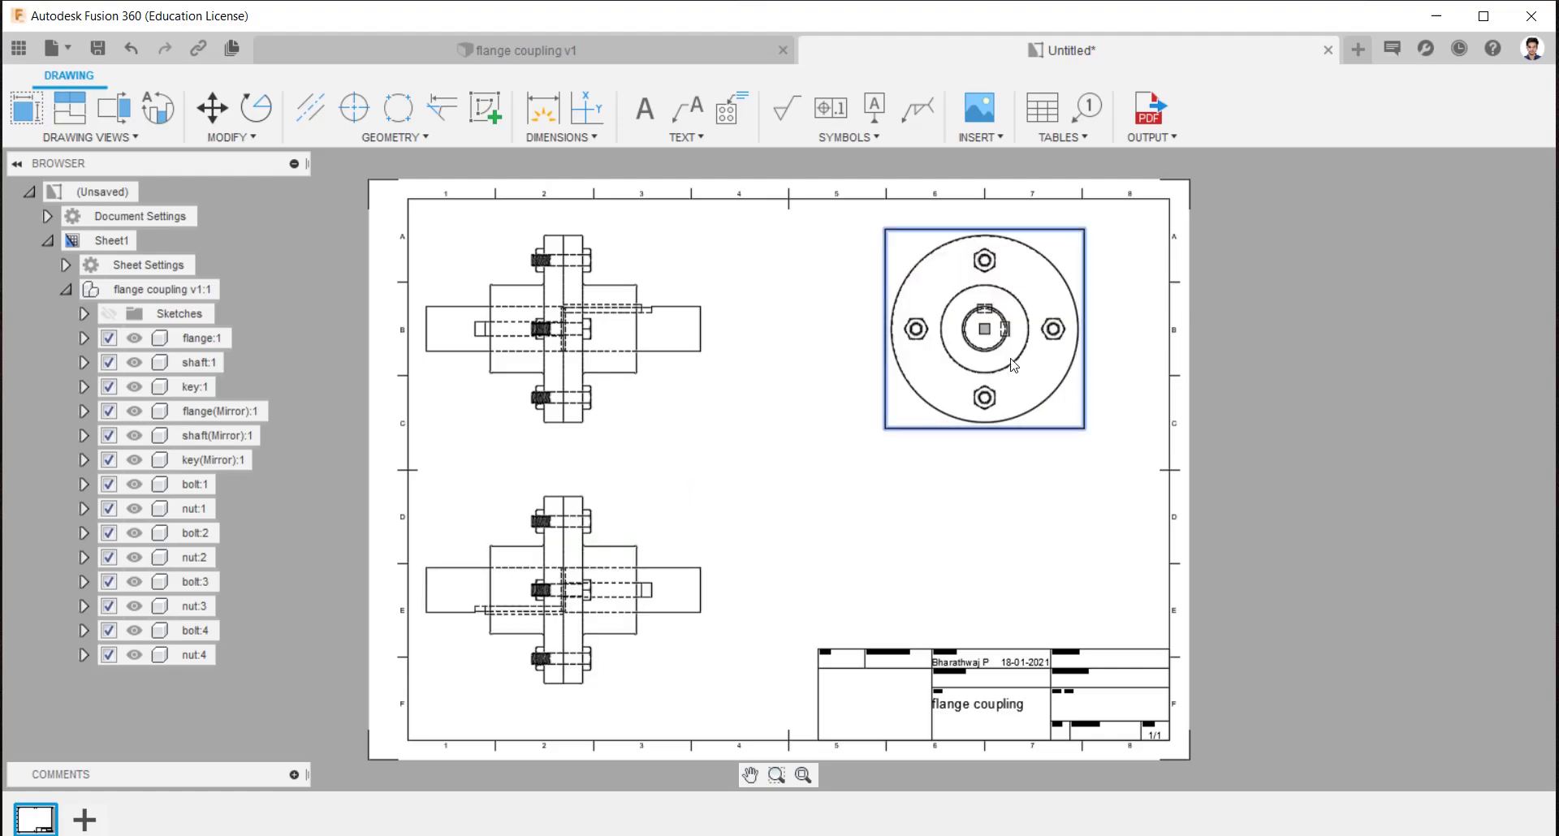
double_click(1044, 351)
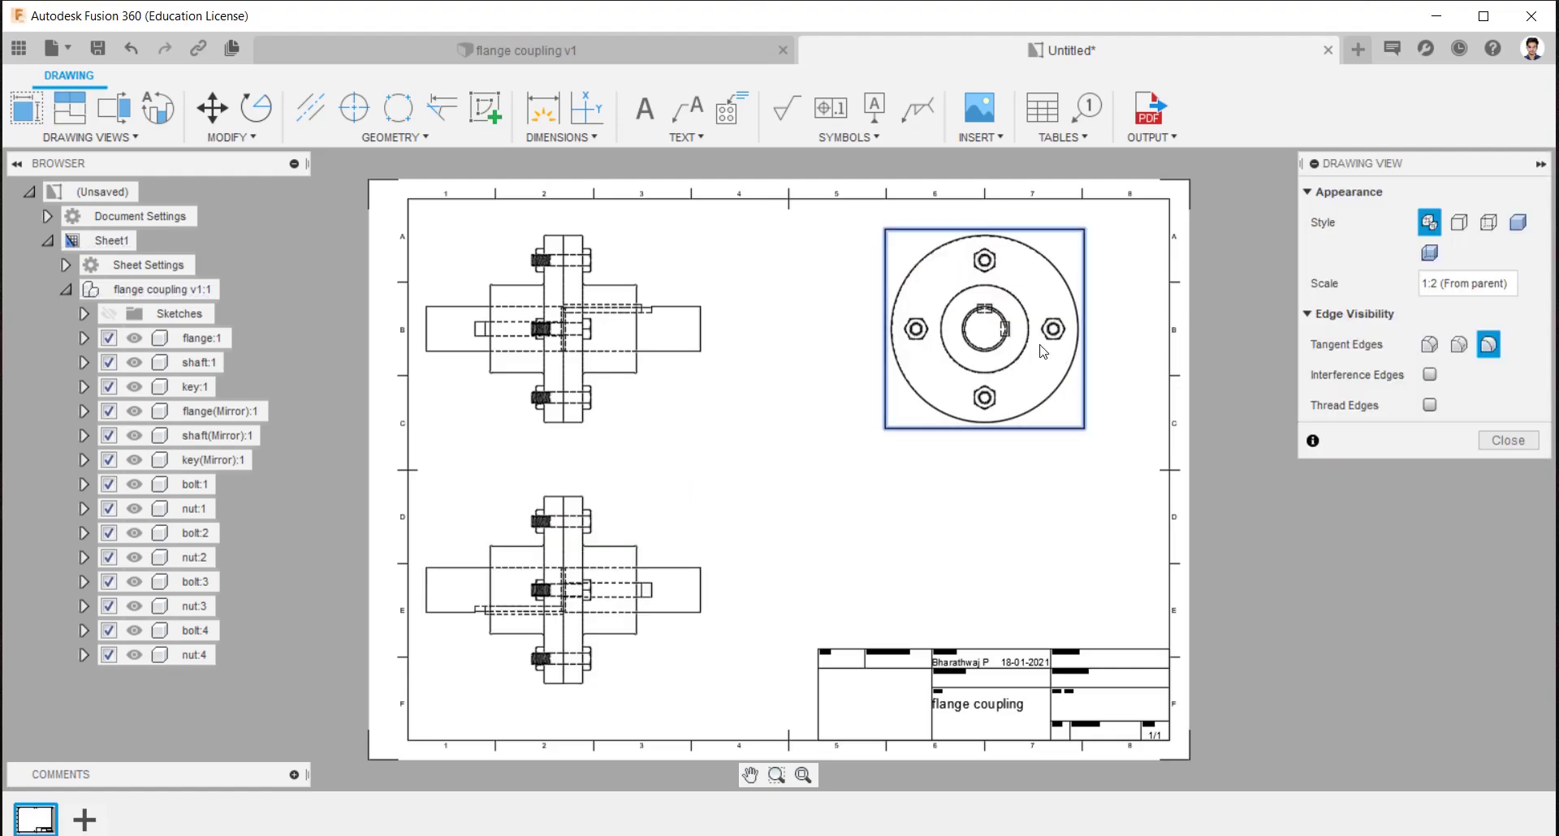
left_click(1459, 222)
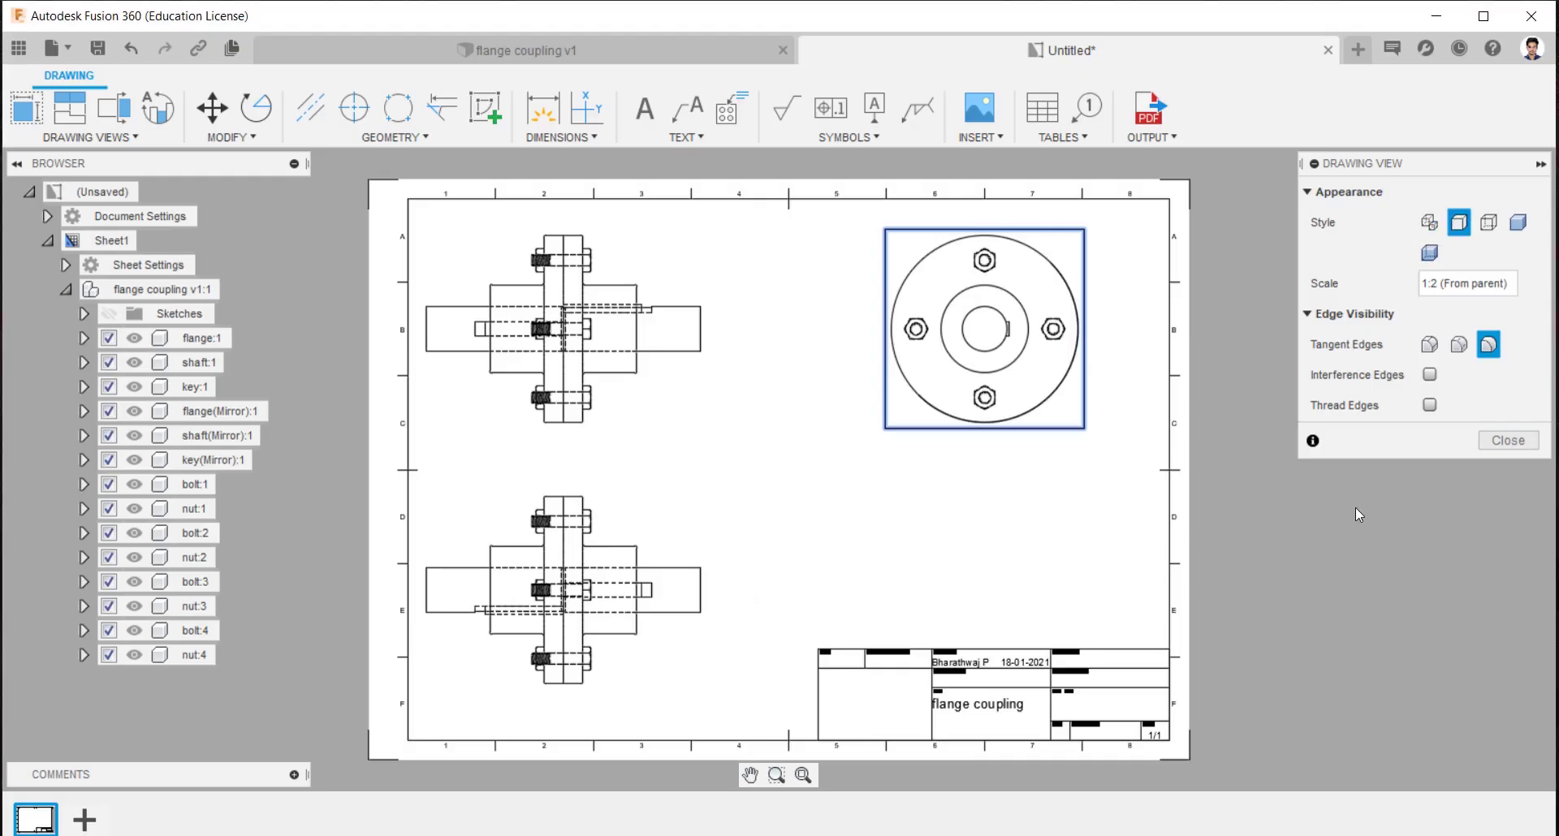
Delete the lower projected view below the front view
left_click(1507, 440)
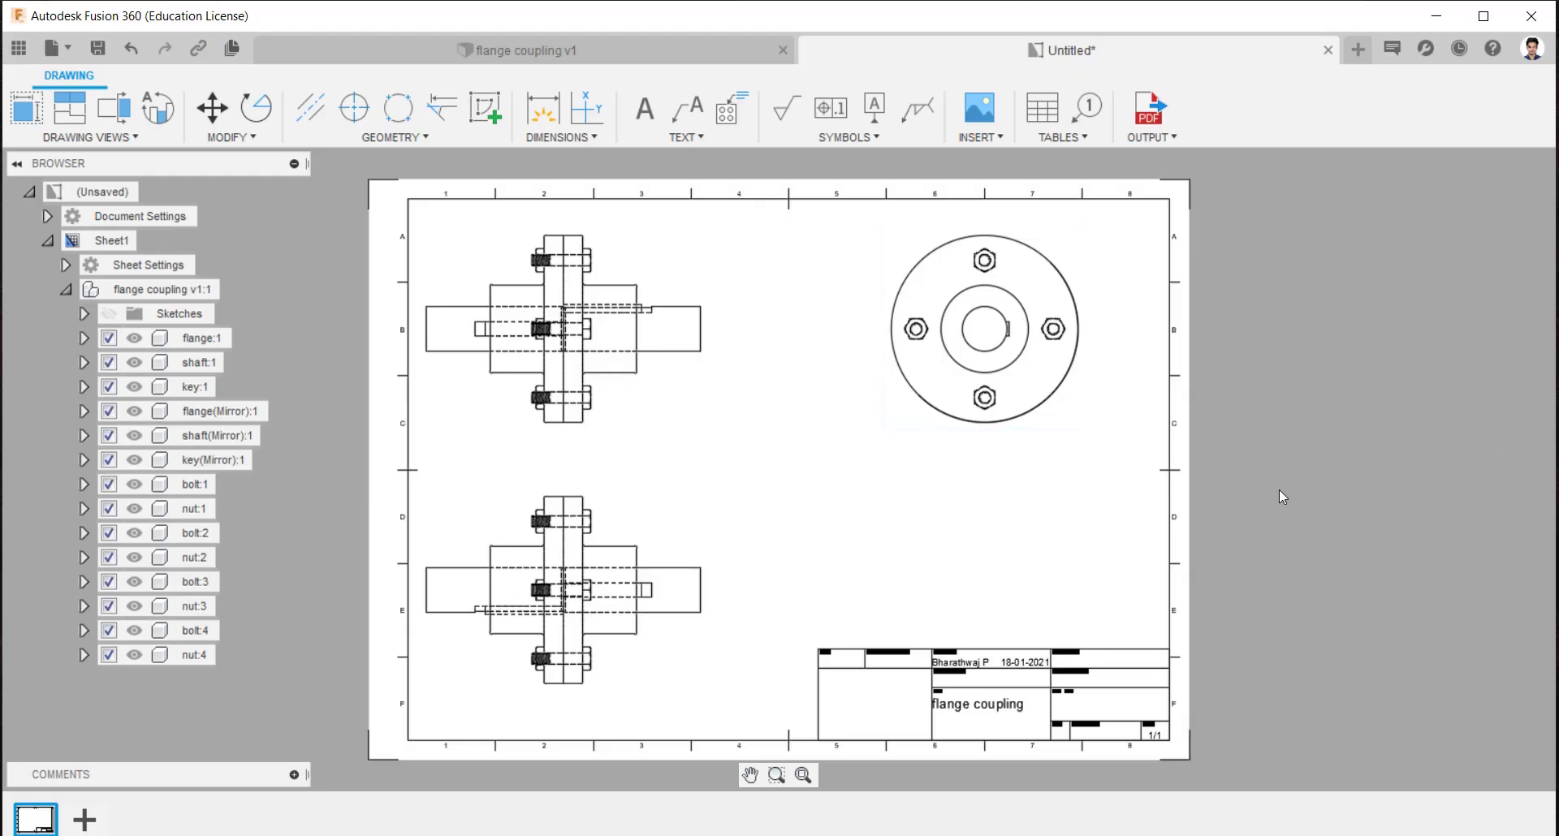
double_click(649, 591)
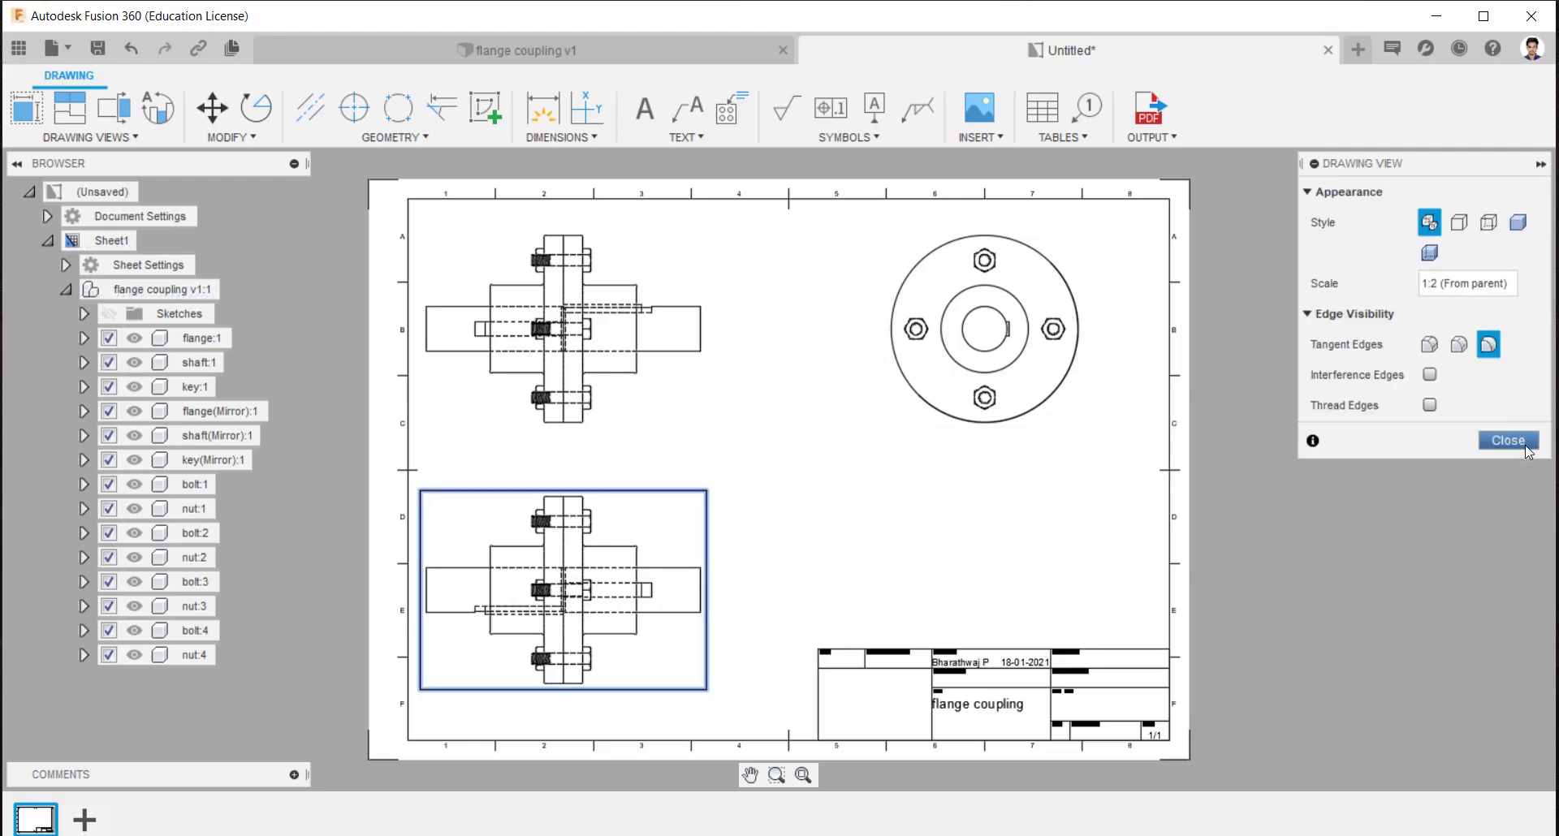
left_click(1507, 440)
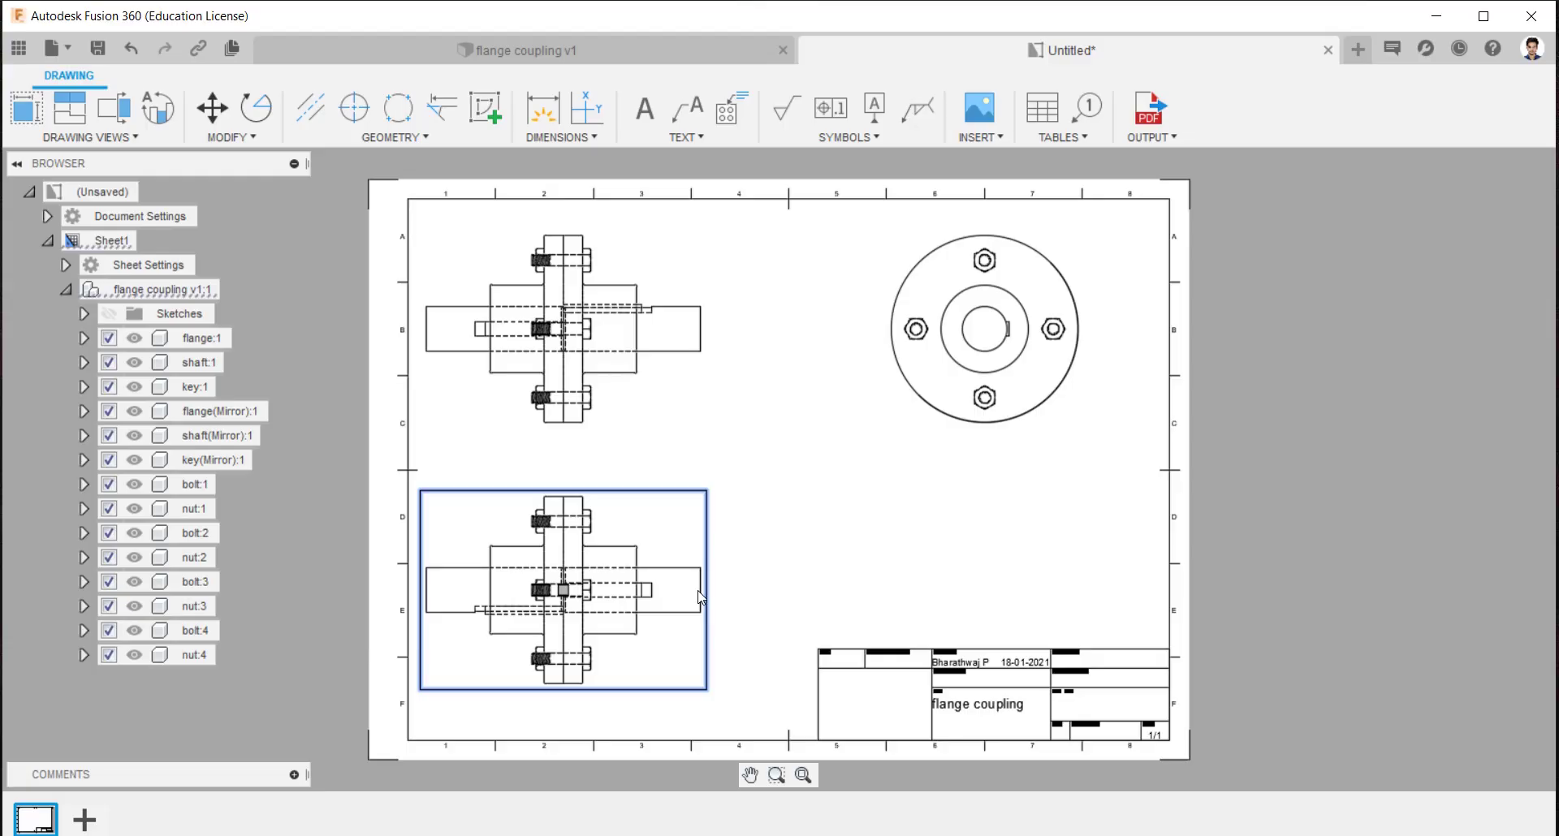
key("Delete")
right_click(666, 567)
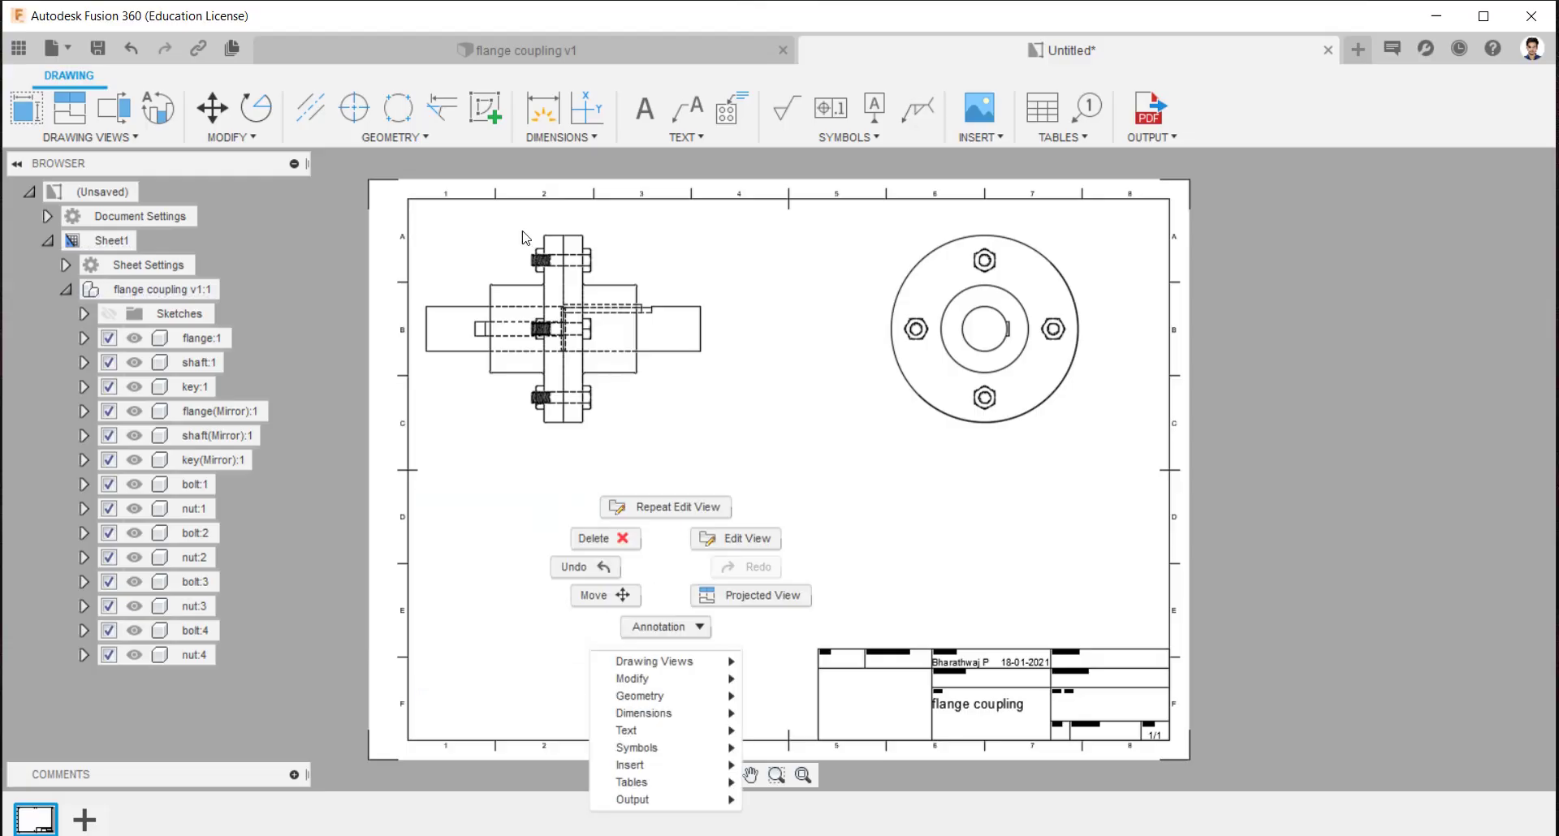
left_click(1249, 486)
Move the front and end views lower on the sheet
left_click(563, 326)
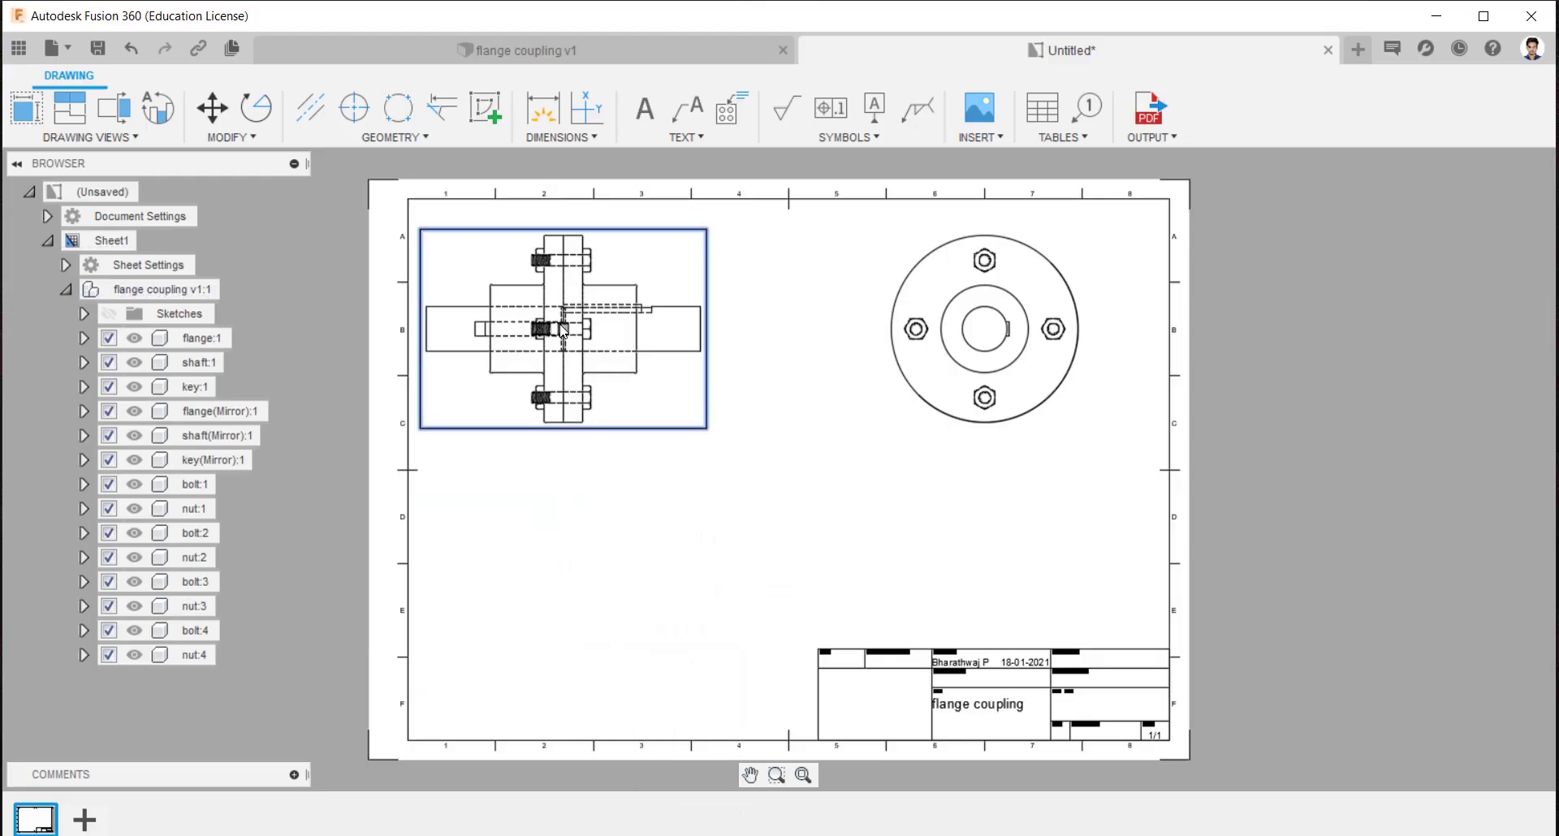
left_click(574, 331)
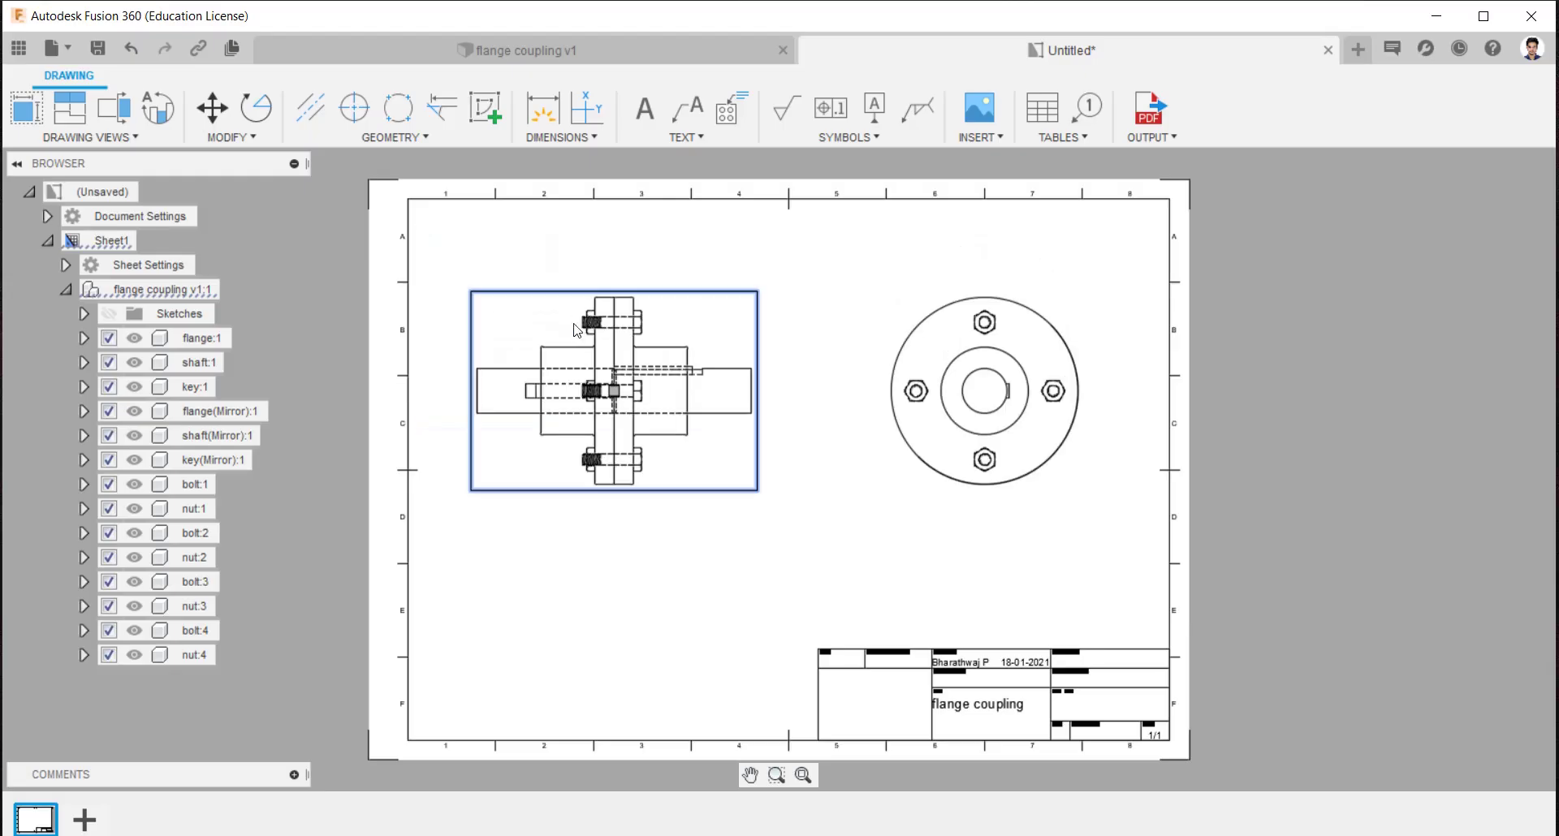
left_click(1293, 395)
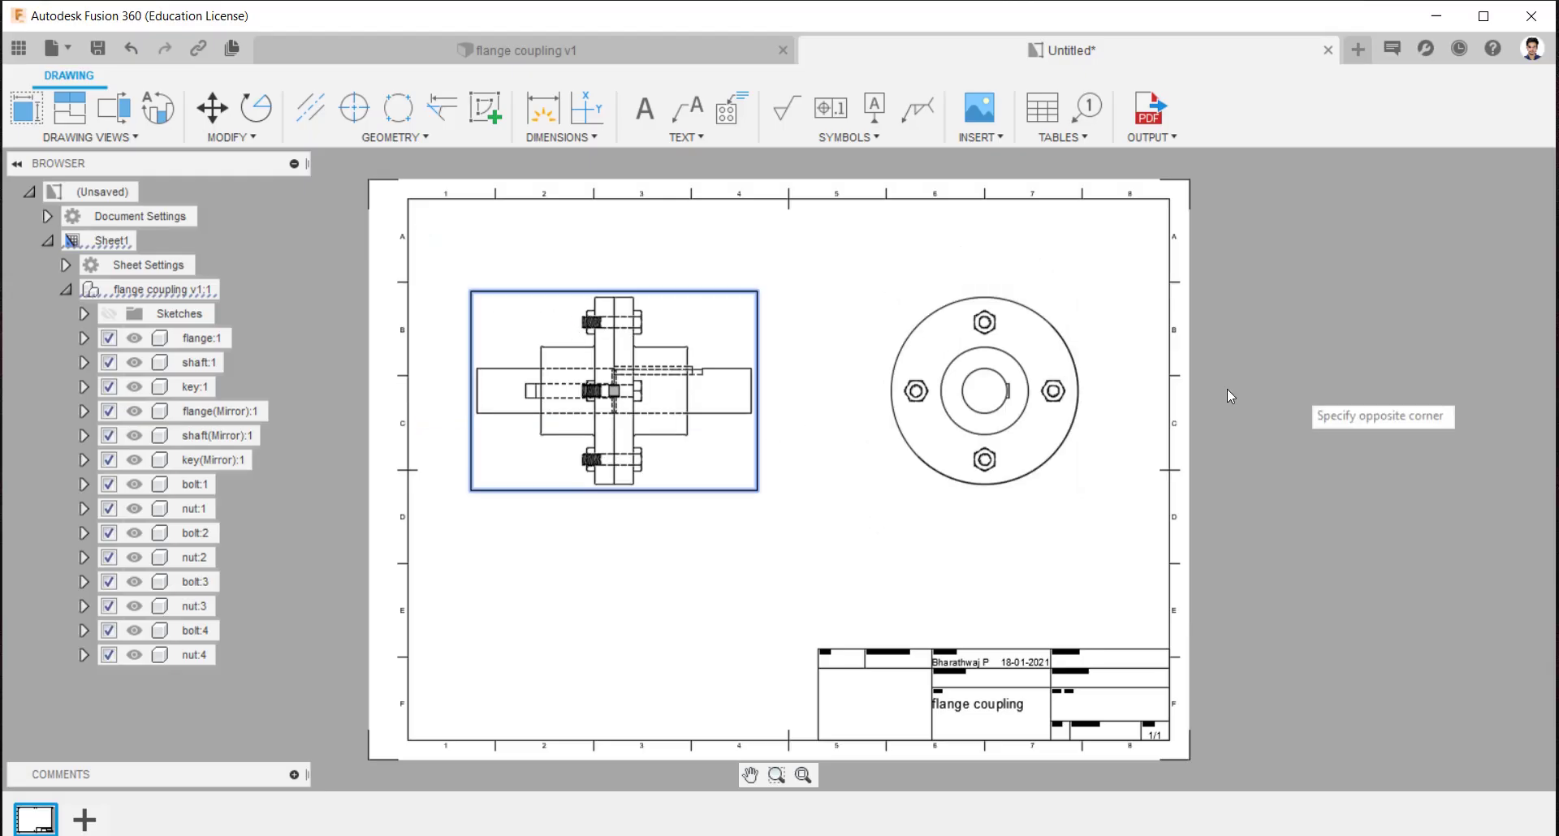
left_click(1225, 393)
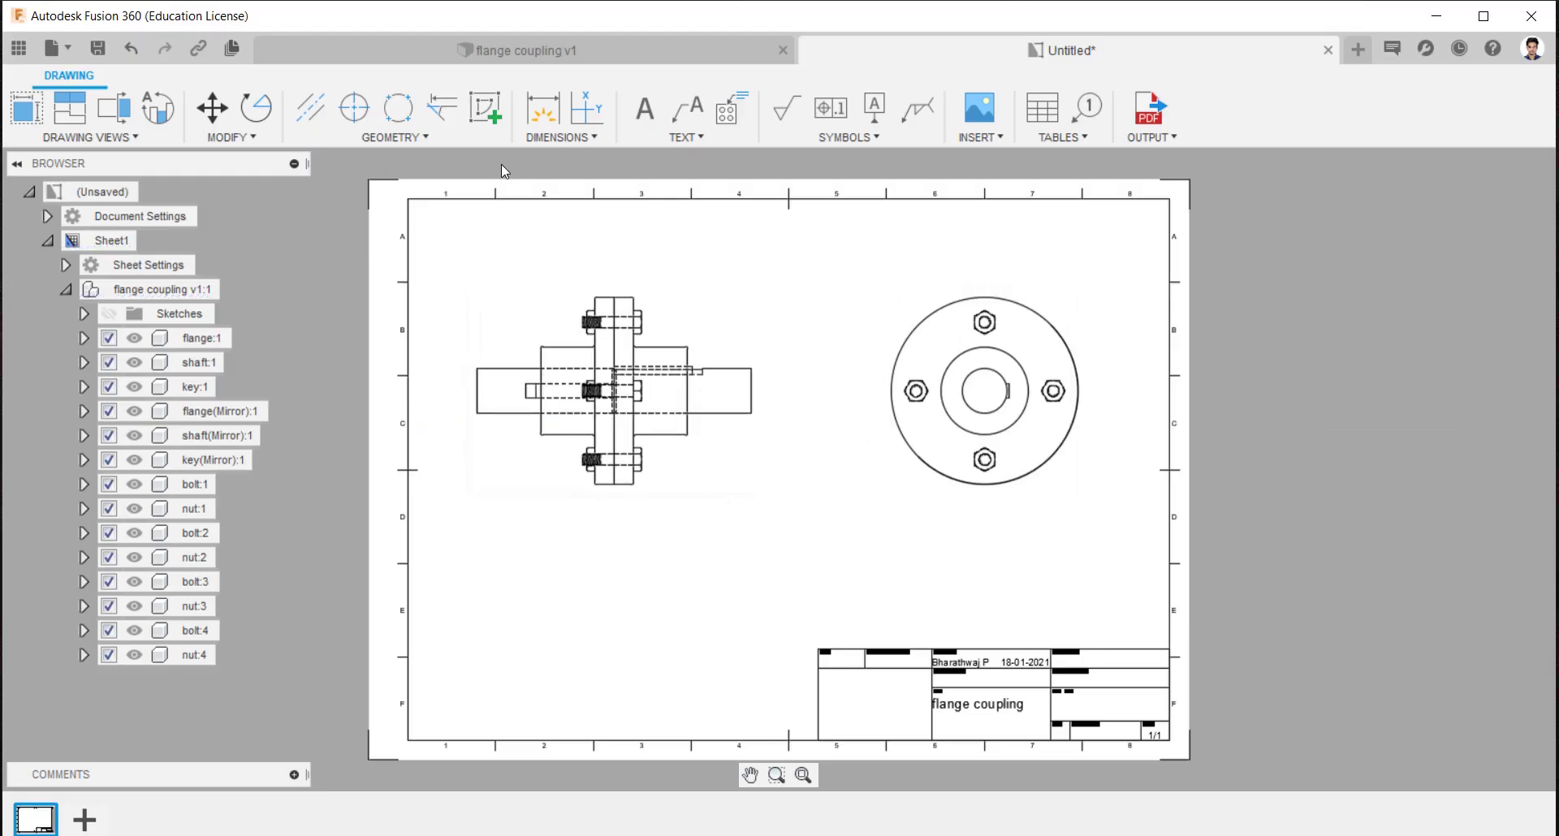
Dimension the flange thickness as 20 and the key slot height as 14 on the front view
left_click(542, 109)
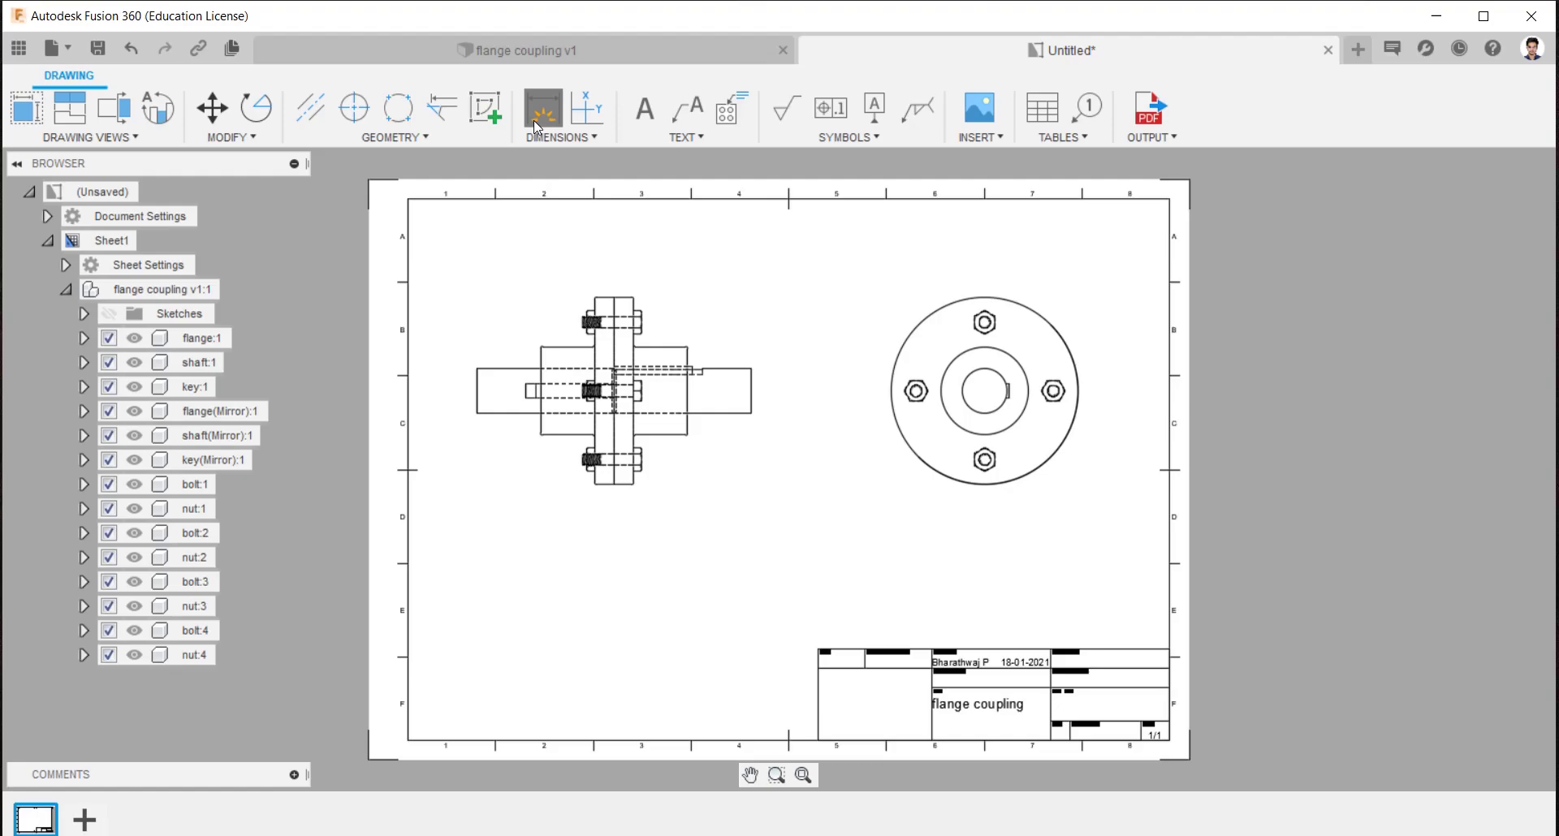
left_click(615, 299)
left_click(625, 299)
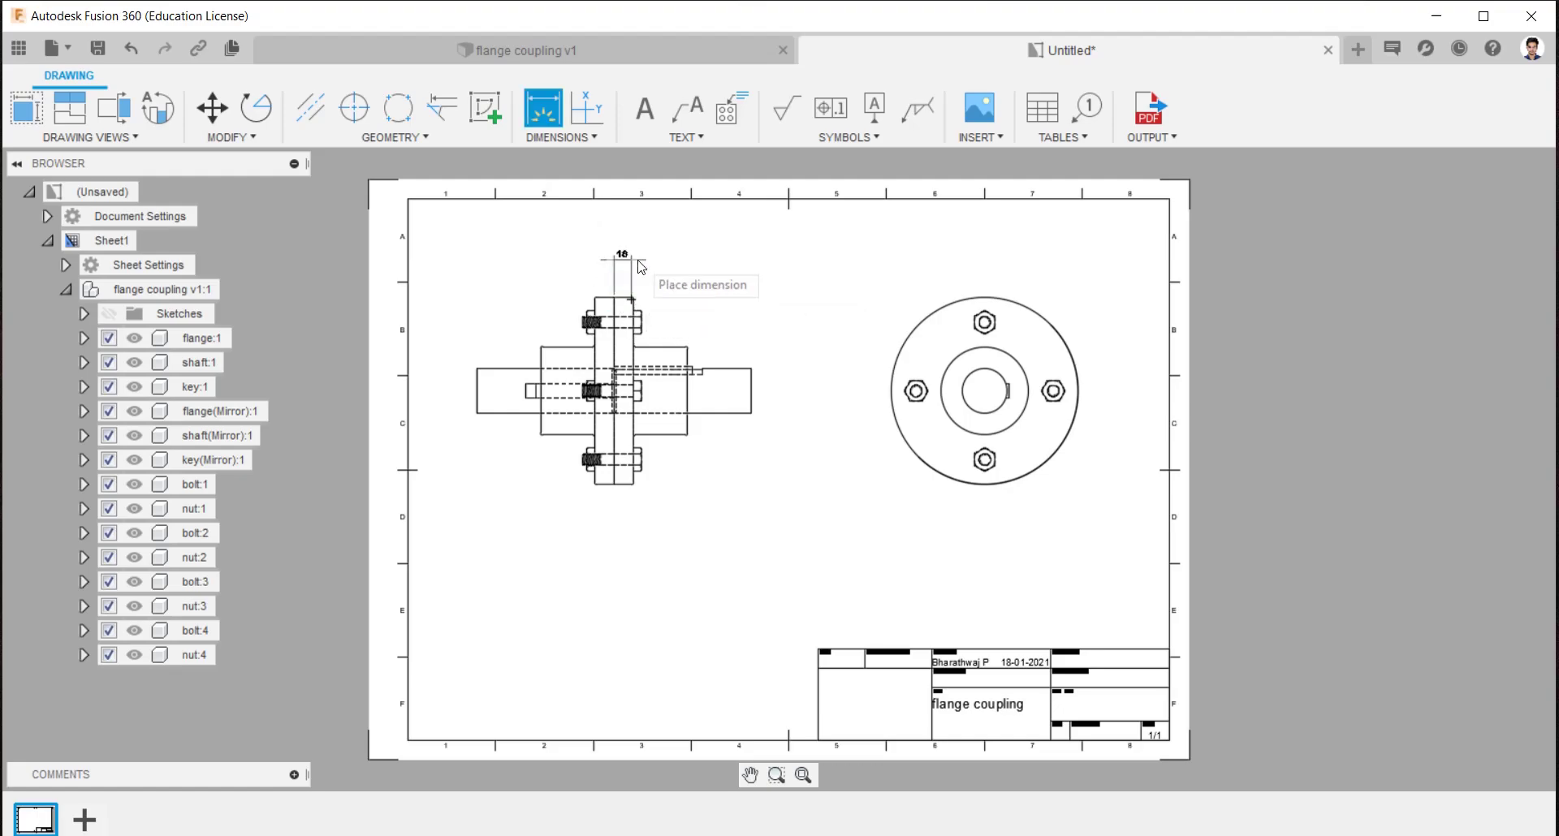
scroll(618, 311, "up", 2)
scroll(619, 310, "up", 3)
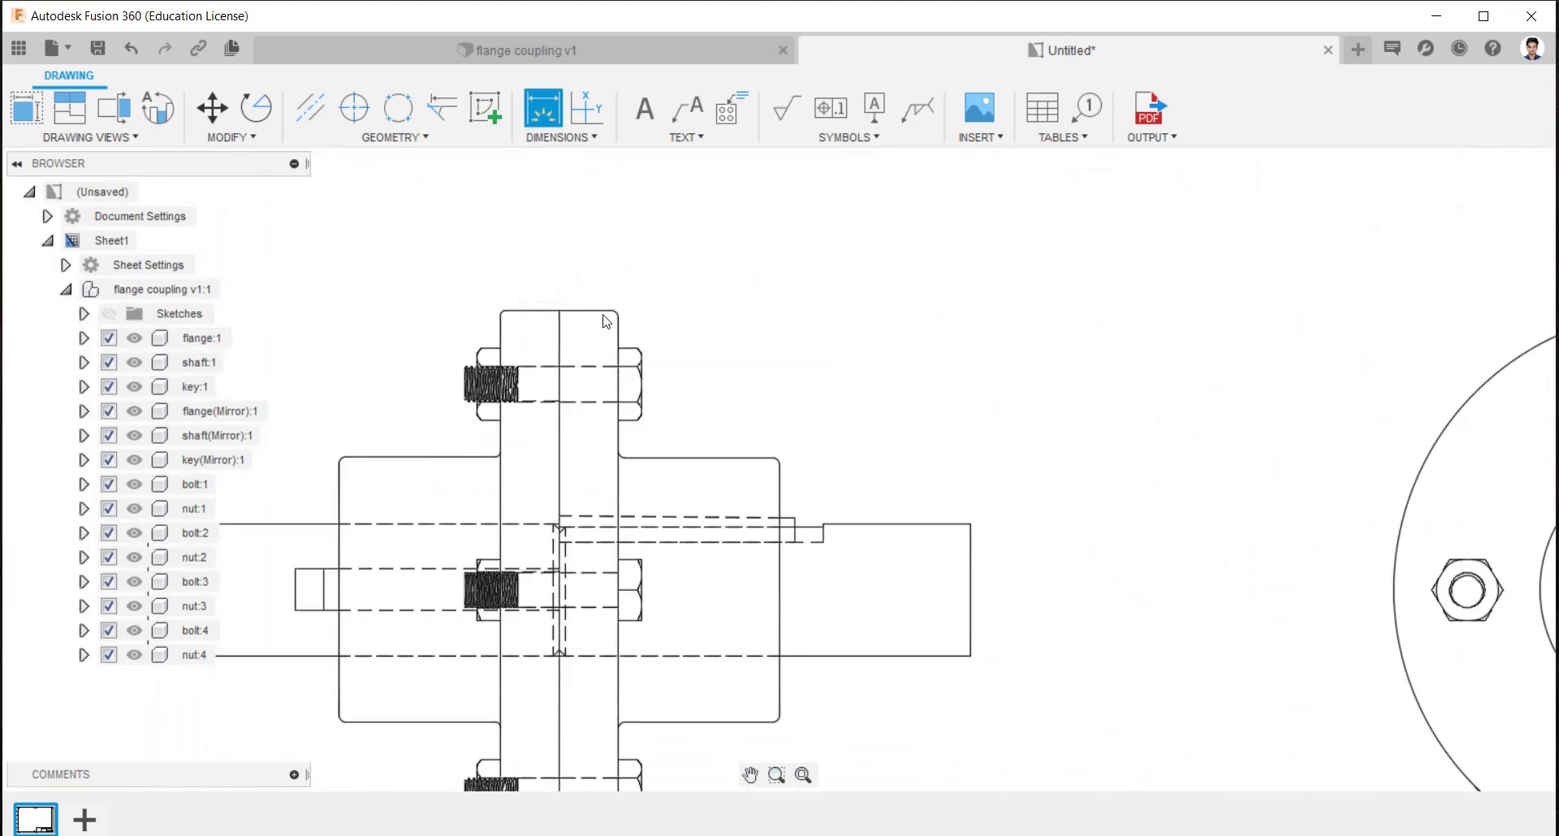
left_click(605, 251)
scroll(739, 455, "down", 2)
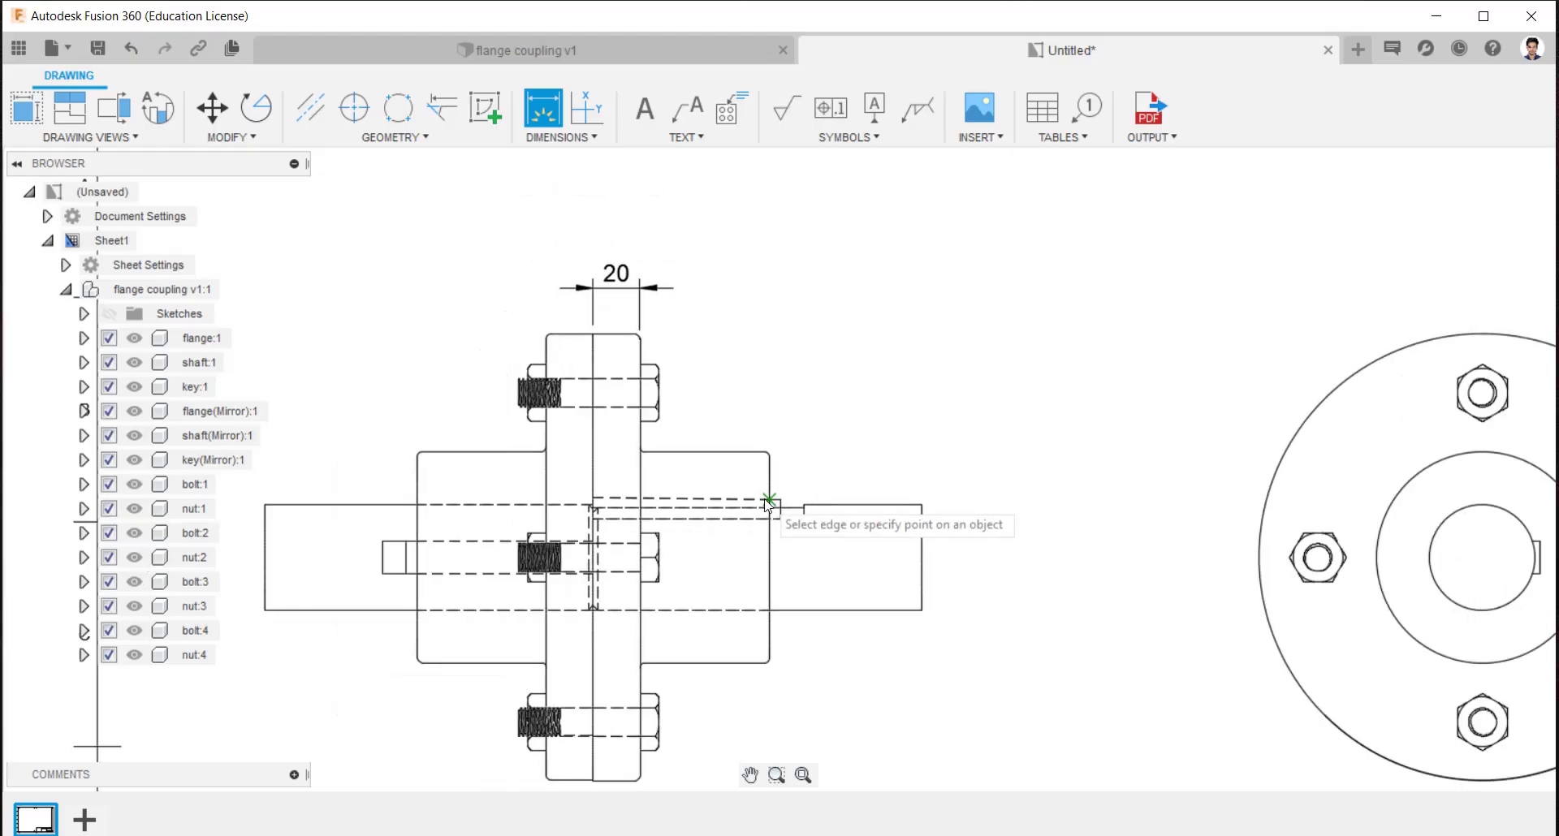
left_click(382, 558)
left_click(305, 528)
scroll(463, 572, "down", 2)
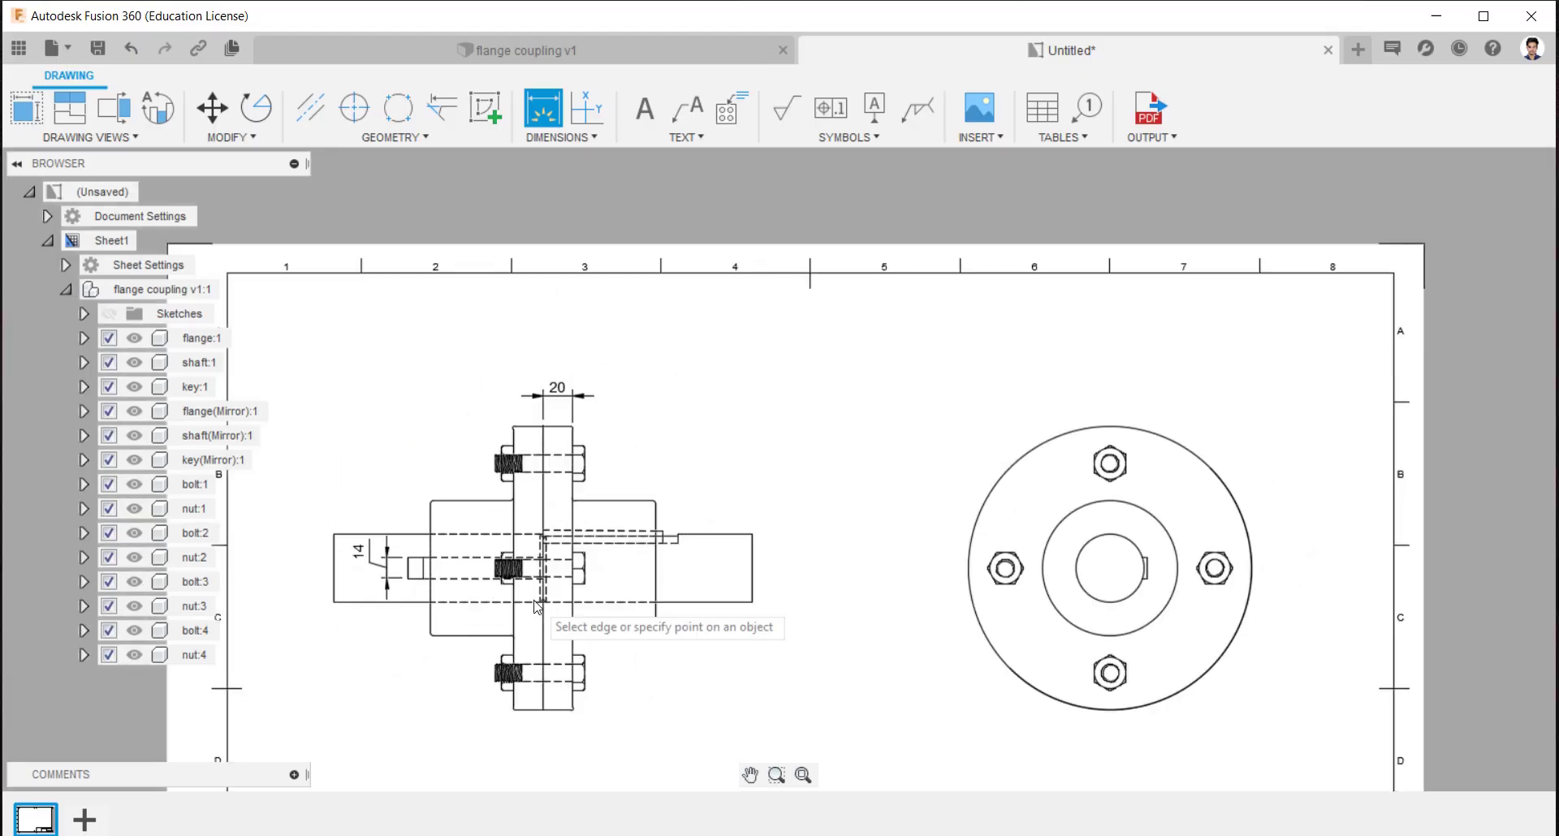
Add the Ø45 bore, Ø90 and Ø190 outer diameters on the end view
left_click(1119, 536)
left_click(924, 446)
left_click(1169, 524)
left_click(1263, 444)
left_click(1248, 520)
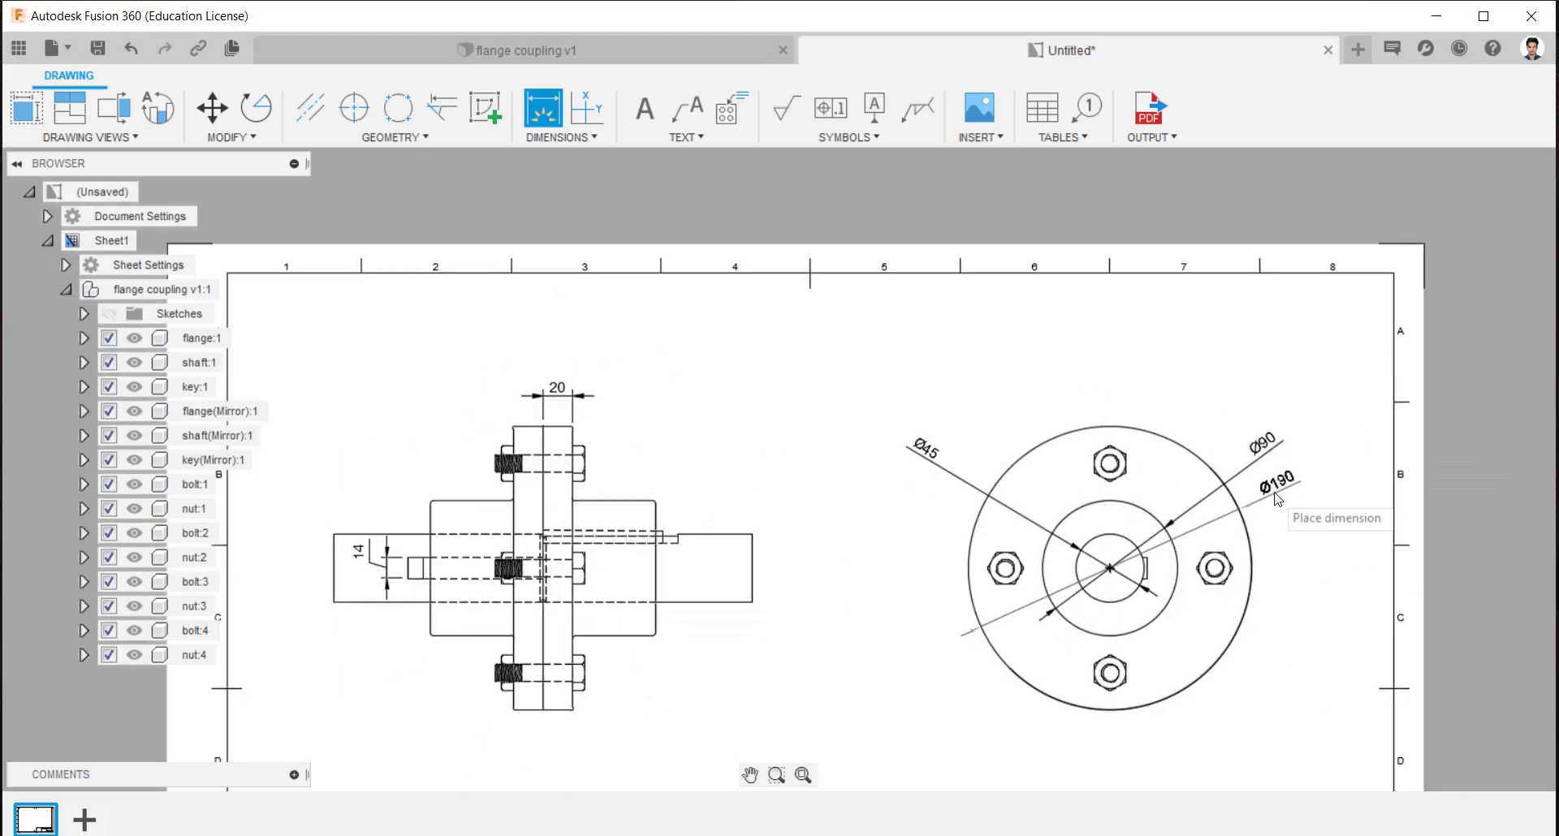
left_click(1301, 496)
Dimension the key slot width as 8.2, placed to the right
scroll(715, 552, "up", 3)
left_click(715, 534)
left_click(642, 542)
left_click(755, 520)
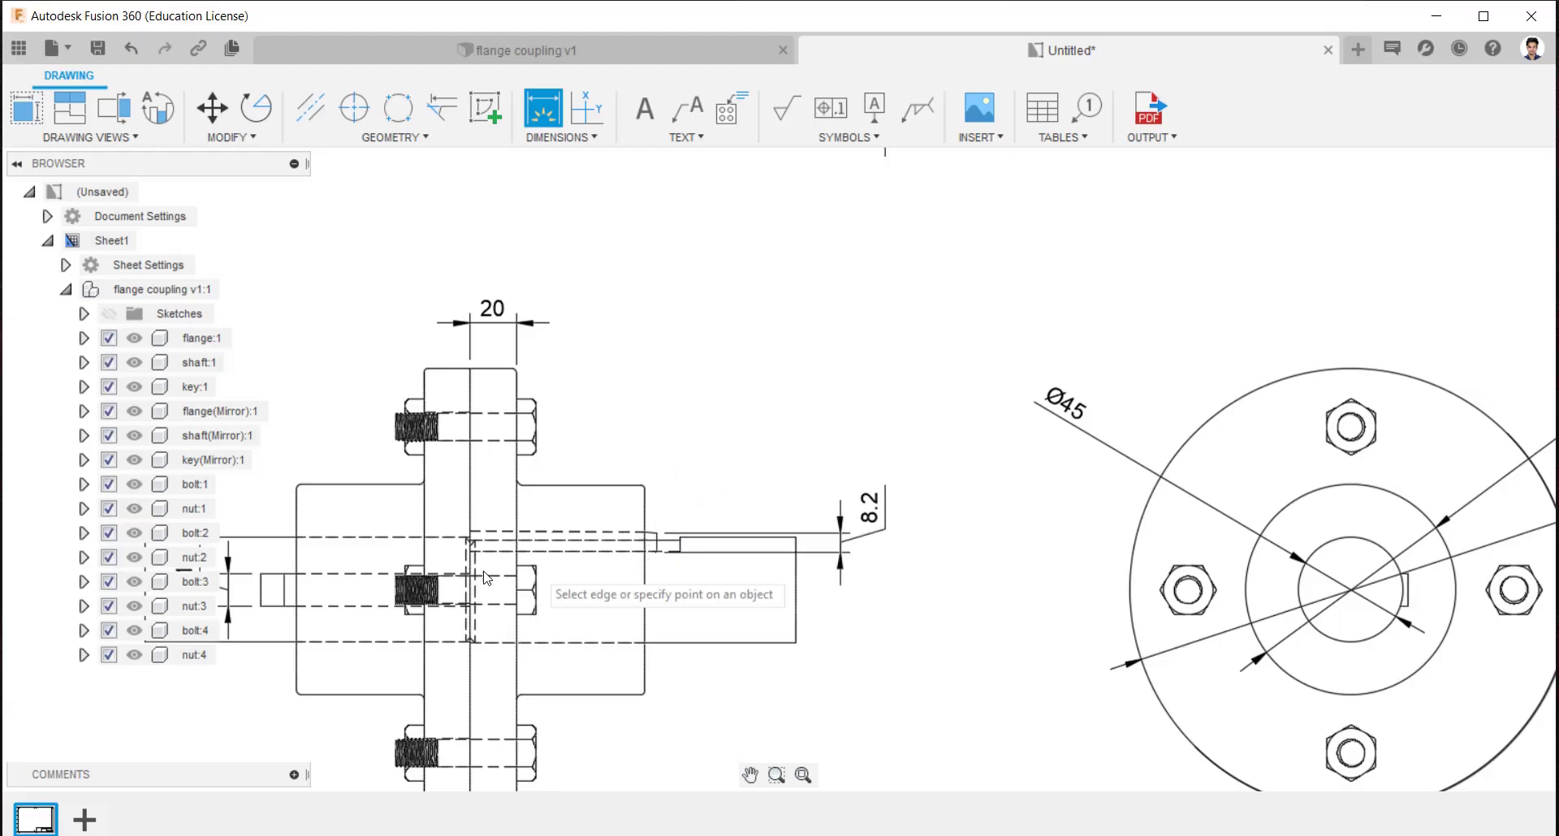
scroll(617, 513, "down", 2)
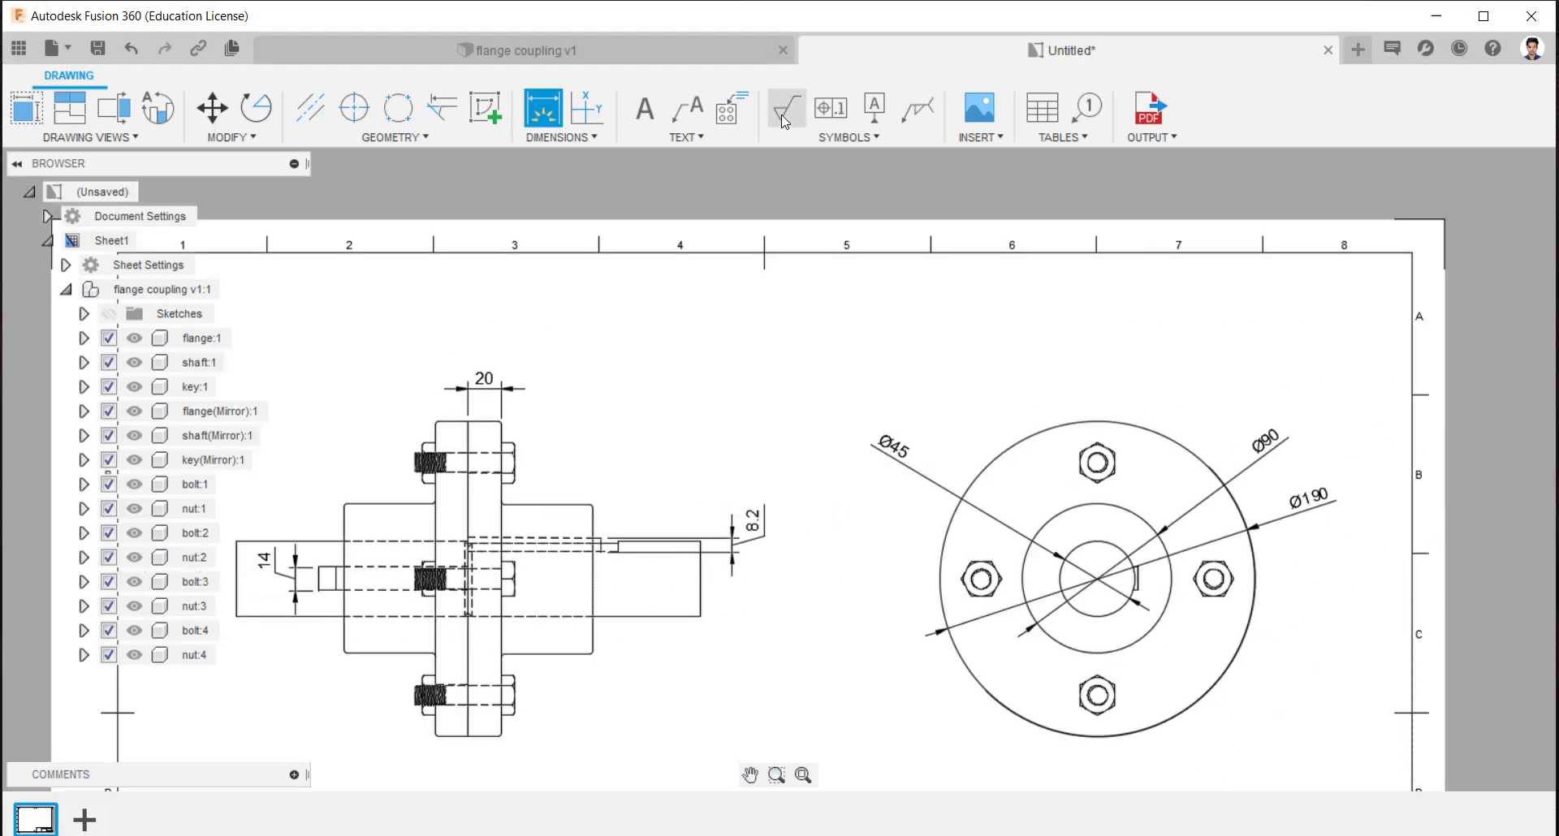
Add a leader note '4-M12 BOLT AND NUT' pointing to the top bolt, text up-left of it
left_click(688, 108)
left_click(1508, 257)
left_click(688, 108)
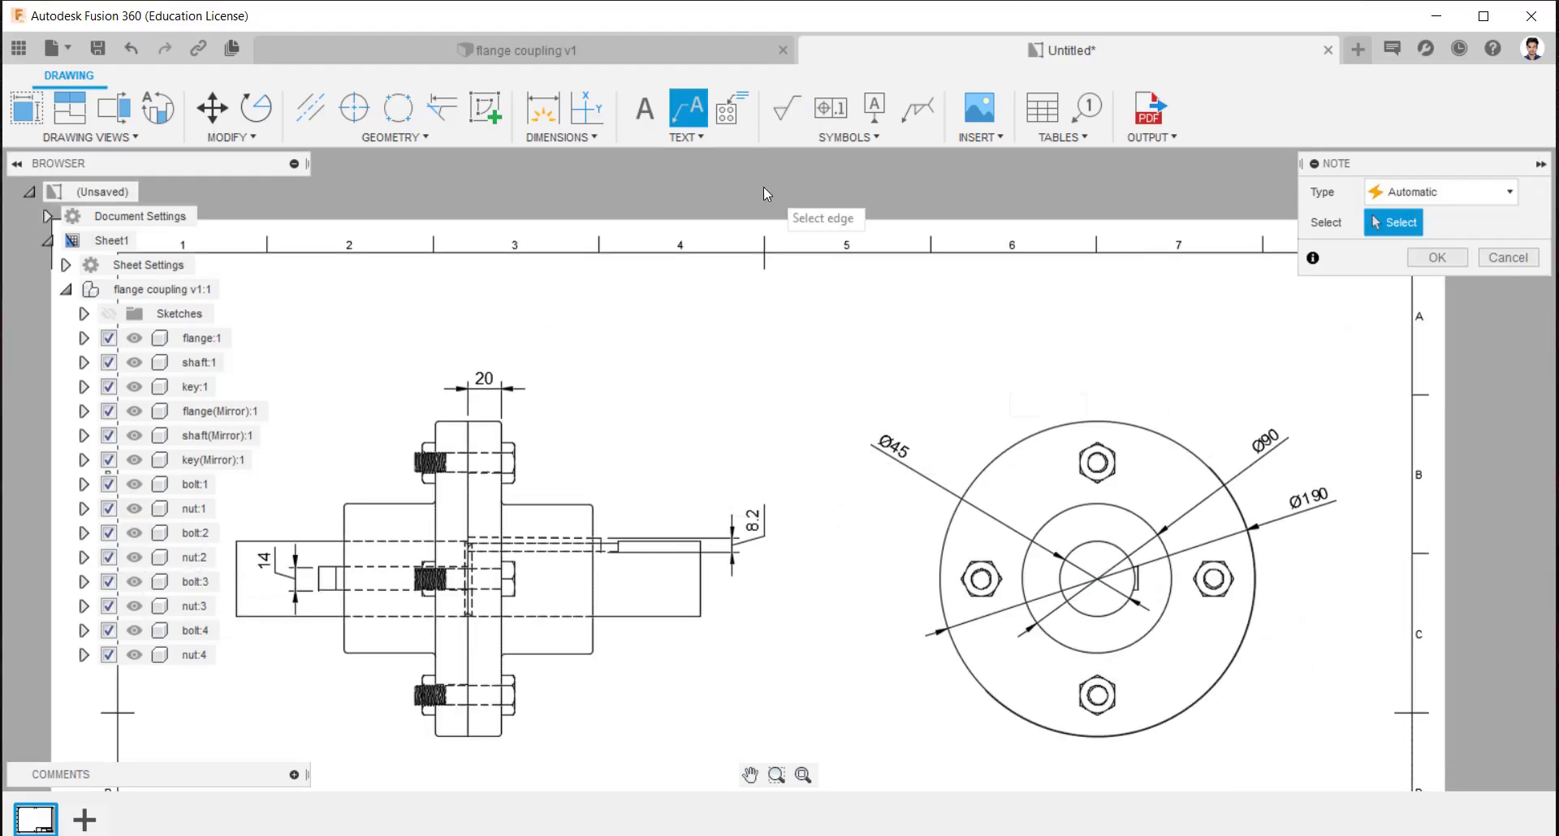
scroll(1100, 453, "up", 2)
left_click(1080, 442)
left_click(979, 307)
type("m")
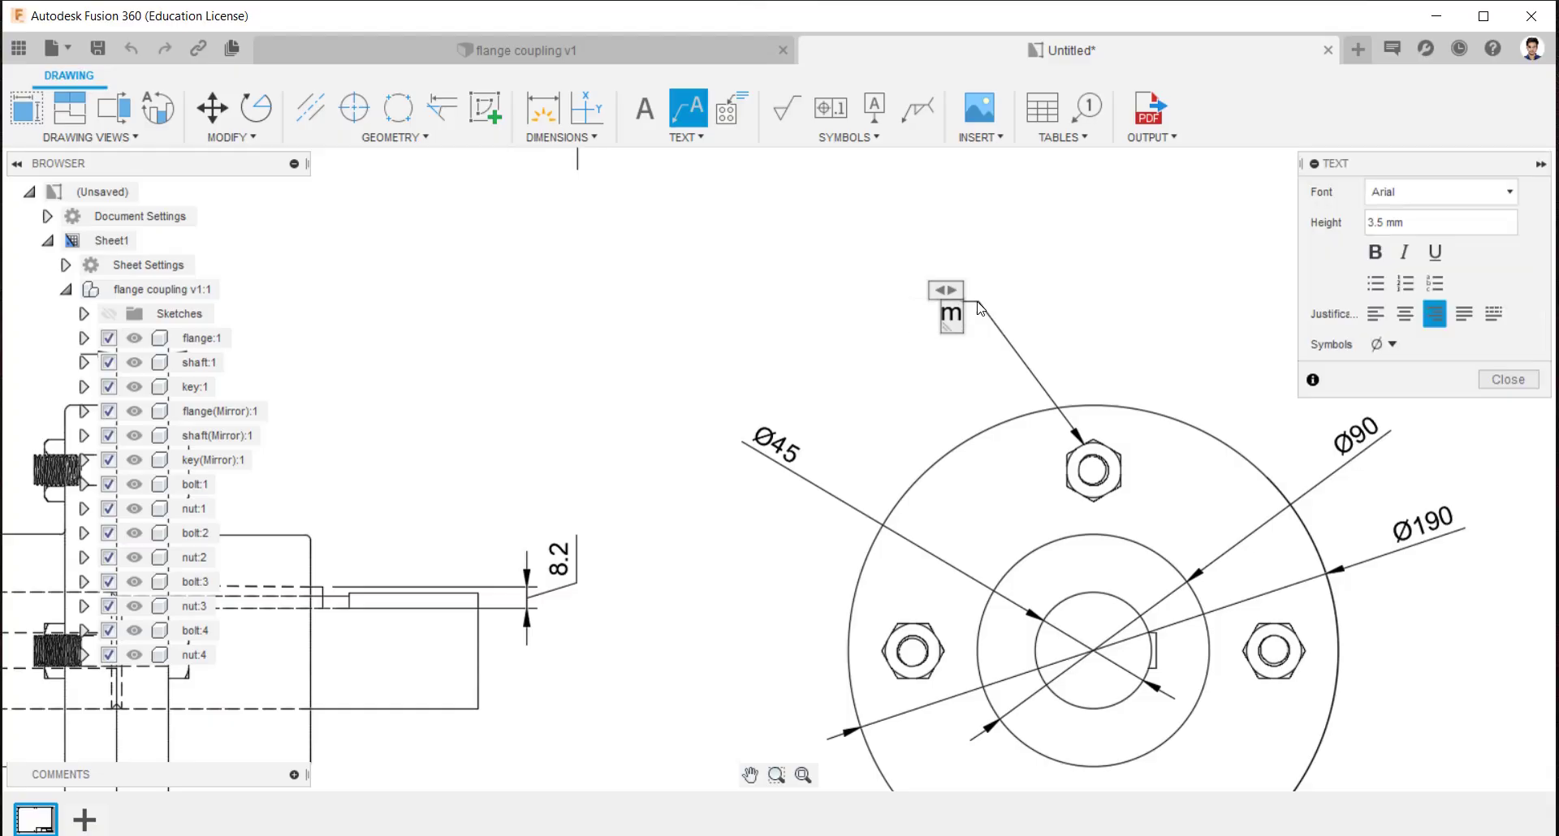
type("M12 BOLT AND N")
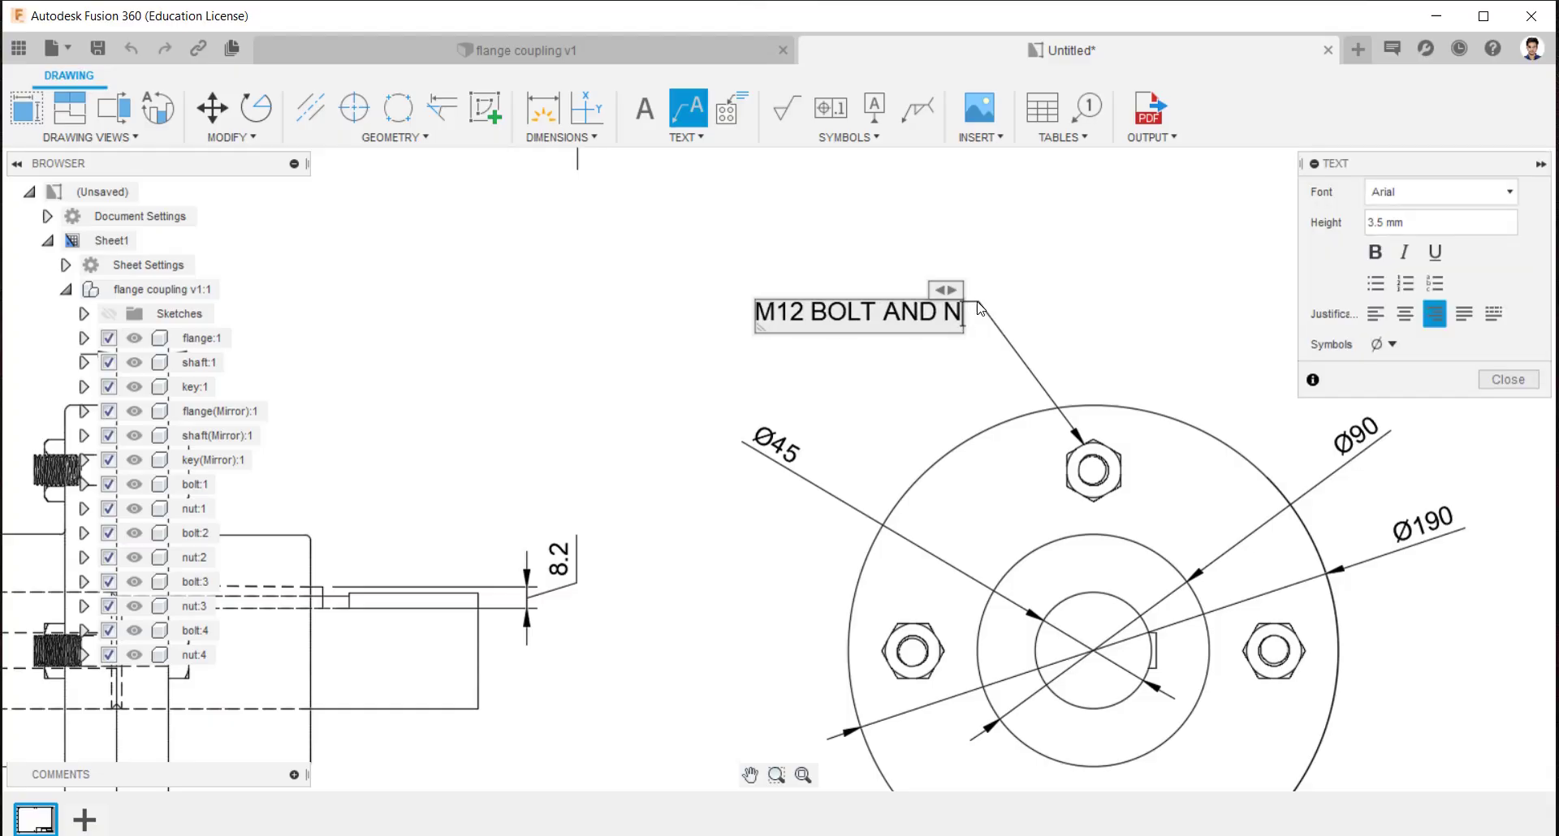
type("UT4-")
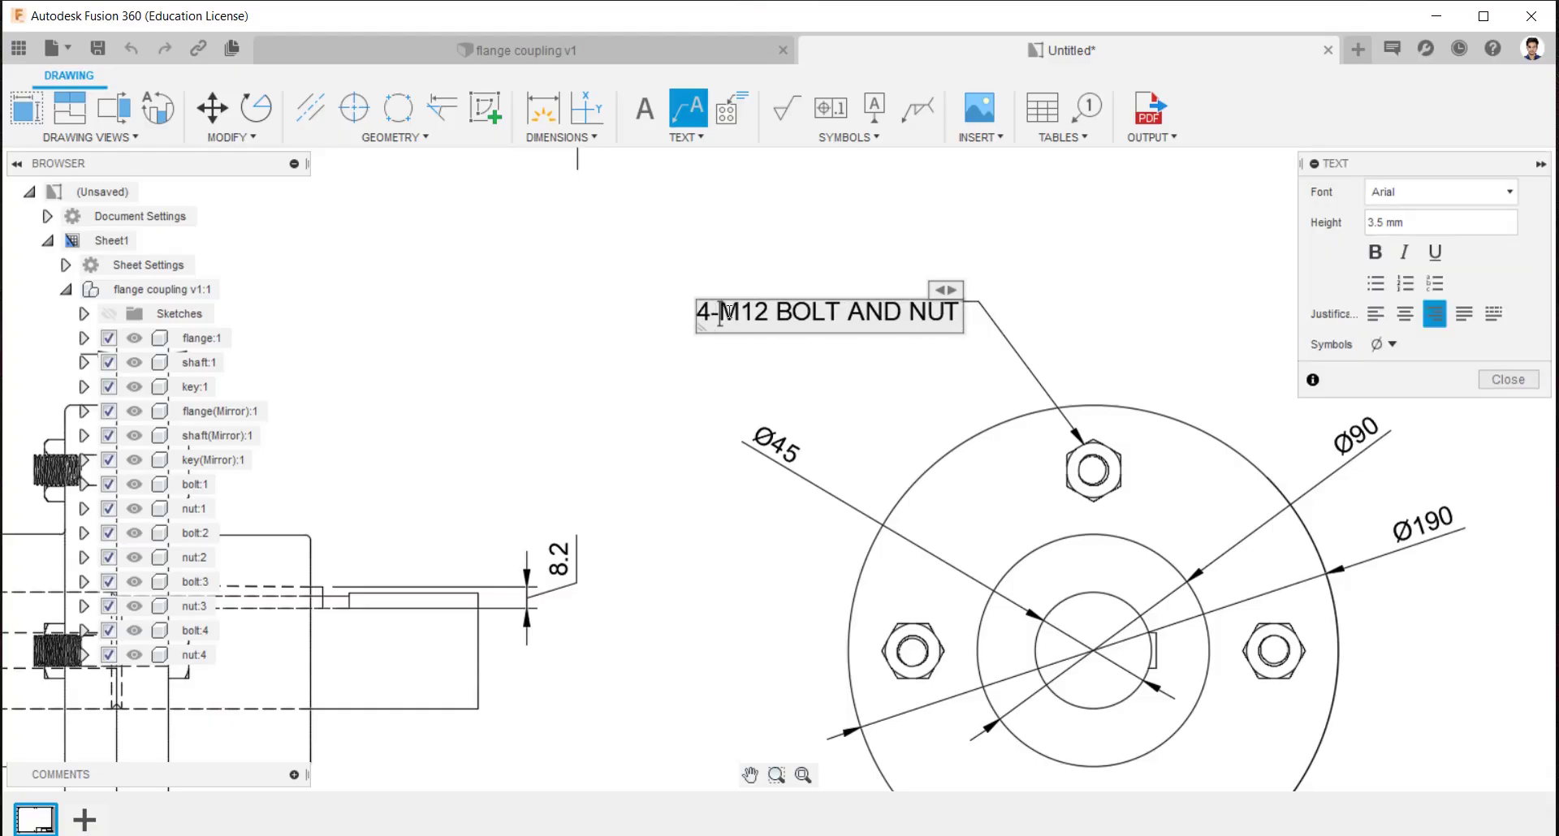
left_click(1508, 379)
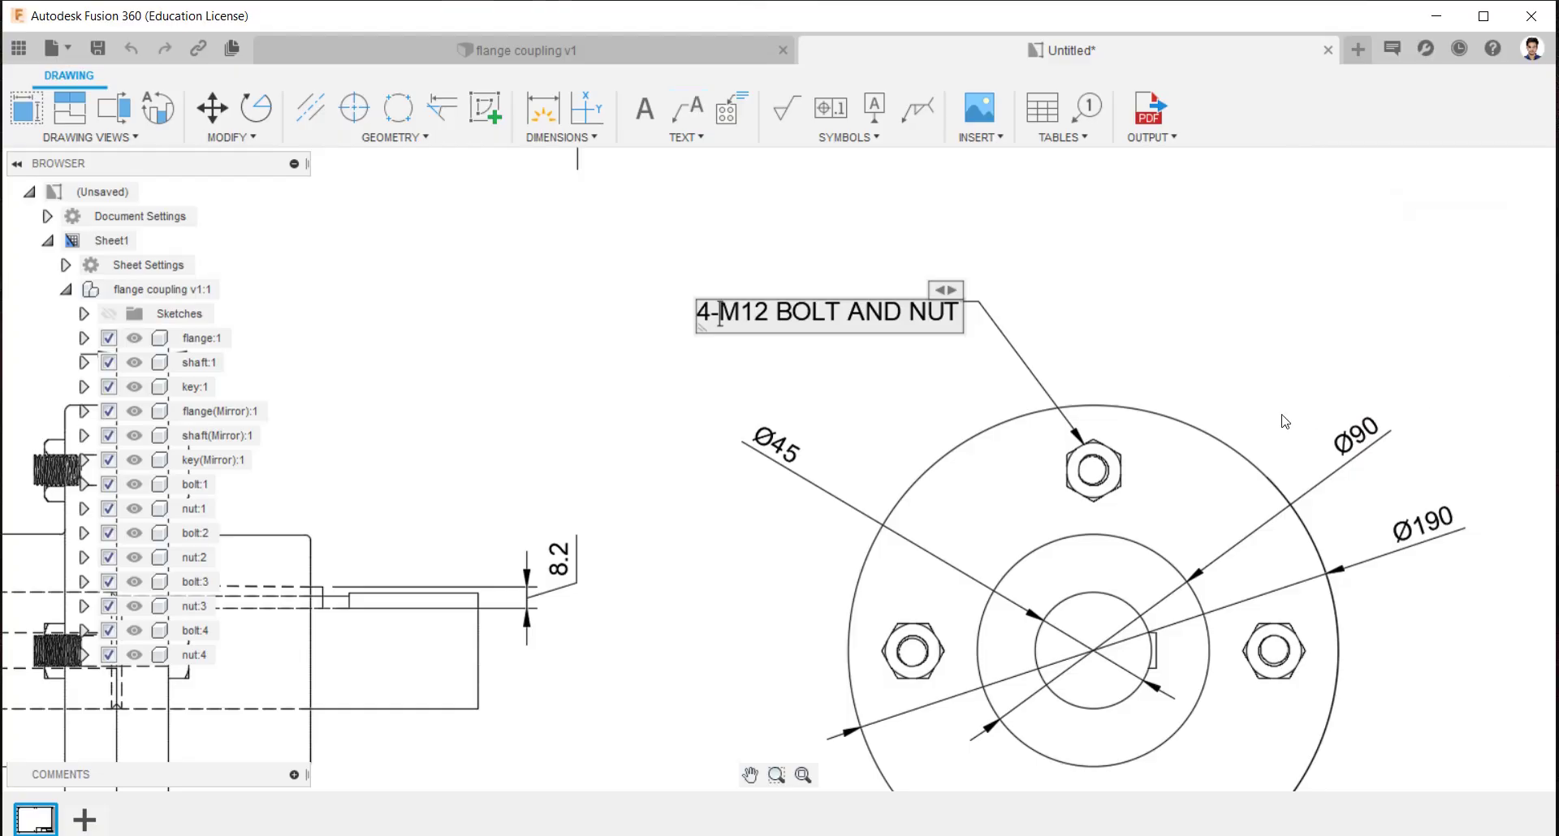
Open the title block for editing and enter MECHANICAL in the Dept field
scroll(1203, 376, "down", 5)
scroll(1052, 552, "up", 6)
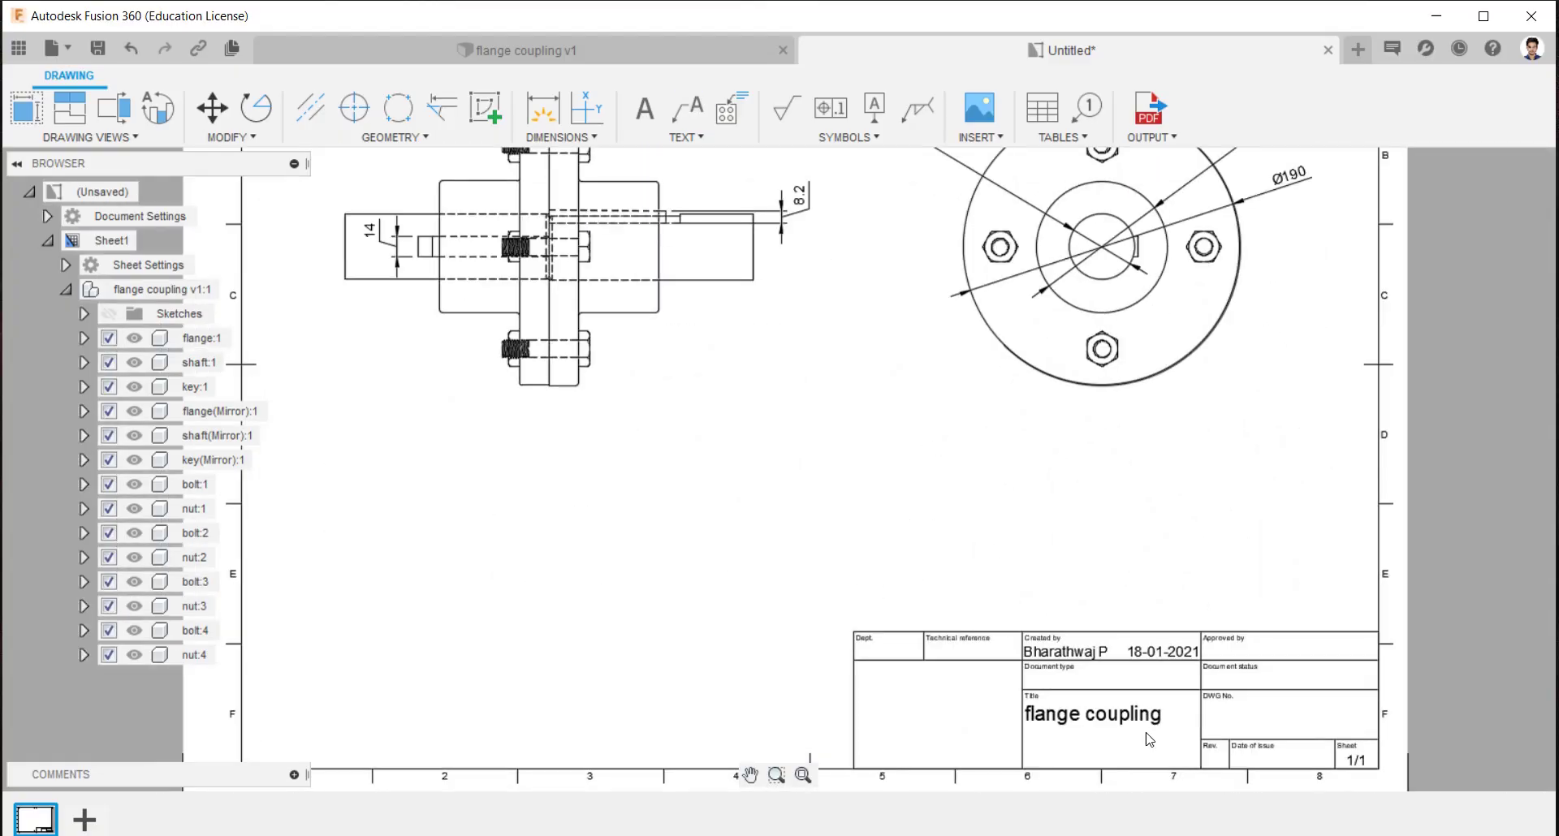
scroll(675, 425, "down", 3)
scroll(644, 349, "up", 4)
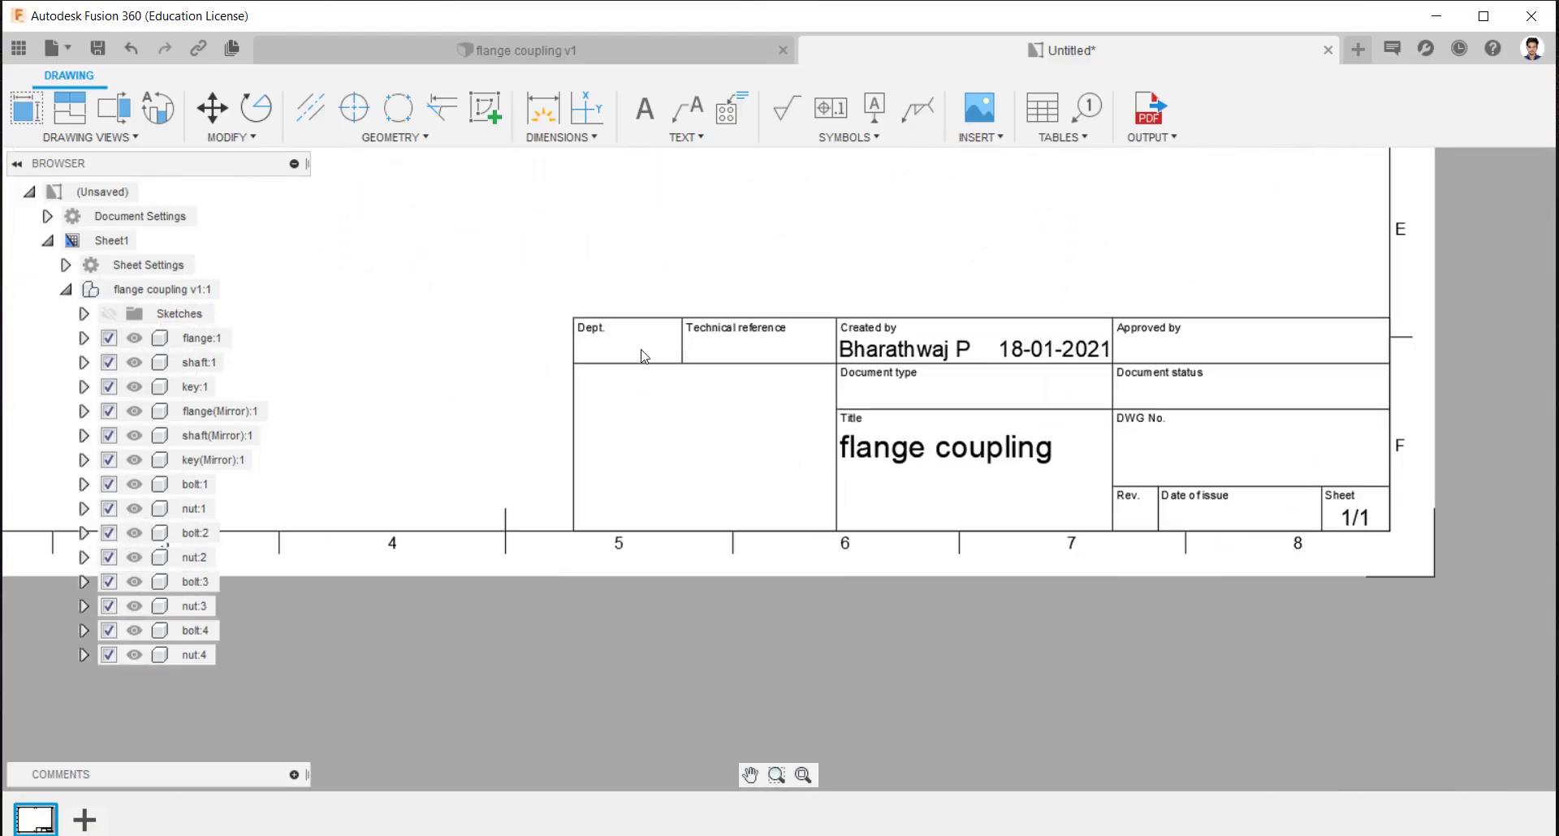
double_click(697, 358)
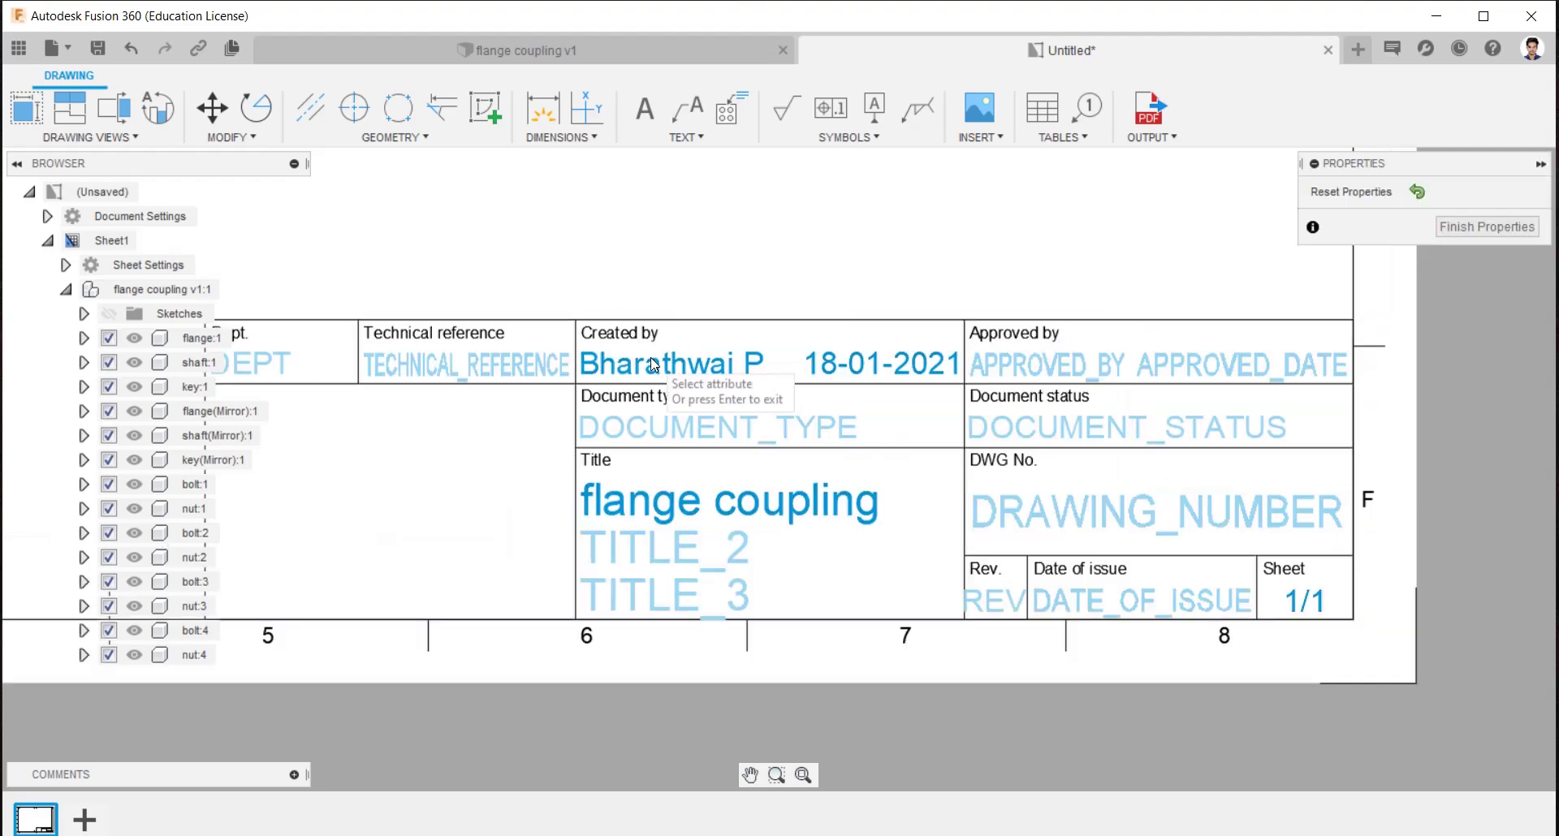
left_click(408, 376)
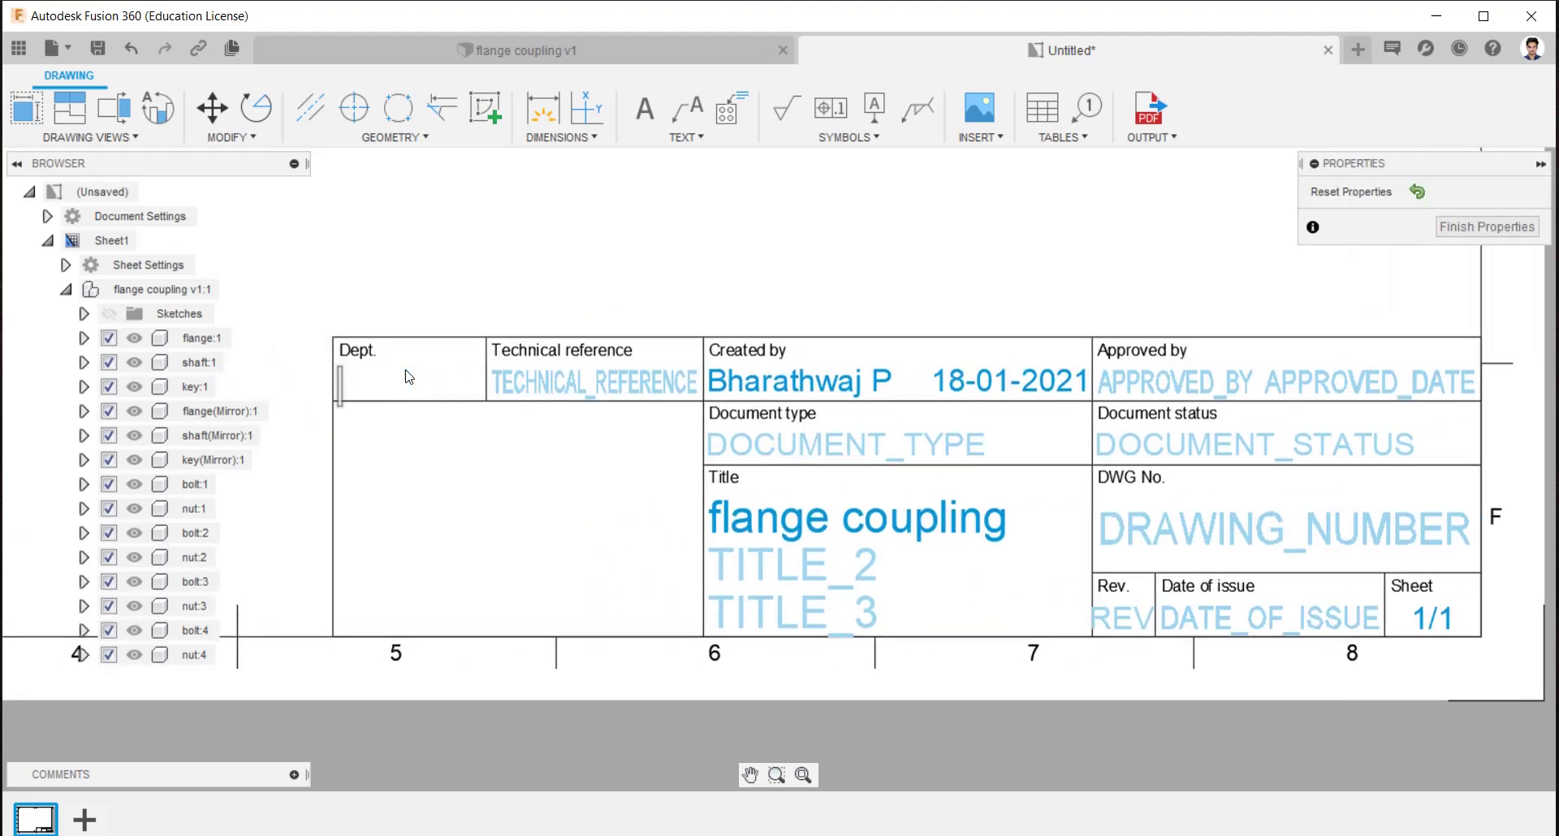
type("MECHANICA")
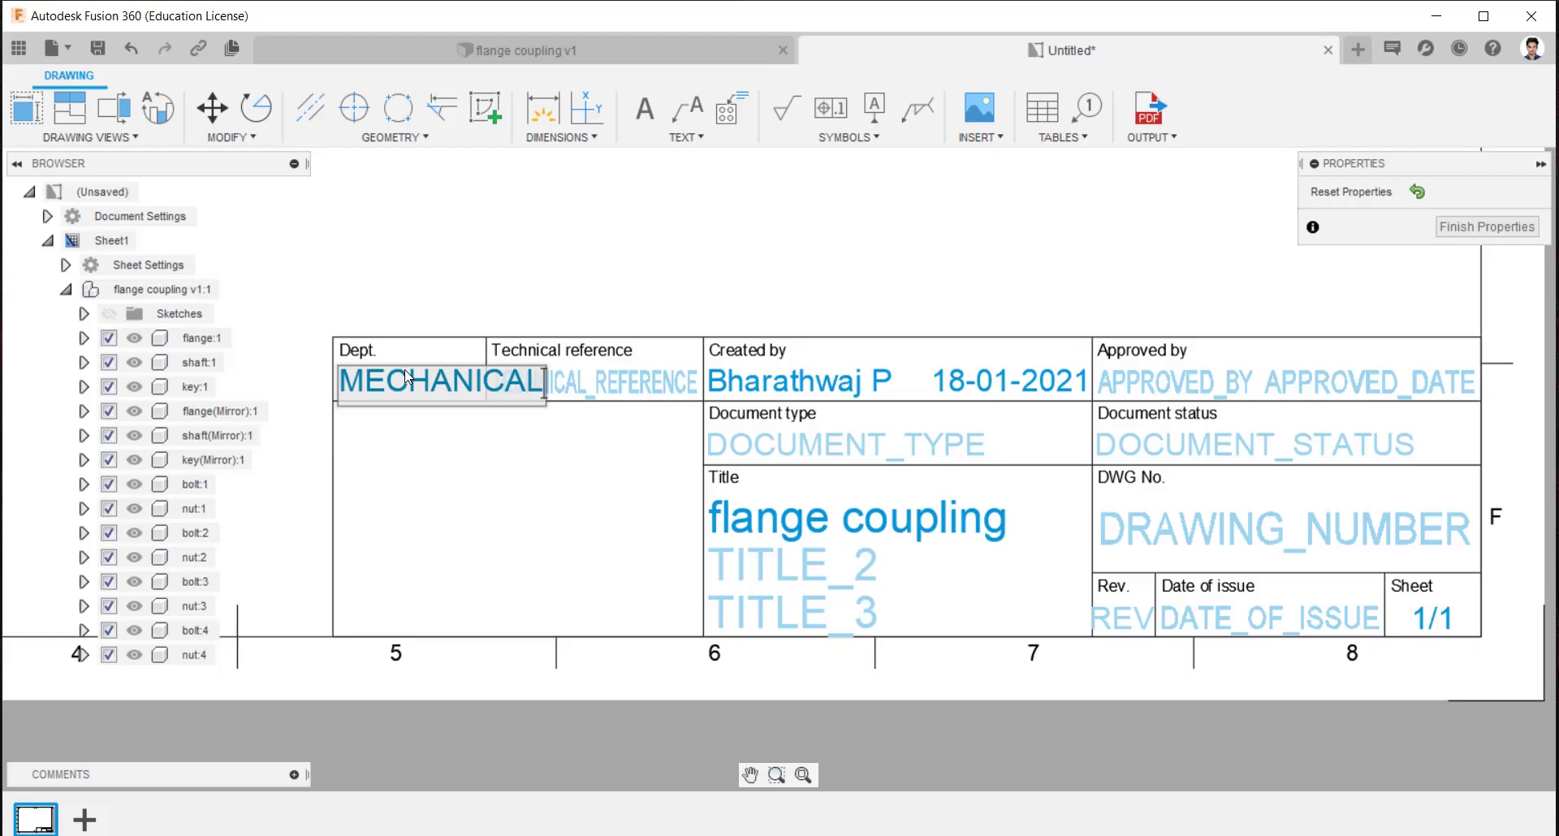
type("L")
Step through the Technical reference, Approved by and DWG No. fields, leaving their defaults
left_click(602, 424)
left_click(666, 386)
left_click(1177, 397)
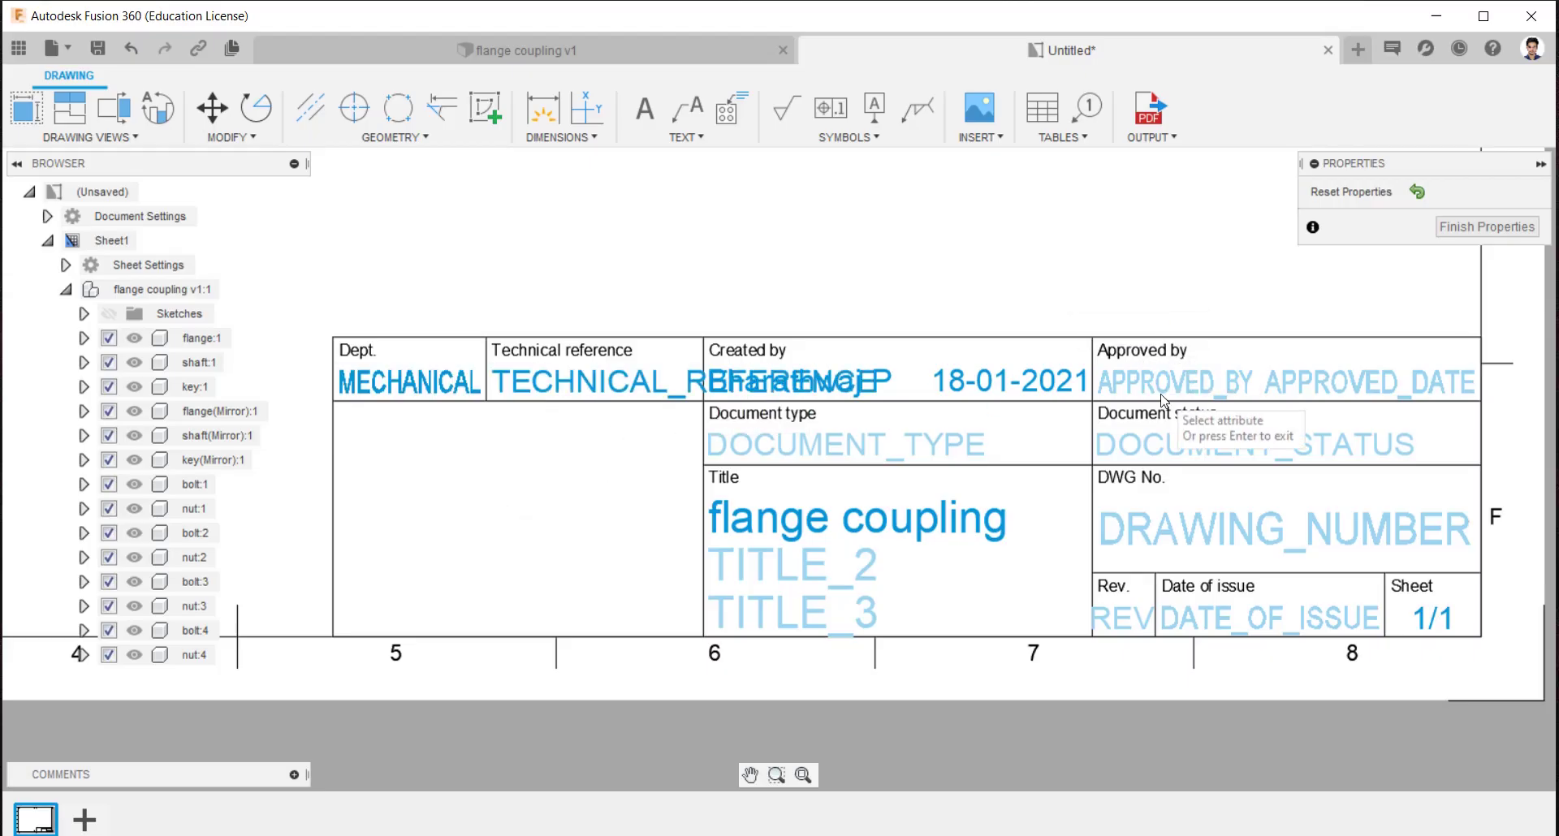
left_click(1267, 528)
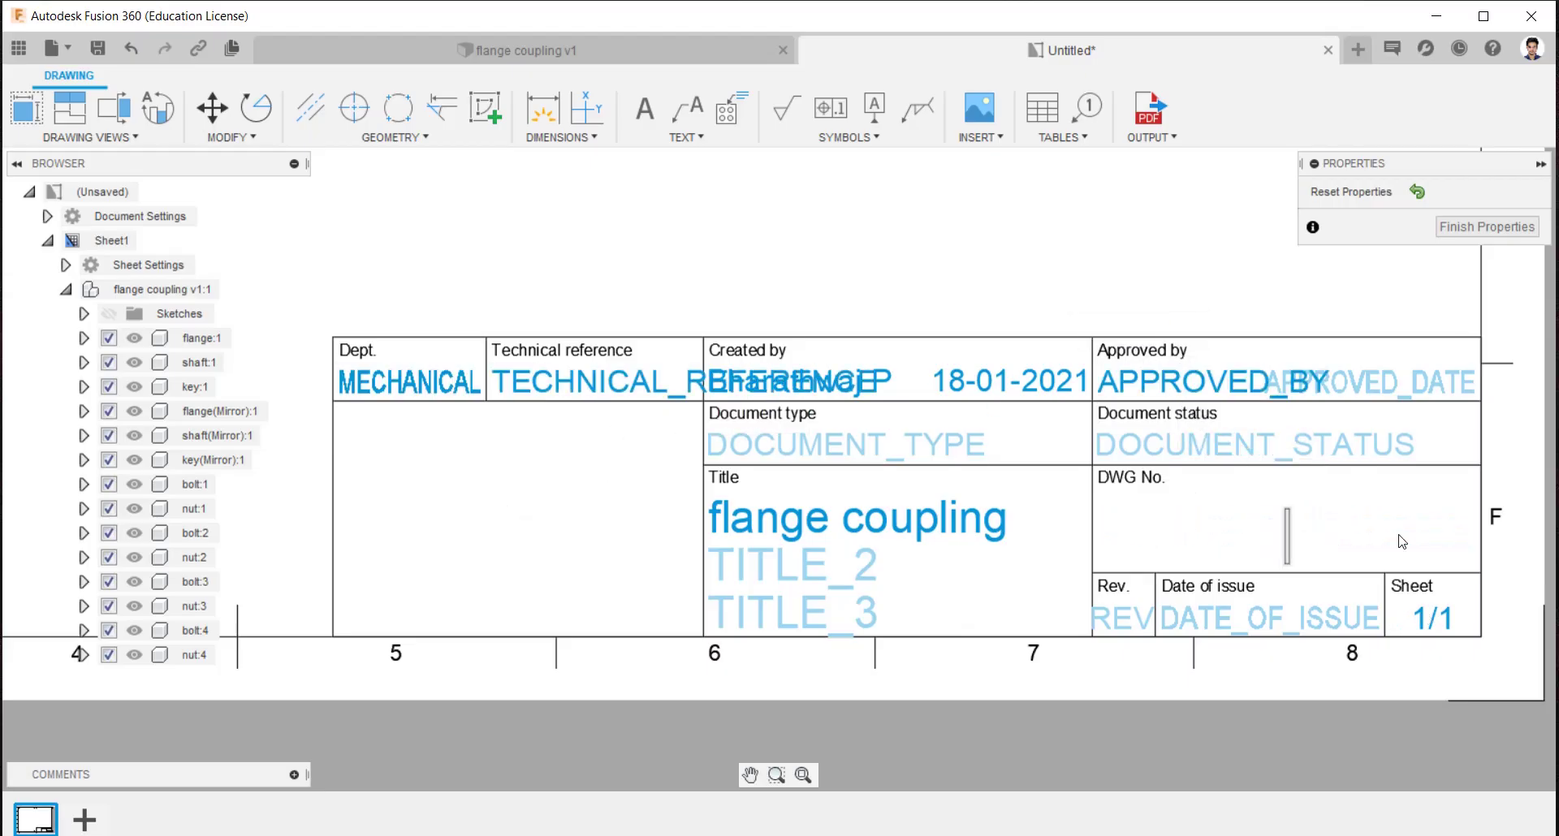
left_click(1256, 341)
scroll(1256, 341, "down", 3)
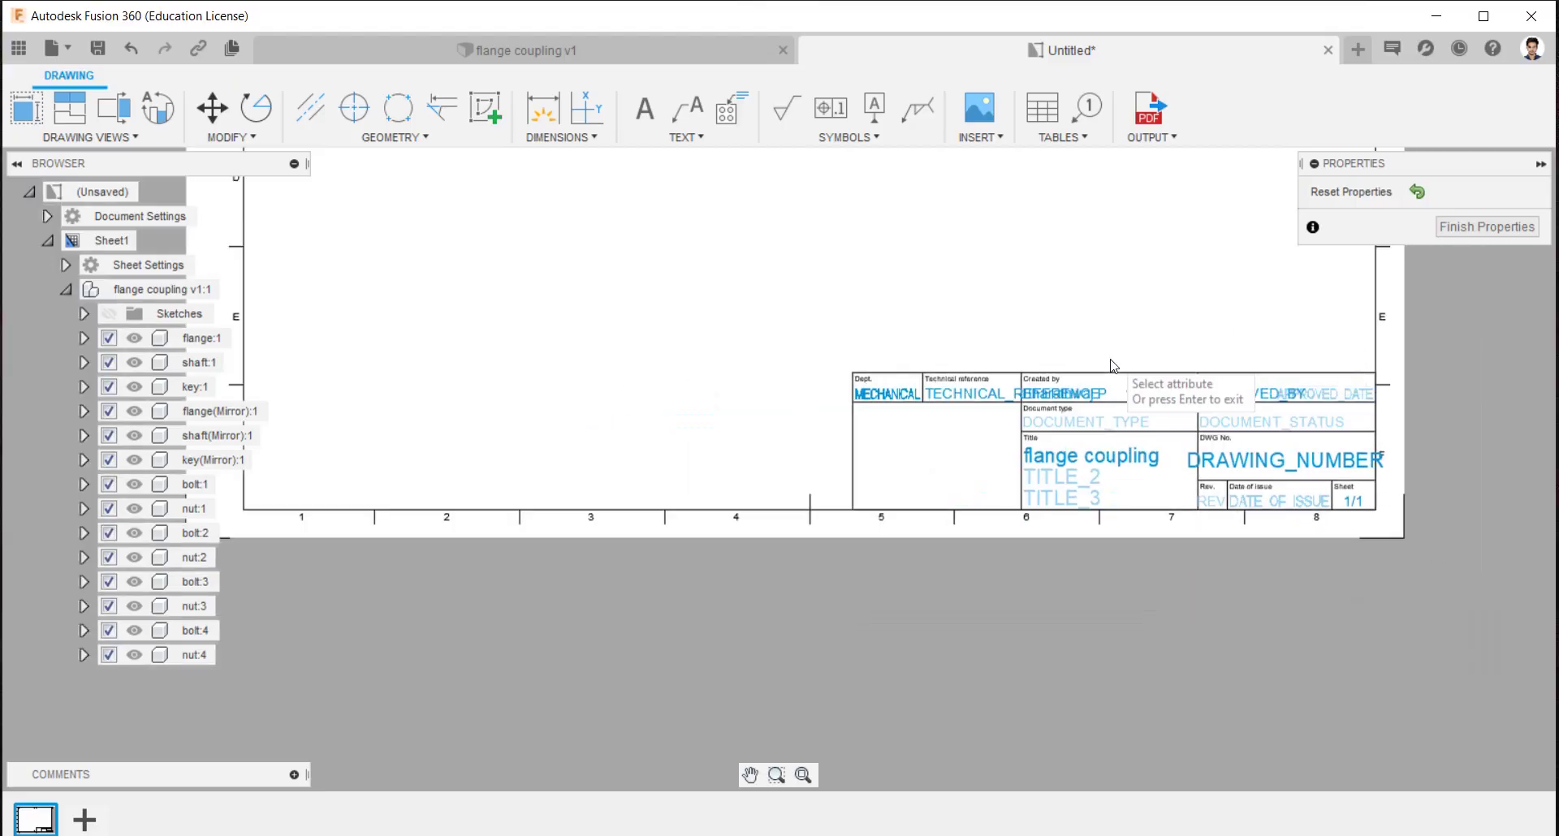
scroll(1113, 278, "down", 4)
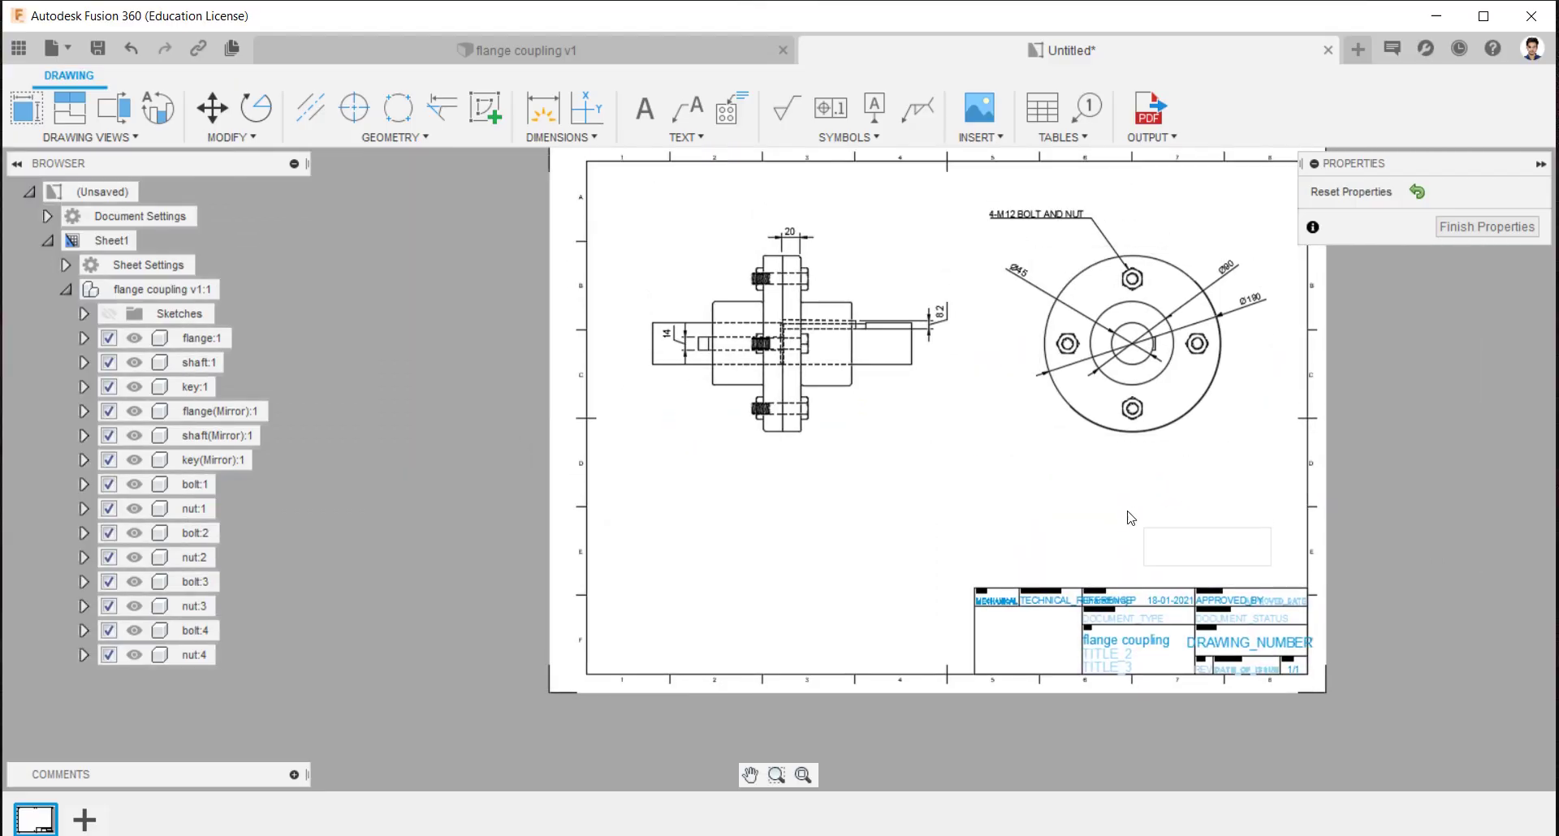
Finish the title block edits and save the drawing as 'flange coupling Drawing v1'
left_click(1462, 228)
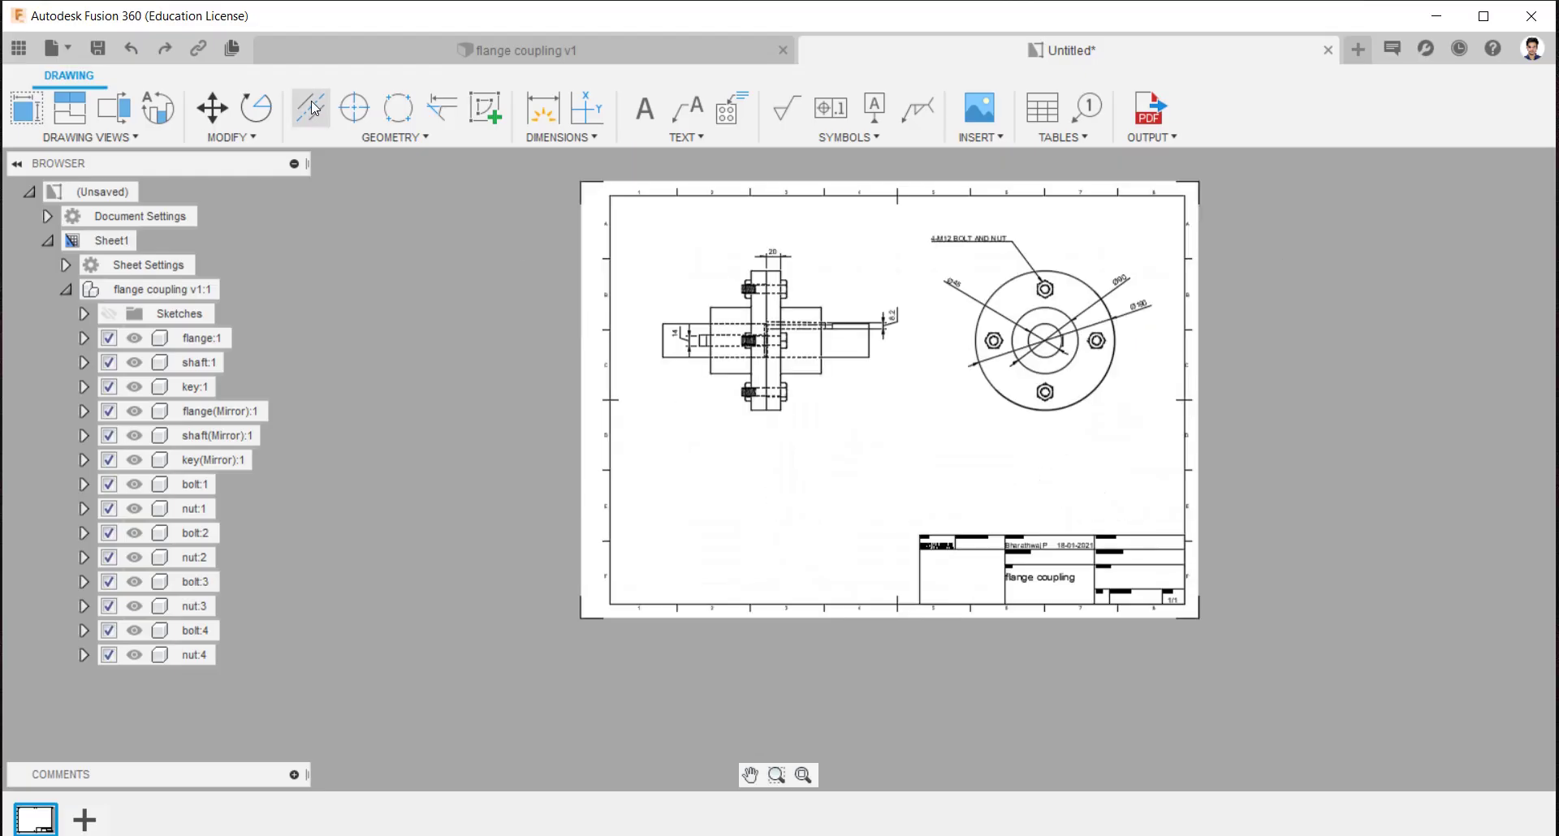
left_click(98, 48)
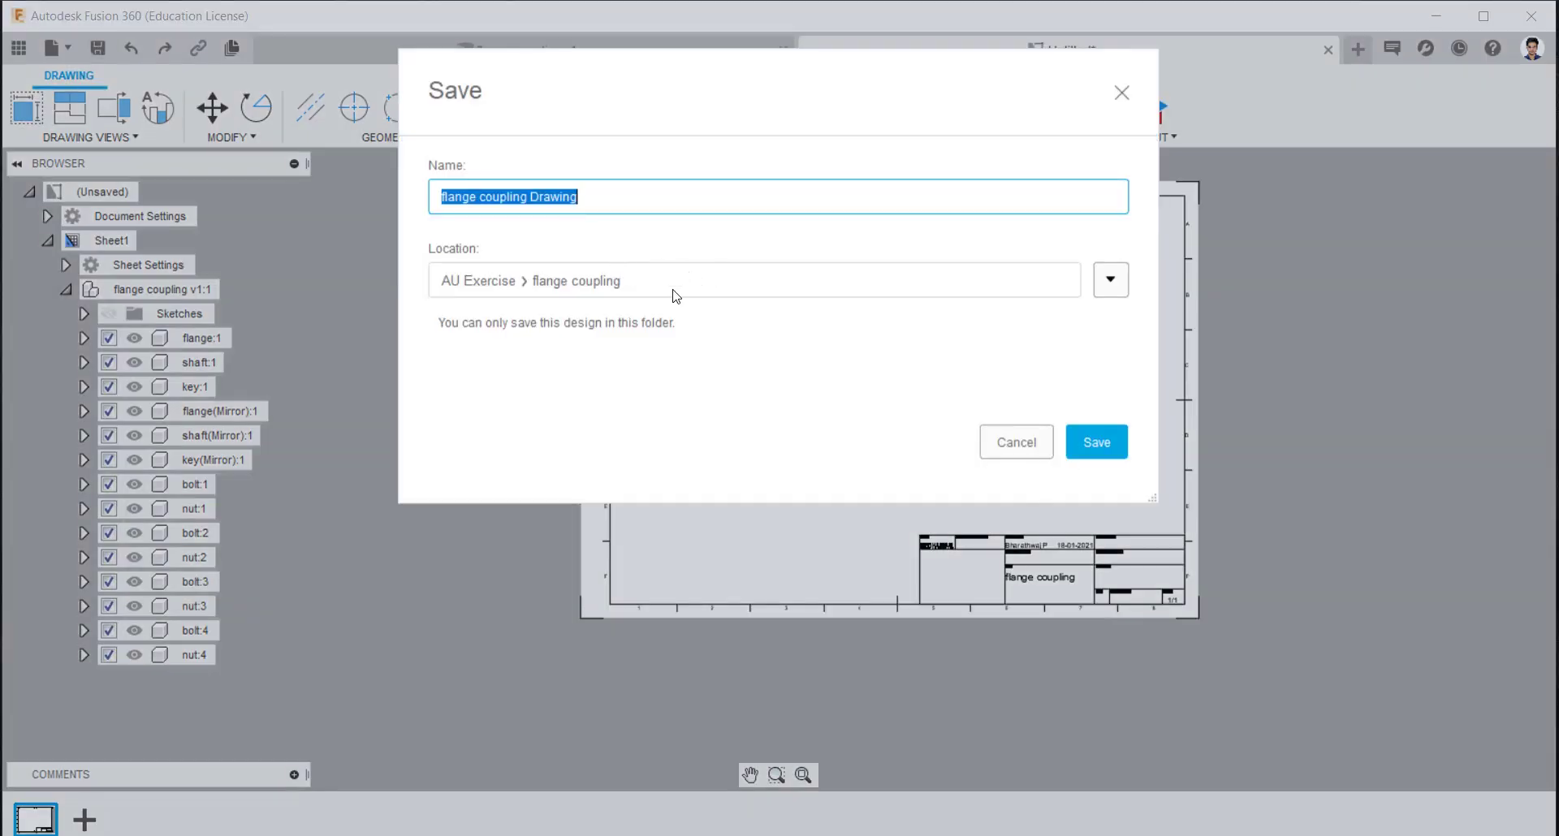
left_click(1093, 453)
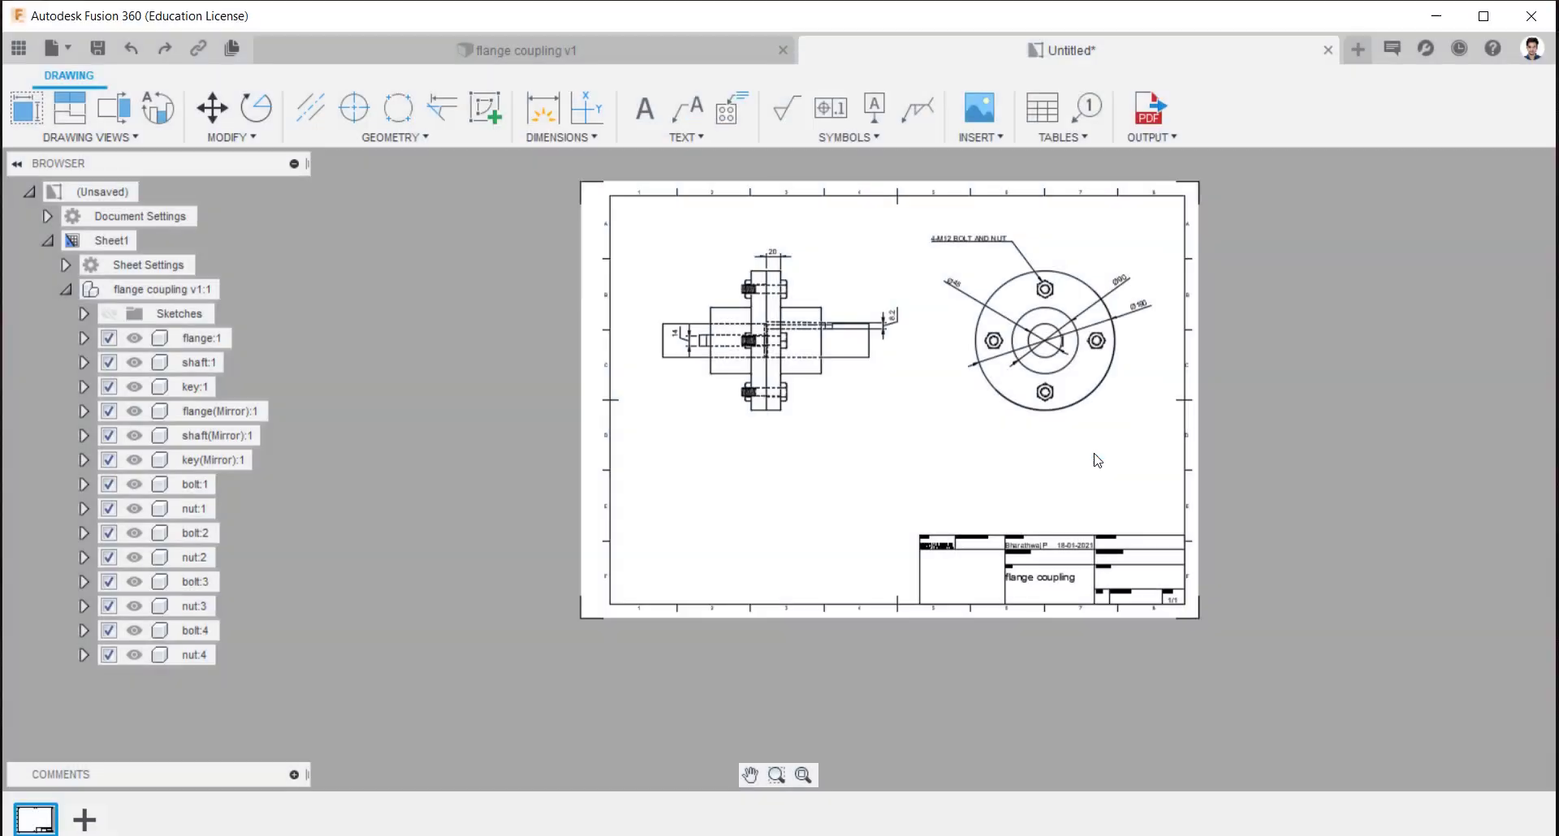
left_click(811, 773)
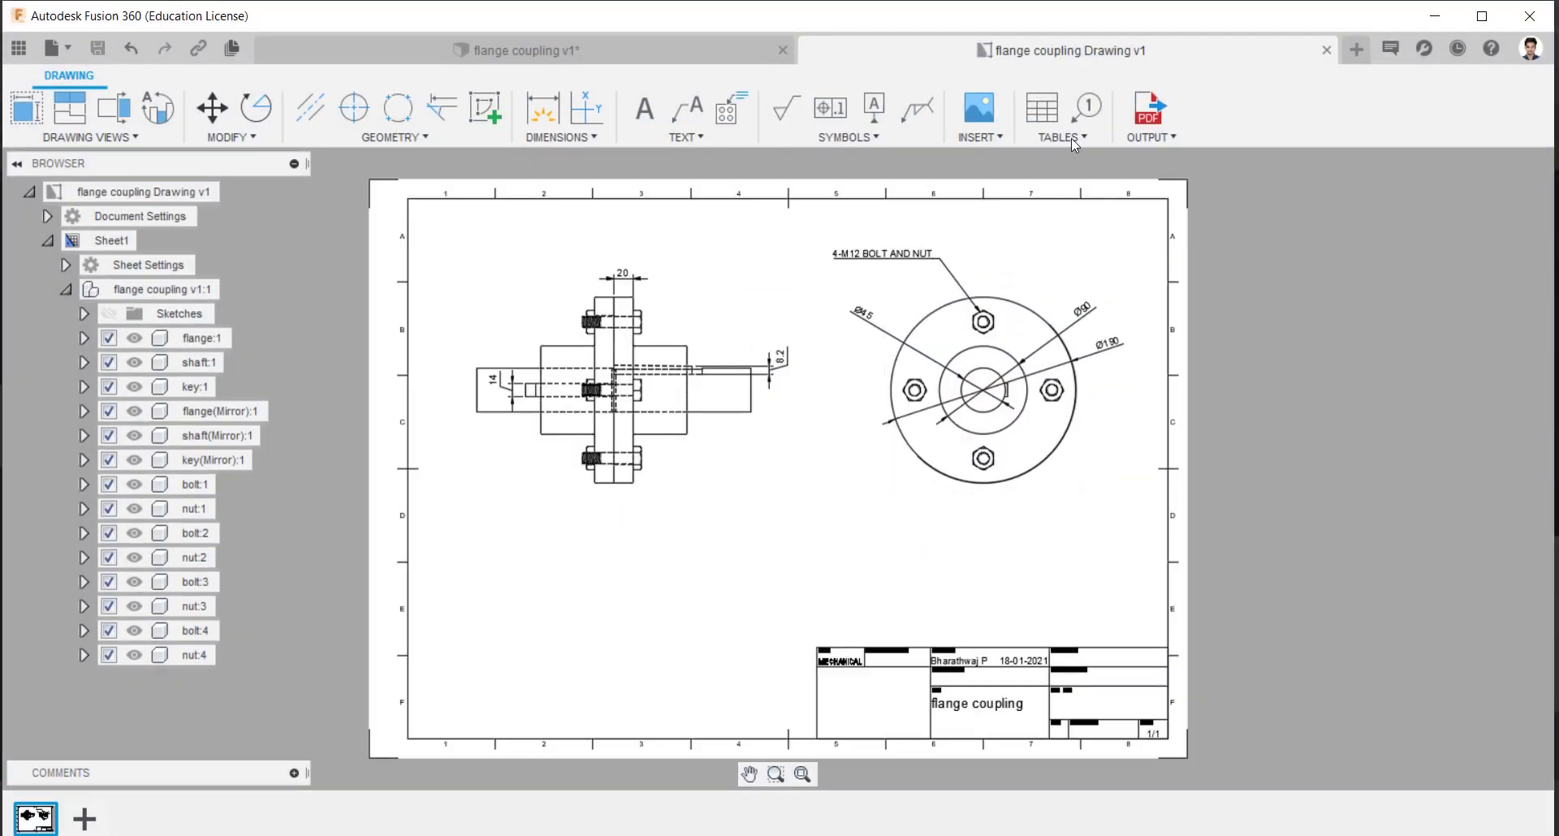
Insert a parts list at lower left showing only Item, Qty, Part Number and Material columns
left_click(1042, 109)
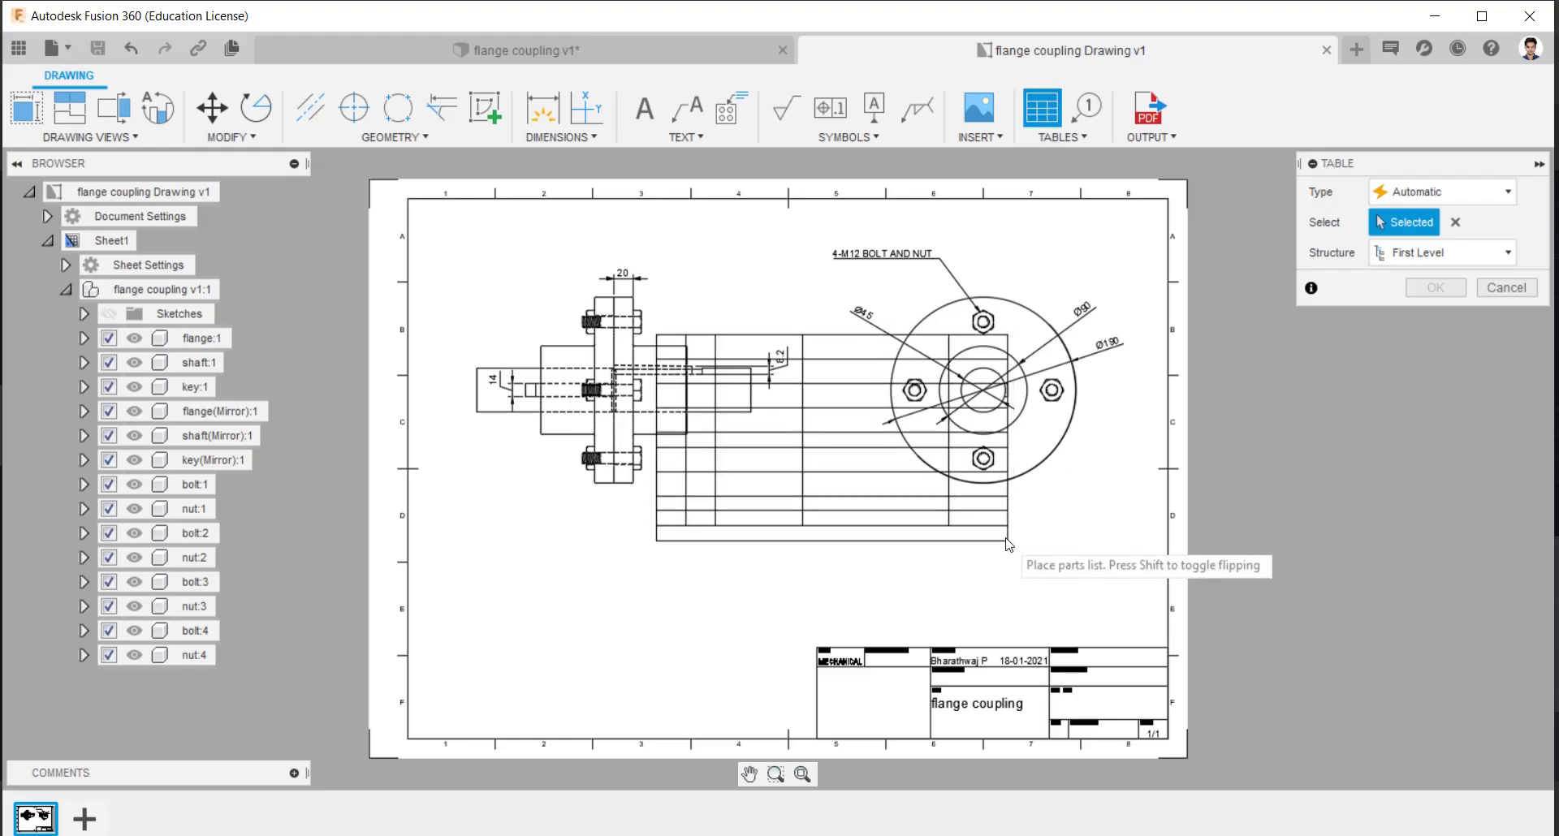
left_click(438, 719)
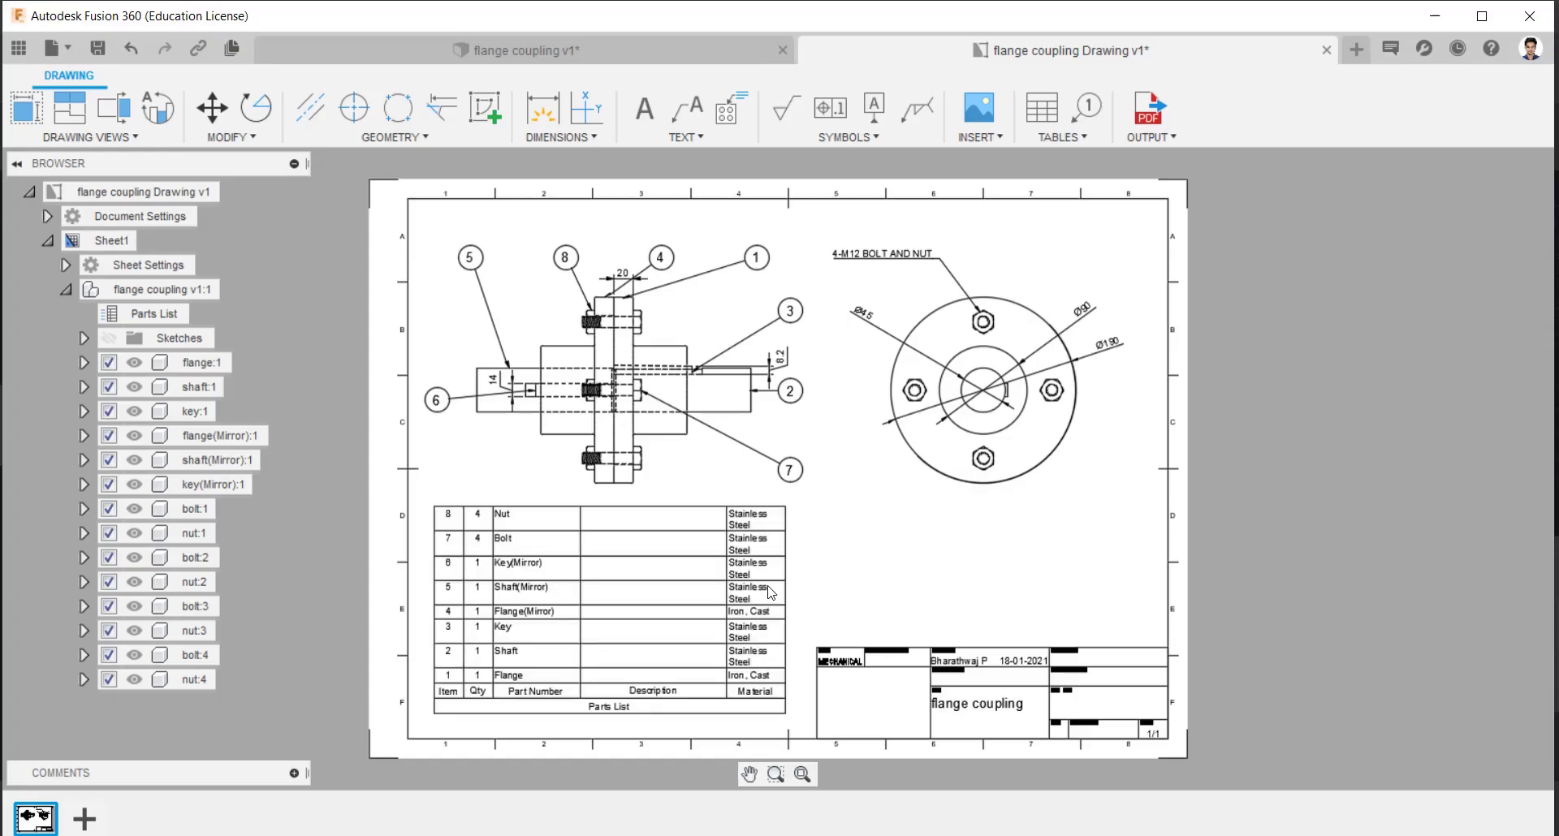
double_click(620, 698)
left_click(1321, 370)
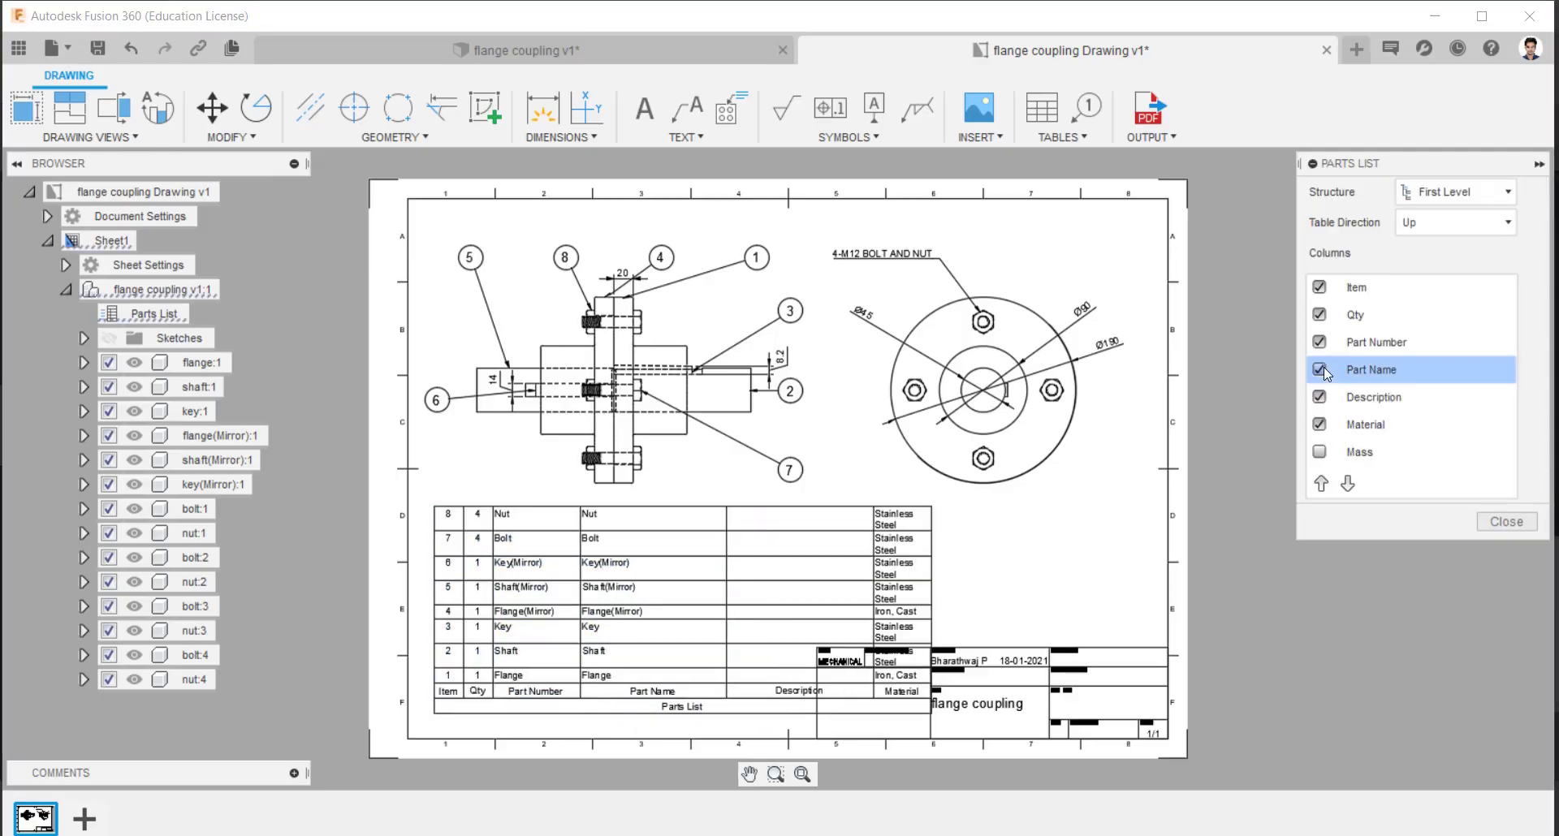
left_click(1320, 370)
left_click(1321, 396)
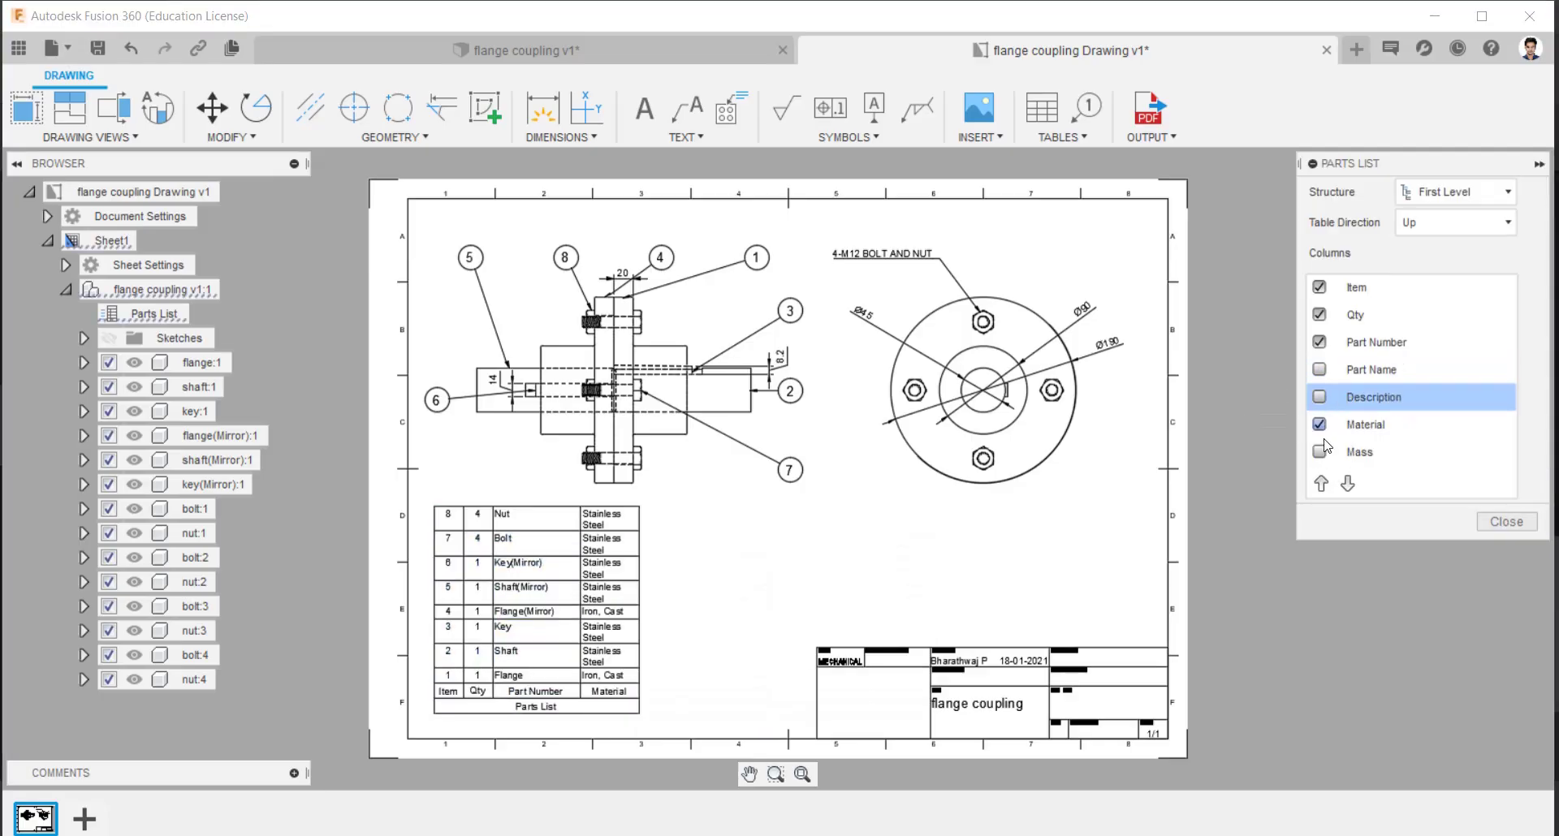
left_click(1504, 521)
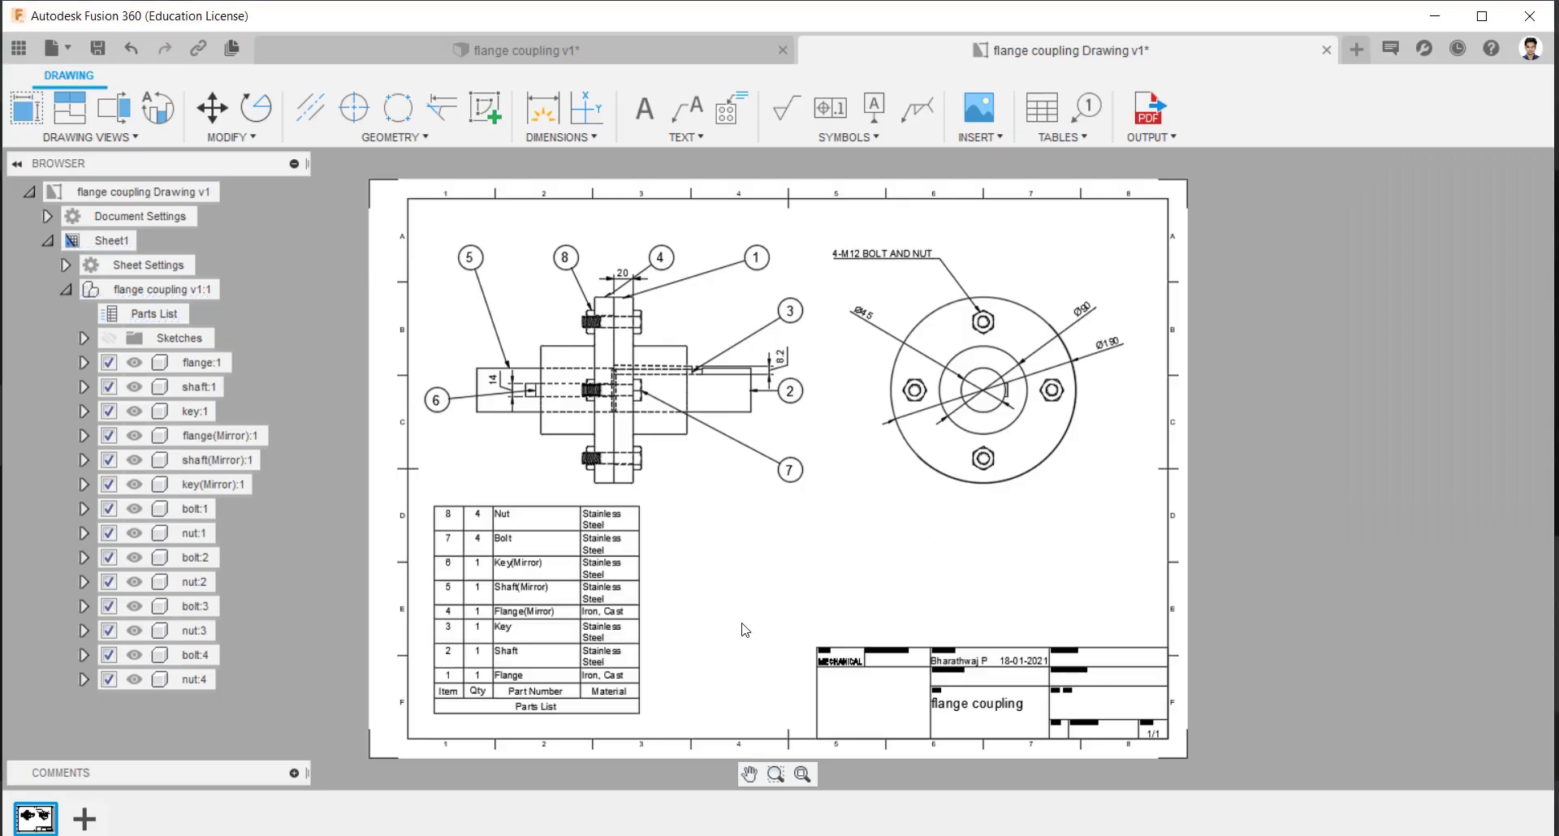
Export the drawing to 'flange coupling Drawing v1.pdf' with Open PDF enabled
left_click(1156, 111)
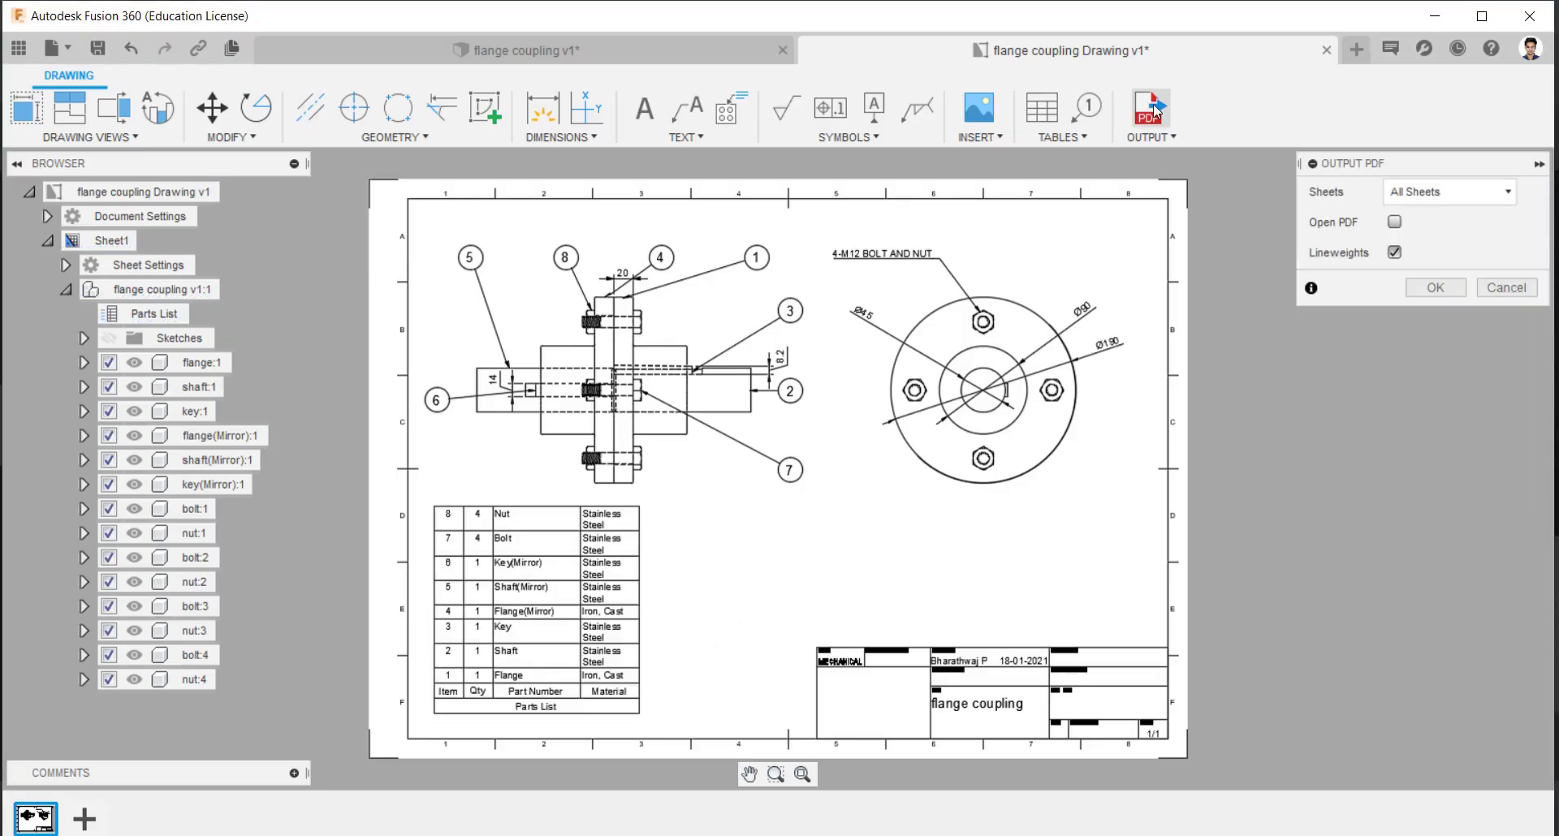
left_click(1394, 222)
left_click(1434, 286)
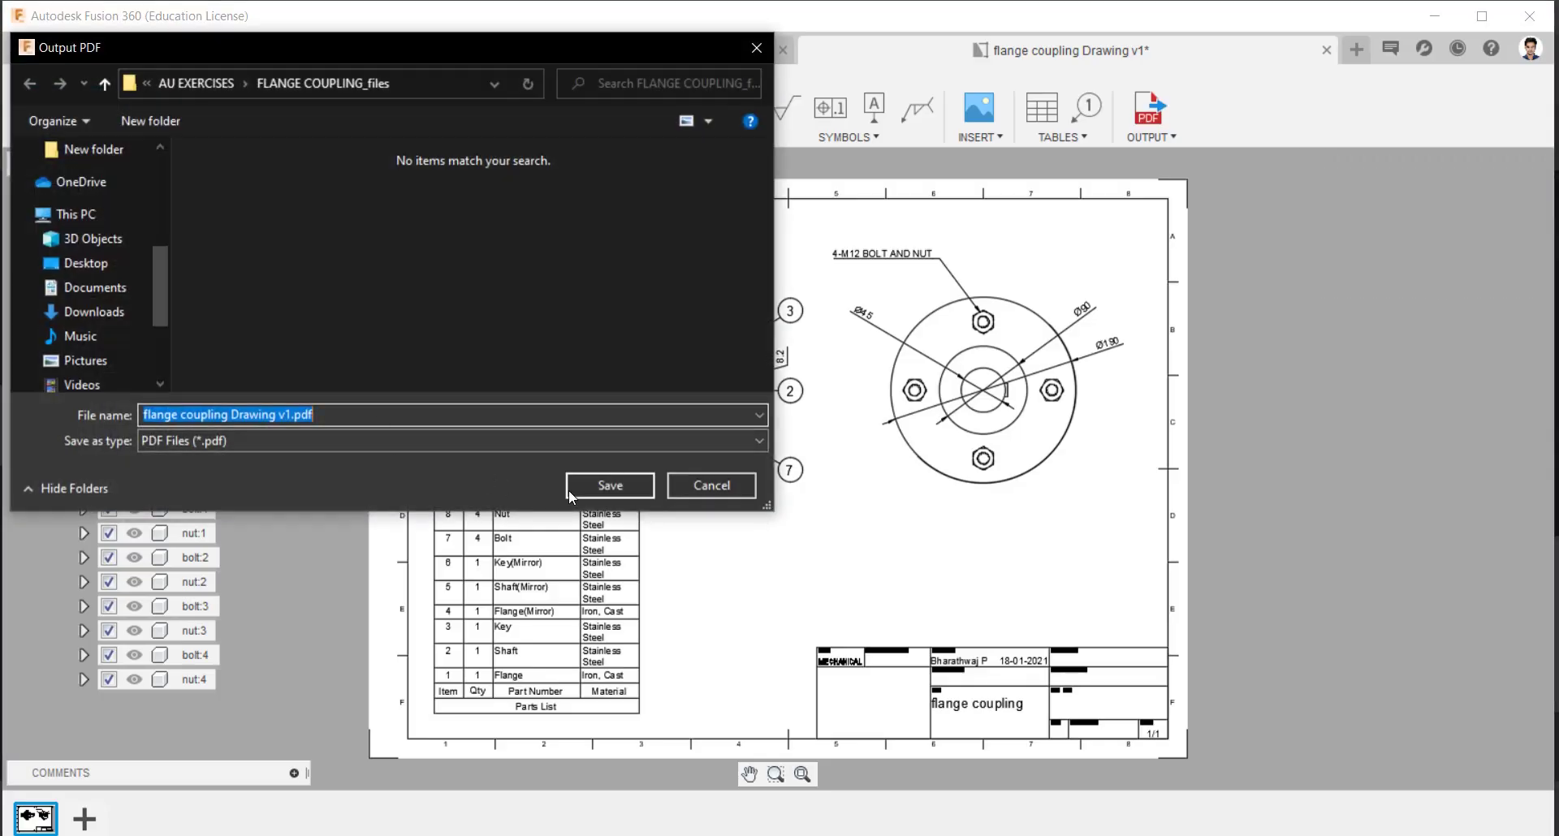
left_click(591, 485)
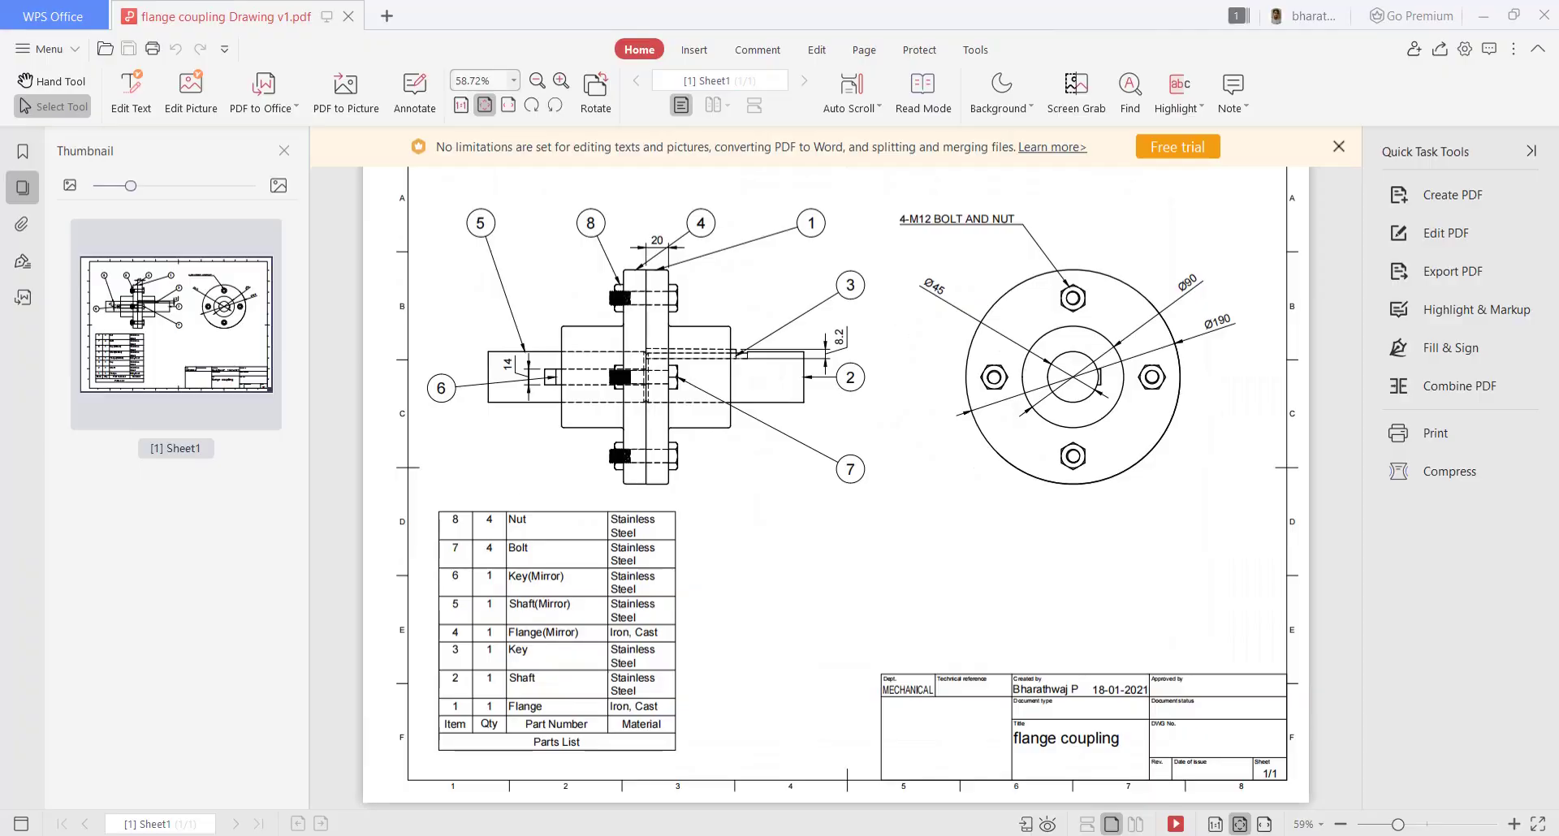